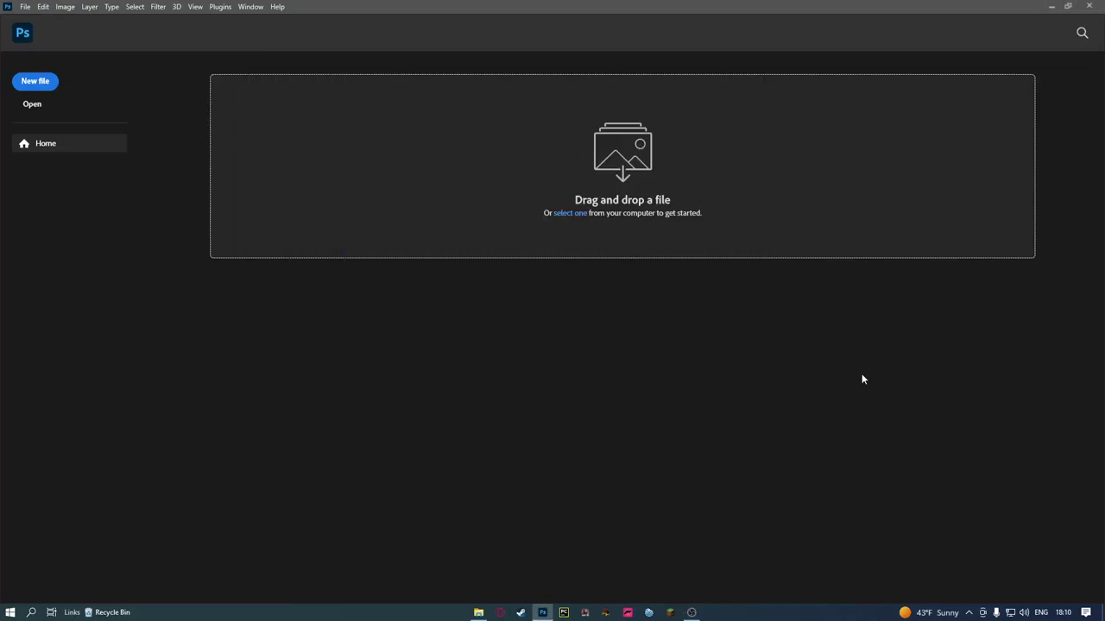
Open the forest path photo with the wooden gate from the photos folder in Photoshop
{"action": "left_click", "coordinate": [478, 612]}
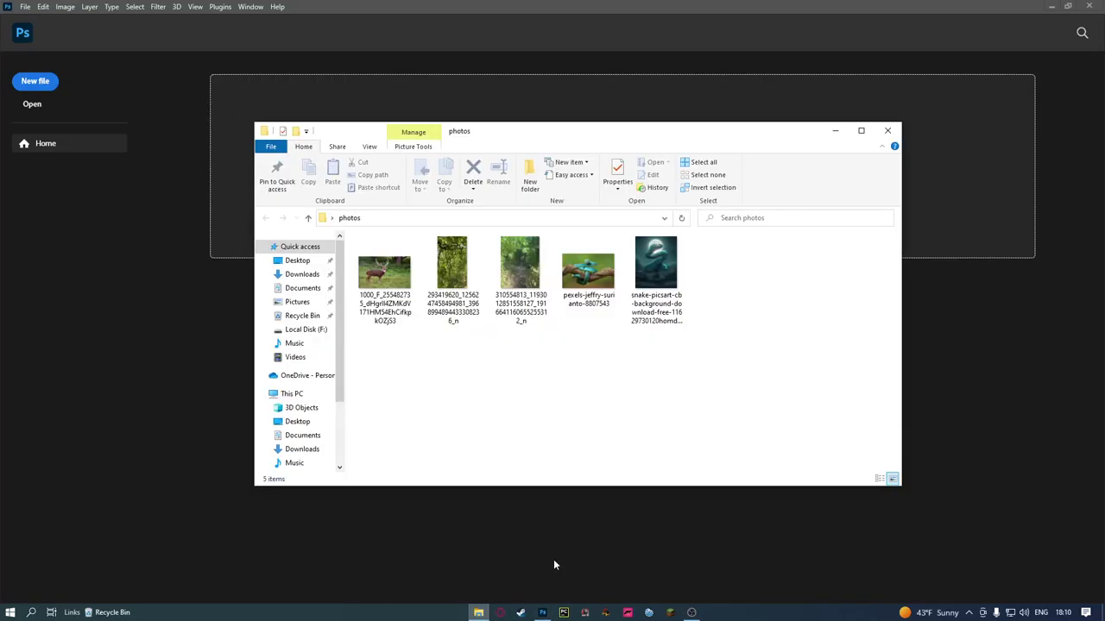
{"action": "left_click", "coordinate": [479, 315]}
{"action": "double_click", "coordinate": [520, 276]}
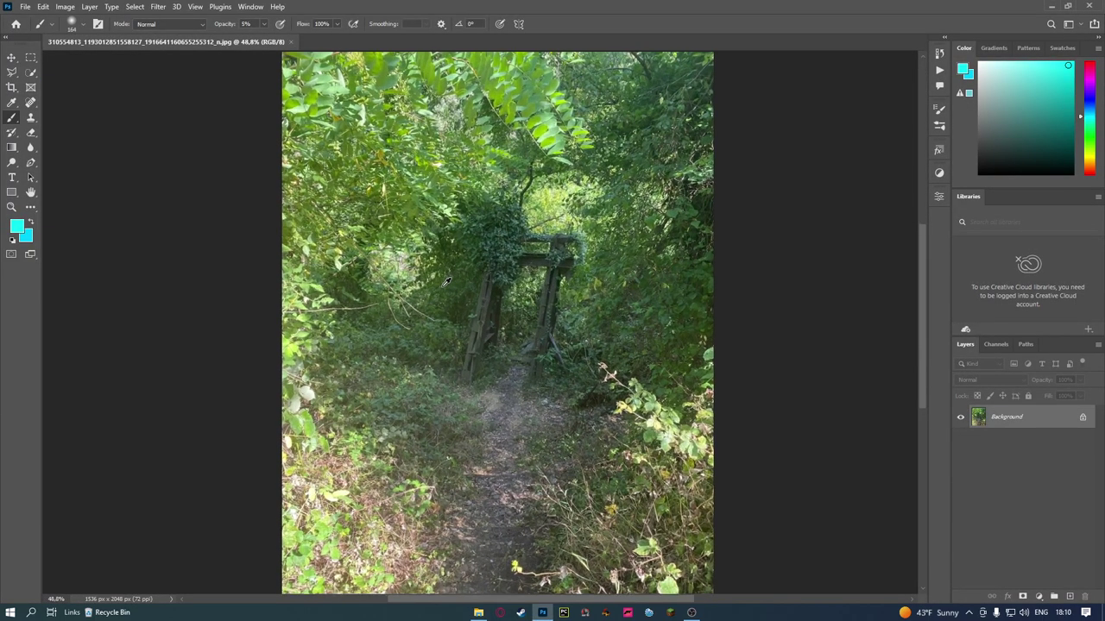
Unlock the Background layer so it becomes Layer 0
{"action": "left_click", "coordinate": [1083, 418]}
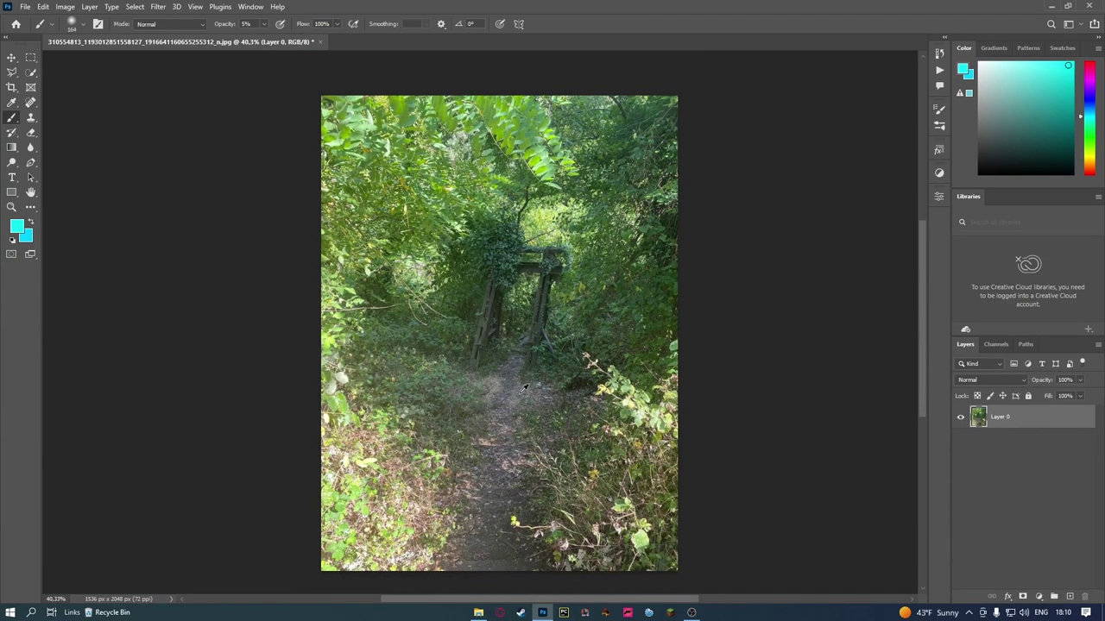
{"action": "scroll", "coordinate": [455, 253], "scroll_direction": "up", "scroll_amount": 1, "text": "alt"}
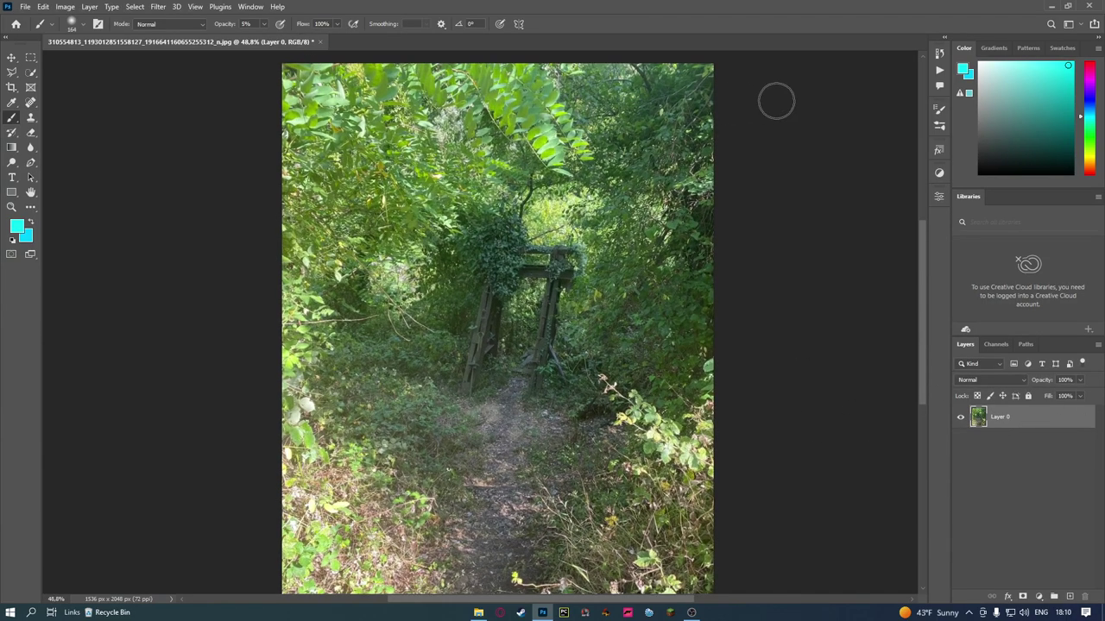
{"action": "scroll", "coordinate": [656, 501], "scroll_direction": "down", "scroll_amount": 2}
{"action": "scroll", "coordinate": [639, 466], "scroll_direction": "down", "scroll_amount": 1, "text": "alt"}
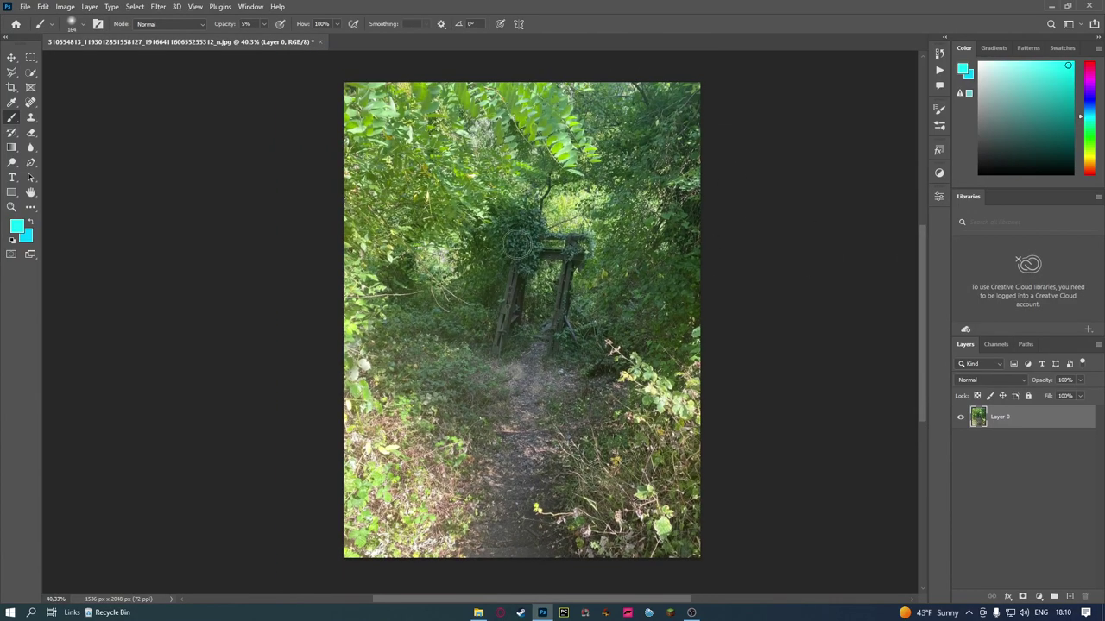
Add a Color Lookup adjustment layer using the Moonlight.3DL 3D LUT
{"action": "left_click", "coordinate": [1039, 598]}
{"action": "left_click", "coordinate": [1039, 598]}
{"action": "left_click", "coordinate": [1039, 598]}
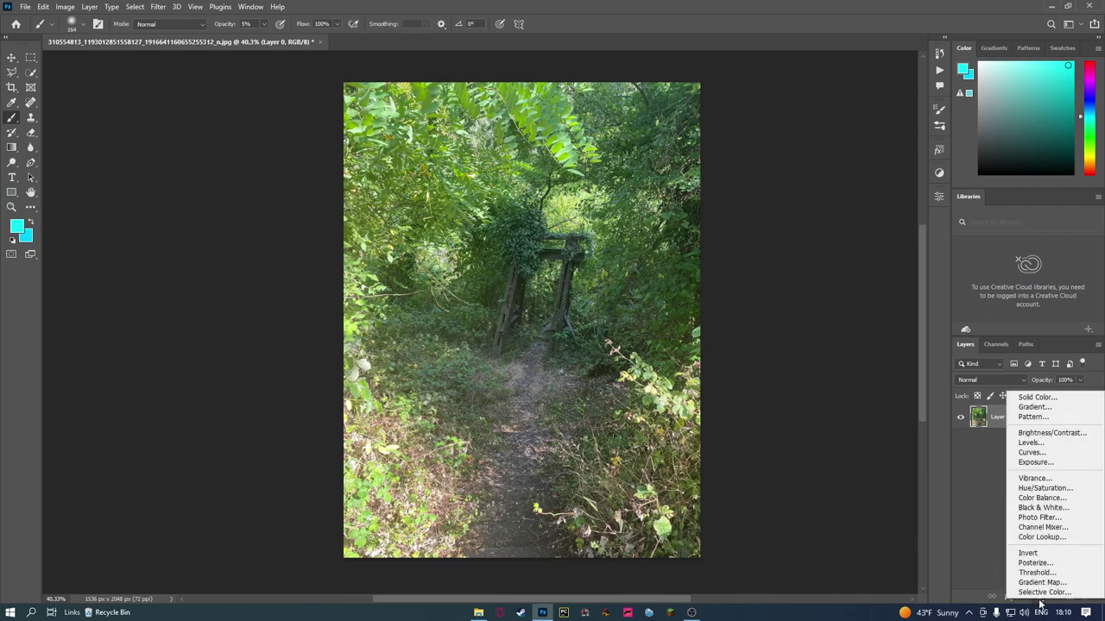
{"action": "left_click", "coordinate": [1044, 539]}
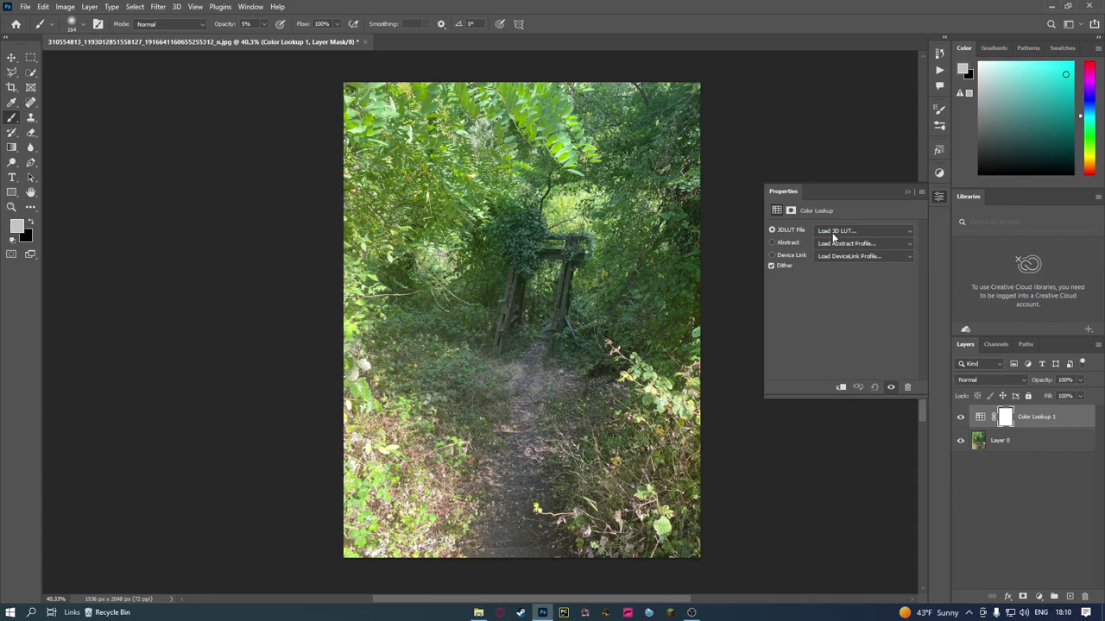
{"action": "left_click", "coordinate": [833, 238]}
{"action": "left_click", "coordinate": [852, 518]}
{"action": "left_click", "coordinate": [939, 197]}
Toggle the Color Lookup layer off and on to compare, then select Layer 0
{"action": "scroll", "coordinate": [463, 322], "scroll_direction": "up", "scroll_amount": 1}
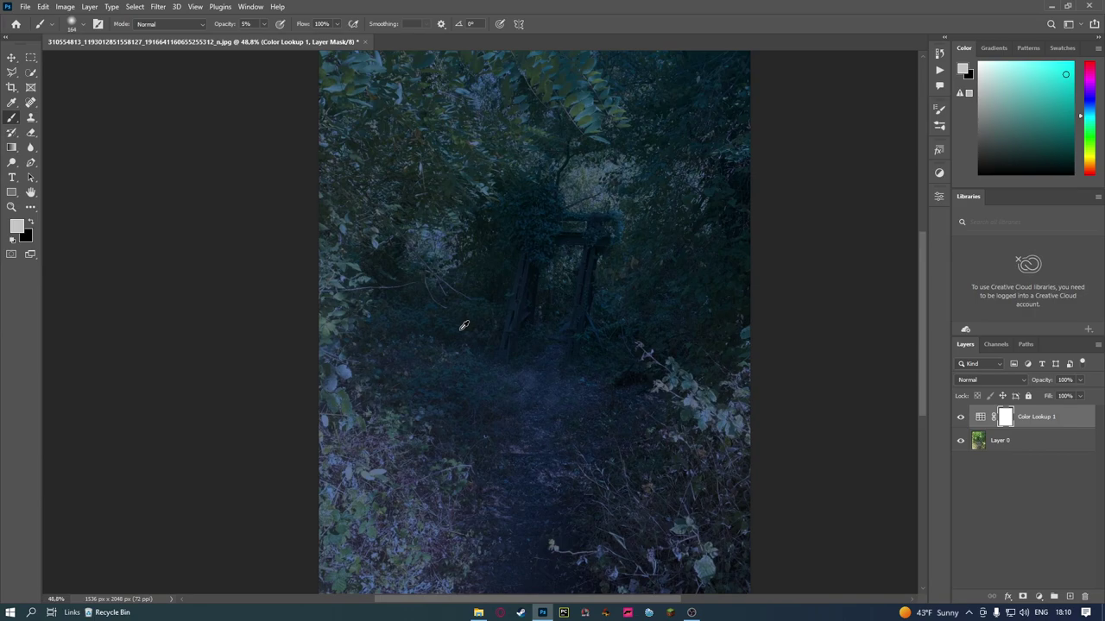
{"action": "scroll", "coordinate": [463, 325], "scroll_direction": "down", "scroll_amount": 1}
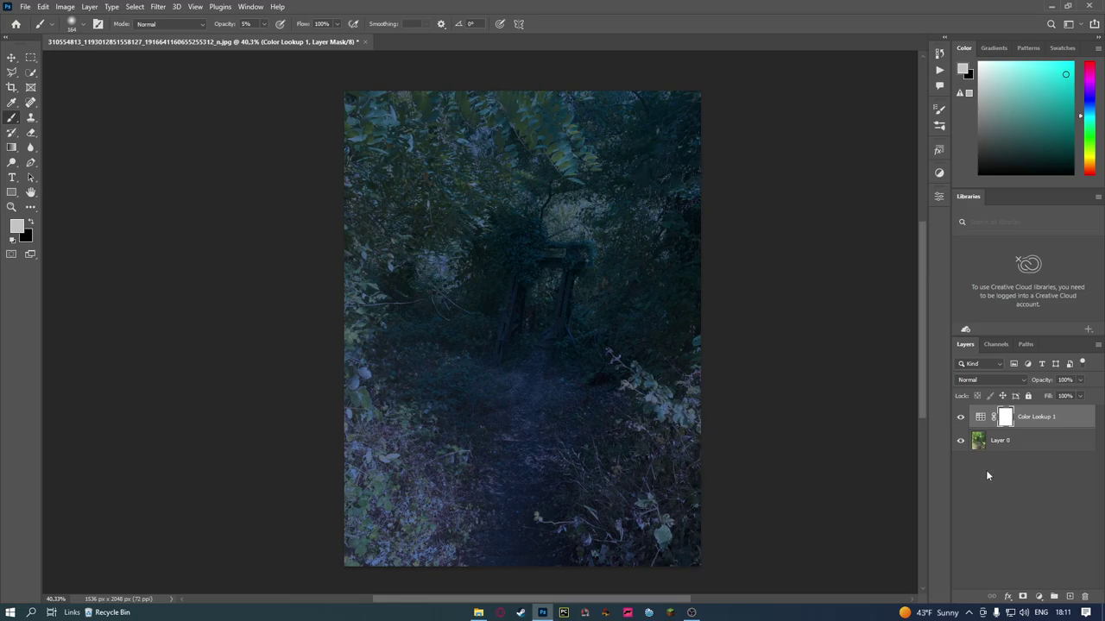
{"action": "left_click", "coordinate": [960, 418]}
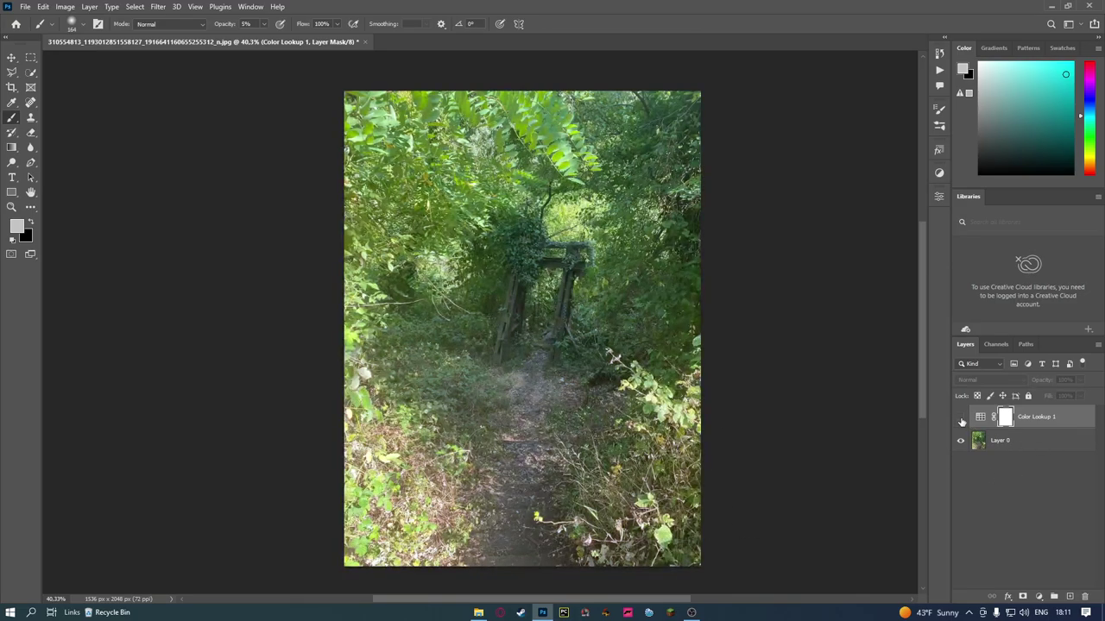
{"action": "left_click", "coordinate": [966, 417]}
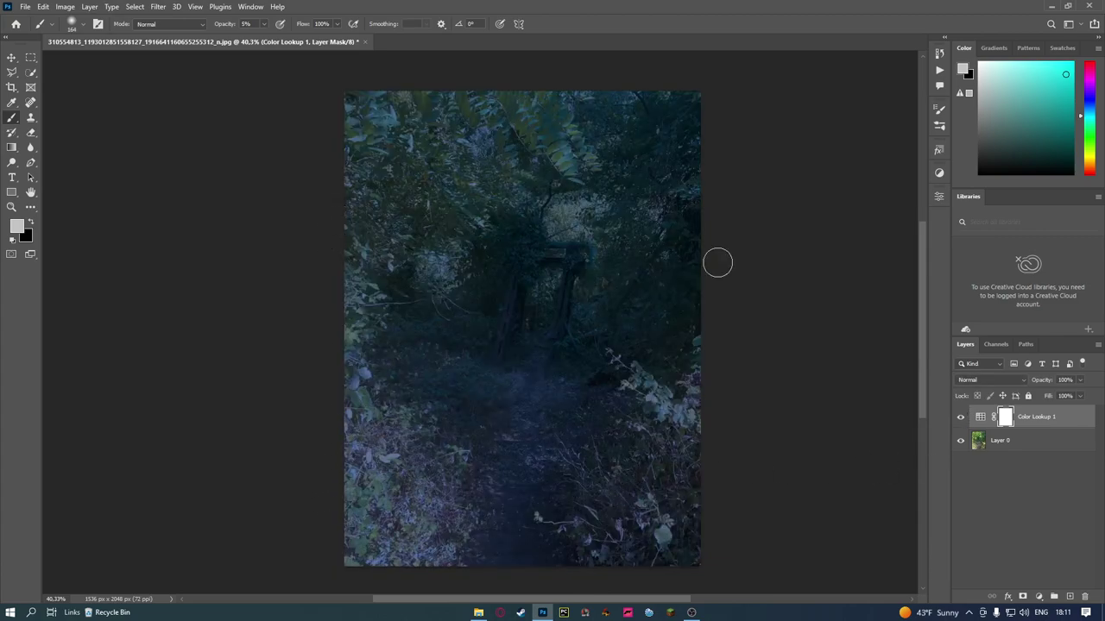
{"action": "left_click", "coordinate": [1002, 441]}
Add a Levels layer with output white at 67 and its mask inverted to black
{"action": "left_click", "coordinate": [1038, 597]}
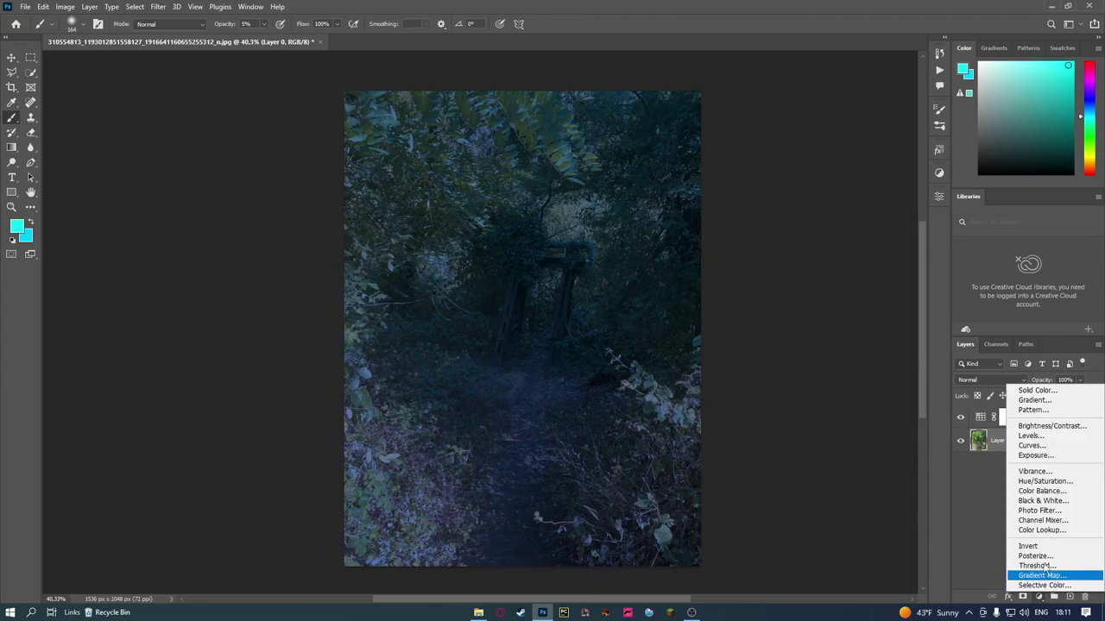
{"action": "left_click", "coordinate": [1030, 436]}
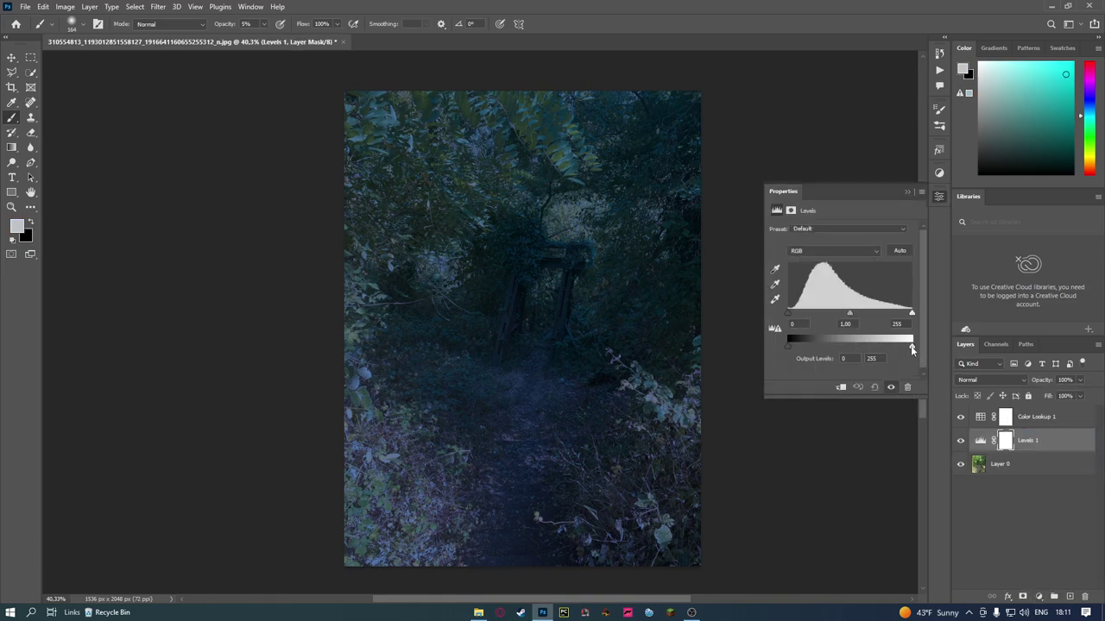
{"action": "left_click_drag", "start_coordinate": [912, 348], "coordinate": [820, 352]}
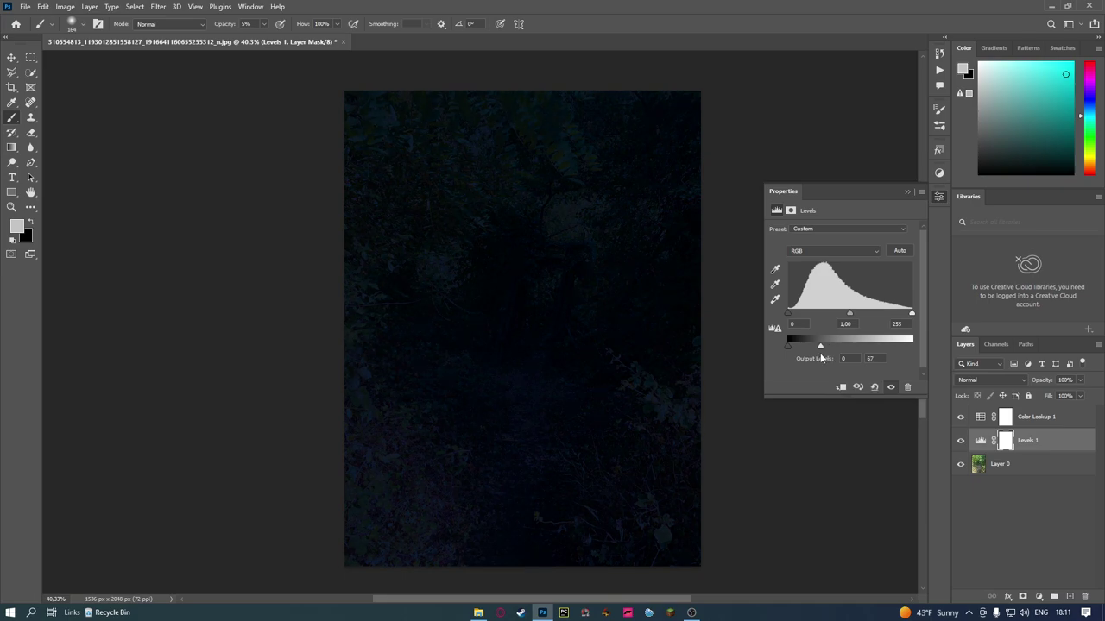
{"action": "key", "text": "ctrl+i"}
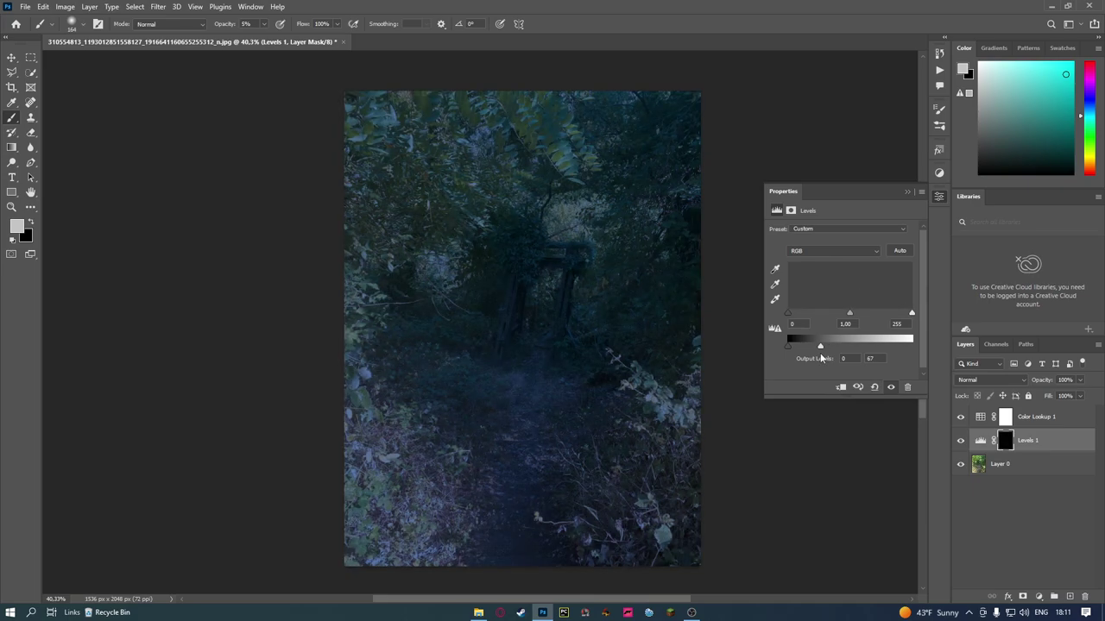
{"action": "left_click", "coordinate": [907, 192]}
{"action": "scroll", "coordinate": [516, 440], "scroll_direction": "down", "scroll_amount": 1}
Set the foreground colour to white (ffffff) and enlarge the brush for mask painting
{"action": "scroll", "coordinate": [423, 259], "scroll_direction": "up", "scroll_amount": 2}
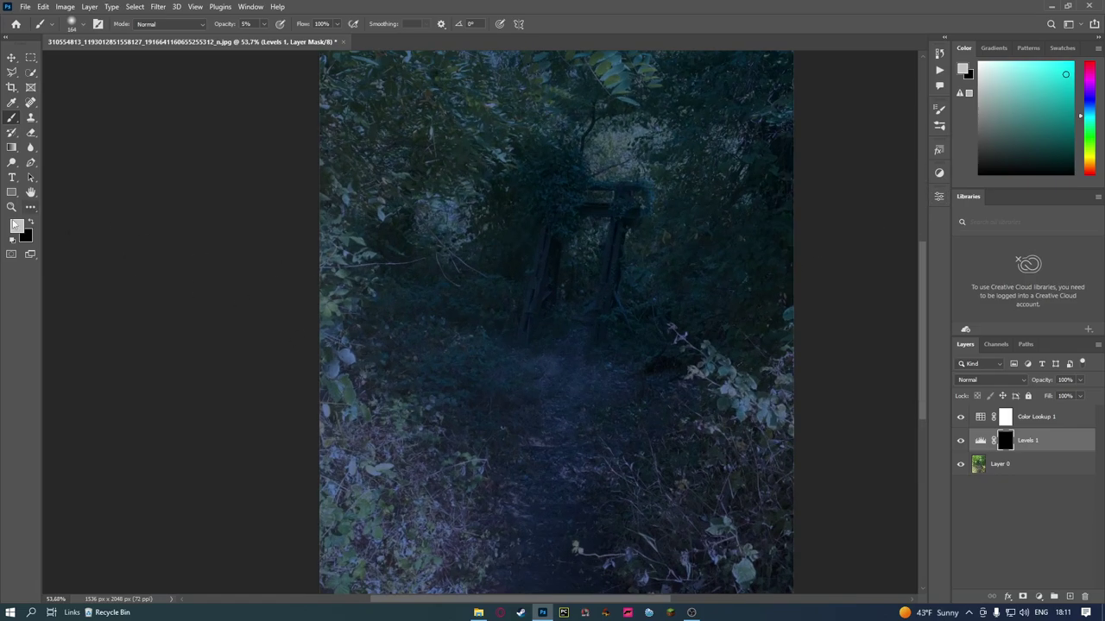
{"action": "left_click", "coordinate": [17, 226]}
{"action": "type", "text": "ffffff"}
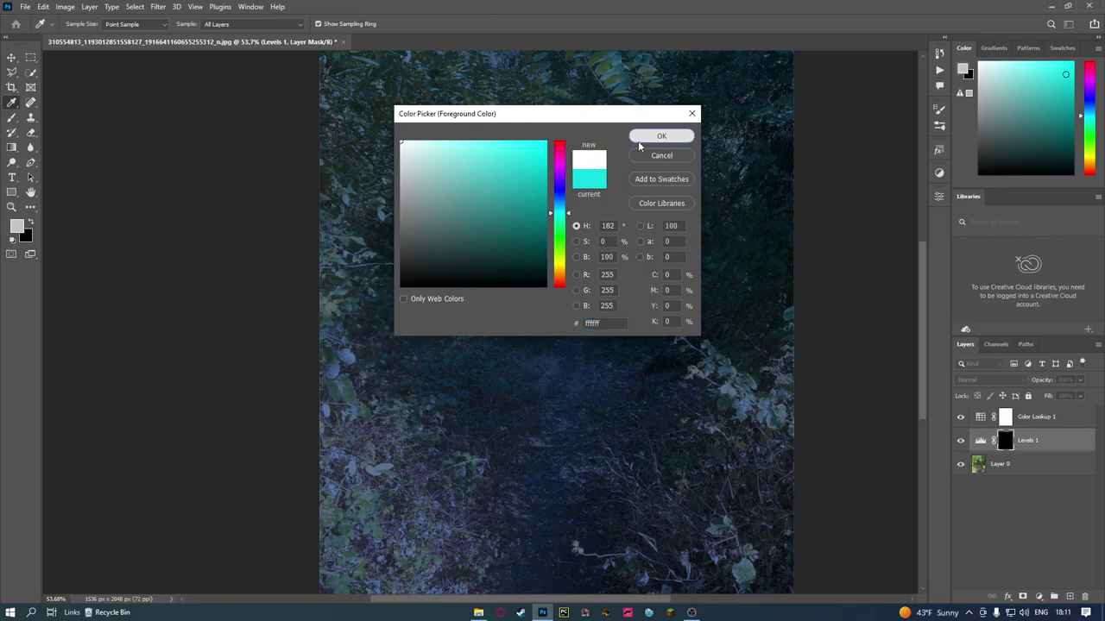
{"action": "left_click", "coordinate": [661, 136]}
{"action": "scroll", "coordinate": [496, 379], "scroll_direction": "down", "scroll_amount": 1}
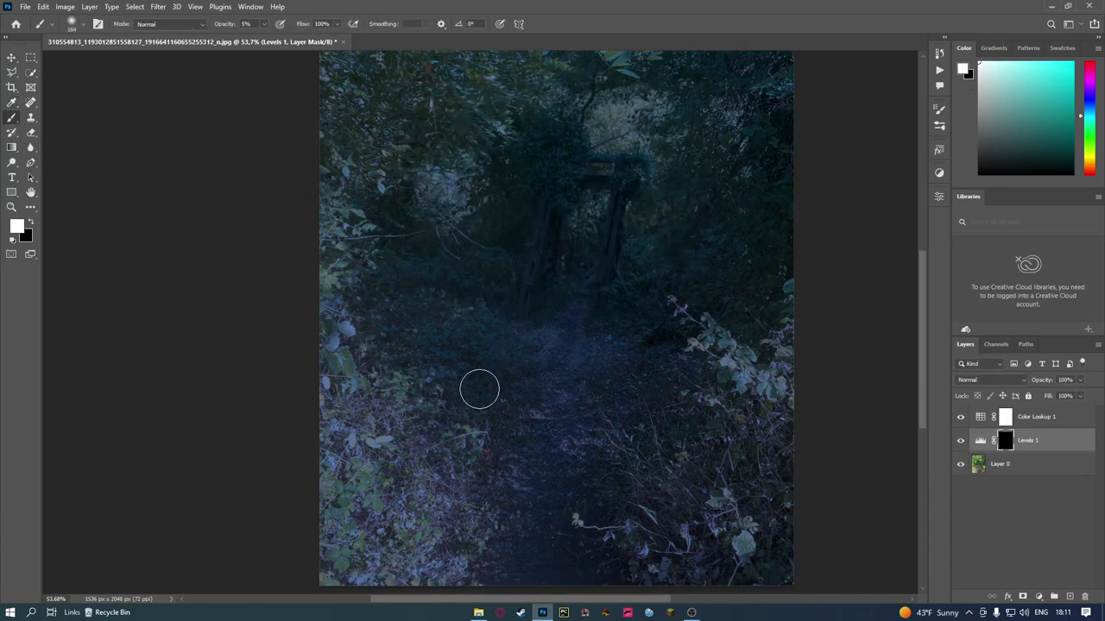
{"action": "scroll", "coordinate": [475, 387], "scroll_direction": "down", "scroll_amount": 1}
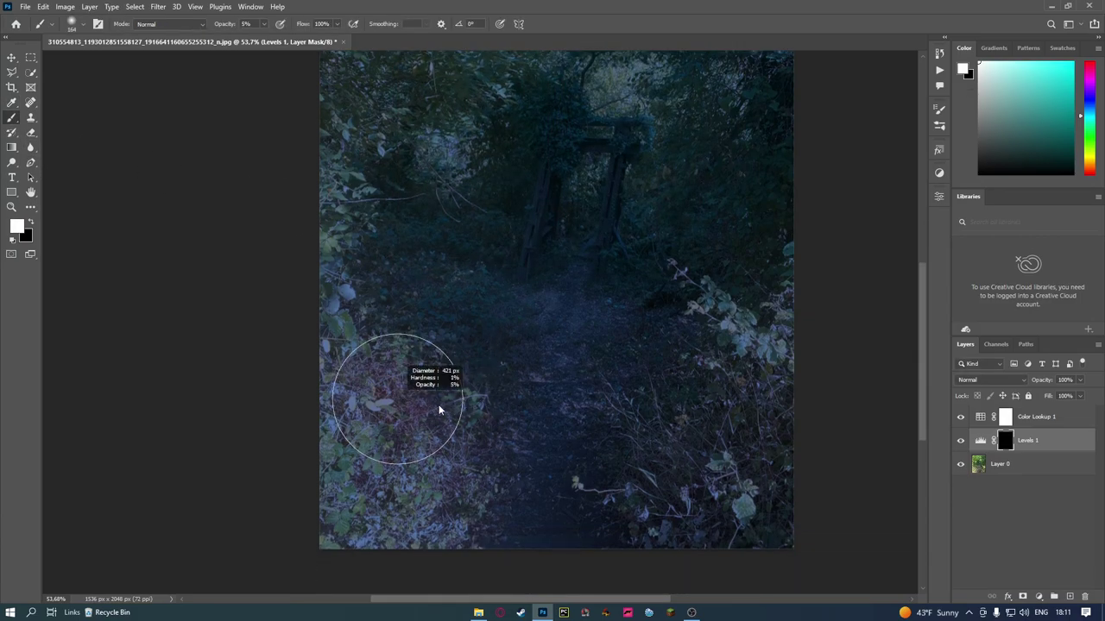
{"action": "left_click_drag", "start_coordinate": [427, 410], "coordinate": [439, 403]}
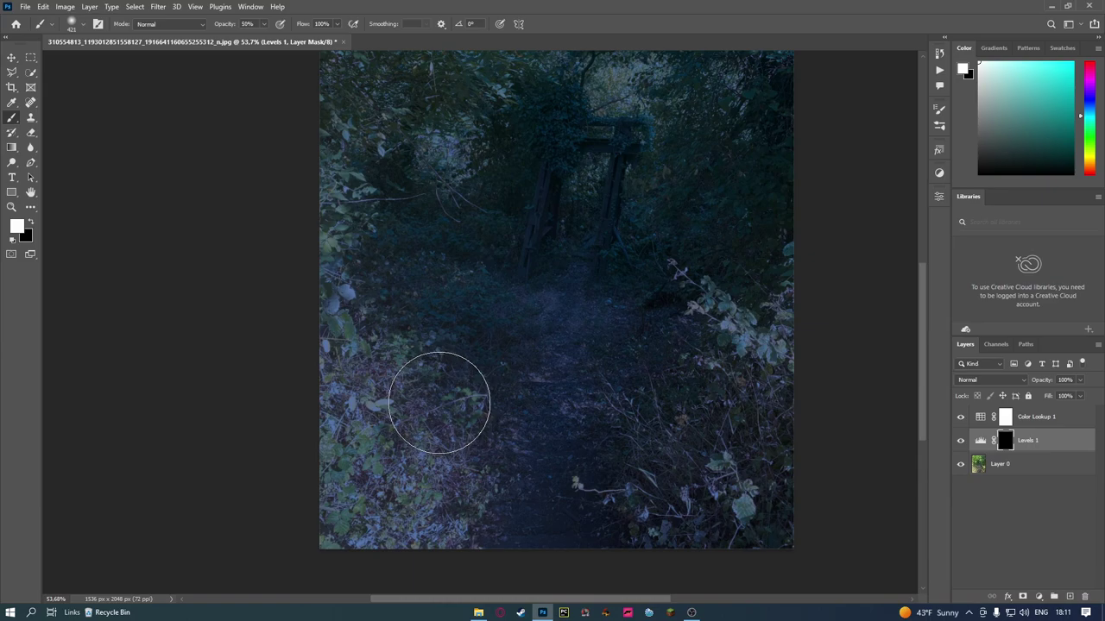
Paint white on the Levels 1 mask to darken the lower-left foliage
{"action": "scroll", "coordinate": [439, 403], "scroll_direction": "down", "scroll_amount": 1}
{"action": "scroll", "coordinate": [437, 395], "scroll_direction": "down", "scroll_amount": 1}
{"action": "mouse_move", "coordinate": [424, 444]}
{"action": "left_mouse_down"}
{"action": "mouse_move", "coordinate": [410, 478]}
{"action": "mouse_move", "coordinate": [422, 493]}
{"action": "mouse_move", "coordinate": [360, 461]}
{"action": "mouse_move", "coordinate": [343, 365]}
{"action": "mouse_move", "coordinate": [432, 416]}
{"action": "left_mouse_up"}
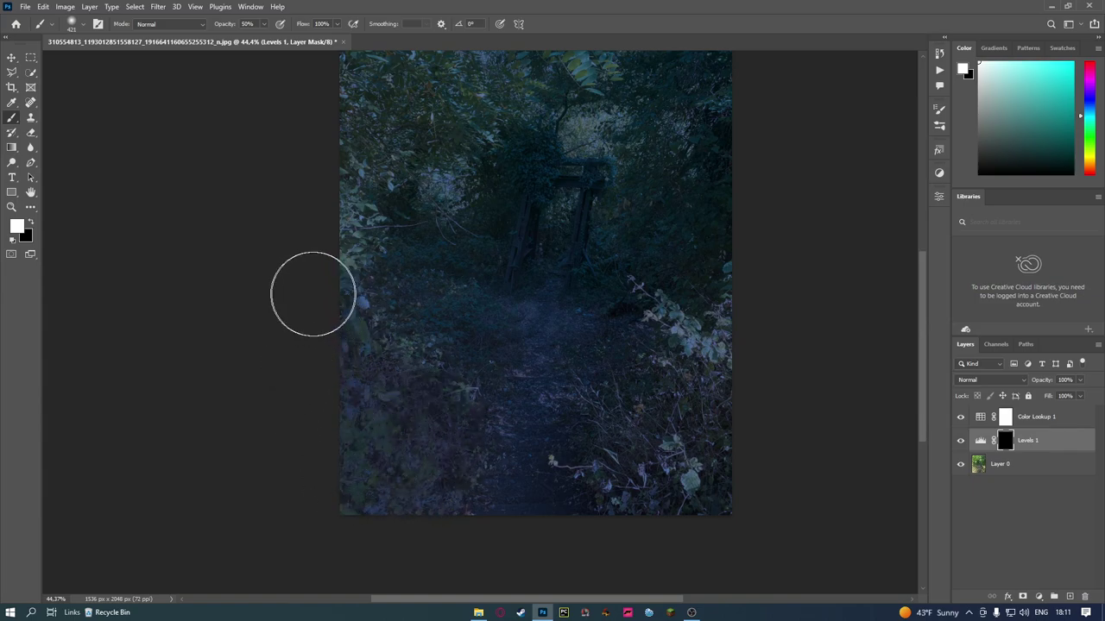
{"action": "scroll", "coordinate": [326, 202], "scroll_direction": "up", "scroll_amount": 1}
{"action": "scroll", "coordinate": [345, 207], "scroll_direction": "up", "scroll_amount": 1}
{"action": "mouse_move", "coordinate": [409, 217]}
{"action": "left_mouse_down"}
{"action": "mouse_move", "coordinate": [431, 239]}
{"action": "mouse_move", "coordinate": [345, 190]}
{"action": "mouse_move", "coordinate": [518, 119]}
{"action": "mouse_move", "coordinate": [594, 164]}
{"action": "mouse_move", "coordinate": [469, 193]}
{"action": "mouse_move", "coordinate": [478, 202]}
{"action": "left_mouse_up"}
{"action": "scroll", "coordinate": [345, 233], "scroll_direction": "up", "scroll_amount": 1}
With a roughly 241 px brush, darken the foliage around and above the gate
{"action": "right_click", "coordinate": [594, 241], "text": "alt"}
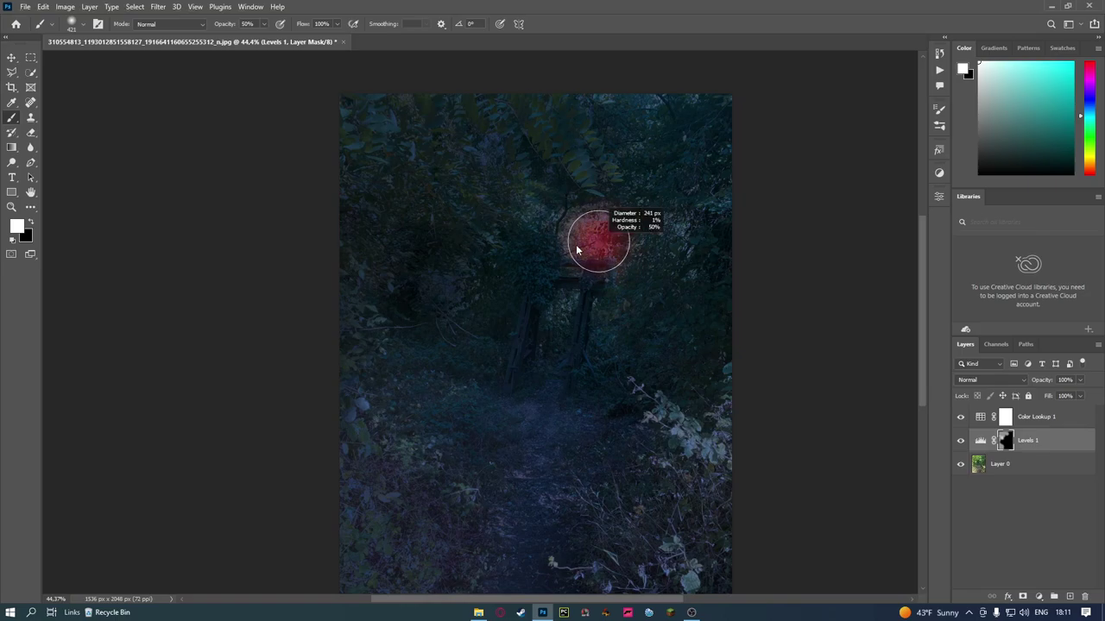
{"action": "mouse_move", "coordinate": [565, 236]}
{"action": "left_mouse_down"}
{"action": "mouse_move", "coordinate": [607, 229]}
{"action": "mouse_move", "coordinate": [575, 254]}
{"action": "left_mouse_up"}
{"action": "scroll", "coordinate": [605, 328], "scroll_direction": "down", "scroll_amount": 2}
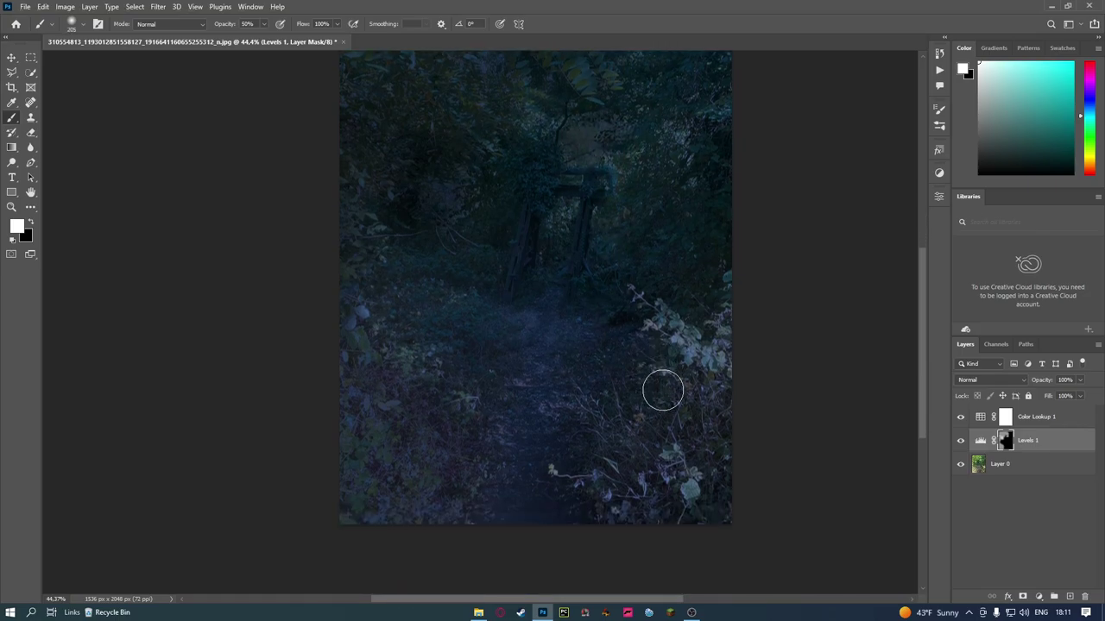
{"action": "scroll", "coordinate": [663, 391], "scroll_direction": "up", "scroll_amount": 1}
{"action": "mouse_move", "coordinate": [686, 346]}
{"action": "left_mouse_down"}
{"action": "mouse_move", "coordinate": [643, 303]}
{"action": "mouse_move", "coordinate": [731, 301]}
{"action": "mouse_move", "coordinate": [690, 513]}
{"action": "mouse_move", "coordinate": [717, 518]}
{"action": "mouse_move", "coordinate": [604, 530]}
{"action": "mouse_move", "coordinate": [618, 436]}
{"action": "mouse_move", "coordinate": [683, 434]}
{"action": "mouse_move", "coordinate": [700, 385]}
{"action": "mouse_move", "coordinate": [622, 424]}
{"action": "mouse_move", "coordinate": [550, 410]}
{"action": "left_mouse_up"}
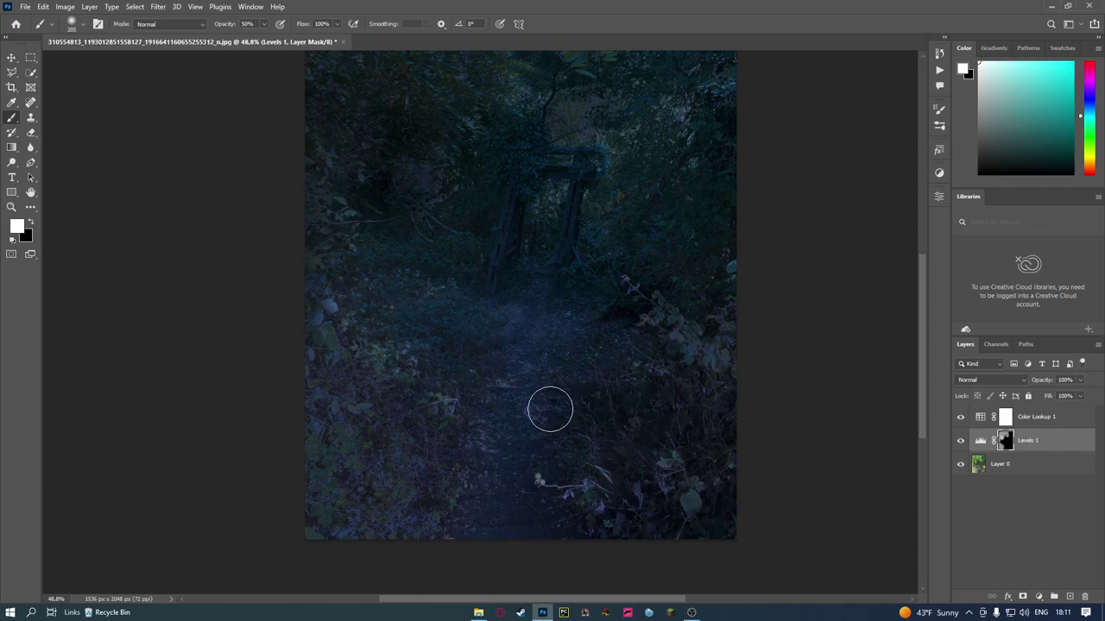
Using a 33 px brush, darken the bright twig on the path
{"action": "right_click", "coordinate": [574, 485], "text": "alt"}
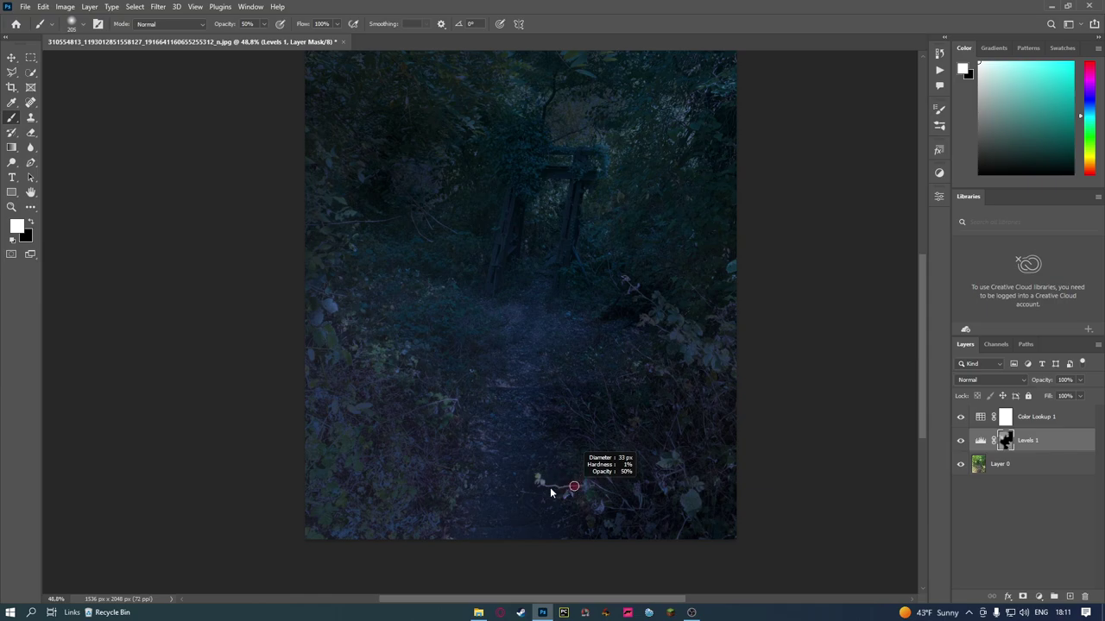
{"action": "scroll", "coordinate": [544, 509], "scroll_direction": "up", "scroll_amount": 3}
{"action": "scroll", "coordinate": [540, 523], "scroll_direction": "up", "scroll_amount": 3}
{"action": "scroll", "coordinate": [541, 531], "scroll_direction": "up", "scroll_amount": 2}
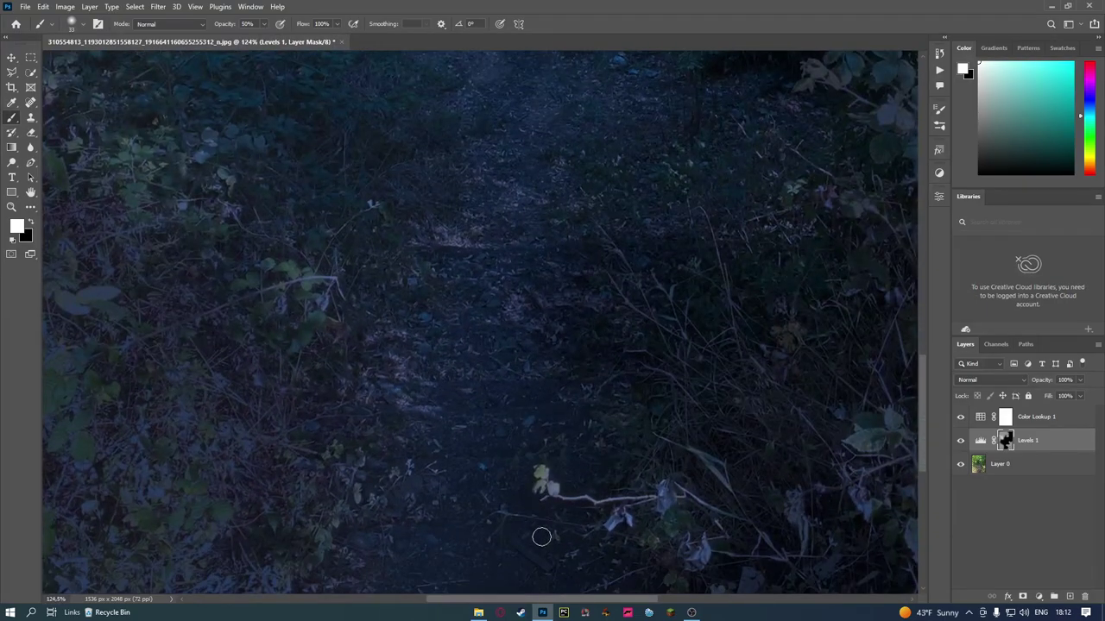
{"action": "scroll", "coordinate": [542, 534], "scroll_direction": "up", "scroll_amount": 1}
{"action": "scroll", "coordinate": [548, 489], "scroll_direction": "up", "scroll_amount": 1}
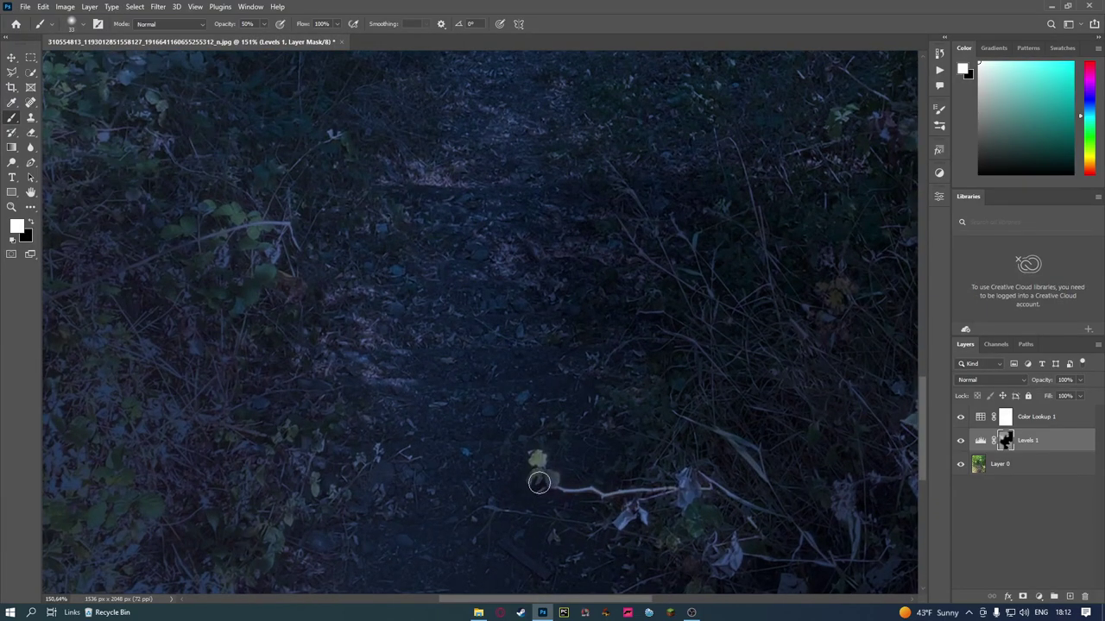
{"action": "mouse_move", "coordinate": [580, 490]}
{"action": "left_mouse_down"}
{"action": "mouse_move", "coordinate": [653, 496]}
{"action": "mouse_move", "coordinate": [715, 469]}
{"action": "left_mouse_up"}
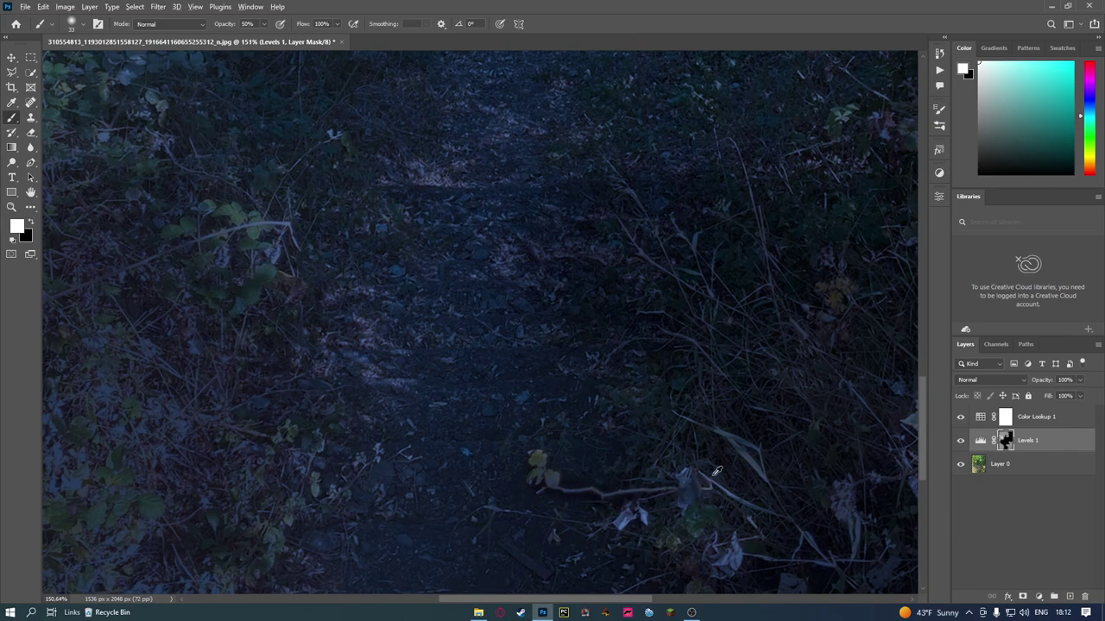
{"action": "scroll", "coordinate": [716, 469], "scroll_direction": "down", "scroll_amount": 9}
{"action": "scroll", "coordinate": [759, 447], "scroll_direction": "down", "scroll_amount": 3}
{"action": "key", "text": "bracketright"}
{"action": "key", "text": "bracketright"}
{"action": "key", "text": "bracketright"}
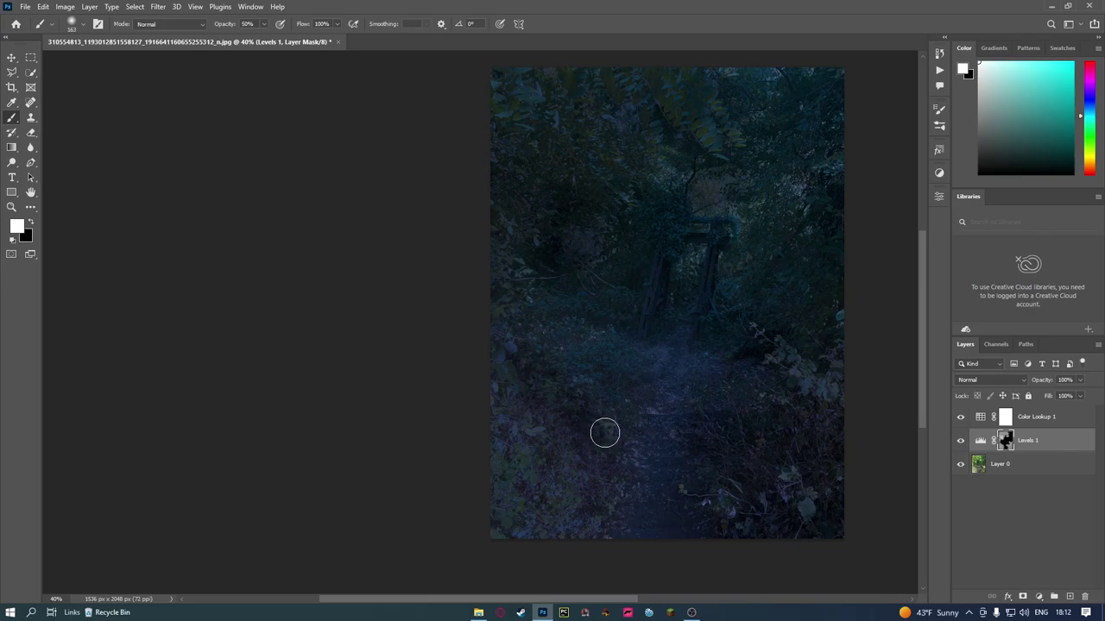
{"action": "scroll", "coordinate": [828, 269], "scroll_direction": "up", "scroll_amount": 1}
{"action": "scroll", "coordinate": [825, 259], "scroll_direction": "up", "scroll_amount": 1}
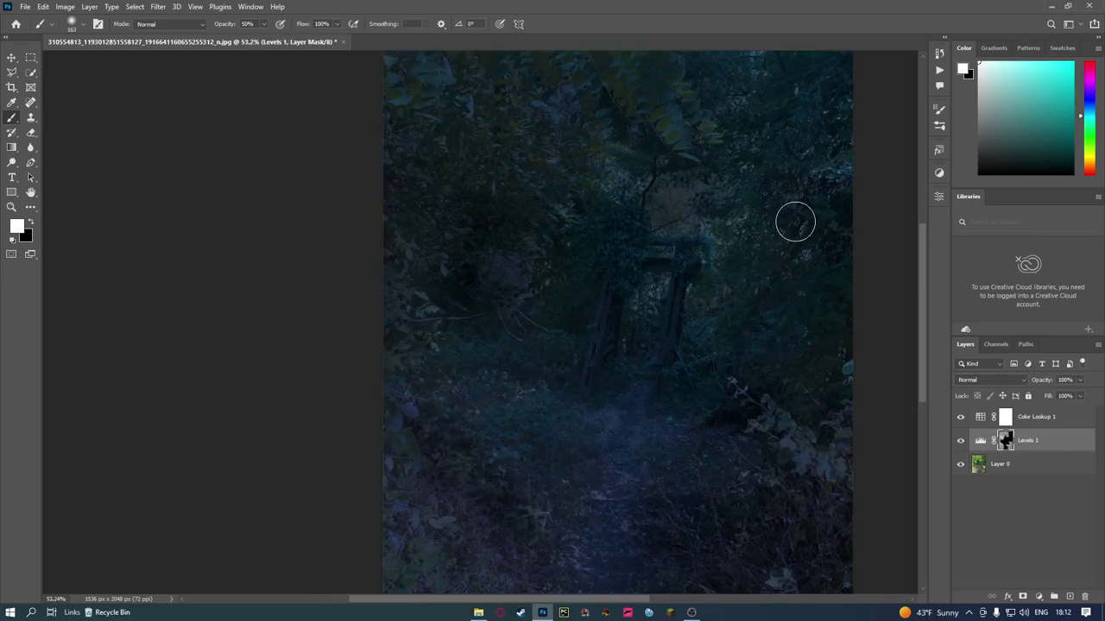
{"action": "scroll", "coordinate": [796, 243], "scroll_direction": "down", "scroll_amount": 2}
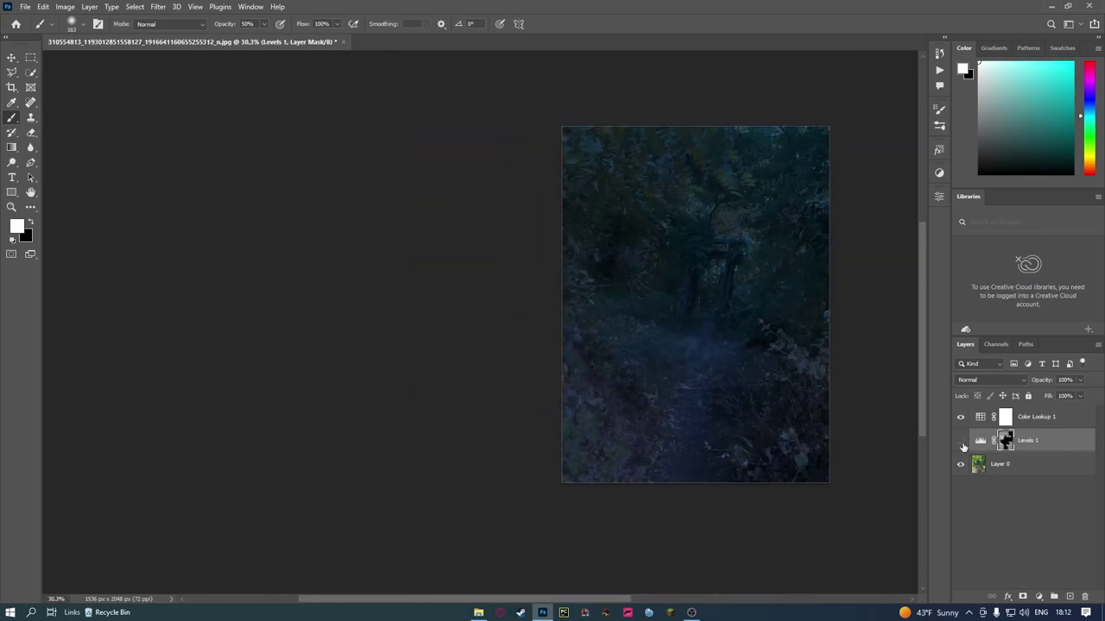
Toggle Levels 1 to compare the darkening, then select Color Lookup 1
{"action": "left_click", "coordinate": [961, 442]}
{"action": "left_click", "coordinate": [961, 442]}
{"action": "left_click", "coordinate": [960, 442]}
{"action": "left_click", "coordinate": [961, 442]}
{"action": "scroll", "coordinate": [721, 298], "scroll_direction": "up", "scroll_amount": 2}
{"action": "scroll", "coordinate": [730, 336], "scroll_direction": "up", "scroll_amount": 1}
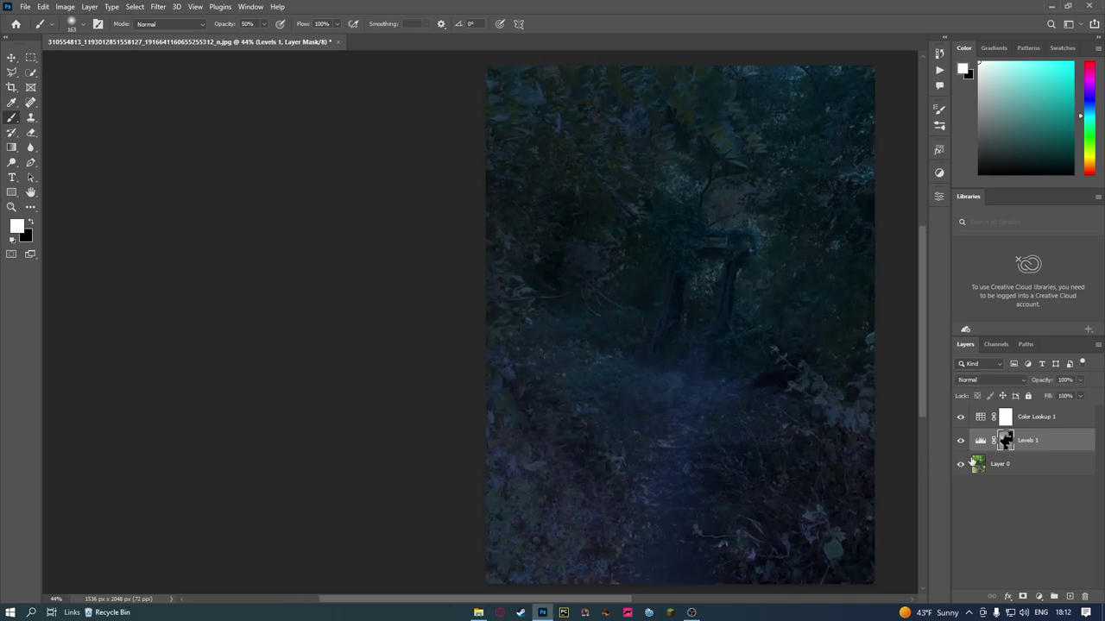
{"action": "left_click", "coordinate": [1070, 421]}
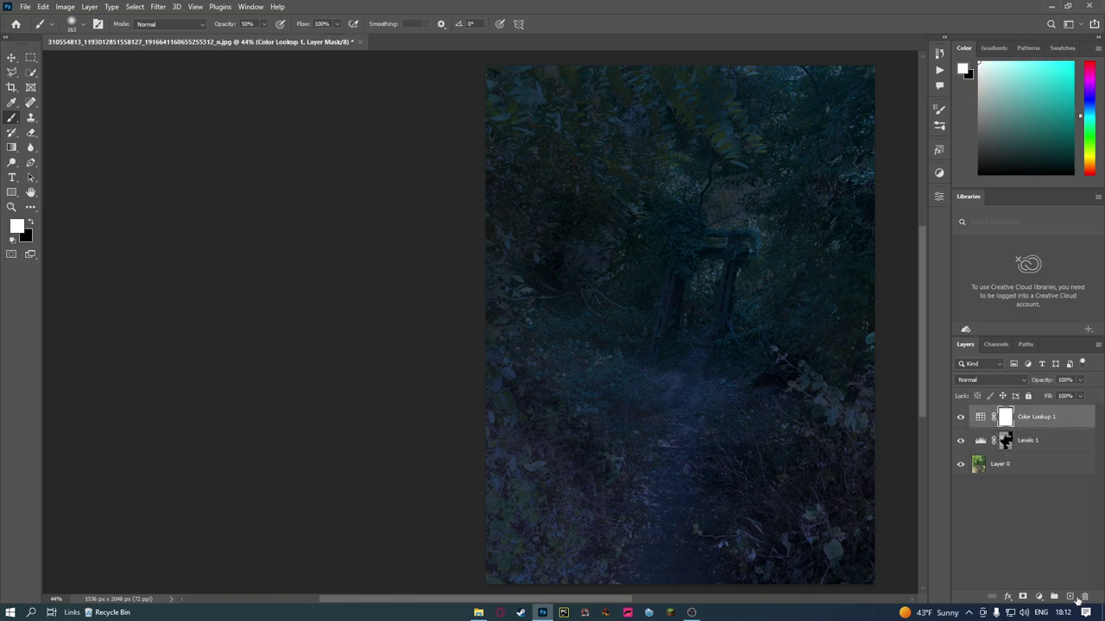
Add a Levels 2 layer capping output white at 222, then target the Color Lookup 1 mask
{"action": "left_click", "coordinate": [1041, 595]}
{"action": "left_click", "coordinate": [1052, 431]}
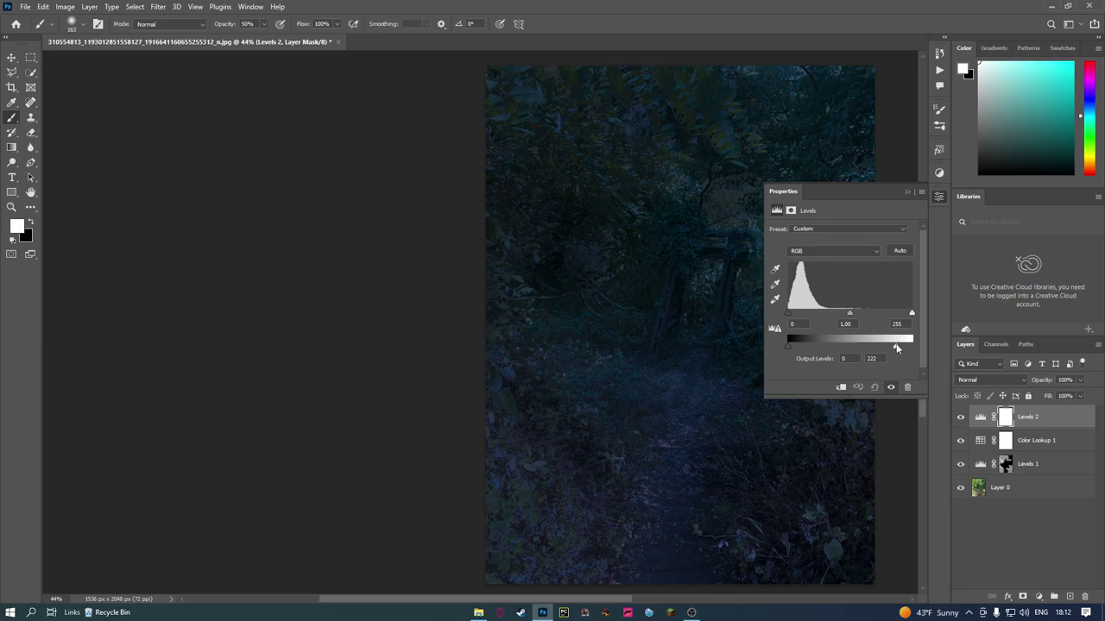
{"action": "left_click", "coordinate": [942, 198]}
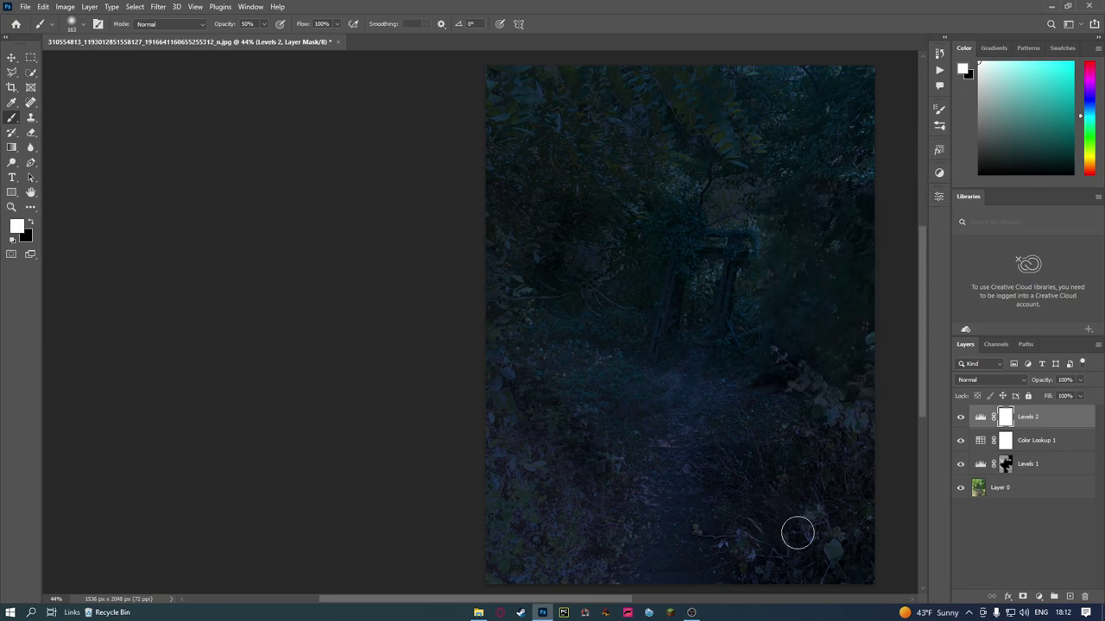
{"action": "left_click_drag", "start_coordinate": [610, 601], "coordinate": [641, 592]}
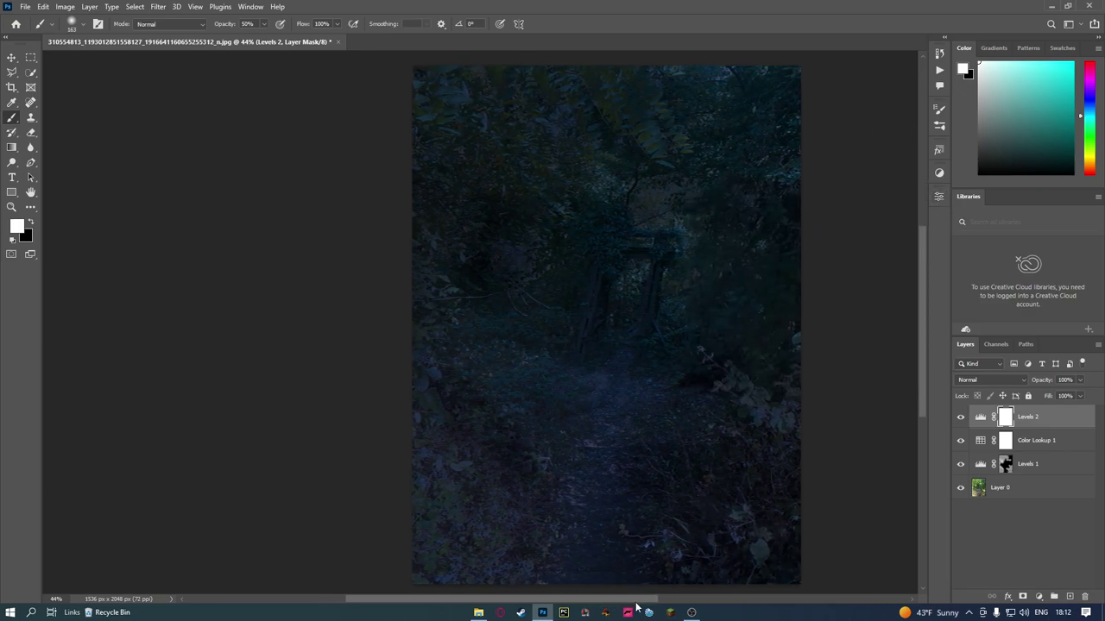
{"action": "scroll", "coordinate": [645, 287], "scroll_direction": "up", "scroll_amount": 2}
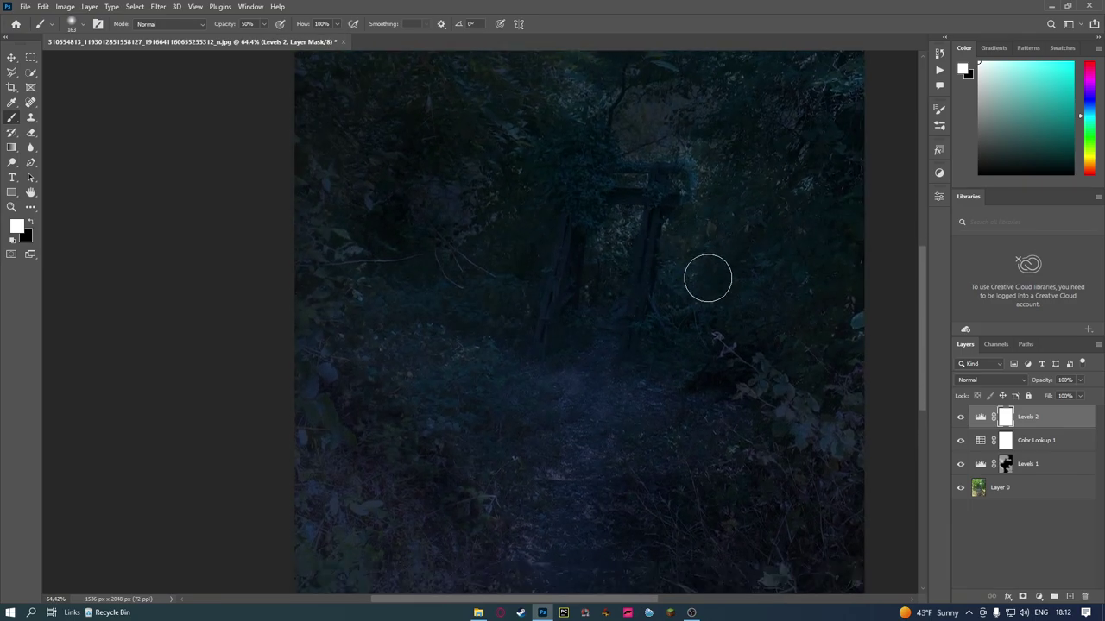
{"action": "scroll", "coordinate": [708, 276], "scroll_direction": "down", "scroll_amount": 2}
{"action": "scroll", "coordinate": [673, 236], "scroll_direction": "up", "scroll_amount": 3}
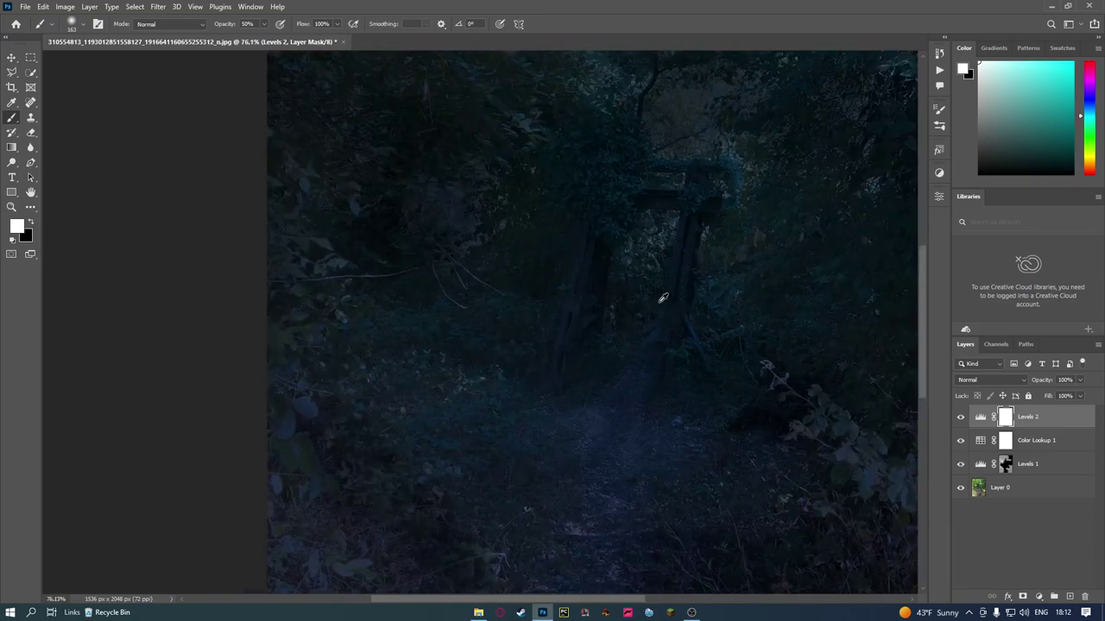
{"action": "scroll", "coordinate": [690, 251], "scroll_direction": "up", "scroll_amount": 2}
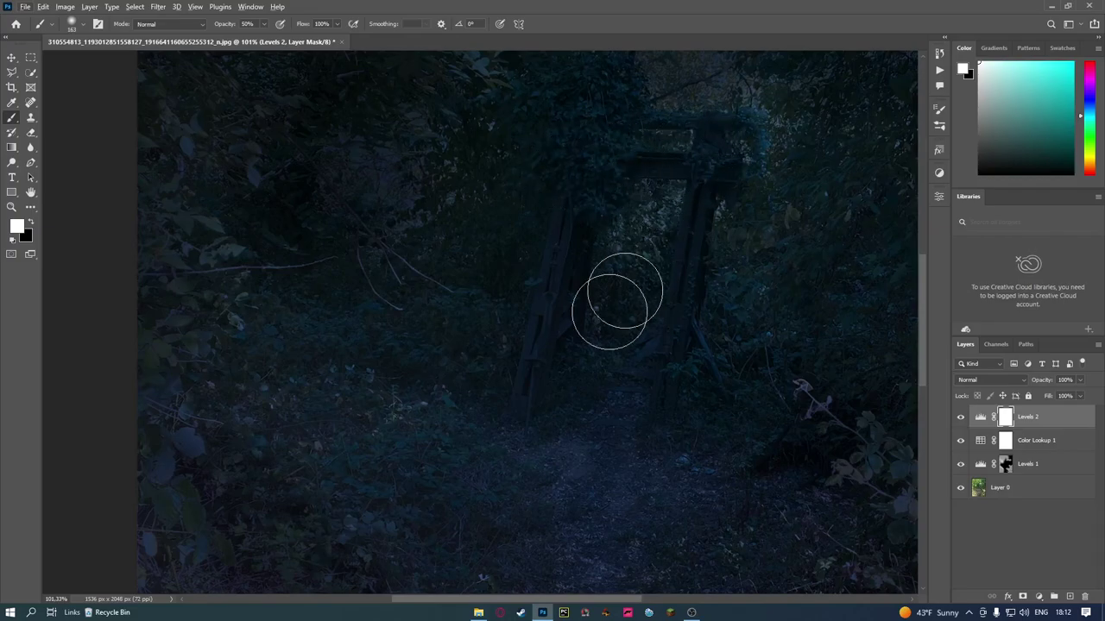
{"action": "left_click", "coordinate": [1011, 449]}
With an ~83 px black brush, paint the right gate post on the Color Lookup mask
{"action": "scroll", "coordinate": [665, 337], "scroll_direction": "up", "scroll_amount": 1}
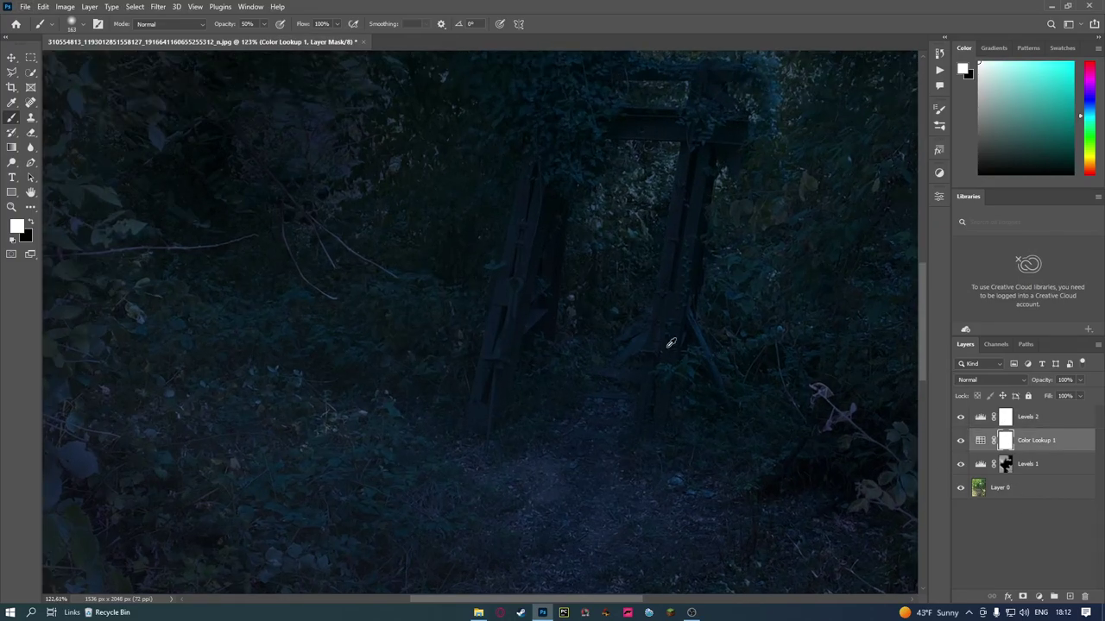
{"action": "scroll", "coordinate": [656, 341], "scroll_direction": "up", "scroll_amount": 1}
{"action": "left_click_drag", "start_coordinate": [644, 342], "coordinate": [605, 346]}
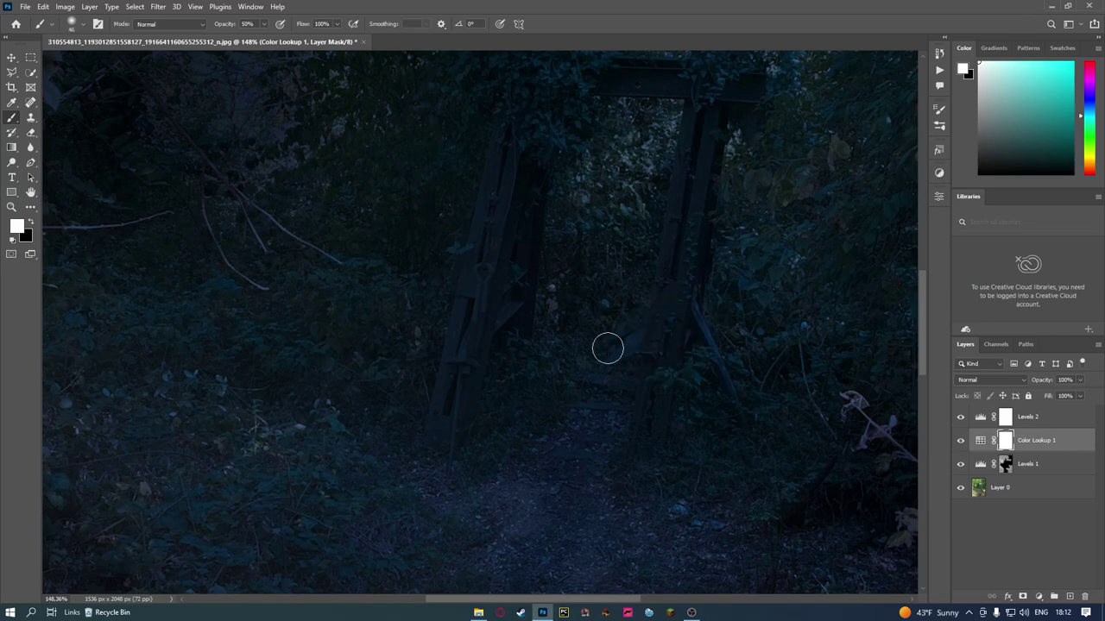
{"action": "left_click", "coordinate": [12, 238]}
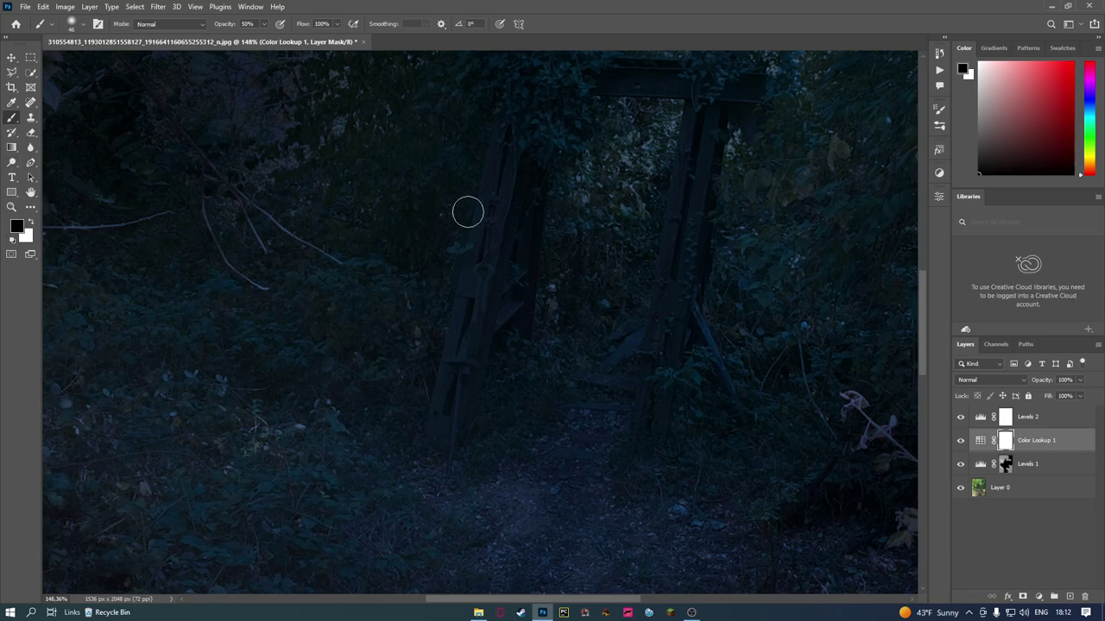
{"action": "mouse_move", "coordinate": [652, 318]}
{"action": "left_mouse_down"}
{"action": "mouse_move", "coordinate": [673, 299]}
{"action": "mouse_move", "coordinate": [668, 330]}
{"action": "mouse_move", "coordinate": [683, 253]}
{"action": "left_mouse_up"}
{"action": "key", "text": "ctrl+z"}
{"action": "mouse_move", "coordinate": [678, 296]}
{"action": "left_mouse_down"}
{"action": "mouse_move", "coordinate": [696, 164]}
{"action": "mouse_move", "coordinate": [716, 130]}
{"action": "mouse_move", "coordinate": [700, 116]}
{"action": "mouse_move", "coordinate": [650, 386]}
{"action": "mouse_move", "coordinate": [656, 437]}
{"action": "mouse_move", "coordinate": [663, 360]}
{"action": "mouse_move", "coordinate": [691, 286]}
{"action": "mouse_move", "coordinate": [705, 140]}
{"action": "mouse_move", "coordinate": [665, 116]}
{"action": "mouse_move", "coordinate": [558, 108]}
{"action": "mouse_move", "coordinate": [666, 113]}
{"action": "mouse_move", "coordinate": [587, 113]}
{"action": "mouse_move", "coordinate": [515, 163]}
{"action": "mouse_move", "coordinate": [459, 457]}
{"action": "mouse_move", "coordinate": [442, 475]}
{"action": "mouse_move", "coordinate": [489, 256]}
{"action": "left_mouse_up"}
Paint the left post's inner edge and a band above the crossbeam in black
{"action": "scroll", "coordinate": [704, 123], "scroll_direction": "up", "scroll_amount": 2}
{"action": "scroll", "coordinate": [705, 124], "scroll_direction": "up", "scroll_amount": 3}
{"action": "mouse_move", "coordinate": [507, 351]}
{"action": "left_mouse_down"}
{"action": "mouse_move", "coordinate": [530, 261]}
{"action": "mouse_move", "coordinate": [528, 367]}
{"action": "mouse_move", "coordinate": [543, 348]}
{"action": "mouse_move", "coordinate": [561, 249]}
{"action": "left_mouse_up"}
{"action": "key", "text": "x"}
{"action": "key", "text": "bracketright"}
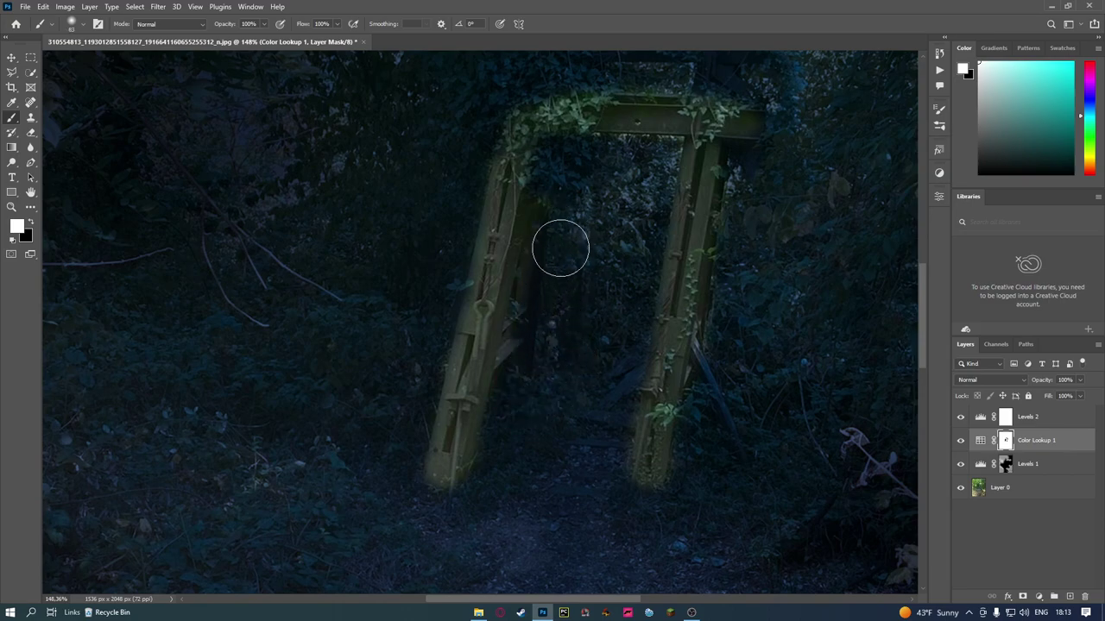
{"action": "scroll", "coordinate": [561, 311], "scroll_direction": "up", "scroll_amount": 2}
{"action": "scroll", "coordinate": [634, 251], "scroll_direction": "up", "scroll_amount": 2}
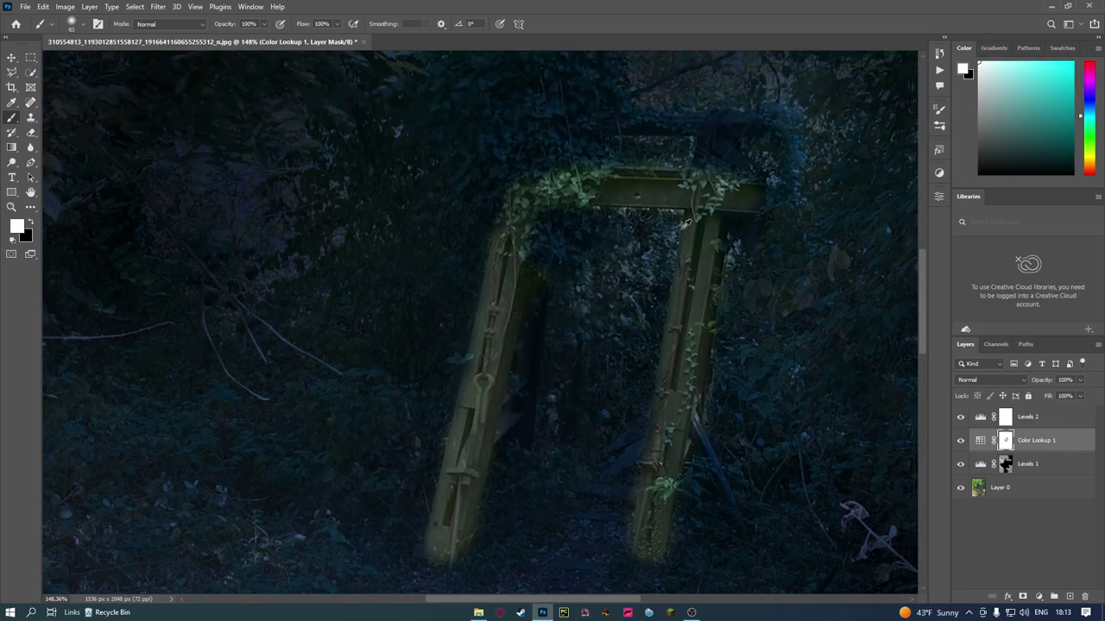
{"action": "key", "text": "x"}
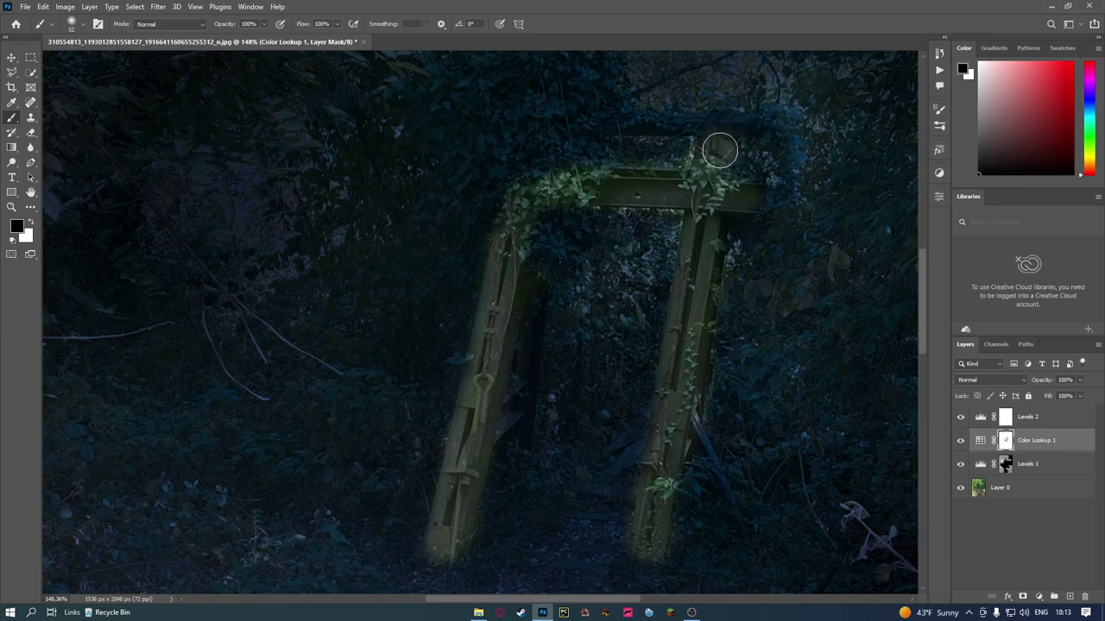
{"action": "mouse_move", "coordinate": [720, 151]}
{"action": "left_mouse_down"}
{"action": "mouse_move", "coordinate": [742, 120]}
{"action": "mouse_move", "coordinate": [574, 126]}
{"action": "left_mouse_up"}
Switch to white with a smaller brush and darken foliage along the upper beam and corner
{"action": "scroll", "coordinate": [638, 176], "scroll_direction": "up", "scroll_amount": 2}
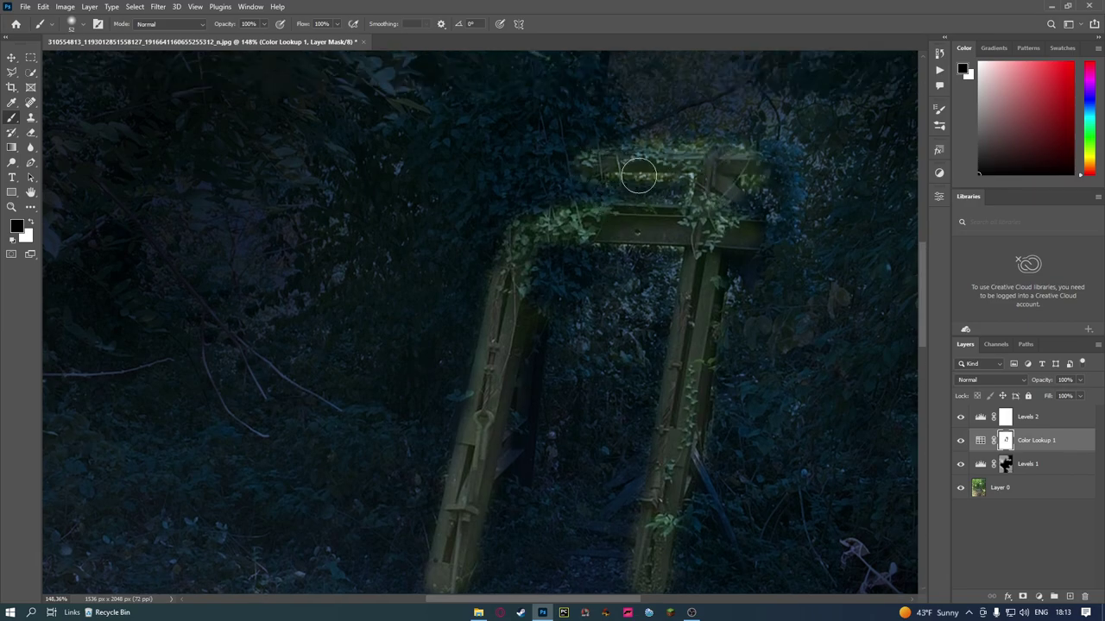
{"action": "scroll", "coordinate": [638, 176], "scroll_direction": "up", "scroll_amount": 1}
{"action": "scroll", "coordinate": [769, 217], "scroll_direction": "up", "scroll_amount": 1}
{"action": "key", "text": "x"}
{"action": "scroll", "coordinate": [760, 227], "scroll_direction": "down", "scroll_amount": 1}
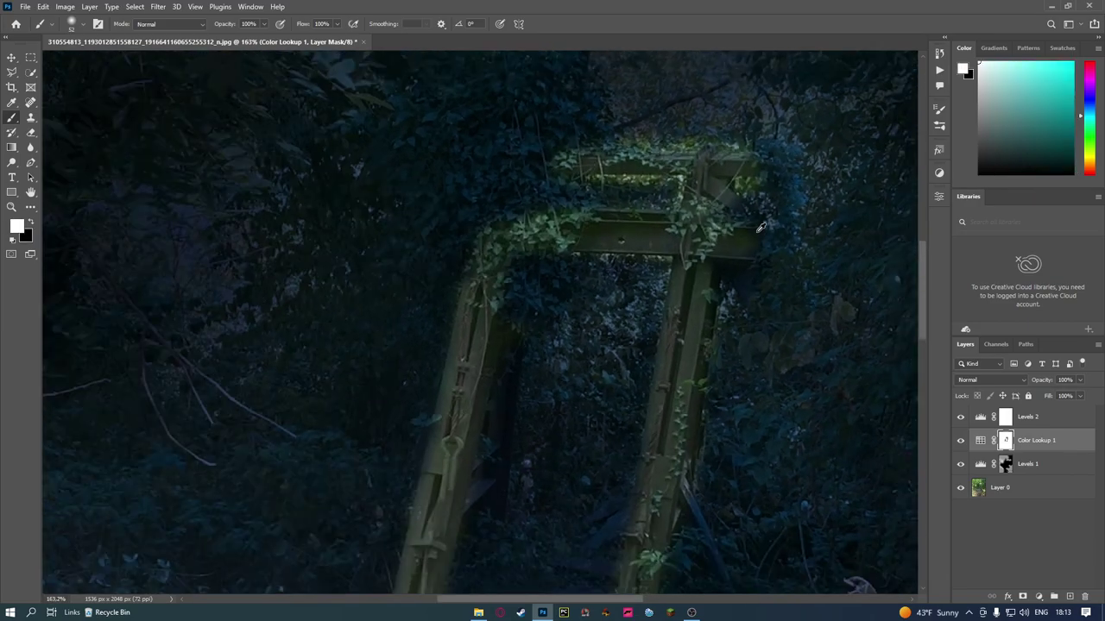
{"action": "scroll", "coordinate": [764, 220], "scroll_direction": "up", "scroll_amount": 1}
{"action": "scroll", "coordinate": [797, 198], "scroll_direction": "up", "scroll_amount": 2}
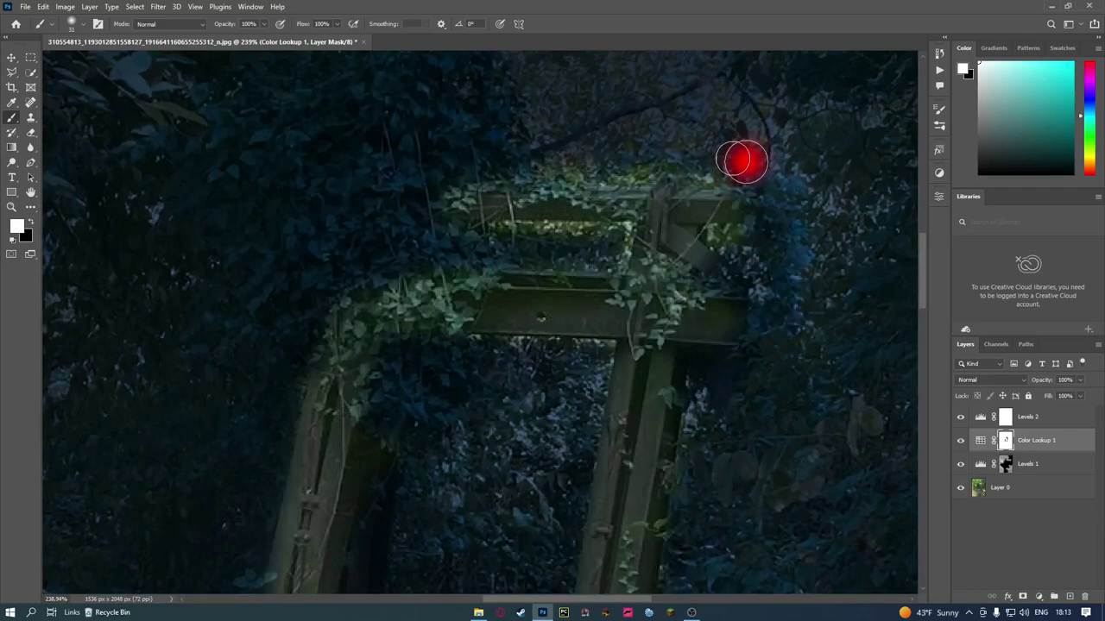
{"action": "left_click_drag", "start_coordinate": [742, 161], "coordinate": [403, 181]}
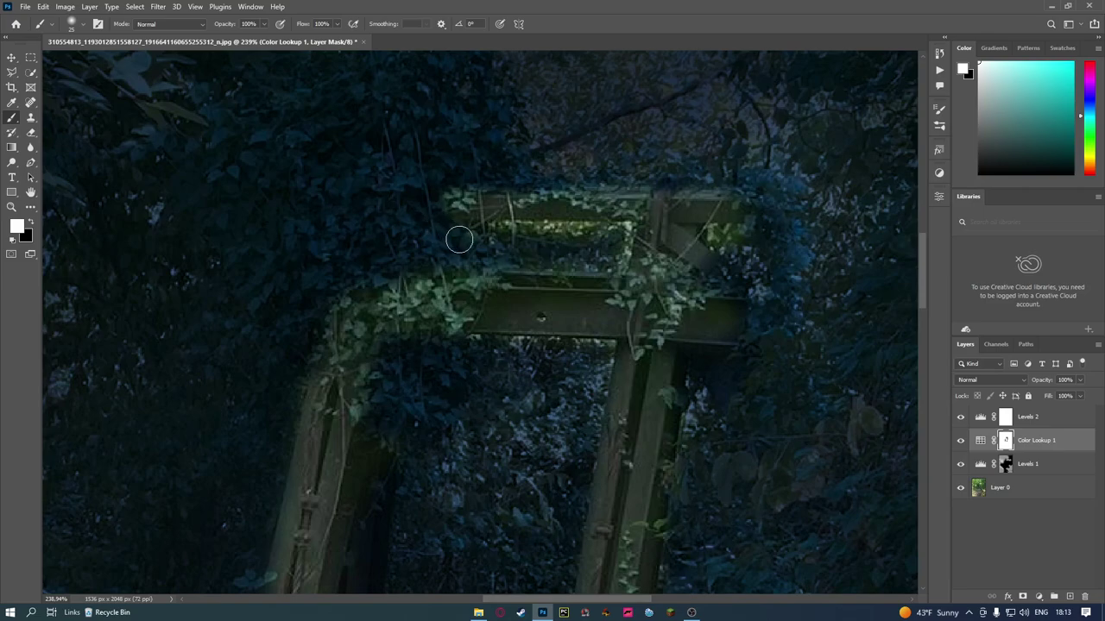
{"action": "mouse_move", "coordinate": [459, 240]}
{"action": "left_mouse_down"}
{"action": "mouse_move", "coordinate": [581, 237]}
{"action": "mouse_move", "coordinate": [618, 255]}
{"action": "mouse_move", "coordinate": [534, 234]}
{"action": "left_mouse_up"}
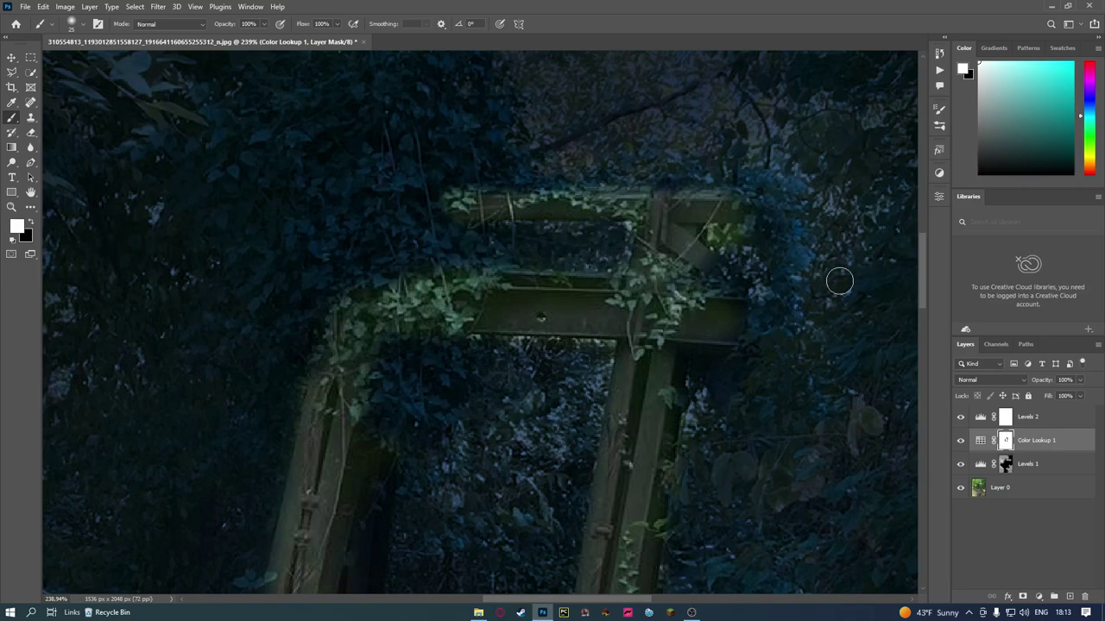
{"action": "left_click_drag", "start_coordinate": [731, 249], "coordinate": [720, 236]}
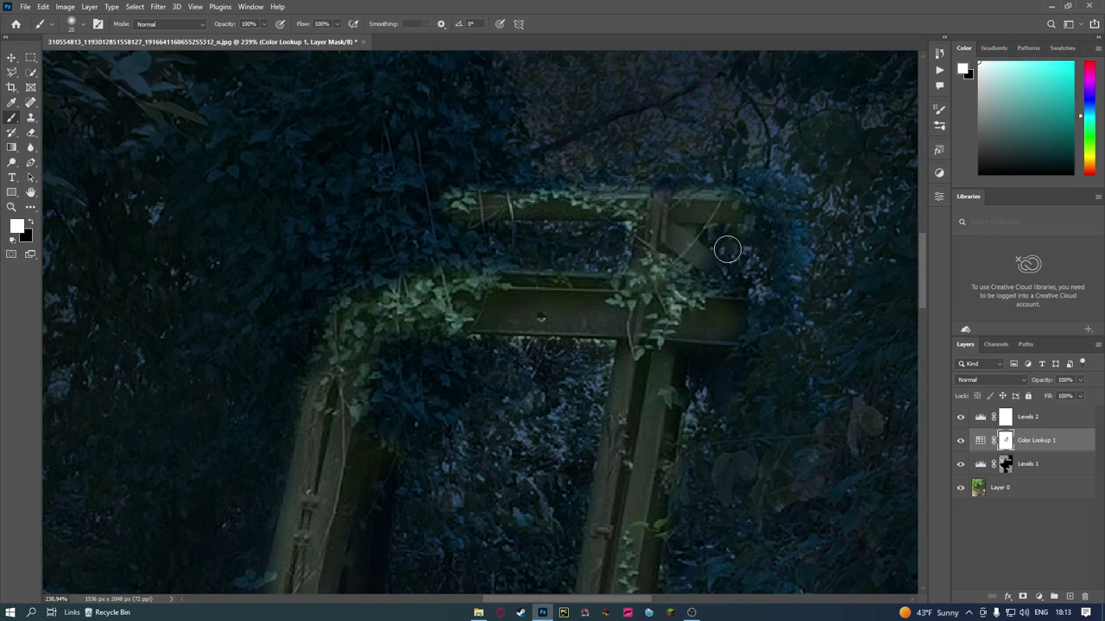
Darken the foliage left of the beam and around its junctions with a ~12 px brush
{"action": "scroll", "coordinate": [728, 250], "scroll_direction": "down", "scroll_amount": 2}
{"action": "scroll", "coordinate": [387, 244], "scroll_direction": "down", "scroll_amount": 1}
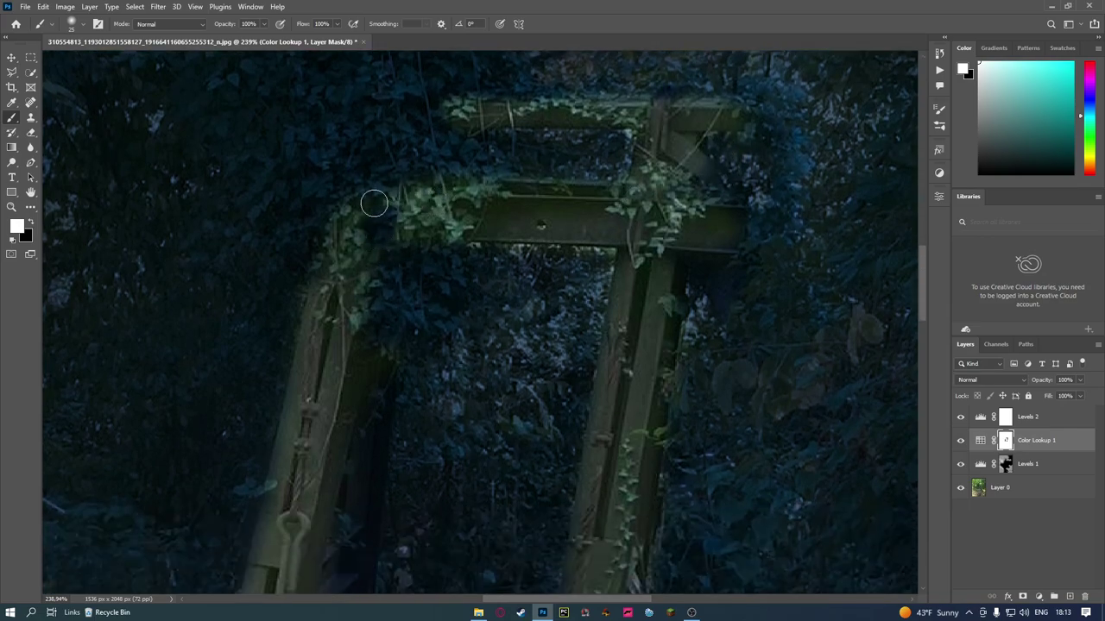
{"action": "mouse_move", "coordinate": [373, 203]}
{"action": "left_mouse_down"}
{"action": "mouse_move", "coordinate": [355, 229]}
{"action": "mouse_move", "coordinate": [420, 227]}
{"action": "mouse_move", "coordinate": [394, 185]}
{"action": "mouse_move", "coordinate": [446, 239]}
{"action": "mouse_move", "coordinate": [425, 197]}
{"action": "mouse_move", "coordinate": [484, 186]}
{"action": "left_mouse_up"}
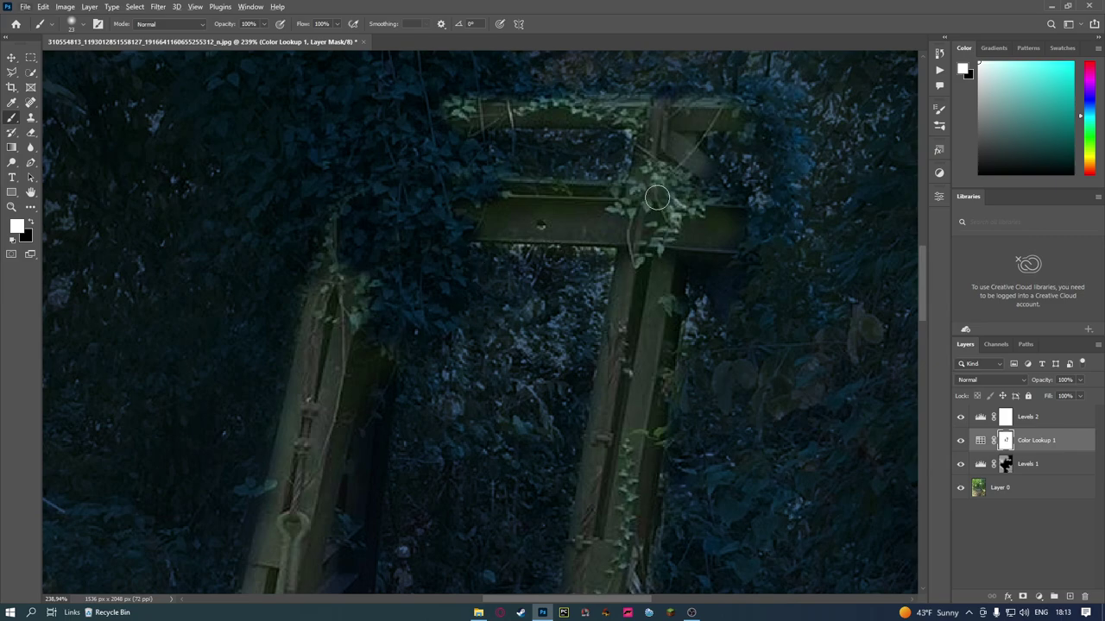
{"action": "mouse_move", "coordinate": [656, 198]}
{"action": "left_mouse_down"}
{"action": "mouse_move", "coordinate": [654, 178]}
{"action": "mouse_move", "coordinate": [677, 181]}
{"action": "left_mouse_up"}
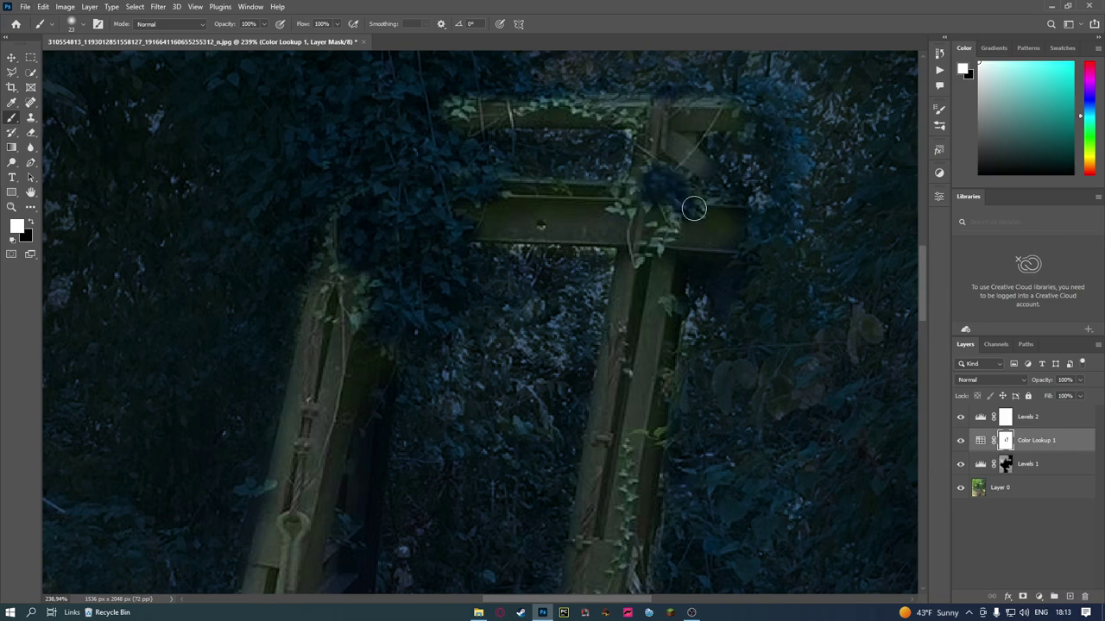
{"action": "mouse_move", "coordinate": [674, 216]}
{"action": "left_mouse_down"}
{"action": "mouse_move", "coordinate": [666, 207]}
{"action": "mouse_move", "coordinate": [654, 241]}
{"action": "mouse_move", "coordinate": [652, 224]}
{"action": "left_mouse_up"}
{"action": "scroll", "coordinate": [481, 314], "scroll_direction": "down", "scroll_amount": 1}
{"action": "scroll", "coordinate": [580, 244], "scroll_direction": "up", "scroll_amount": 2}
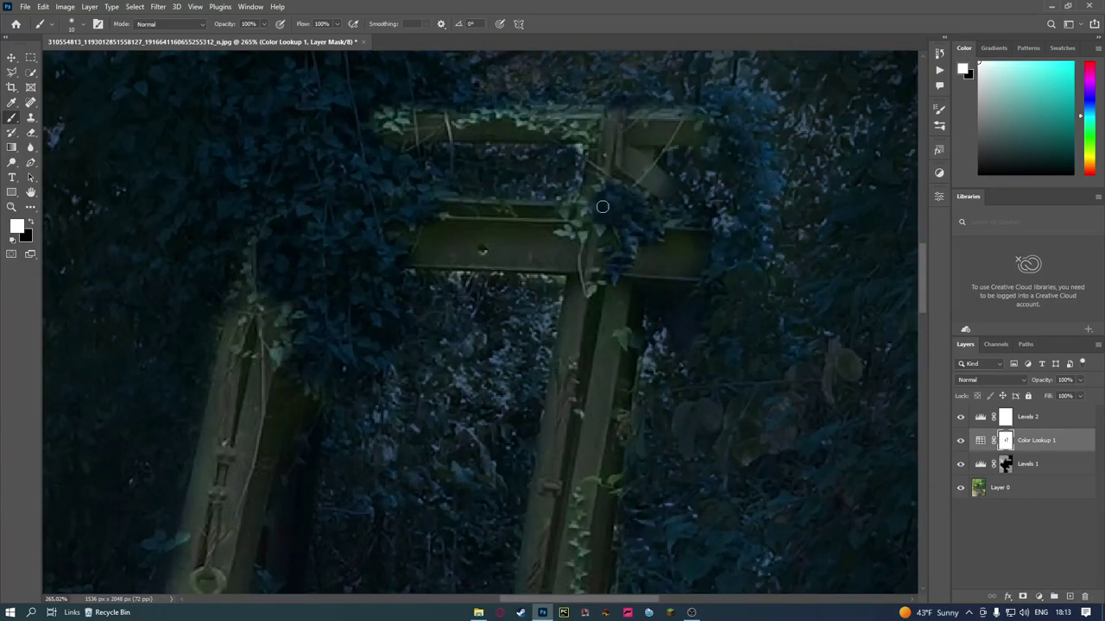
{"action": "mouse_move", "coordinate": [590, 212]}
{"action": "left_mouse_down"}
{"action": "mouse_move", "coordinate": [572, 211]}
{"action": "mouse_move", "coordinate": [560, 232]}
{"action": "mouse_move", "coordinate": [601, 215]}
{"action": "mouse_move", "coordinate": [606, 187]}
{"action": "mouse_move", "coordinate": [596, 234]}
{"action": "mouse_move", "coordinate": [581, 232]}
{"action": "left_mouse_up"}
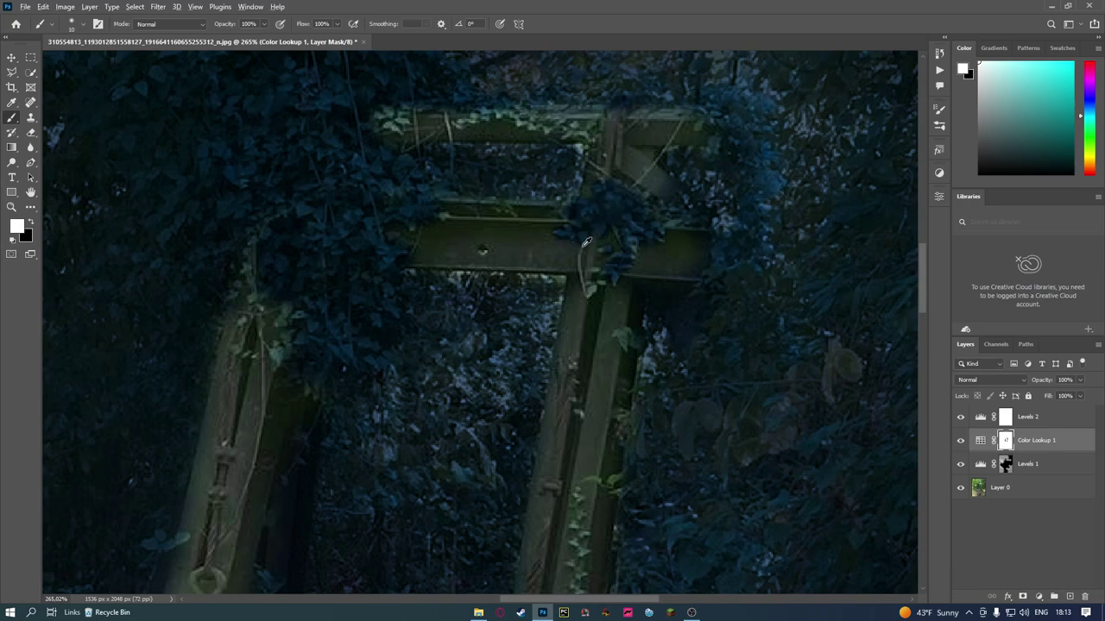
Check the brush size and hardness, enlarge the brush, and touch up the mask around the gate
{"action": "right_click", "coordinate": [581, 249], "text": "alt"}
{"action": "scroll", "coordinate": [618, 250], "scroll_direction": "down", "scroll_amount": 2}
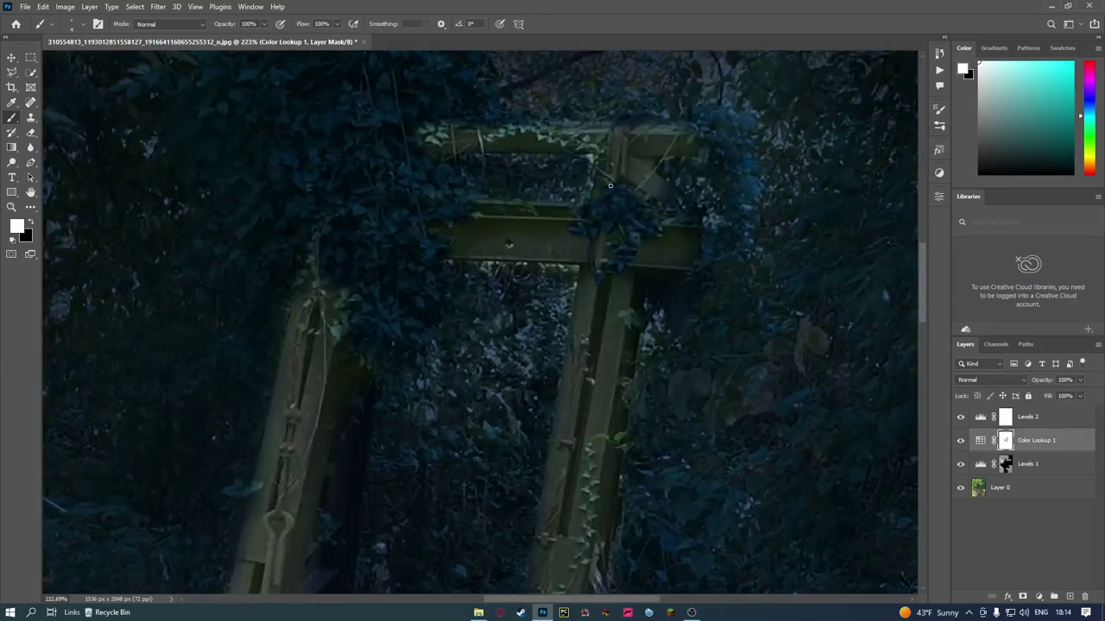
{"action": "scroll", "coordinate": [574, 156], "scroll_direction": "up", "scroll_amount": 3}
{"action": "right_click", "coordinate": [537, 131], "text": "alt"}
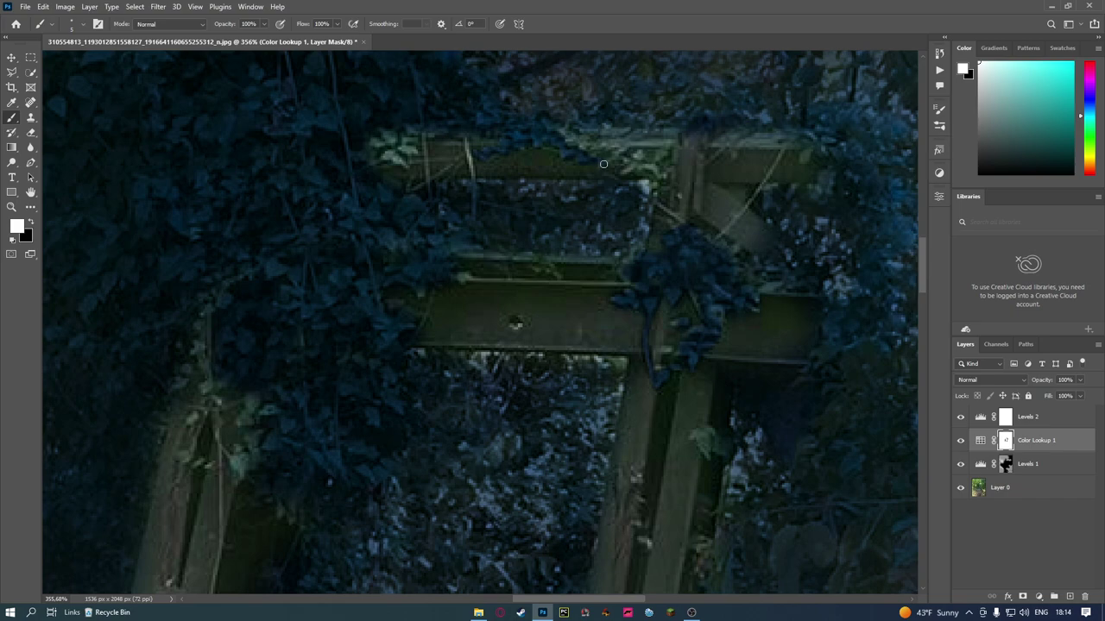
{"action": "mouse_move", "coordinate": [582, 143]}
{"action": "left_mouse_down"}
{"action": "mouse_move", "coordinate": [662, 143]}
{"action": "mouse_move", "coordinate": [637, 165]}
{"action": "mouse_move", "coordinate": [627, 158]}
{"action": "left_mouse_up"}
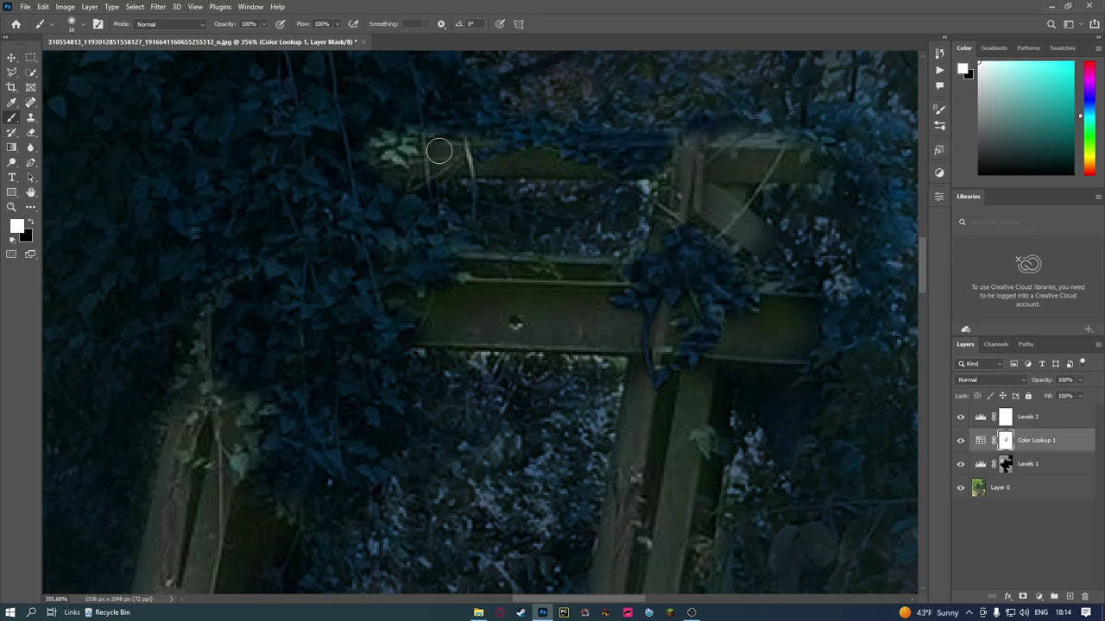
{"action": "mouse_move", "coordinate": [439, 151]}
{"action": "left_mouse_down"}
{"action": "mouse_move", "coordinate": [377, 158]}
{"action": "mouse_move", "coordinate": [390, 153]}
{"action": "left_mouse_up"}
{"action": "scroll", "coordinate": [702, 232], "scroll_direction": "down", "scroll_amount": 1}
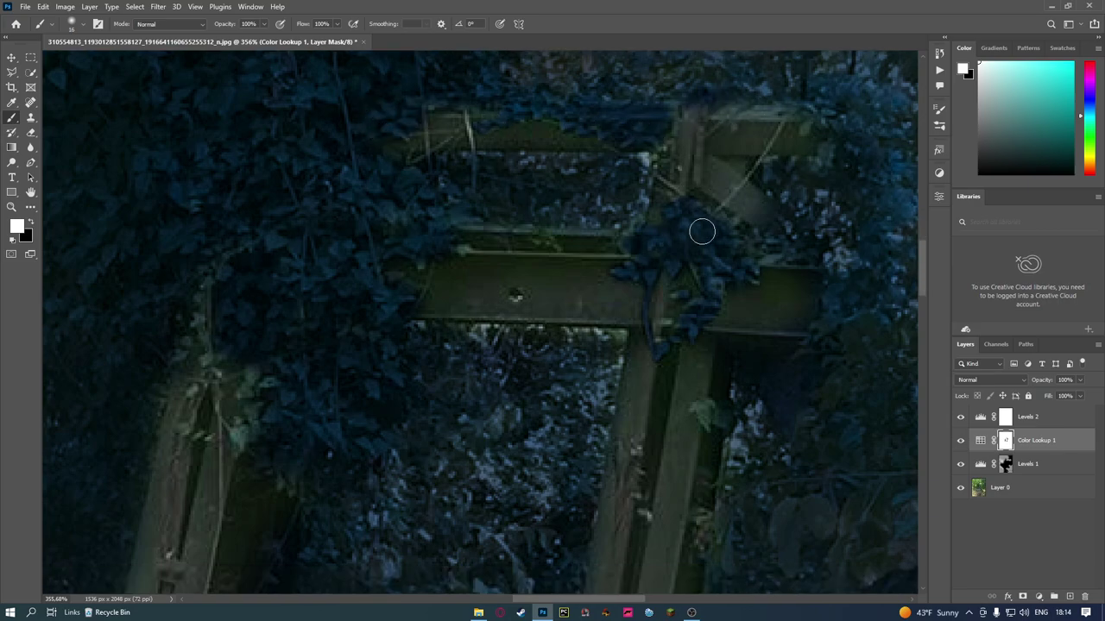
{"action": "scroll", "coordinate": [701, 231], "scroll_direction": "down", "scroll_amount": 2}
{"action": "scroll", "coordinate": [679, 279], "scroll_direction": "up", "scroll_amount": 1}
{"action": "left_click_drag", "start_coordinate": [679, 279], "coordinate": [662, 288]}
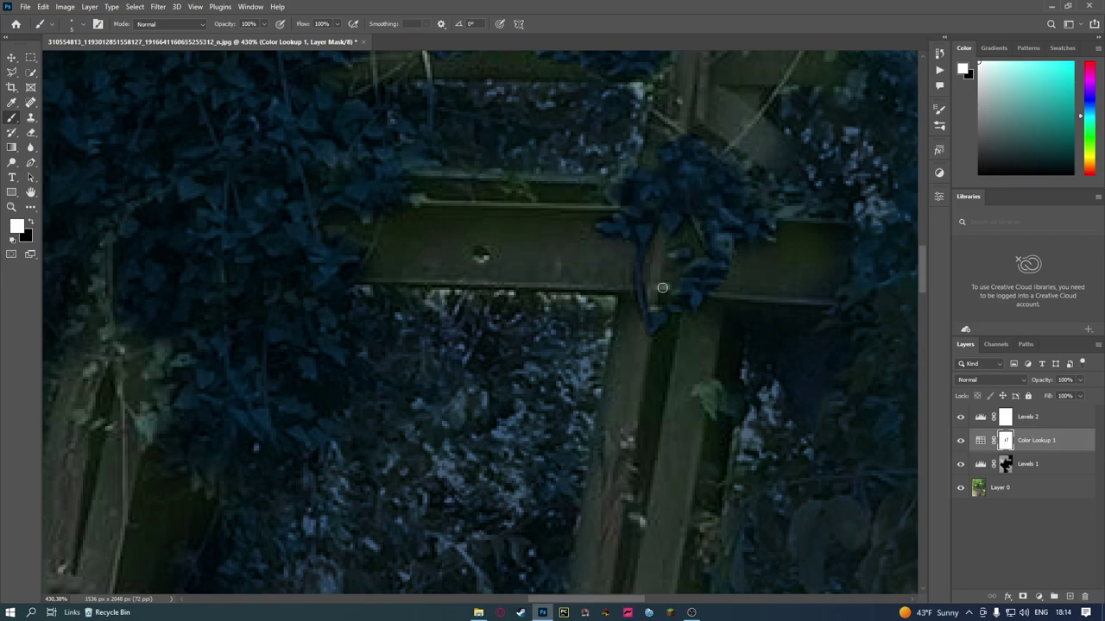
{"action": "scroll", "coordinate": [669, 289], "scroll_direction": "down", "scroll_amount": 5}
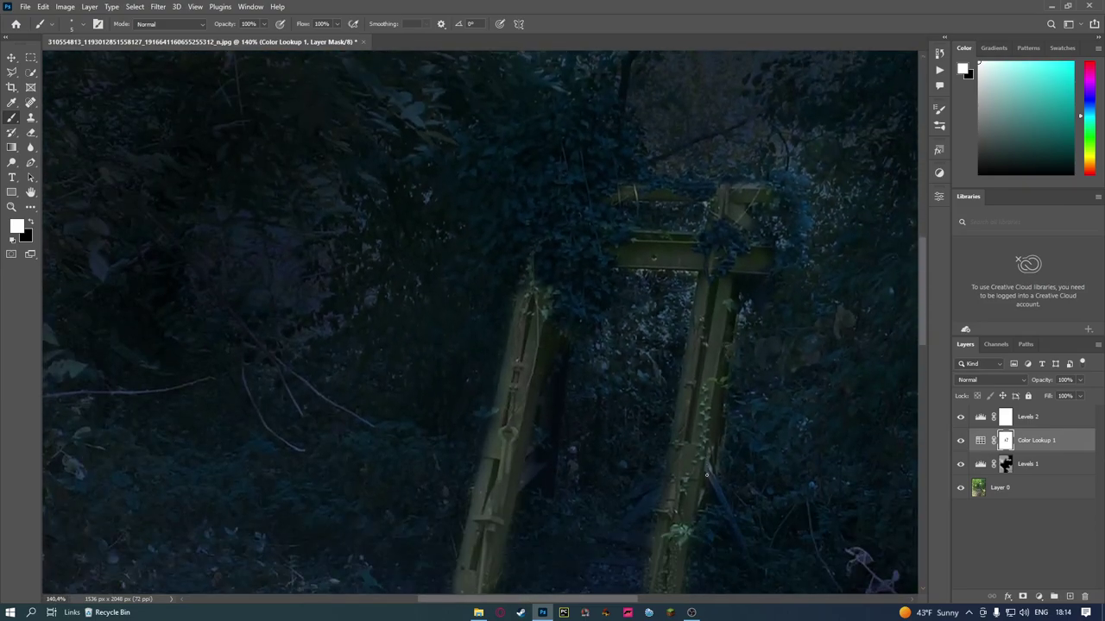
Set a small soft brush and paint the Color Lookup mask over the leaves along the right post's edge
{"action": "scroll", "coordinate": [763, 340], "scroll_direction": "down", "scroll_amount": 2}
{"action": "scroll", "coordinate": [763, 341], "scroll_direction": "down", "scroll_amount": 2}
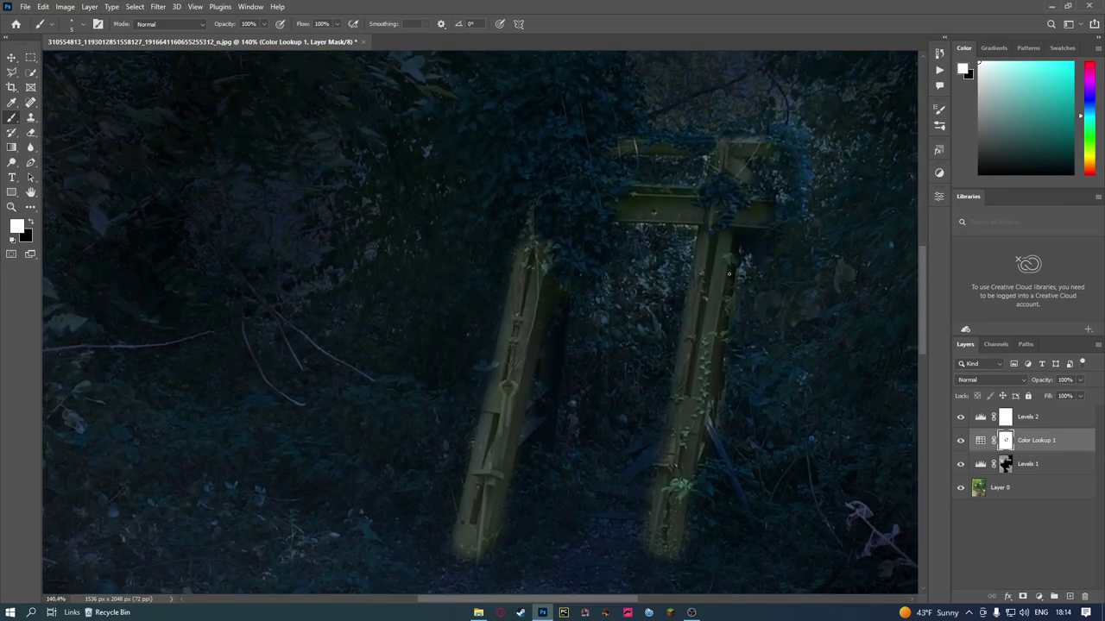
{"action": "scroll", "coordinate": [711, 385], "scroll_direction": "down", "scroll_amount": 2}
{"action": "scroll", "coordinate": [756, 300], "scroll_direction": "up", "scroll_amount": 3}
{"action": "scroll", "coordinate": [755, 299], "scroll_direction": "up", "scroll_amount": 2}
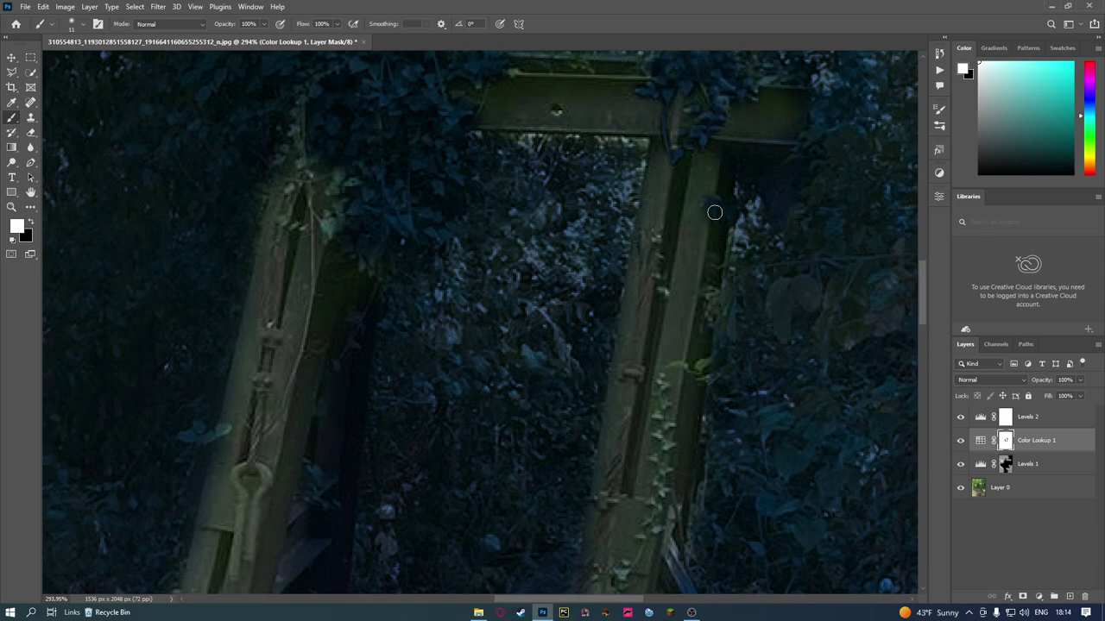
{"action": "right_click", "coordinate": [668, 249], "text": "alt"}
{"action": "scroll", "coordinate": [668, 248], "scroll_direction": "down", "scroll_amount": 2}
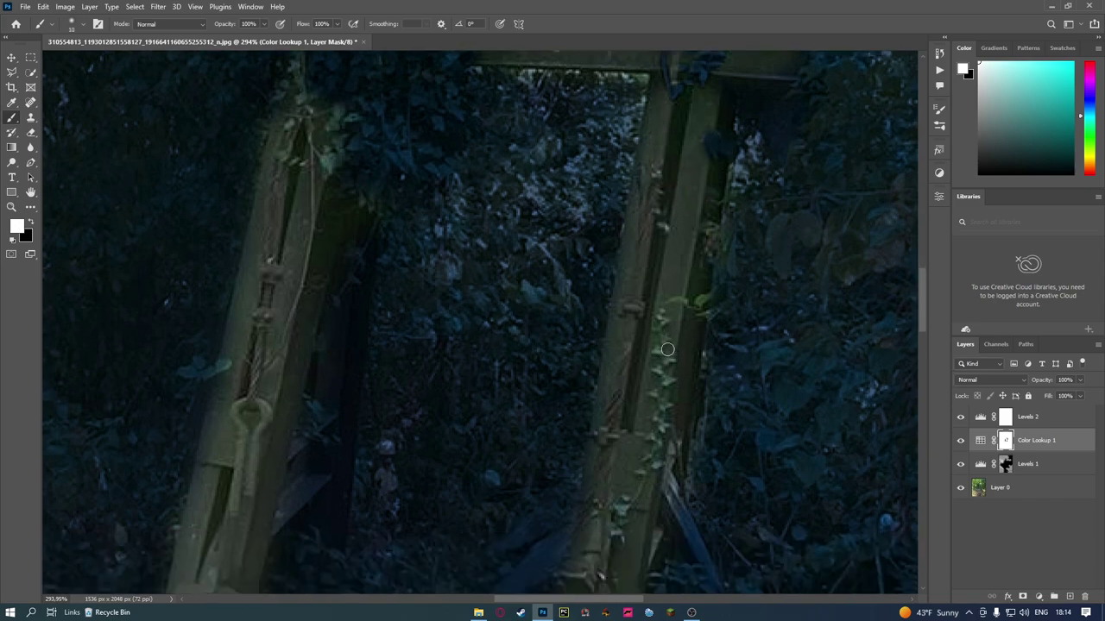
{"action": "left_click_drag", "start_coordinate": [701, 303], "coordinate": [674, 301]}
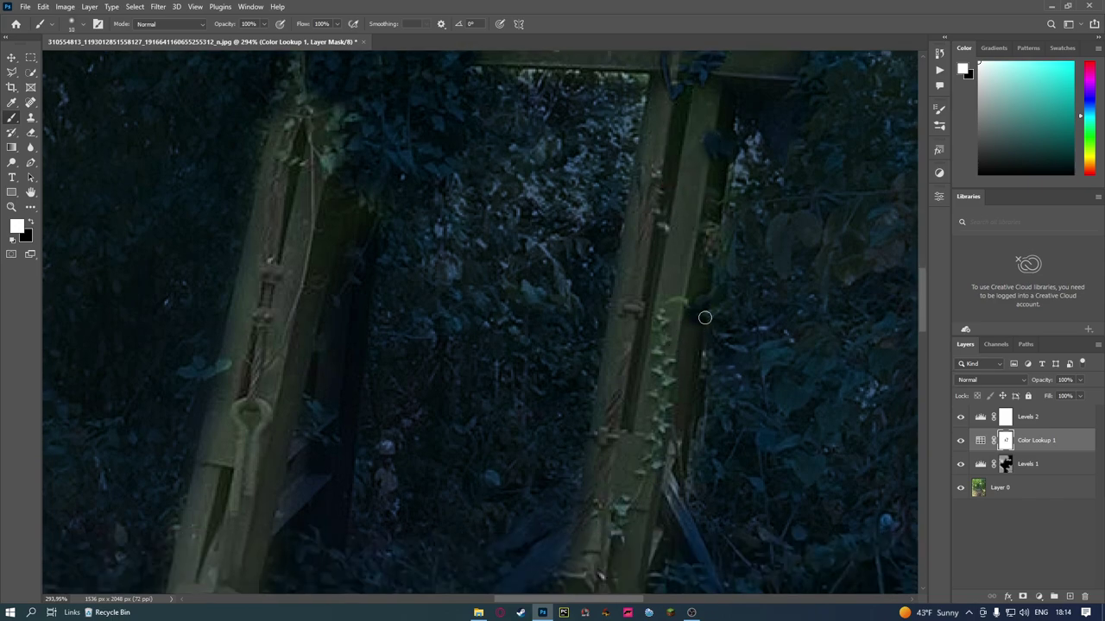
{"action": "key", "text": "x"}
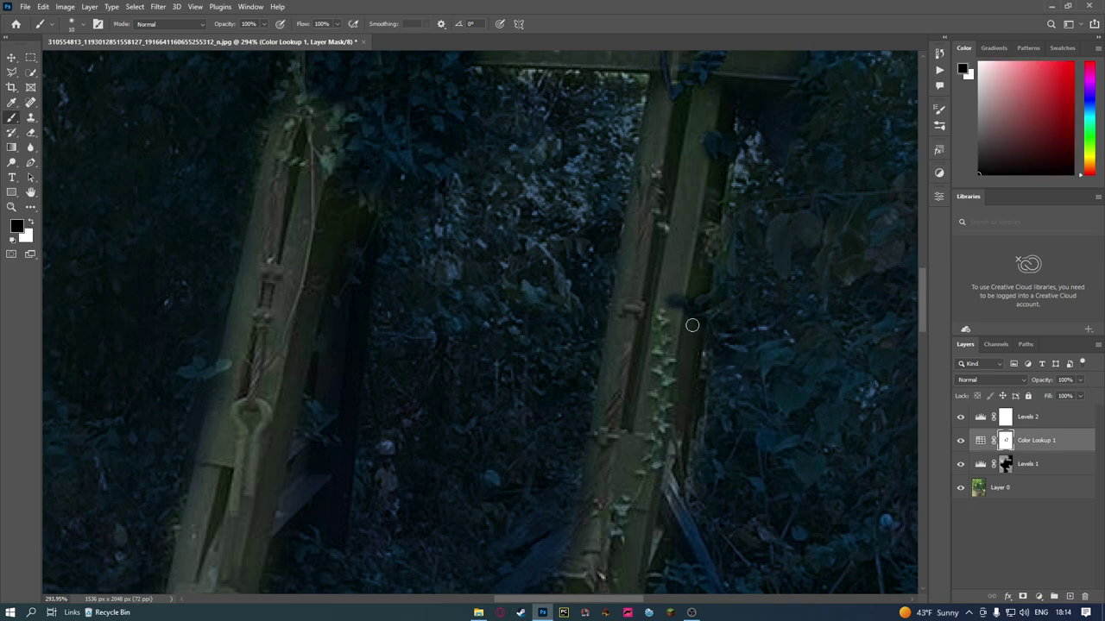
{"action": "key", "text": "x"}
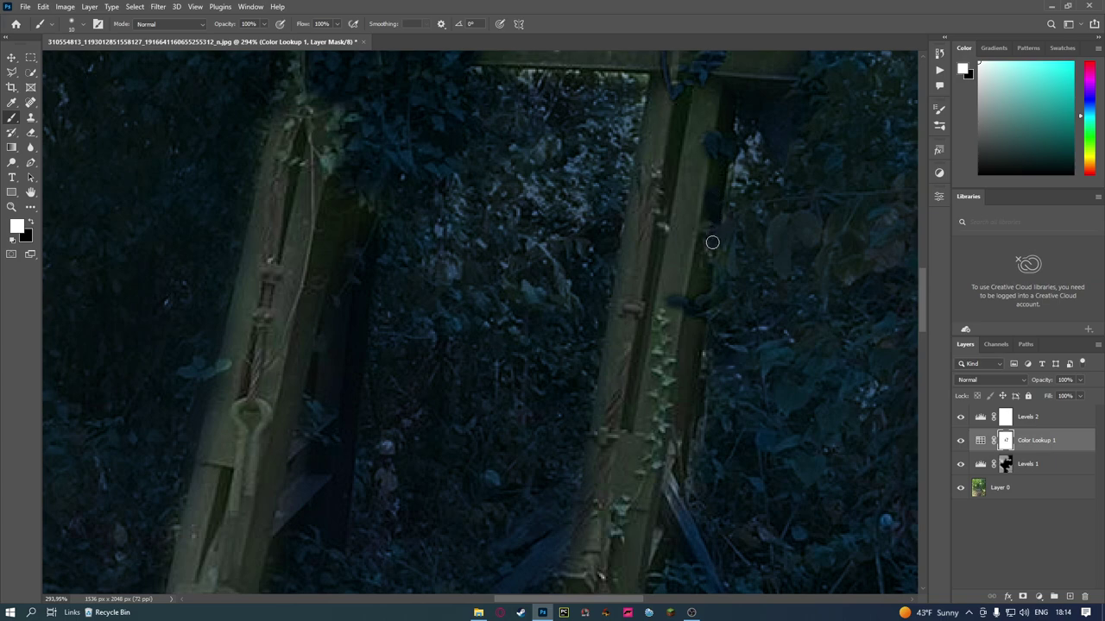
Paint the mask over the foliage running up the right gate post's edge
{"action": "scroll", "coordinate": [704, 259], "scroll_direction": "down", "scroll_amount": 5}
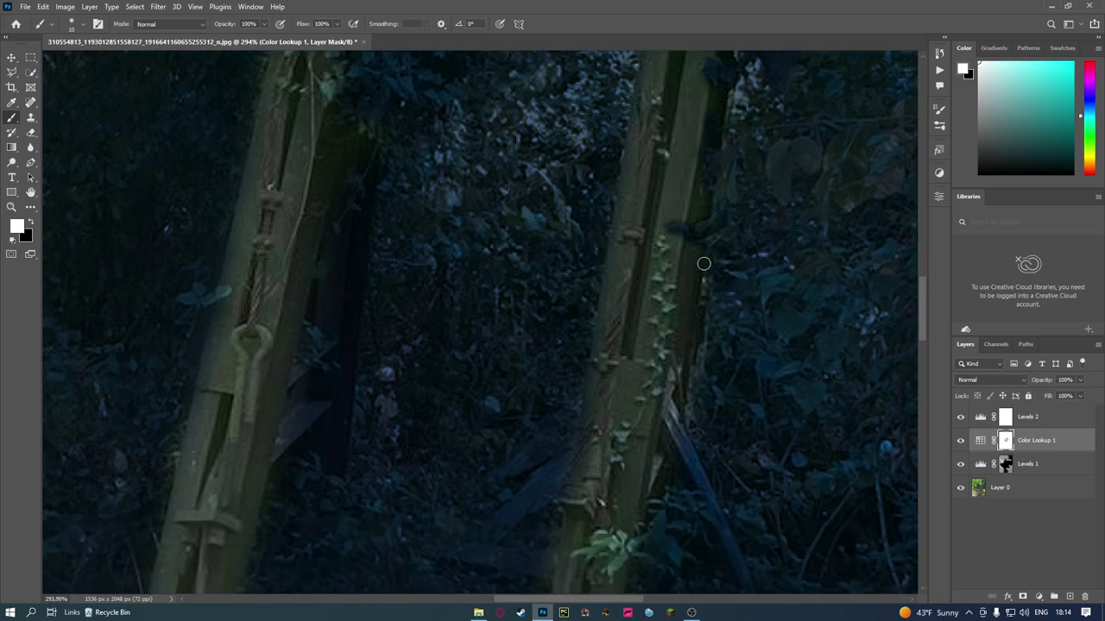
{"action": "scroll", "coordinate": [655, 402], "scroll_direction": "down", "scroll_amount": 3}
{"action": "scroll", "coordinate": [691, 341], "scroll_direction": "up", "scroll_amount": 2}
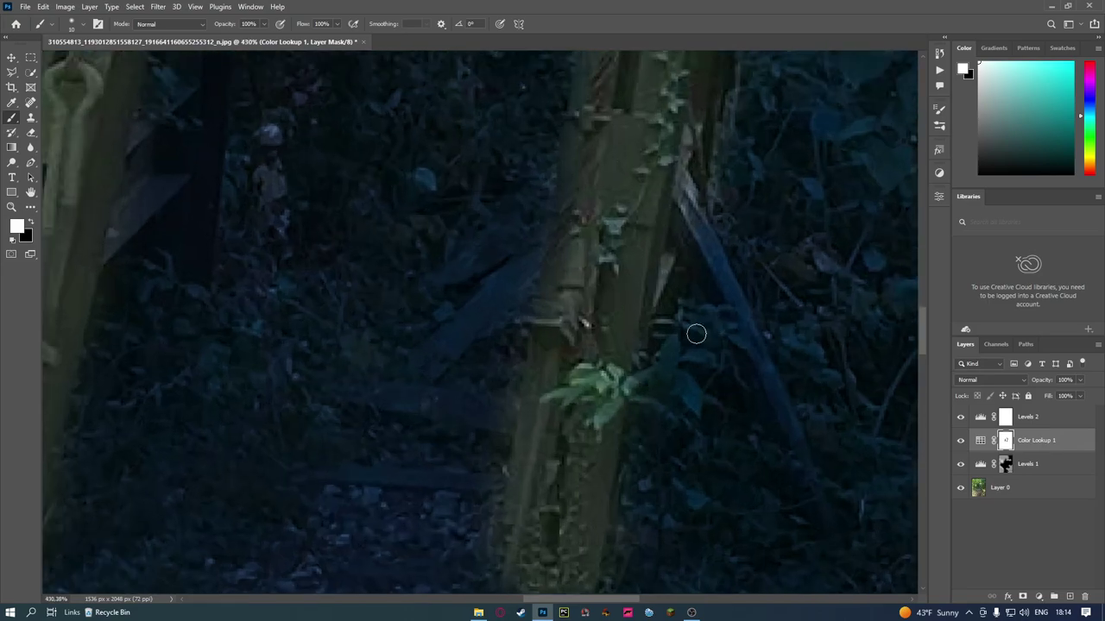
{"action": "key", "text": "x"}
{"action": "key", "text": "x"}
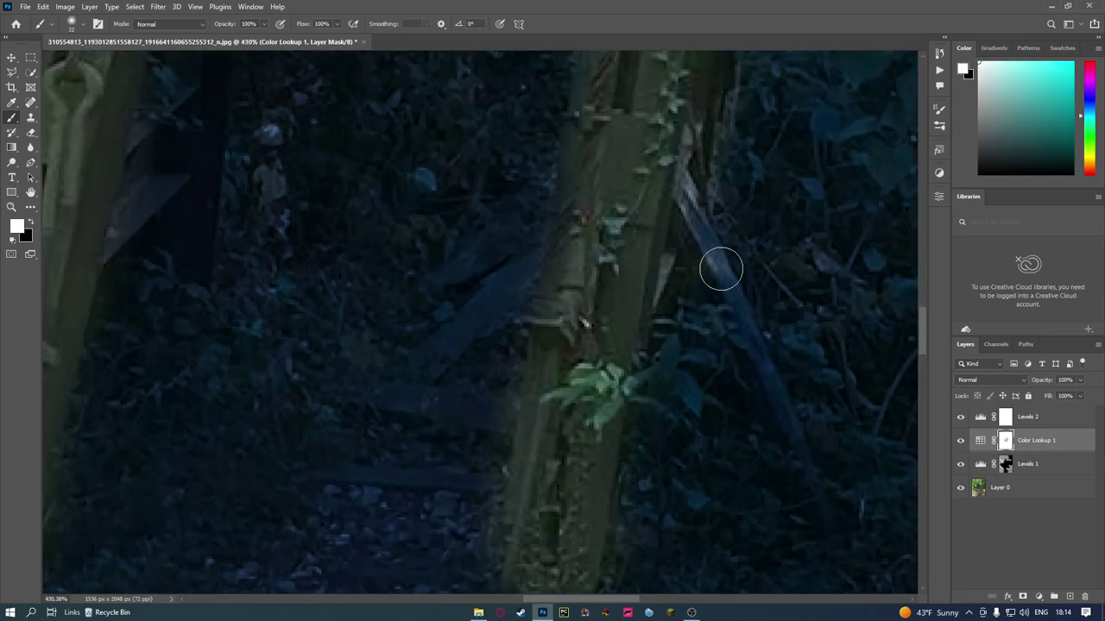
{"action": "left_click_drag", "start_coordinate": [681, 285], "coordinate": [719, 145]}
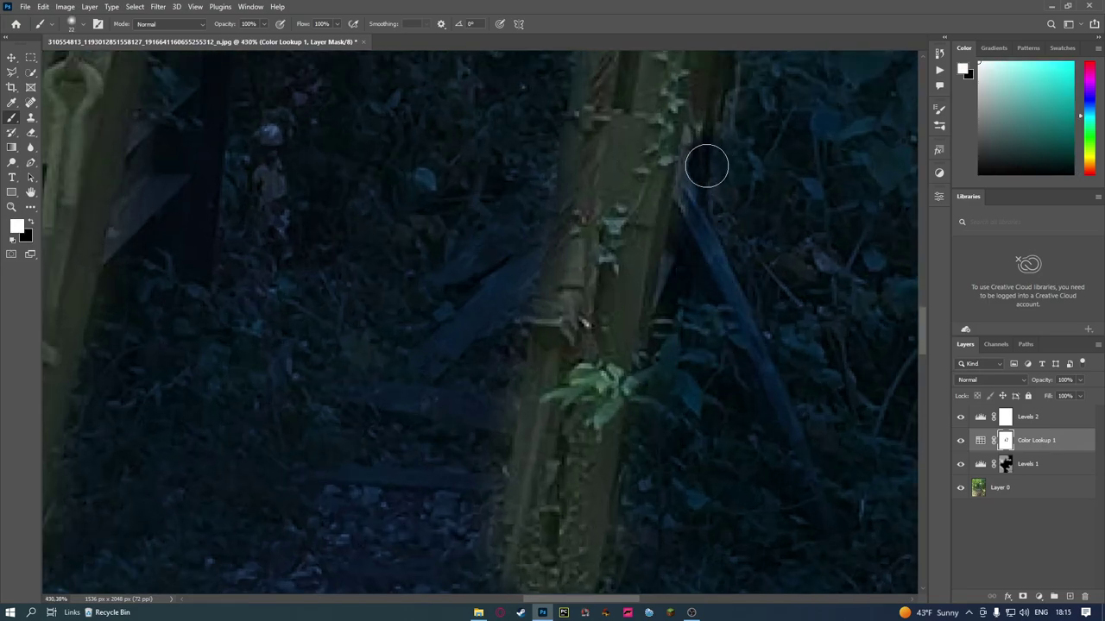
{"action": "scroll", "coordinate": [725, 155], "scroll_direction": "up", "scroll_amount": 2}
{"action": "scroll", "coordinate": [748, 158], "scroll_direction": "down", "scroll_amount": 3}
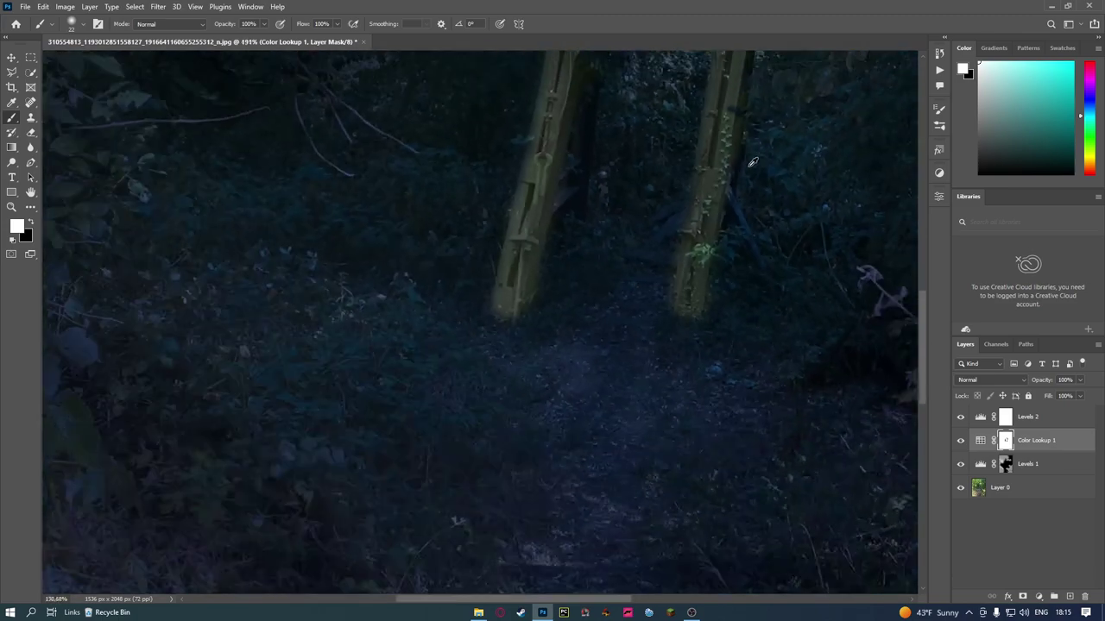
{"action": "scroll", "coordinate": [750, 166], "scroll_direction": "down", "scroll_amount": 2}
{"action": "key", "text": "x"}
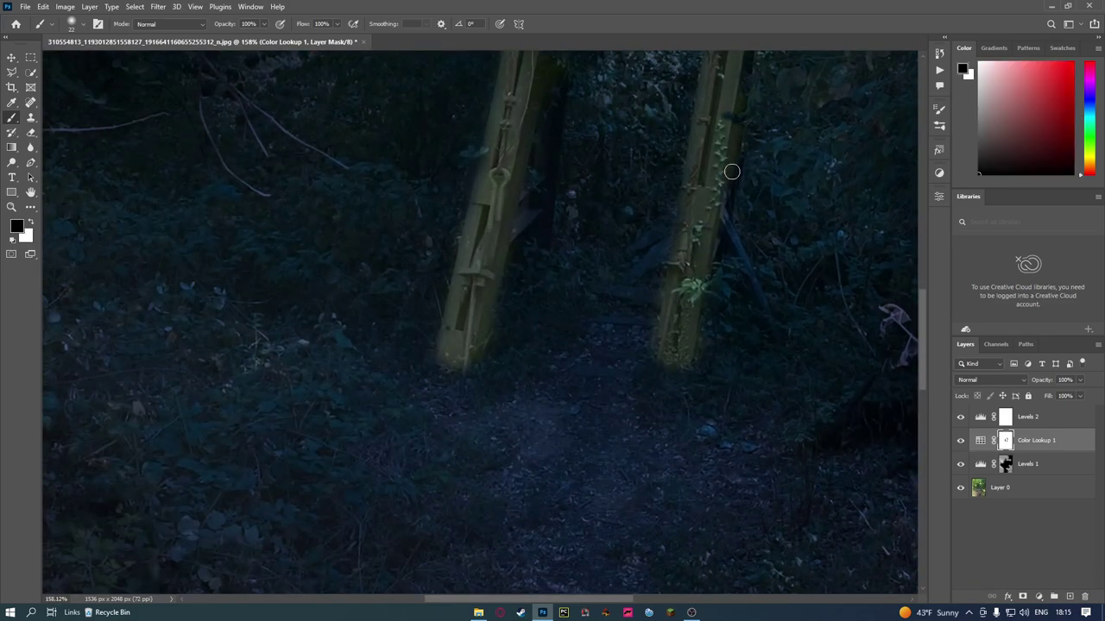
{"action": "key", "text": "x"}
{"action": "scroll", "coordinate": [729, 186], "scroll_direction": "up", "scroll_amount": 1}
{"action": "scroll", "coordinate": [729, 190], "scroll_direction": "up", "scroll_amount": 3}
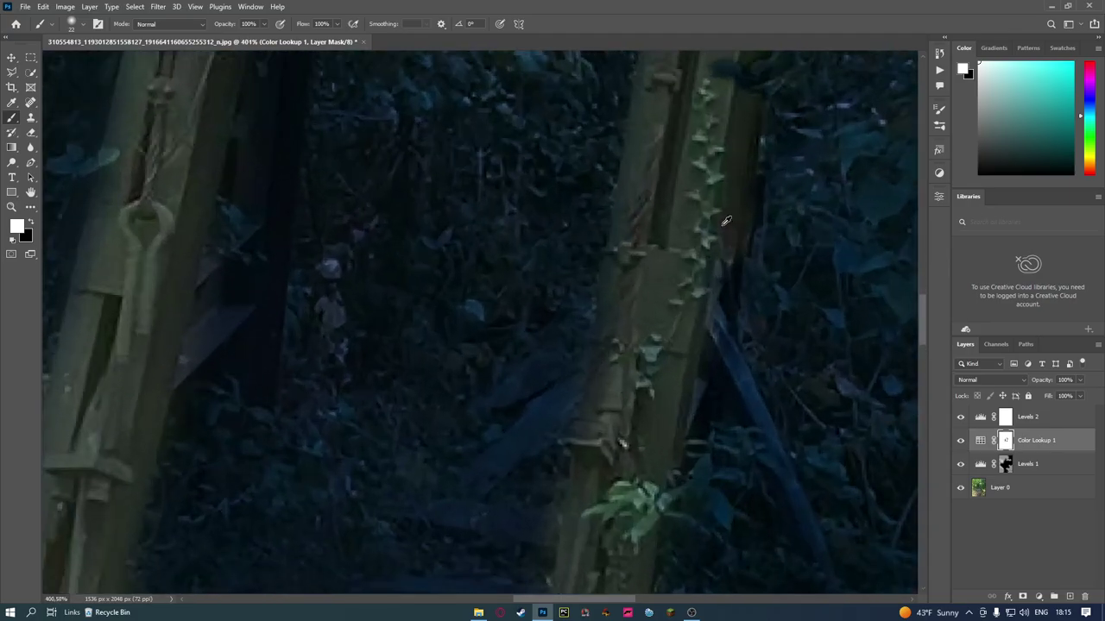
{"action": "scroll", "coordinate": [729, 199], "scroll_direction": "up", "scroll_amount": 2}
Shrink the brush and paint over the leaves on the upper right post
{"action": "right_click", "coordinate": [716, 102]}
{"action": "key", "text": "Escape"}
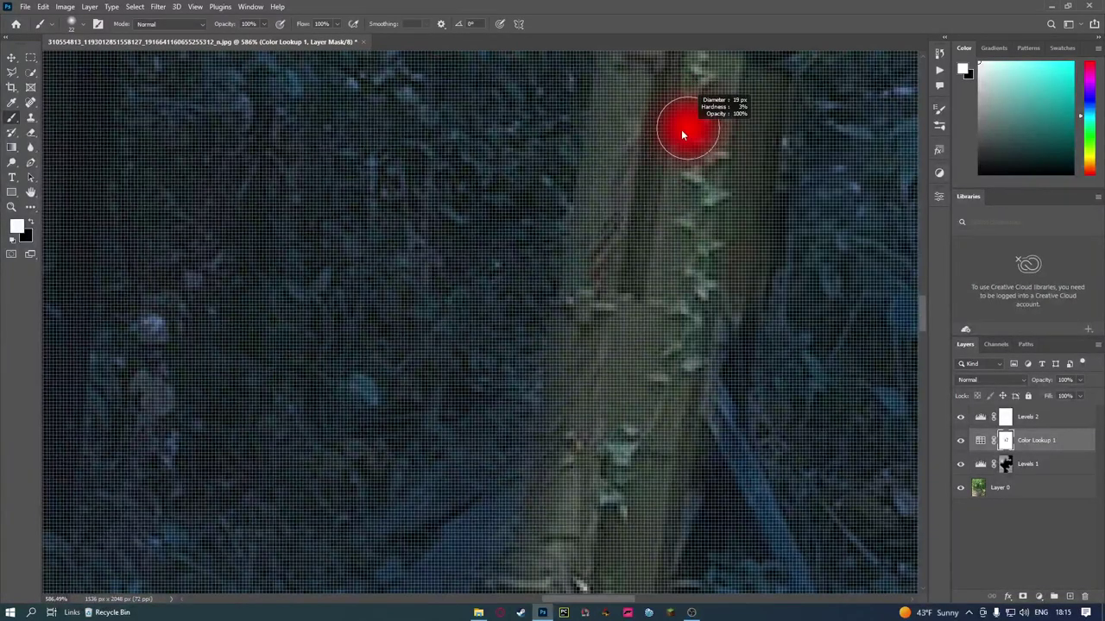
{"action": "scroll", "coordinate": [700, 124], "scroll_direction": "down", "scroll_amount": 1}
{"action": "scroll", "coordinate": [700, 123], "scroll_direction": "down", "scroll_amount": 1}
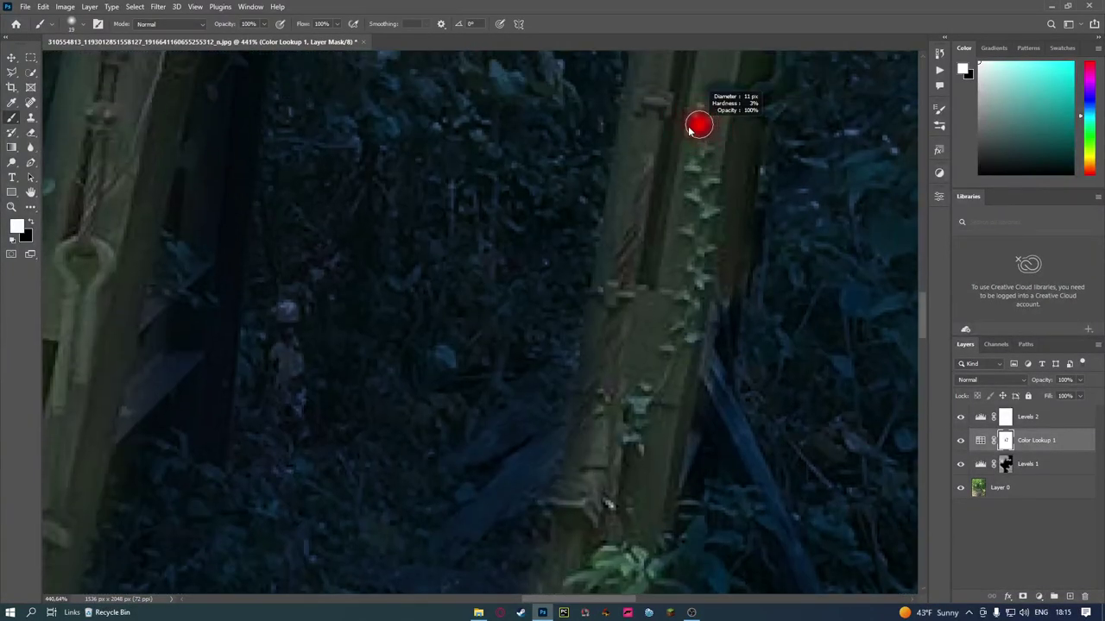
{"action": "right_click", "coordinate": [698, 107], "text": "alt"}
{"action": "mouse_move", "coordinate": [705, 126]}
{"action": "left_mouse_down"}
{"action": "mouse_move", "coordinate": [707, 183]}
{"action": "mouse_move", "coordinate": [688, 196]}
{"action": "mouse_move", "coordinate": [704, 284]}
{"action": "left_mouse_up"}
Paint the mask over the fern at the base of the right gate post
{"action": "scroll", "coordinate": [701, 278], "scroll_direction": "down", "scroll_amount": 4}
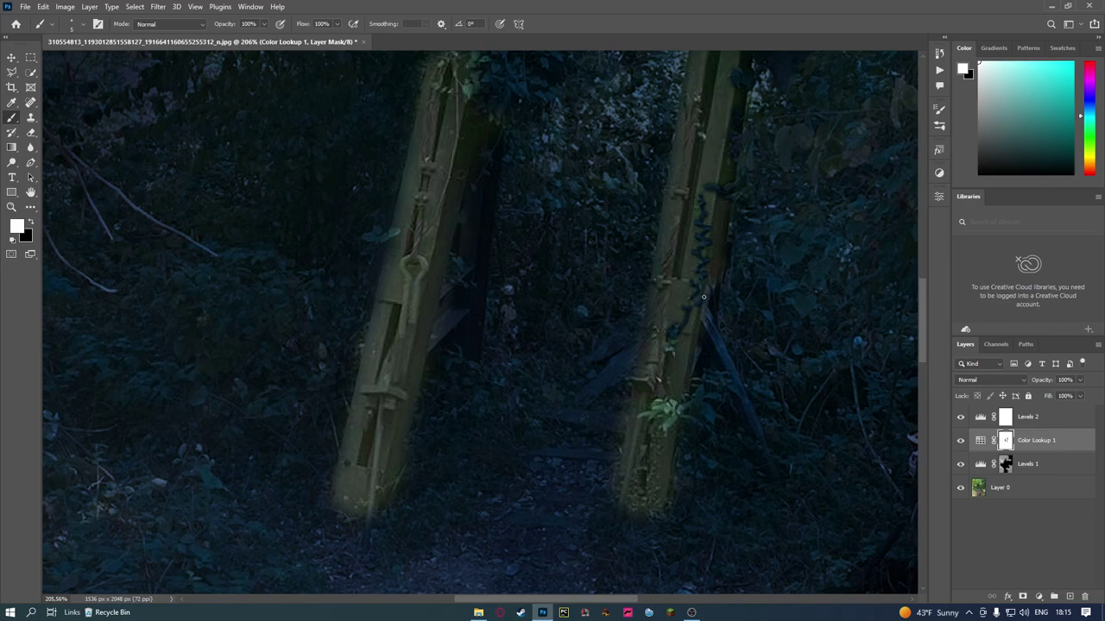
{"action": "scroll", "coordinate": [682, 346], "scroll_direction": "down", "scroll_amount": 1}
{"action": "scroll", "coordinate": [669, 380], "scroll_direction": "up", "scroll_amount": 3}
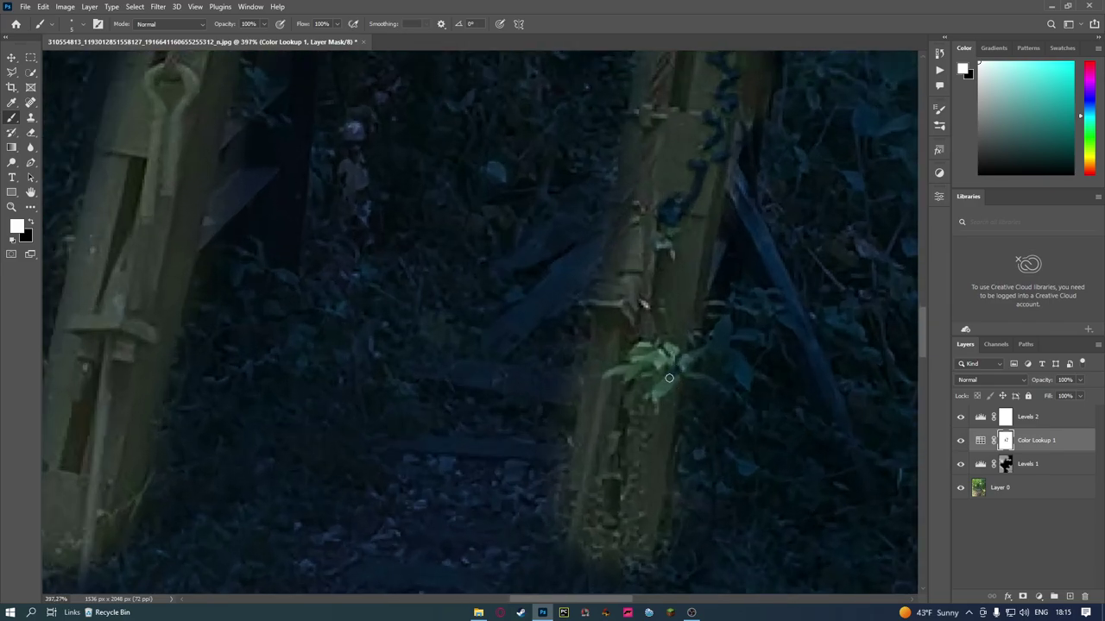
{"action": "mouse_move", "coordinate": [669, 378]}
{"action": "left_mouse_down"}
{"action": "mouse_move", "coordinate": [652, 395]}
{"action": "mouse_move", "coordinate": [689, 359]}
{"action": "mouse_move", "coordinate": [664, 349]}
{"action": "mouse_move", "coordinate": [667, 362]}
{"action": "mouse_move", "coordinate": [636, 347]}
{"action": "mouse_move", "coordinate": [649, 357]}
{"action": "mouse_move", "coordinate": [633, 373]}
{"action": "mouse_move", "coordinate": [603, 371]}
{"action": "left_mouse_up"}
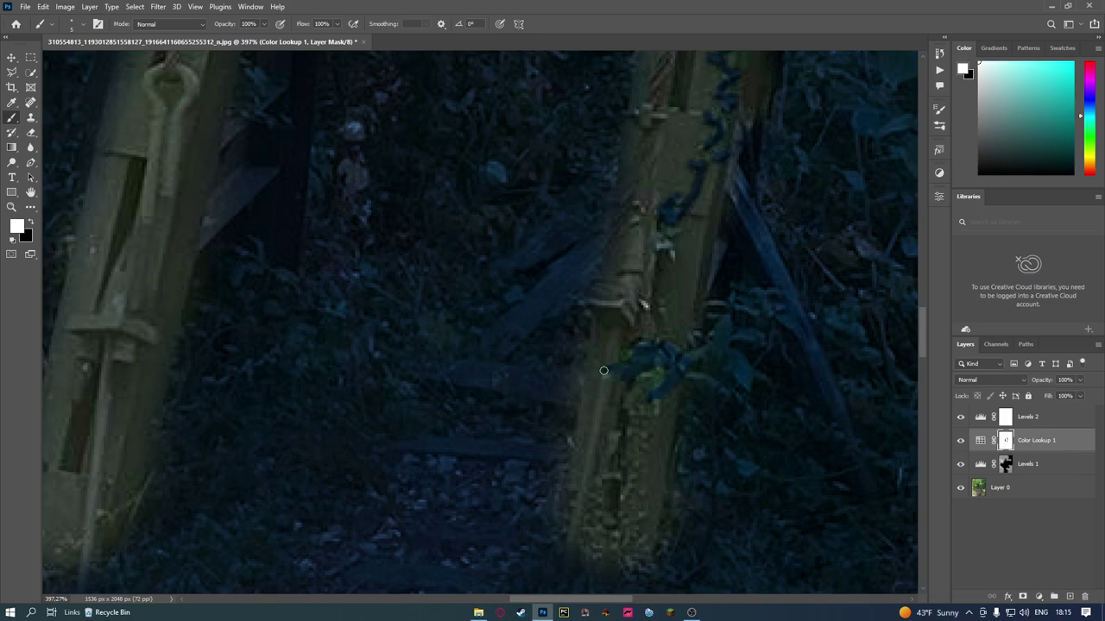
{"action": "key", "text": "x"}
{"action": "key", "text": "x"}
{"action": "scroll", "coordinate": [600, 370], "scroll_direction": "down", "scroll_amount": 4}
{"action": "scroll", "coordinate": [621, 353], "scroll_direction": "down", "scroll_amount": 3}
Enlarge the brush and return the ivy clump atop the crossbeam to the blue grade
{"action": "scroll", "coordinate": [555, 224], "scroll_direction": "down", "scroll_amount": 2}
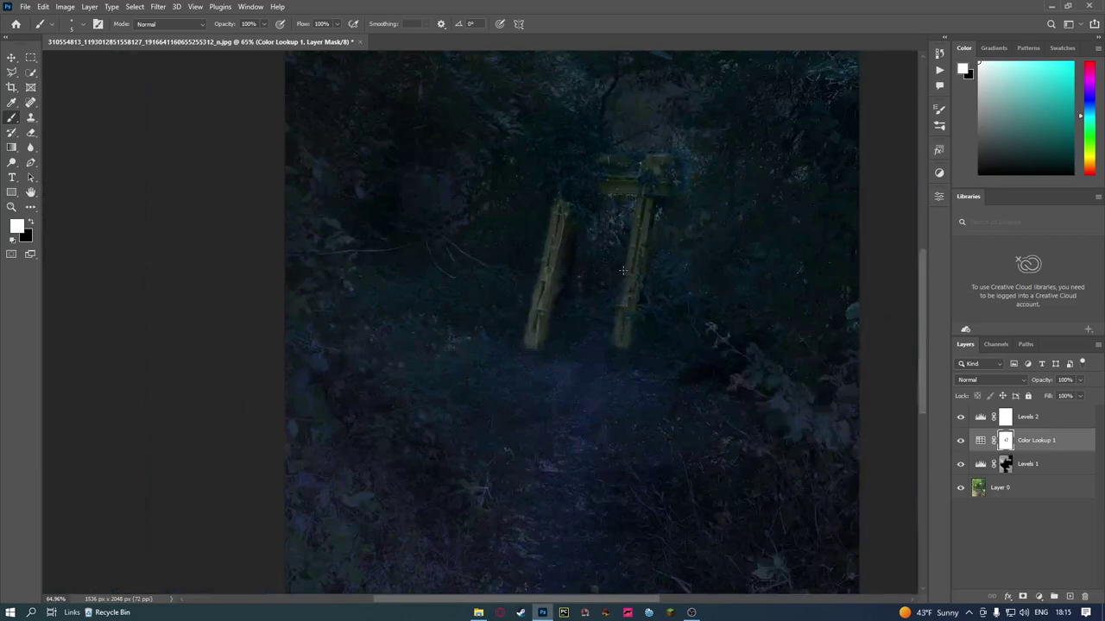
{"action": "scroll", "coordinate": [561, 250], "scroll_direction": "up", "scroll_amount": 1}
{"action": "scroll", "coordinate": [577, 298], "scroll_direction": "up", "scroll_amount": 2}
{"action": "scroll", "coordinate": [578, 298], "scroll_direction": "up", "scroll_amount": 2}
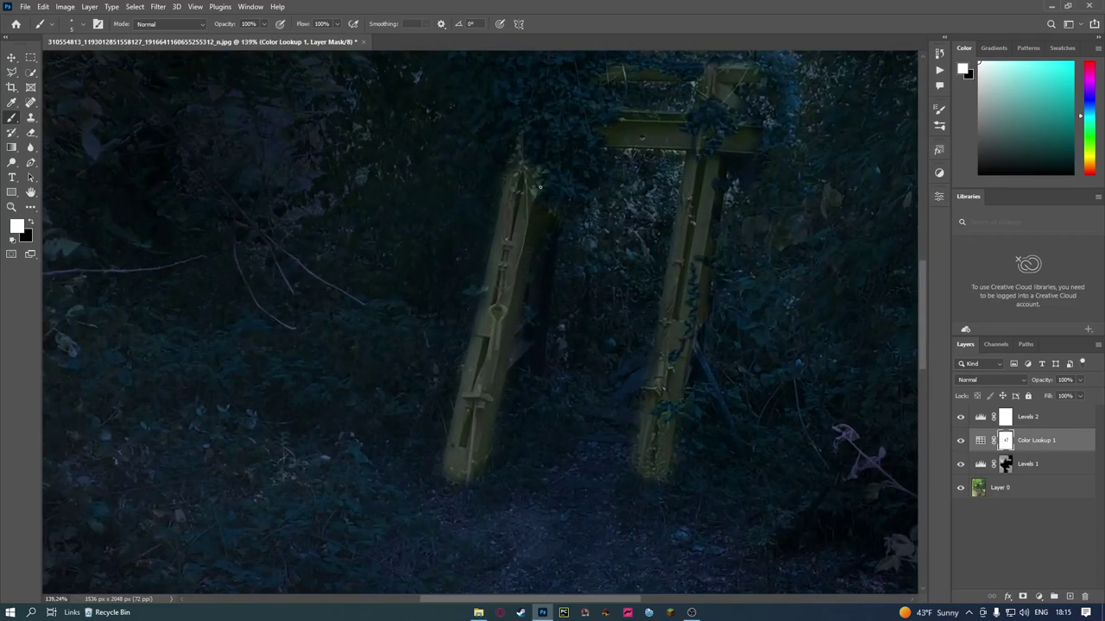
{"action": "key", "text": "bracketright"}
{"action": "key", "text": "bracketright"}
{"action": "key", "text": "bracketright"}
{"action": "key", "text": "x"}
{"action": "key", "text": "x"}
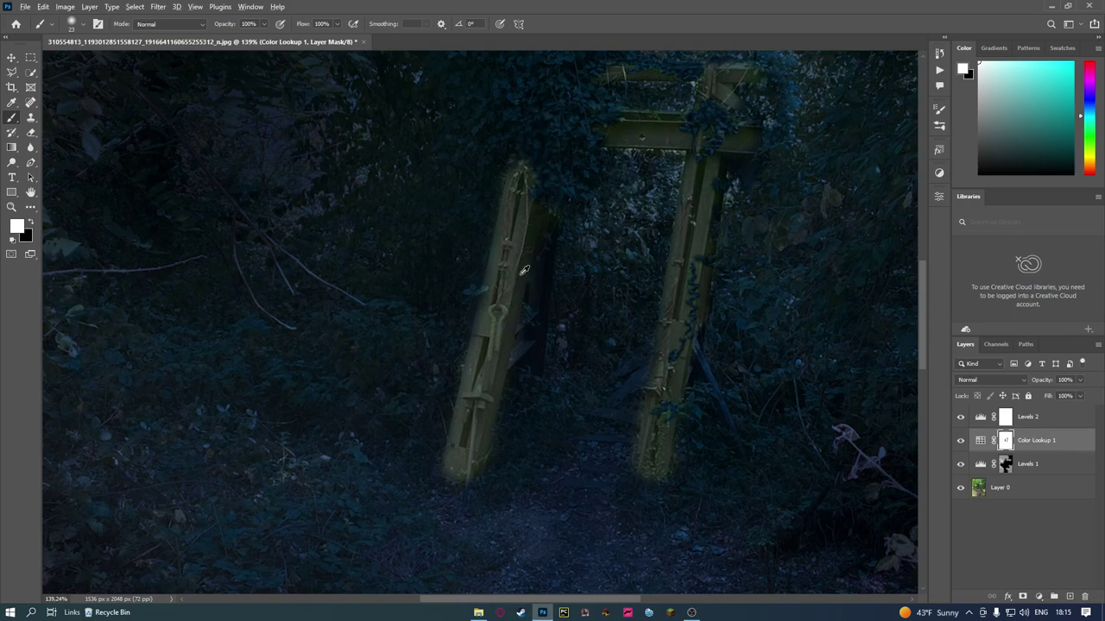
{"action": "scroll", "coordinate": [523, 270], "scroll_direction": "up", "scroll_amount": 3}
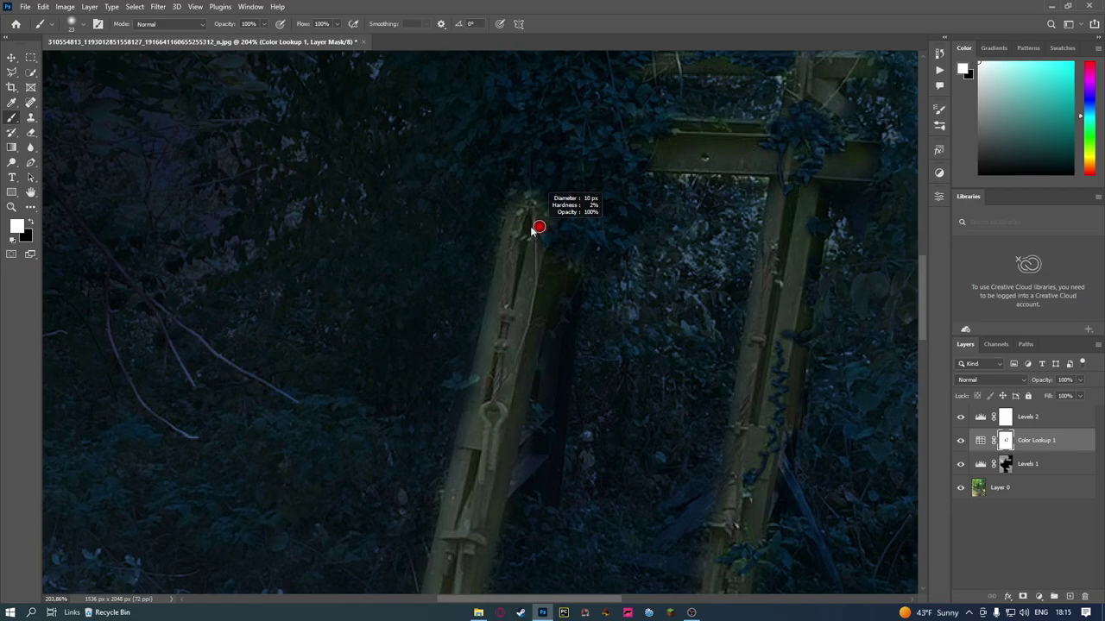
{"action": "scroll", "coordinate": [557, 322], "scroll_direction": "up", "scroll_amount": 2}
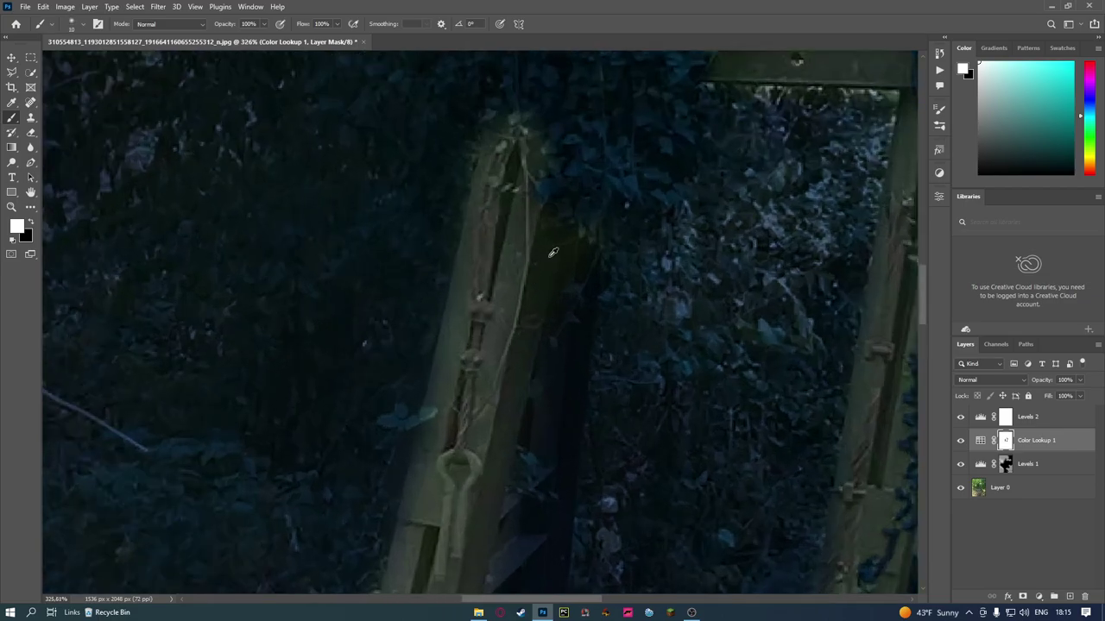
{"action": "scroll", "coordinate": [527, 109], "scroll_direction": "down", "scroll_amount": 2}
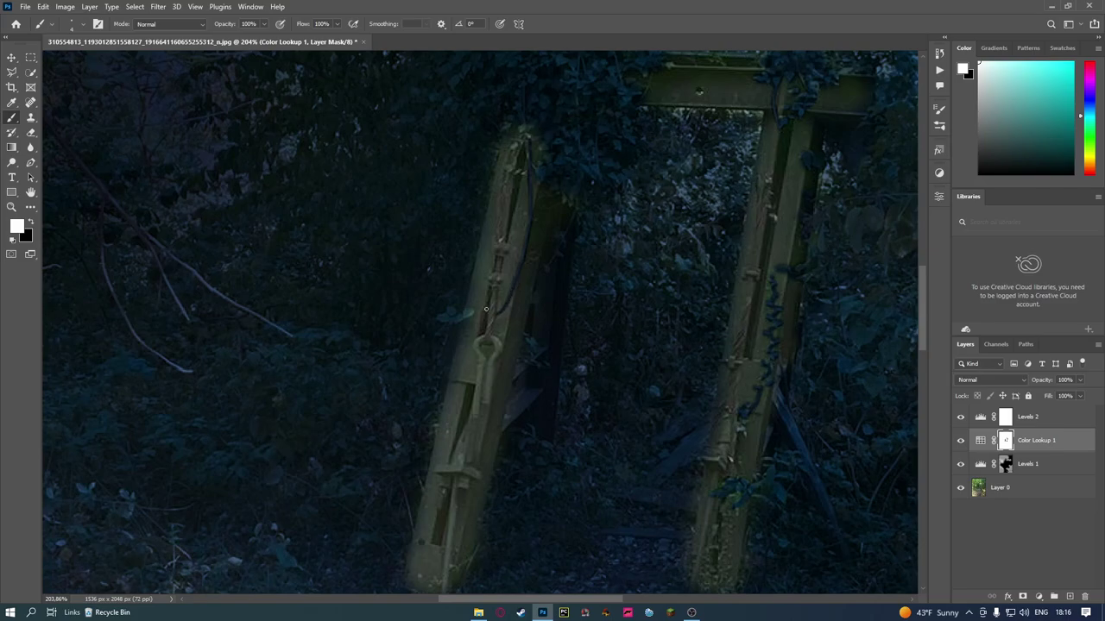
{"action": "scroll", "coordinate": [512, 278], "scroll_direction": "down", "scroll_amount": 3}
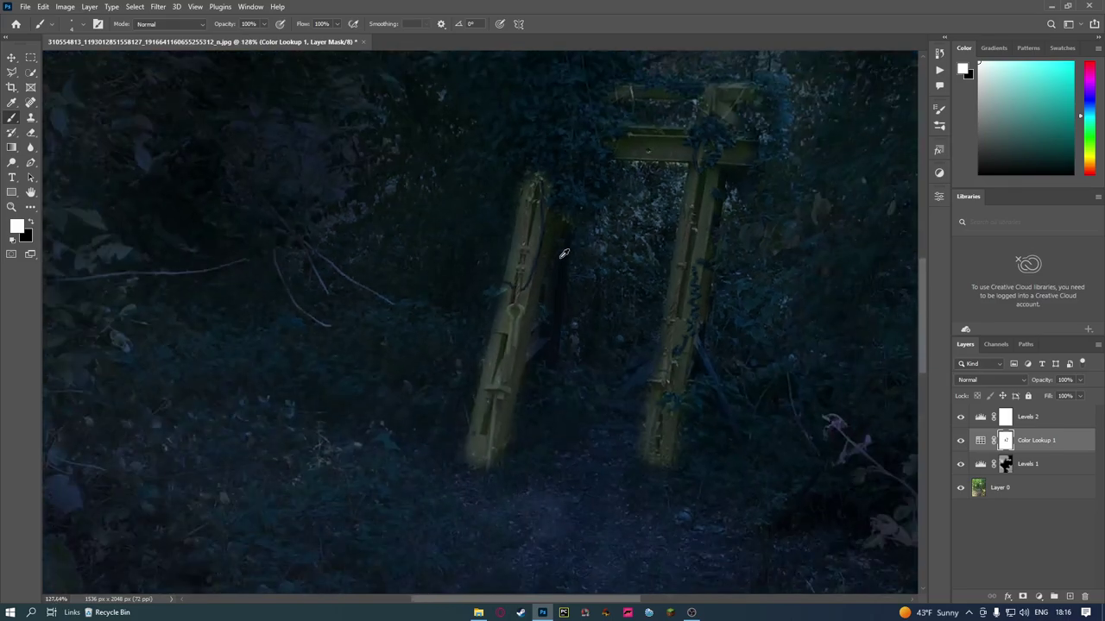
{"action": "scroll", "coordinate": [561, 247], "scroll_direction": "down", "scroll_amount": 3}
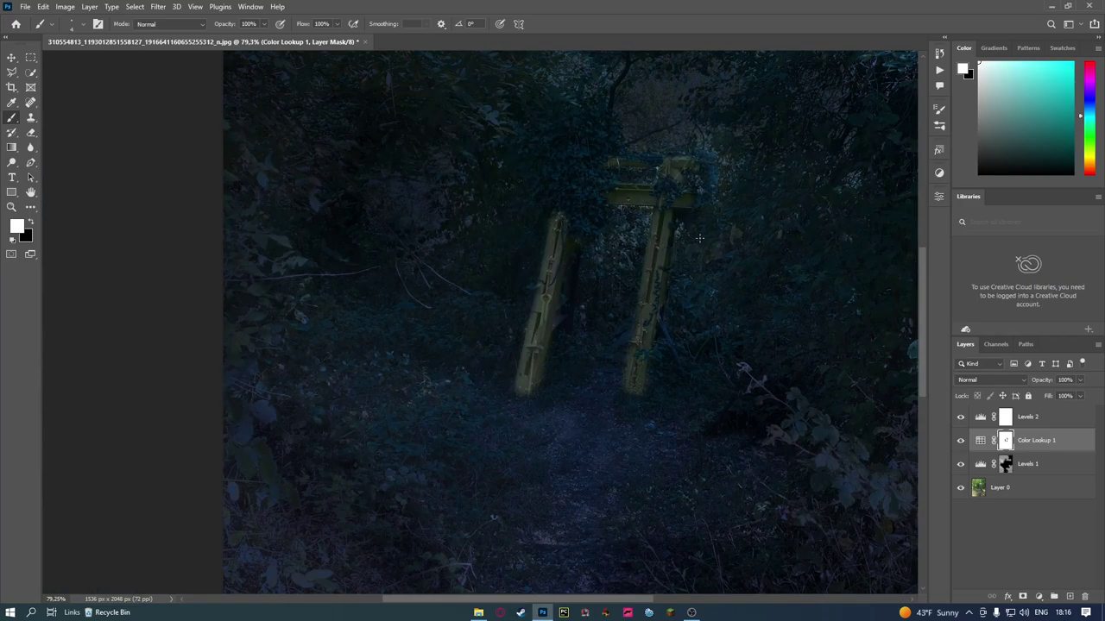
Toggle the night grade off and on to compare, then zoom back to 72% around the gate
{"action": "left_click", "coordinate": [960, 441]}
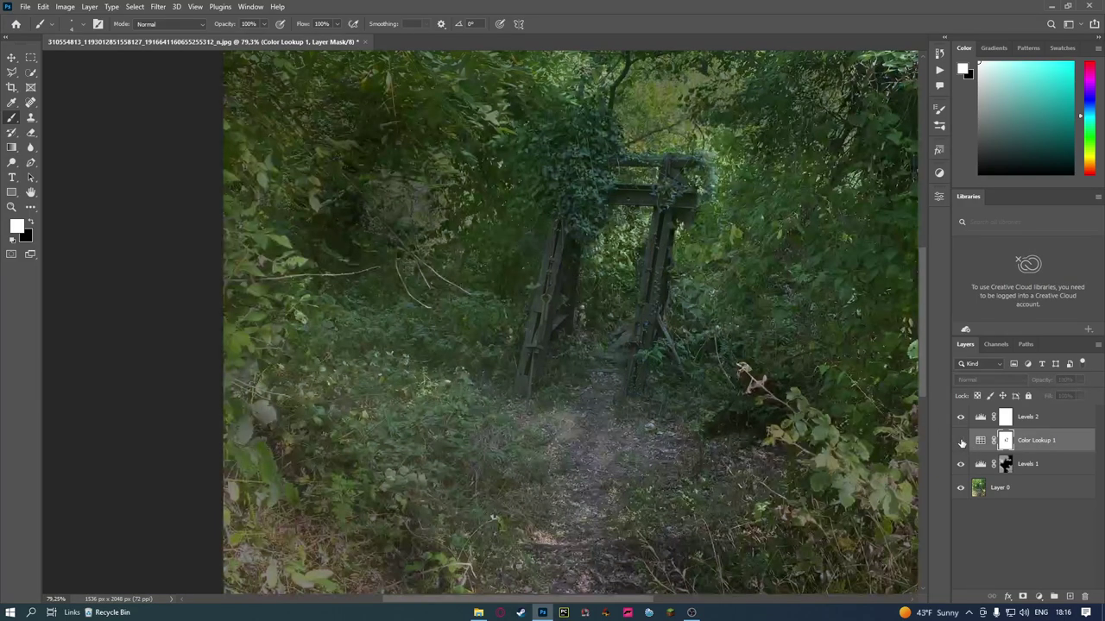
{"action": "left_click", "coordinate": [961, 441]}
{"action": "scroll", "coordinate": [710, 178], "scroll_direction": "up", "scroll_amount": 3}
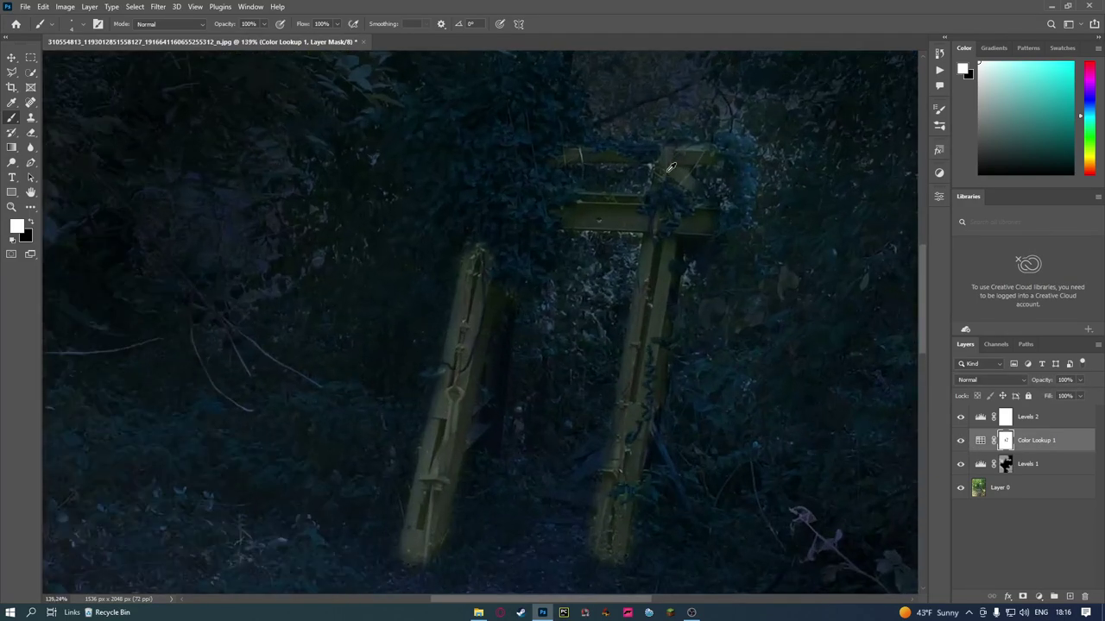
{"action": "scroll", "coordinate": [709, 177], "scroll_direction": "up", "scroll_amount": 2}
{"action": "key", "text": "x"}
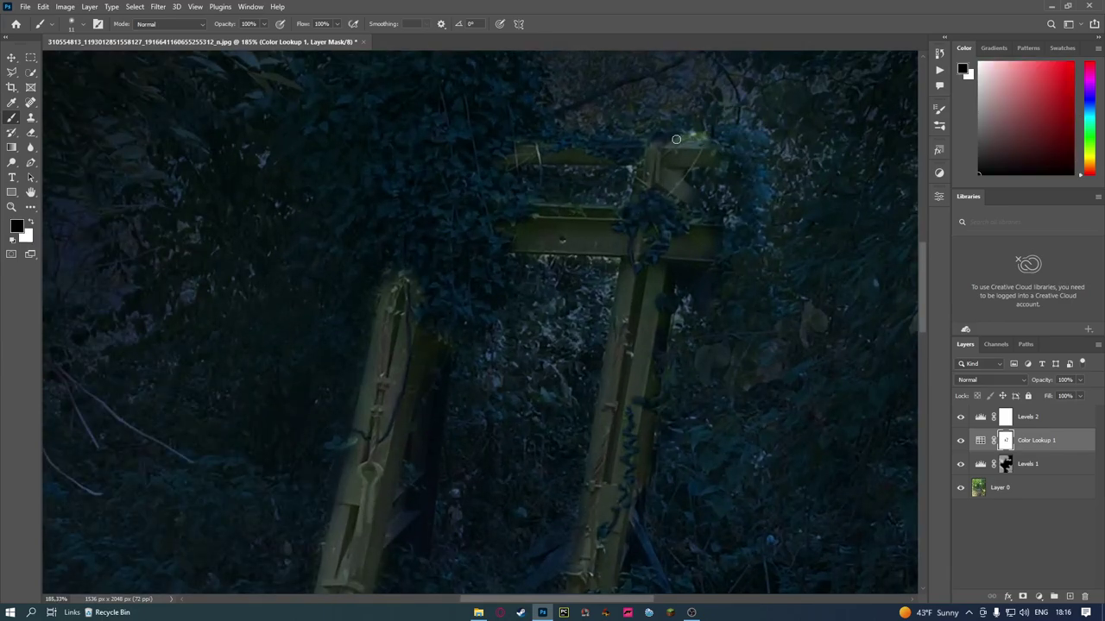
{"action": "key", "text": "x"}
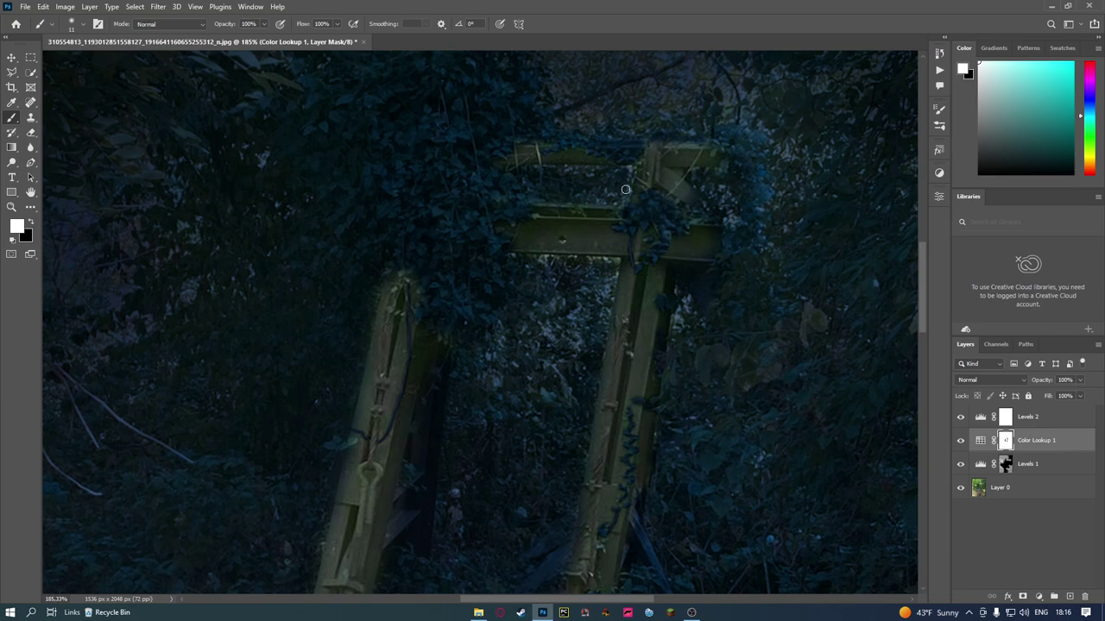
{"action": "scroll", "coordinate": [630, 216], "scroll_direction": "down", "scroll_amount": 4}
{"action": "scroll", "coordinate": [645, 246], "scroll_direction": "down", "scroll_amount": 1}
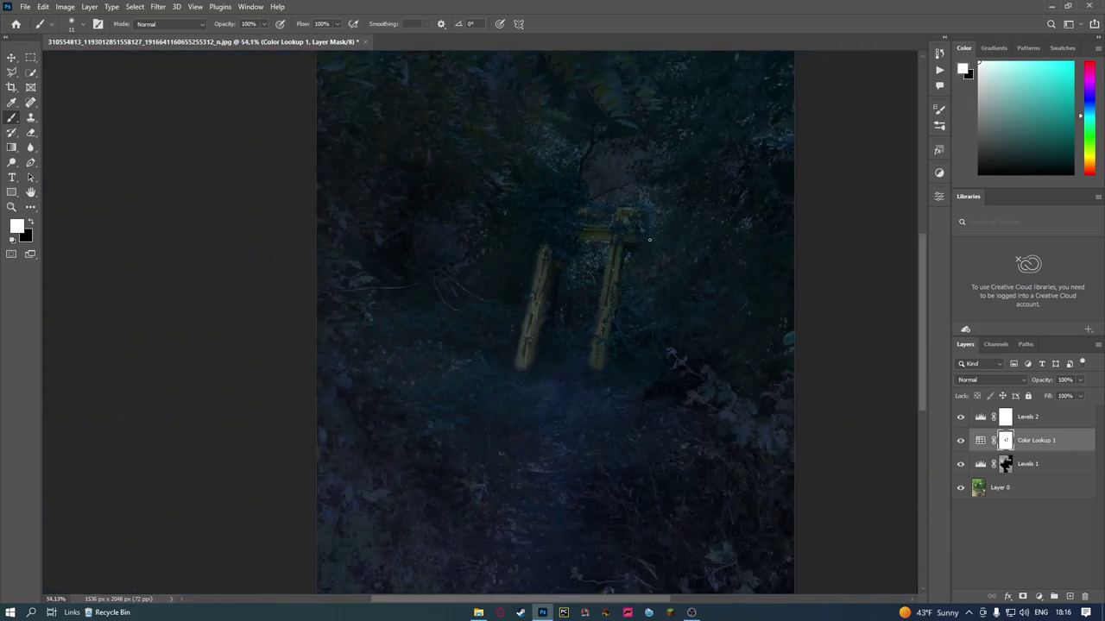
{"action": "scroll", "coordinate": [650, 239], "scroll_direction": "up", "scroll_amount": 2}
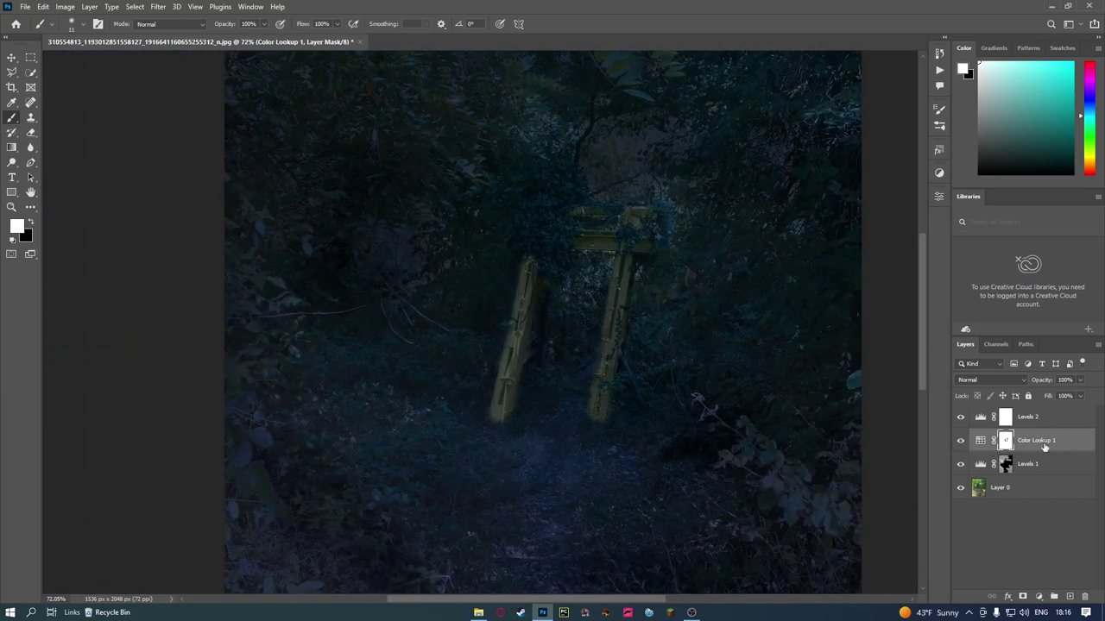
Group the four layers from Levels 2 to Layer 0 into a group named 'midnight forest'
{"action": "left_click", "coordinate": [1039, 419]}
{"action": "left_click", "coordinate": [1022, 498], "text": "shift"}
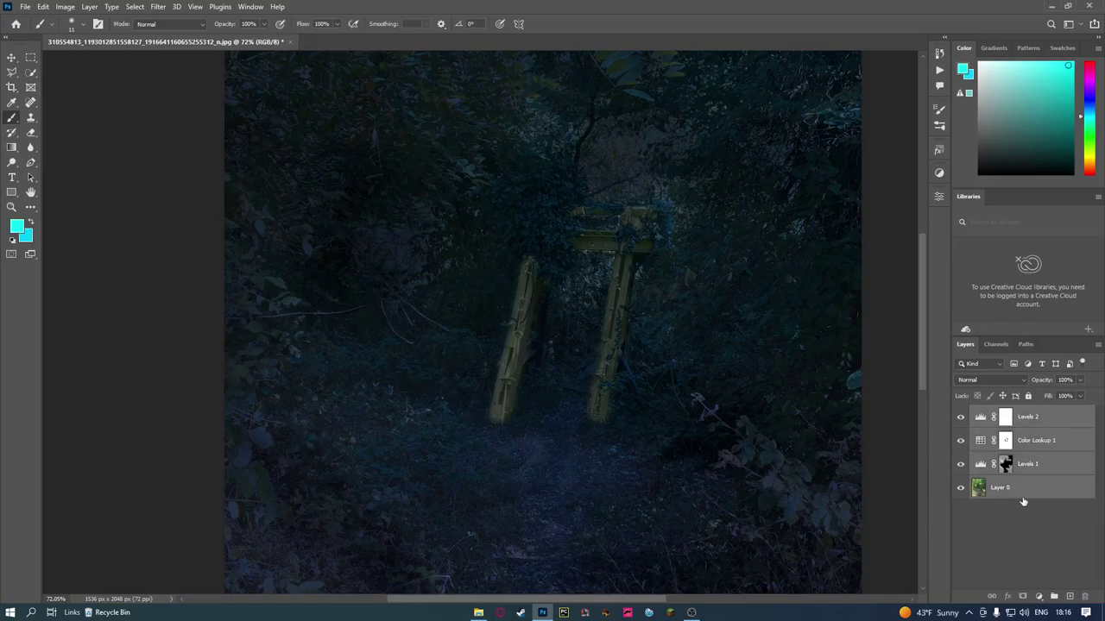
{"action": "left_click", "coordinate": [1052, 597]}
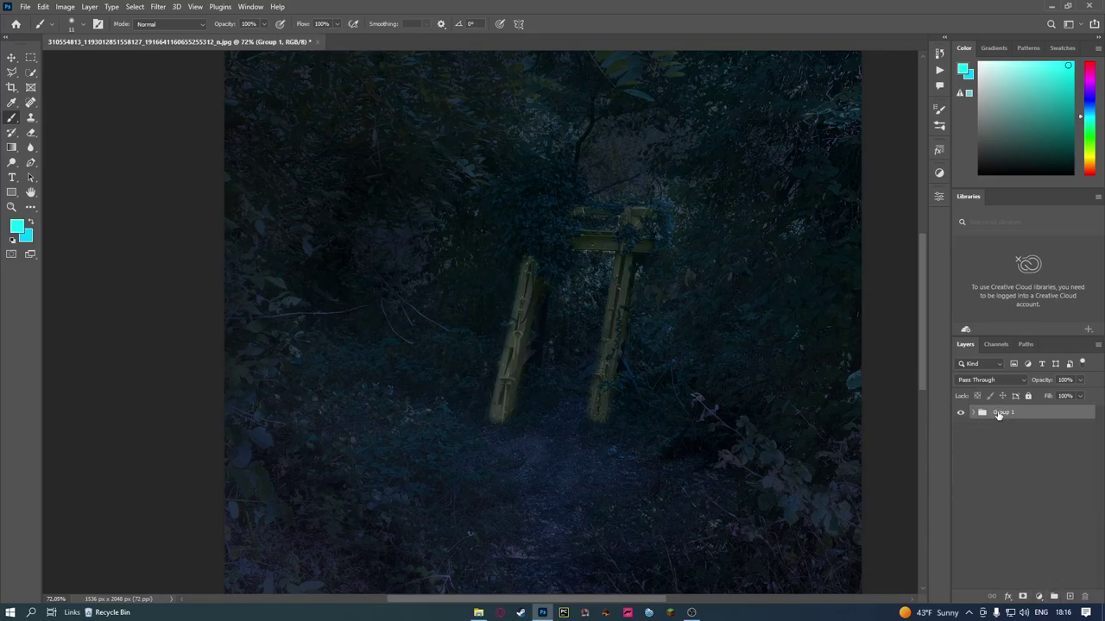
{"action": "double_click", "coordinate": [999, 413]}
{"action": "type", "text": "midnight forest"}
{"action": "key", "text": "Return"}
{"action": "left_click", "coordinate": [1027, 448]}
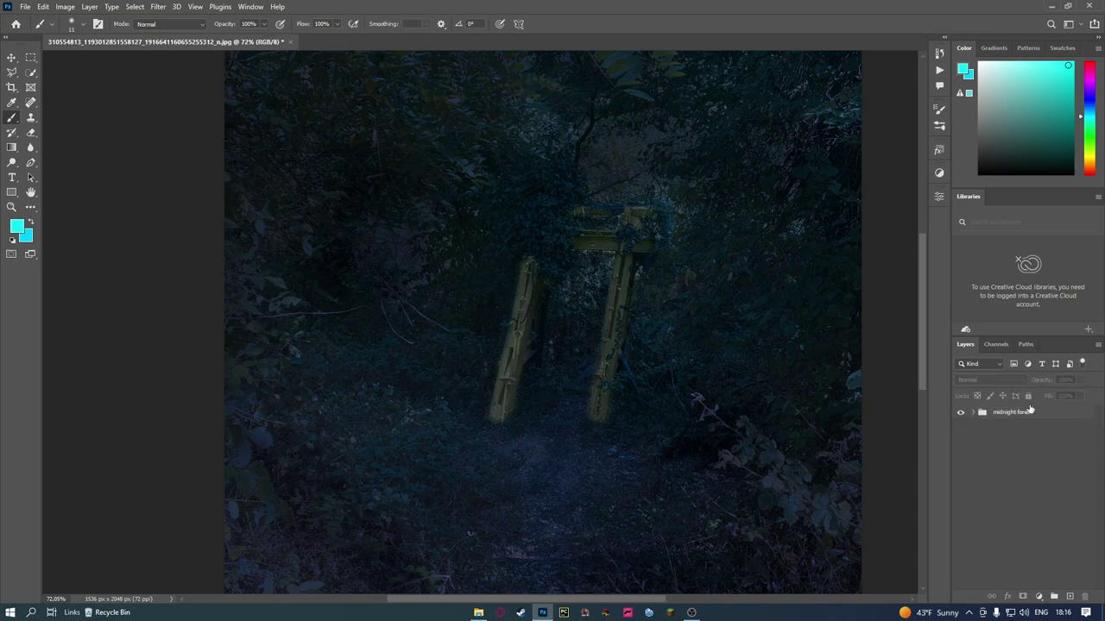
Open the photos folder in File Explorer from the taskbar
{"action": "scroll", "coordinate": [584, 388], "scroll_direction": "down", "scroll_amount": 3}
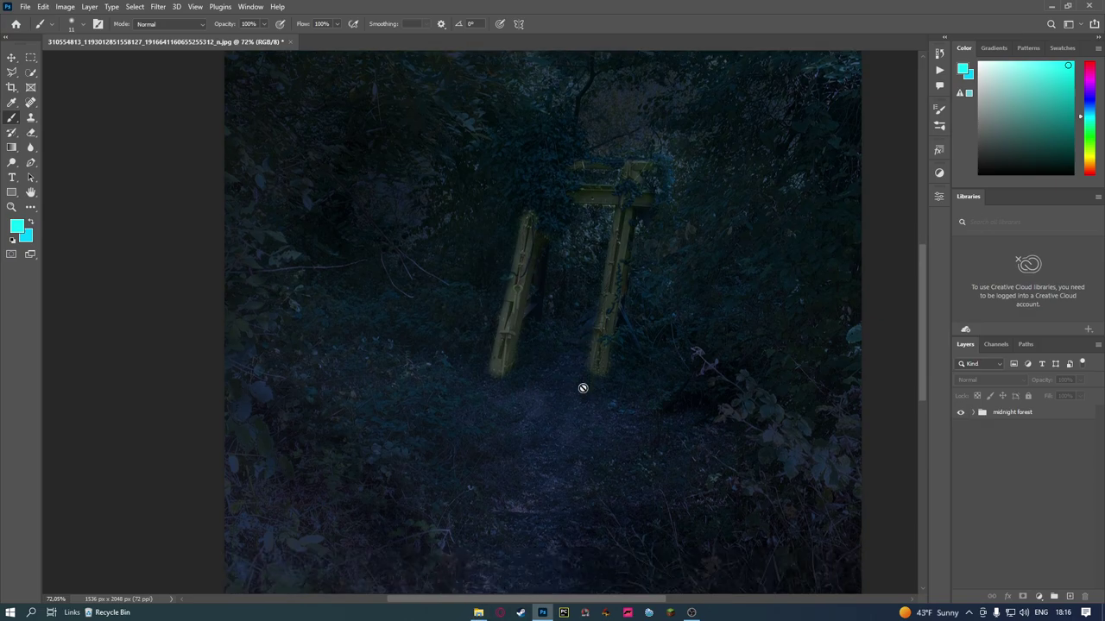
{"action": "scroll", "coordinate": [583, 388], "scroll_direction": "down", "scroll_amount": 1}
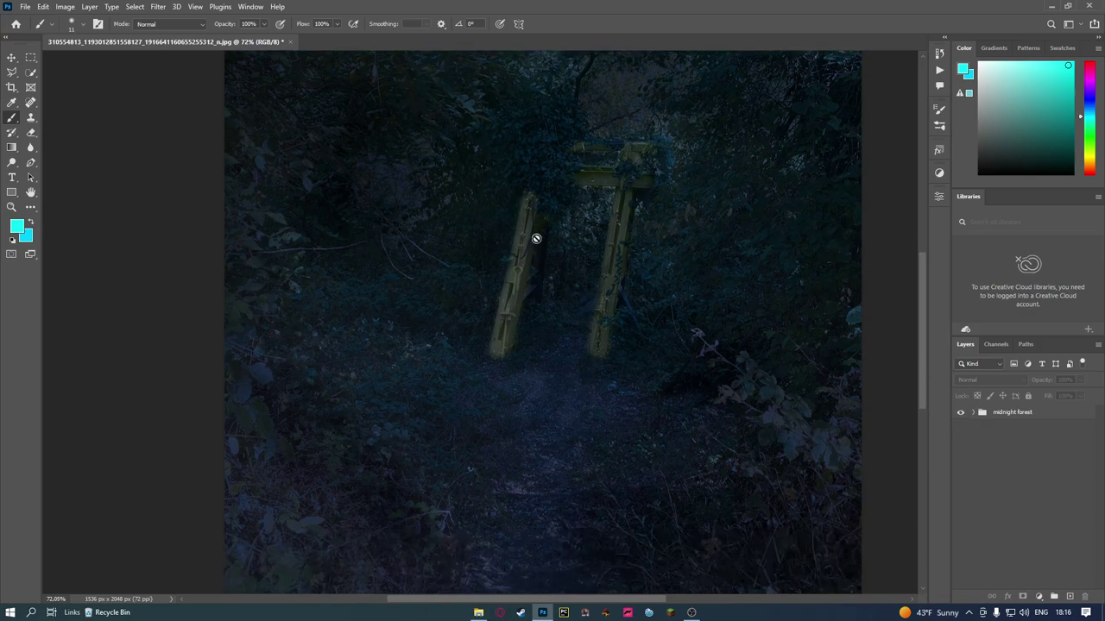
{"action": "scroll", "coordinate": [574, 320], "scroll_direction": "down", "scroll_amount": 2}
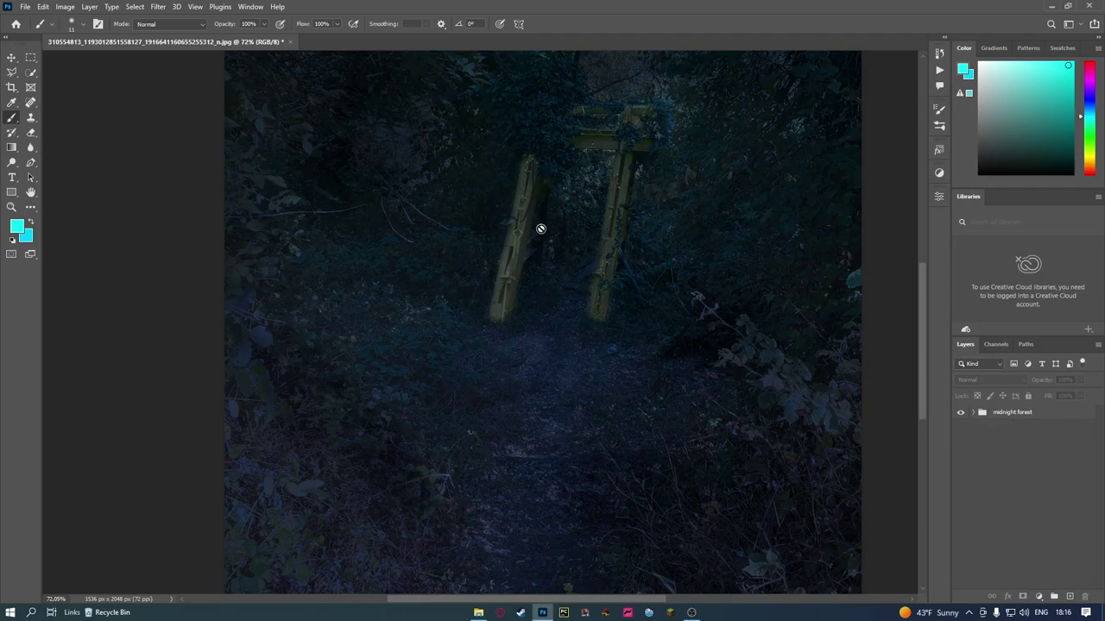
{"action": "left_click", "coordinate": [478, 613]}
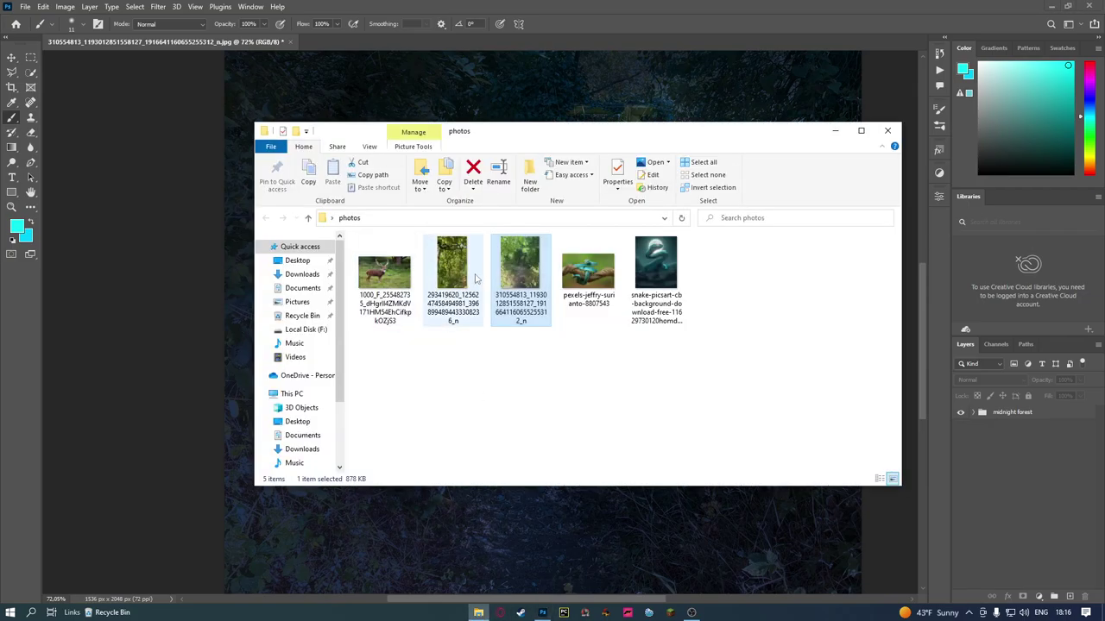
Open the vine-path photo as a new document and unlock its Background into Layer 0
{"action": "left_click_drag", "start_coordinate": [452, 272], "coordinate": [398, 48]}
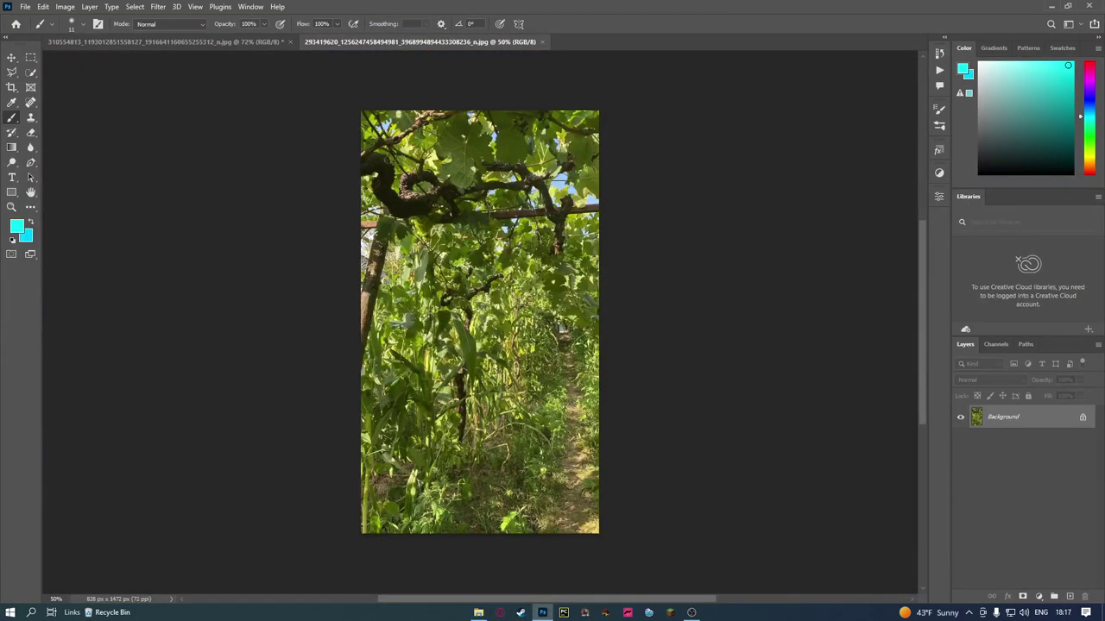
{"action": "key", "text": "ctrl+plus"}
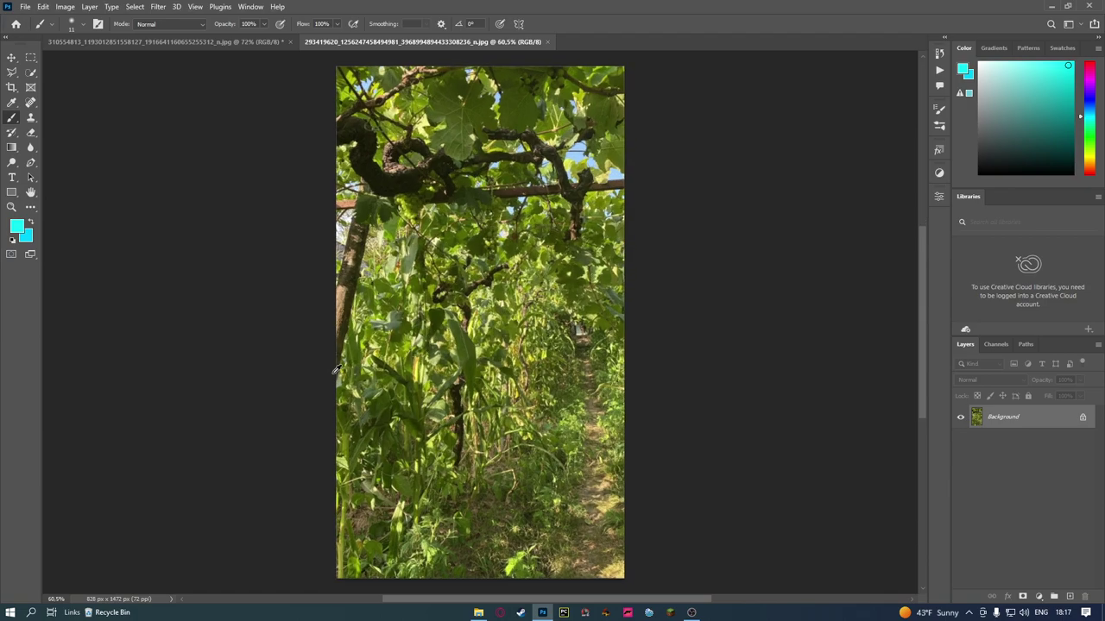
{"action": "key", "text": "ctrl+minus"}
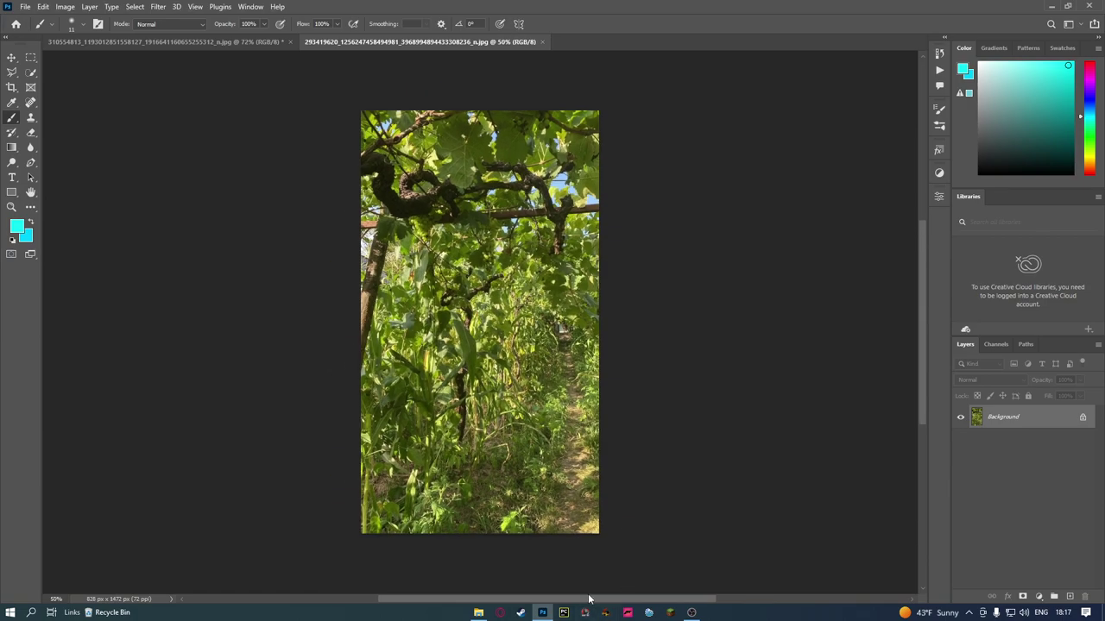
{"action": "left_click_drag", "start_coordinate": [589, 599], "coordinate": [571, 594]}
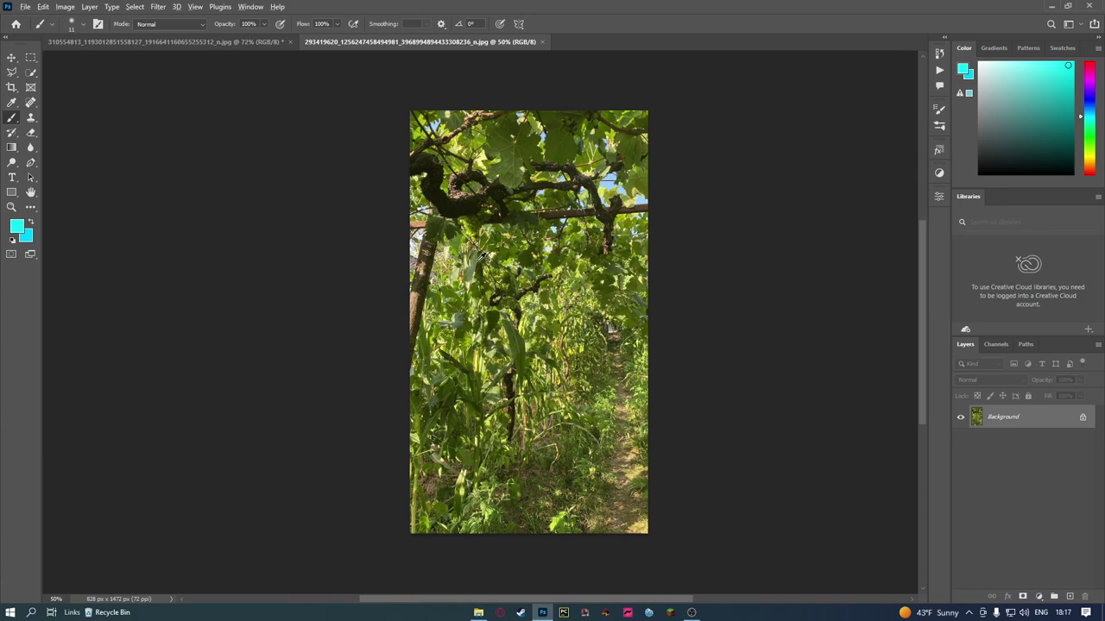
{"action": "scroll", "coordinate": [479, 257], "scroll_direction": "up", "scroll_amount": 1}
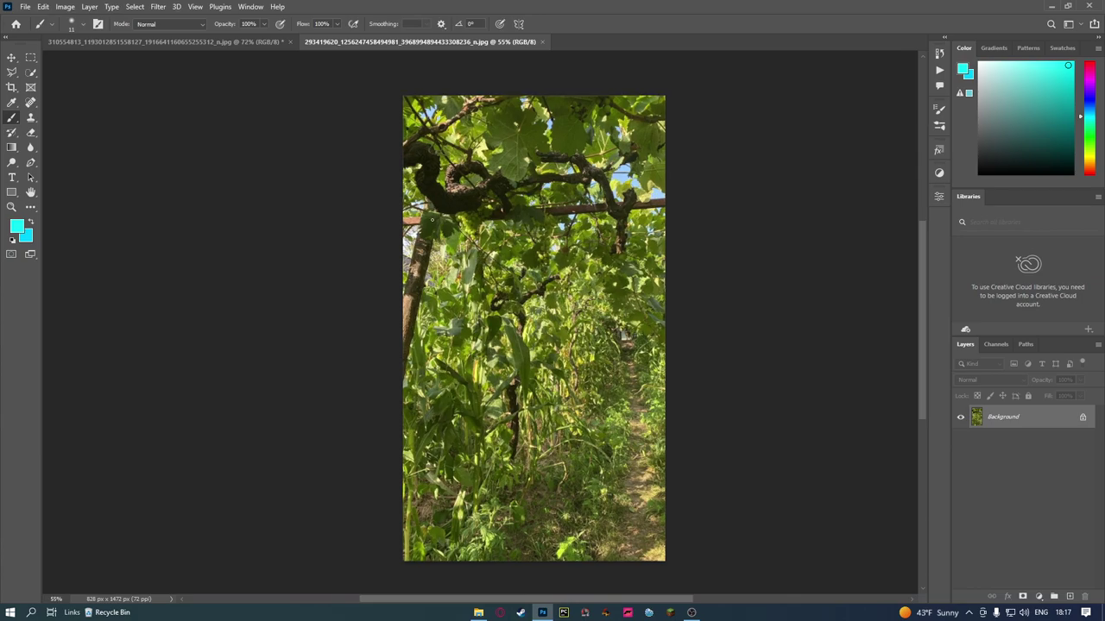
{"action": "left_click", "coordinate": [1081, 420]}
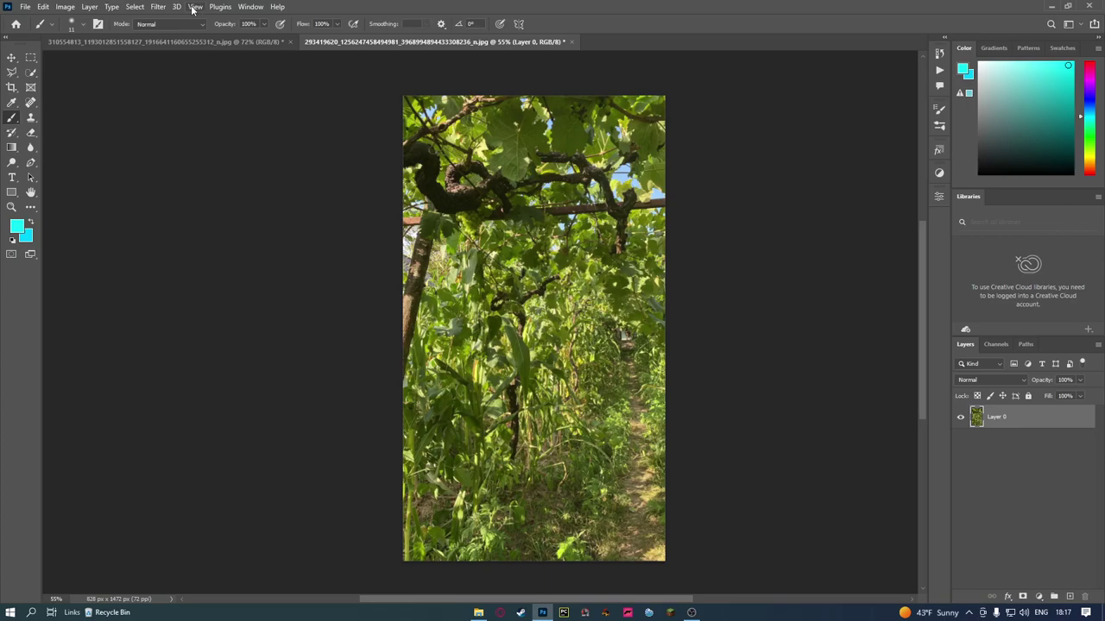
Apply a Gaussian Blur with a 24.9-pixel radius to the photo
{"action": "left_click", "coordinate": [157, 6]}
{"action": "mouse_move", "coordinate": [165, 154]}
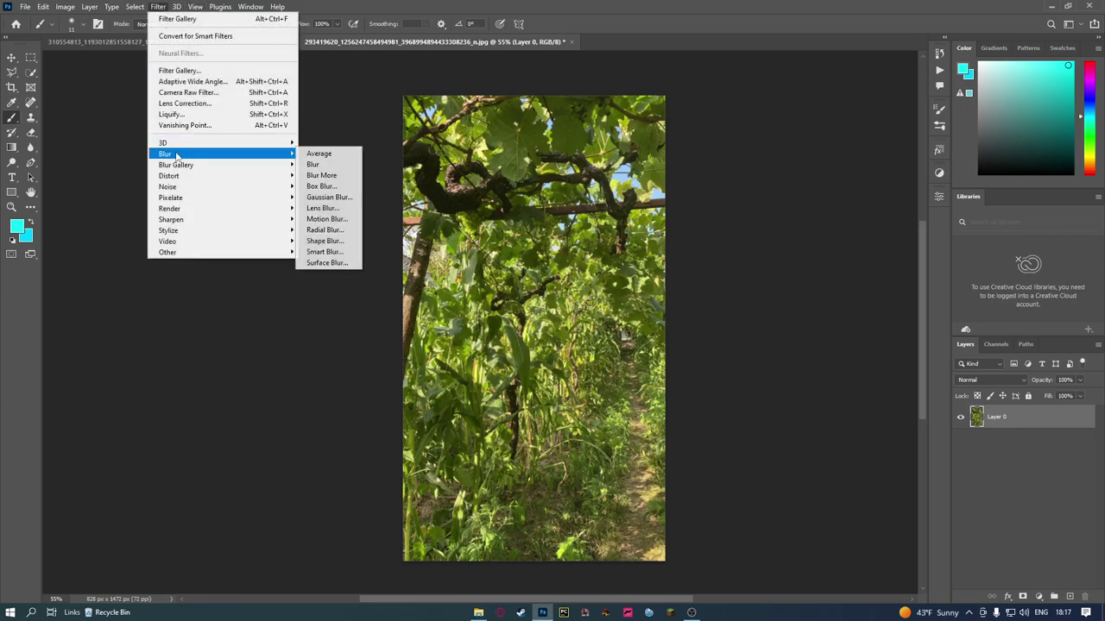
{"action": "left_click", "coordinate": [329, 197]}
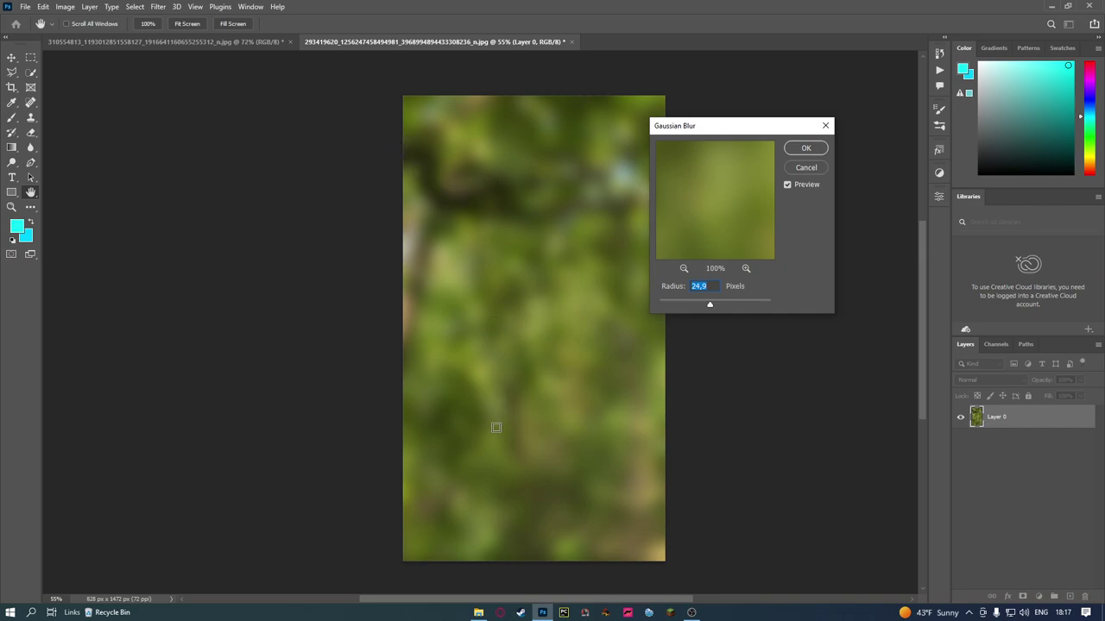
{"action": "left_click", "coordinate": [822, 149]}
{"action": "key", "text": "b"}
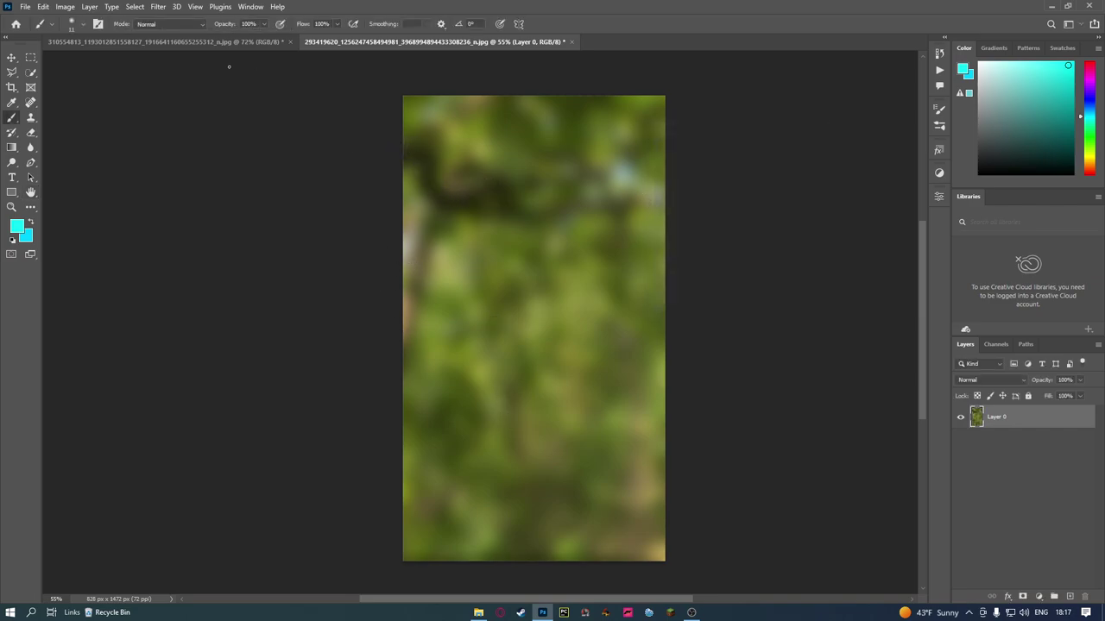
{"action": "left_click", "coordinate": [157, 7]}
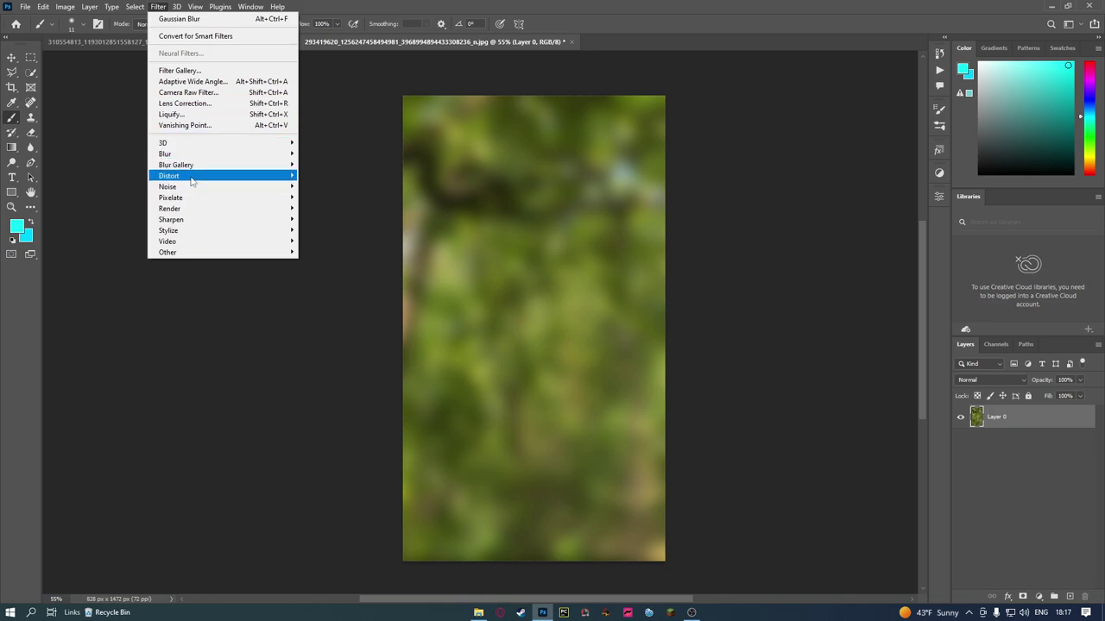
Apply a ZigZag distortion with Pond Ripples style to the blurred photo
{"action": "mouse_move", "coordinate": [169, 175]}
{"action": "left_click", "coordinate": [321, 262]}
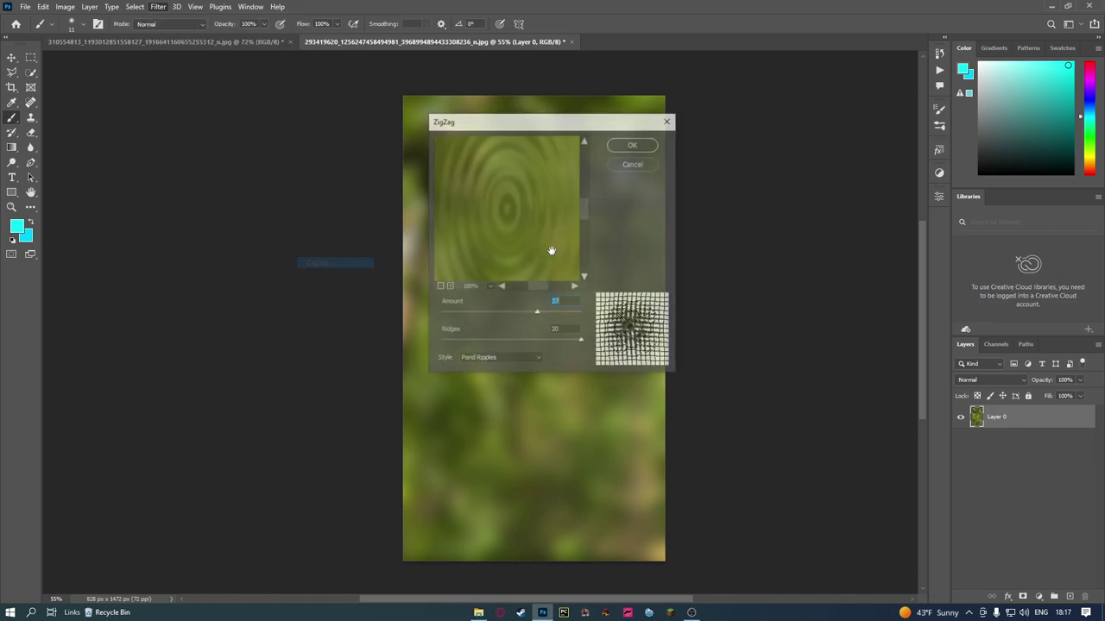
{"action": "left_click", "coordinate": [618, 148]}
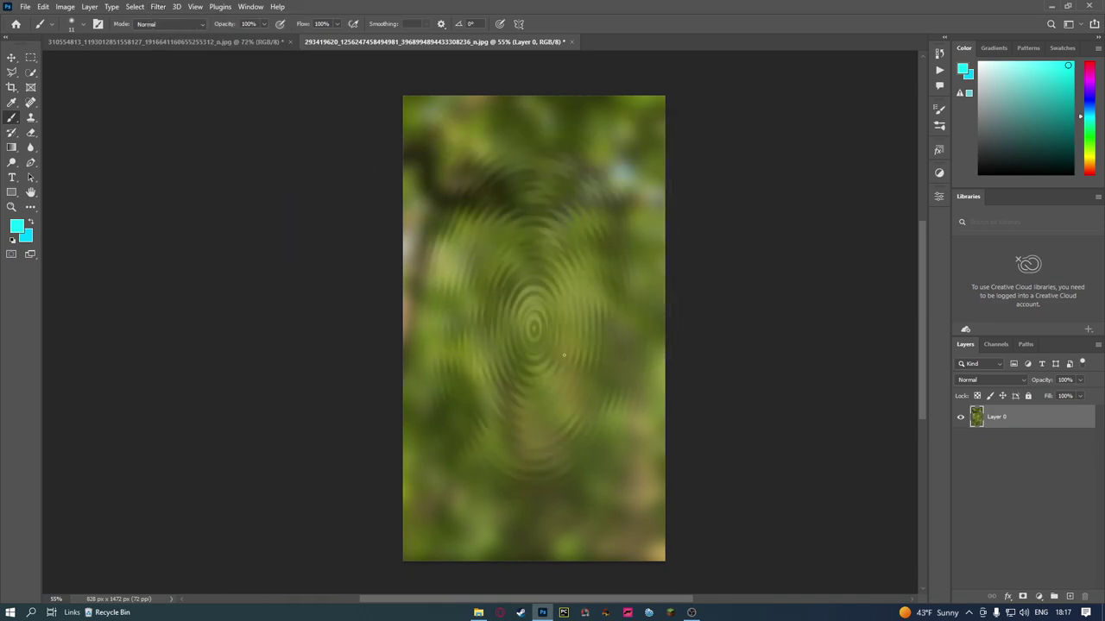
{"action": "scroll", "coordinate": [545, 284], "scroll_direction": "up", "scroll_amount": 2}
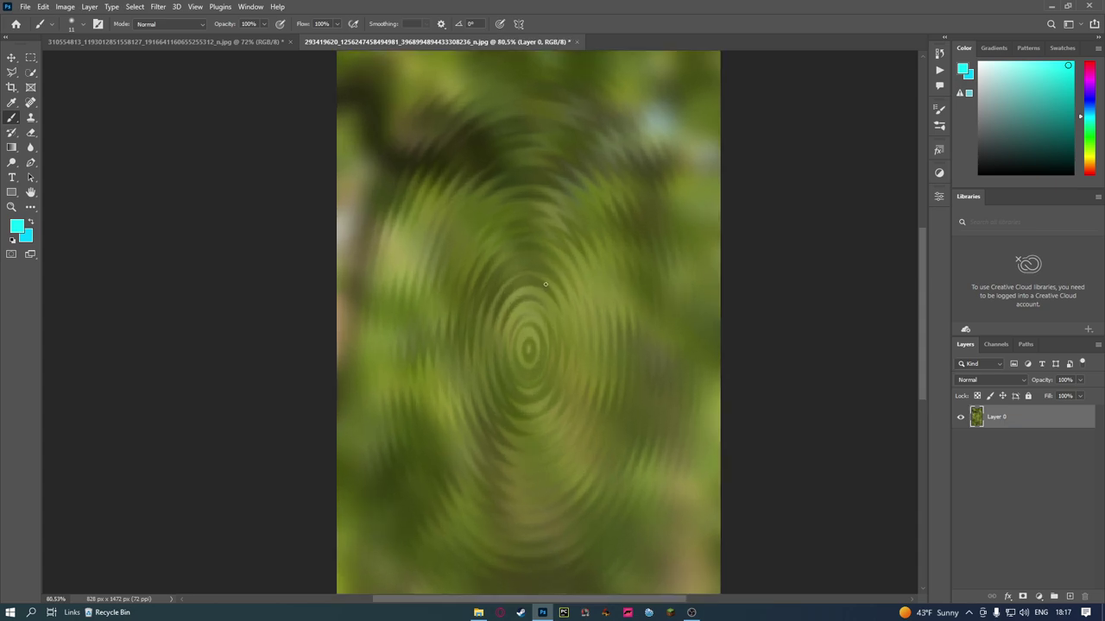
{"action": "scroll", "coordinate": [530, 228], "scroll_direction": "down", "scroll_amount": 3}
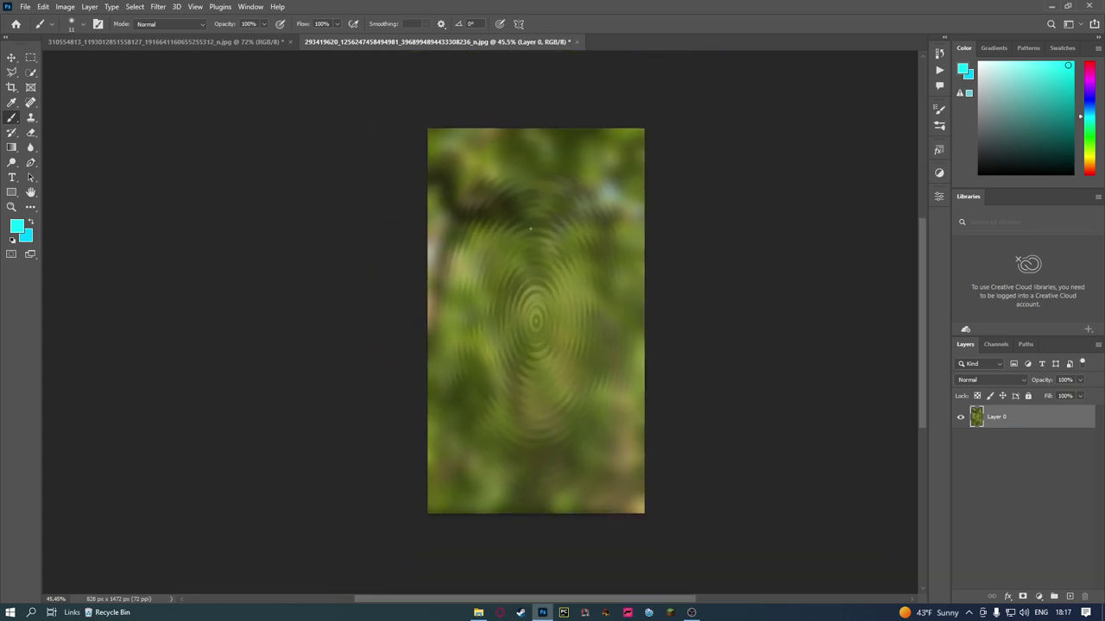
Apply a Twirl distortion with a slightly increased angle to swirl the image
{"action": "left_click", "coordinate": [159, 7]}
{"action": "mouse_move", "coordinate": [169, 175]}
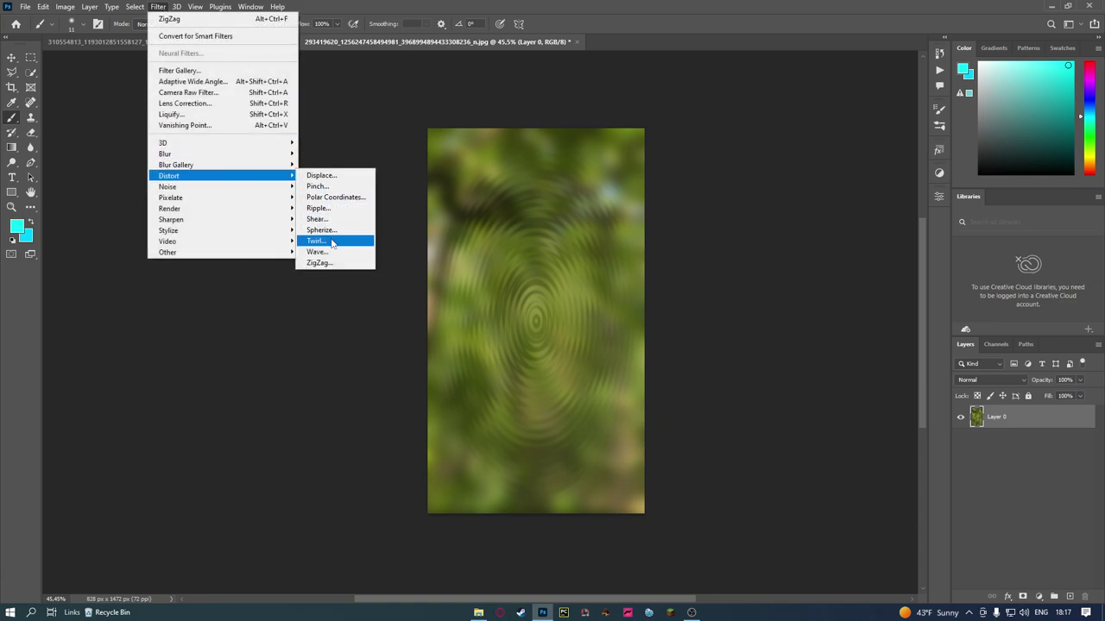
{"action": "left_click", "coordinate": [315, 241]}
{"action": "left_click_drag", "start_coordinate": [504, 334], "coordinate": [501, 334]}
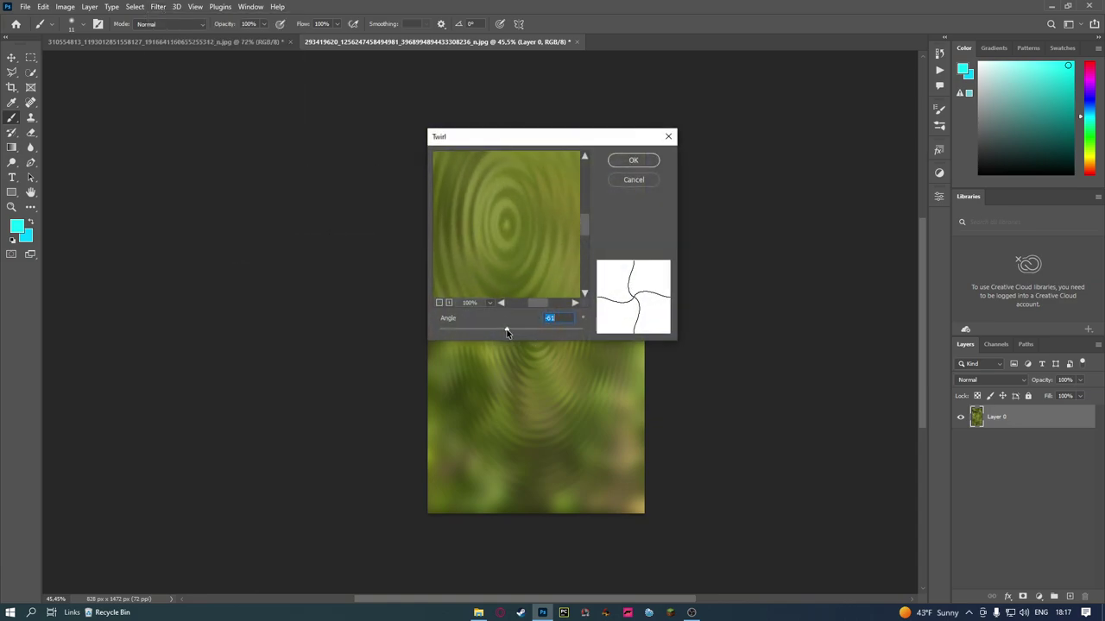
{"action": "left_click", "coordinate": [635, 160]}
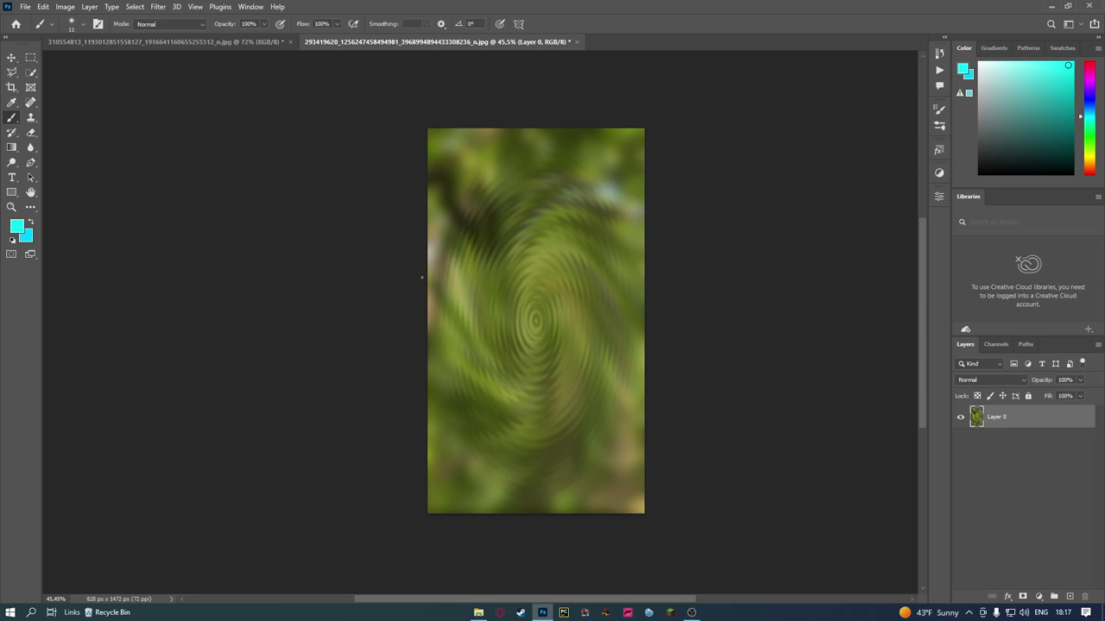
Enlarge the brush to about 416 pixels and check the forest composition before returning
{"action": "left_click_drag", "start_coordinate": [443, 267], "coordinate": [505, 267]}
{"action": "left_click", "coordinate": [222, 42]}
{"action": "left_click", "coordinate": [462, 43]}
{"action": "left_click", "coordinate": [159, 7]}
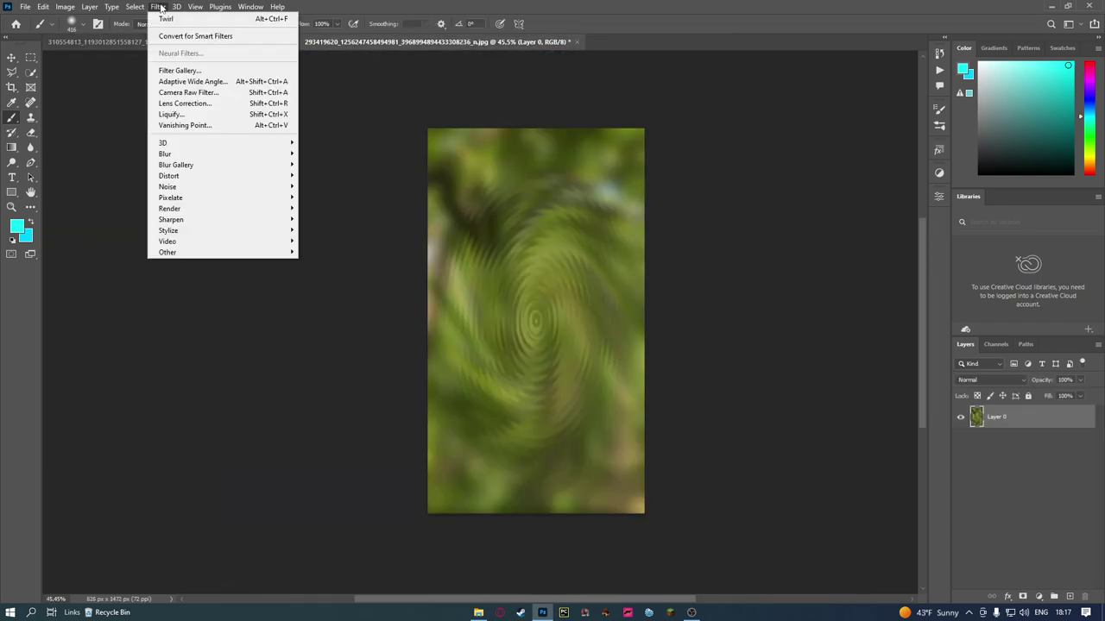
{"action": "left_click", "coordinate": [171, 74]}
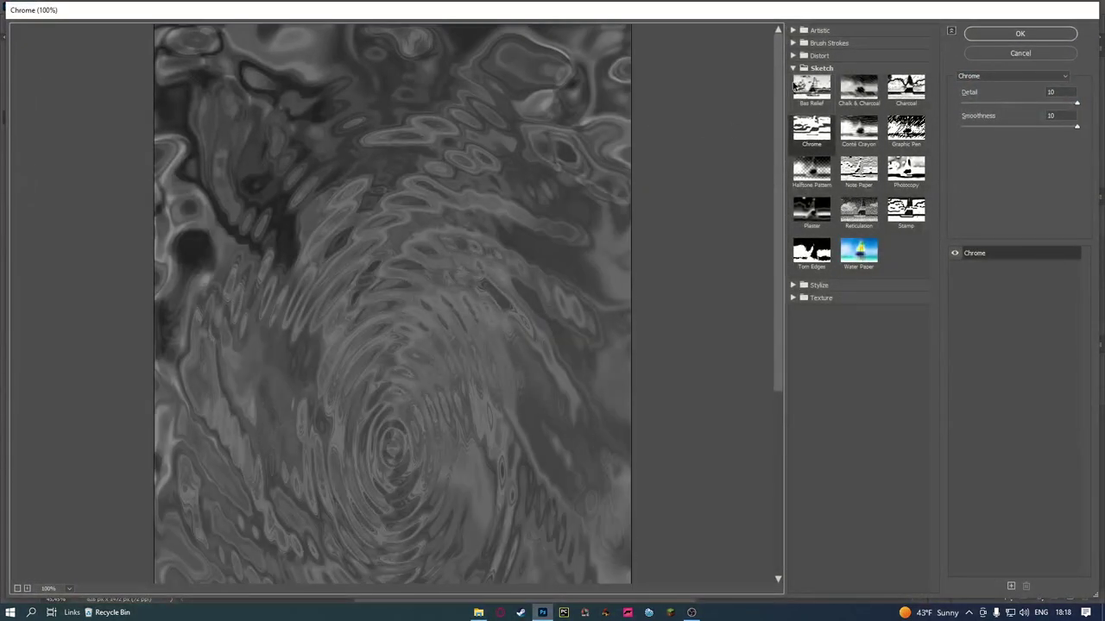
Apply the Sketch > Chrome filter to the swirl, then return to the midnight forest document
{"action": "left_click", "coordinate": [793, 70]}
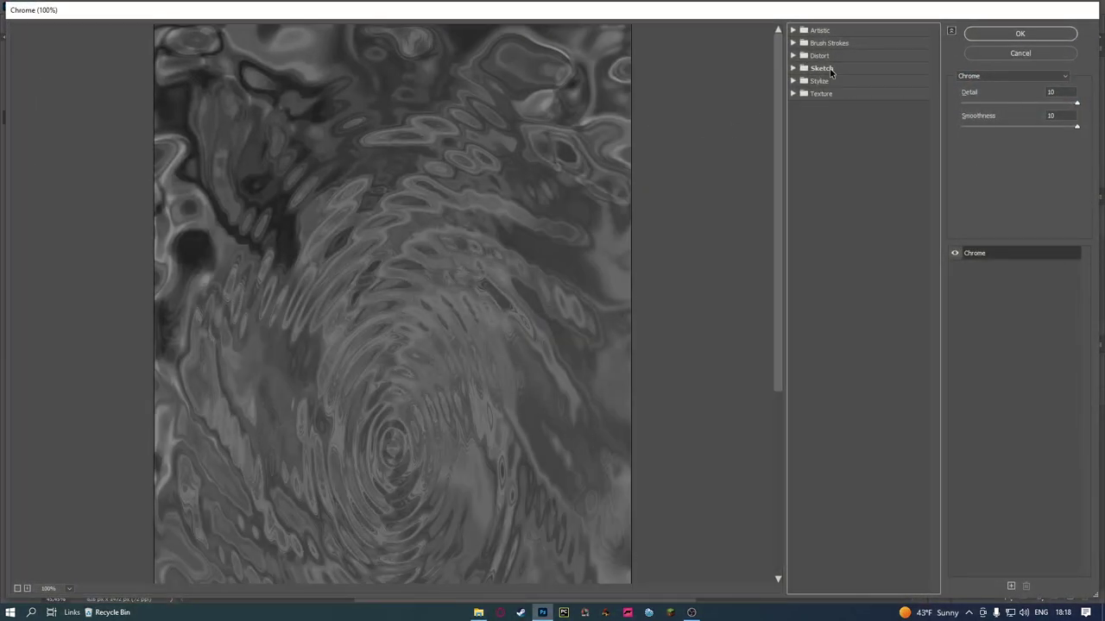
{"action": "left_click", "coordinate": [821, 69]}
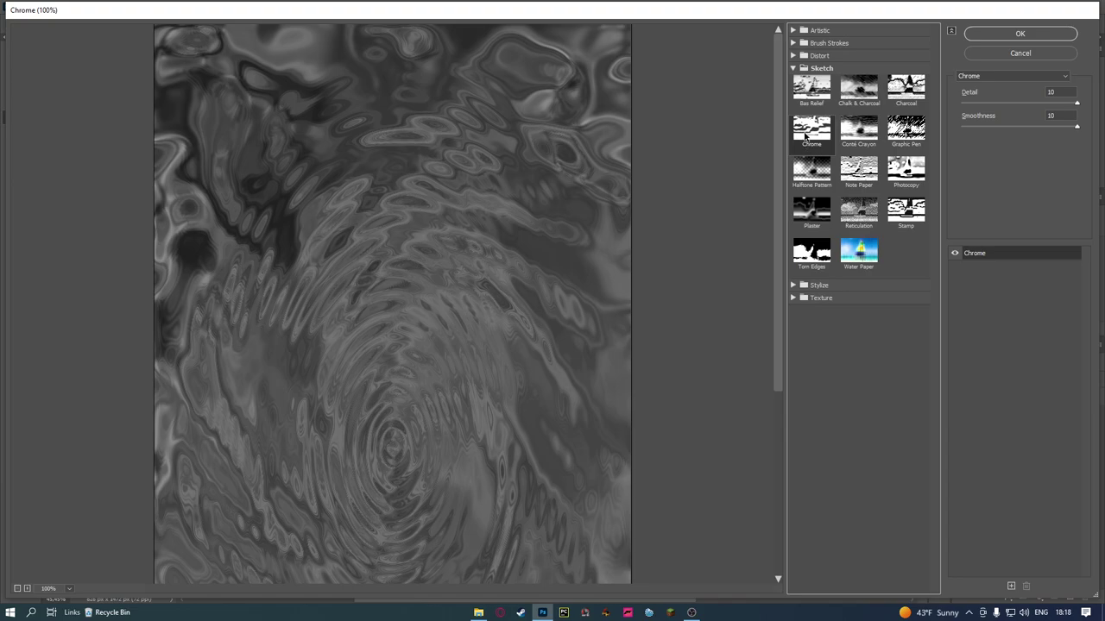
{"action": "left_click", "coordinate": [1019, 34]}
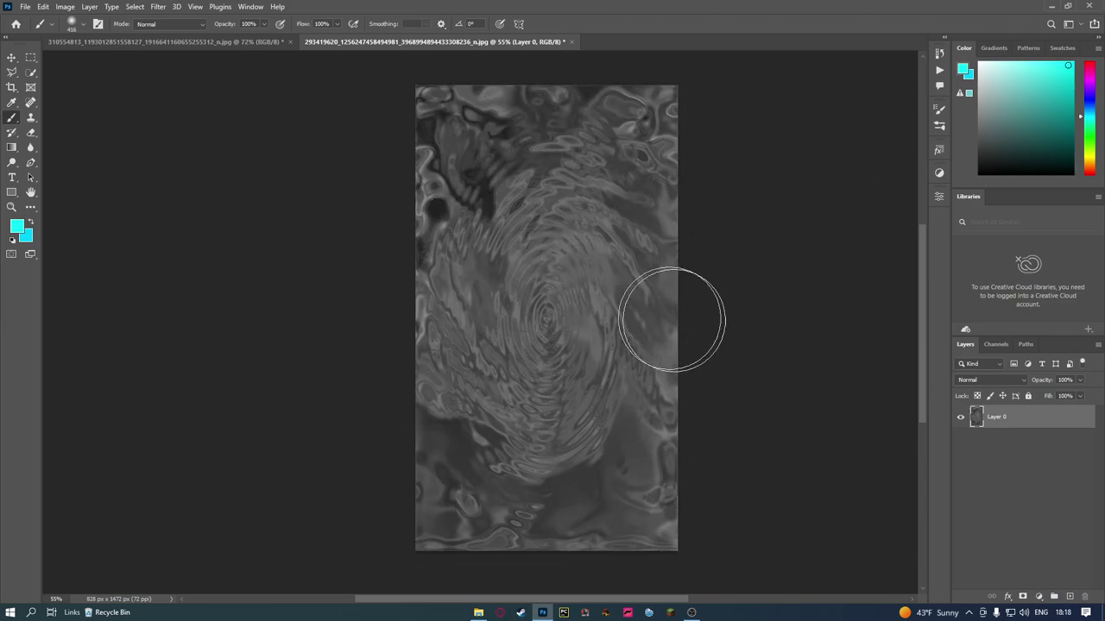
{"action": "left_click", "coordinate": [188, 44]}
{"action": "scroll", "coordinate": [697, 289], "scroll_direction": "down", "scroll_amount": 3}
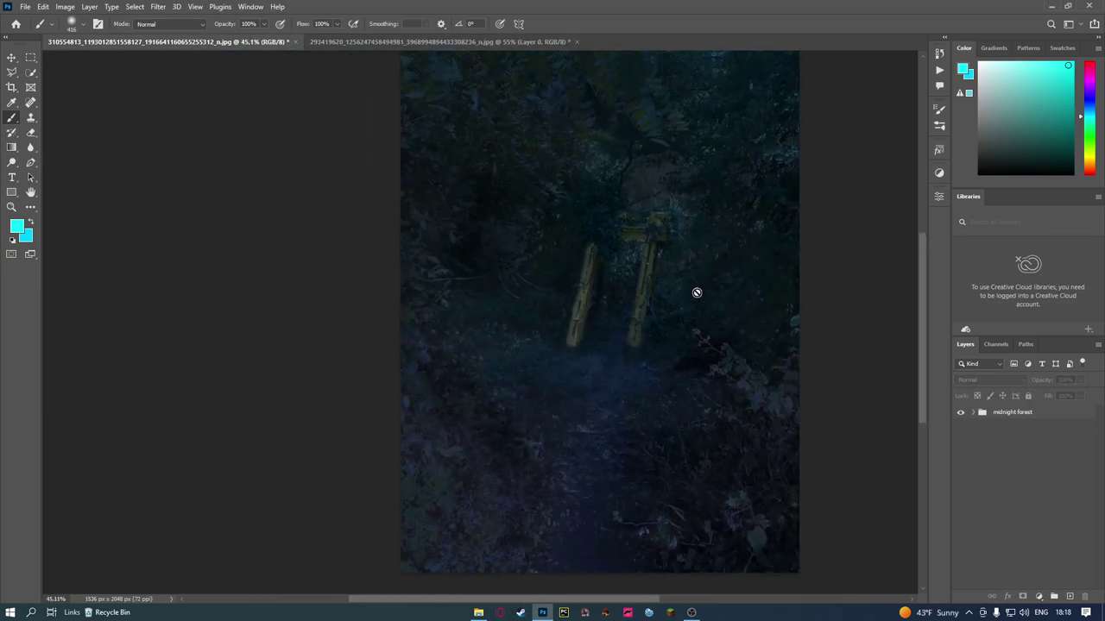
Add a colorized Hue/Saturation layer to the swirl: Hue 180, Saturation 86, Lightness -15
{"action": "scroll", "coordinate": [698, 294], "scroll_direction": "up", "scroll_amount": 1}
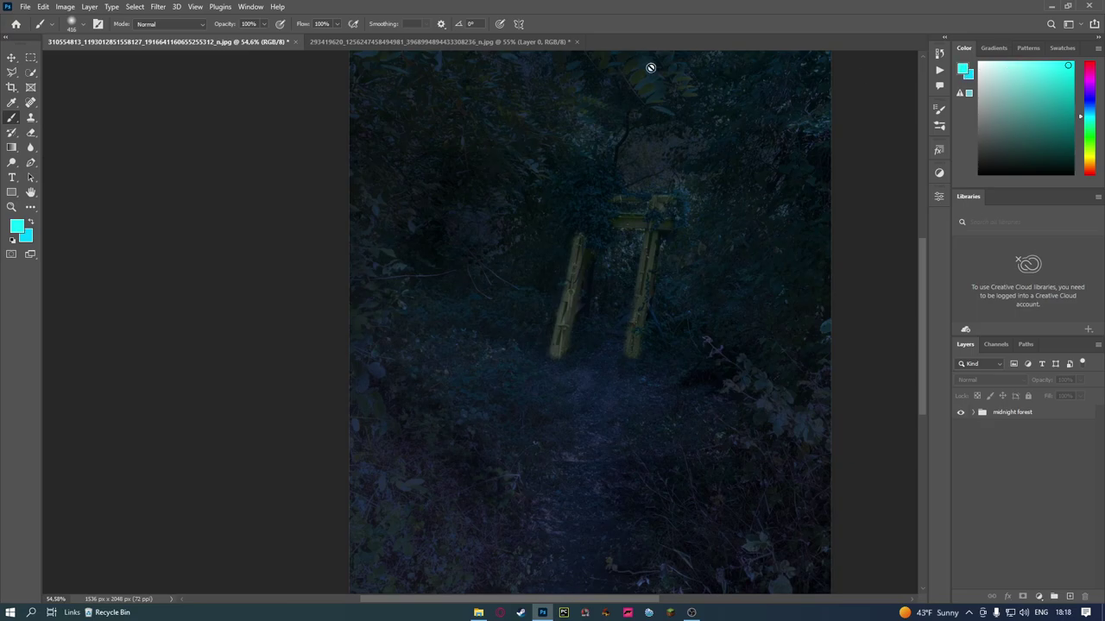
{"action": "left_click", "coordinate": [553, 41]}
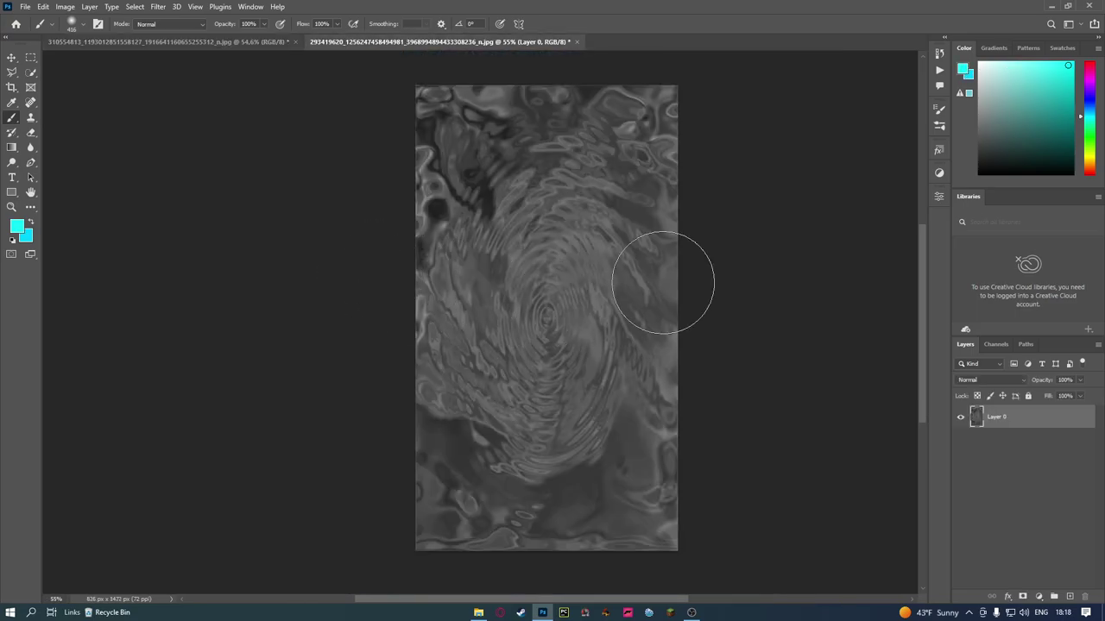
{"action": "left_click", "coordinate": [1039, 596]}
{"action": "left_click", "coordinate": [1060, 488]}
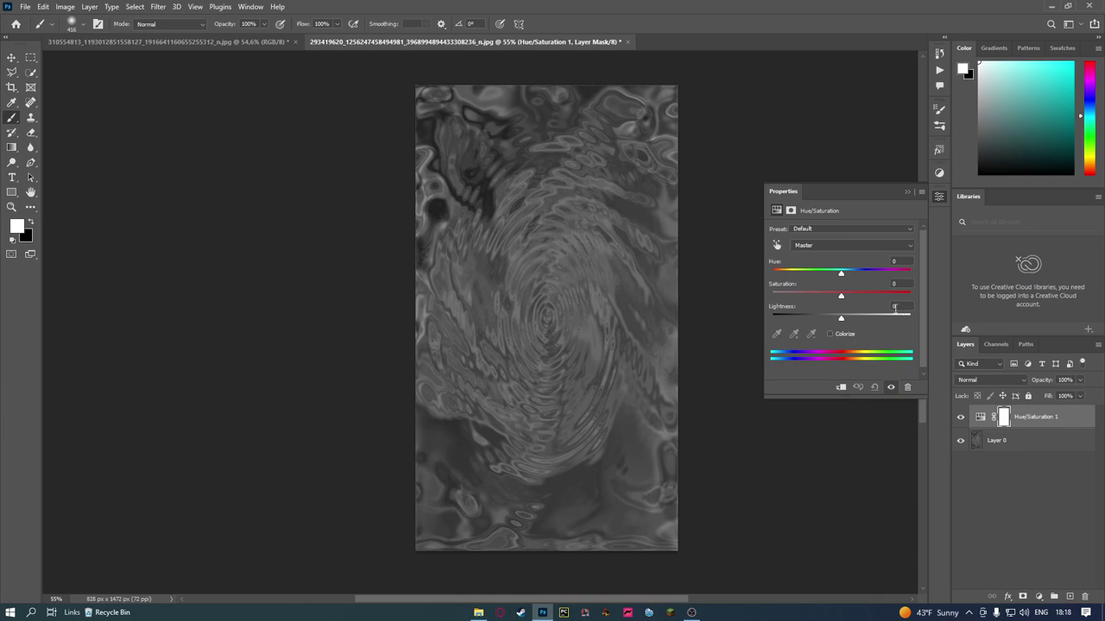
{"action": "left_click", "coordinate": [831, 334]}
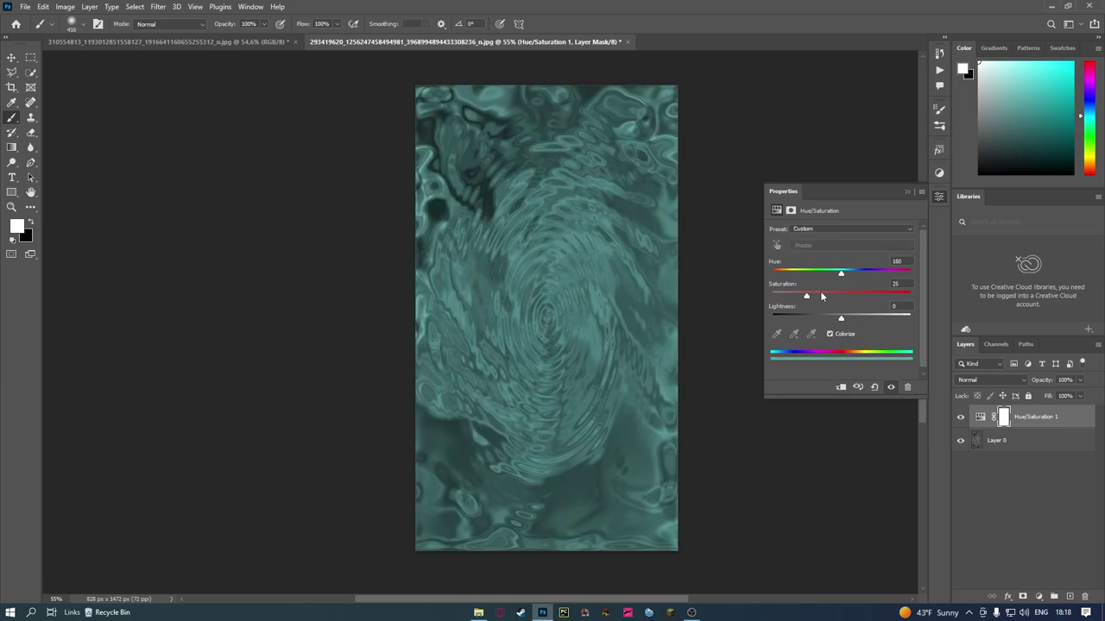
{"action": "mouse_move", "coordinate": [809, 296]}
{"action": "left_mouse_down"}
{"action": "mouse_move", "coordinate": [882, 299]}
{"action": "mouse_move", "coordinate": [833, 321]}
{"action": "left_mouse_up"}
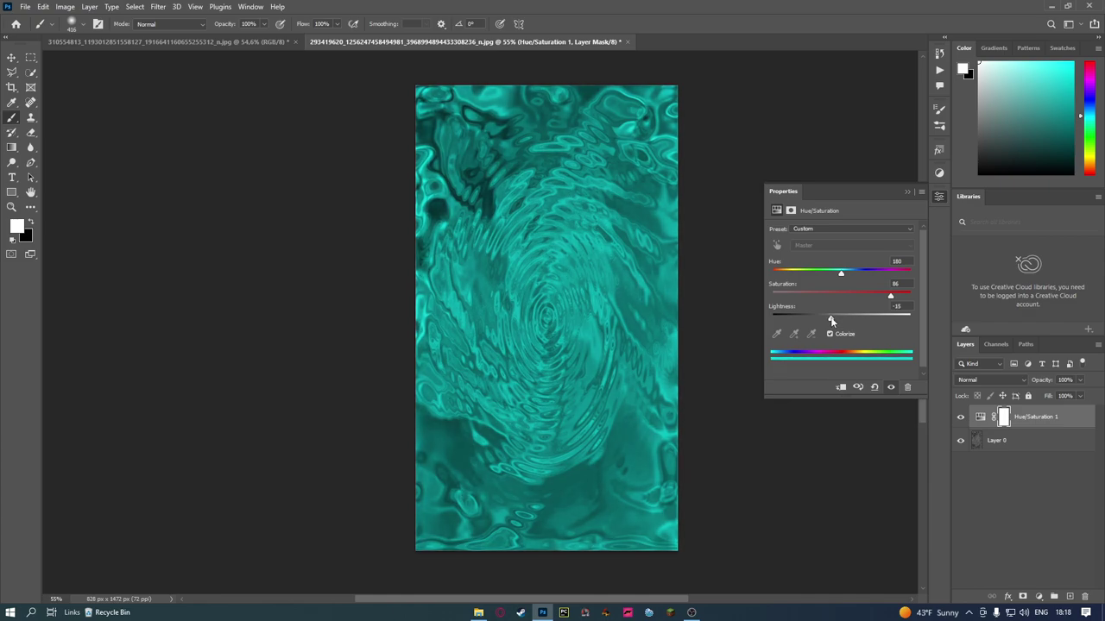
{"action": "left_click", "coordinate": [938, 198]}
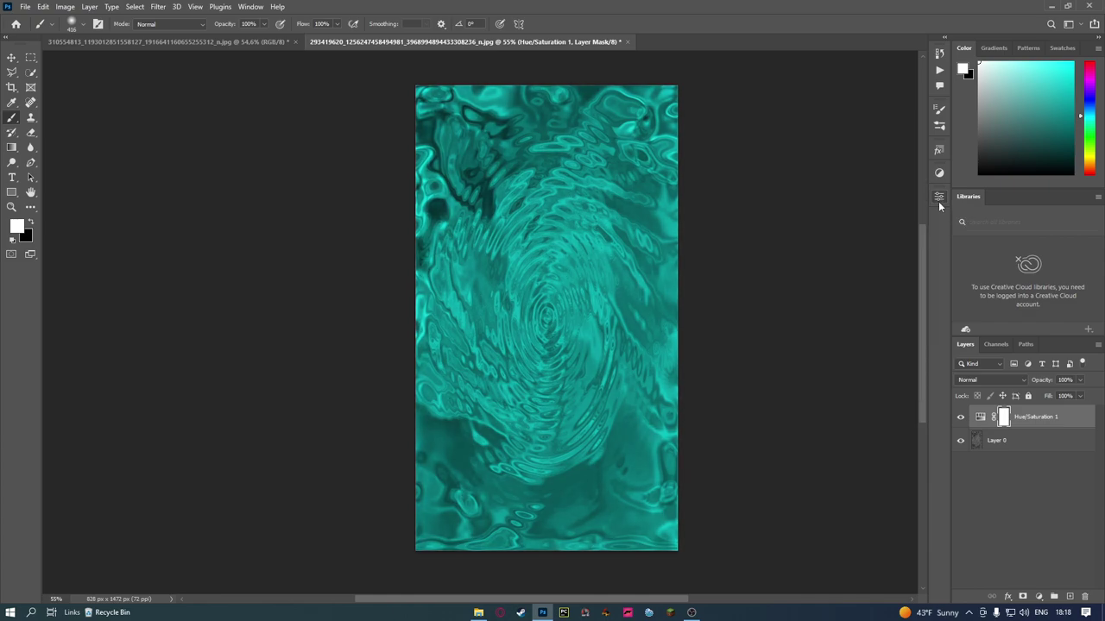
{"action": "scroll", "coordinate": [559, 332], "scroll_direction": "down", "scroll_amount": 2}
Merge the Hue/Saturation layer and swirl into one layer named 'portal'
{"action": "left_click", "coordinate": [1028, 441], "text": "shift"}
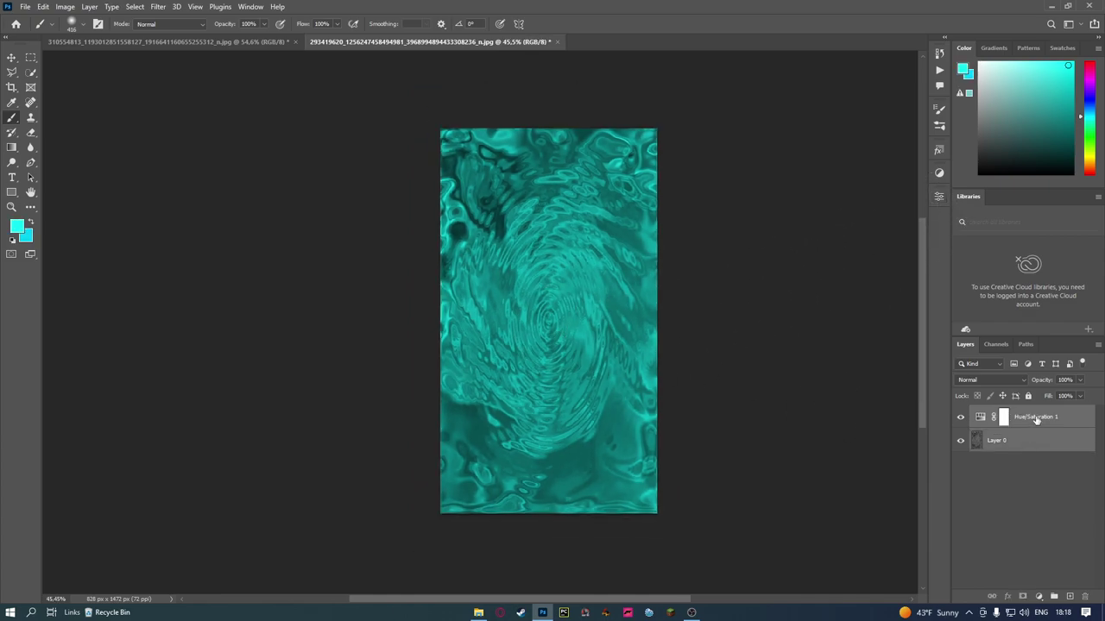
{"action": "right_click", "coordinate": [1027, 439]}
{"action": "left_click", "coordinate": [947, 458]}
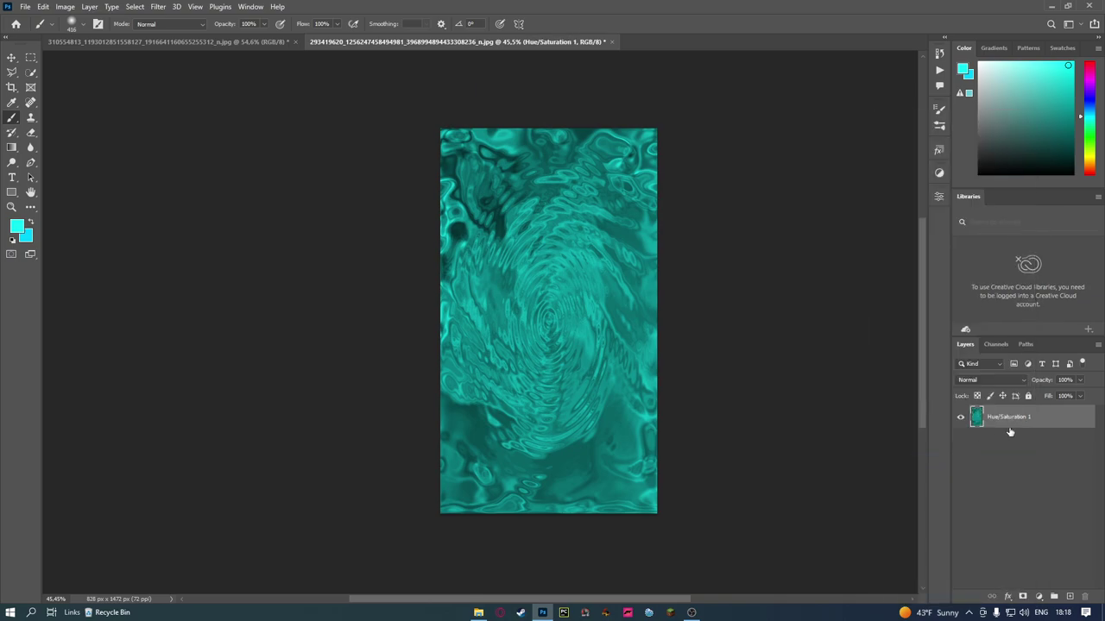
{"action": "double_click", "coordinate": [1005, 416]}
{"action": "type", "text": "portal"}
{"action": "key", "text": "Return"}
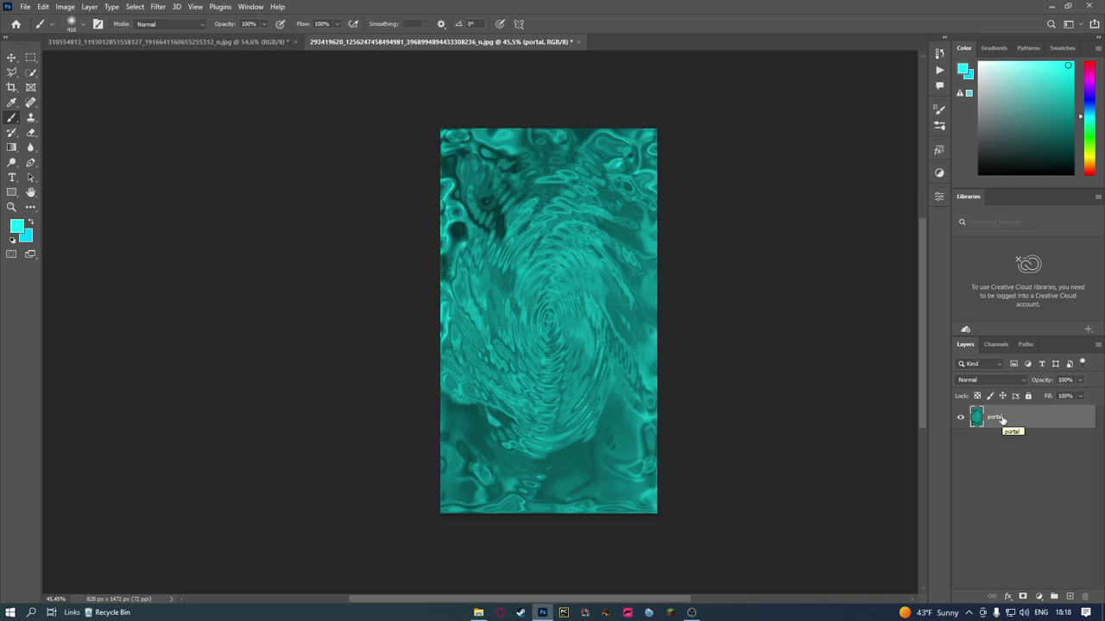
{"action": "left_click", "coordinate": [967, 436]}
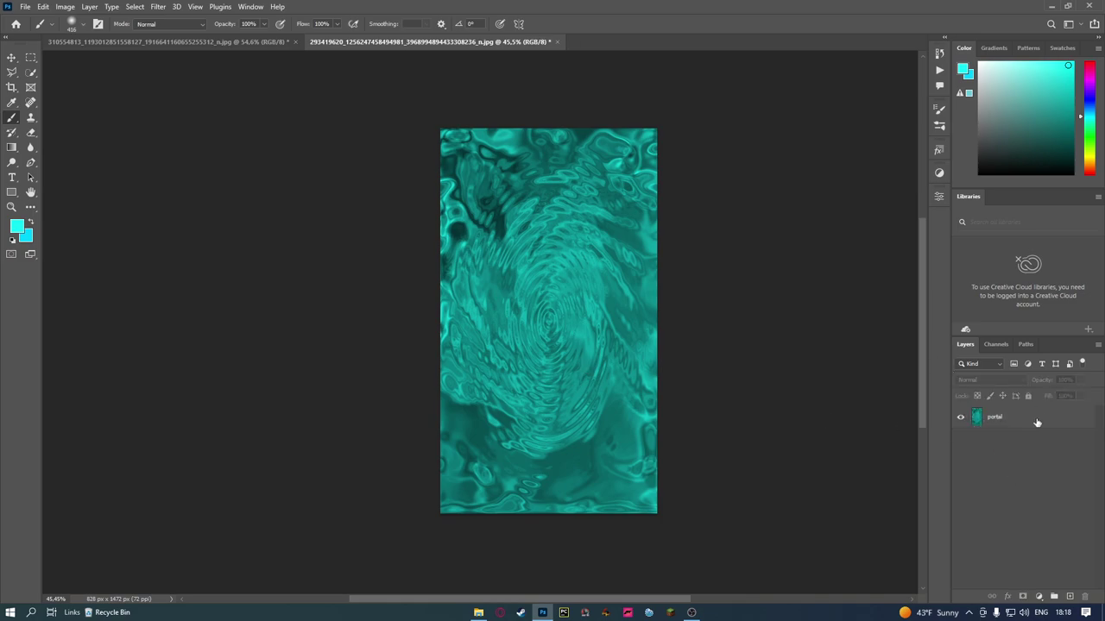
Copy the portal layer into the midnight forest composition
{"action": "mouse_move", "coordinate": [1037, 422]}
{"action": "left_mouse_down"}
{"action": "mouse_move", "coordinate": [363, 90]}
{"action": "mouse_move", "coordinate": [186, 39]}
{"action": "mouse_move", "coordinate": [279, 78]}
{"action": "mouse_move", "coordinate": [624, 306]}
{"action": "left_mouse_up"}
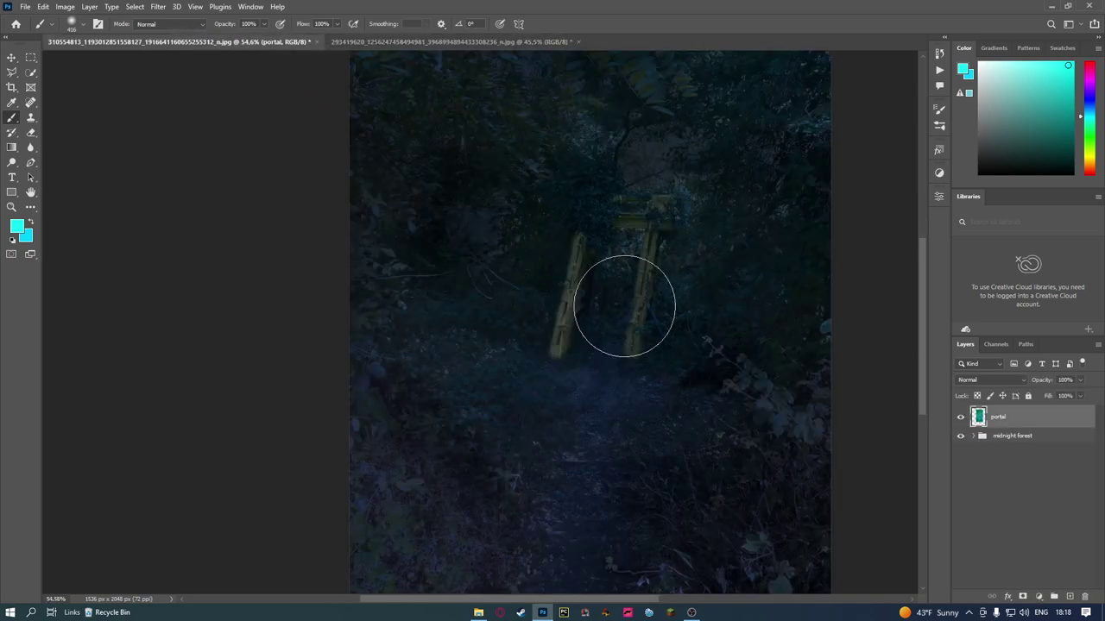
{"action": "left_click", "coordinate": [12, 59]}
{"action": "scroll", "coordinate": [592, 226], "scroll_direction": "down", "scroll_amount": 2}
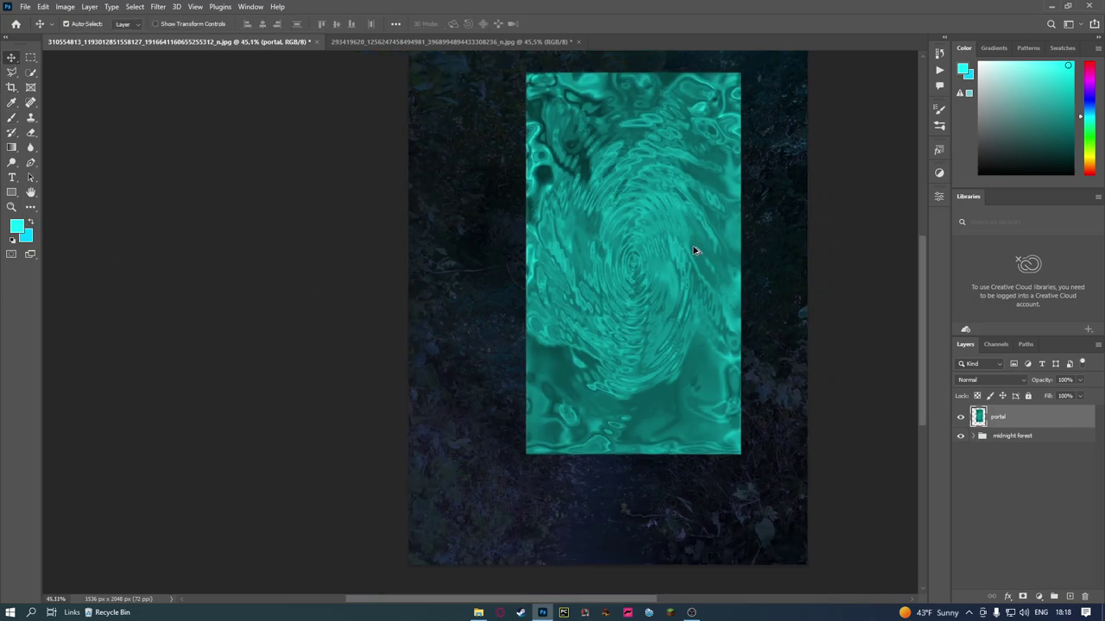
{"action": "scroll", "coordinate": [707, 224], "scroll_direction": "down", "scroll_amount": 1}
Scale the portal to about 43%, rotate it about 6° and fit it inside the gate
{"action": "key", "text": "ctrl+t"}
{"action": "mouse_move", "coordinate": [736, 87]}
{"action": "left_mouse_down"}
{"action": "mouse_move", "coordinate": [641, 253]}
{"action": "mouse_move", "coordinate": [676, 244]}
{"action": "left_mouse_up"}
{"action": "left_click_drag", "start_coordinate": [604, 317], "coordinate": [609, 322]}
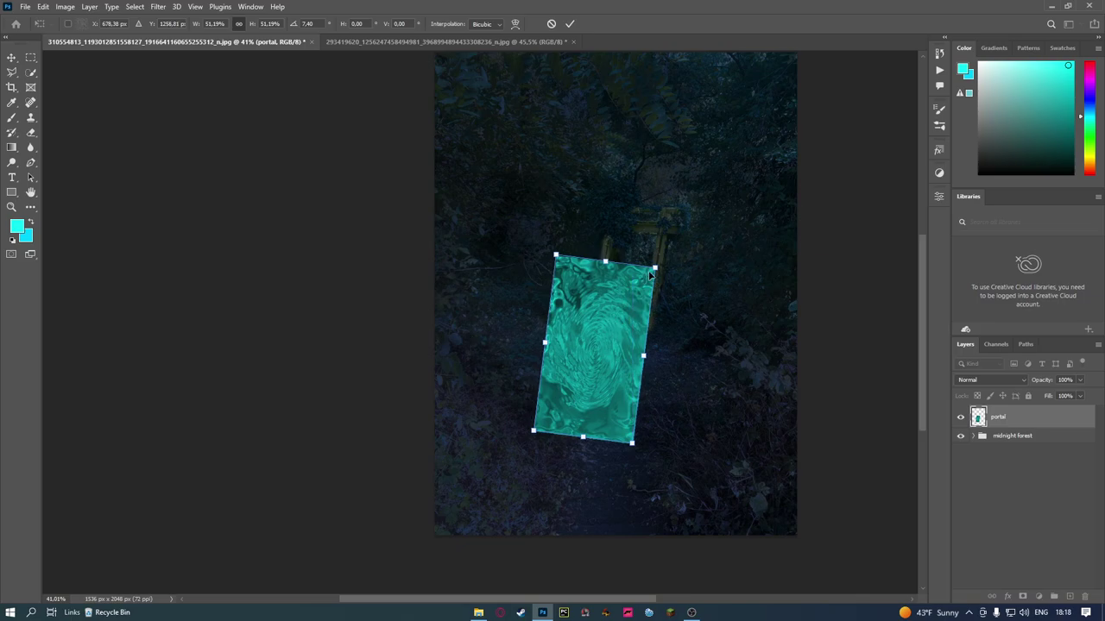
{"action": "left_click_drag", "start_coordinate": [651, 275], "coordinate": [645, 282]}
{"action": "left_click_drag", "start_coordinate": [595, 329], "coordinate": [643, 250]}
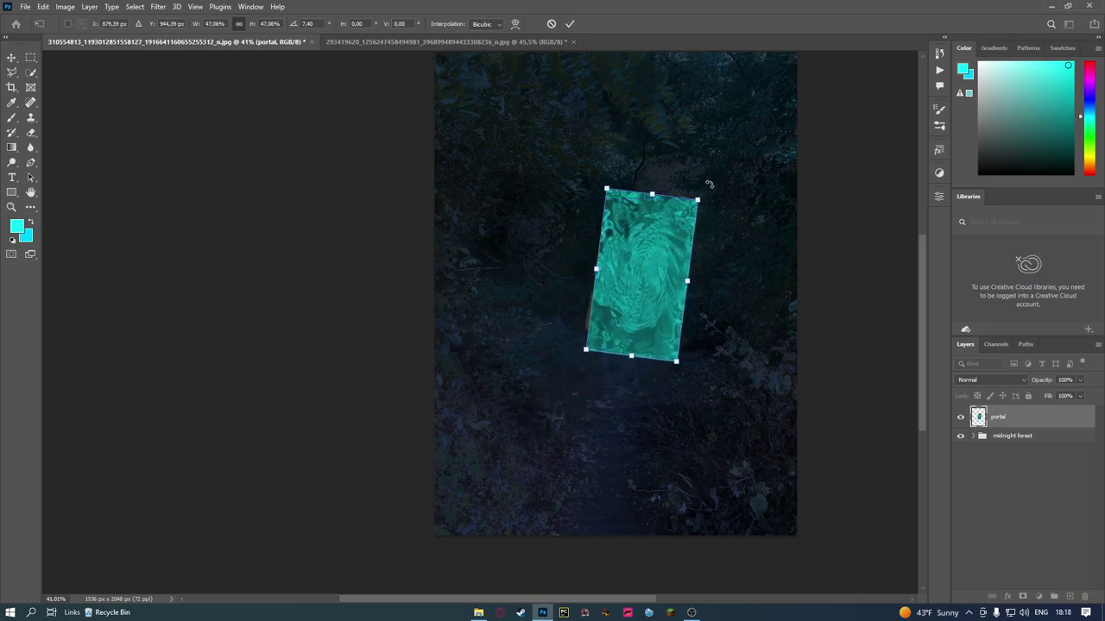
{"action": "mouse_move", "coordinate": [697, 199]}
{"action": "left_mouse_down"}
{"action": "mouse_move", "coordinate": [688, 211]}
{"action": "mouse_move", "coordinate": [713, 207]}
{"action": "mouse_move", "coordinate": [710, 185]}
{"action": "left_mouse_up"}
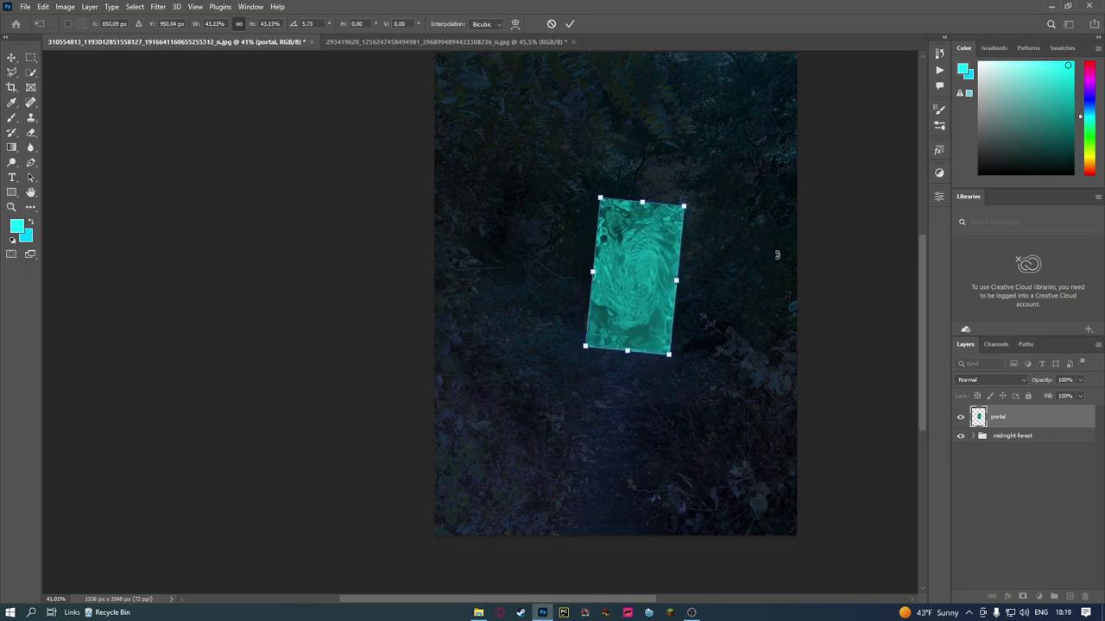
{"action": "key", "text": "Return"}
Lower the portal layer's opacity, collapse the midnight forest group, and add a portal layer mask
{"action": "scroll", "coordinate": [604, 261], "scroll_direction": "up", "scroll_amount": 2, "text": "alt"}
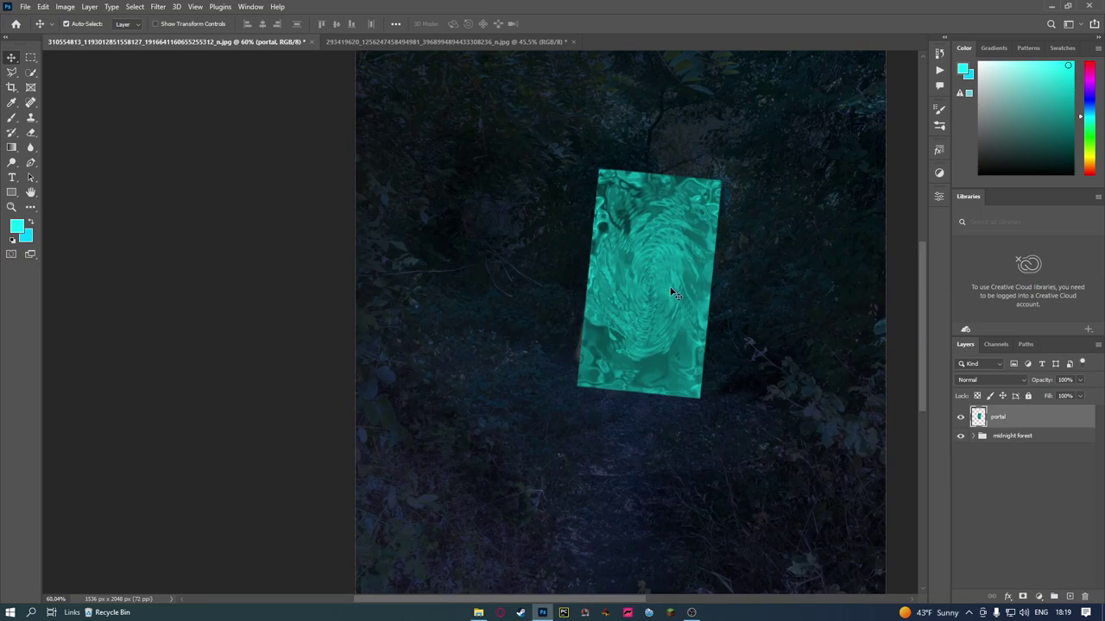
{"action": "left_click", "coordinate": [1078, 380]}
{"action": "left_click_drag", "start_coordinate": [1052, 396], "coordinate": [1035, 395]}
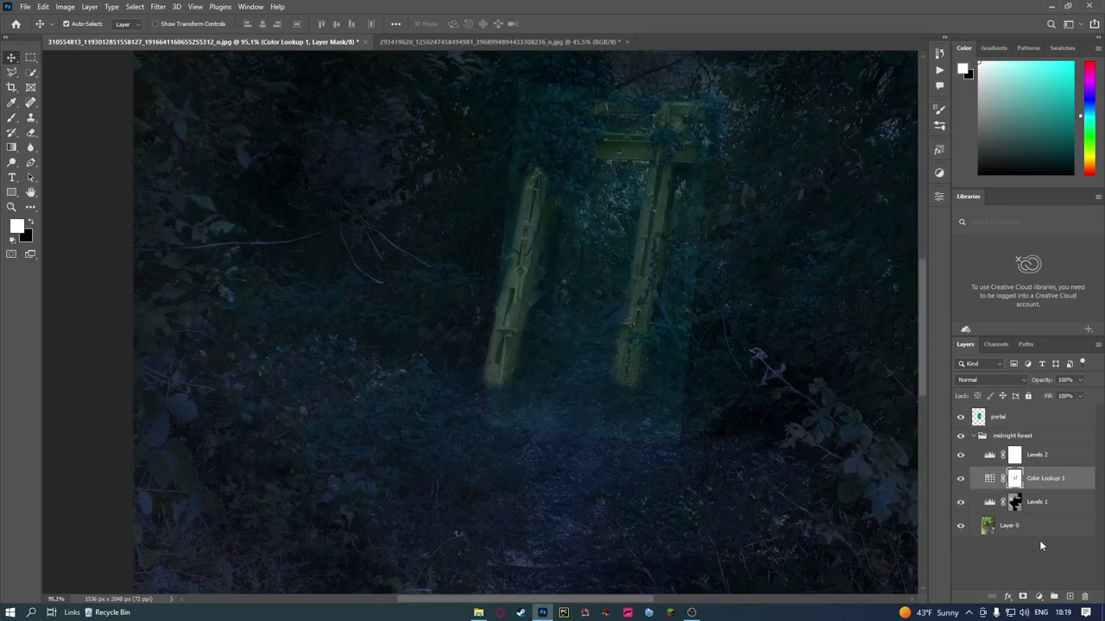
{"action": "left_click", "coordinate": [974, 436]}
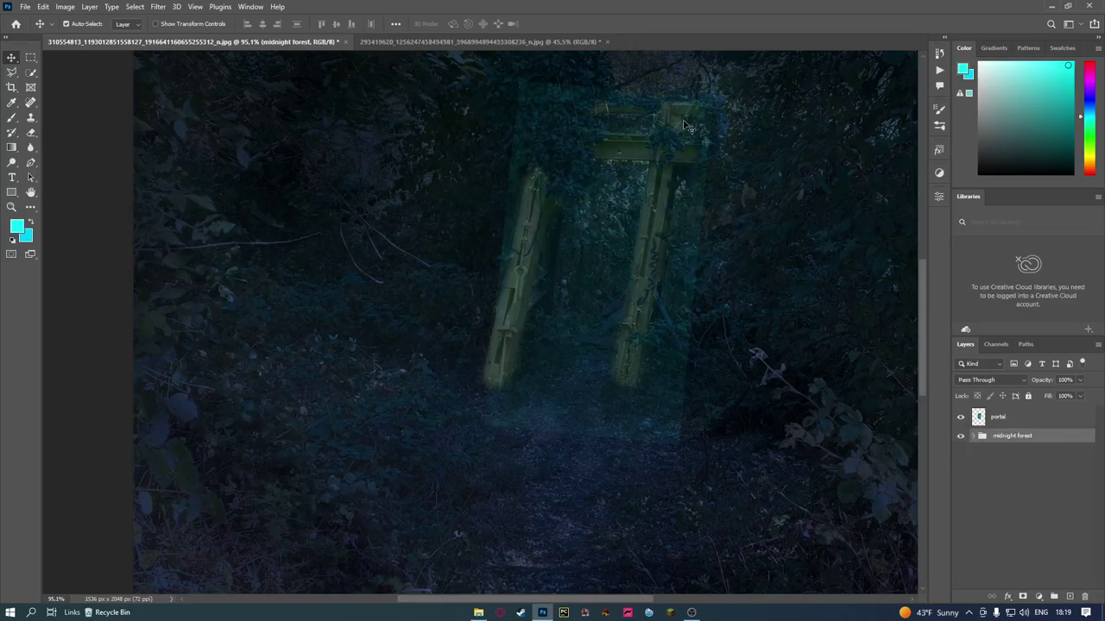
{"action": "scroll", "coordinate": [669, 320], "scroll_direction": "up", "scroll_amount": 2}
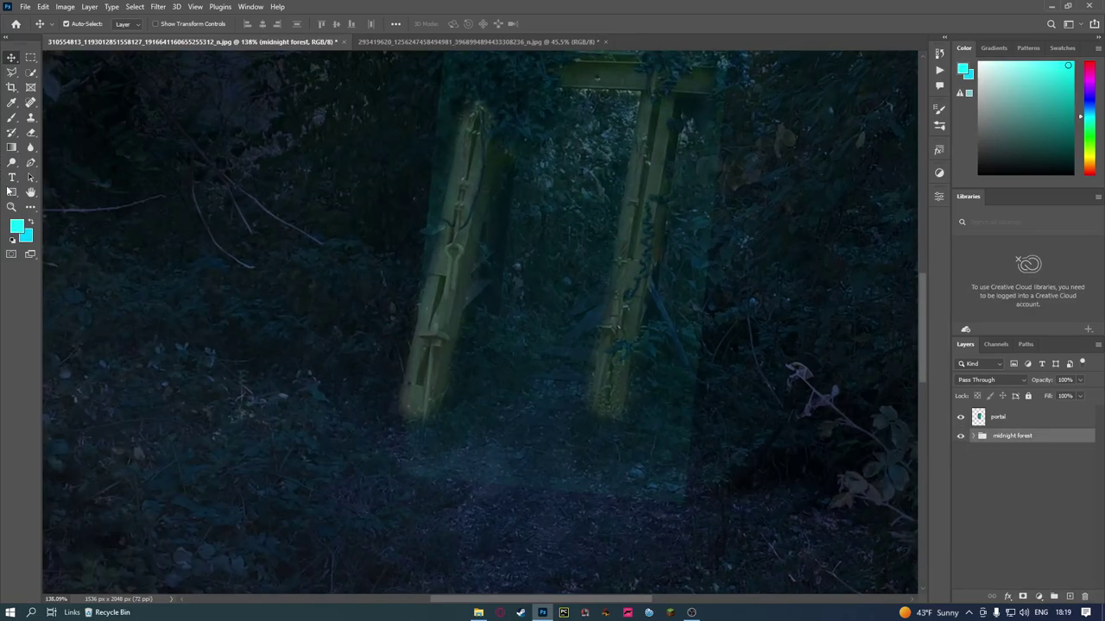
{"action": "left_click", "coordinate": [1016, 416]}
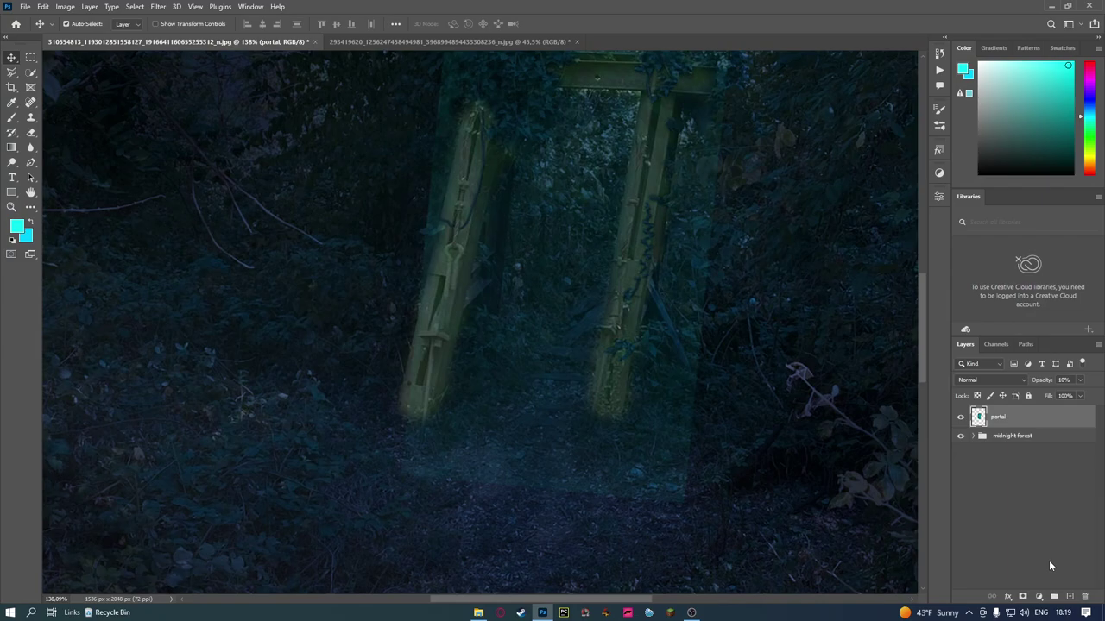
{"action": "left_click", "coordinate": [1023, 597]}
Set up a soft black brush of about 93 px for mask painting
{"action": "key", "text": "x"}
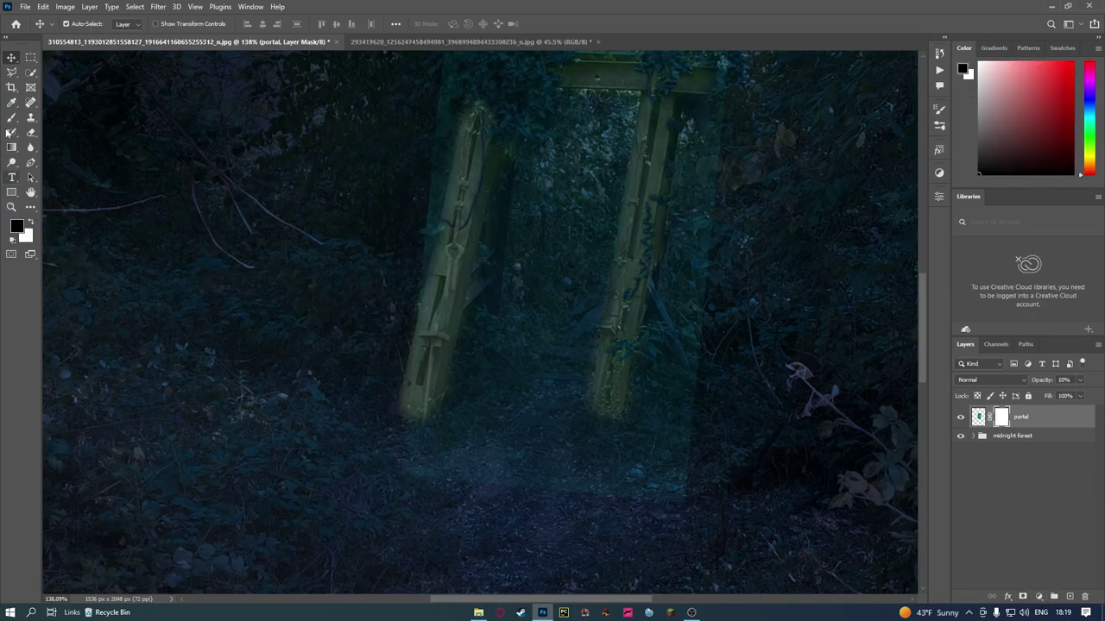
{"action": "left_click", "coordinate": [11, 117]}
{"action": "scroll", "coordinate": [555, 230], "scroll_direction": "up", "scroll_amount": 1}
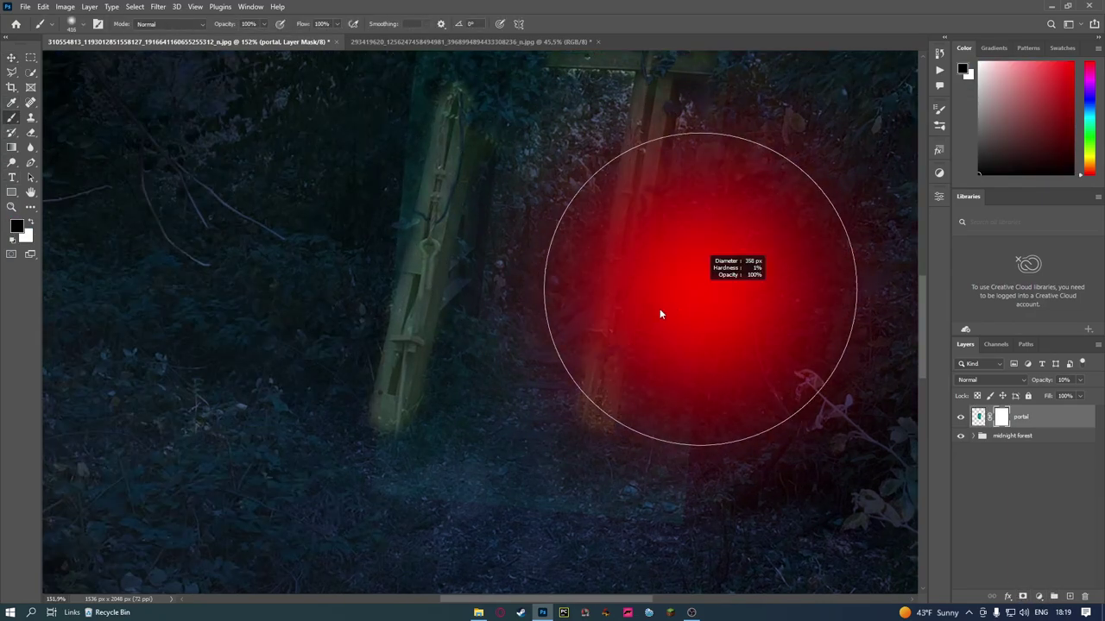
{"action": "left_click_drag", "start_coordinate": [660, 315], "coordinate": [702, 338]}
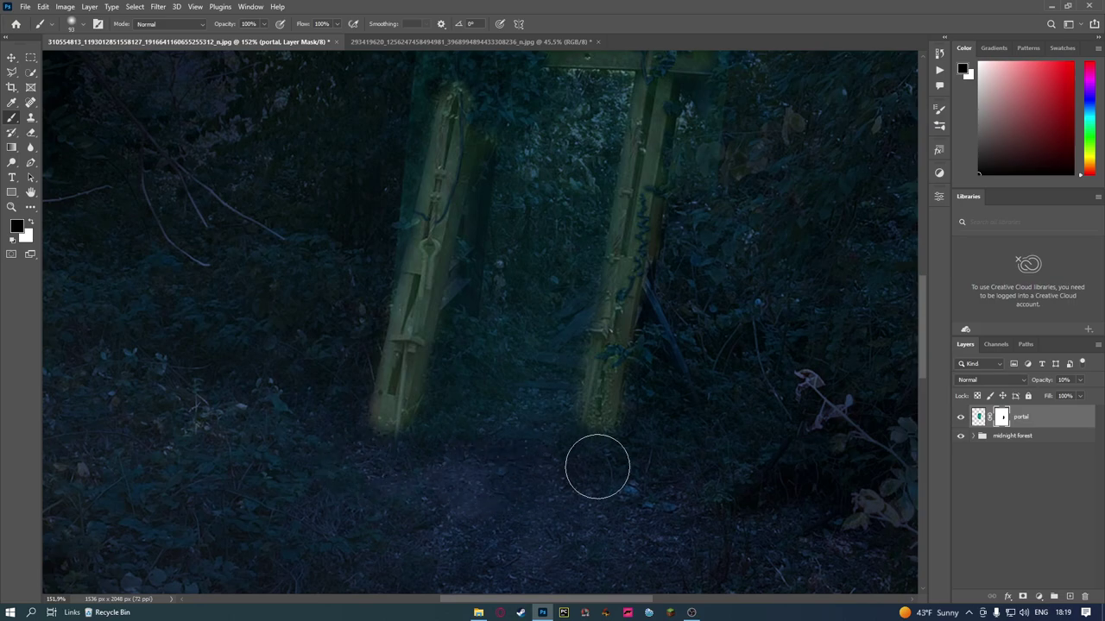
Mask out the portal over the right pillar, top crossbeam and gate's upper-left edge
{"action": "scroll", "coordinate": [646, 293], "scroll_direction": "up", "scroll_amount": 1}
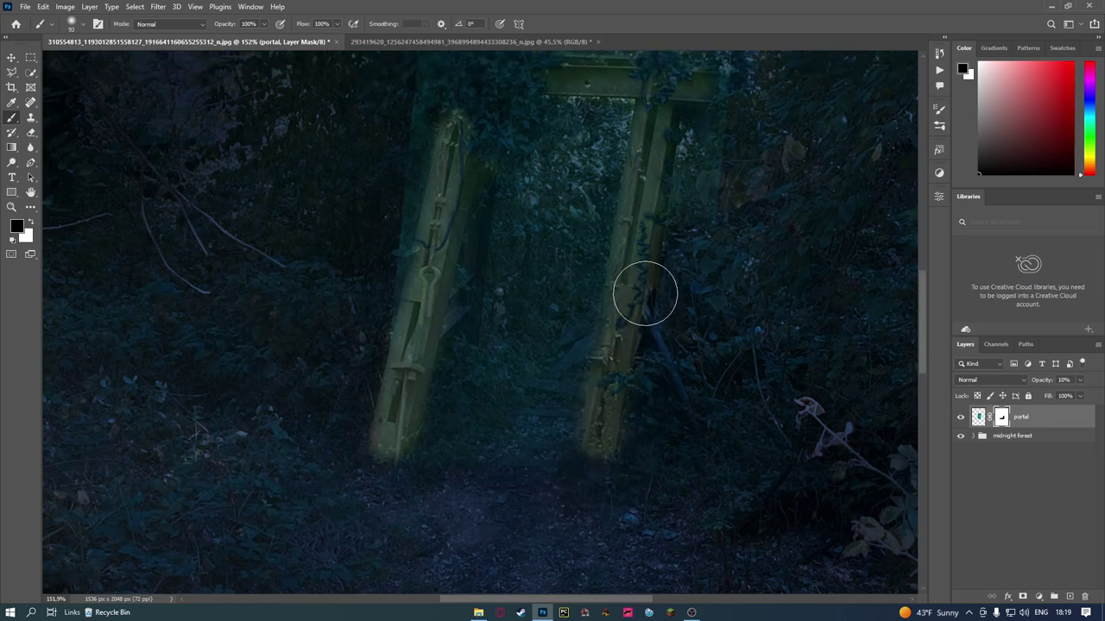
{"action": "scroll", "coordinate": [656, 259], "scroll_direction": "up", "scroll_amount": 1}
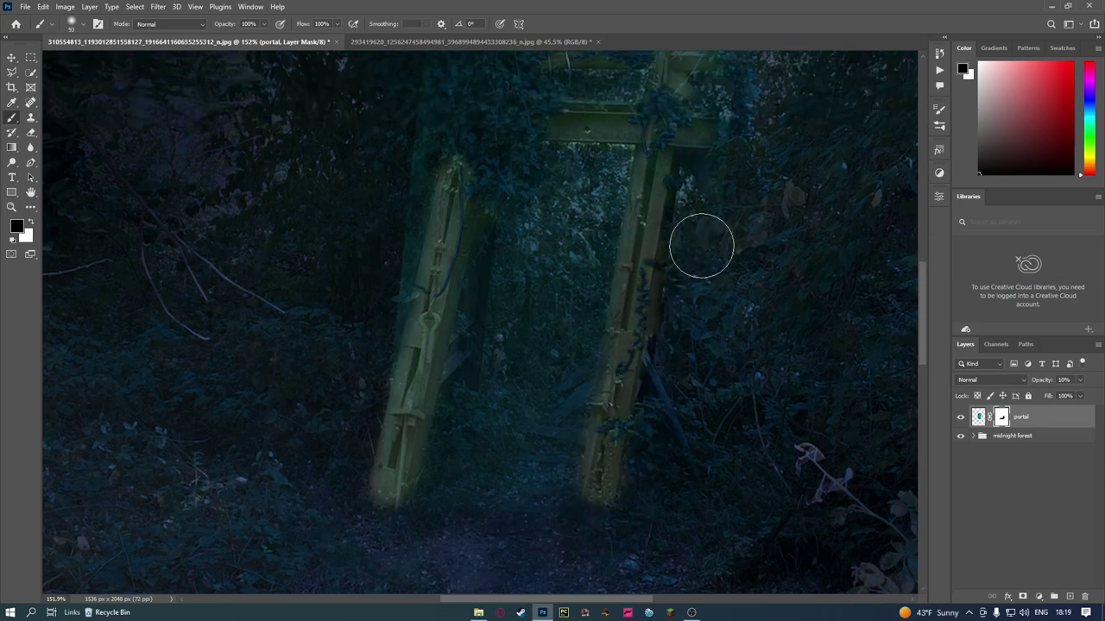
{"action": "scroll", "coordinate": [703, 242], "scroll_direction": "up", "scroll_amount": 1}
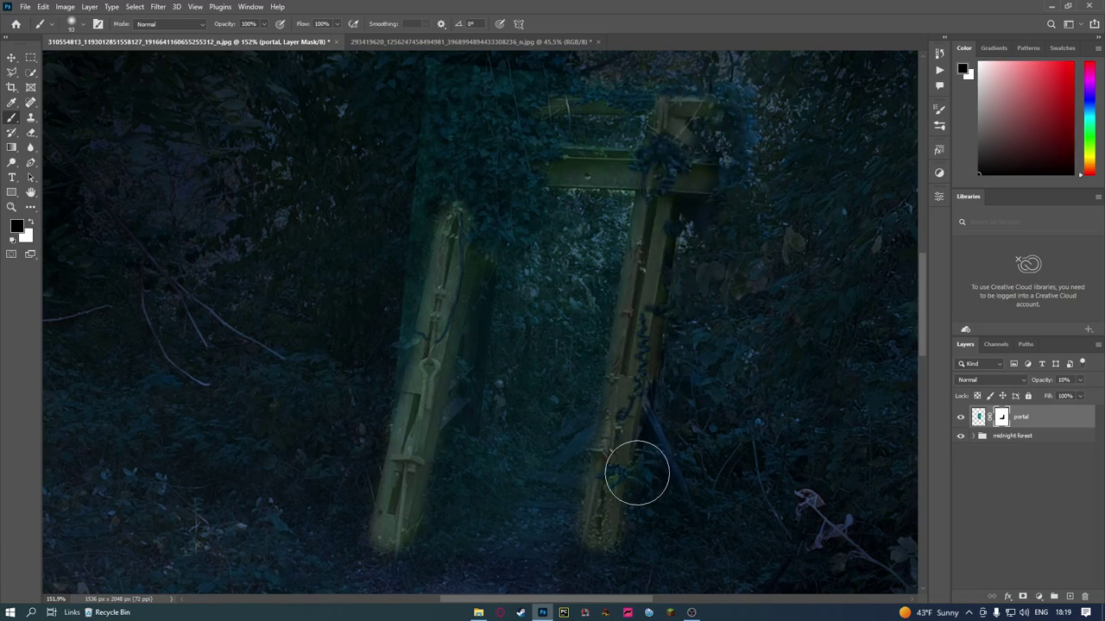
{"action": "left_click_drag", "start_coordinate": [634, 429], "coordinate": [617, 538]}
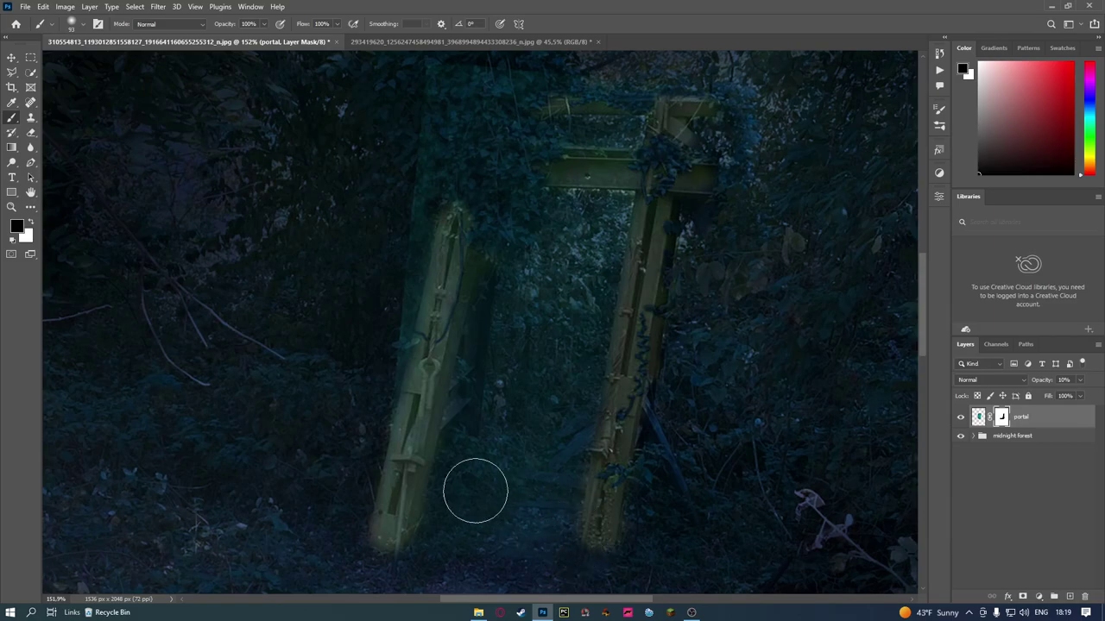
{"action": "scroll", "coordinate": [432, 270], "scroll_direction": "up", "scroll_amount": 1}
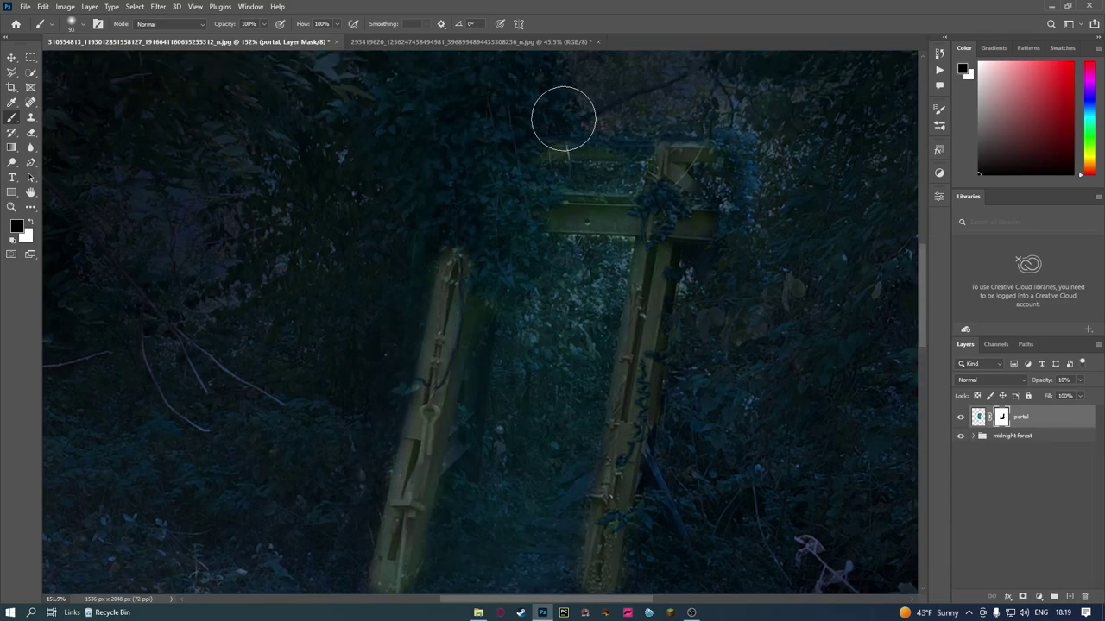
{"action": "mouse_move", "coordinate": [563, 118]}
{"action": "left_mouse_down"}
{"action": "mouse_move", "coordinate": [688, 207]}
{"action": "mouse_move", "coordinate": [641, 222]}
{"action": "left_mouse_up"}
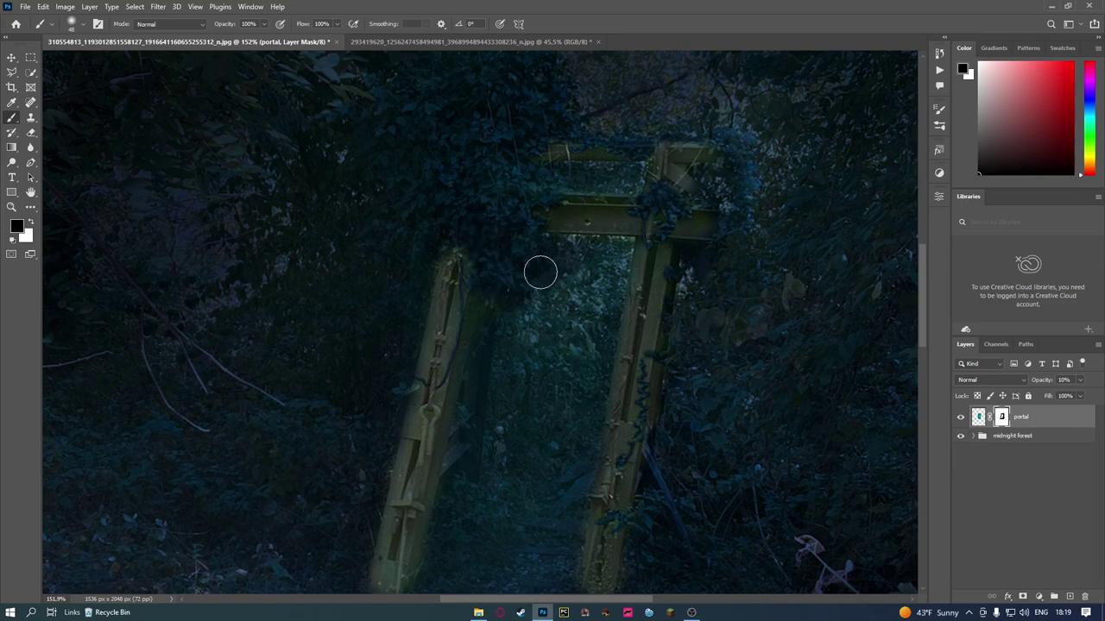
{"action": "scroll", "coordinate": [533, 273], "scroll_direction": "down", "scroll_amount": 1}
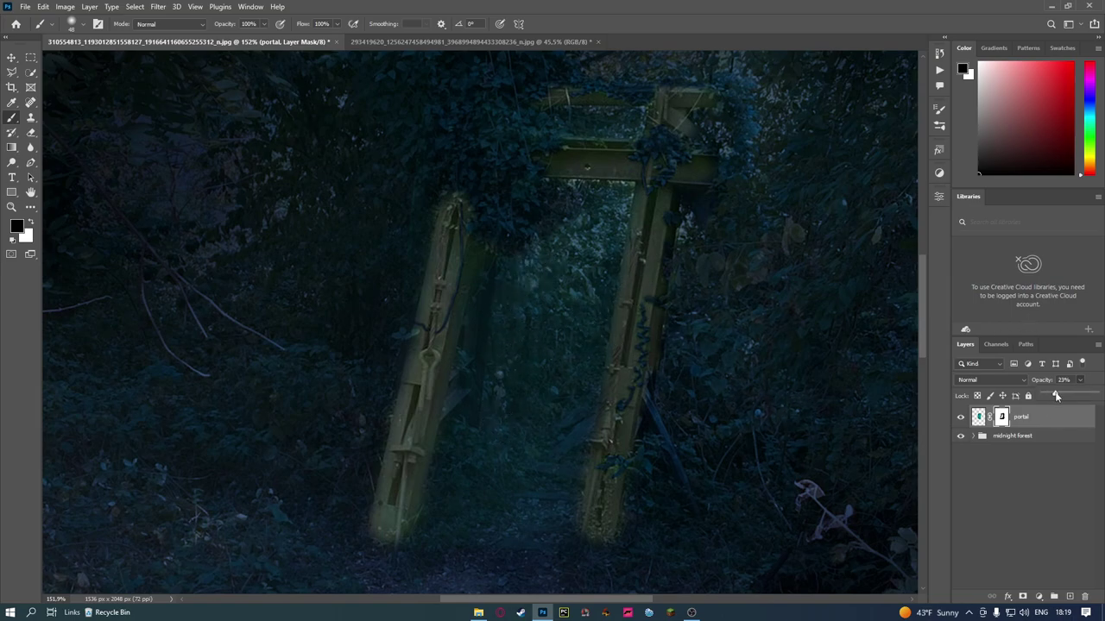
{"action": "mouse_move", "coordinate": [468, 200]}
{"action": "left_mouse_down"}
{"action": "mouse_move", "coordinate": [509, 237]}
{"action": "mouse_move", "coordinate": [491, 237]}
{"action": "mouse_move", "coordinate": [523, 198]}
{"action": "mouse_move", "coordinate": [523, 178]}
{"action": "mouse_move", "coordinate": [419, 185]}
{"action": "mouse_move", "coordinate": [426, 207]}
{"action": "left_mouse_up"}
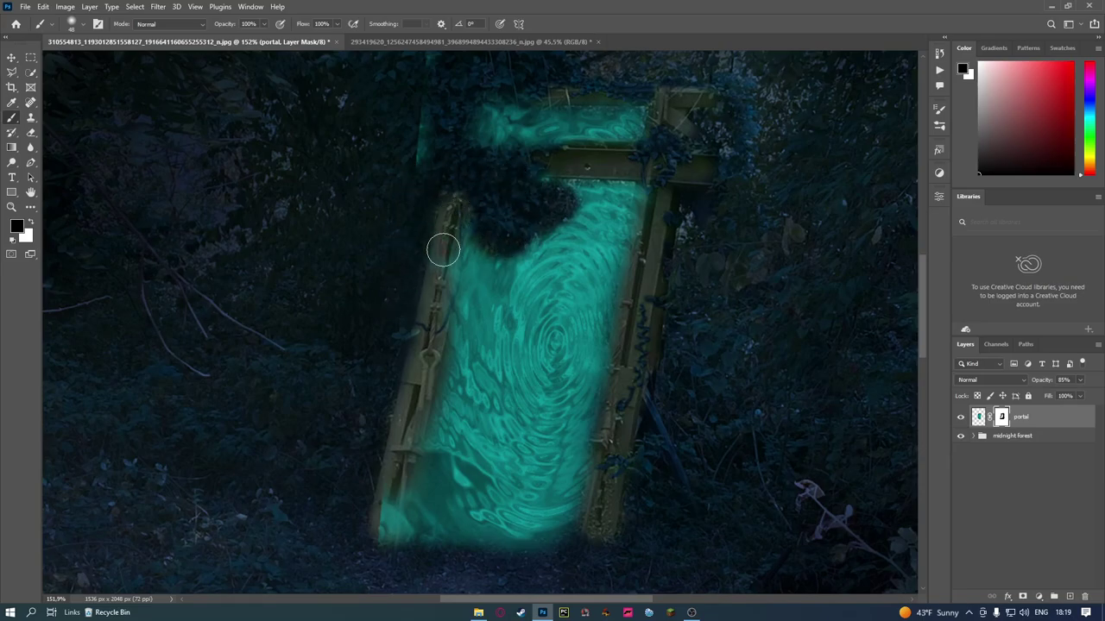
{"action": "left_click_drag", "start_coordinate": [441, 247], "coordinate": [440, 258]}
Set the portal layer opacity to 10%
{"action": "left_click", "coordinate": [1080, 381]}
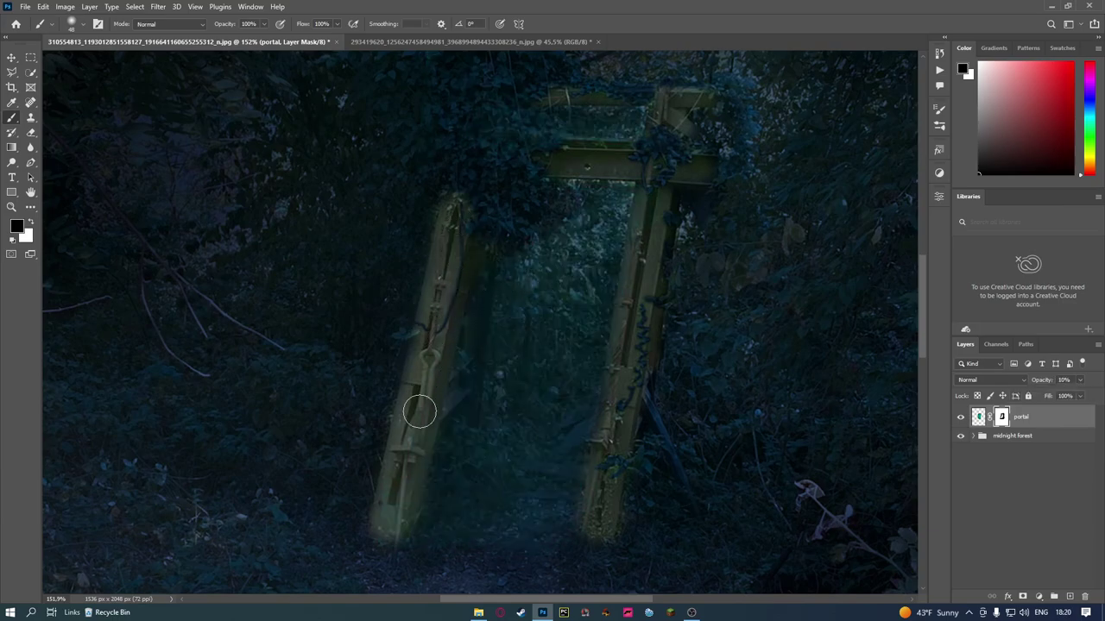
{"action": "scroll", "coordinate": [402, 328], "scroll_direction": "up", "scroll_amount": 1}
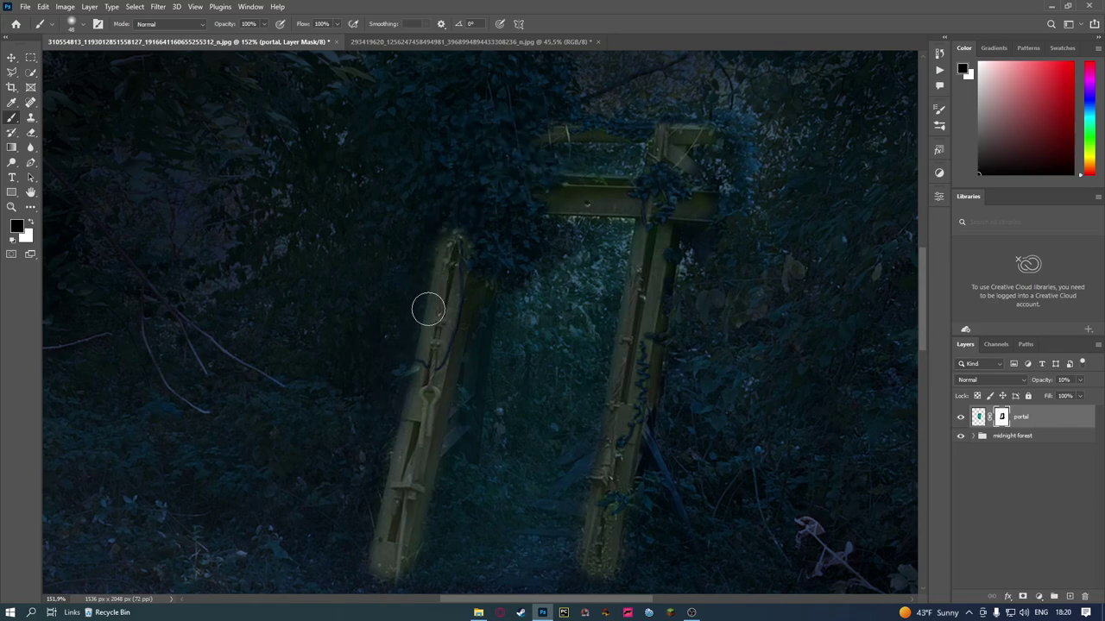
{"action": "scroll", "coordinate": [756, 274], "scroll_direction": "down", "scroll_amount": 3}
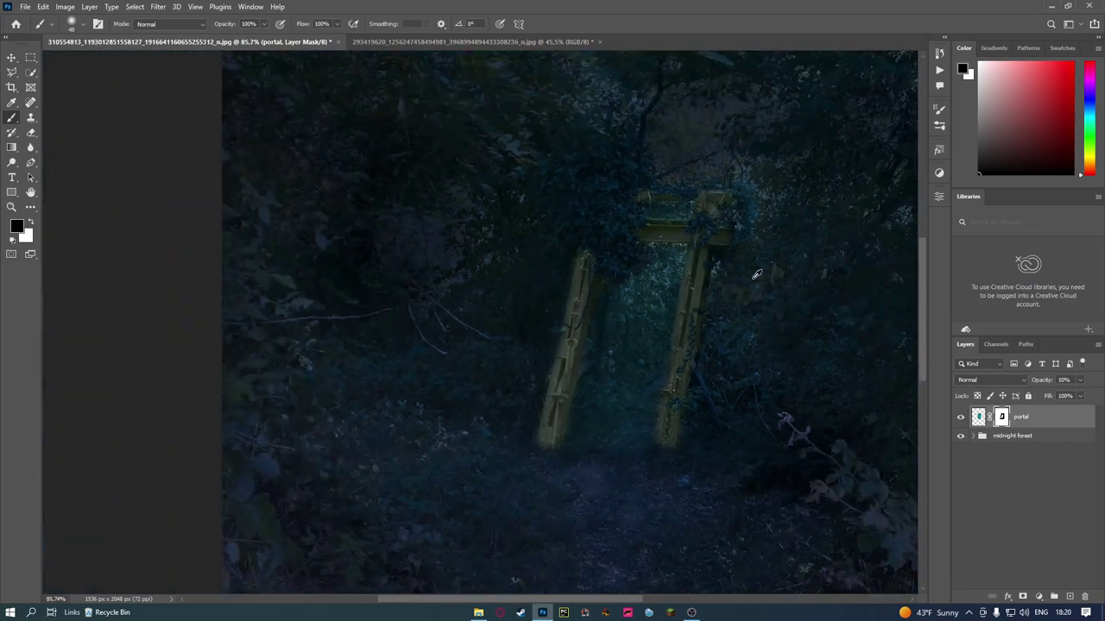
Restore the portal layer opacity to 100%
{"action": "left_click", "coordinate": [1079, 381]}
{"action": "left_click_drag", "start_coordinate": [1046, 393], "coordinate": [1099, 397]}
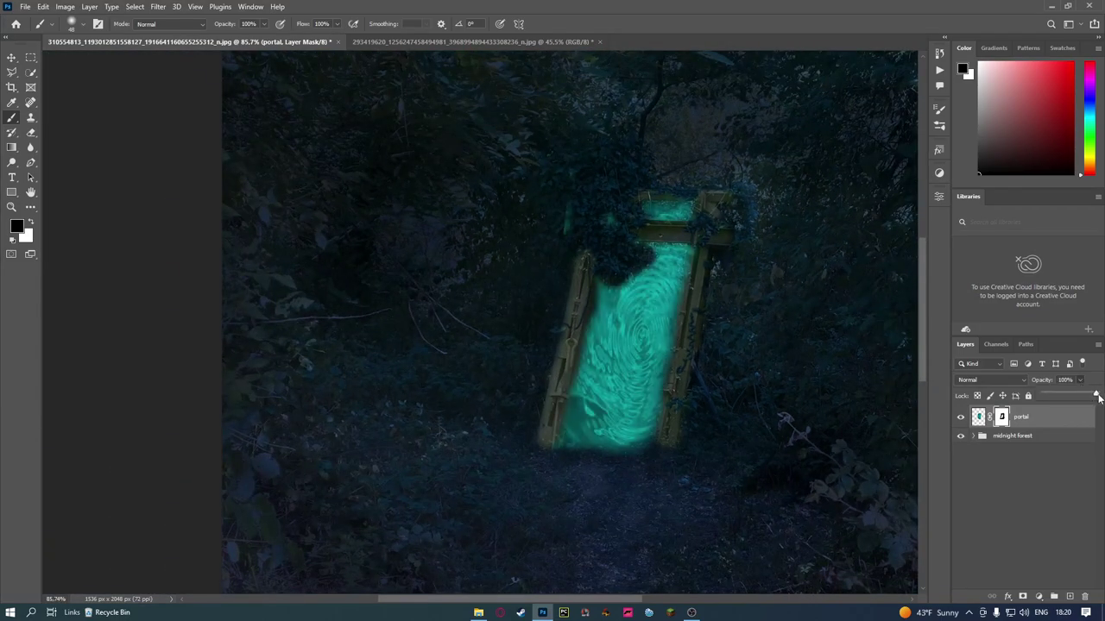
{"action": "left_click", "coordinate": [580, 229]}
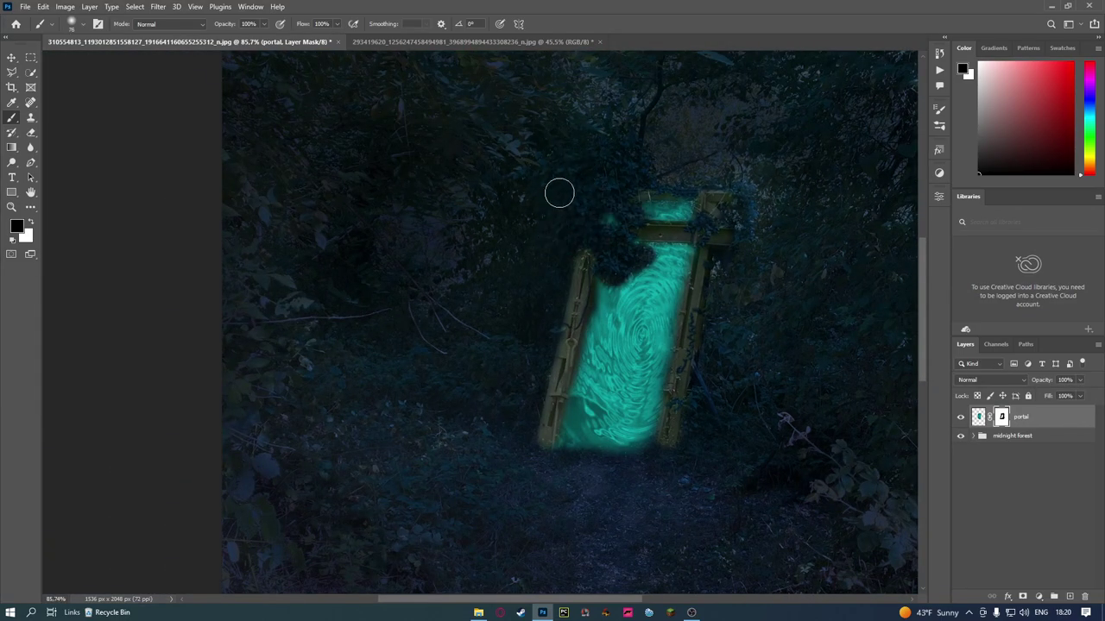
{"action": "scroll", "coordinate": [622, 309], "scroll_direction": "up", "scroll_amount": 2}
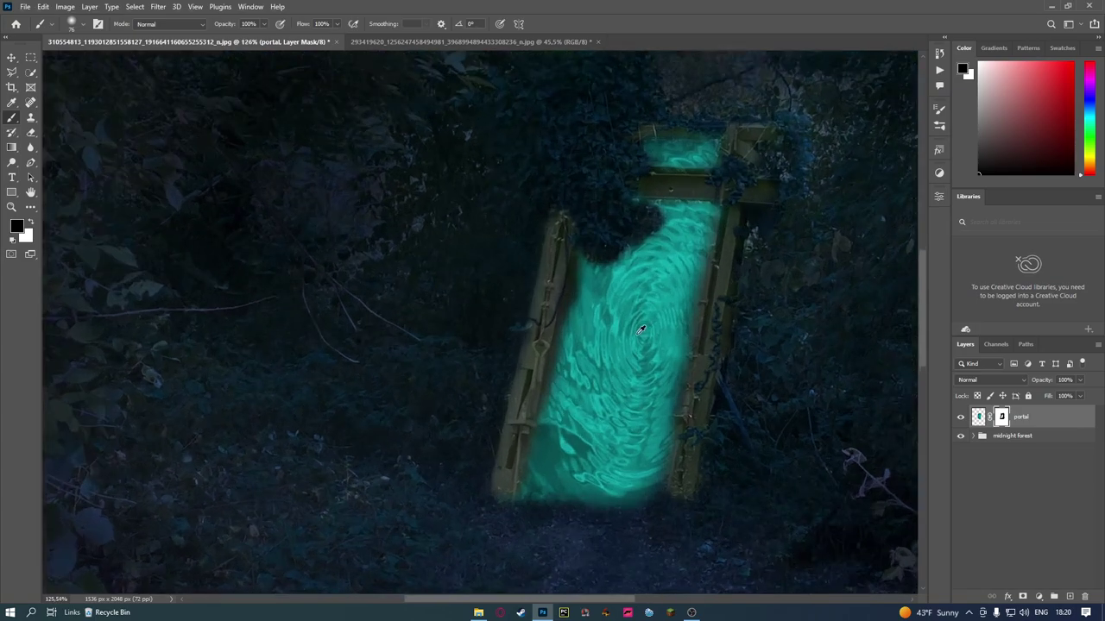
{"action": "scroll", "coordinate": [618, 330], "scroll_direction": "up", "scroll_amount": 2}
{"action": "scroll", "coordinate": [638, 334], "scroll_direction": "down", "scroll_amount": 2}
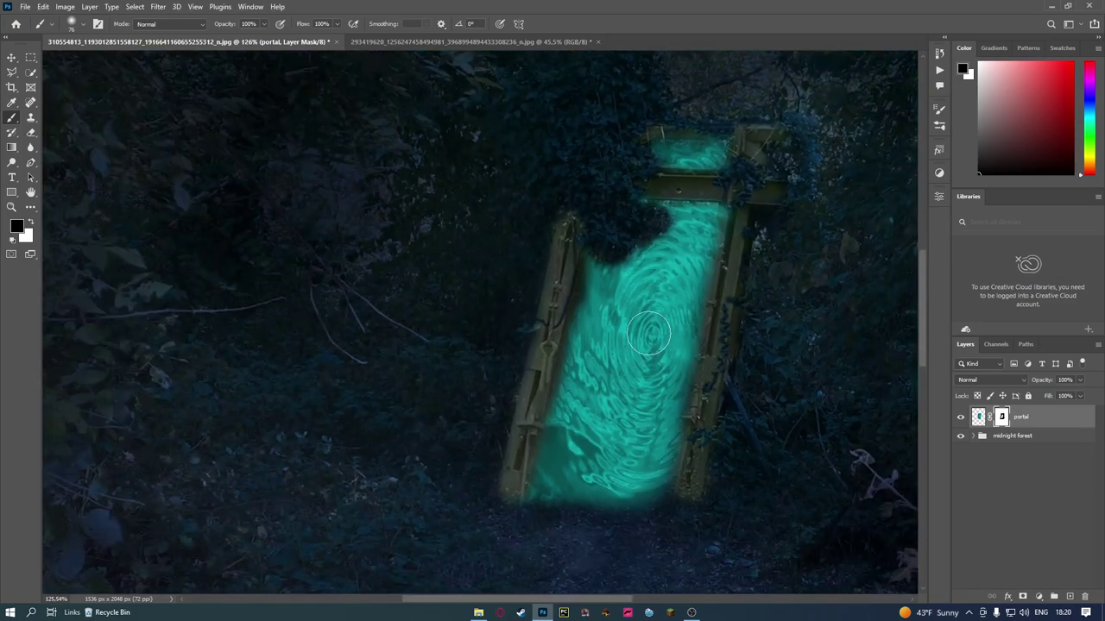
{"action": "scroll", "coordinate": [656, 298], "scroll_direction": "down", "scroll_amount": 1}
{"action": "scroll", "coordinate": [643, 286], "scroll_direction": "up", "scroll_amount": 3}
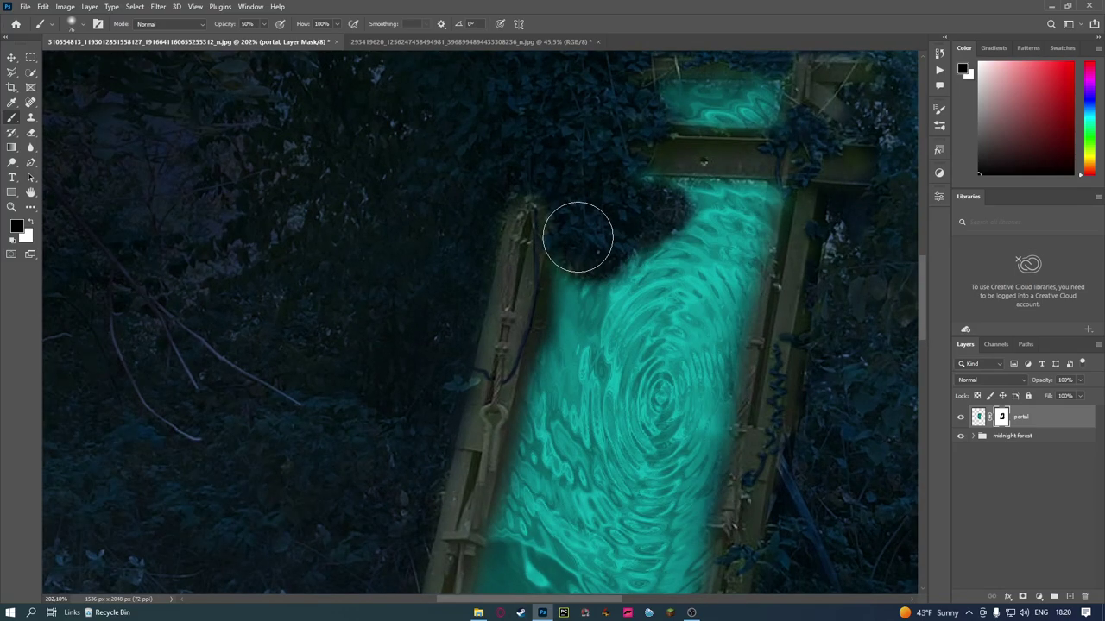
Paint white with a roughly 51 px brush to reveal glow in the gate's middle
{"action": "right_click", "coordinate": [296, 296], "text": "alt"}
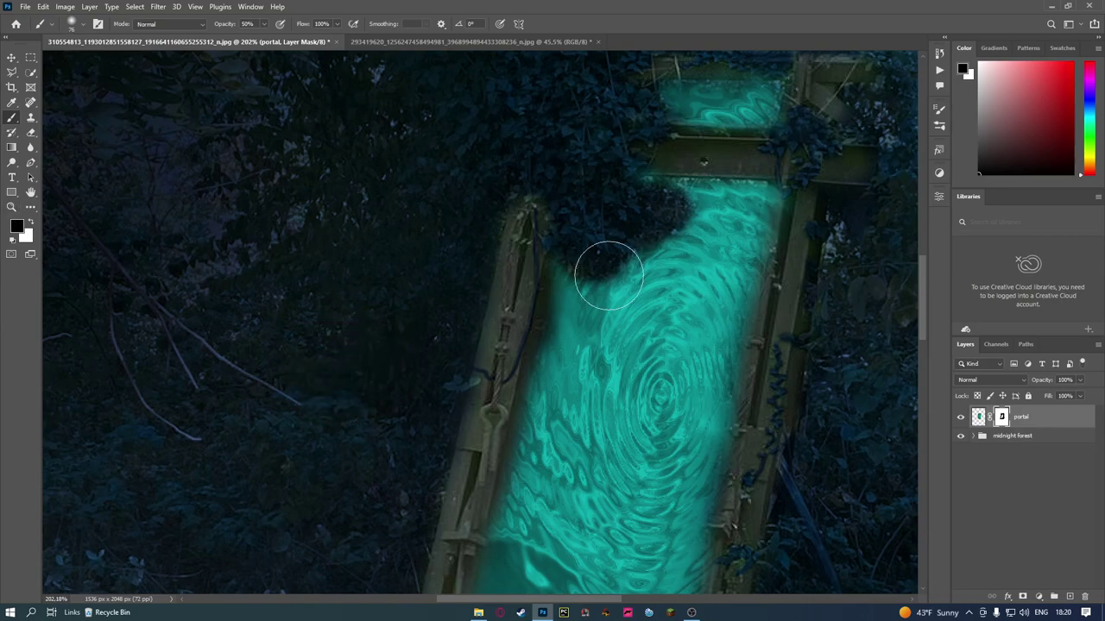
{"action": "key", "text": "x"}
{"action": "scroll", "coordinate": [553, 331], "scroll_direction": "up", "scroll_amount": 1}
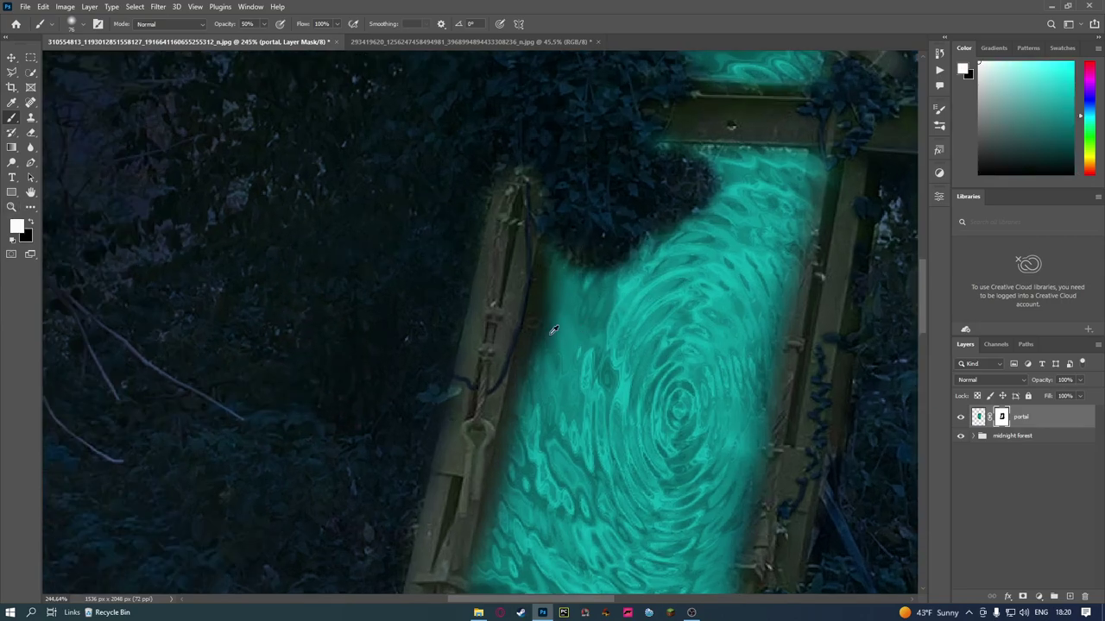
{"action": "right_click", "coordinate": [574, 350], "text": "alt"}
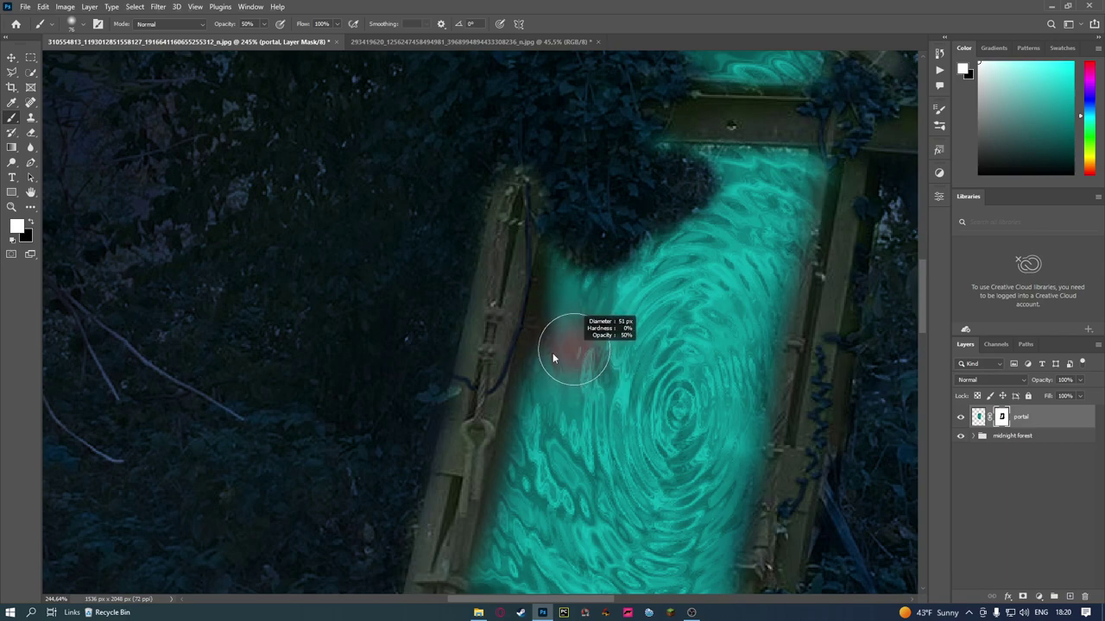
{"action": "mouse_move", "coordinate": [553, 353]}
{"action": "left_mouse_down"}
{"action": "mouse_move", "coordinate": [535, 369]}
{"action": "mouse_move", "coordinate": [558, 276]}
{"action": "left_mouse_up"}
{"action": "scroll", "coordinate": [552, 329], "scroll_direction": "down", "scroll_amount": 1}
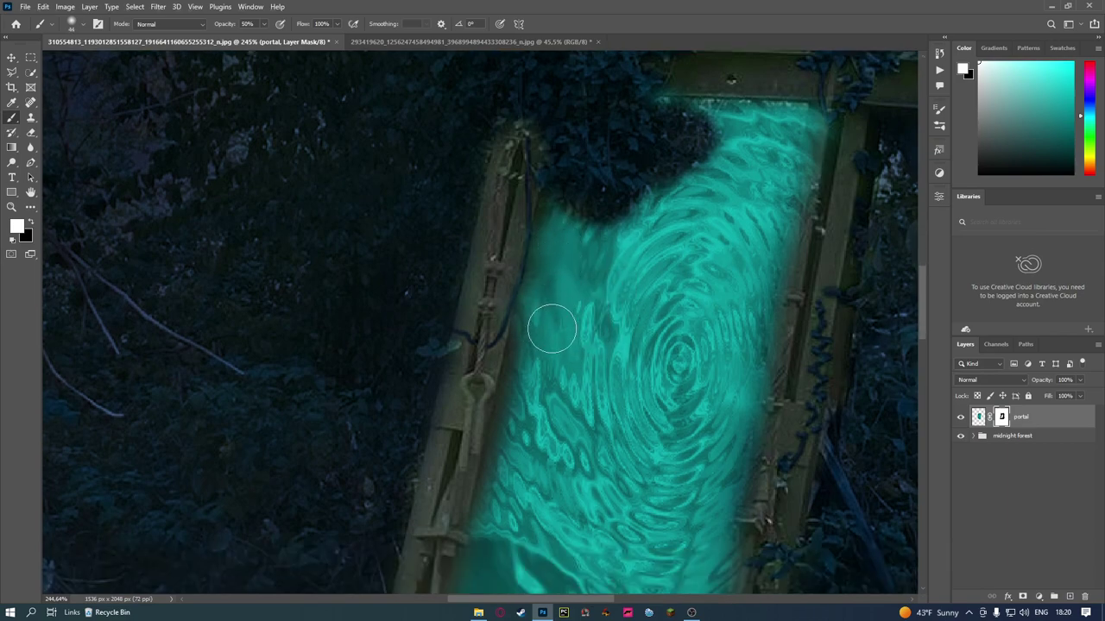
{"action": "mouse_move", "coordinate": [552, 329]}
{"action": "left_mouse_down"}
{"action": "mouse_move", "coordinate": [492, 489]}
{"action": "mouse_move", "coordinate": [506, 509]}
{"action": "left_mouse_up"}
{"action": "scroll", "coordinate": [507, 509], "scroll_direction": "down", "scroll_amount": 1}
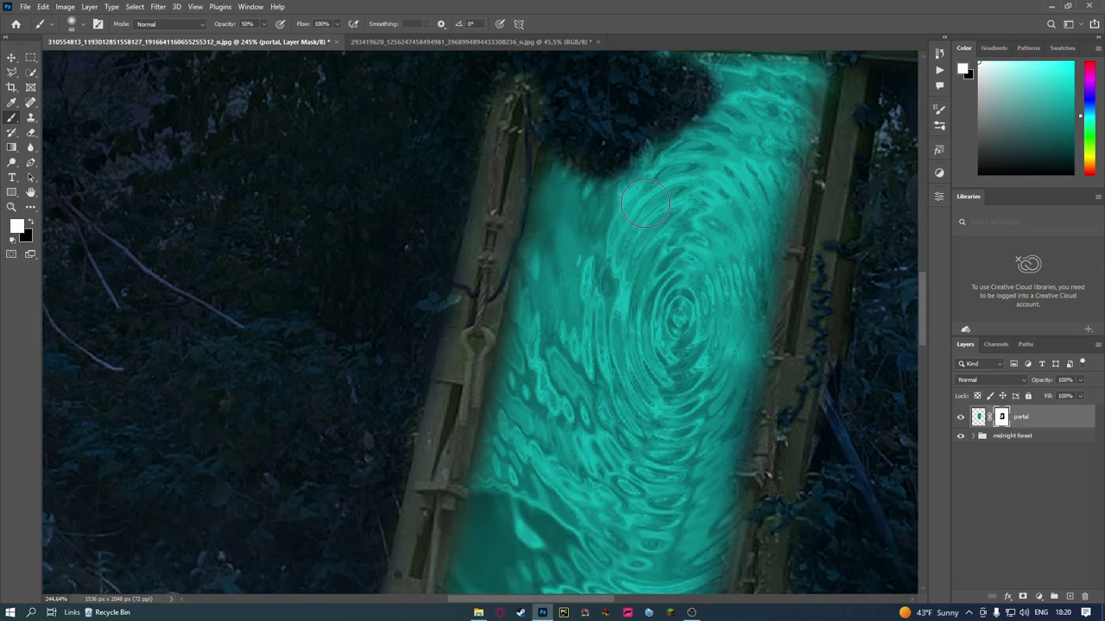
{"action": "scroll", "coordinate": [677, 166], "scroll_direction": "up", "scroll_amount": 1}
Hide glow near the top, then reveal it along the foliage's lower edge
{"action": "key", "text": "x"}
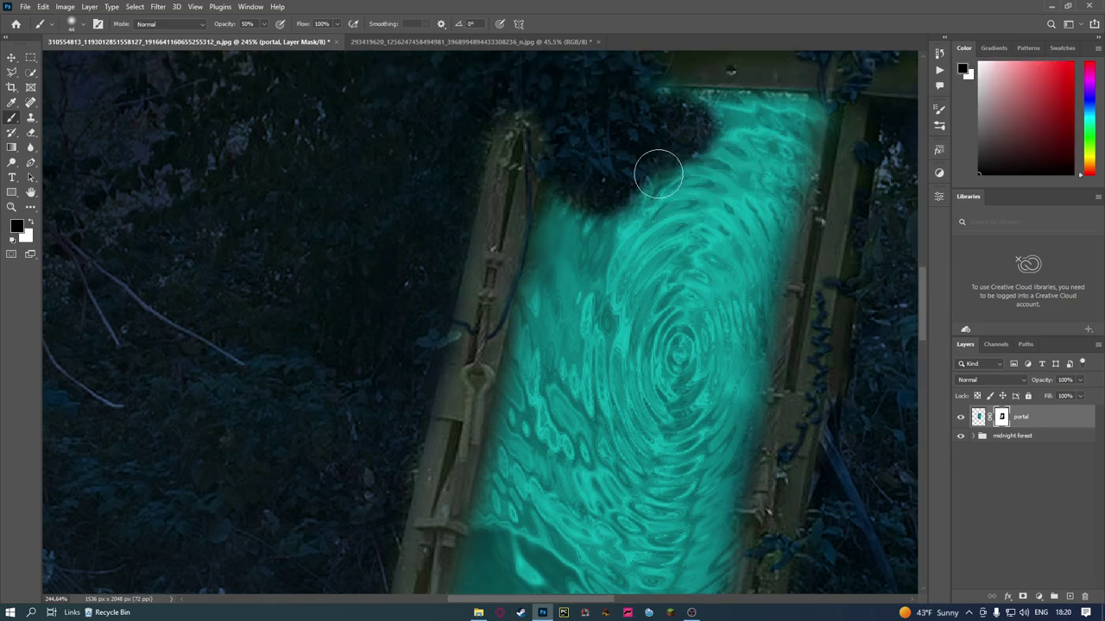
{"action": "mouse_move", "coordinate": [659, 167]}
{"action": "left_mouse_down"}
{"action": "mouse_move", "coordinate": [607, 172]}
{"action": "mouse_move", "coordinate": [654, 165]}
{"action": "mouse_move", "coordinate": [634, 182]}
{"action": "mouse_move", "coordinate": [687, 153]}
{"action": "mouse_move", "coordinate": [579, 202]}
{"action": "mouse_move", "coordinate": [630, 198]}
{"action": "mouse_move", "coordinate": [698, 130]}
{"action": "mouse_move", "coordinate": [670, 94]}
{"action": "mouse_move", "coordinate": [693, 94]}
{"action": "mouse_move", "coordinate": [644, 170]}
{"action": "mouse_move", "coordinate": [594, 189]}
{"action": "left_mouse_up"}
{"action": "key", "text": "x"}
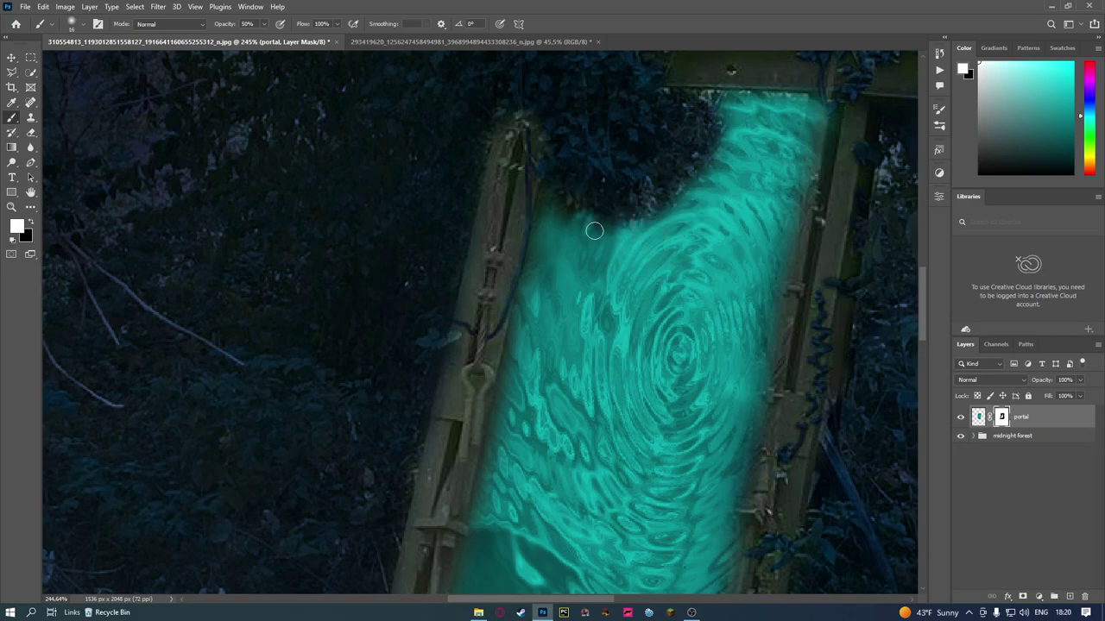
{"action": "left_click_drag", "start_coordinate": [599, 229], "coordinate": [562, 205]}
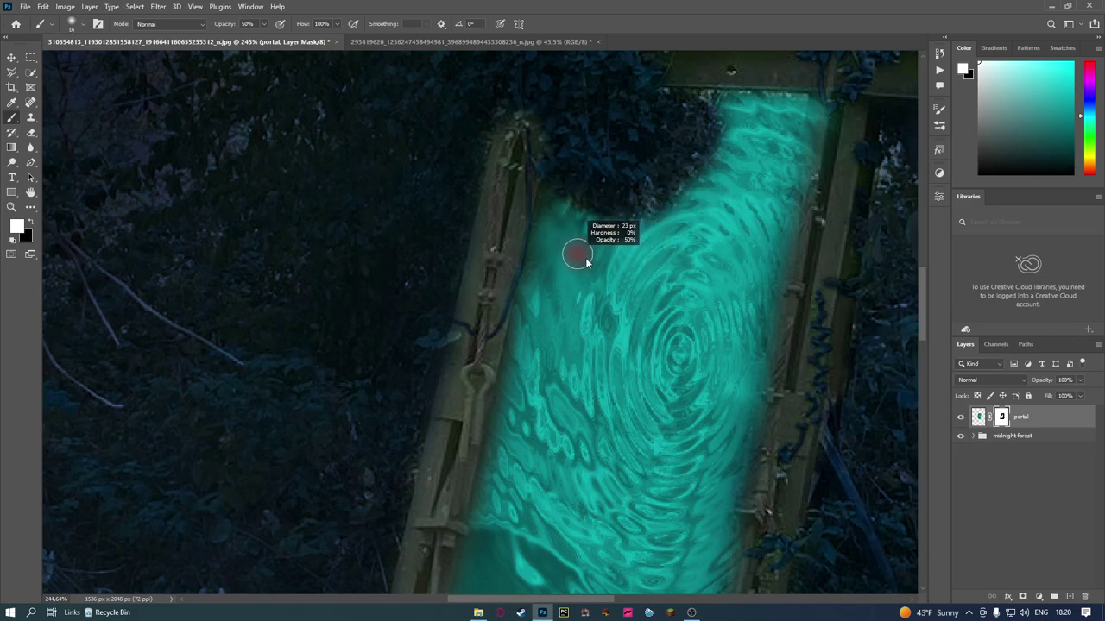
{"action": "key", "text": "bracketright"}
{"action": "mouse_move", "coordinate": [579, 253]}
{"action": "left_mouse_down"}
{"action": "mouse_move", "coordinate": [736, 142]}
{"action": "mouse_move", "coordinate": [734, 131]}
{"action": "left_mouse_up"}
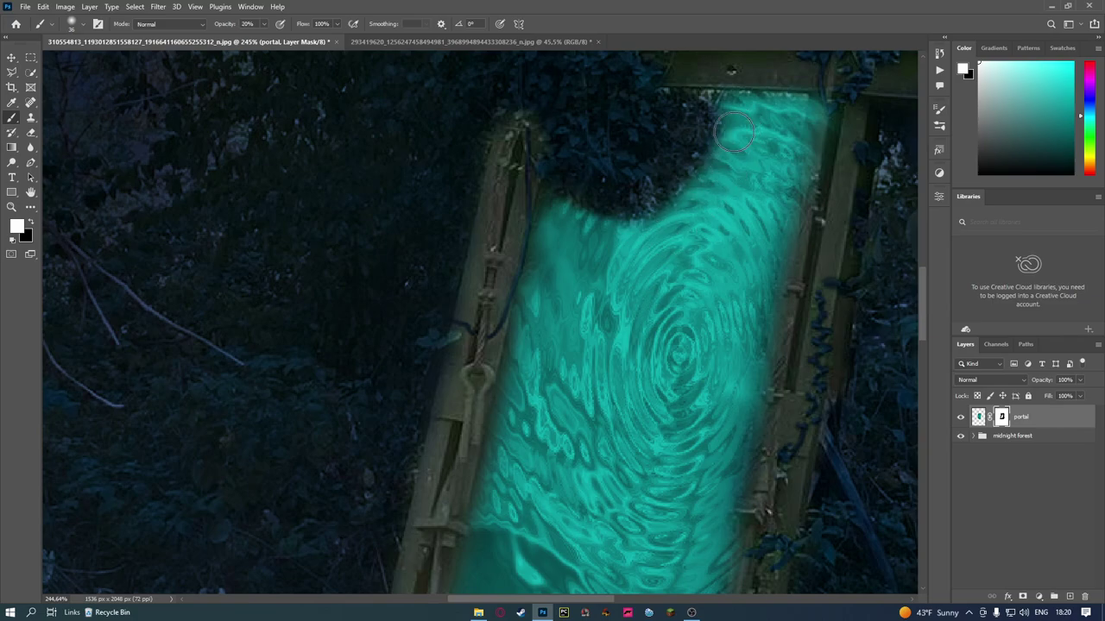
{"action": "key", "text": "bracketleft"}
{"action": "key", "text": "bracketleft"}
{"action": "key", "text": "bracketleft"}
Trim the portal's right edge and soften its bottom edge with a 50% black brush
{"action": "key", "text": "x"}
{"action": "key", "text": "bracketright"}
{"action": "key", "text": "bracketright"}
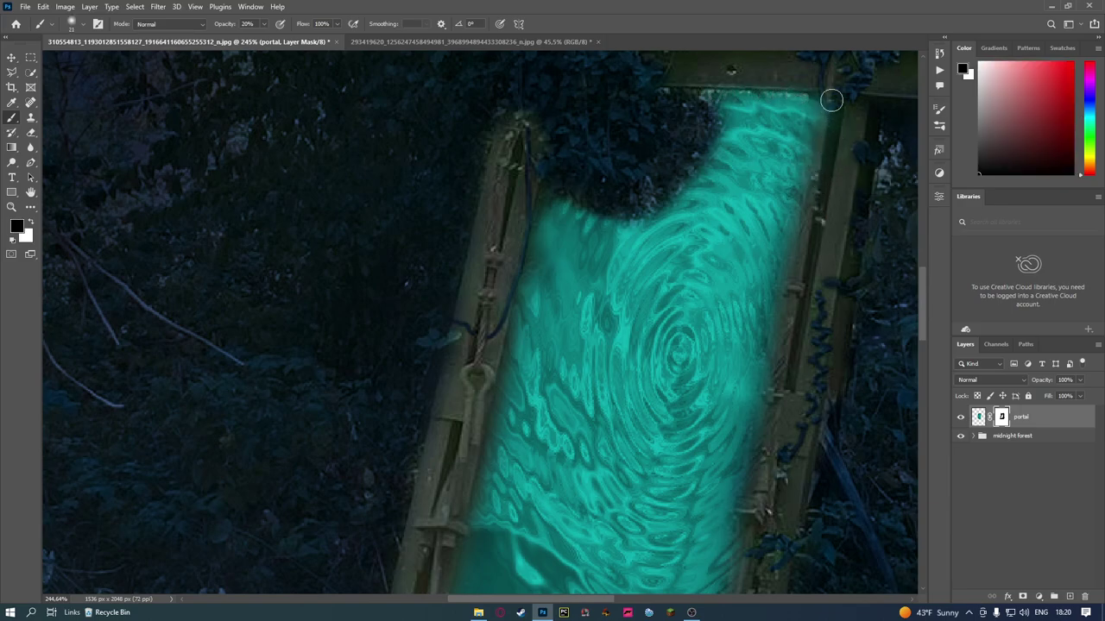
{"action": "mouse_move", "coordinate": [831, 101]}
{"action": "left_mouse_down"}
{"action": "mouse_move", "coordinate": [808, 187]}
{"action": "mouse_move", "coordinate": [818, 114]}
{"action": "mouse_move", "coordinate": [804, 190]}
{"action": "mouse_move", "coordinate": [817, 191]}
{"action": "mouse_move", "coordinate": [800, 251]}
{"action": "left_mouse_up"}
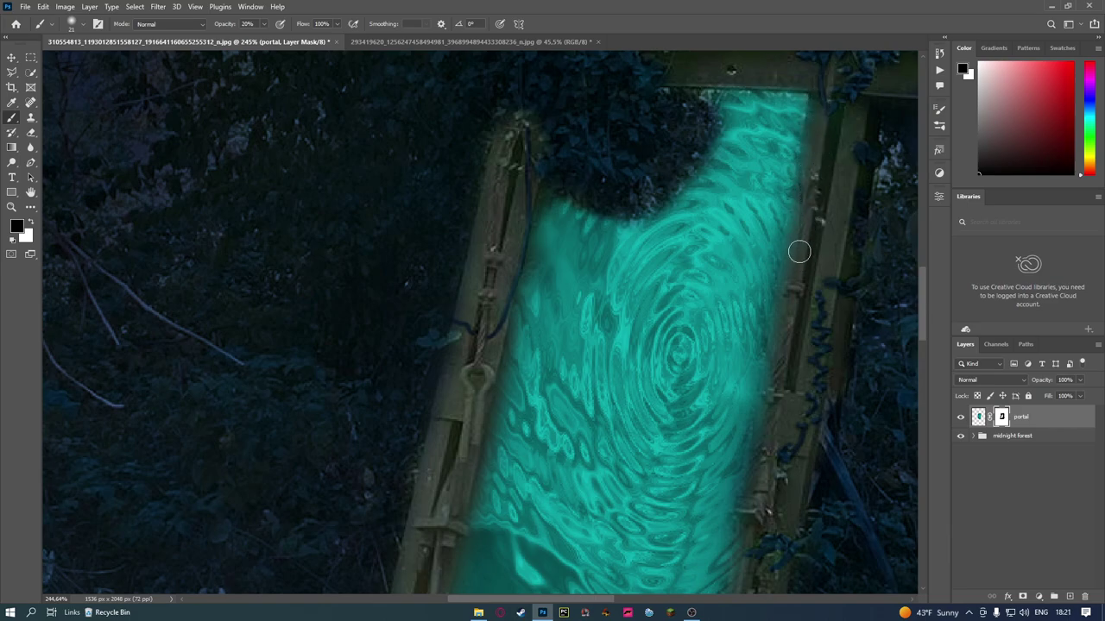
{"action": "scroll", "coordinate": [763, 265], "scroll_direction": "down", "scroll_amount": 5}
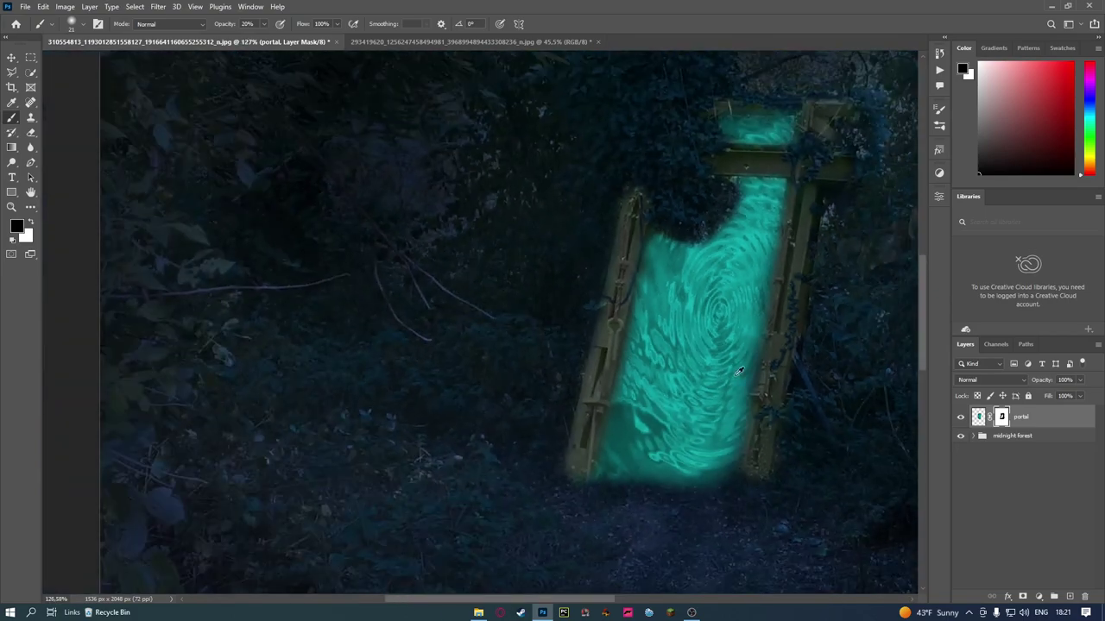
{"action": "key", "text": "x"}
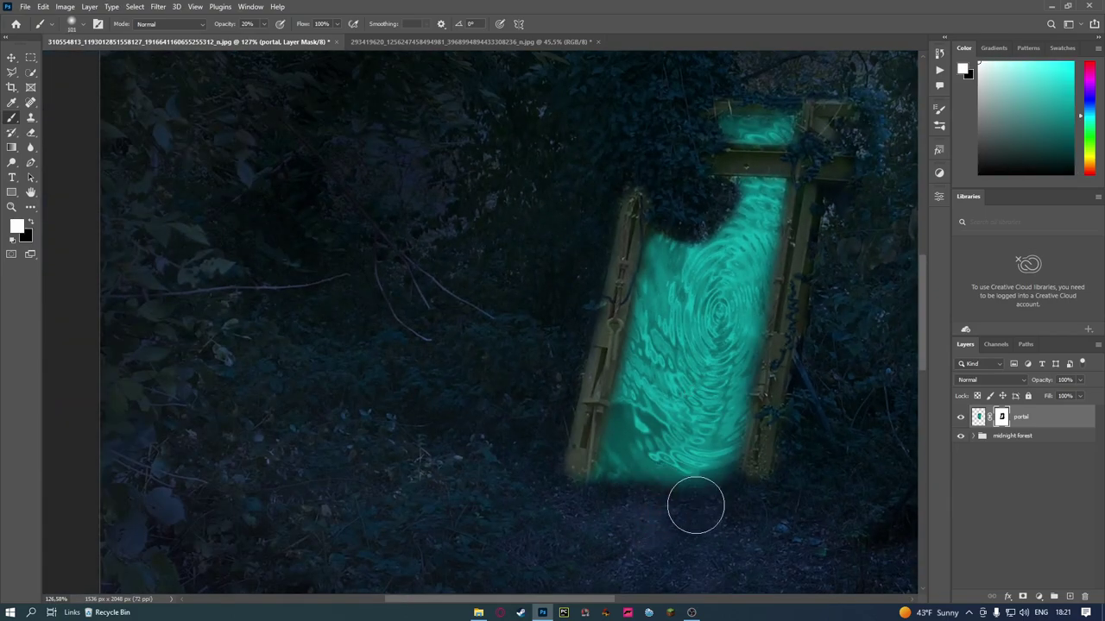
{"action": "key", "text": "5"}
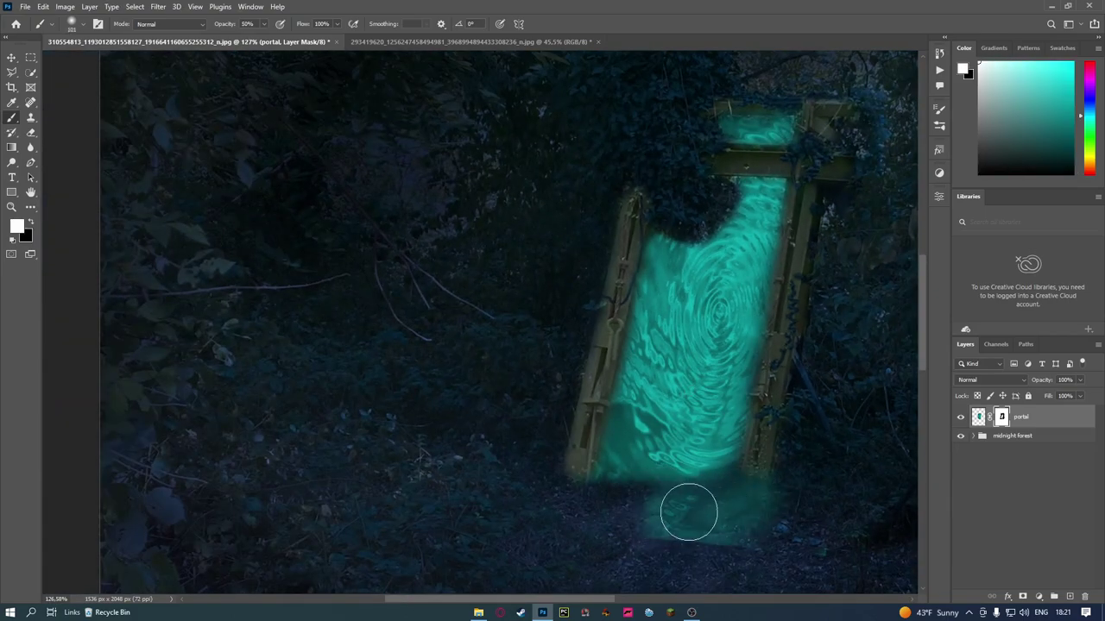
{"action": "key", "text": "x"}
{"action": "mouse_move", "coordinate": [689, 498]}
{"action": "left_mouse_down"}
{"action": "mouse_move", "coordinate": [730, 491]}
{"action": "mouse_move", "coordinate": [654, 509]}
{"action": "mouse_move", "coordinate": [585, 497]}
{"action": "mouse_move", "coordinate": [574, 456]}
{"action": "mouse_move", "coordinate": [631, 503]}
{"action": "mouse_move", "coordinate": [750, 506]}
{"action": "mouse_move", "coordinate": [711, 498]}
{"action": "left_mouse_up"}
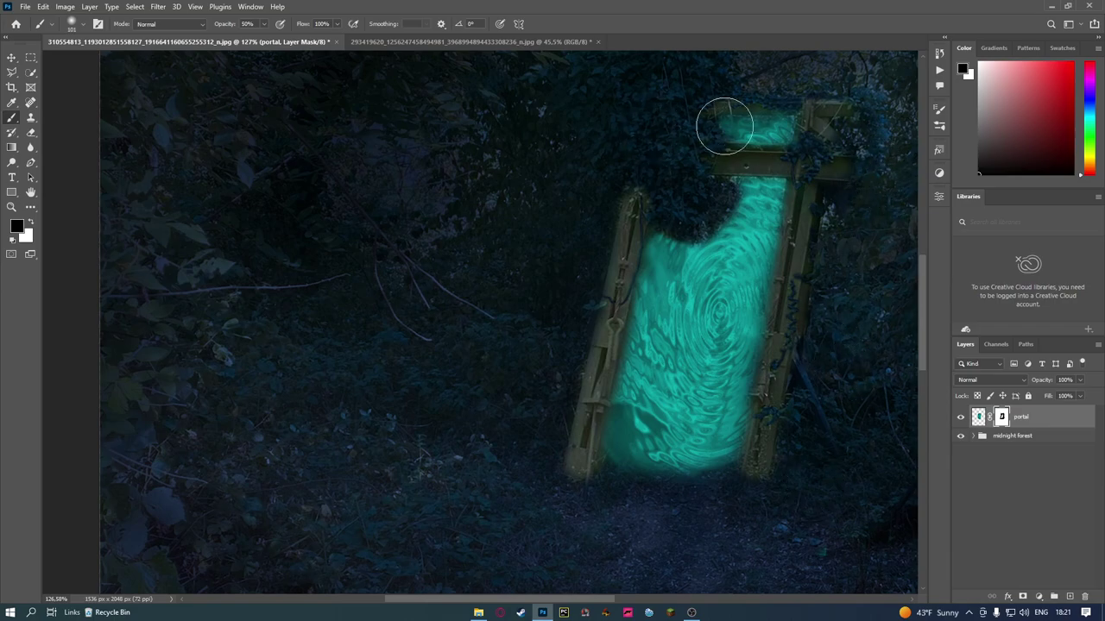
With a tiny white brush, reveal glow in the gate's upper opening beside the foliage
{"action": "scroll", "coordinate": [673, 125], "scroll_direction": "up", "scroll_amount": 3}
{"action": "mouse_move", "coordinate": [716, 129]}
{"action": "left_mouse_down"}
{"action": "mouse_move", "coordinate": [727, 106]}
{"action": "mouse_move", "coordinate": [717, 140]}
{"action": "left_mouse_up"}
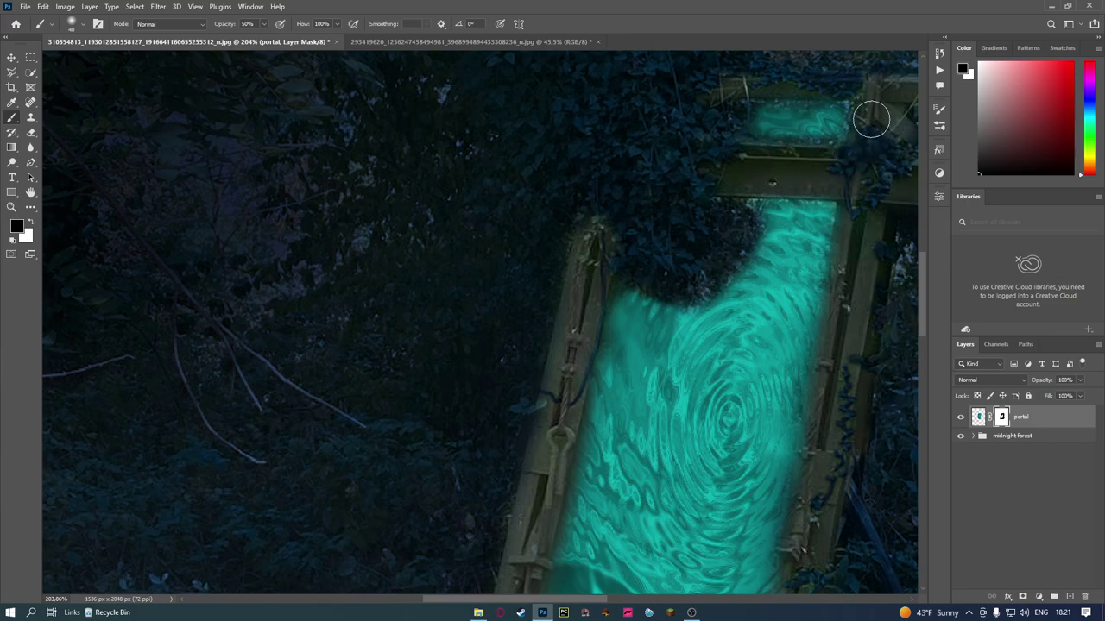
{"action": "key", "text": "x"}
{"action": "left_click_drag", "start_coordinate": [861, 107], "coordinate": [822, 135]}
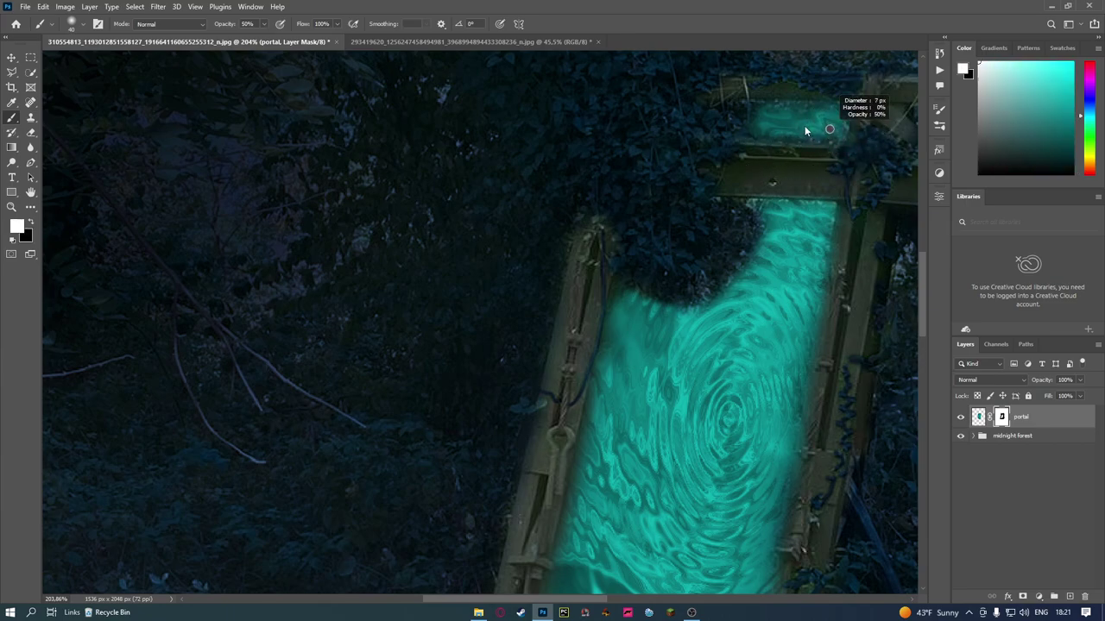
{"action": "mouse_move", "coordinate": [822, 134]}
{"action": "left_mouse_down"}
{"action": "mouse_move", "coordinate": [769, 135]}
{"action": "mouse_move", "coordinate": [841, 109]}
{"action": "left_mouse_up"}
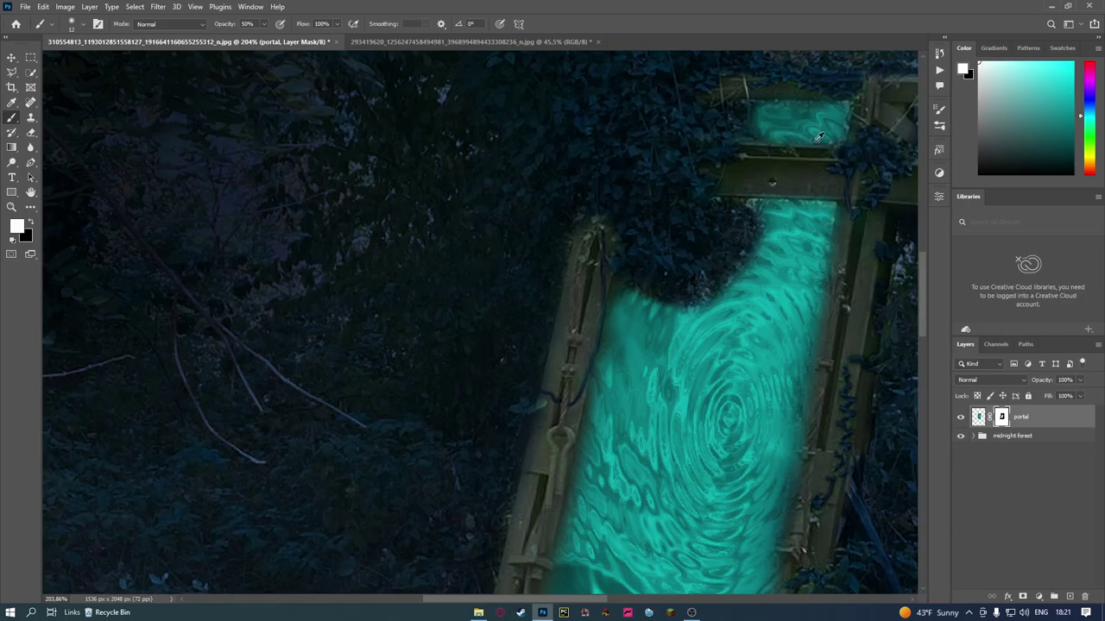
{"action": "scroll", "coordinate": [818, 137], "scroll_direction": "down", "scroll_amount": 3}
{"action": "scroll", "coordinate": [803, 190], "scroll_direction": "up", "scroll_amount": 1}
{"action": "scroll", "coordinate": [789, 250], "scroll_direction": "up", "scroll_amount": 3}
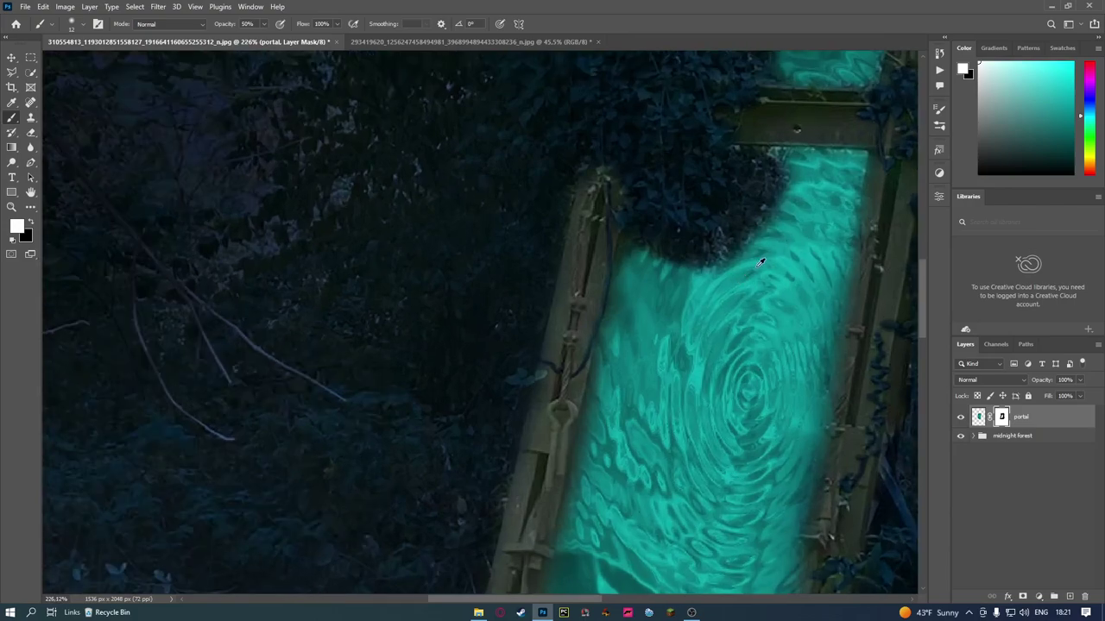
{"action": "mouse_move", "coordinate": [777, 250]}
{"action": "left_mouse_down"}
{"action": "mouse_move", "coordinate": [705, 292]}
{"action": "mouse_move", "coordinate": [678, 251]}
{"action": "mouse_move", "coordinate": [656, 259]}
{"action": "mouse_move", "coordinate": [777, 216]}
{"action": "mouse_move", "coordinate": [800, 197]}
{"action": "mouse_move", "coordinate": [786, 172]}
{"action": "mouse_move", "coordinate": [764, 224]}
{"action": "mouse_move", "coordinate": [788, 208]}
{"action": "left_mouse_up"}
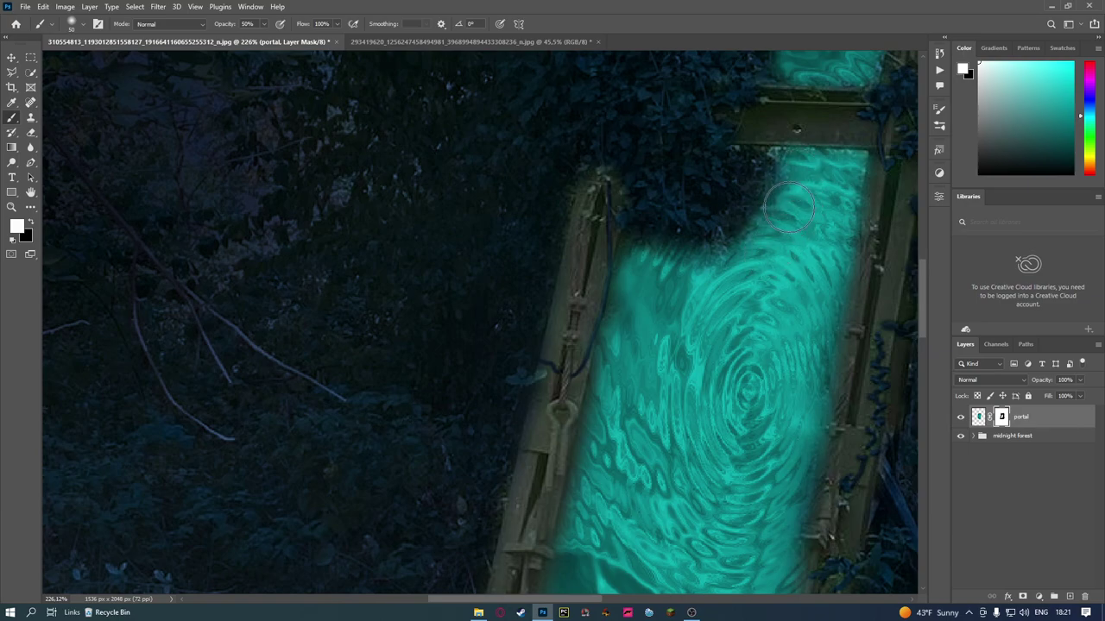
{"action": "scroll", "coordinate": [789, 224], "scroll_direction": "down", "scroll_amount": 4}
{"action": "scroll", "coordinate": [794, 302], "scroll_direction": "down", "scroll_amount": 3}
Soften the portal's bottom edge with a 70 px black brush
{"action": "scroll", "coordinate": [802, 377], "scroll_direction": "down", "scroll_amount": 2}
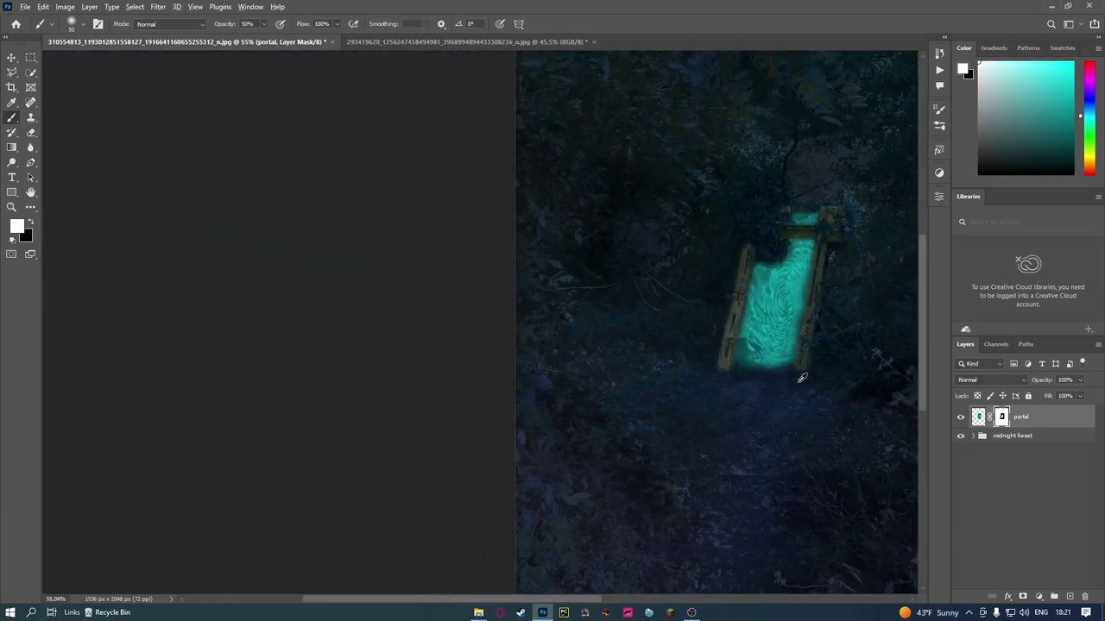
{"action": "scroll", "coordinate": [802, 377], "scroll_direction": "up", "scroll_amount": 3}
{"action": "right_click", "coordinate": [696, 371]}
{"action": "right_click", "coordinate": [671, 369], "text": "alt"}
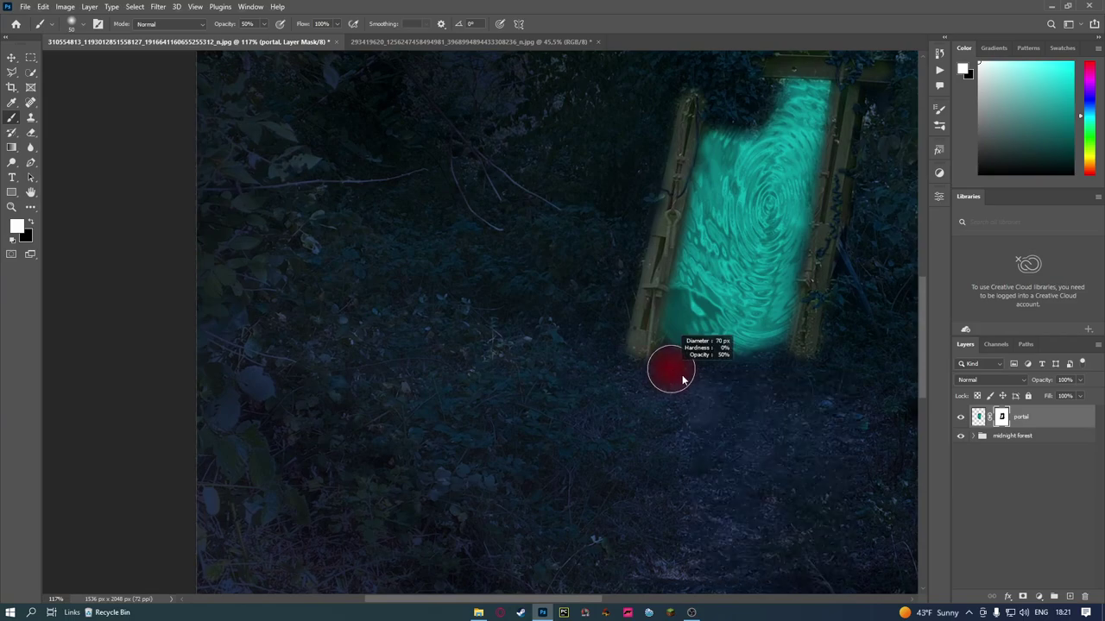
{"action": "key", "text": "x"}
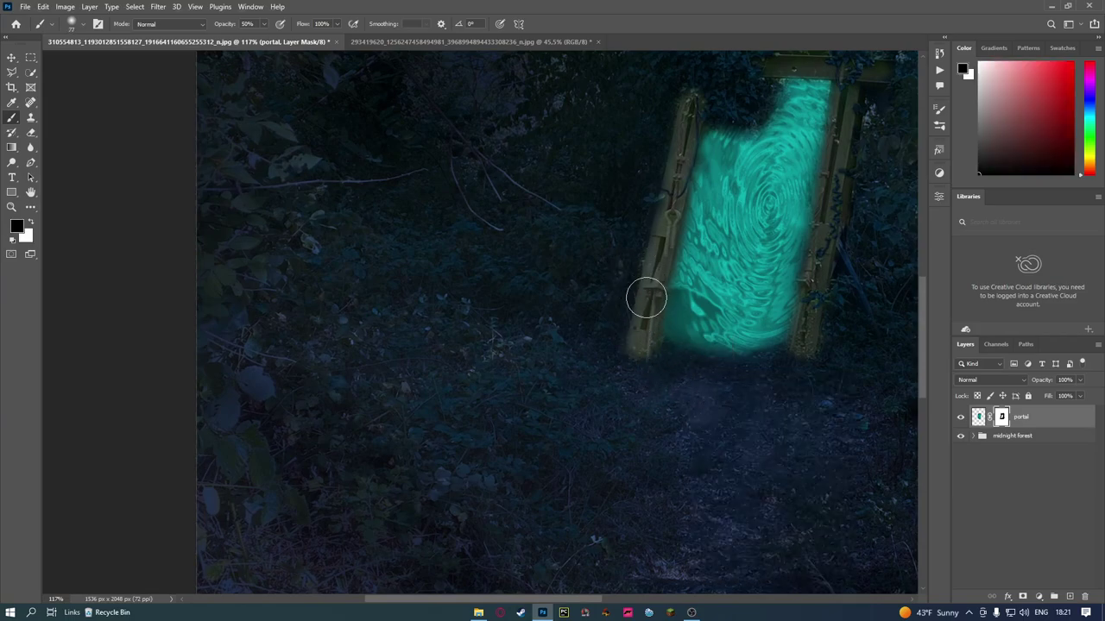
{"action": "left_click_drag", "start_coordinate": [742, 377], "coordinate": [792, 340]}
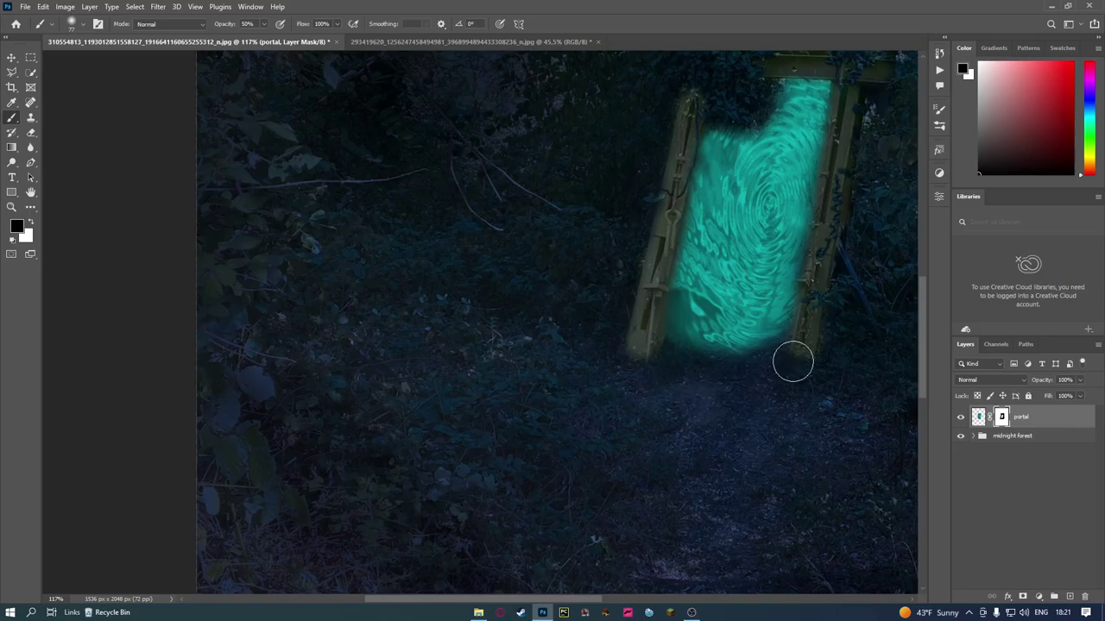
Reveal more portal glow under the gate's top beam with a smaller white brush
{"action": "scroll", "coordinate": [793, 360], "scroll_direction": "up", "scroll_amount": 1}
{"action": "scroll", "coordinate": [833, 288], "scroll_direction": "up", "scroll_amount": 1}
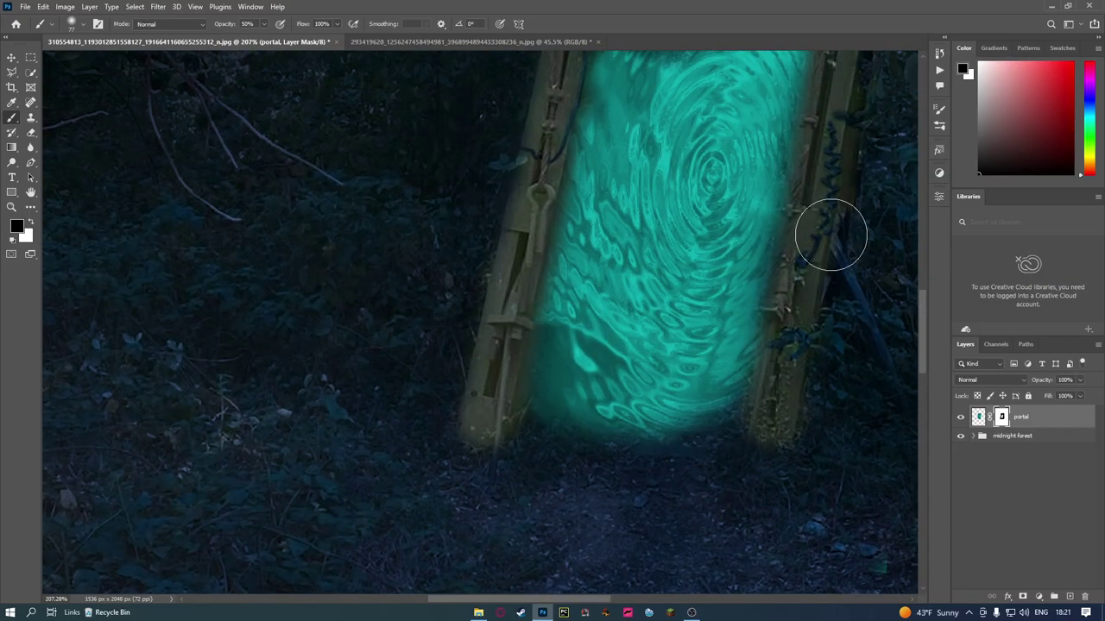
{"action": "scroll", "coordinate": [820, 229], "scroll_direction": "up", "scroll_amount": 2}
{"action": "scroll", "coordinate": [829, 220], "scroll_direction": "up", "scroll_amount": 2}
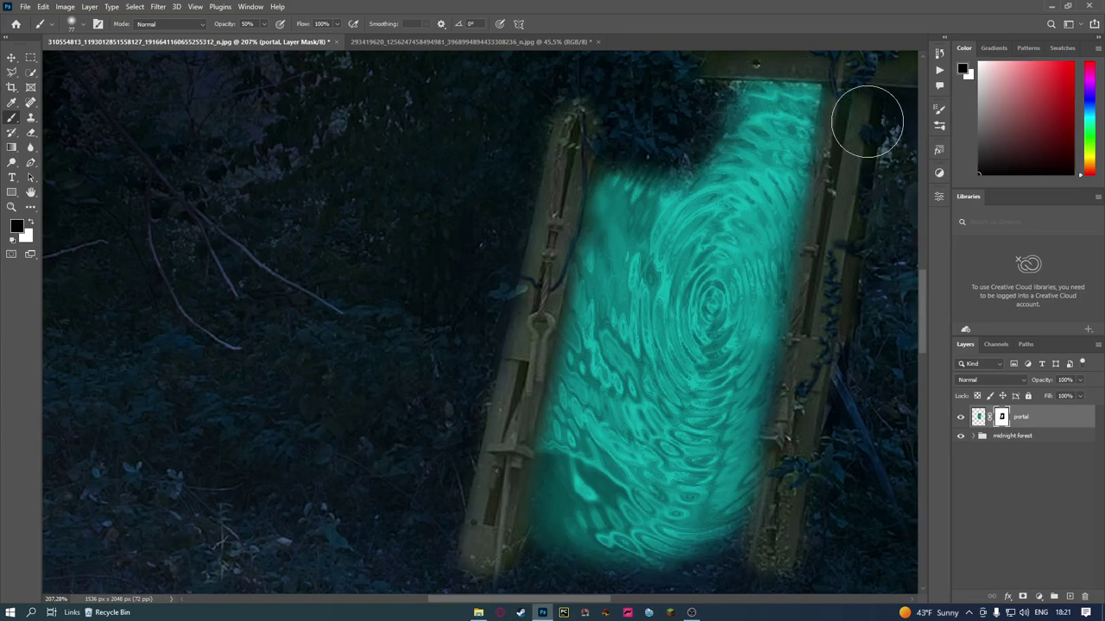
{"action": "scroll", "coordinate": [866, 119], "scroll_direction": "up", "scroll_amount": 1}
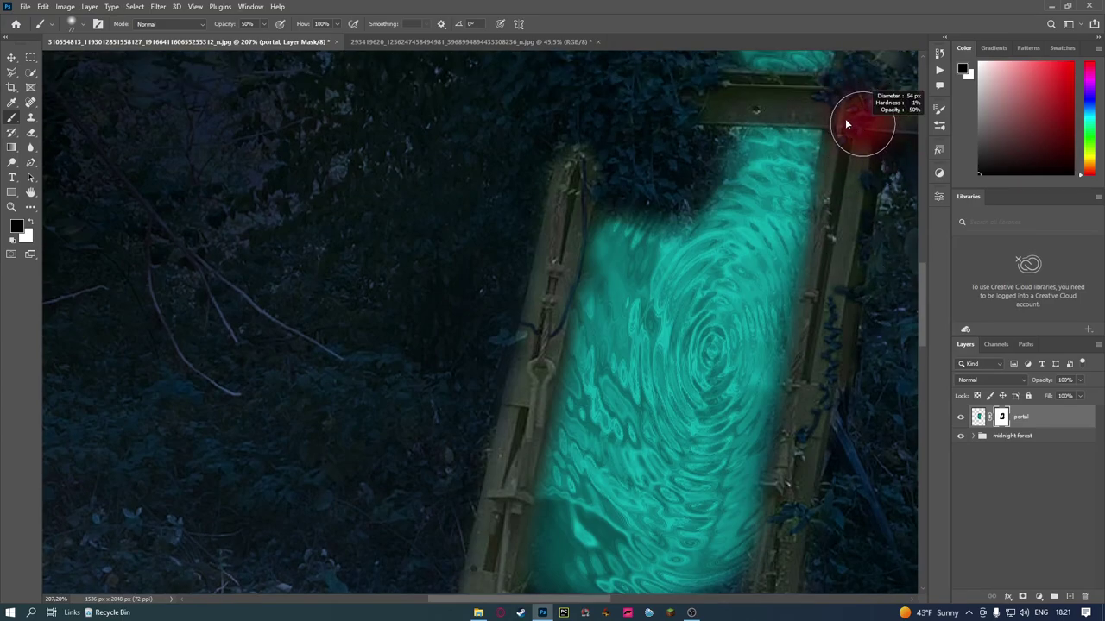
{"action": "key", "text": "x"}
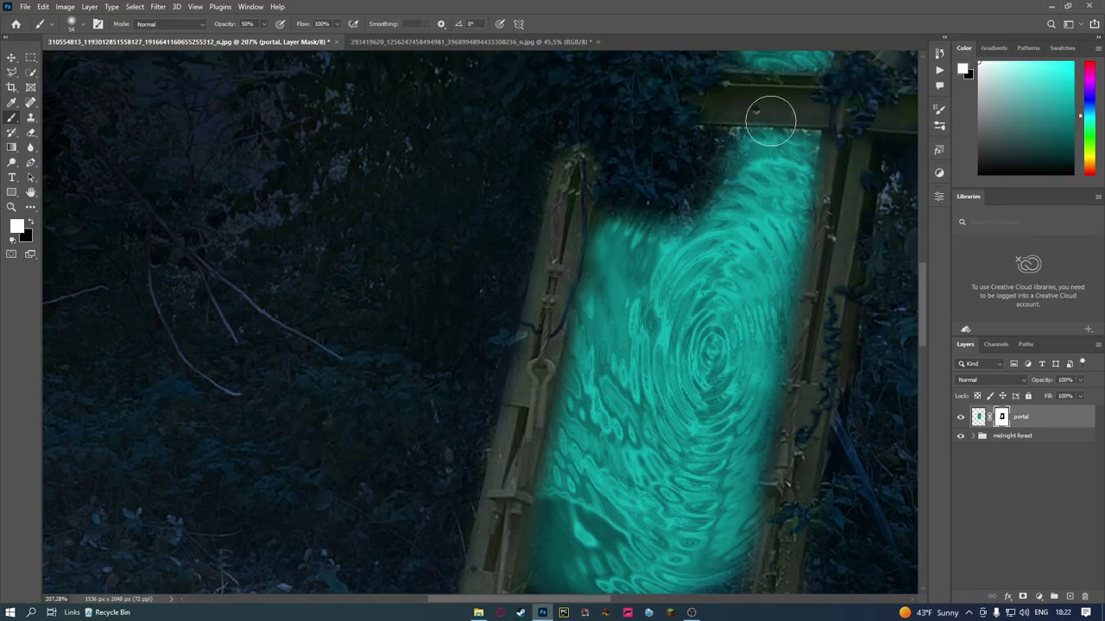
{"action": "right_click", "coordinate": [801, 153], "text": "alt"}
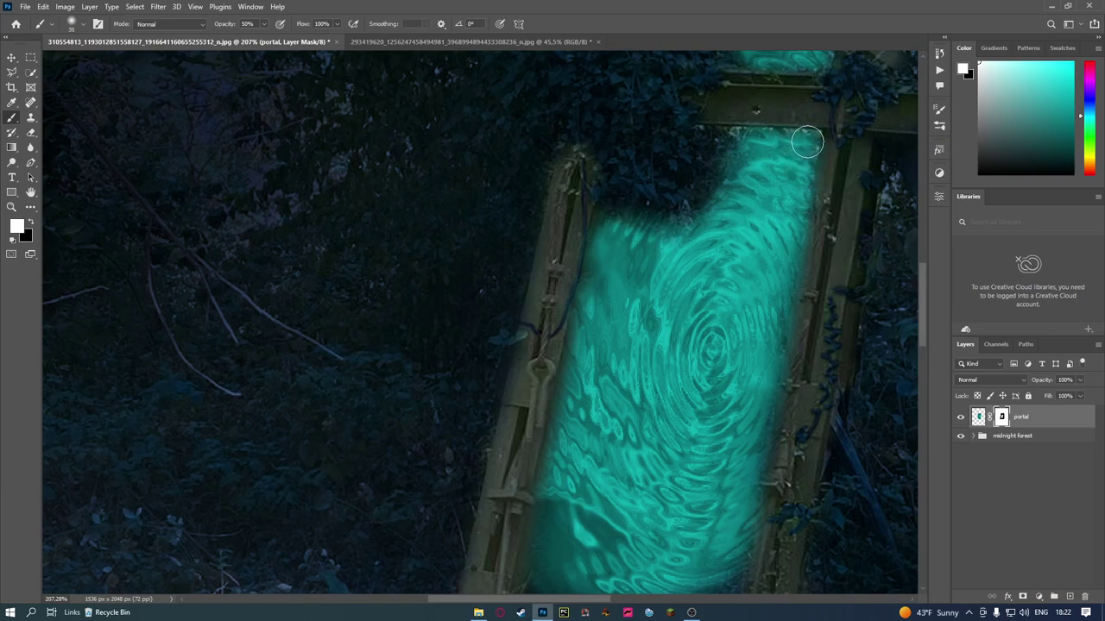
{"action": "right_click", "coordinate": [788, 153], "text": "alt"}
{"action": "right_click", "coordinate": [802, 141], "text": "alt"}
{"action": "mouse_move", "coordinate": [814, 135]}
{"action": "left_mouse_down"}
{"action": "mouse_move", "coordinate": [763, 140]}
{"action": "mouse_move", "coordinate": [725, 200]}
{"action": "left_mouse_up"}
Zoom around to review the portal fitted inside the gate frame
{"action": "scroll", "coordinate": [725, 200], "scroll_direction": "down", "scroll_amount": 5}
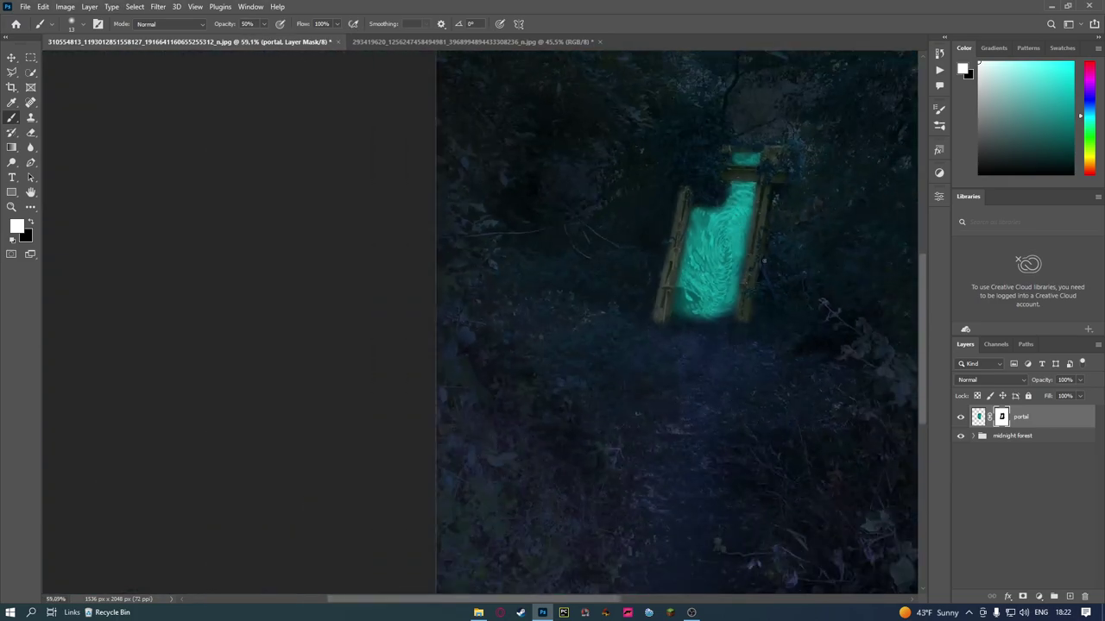
{"action": "scroll", "coordinate": [763, 259], "scroll_direction": "up", "scroll_amount": 3}
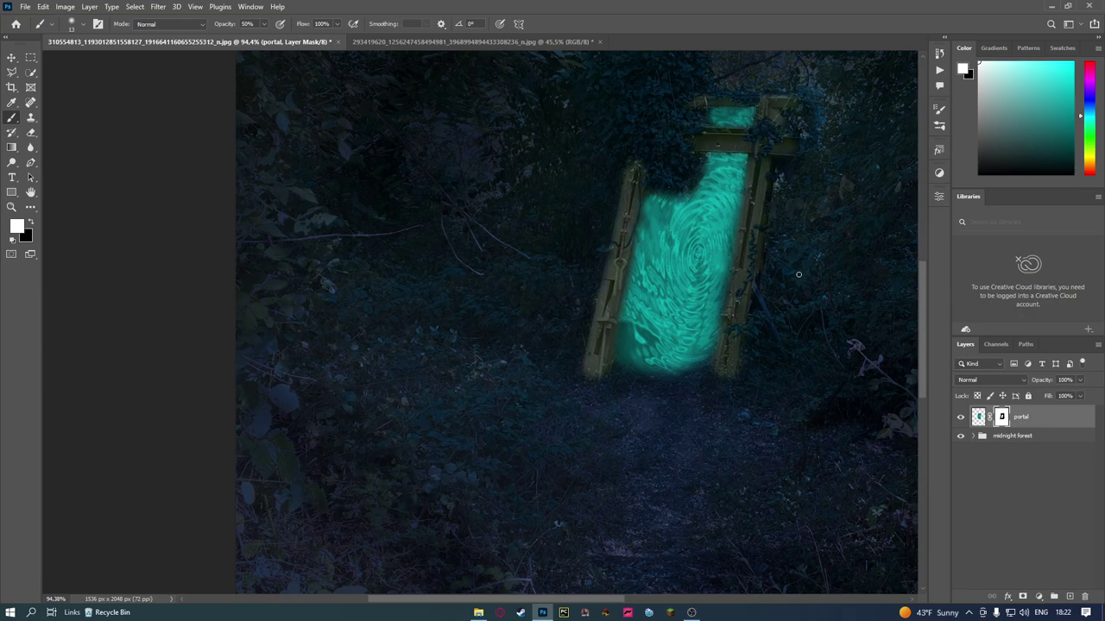
{"action": "scroll", "coordinate": [699, 200], "scroll_direction": "down", "scroll_amount": 1}
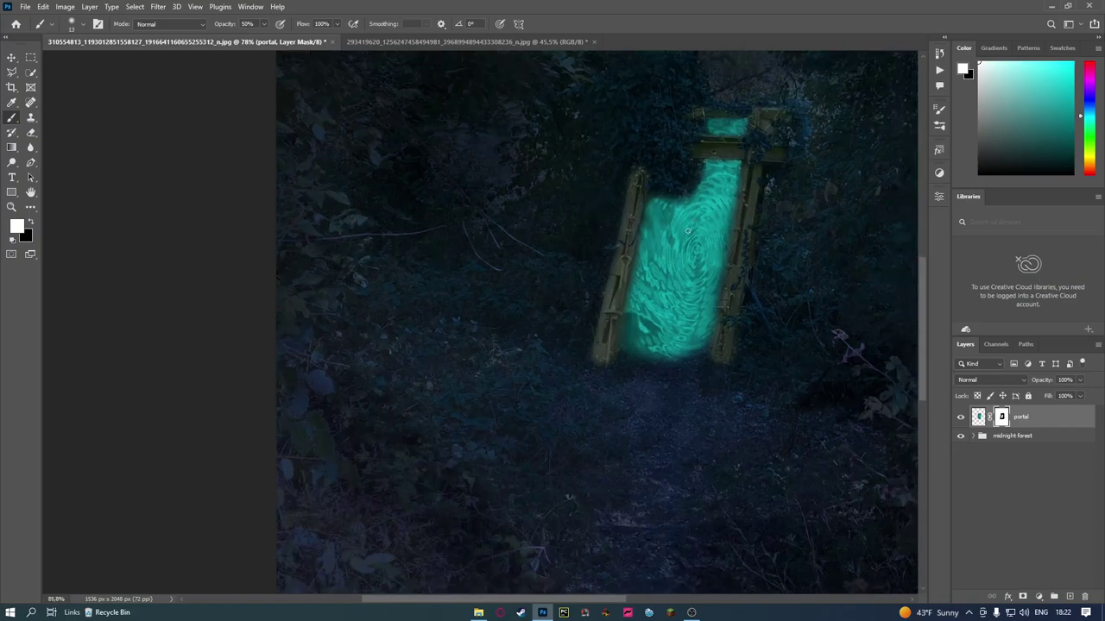
{"action": "scroll", "coordinate": [699, 200], "scroll_direction": "down", "scroll_amount": 1}
{"action": "scroll", "coordinate": [699, 200], "scroll_direction": "down", "scroll_amount": 1}
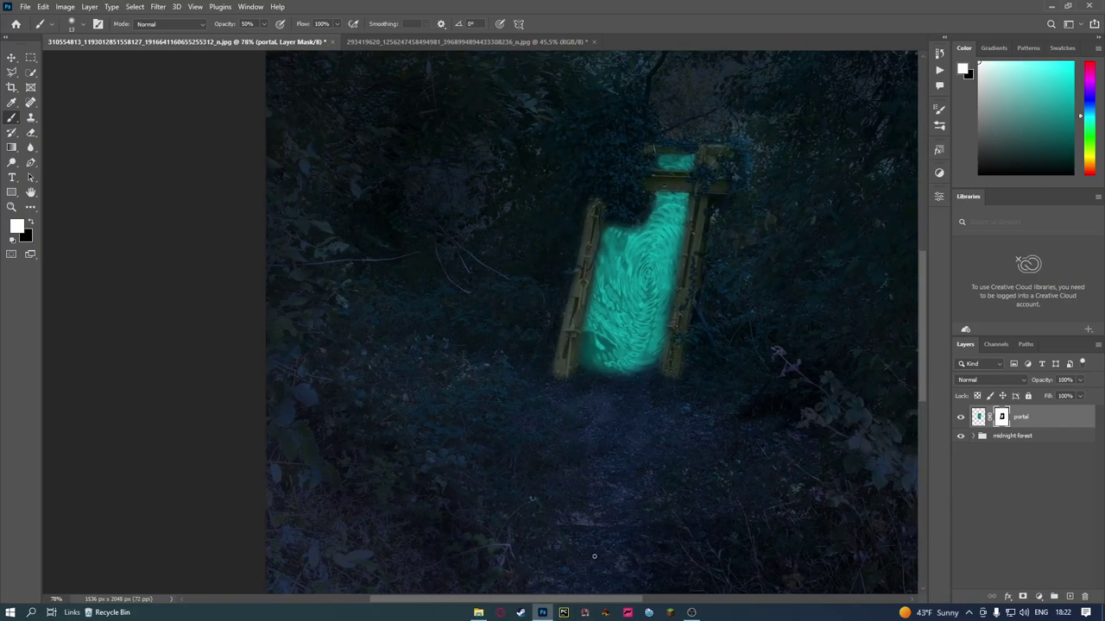
{"action": "scroll", "coordinate": [599, 526], "scroll_direction": "down", "scroll_amount": 2}
{"action": "scroll", "coordinate": [713, 346], "scroll_direction": "up", "scroll_amount": 1}
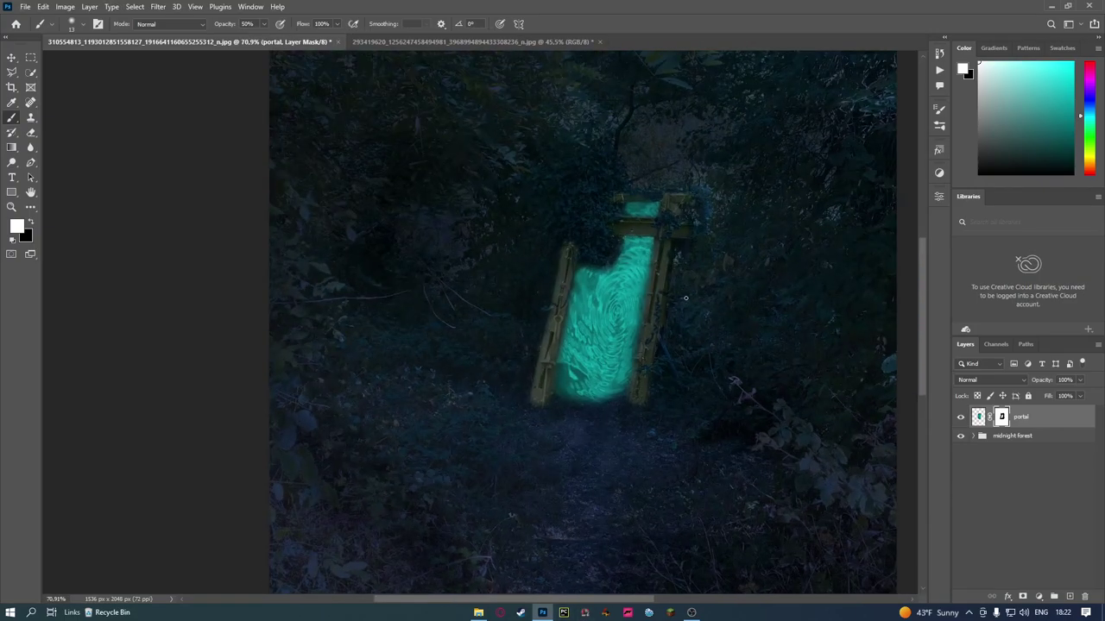
Create a new empty layer named bubble above the portal
{"action": "left_click", "coordinate": [1042, 449]}
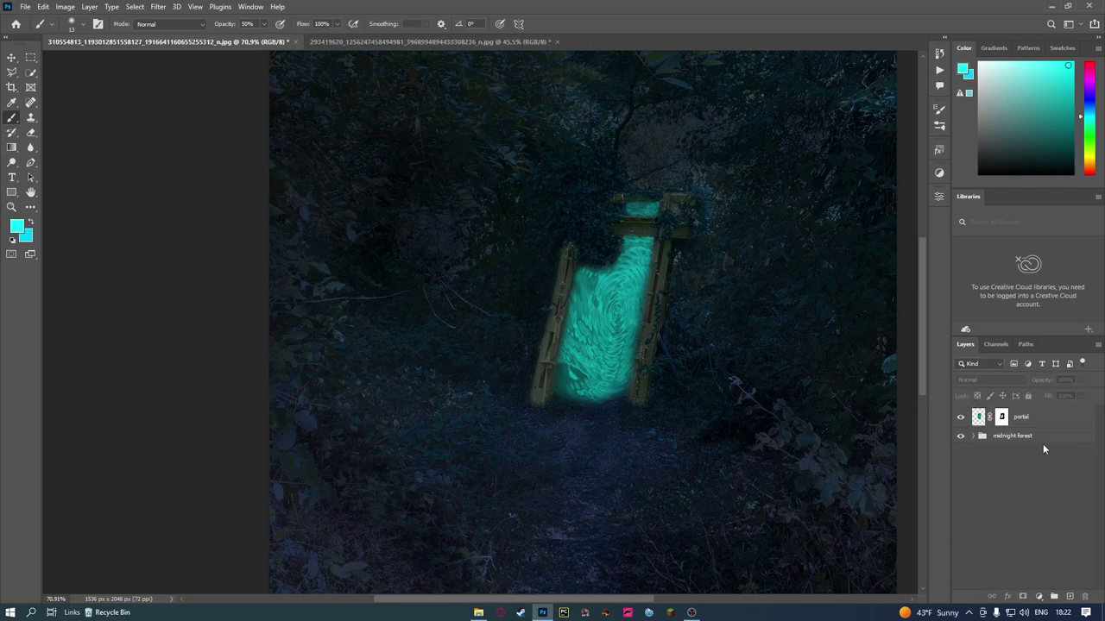
{"action": "left_click", "coordinate": [1058, 417]}
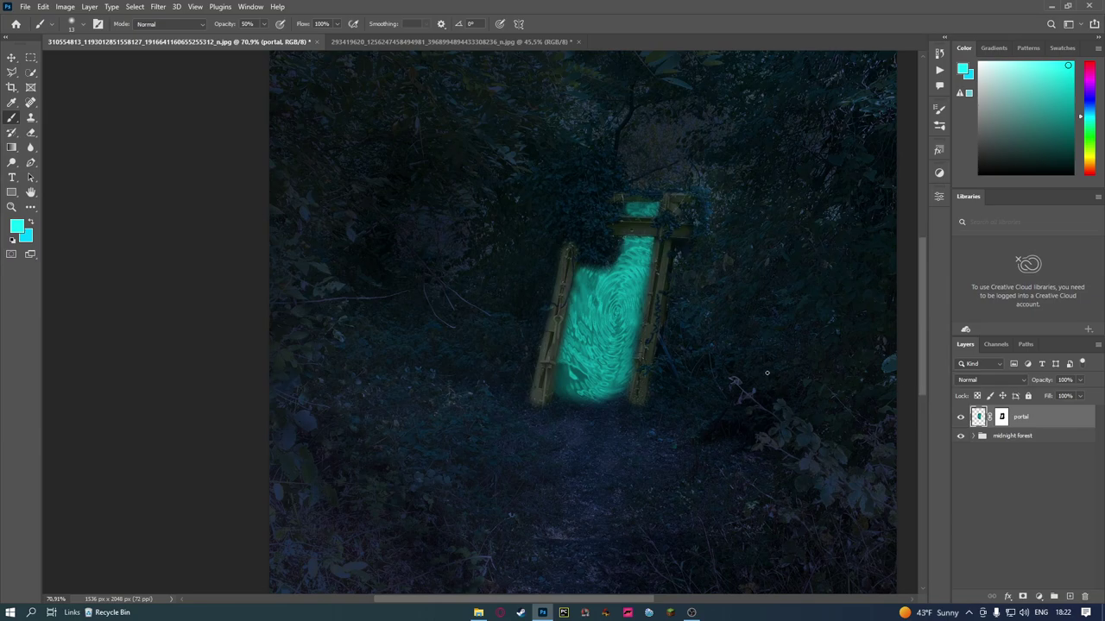
{"action": "key", "text": "ctrl+shift+n"}
{"action": "type", "text": "bubb"}
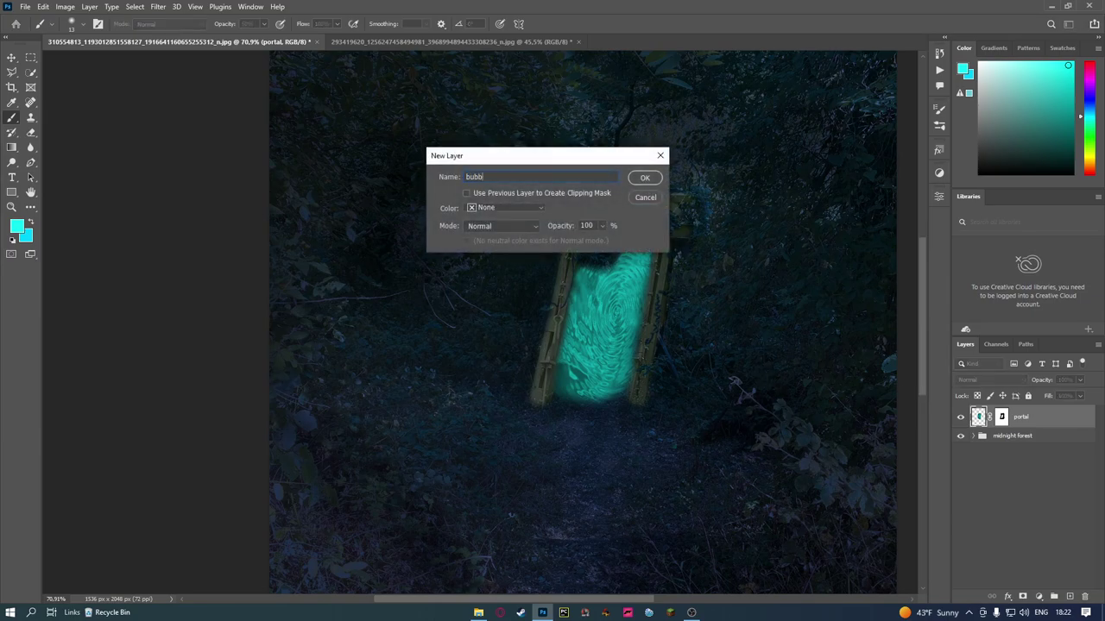
{"action": "type", "text": "e"}
{"action": "key", "text": "Return"}
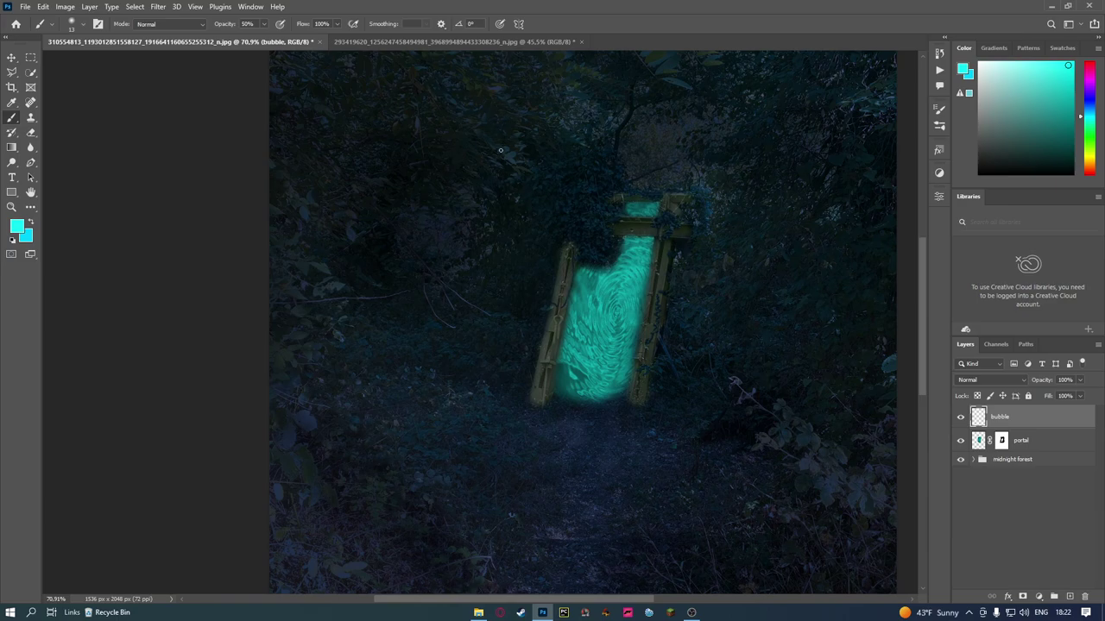
Set a soft 21 px brush to Size Jitter 100%, Scatter 1000%, Spacing 167%
{"action": "left_click", "coordinate": [939, 111]}
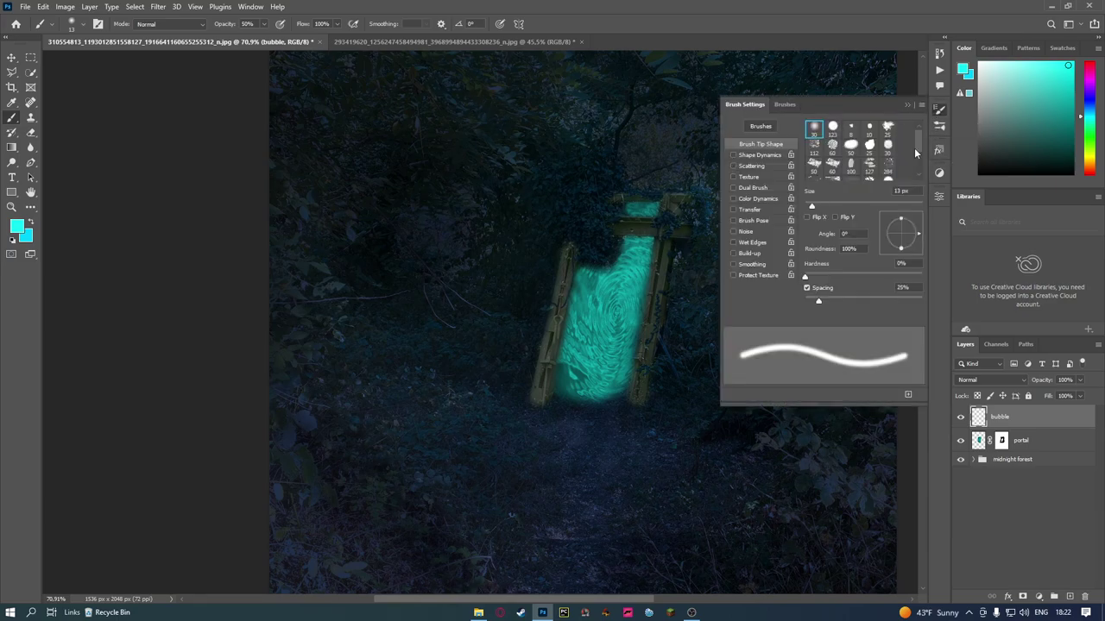
{"action": "scroll", "coordinate": [888, 153], "scroll_direction": "down", "scroll_amount": 2}
{"action": "left_click", "coordinate": [851, 170]}
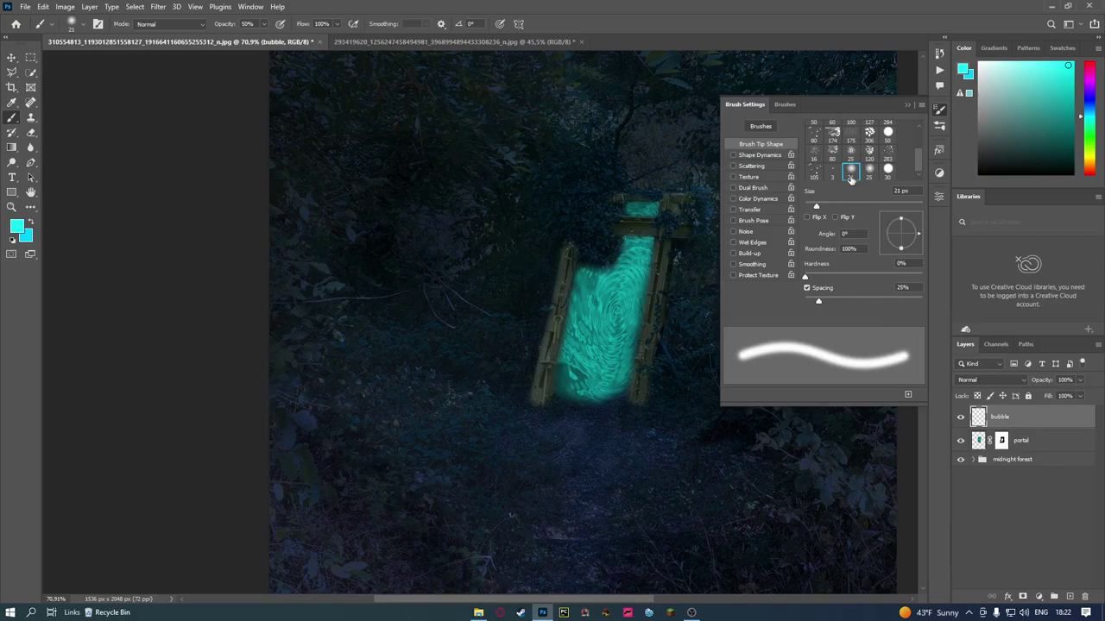
{"action": "left_click", "coordinate": [744, 155]}
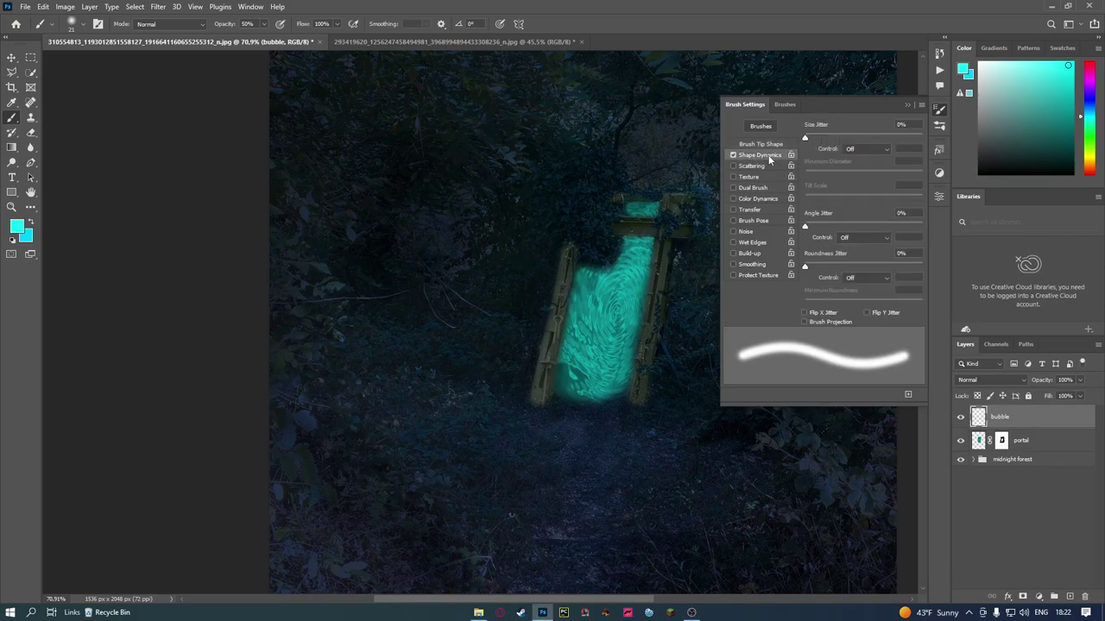
{"action": "left_click_drag", "start_coordinate": [806, 139], "coordinate": [930, 143]}
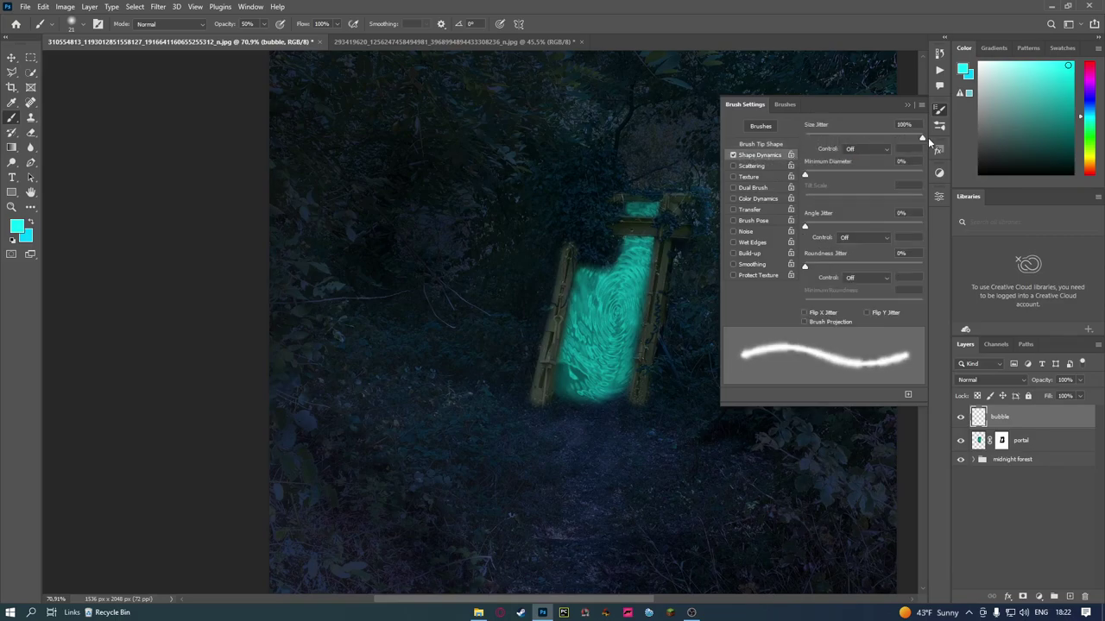
{"action": "left_click", "coordinate": [749, 167]}
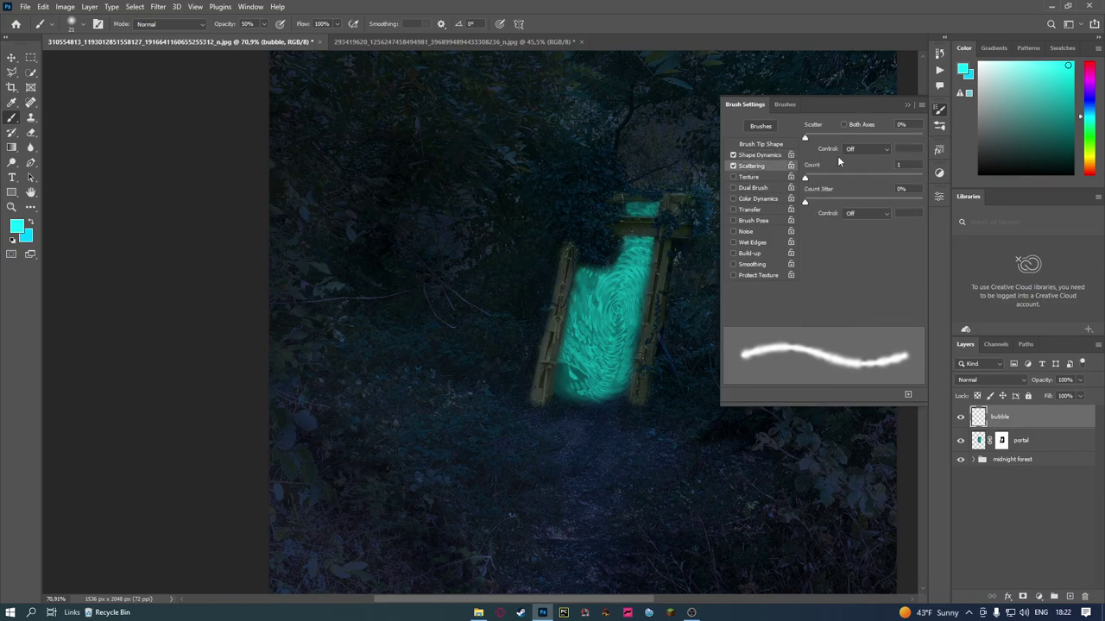
{"action": "left_click_drag", "start_coordinate": [805, 139], "coordinate": [929, 142]}
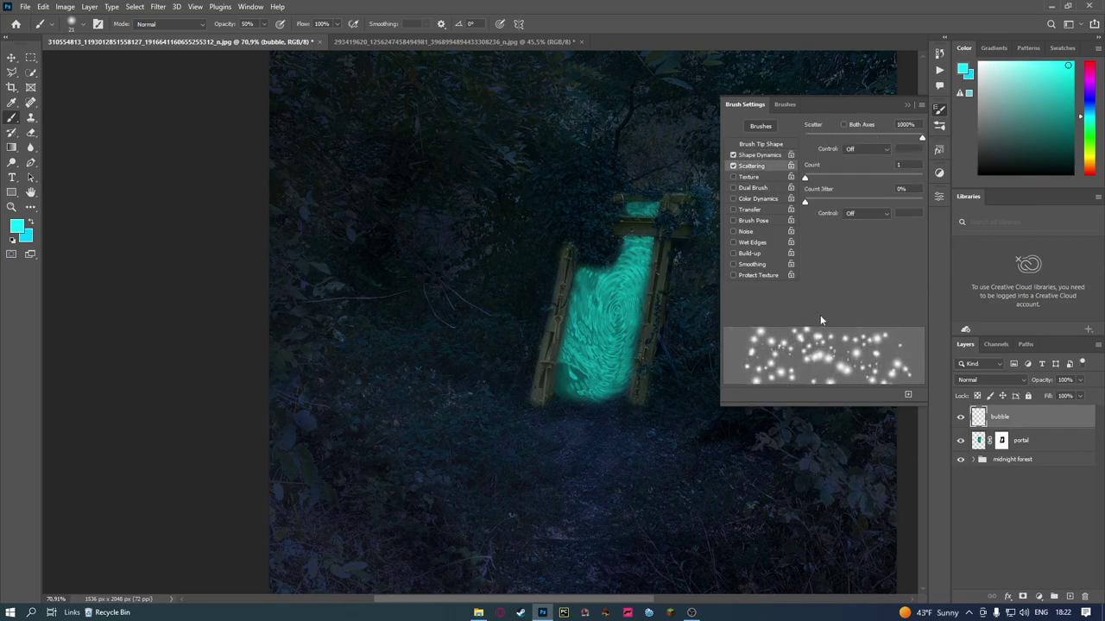
{"action": "left_click", "coordinate": [758, 144]}
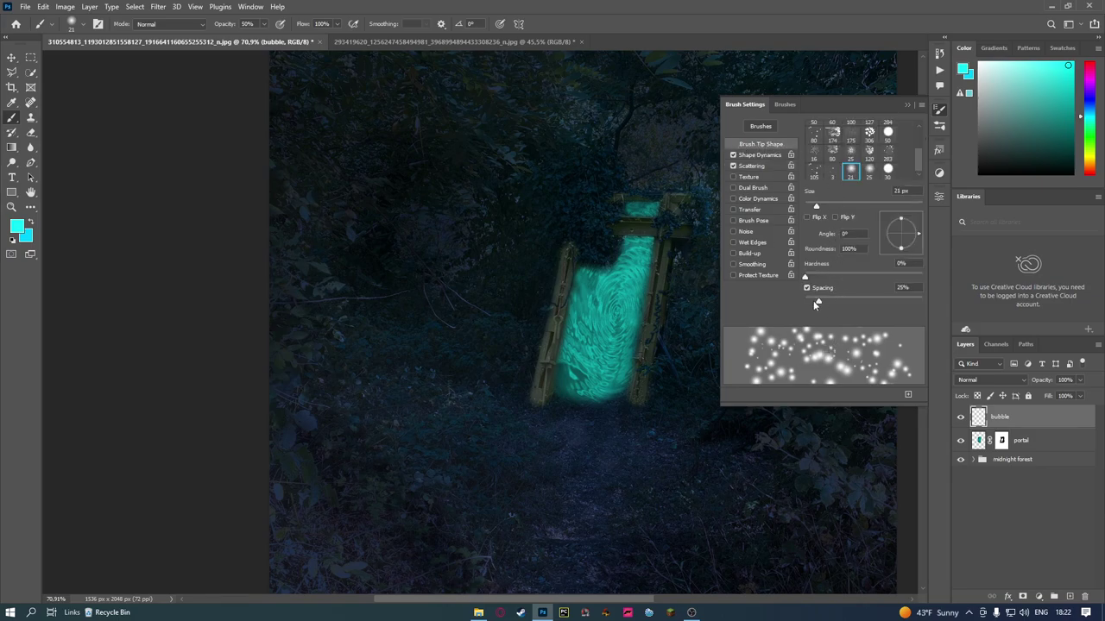
{"action": "left_click_drag", "start_coordinate": [818, 304], "coordinate": [883, 304]}
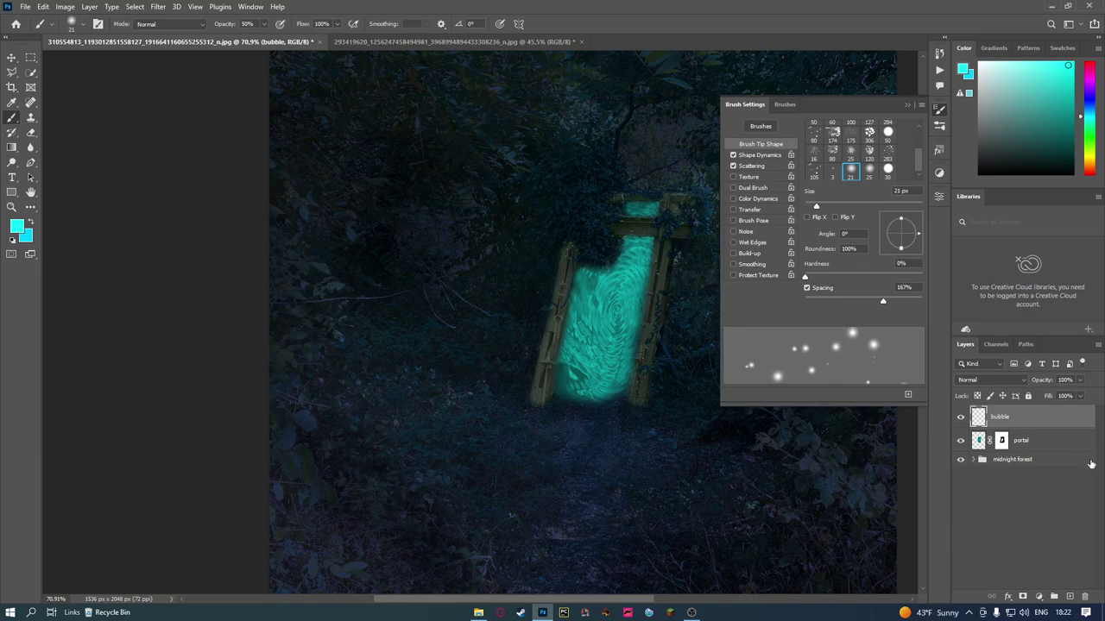
{"action": "left_click", "coordinate": [1076, 487]}
{"action": "left_click", "coordinate": [939, 109]}
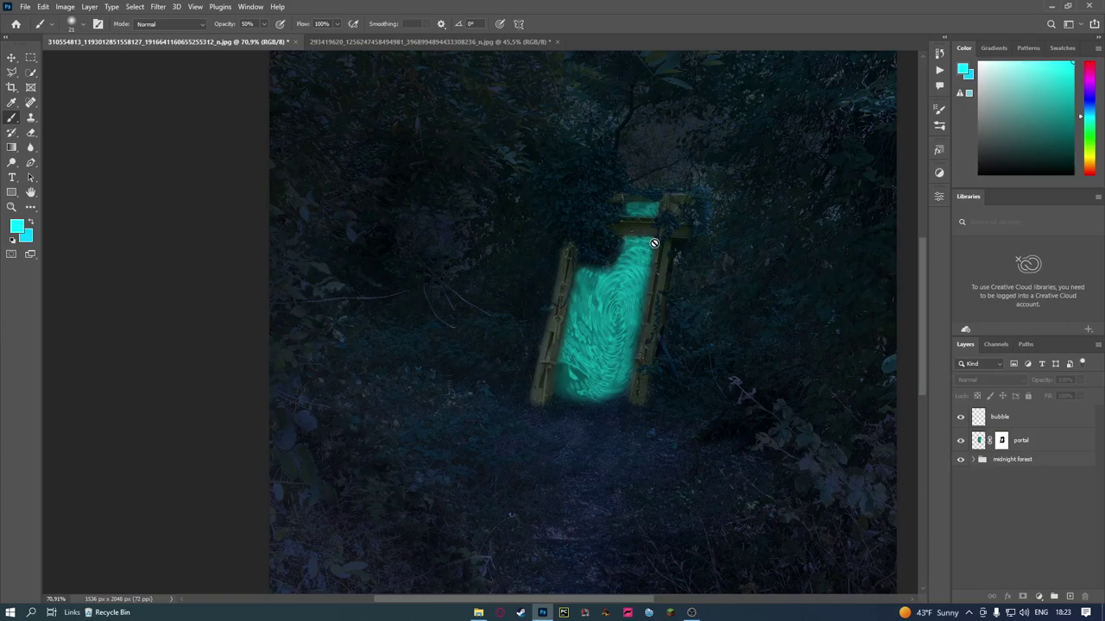
On the bubble layer, spray teal glowing specks above the gate and around the portal
{"action": "left_click", "coordinate": [997, 417]}
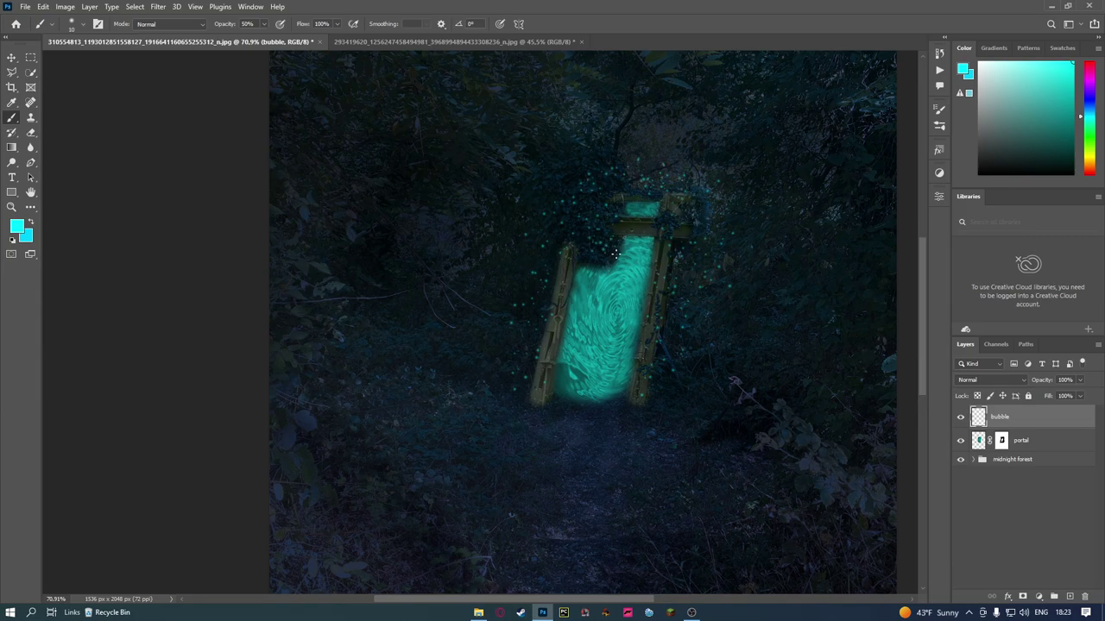
{"action": "scroll", "coordinate": [609, 255], "scroll_direction": "up", "scroll_amount": 2}
{"action": "scroll", "coordinate": [600, 263], "scroll_direction": "up", "scroll_amount": 2}
{"action": "scroll", "coordinate": [587, 271], "scroll_direction": "up", "scroll_amount": 2}
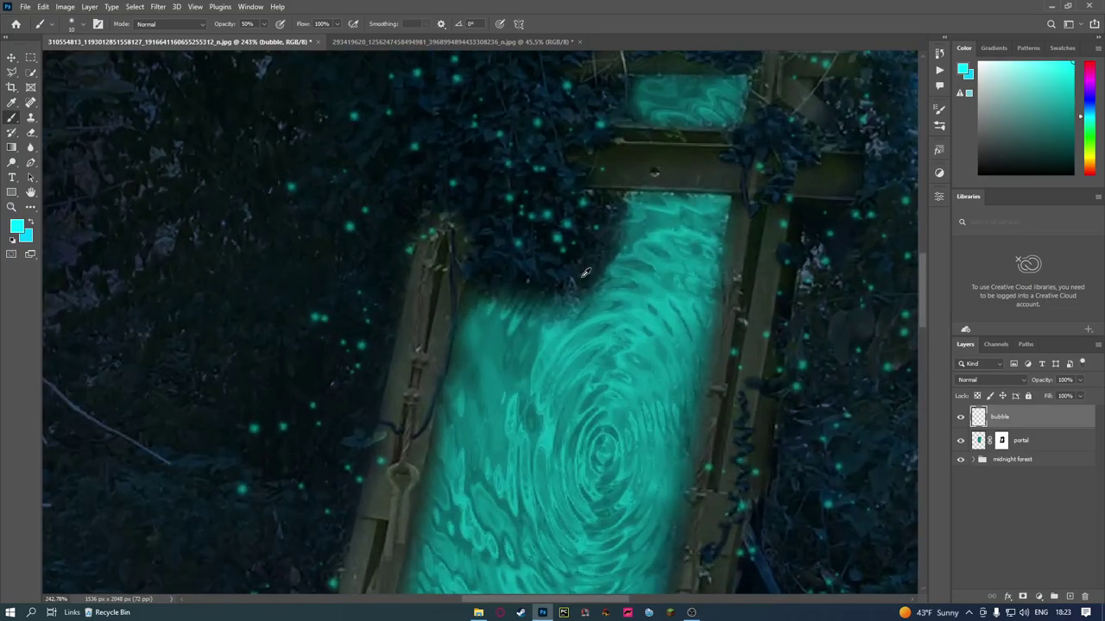
{"action": "scroll", "coordinate": [467, 298], "scroll_direction": "down", "scroll_amount": 3}
{"action": "scroll", "coordinate": [651, 260], "scroll_direction": "down", "scroll_amount": 3}
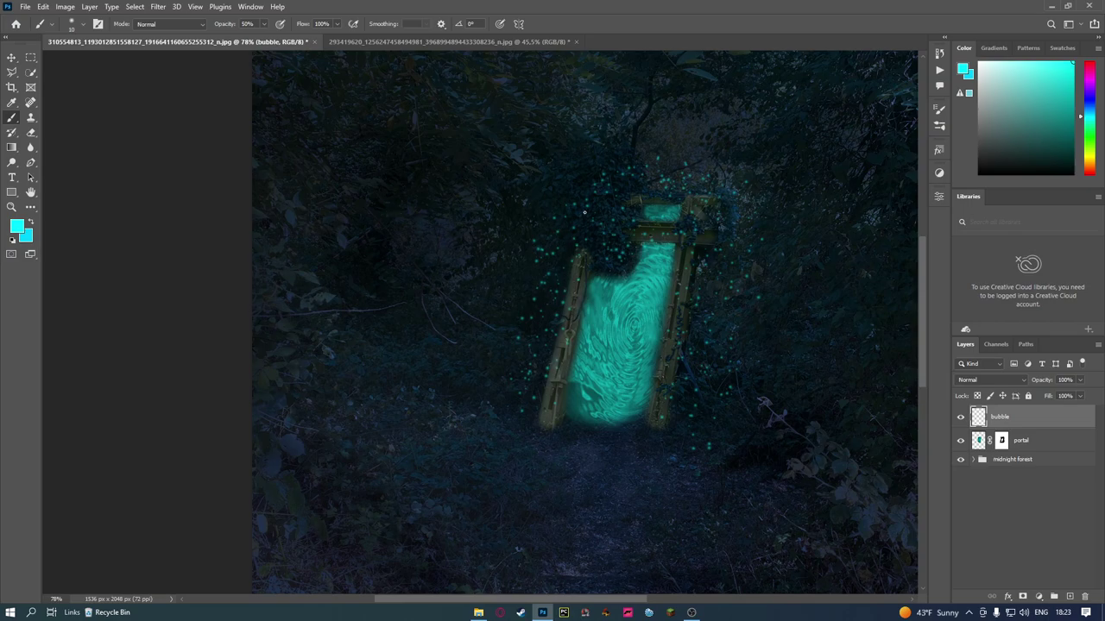
Add a cyan Color Dodge Outer Glow to the bubble layer: 100% opacity, 4% spread, 250 px size
{"action": "scroll", "coordinate": [794, 220], "scroll_direction": "down", "scroll_amount": 1}
{"action": "scroll", "coordinate": [769, 233], "scroll_direction": "down", "scroll_amount": 3}
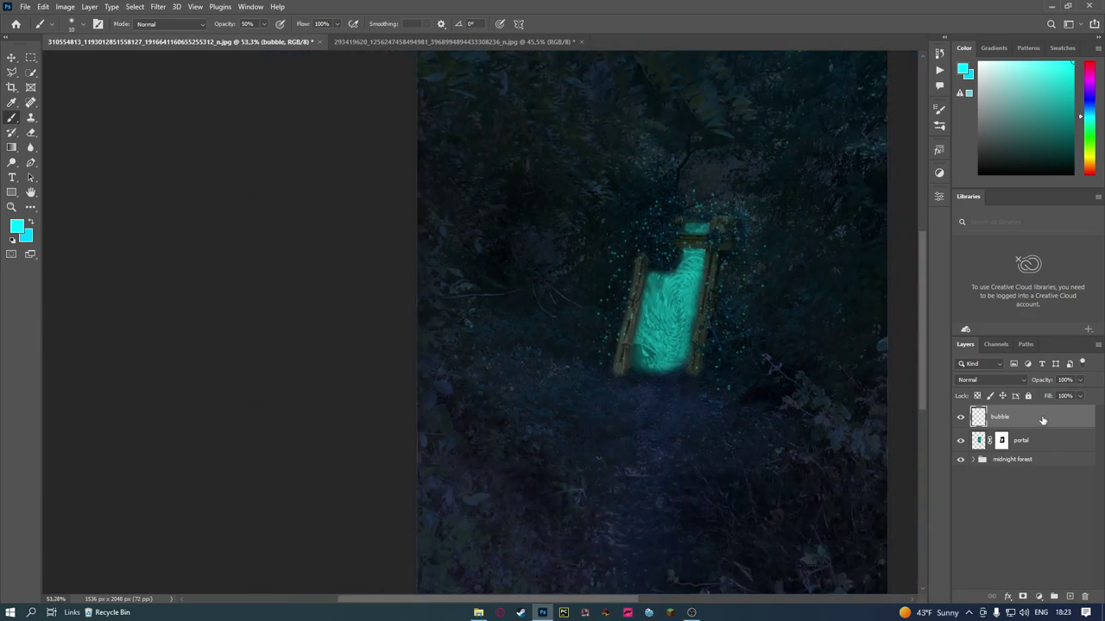
{"action": "double_click", "coordinate": [1042, 421]}
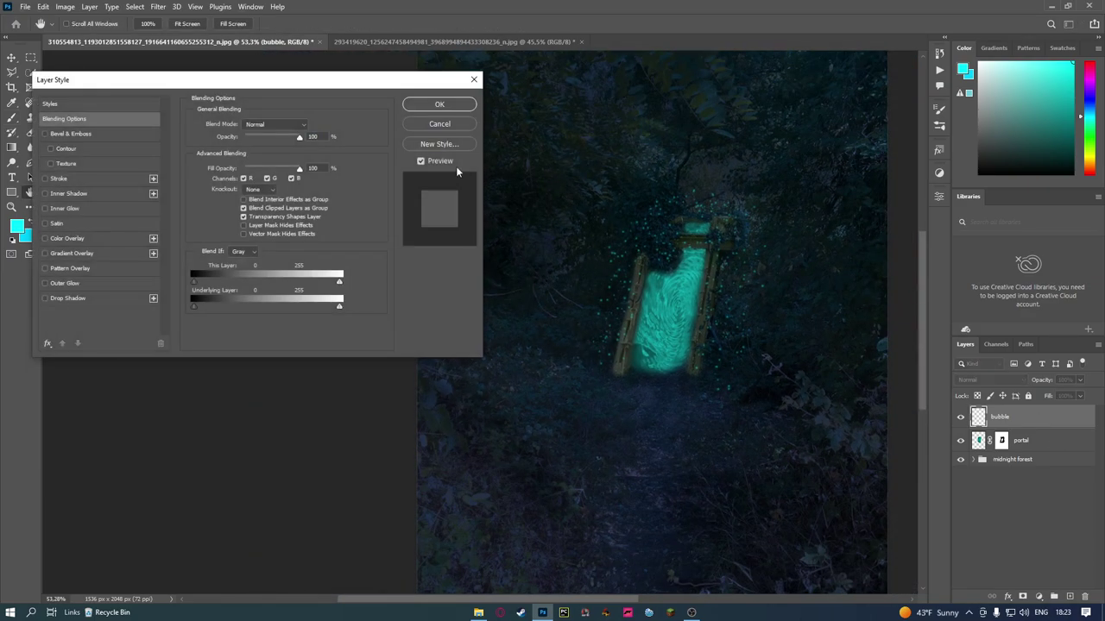
{"action": "left_click", "coordinate": [449, 126]}
{"action": "right_click", "coordinate": [1069, 421]}
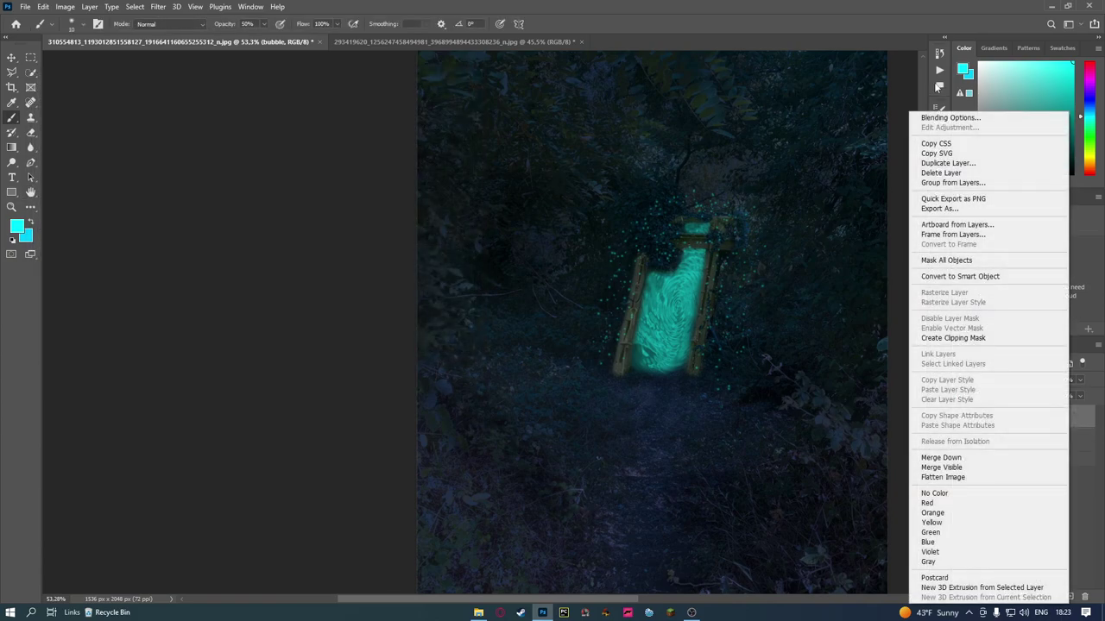
{"action": "left_click", "coordinate": [949, 118]}
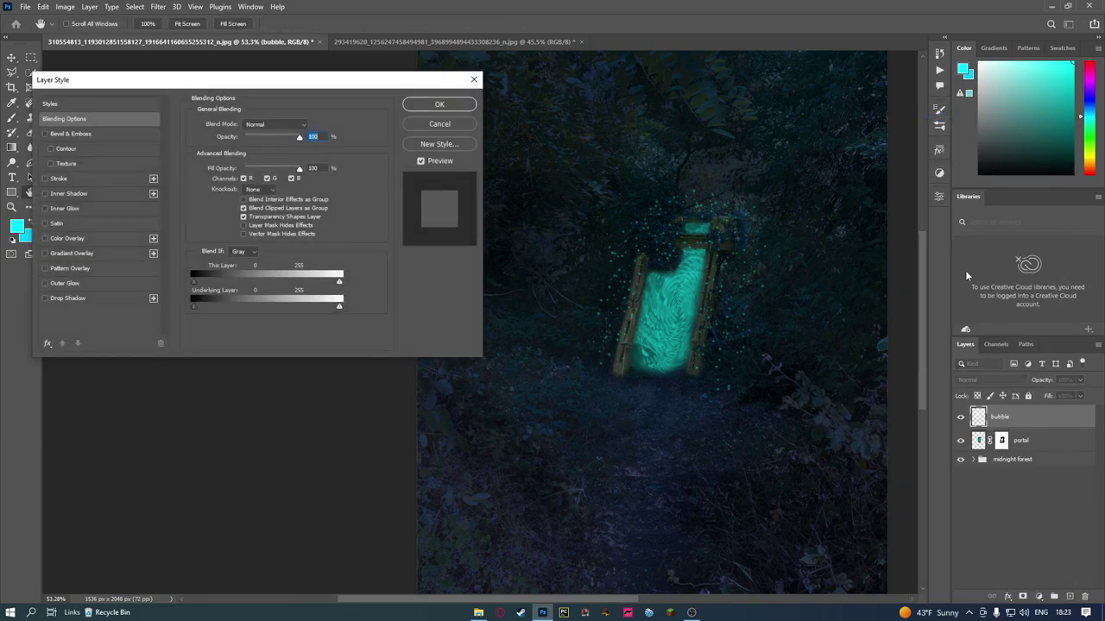
{"action": "left_click", "coordinate": [74, 285]}
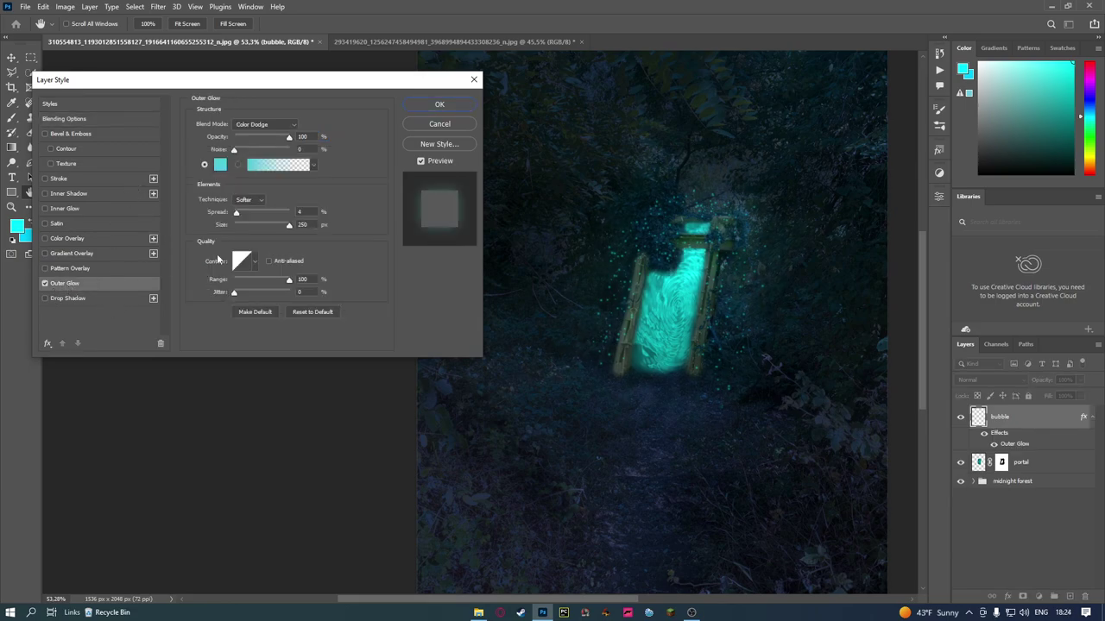
{"action": "key", "text": "alt"}
{"action": "scroll", "coordinate": [732, 247], "scroll_direction": "up", "scroll_amount": 1}
{"action": "scroll", "coordinate": [783, 291], "scroll_direction": "up", "scroll_amount": 1}
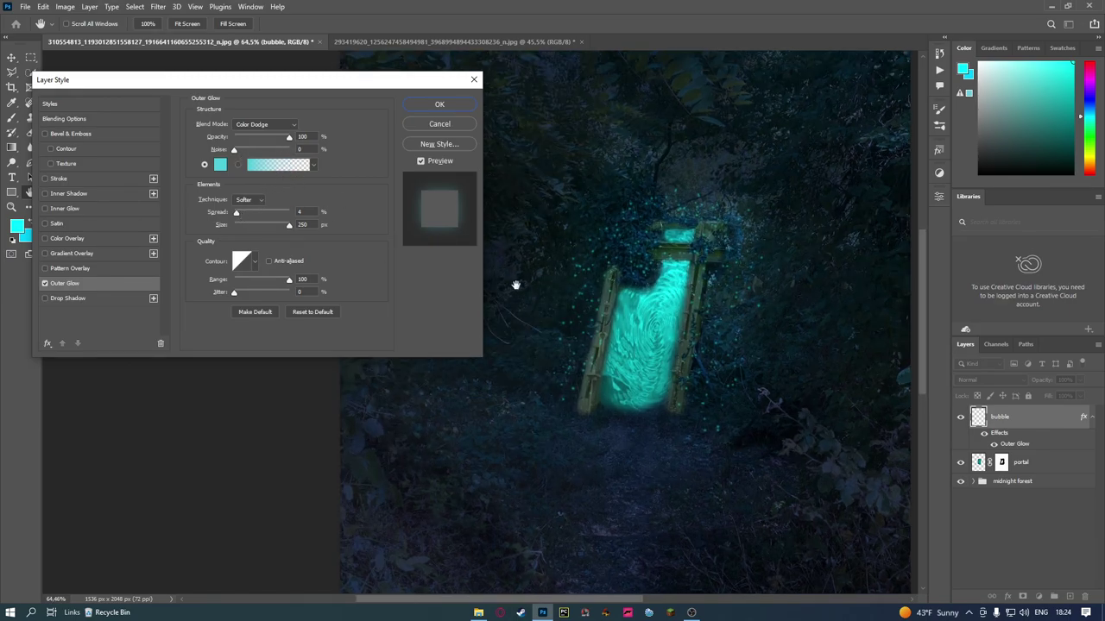
{"action": "left_click", "coordinate": [272, 127]}
{"action": "left_click", "coordinate": [285, 228]}
{"action": "left_click", "coordinate": [464, 105]}
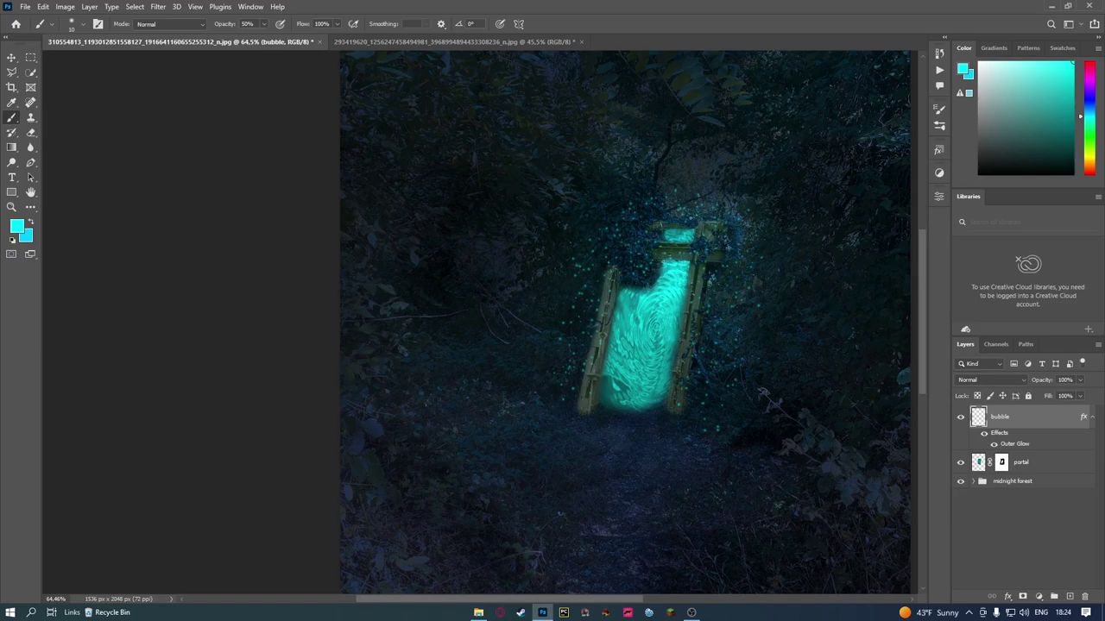
Choose a Soft Round brush and paint away the top-left of the glowing portal
{"action": "scroll", "coordinate": [650, 295], "scroll_direction": "up", "scroll_amount": 2}
{"action": "scroll", "coordinate": [650, 295], "scroll_direction": "up", "scroll_amount": 2}
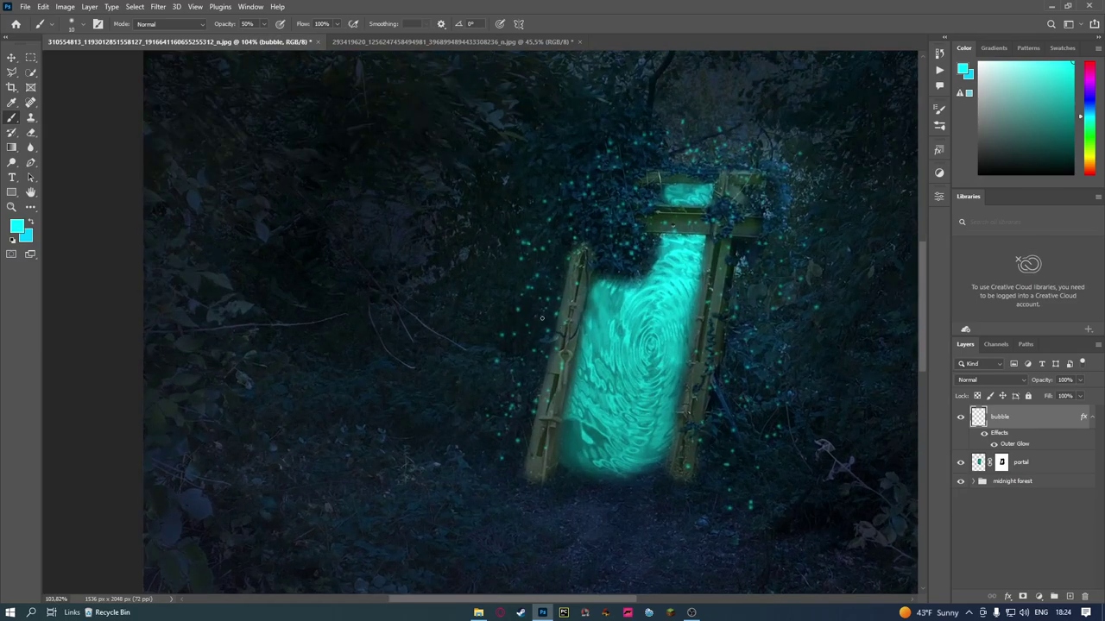
{"action": "left_click", "coordinate": [76, 24]}
{"action": "left_click", "coordinate": [71, 164]}
{"action": "key", "text": "Return"}
{"action": "mouse_move", "coordinate": [605, 303]}
{"action": "left_mouse_down"}
{"action": "mouse_move", "coordinate": [639, 298]}
{"action": "mouse_move", "coordinate": [677, 264]}
{"action": "mouse_move", "coordinate": [658, 241]}
{"action": "mouse_move", "coordinate": [670, 220]}
{"action": "mouse_move", "coordinate": [639, 259]}
{"action": "mouse_move", "coordinate": [574, 284]}
{"action": "left_mouse_up"}
On the portal layer mask, paint black with a slightly harder brush along the portal's upper-left edge
{"action": "left_click", "coordinate": [1001, 462]}
{"action": "key", "text": "d"}
{"action": "scroll", "coordinate": [677, 277], "scroll_direction": "up", "scroll_amount": 2}
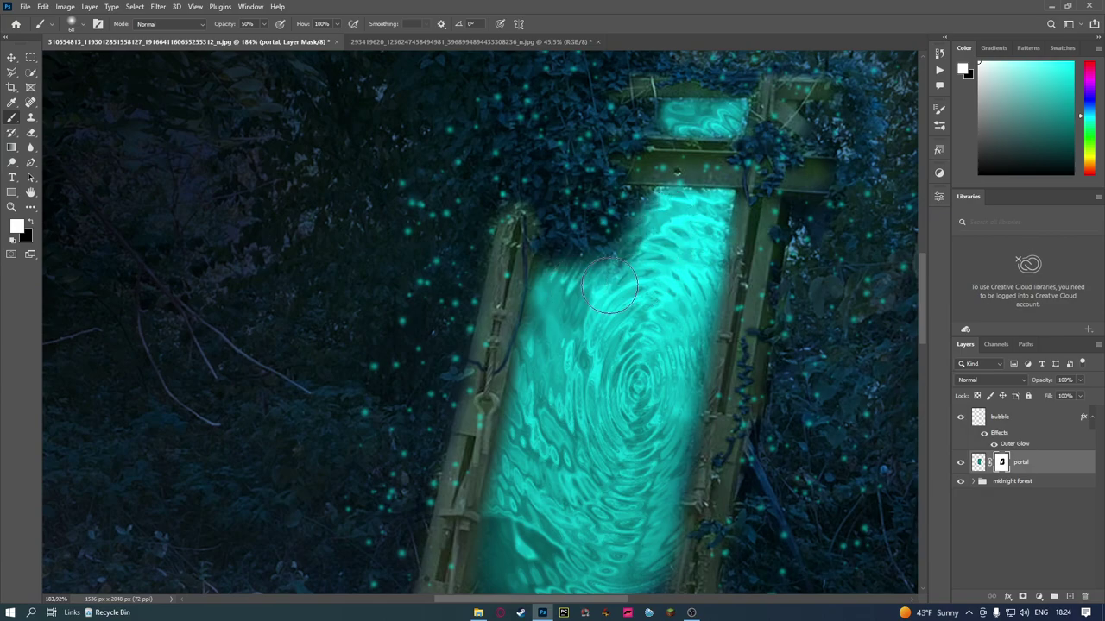
{"action": "scroll", "coordinate": [660, 276], "scroll_direction": "down", "scroll_amount": 2}
{"action": "scroll", "coordinate": [688, 280], "scroll_direction": "down", "scroll_amount": 2}
{"action": "scroll", "coordinate": [765, 301], "scroll_direction": "down", "scroll_amount": 1}
{"action": "scroll", "coordinate": [765, 301], "scroll_direction": "up", "scroll_amount": 1}
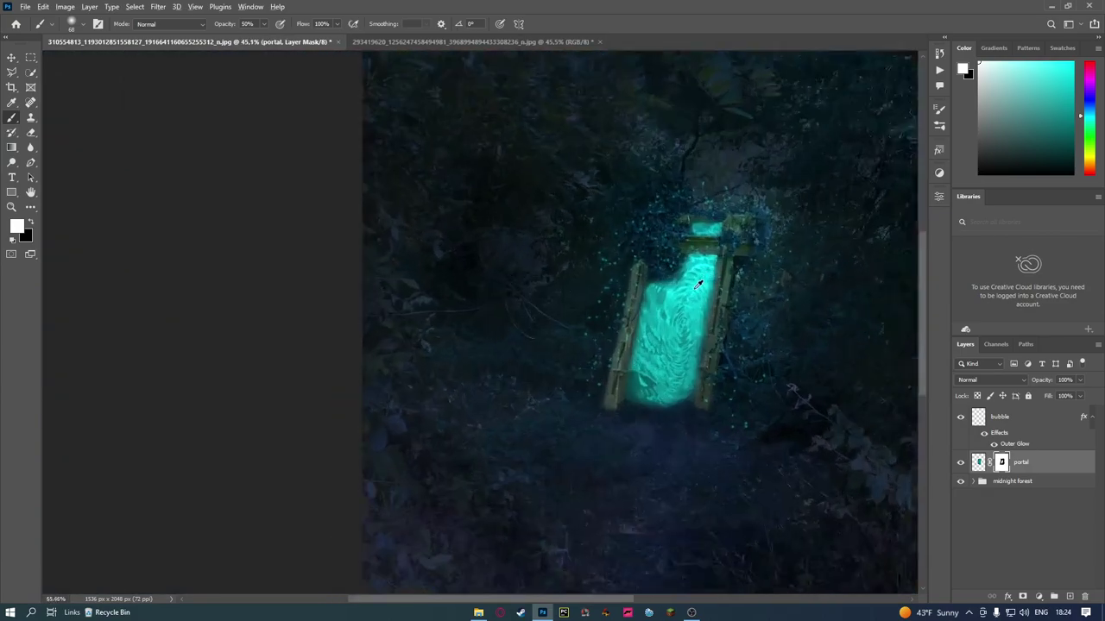
{"action": "scroll", "coordinate": [691, 274], "scroll_direction": "up", "scroll_amount": 3}
{"action": "scroll", "coordinate": [690, 274], "scroll_direction": "up", "scroll_amount": 2}
{"action": "mouse_move", "coordinate": [688, 276]}
{"action": "left_mouse_down"}
{"action": "mouse_move", "coordinate": [686, 289]}
{"action": "mouse_move", "coordinate": [682, 268]}
{"action": "left_mouse_up"}
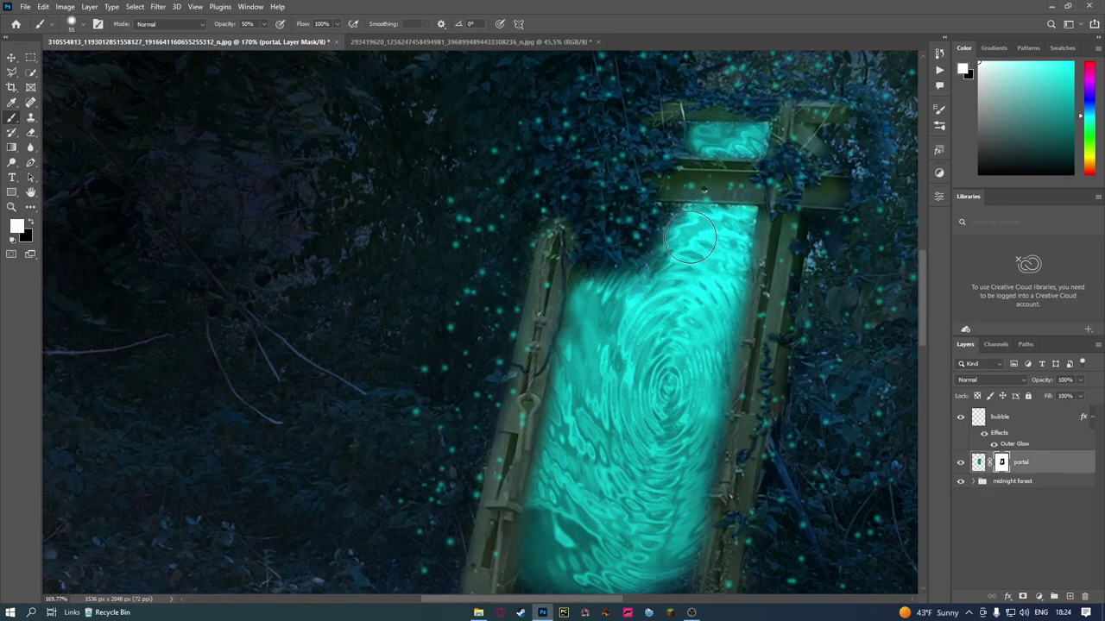
{"action": "key", "text": "x"}
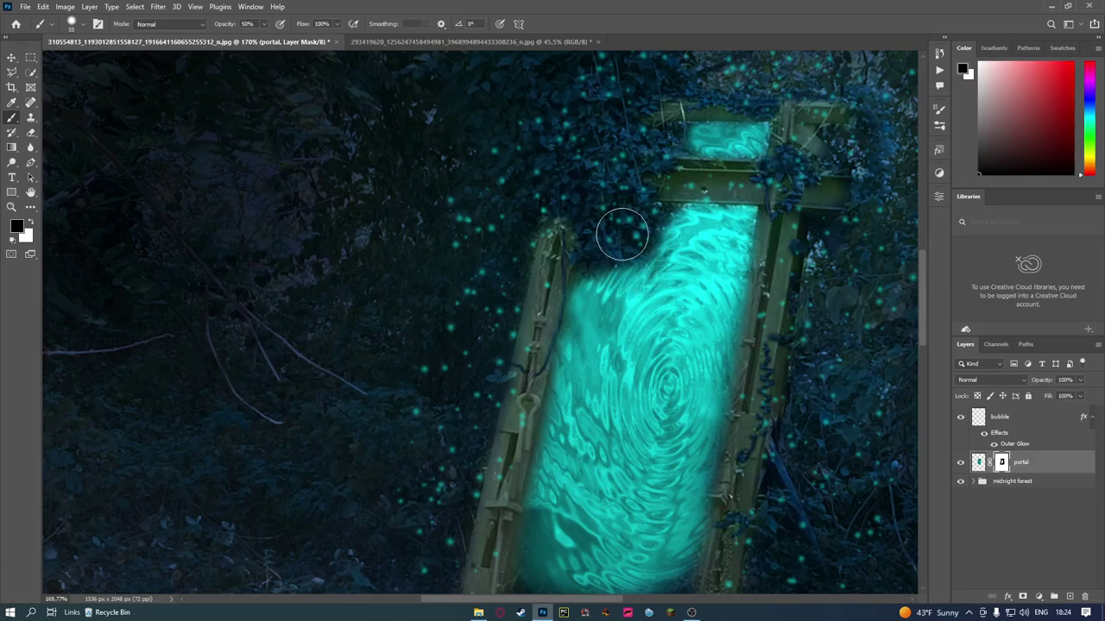
{"action": "mouse_move", "coordinate": [621, 234]}
{"action": "left_mouse_down"}
{"action": "mouse_move", "coordinate": [618, 244]}
{"action": "mouse_move", "coordinate": [647, 234]}
{"action": "left_mouse_up"}
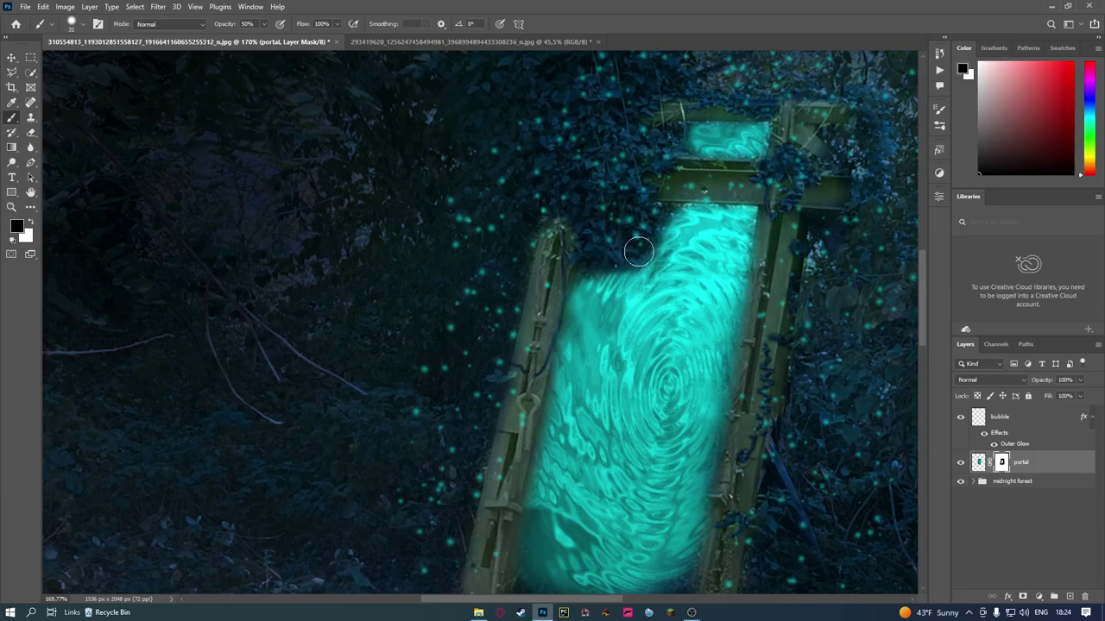
{"action": "scroll", "coordinate": [656, 250], "scroll_direction": "down", "scroll_amount": 3}
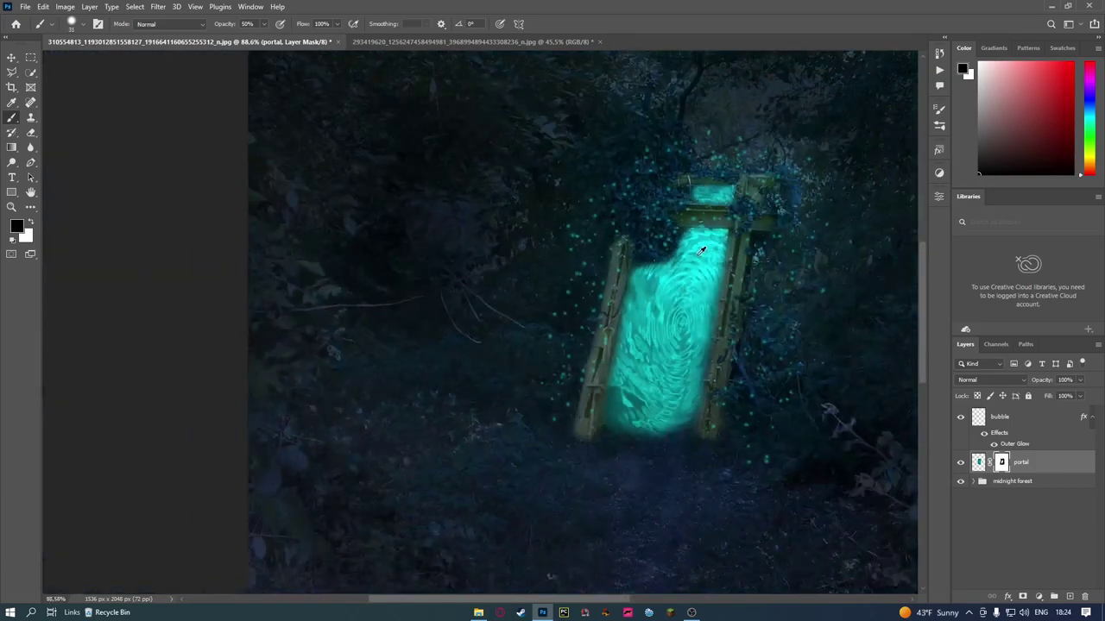
{"action": "scroll", "coordinate": [701, 250], "scroll_direction": "down", "scroll_amount": 2}
Group the bubble and portal layers with Ctrl+G and name the group 'portal'
{"action": "left_click", "coordinate": [1032, 421]}
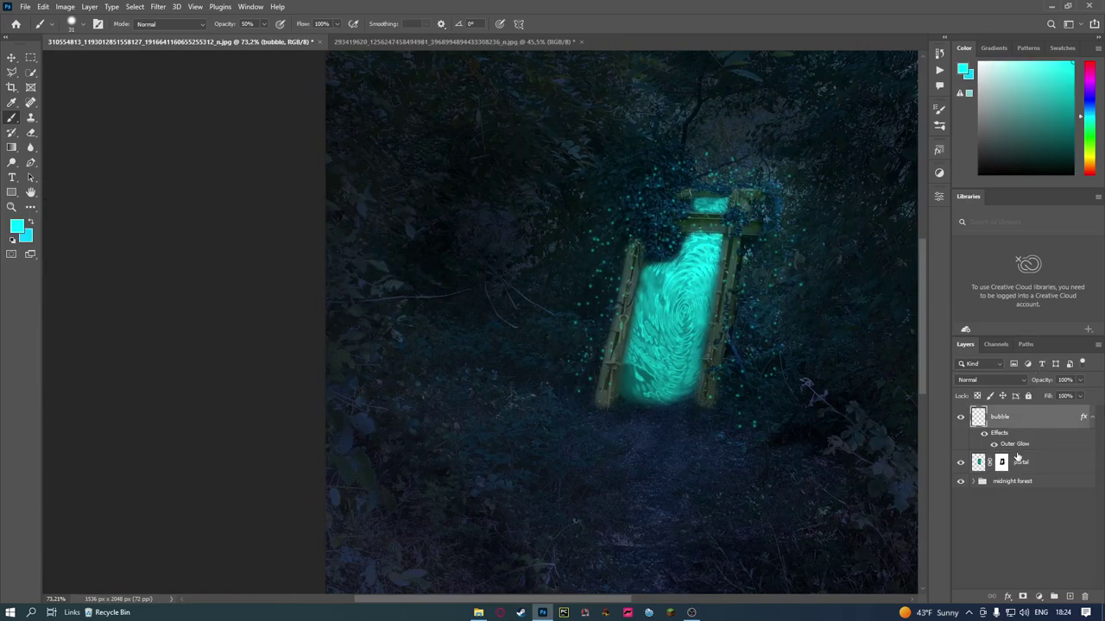
{"action": "left_click", "coordinate": [1043, 470], "text": "shift"}
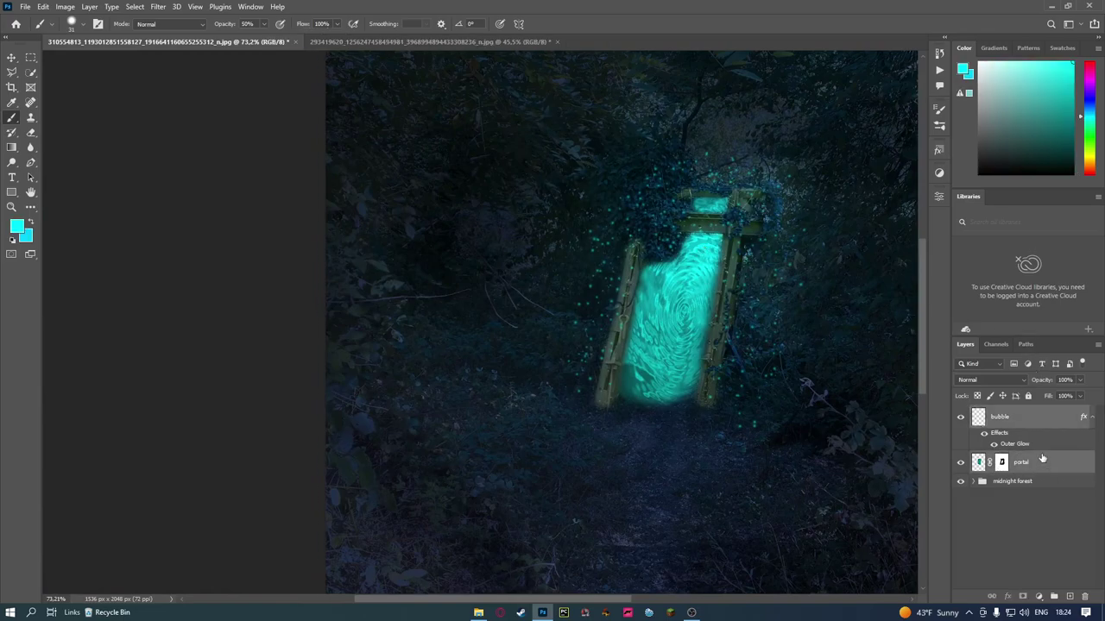
{"action": "key", "text": "ctrl+g"}
{"action": "double_click", "coordinate": [1003, 413]}
{"action": "type", "text": "do"}
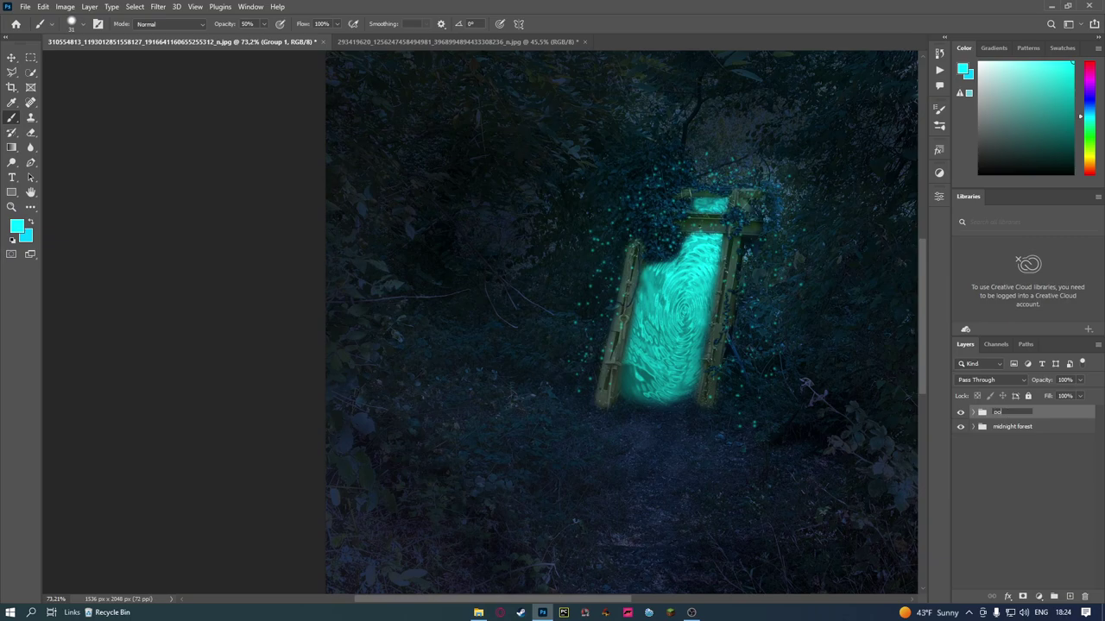
{"action": "key", "text": "Return"}
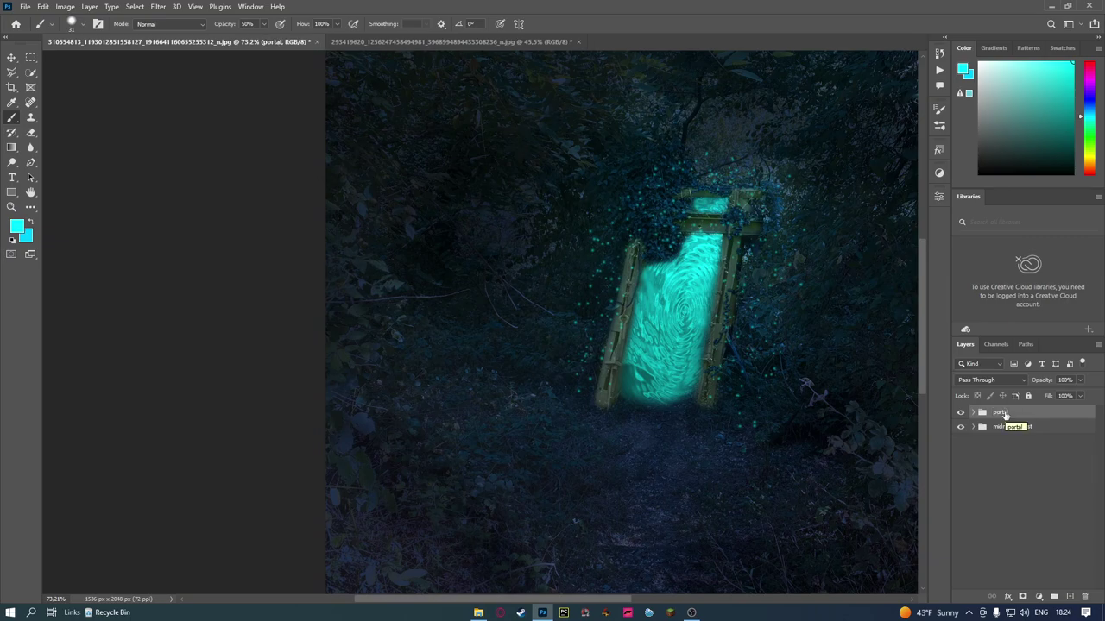
Deselect the portal group and review the layer stack in the Layers panel
{"action": "scroll", "coordinate": [649, 426], "scroll_direction": "down", "scroll_amount": 1}
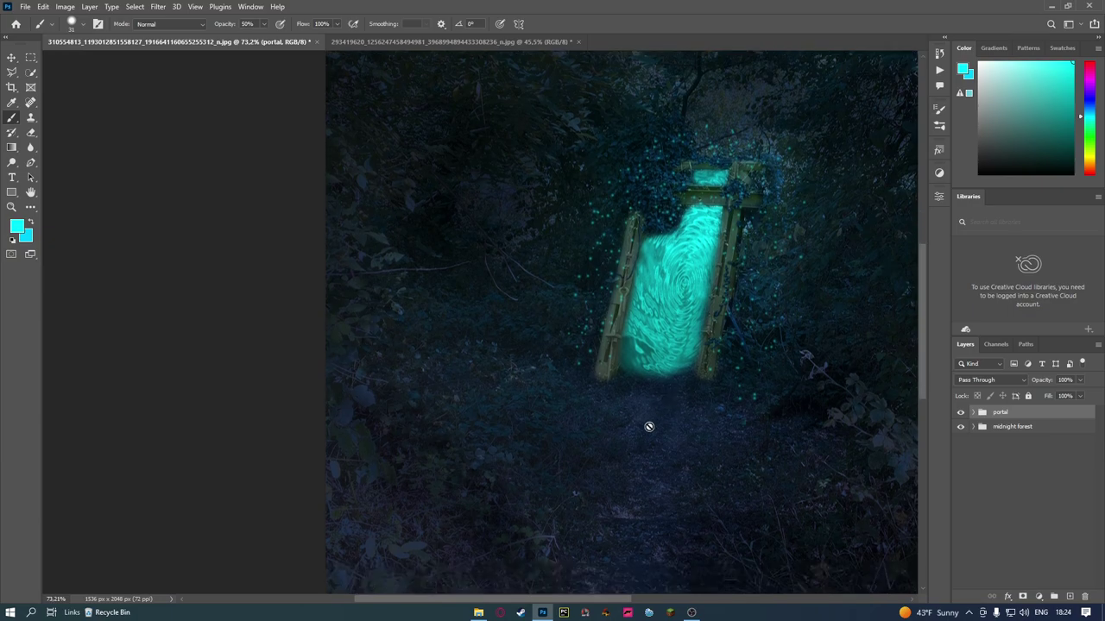
{"action": "scroll", "coordinate": [649, 426], "scroll_direction": "down", "scroll_amount": 3}
{"action": "scroll", "coordinate": [639, 389], "scroll_direction": "down", "scroll_amount": 1}
{"action": "scroll", "coordinate": [619, 400], "scroll_direction": "down", "scroll_amount": 2}
{"action": "scroll", "coordinate": [619, 491], "scroll_direction": "down", "scroll_amount": 1}
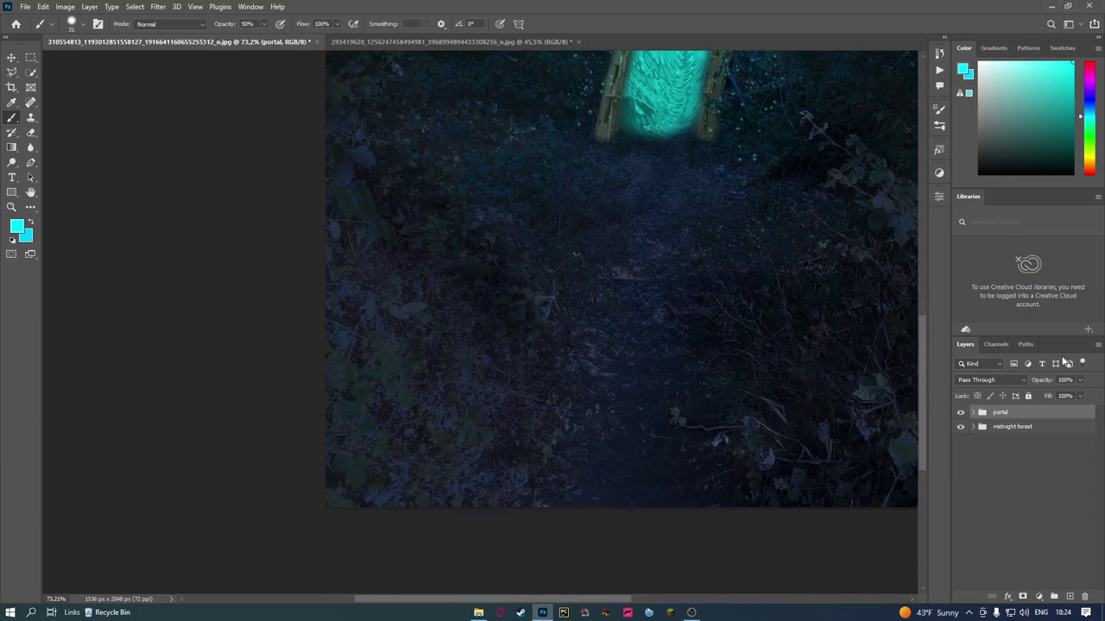
{"action": "left_click", "coordinate": [1053, 449]}
{"action": "scroll", "coordinate": [737, 311], "scroll_direction": "up", "scroll_amount": 3}
{"action": "scroll", "coordinate": [700, 239], "scroll_direction": "up", "scroll_amount": 2}
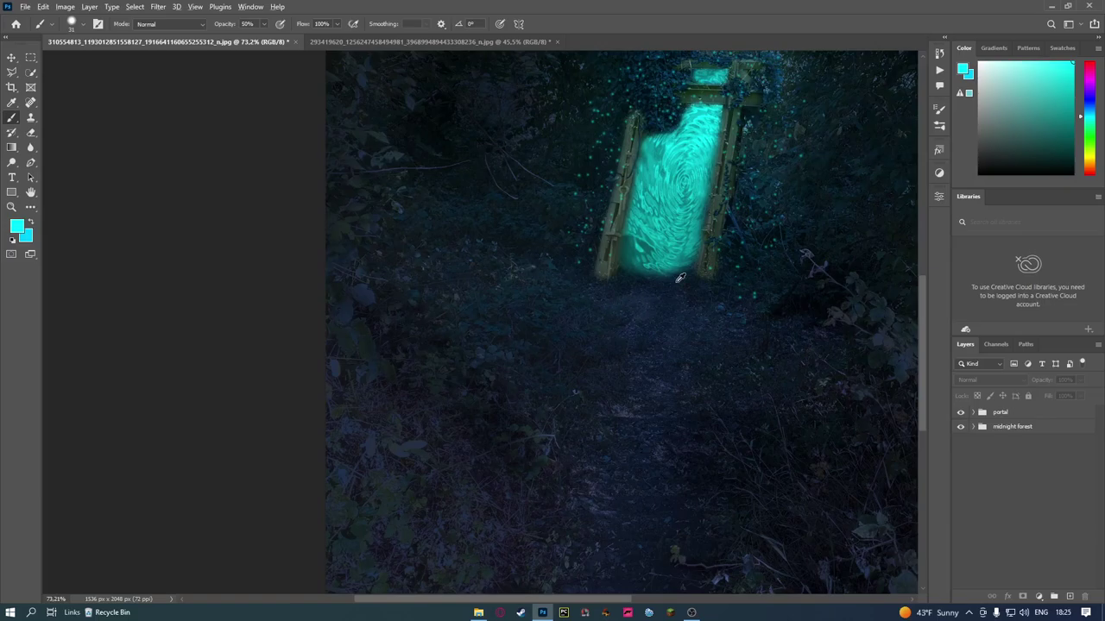
{"action": "scroll", "coordinate": [676, 283], "scroll_direction": "down", "scroll_amount": 2}
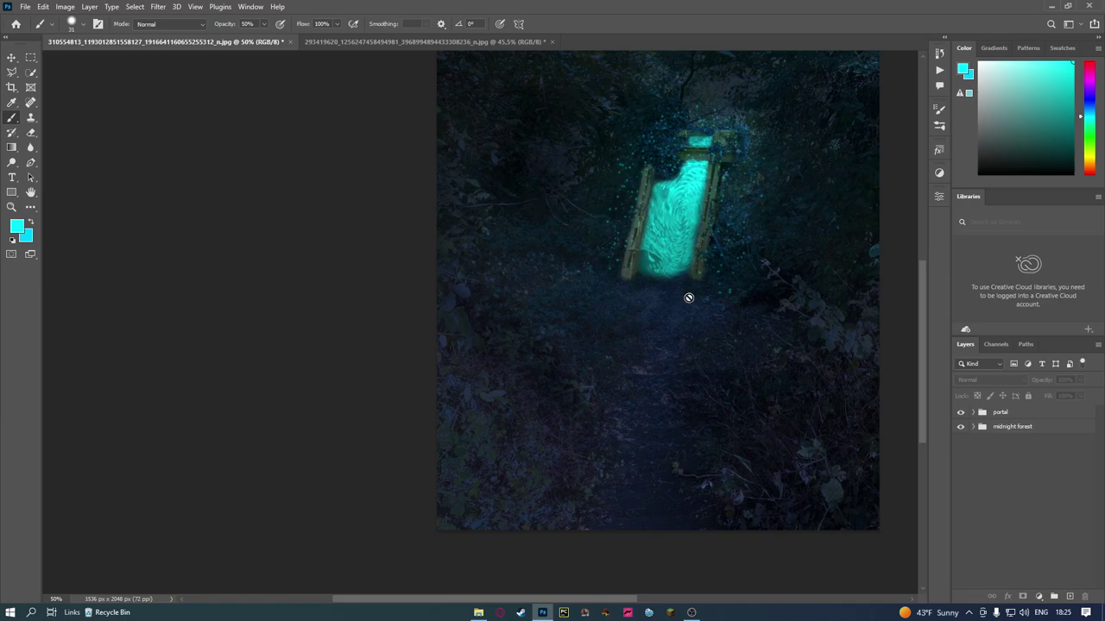
{"action": "scroll", "coordinate": [688, 298], "scroll_direction": "up", "scroll_amount": 2}
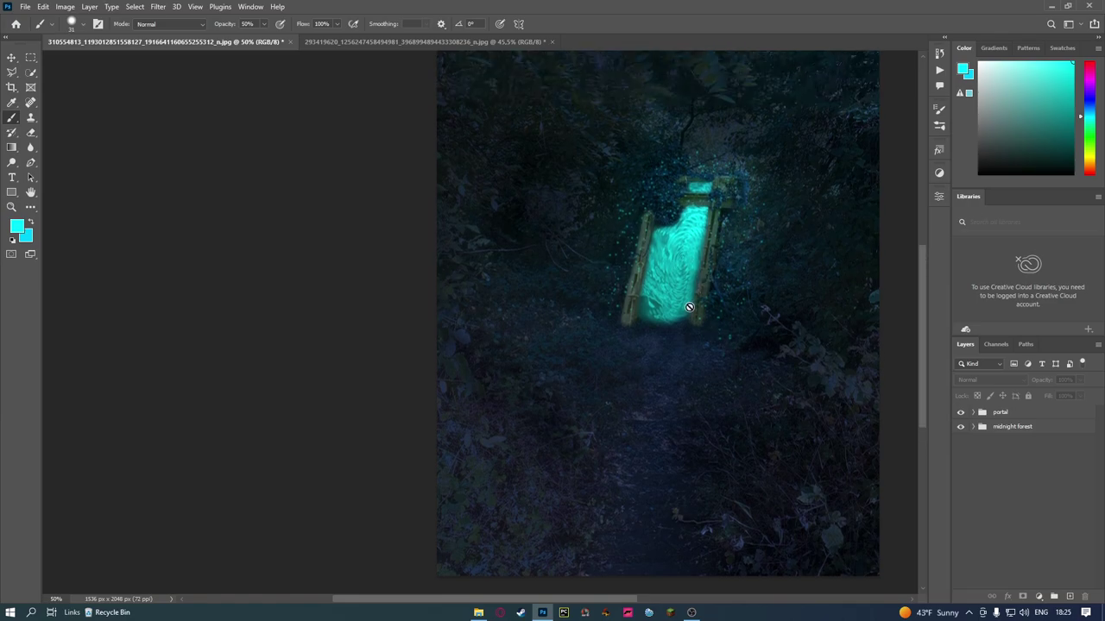
{"action": "scroll", "coordinate": [688, 306], "scroll_direction": "up", "scroll_amount": 5}
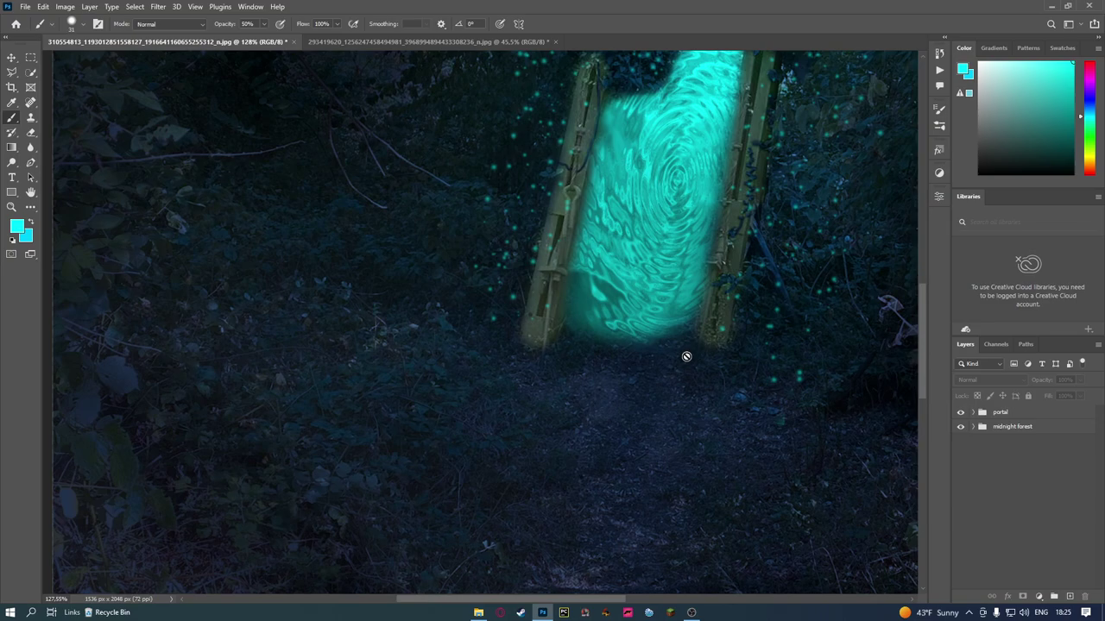
{"action": "key", "text": "F8"}
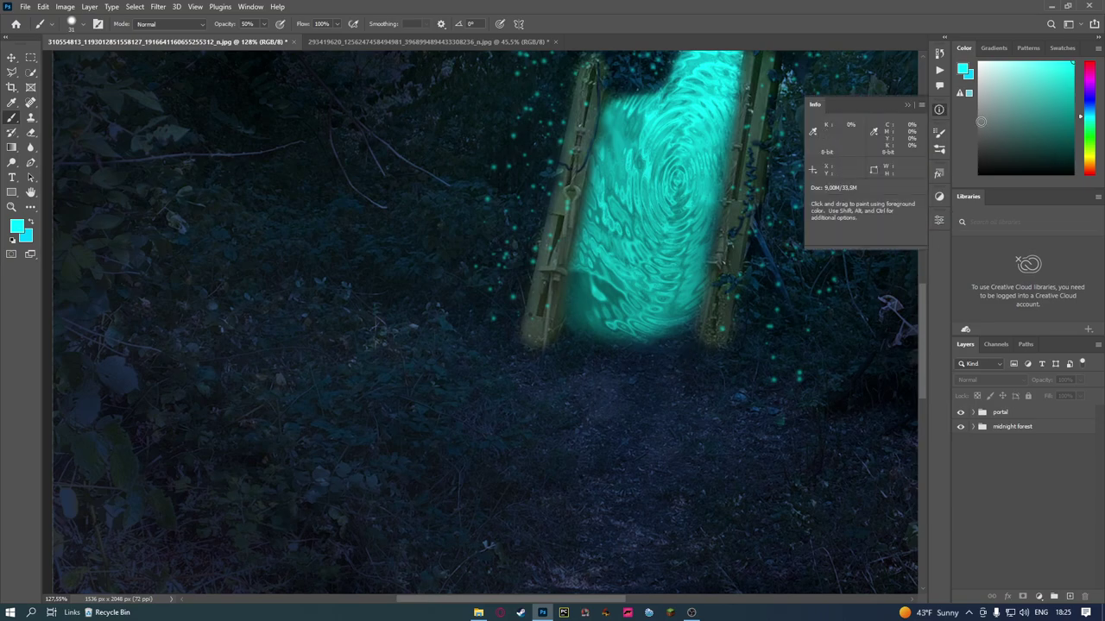
{"action": "key", "text": "F8"}
{"action": "left_click", "coordinate": [691, 612]}
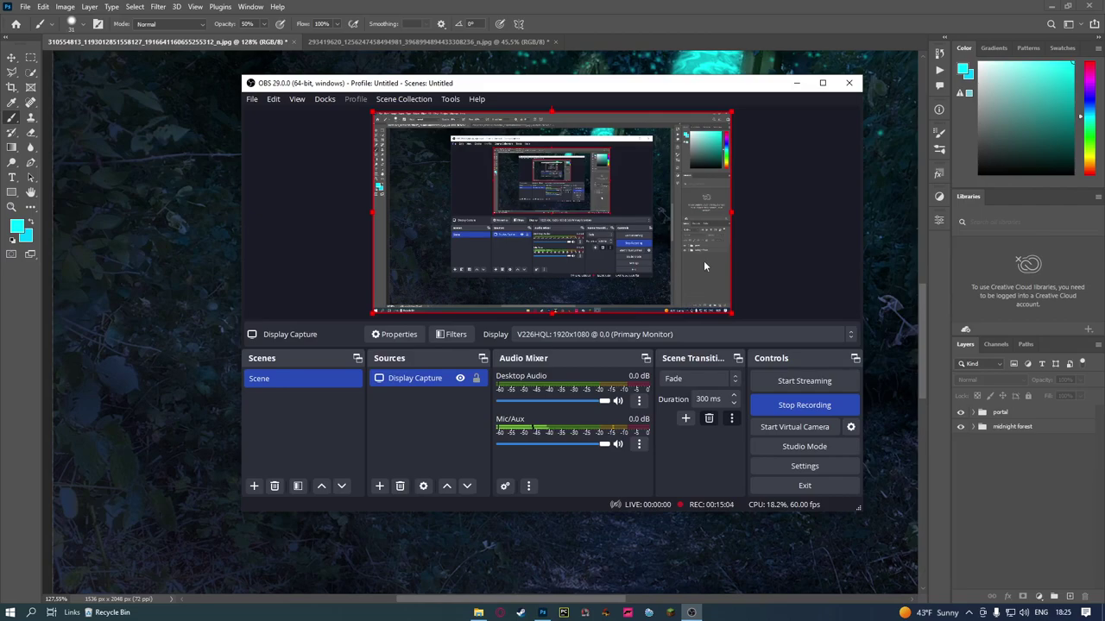
{"action": "left_click", "coordinate": [980, 479]}
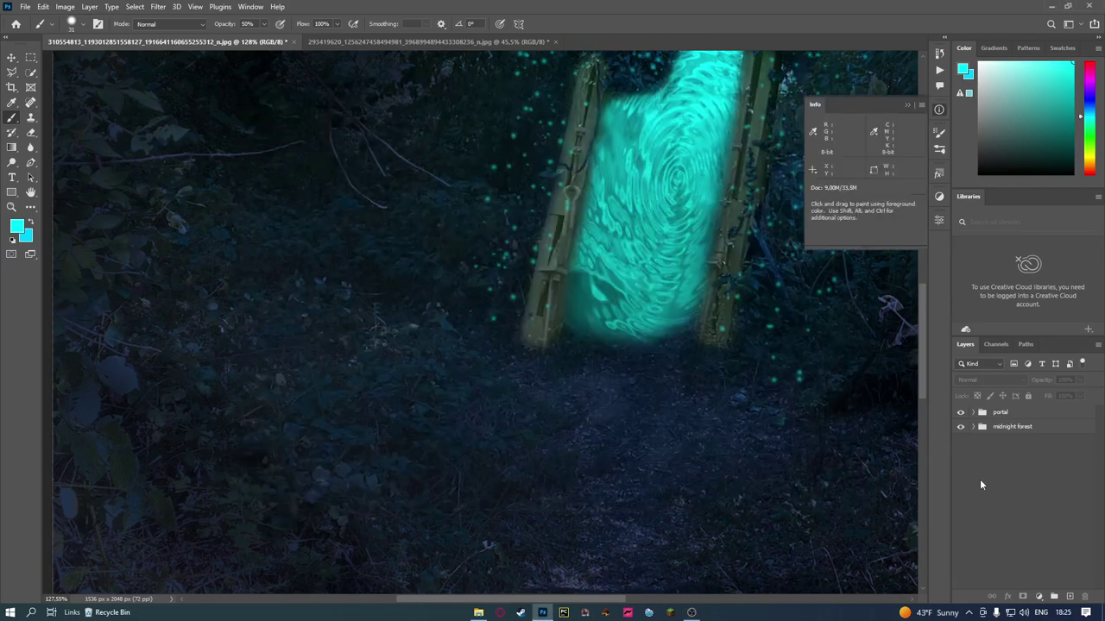
{"action": "left_click", "coordinate": [691, 613]}
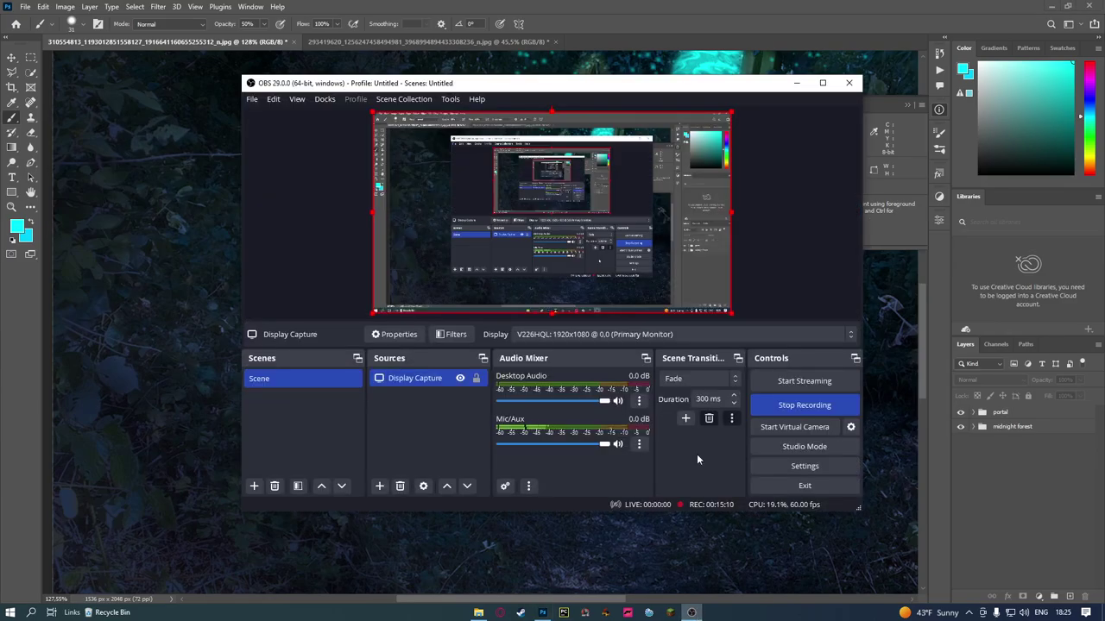
{"action": "left_click", "coordinate": [979, 525]}
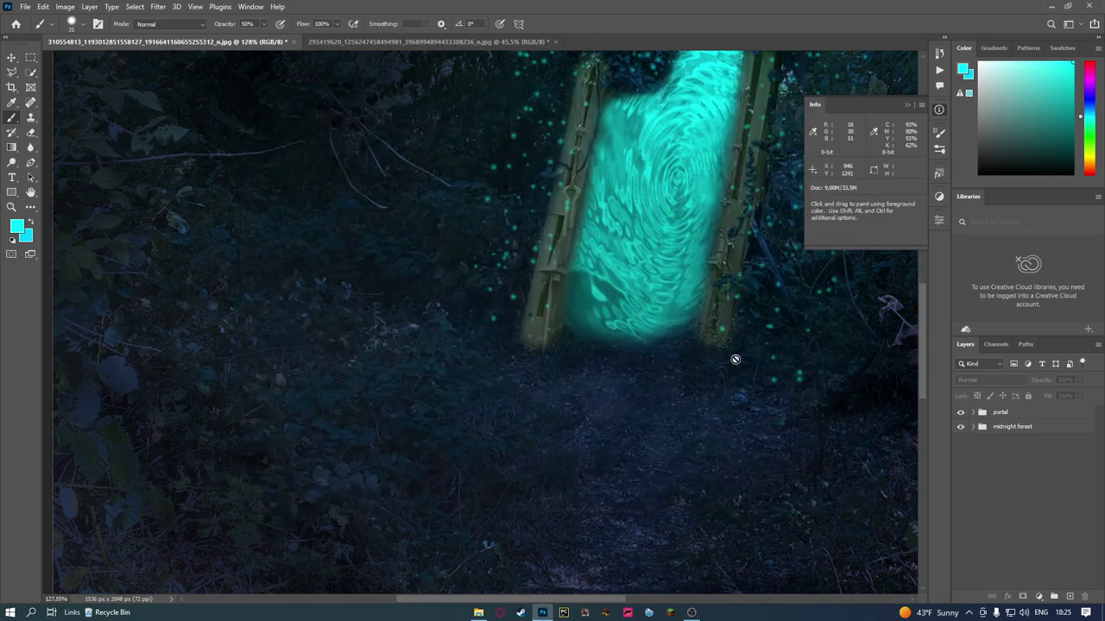
{"action": "left_click", "coordinate": [940, 109]}
{"action": "scroll", "coordinate": [664, 285], "scroll_direction": "down", "scroll_amount": 2, "text": "alt"}
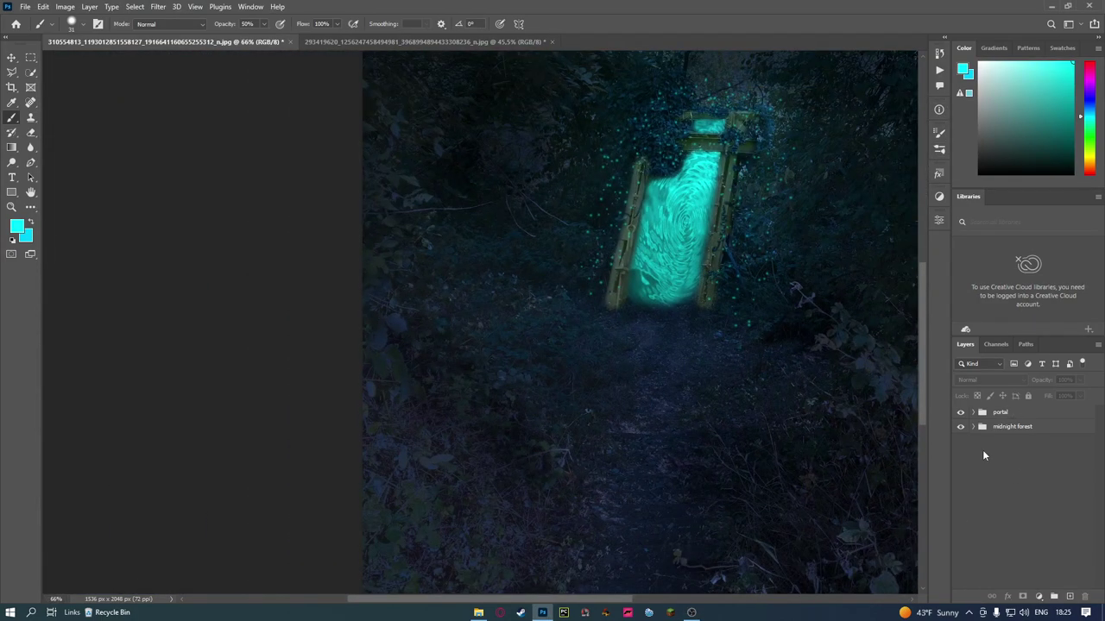
Create a new layer named 'path'
{"action": "key", "text": "ctrl+shift+n"}
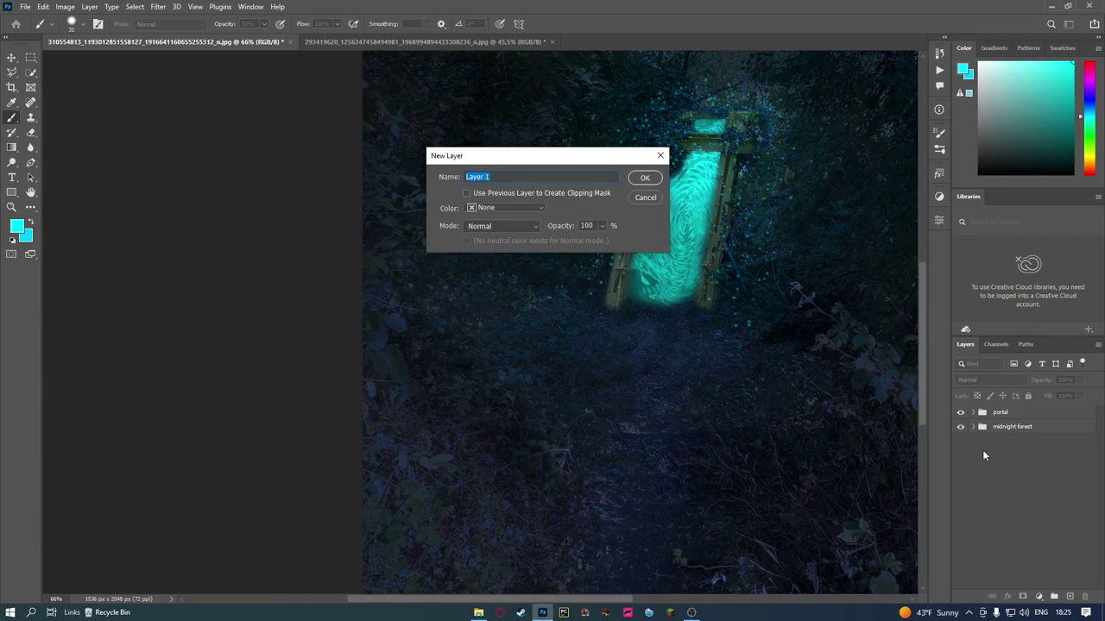
{"action": "type", "text": "path"}
{"action": "key", "text": "Return"}
With a large soft brush, paint faint cyan and darker teal glow along the trail below the portal
{"action": "left_click_drag", "start_coordinate": [678, 353], "coordinate": [709, 370]}
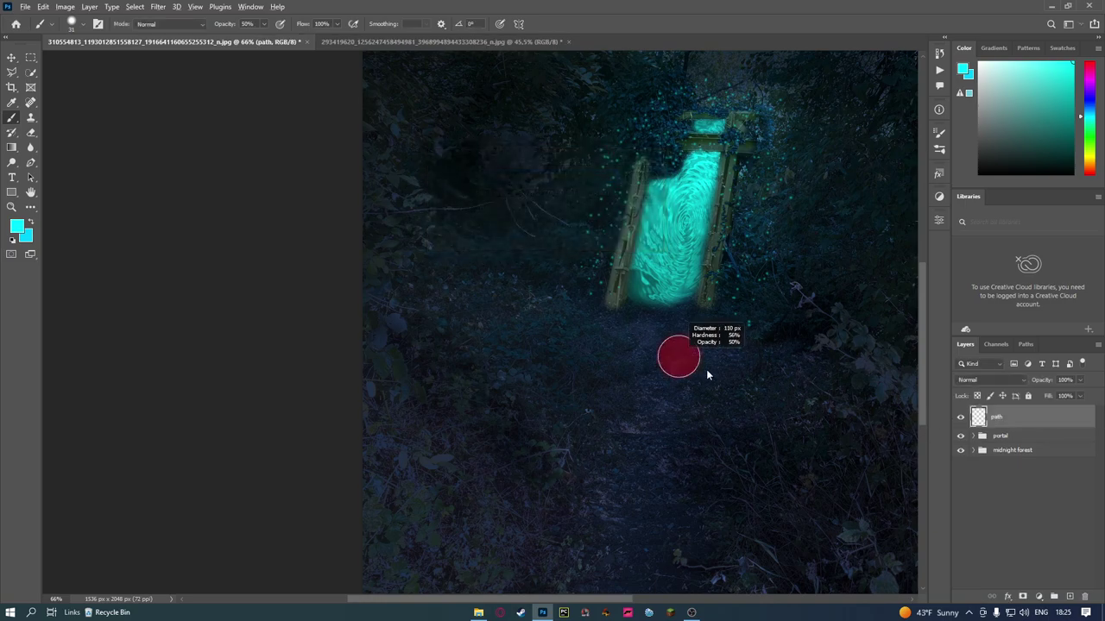
{"action": "scroll", "coordinate": [709, 369], "scroll_direction": "down", "scroll_amount": 1}
{"action": "scroll", "coordinate": [708, 360], "scroll_direction": "down", "scroll_amount": 2}
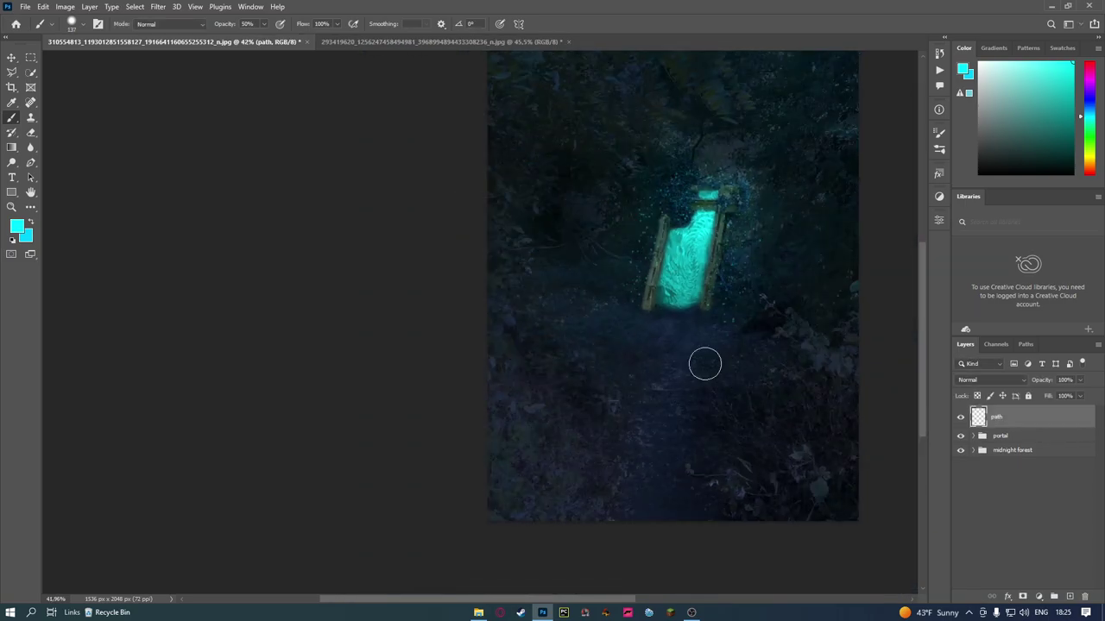
{"action": "scroll", "coordinate": [706, 362], "scroll_direction": "up", "scroll_amount": 1}
{"action": "scroll", "coordinate": [694, 324], "scroll_direction": "up", "scroll_amount": 1}
{"action": "left_click_drag", "start_coordinate": [693, 324], "coordinate": [656, 340]}
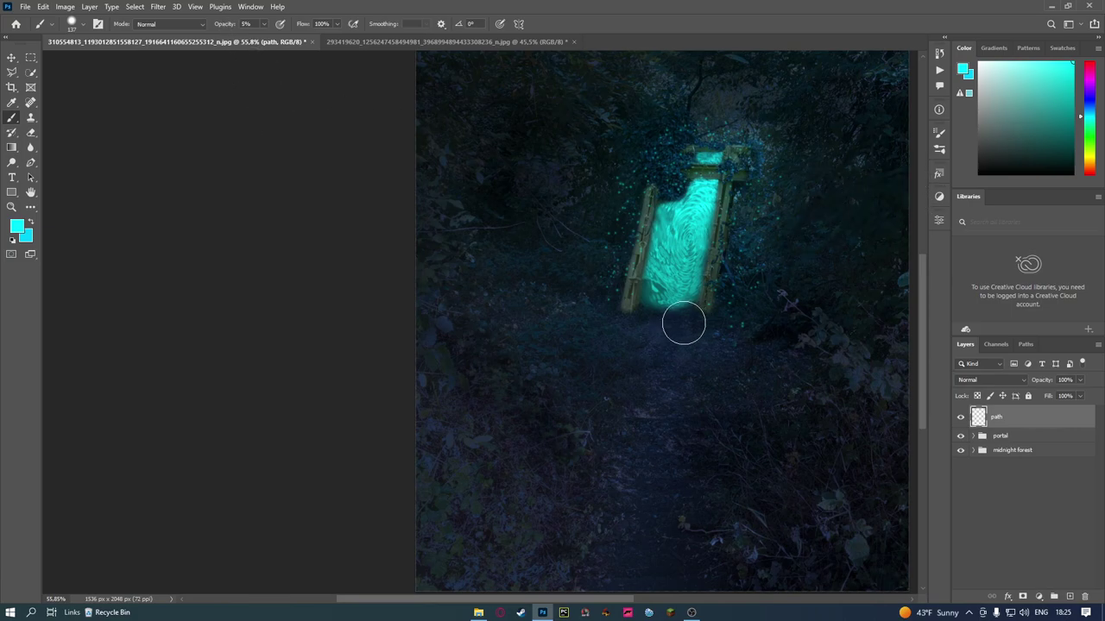
{"action": "left_click", "coordinate": [681, 235], "text": "alt"}
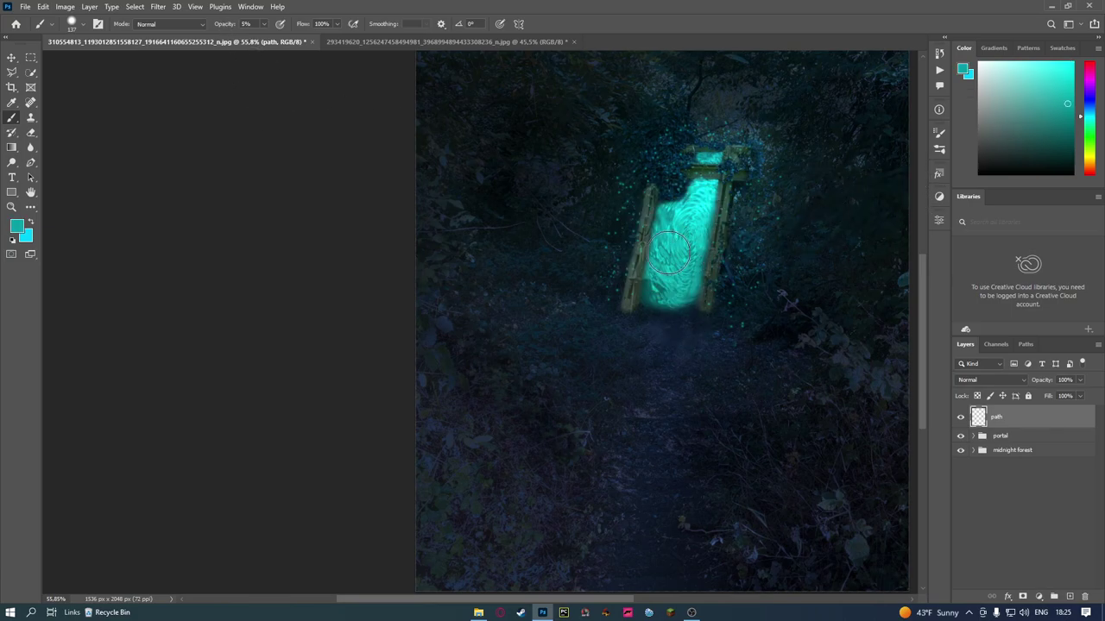
{"action": "mouse_move", "coordinate": [646, 343]}
{"action": "left_mouse_down"}
{"action": "mouse_move", "coordinate": [606, 328]}
{"action": "mouse_move", "coordinate": [759, 355]}
{"action": "mouse_move", "coordinate": [757, 389]}
{"action": "mouse_move", "coordinate": [717, 374]}
{"action": "mouse_move", "coordinate": [621, 373]}
{"action": "mouse_move", "coordinate": [585, 397]}
{"action": "mouse_move", "coordinate": [661, 410]}
{"action": "mouse_move", "coordinate": [636, 377]}
{"action": "mouse_move", "coordinate": [664, 412]}
{"action": "mouse_move", "coordinate": [671, 488]}
{"action": "mouse_move", "coordinate": [619, 559]}
{"action": "mouse_move", "coordinate": [630, 582]}
{"action": "mouse_move", "coordinate": [686, 530]}
{"action": "mouse_move", "coordinate": [681, 461]}
{"action": "mouse_move", "coordinate": [665, 449]}
{"action": "mouse_move", "coordinate": [643, 482]}
{"action": "mouse_move", "coordinate": [719, 452]}
{"action": "mouse_move", "coordinate": [614, 387]}
{"action": "mouse_move", "coordinate": [622, 330]}
{"action": "mouse_move", "coordinate": [689, 338]}
{"action": "mouse_move", "coordinate": [757, 397]}
{"action": "mouse_move", "coordinate": [650, 372]}
{"action": "mouse_move", "coordinate": [681, 415]}
{"action": "mouse_move", "coordinate": [651, 414]}
{"action": "mouse_move", "coordinate": [699, 412]}
{"action": "mouse_move", "coordinate": [682, 538]}
{"action": "mouse_move", "coordinate": [699, 333]}
{"action": "mouse_move", "coordinate": [765, 377]}
{"action": "left_mouse_up"}
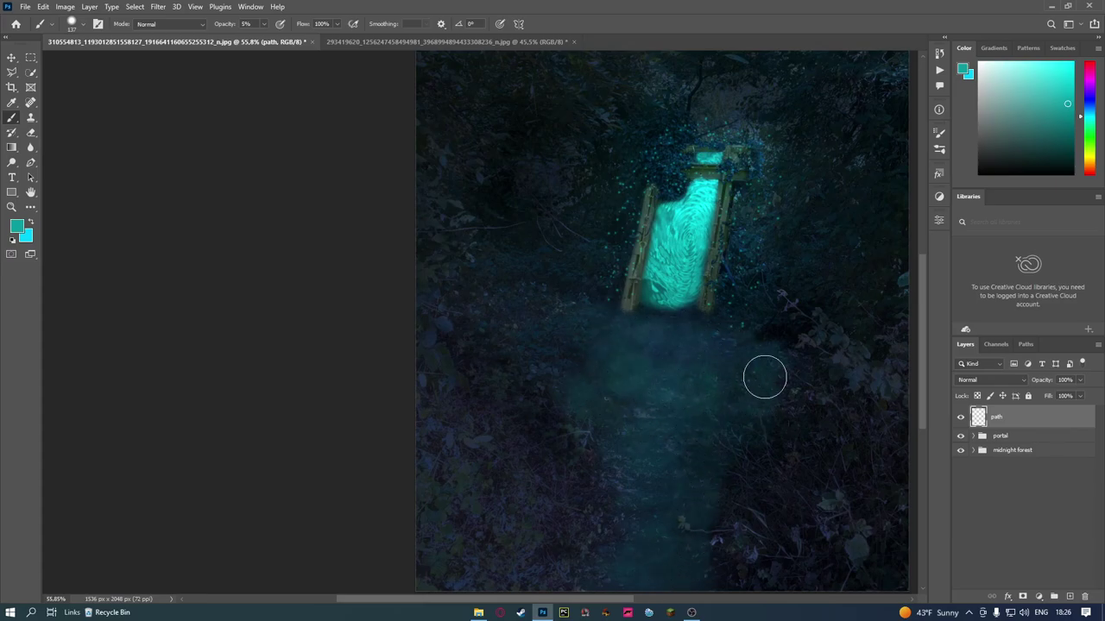
Apply a Color Dodge Outer Glow of 250 px to the path layer
{"action": "right_click", "coordinate": [1021, 418]}
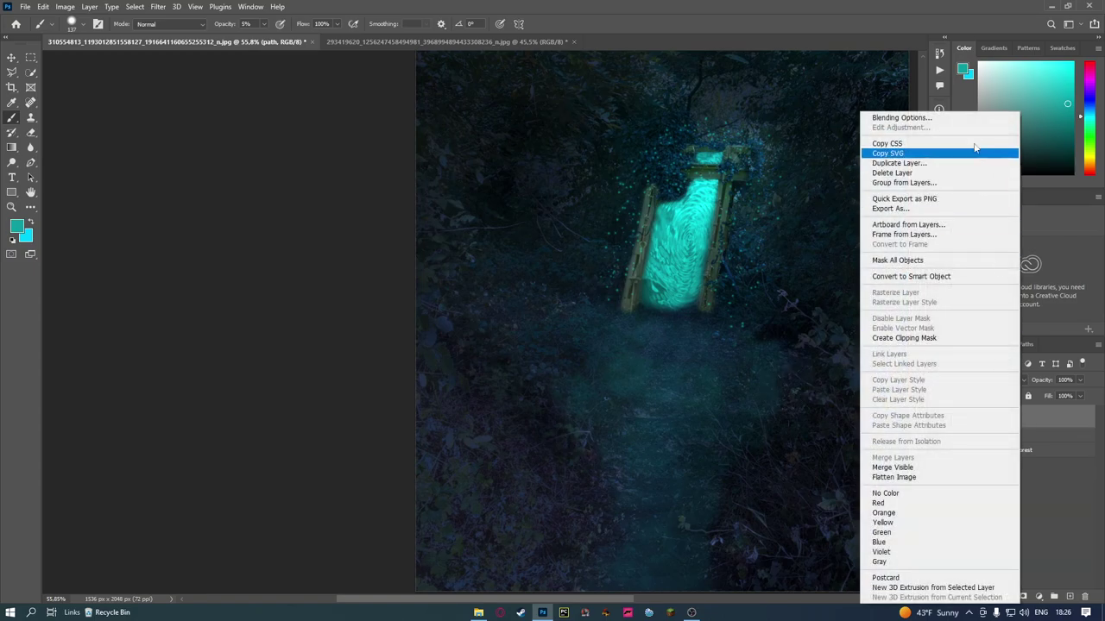
{"action": "left_click", "coordinate": [974, 120]}
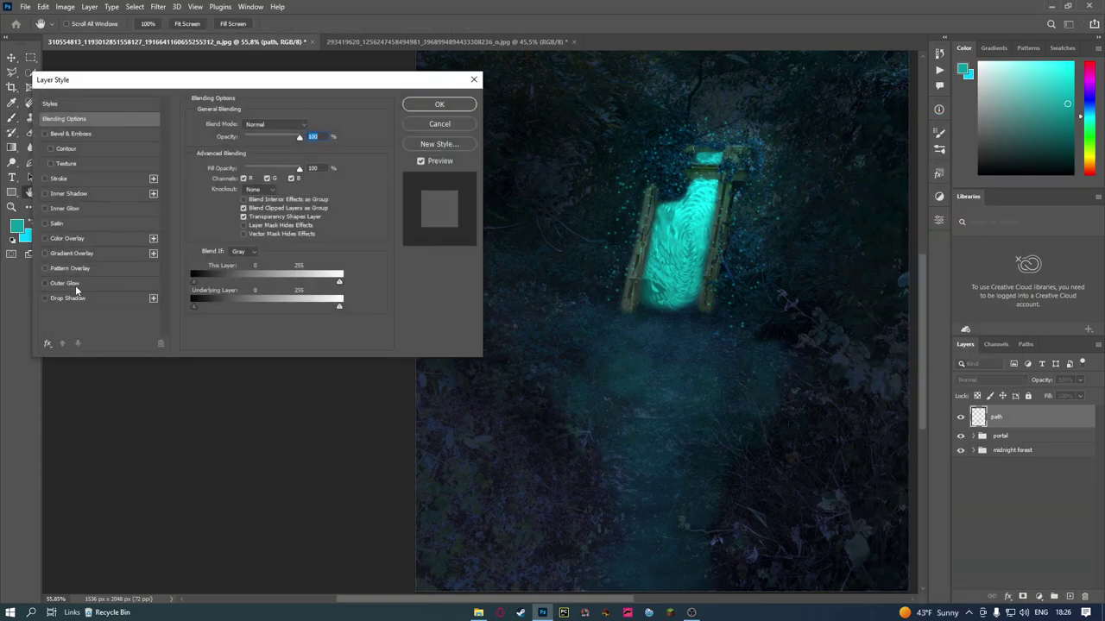
{"action": "left_click", "coordinate": [75, 285]}
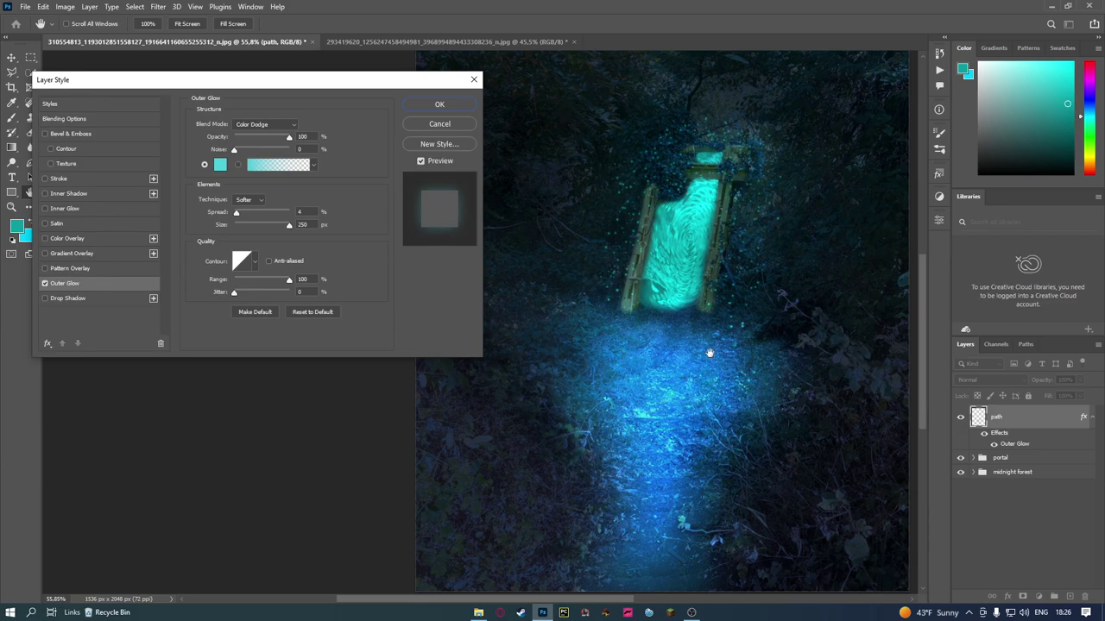
{"action": "left_click", "coordinate": [436, 103]}
{"action": "key", "text": "b"}
{"action": "scroll", "coordinate": [765, 389], "scroll_direction": "down", "scroll_amount": 2}
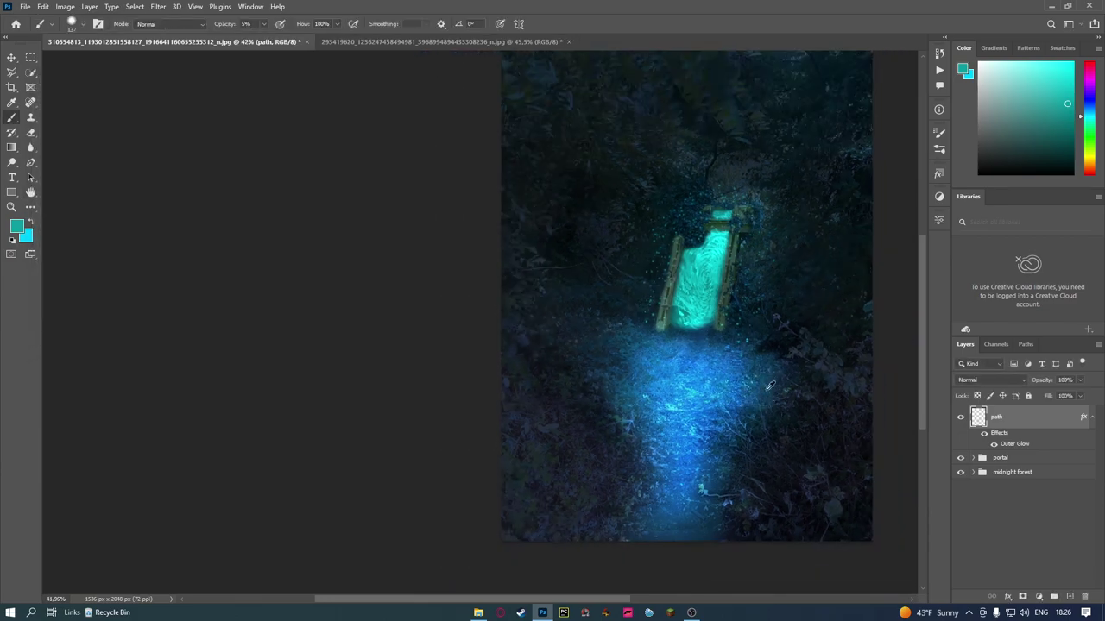
{"action": "left_click", "coordinate": [1039, 596]}
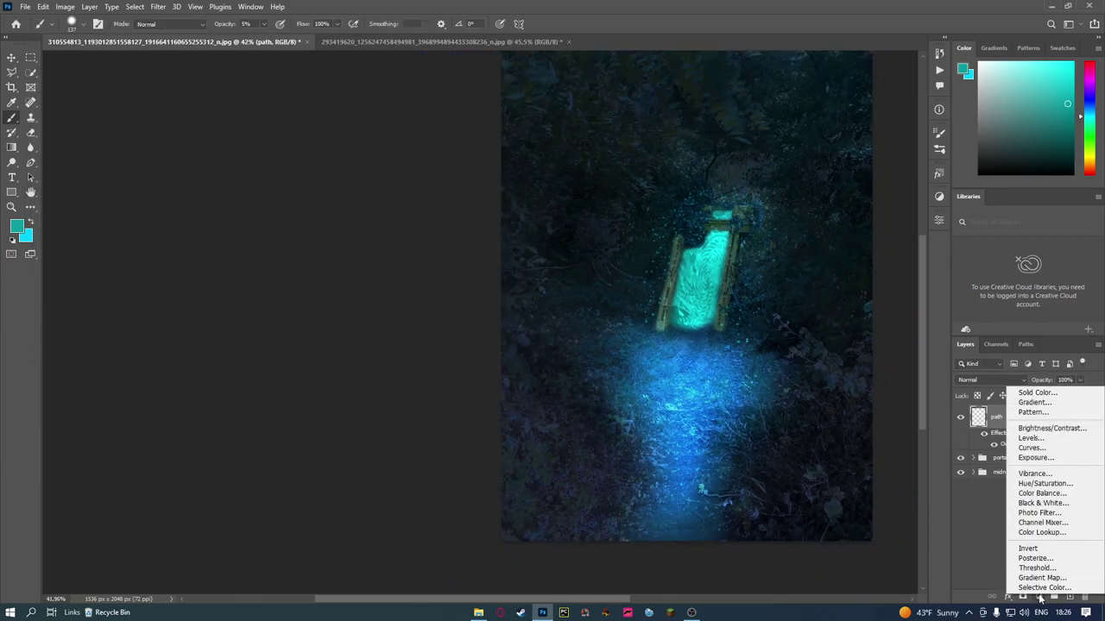
Add a Levels adjustment clipped to the path layer and lower its output white level
{"action": "left_click", "coordinate": [1052, 444]}
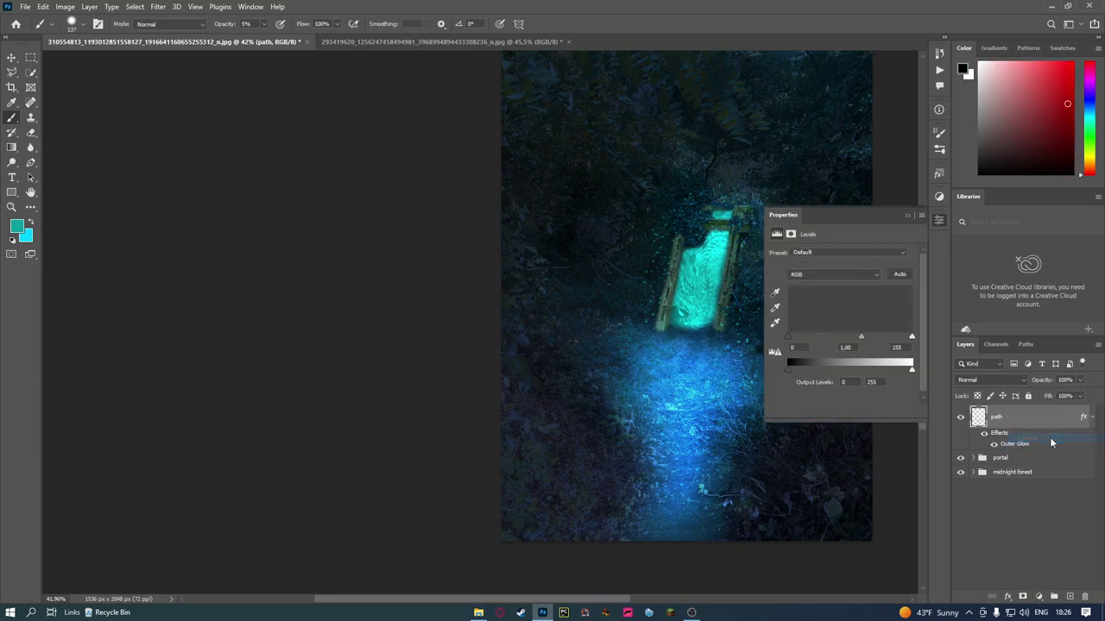
{"action": "left_click", "coordinate": [914, 376]}
{"action": "left_click", "coordinate": [841, 411]}
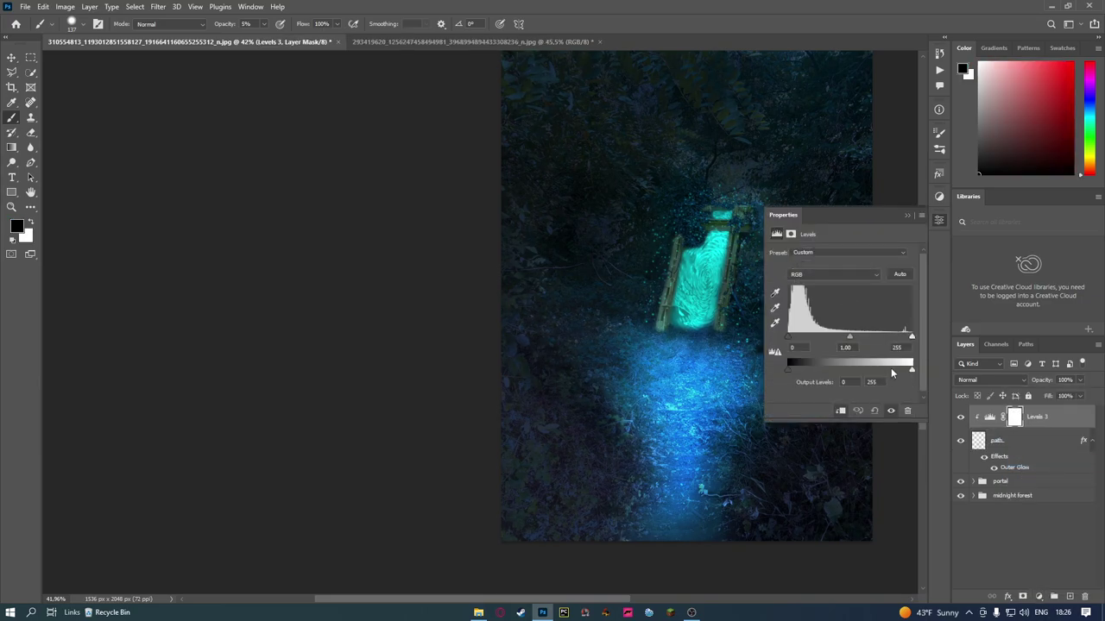
{"action": "mouse_move", "coordinate": [911, 375]}
{"action": "left_mouse_down"}
{"action": "mouse_move", "coordinate": [810, 376]}
{"action": "mouse_move", "coordinate": [809, 342]}
{"action": "mouse_move", "coordinate": [829, 344]}
{"action": "left_mouse_up"}
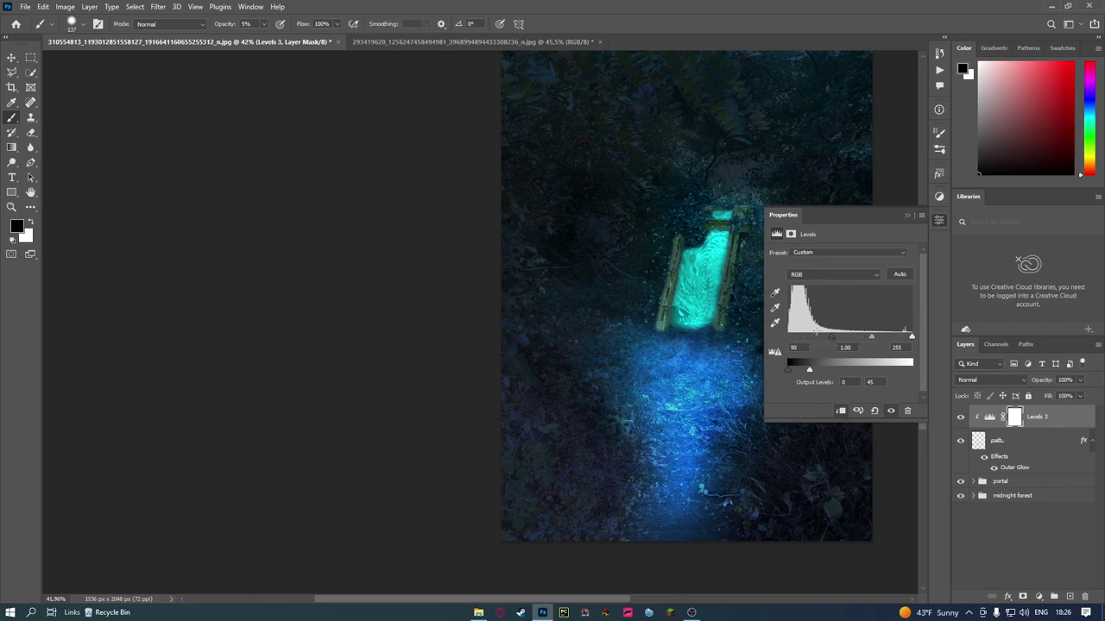
{"action": "left_click", "coordinate": [940, 220]}
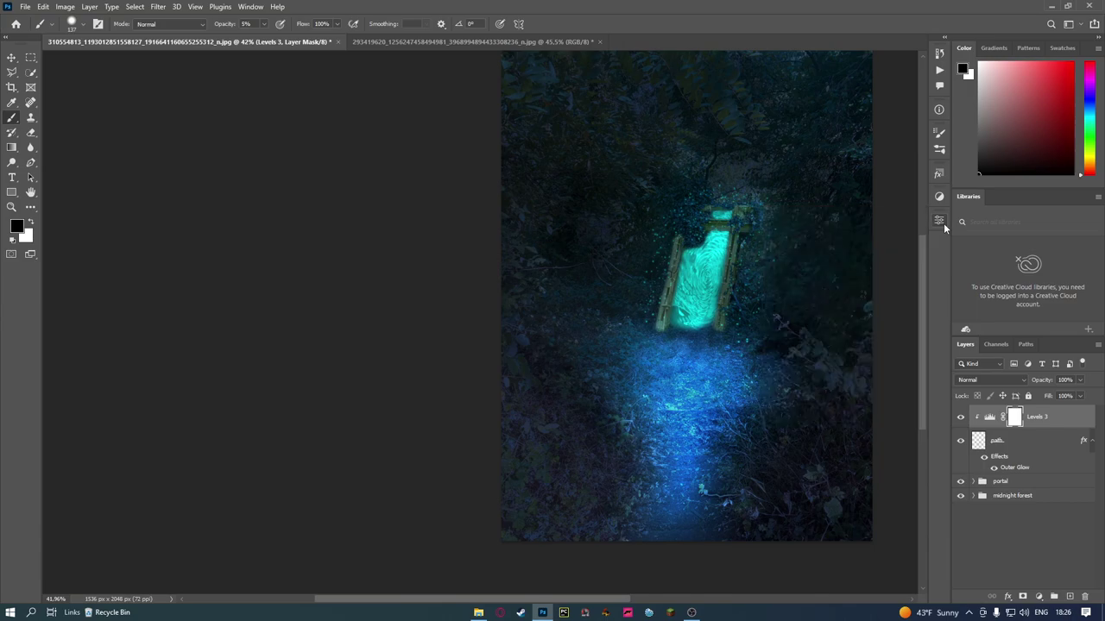
{"action": "left_click", "coordinate": [961, 418]}
{"action": "left_click", "coordinate": [960, 418]}
Lower the Levels output white further to dim the trail glow, comparing before and after
{"action": "double_click", "coordinate": [990, 416]}
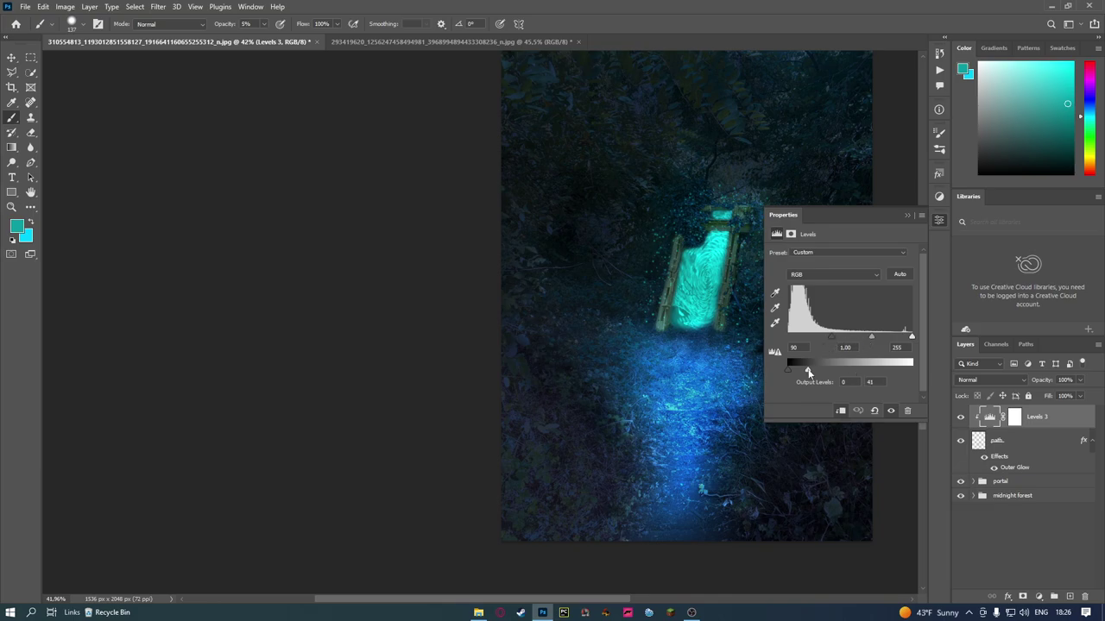
{"action": "left_click_drag", "start_coordinate": [800, 372], "coordinate": [794, 372]}
{"action": "left_click", "coordinate": [939, 220]}
{"action": "scroll", "coordinate": [712, 388], "scroll_direction": "up", "scroll_amount": 1}
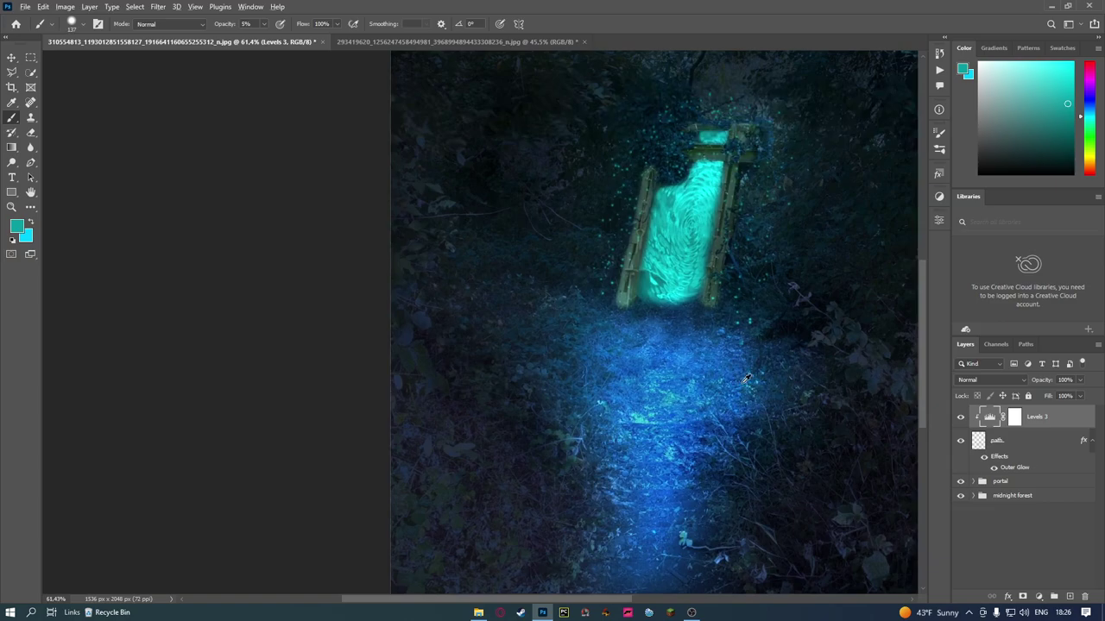
{"action": "scroll", "coordinate": [740, 384], "scroll_direction": "down", "scroll_amount": 2}
{"action": "left_click", "coordinate": [960, 418]}
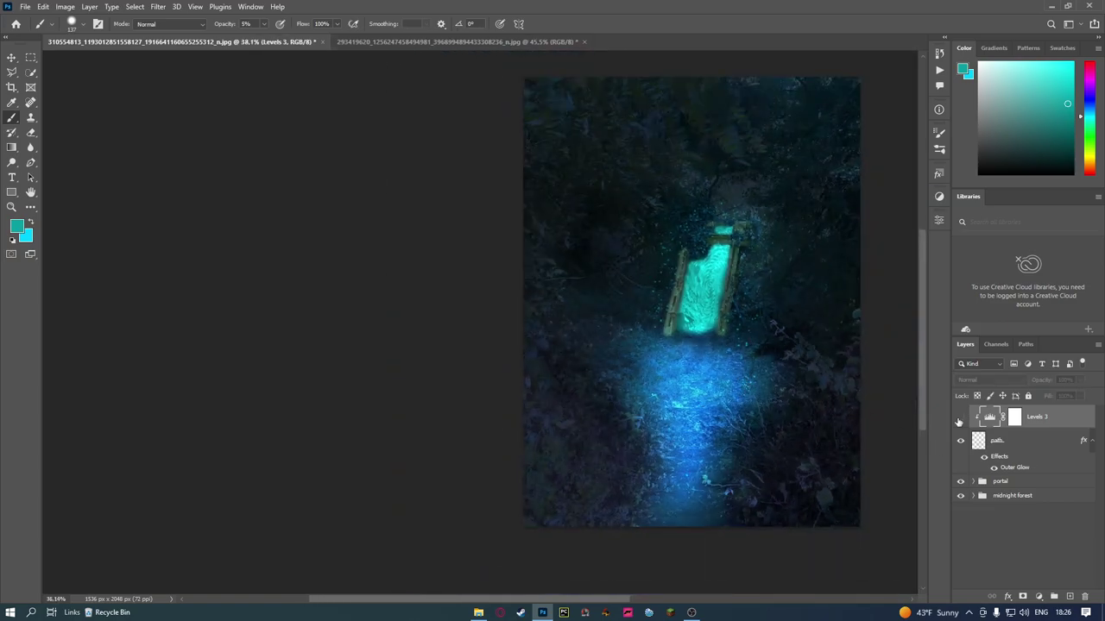
{"action": "left_click", "coordinate": [959, 418]}
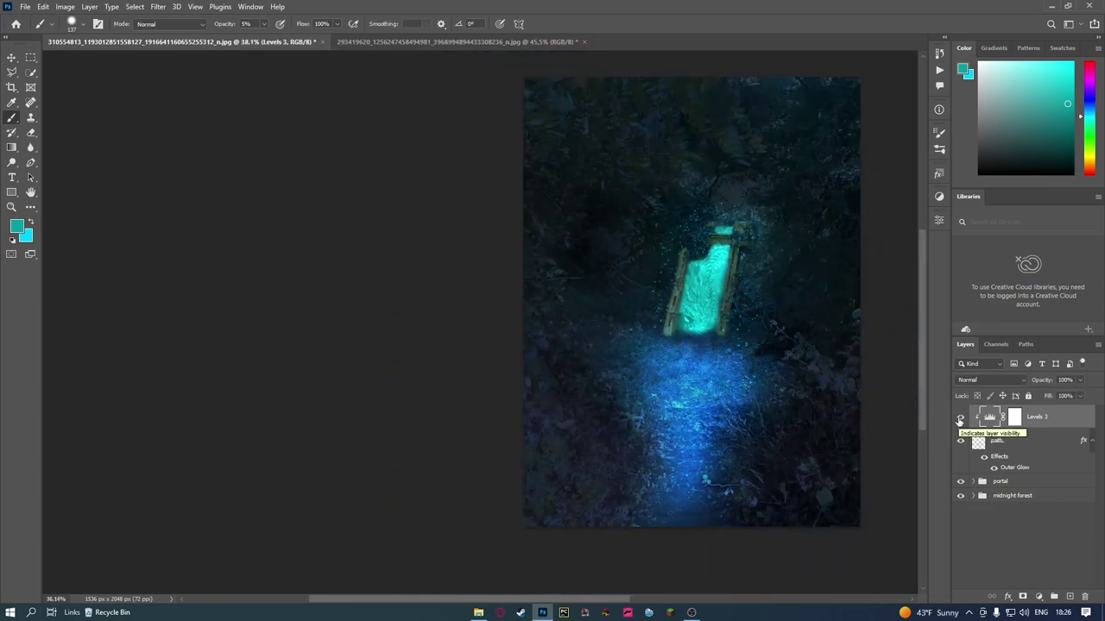
{"action": "left_click", "coordinate": [959, 418]}
{"action": "left_click", "coordinate": [960, 418]}
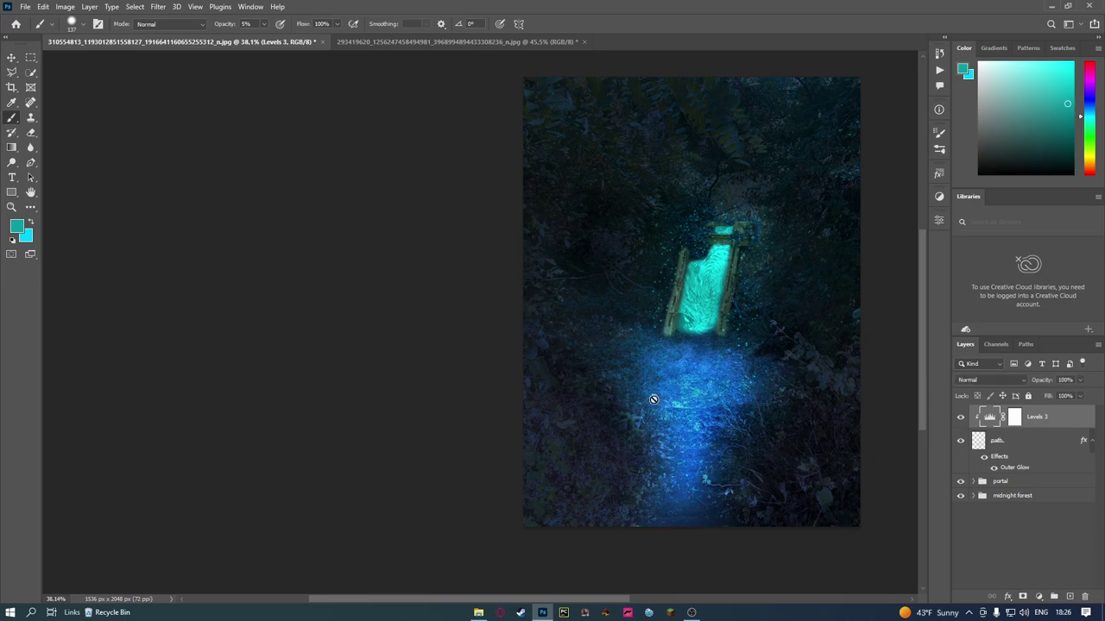
{"action": "scroll", "coordinate": [789, 379], "scroll_direction": "up", "scroll_amount": 1}
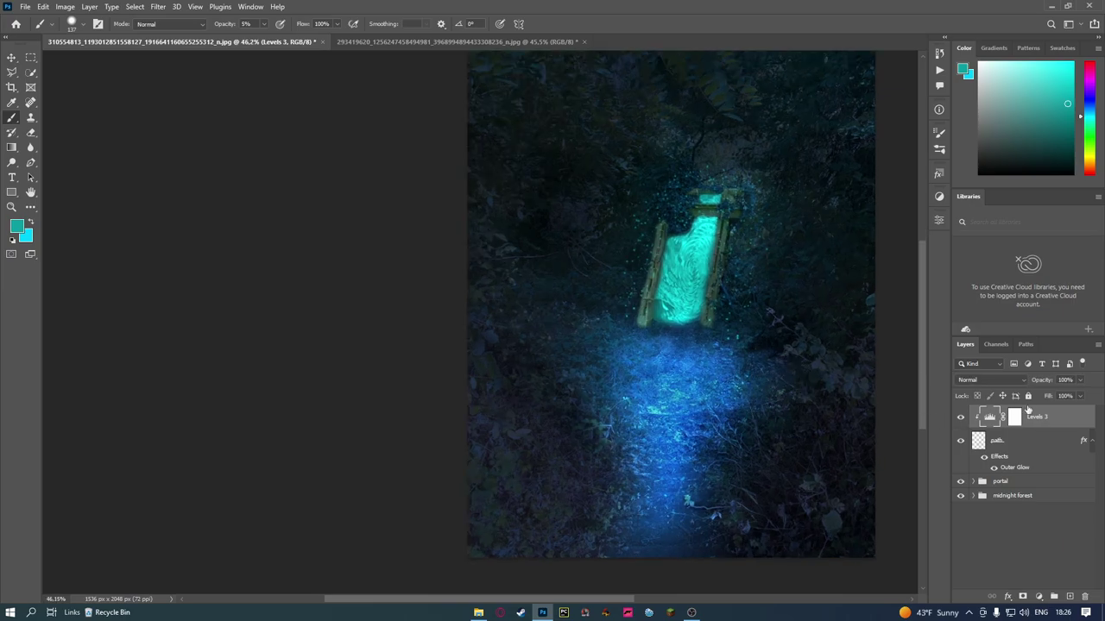
Set the layer opacity to 100% and select the path layer together with Levels 3
{"action": "left_click", "coordinate": [1080, 379]}
{"action": "left_click_drag", "start_coordinate": [1071, 396], "coordinate": [1086, 395]}
{"action": "scroll", "coordinate": [752, 400], "scroll_direction": "down", "scroll_amount": 1}
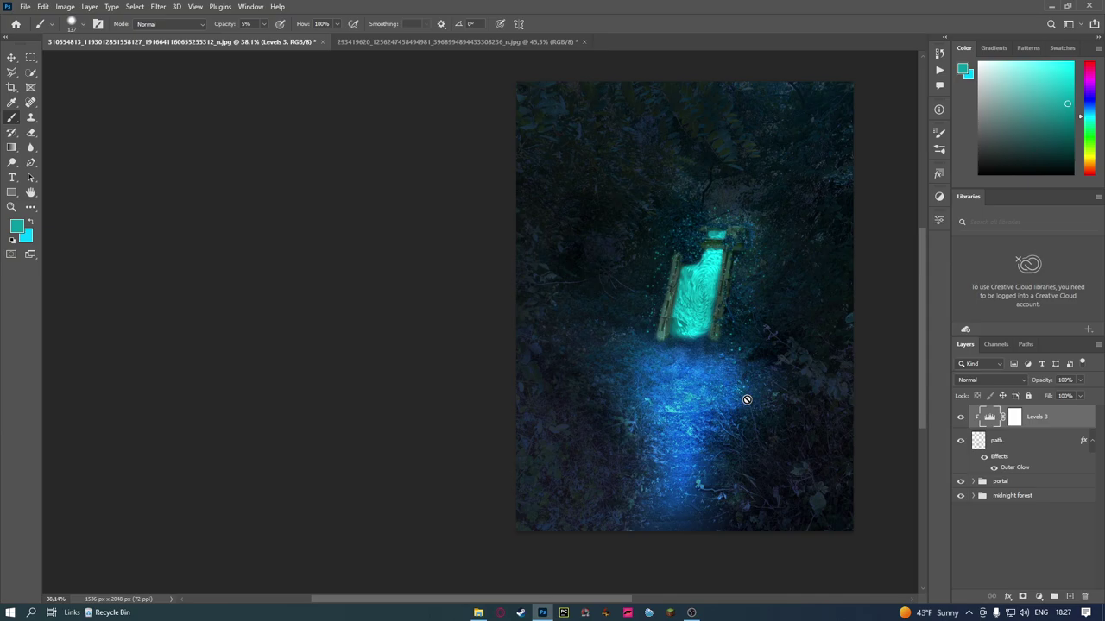
{"action": "scroll", "coordinate": [751, 348], "scroll_direction": "up", "scroll_amount": 1}
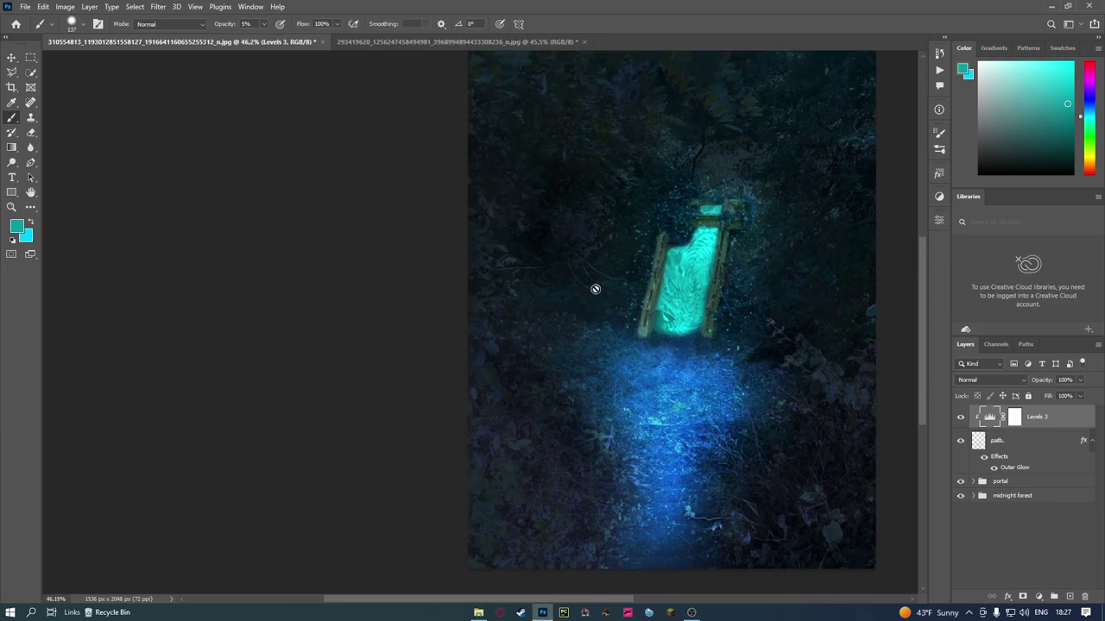
{"action": "scroll", "coordinate": [752, 190], "scroll_direction": "up", "scroll_amount": 1}
{"action": "scroll", "coordinate": [748, 295], "scroll_direction": "up", "scroll_amount": 1}
{"action": "scroll", "coordinate": [689, 518], "scroll_direction": "down", "scroll_amount": 1}
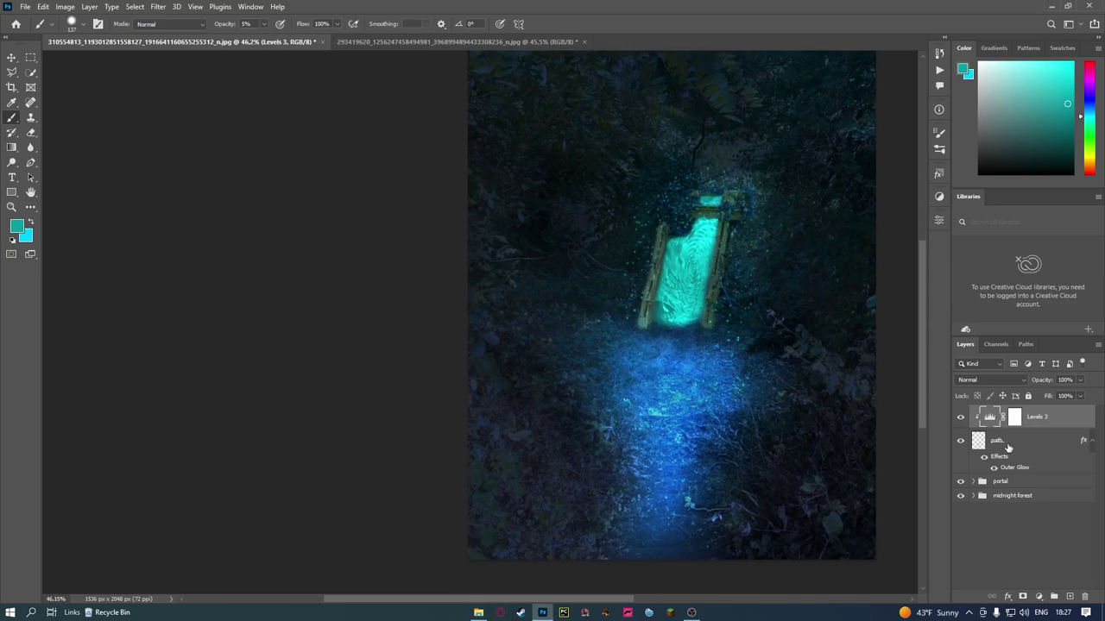
{"action": "left_click", "coordinate": [1038, 444], "text": "shift"}
Group the path layer with its Levels adjustment as 'path' and close the second image document
{"action": "key", "text": "ctrl+g"}
{"action": "type", "text": "path"}
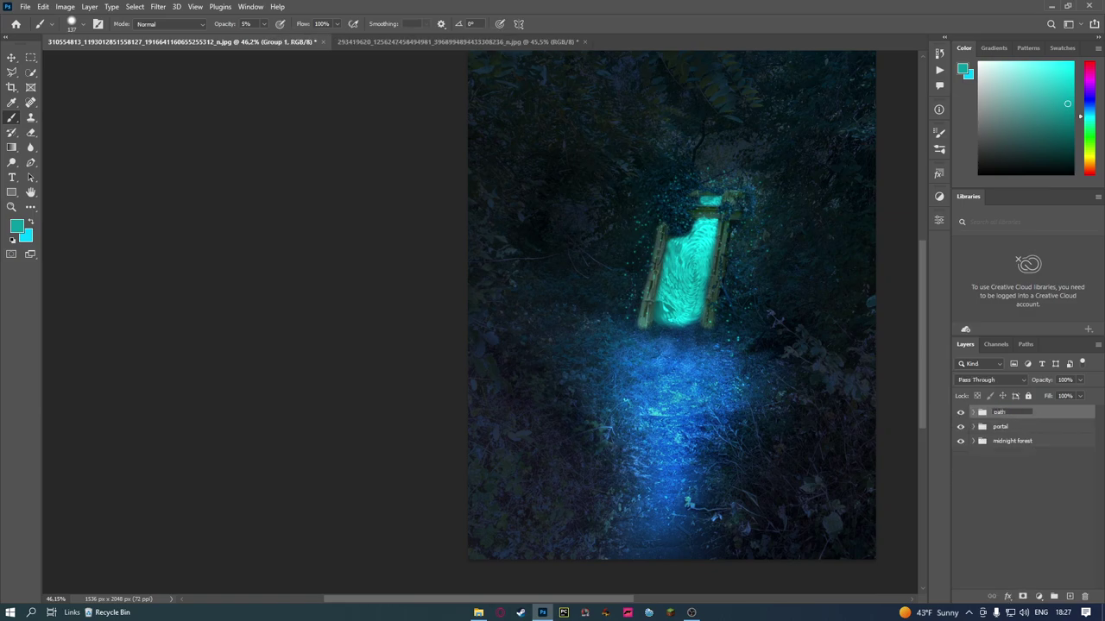
{"action": "key", "text": "Return"}
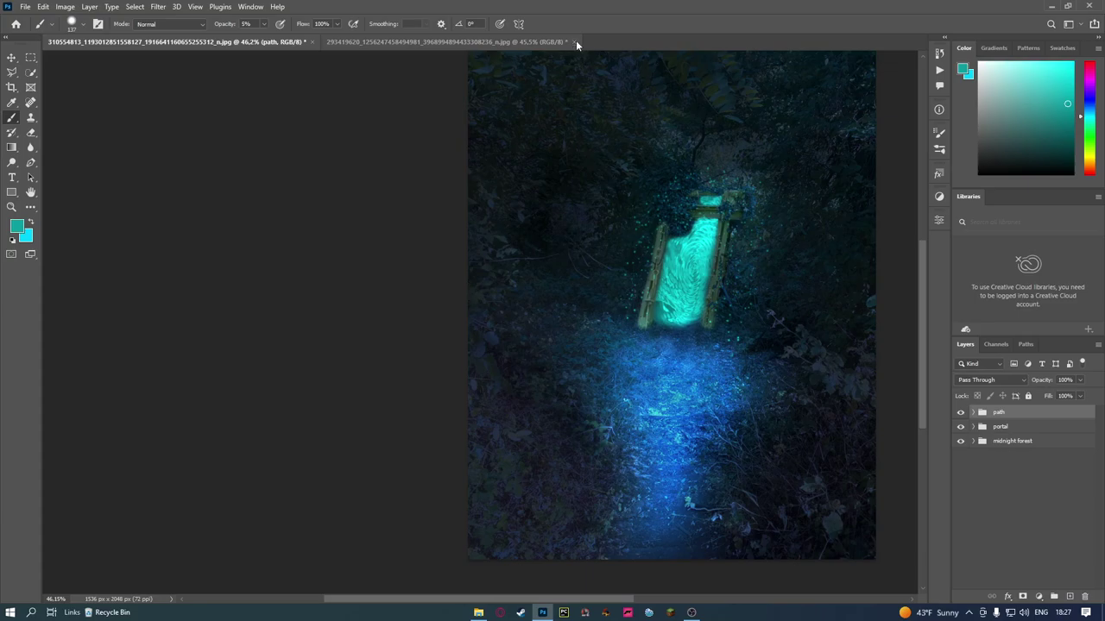
{"action": "left_click", "coordinate": [574, 41]}
{"action": "left_click", "coordinate": [549, 236]}
Drag the snake photo from the photos folder into Photoshop as a new document
{"action": "scroll", "coordinate": [741, 282], "scroll_direction": "down", "scroll_amount": 1}
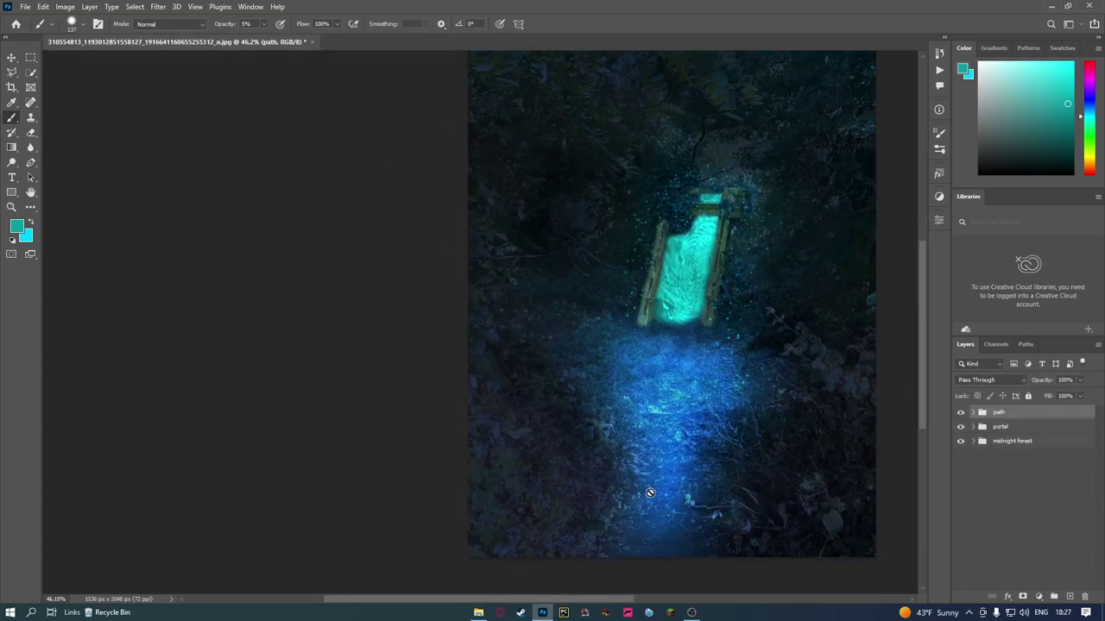
{"action": "left_click_drag", "start_coordinate": [548, 600], "coordinate": [587, 604]}
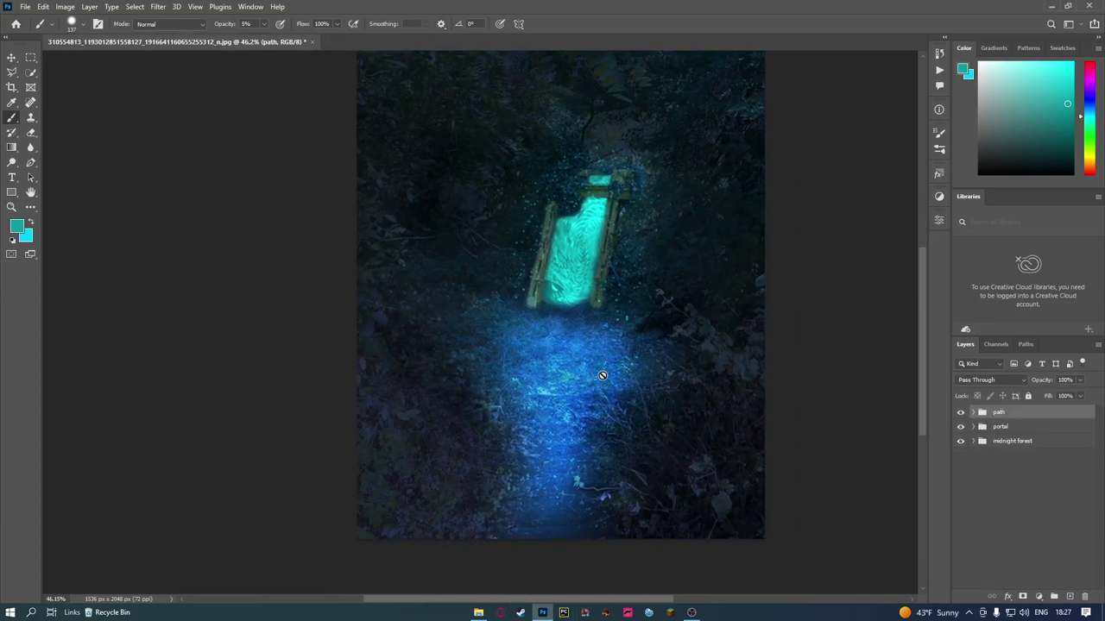
{"action": "scroll", "coordinate": [602, 259], "scroll_direction": "up", "scroll_amount": 2}
{"action": "scroll", "coordinate": [603, 259], "scroll_direction": "up", "scroll_amount": 1}
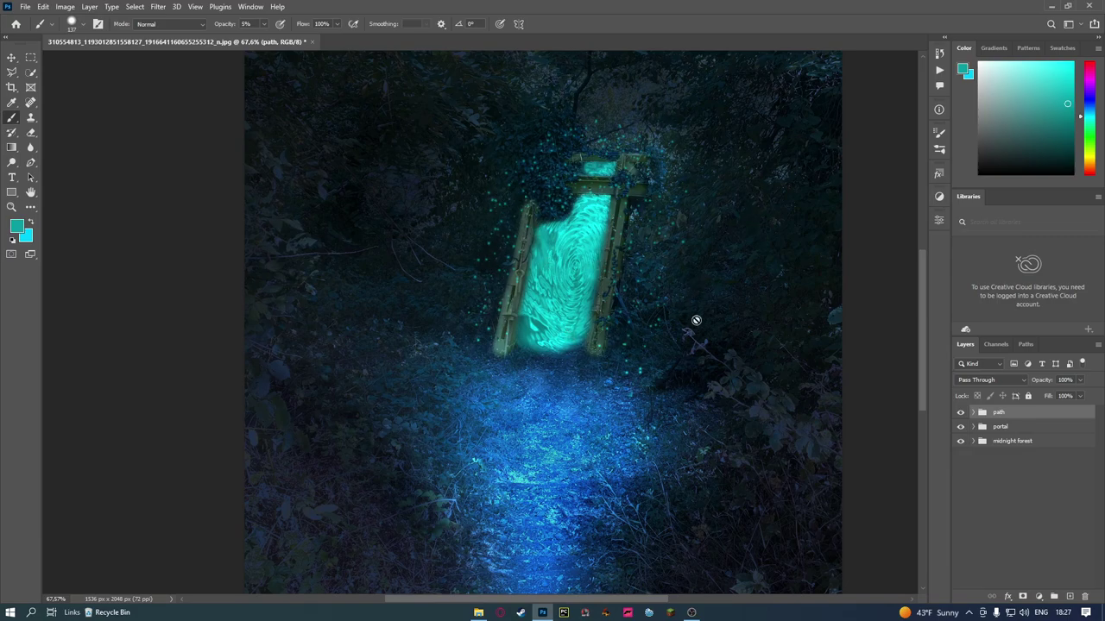
{"action": "left_click", "coordinate": [479, 612]}
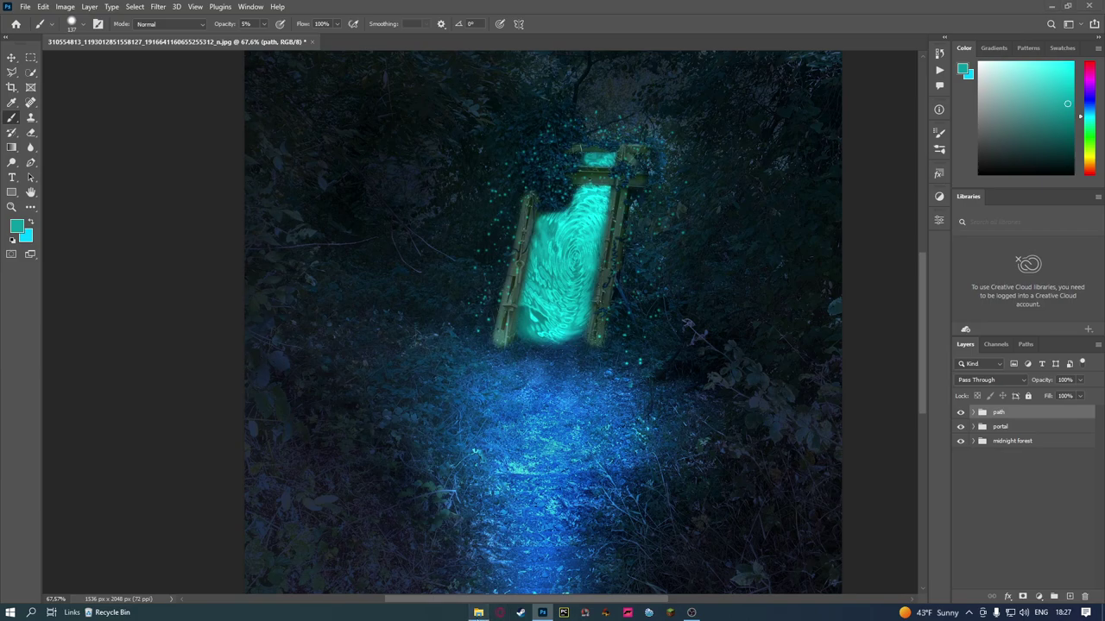
{"action": "left_click", "coordinate": [562, 405]}
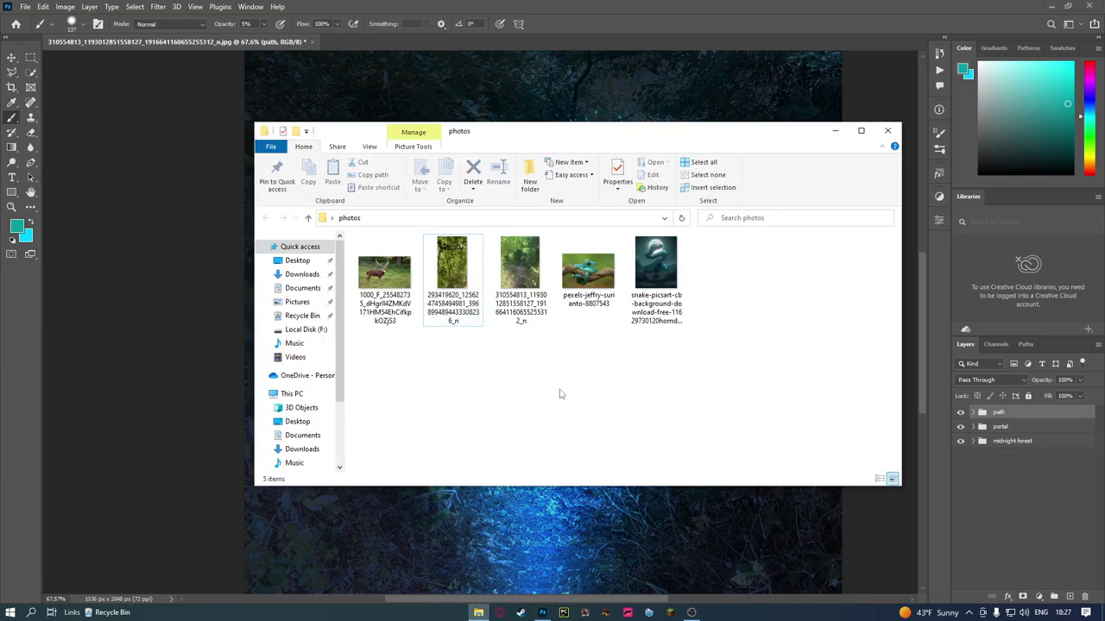
{"action": "left_click_drag", "start_coordinate": [630, 354], "coordinate": [642, 313]}
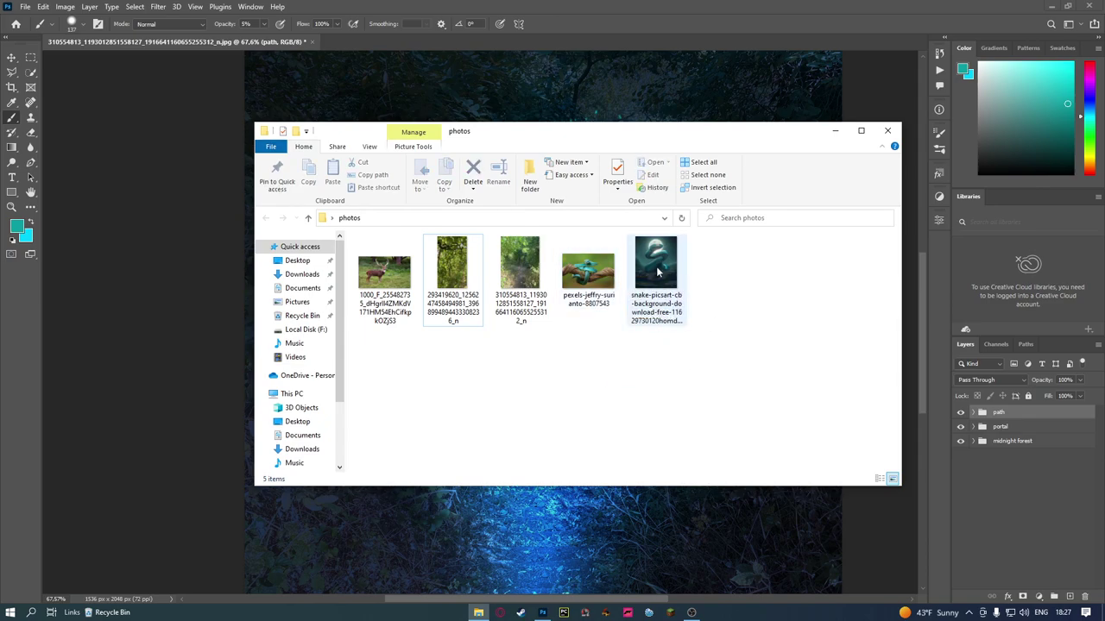
{"action": "left_click_drag", "start_coordinate": [658, 272], "coordinate": [509, 50]}
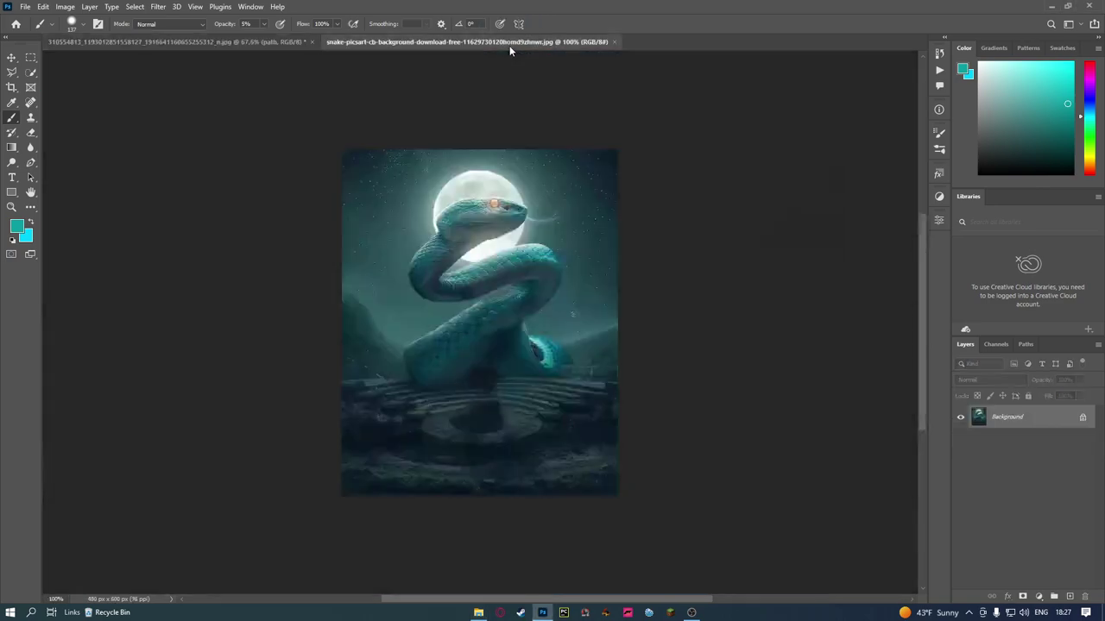
With the Pen tool, place anchor points along the snake's neck and around its head
{"action": "scroll", "coordinate": [454, 248], "scroll_direction": "up", "scroll_amount": 2}
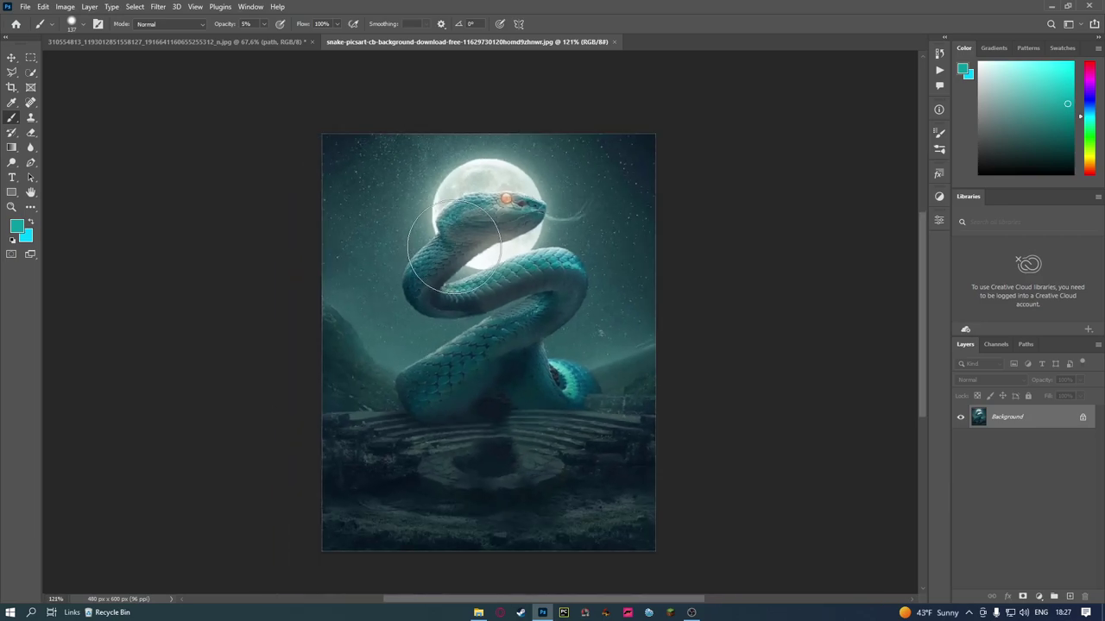
{"action": "scroll", "coordinate": [454, 247], "scroll_direction": "up", "scroll_amount": 3}
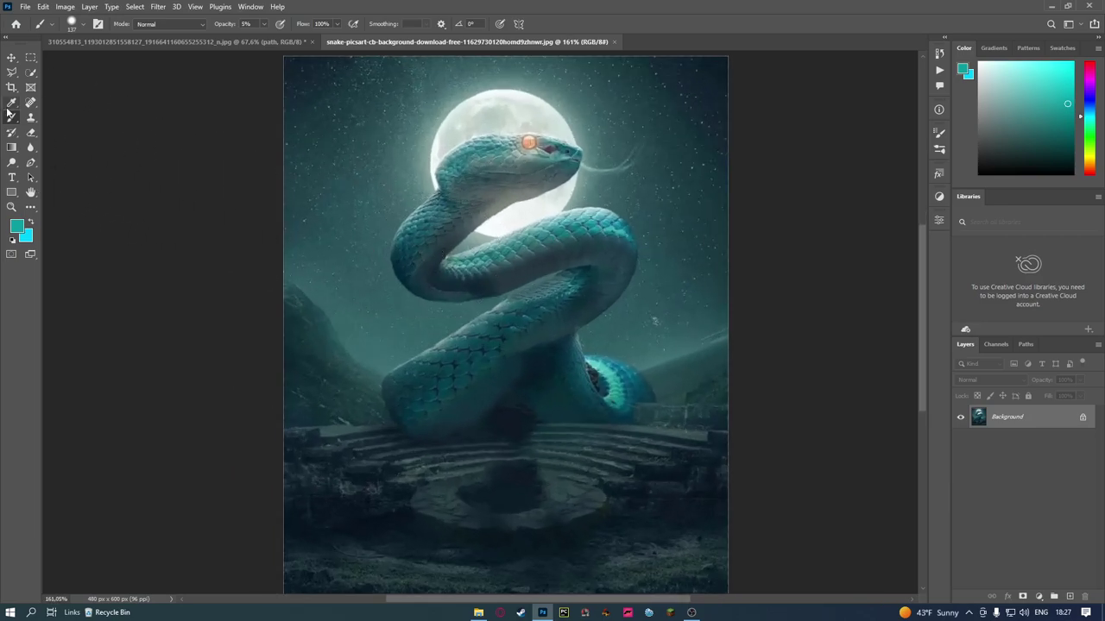
{"action": "left_click", "coordinate": [30, 162]}
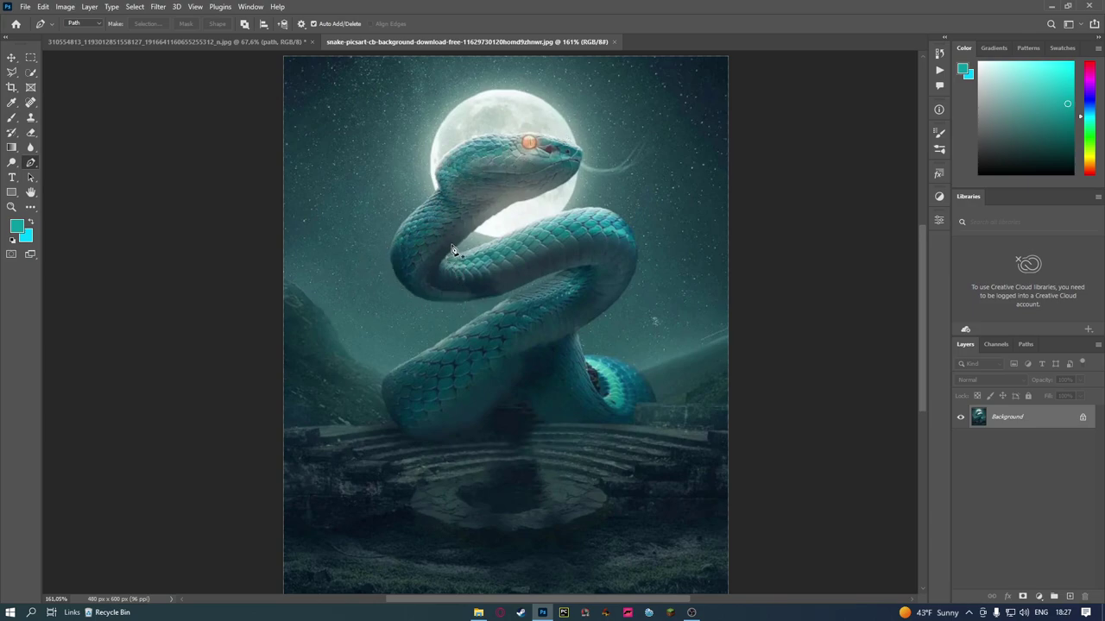
{"action": "left_click", "coordinate": [173, 42]}
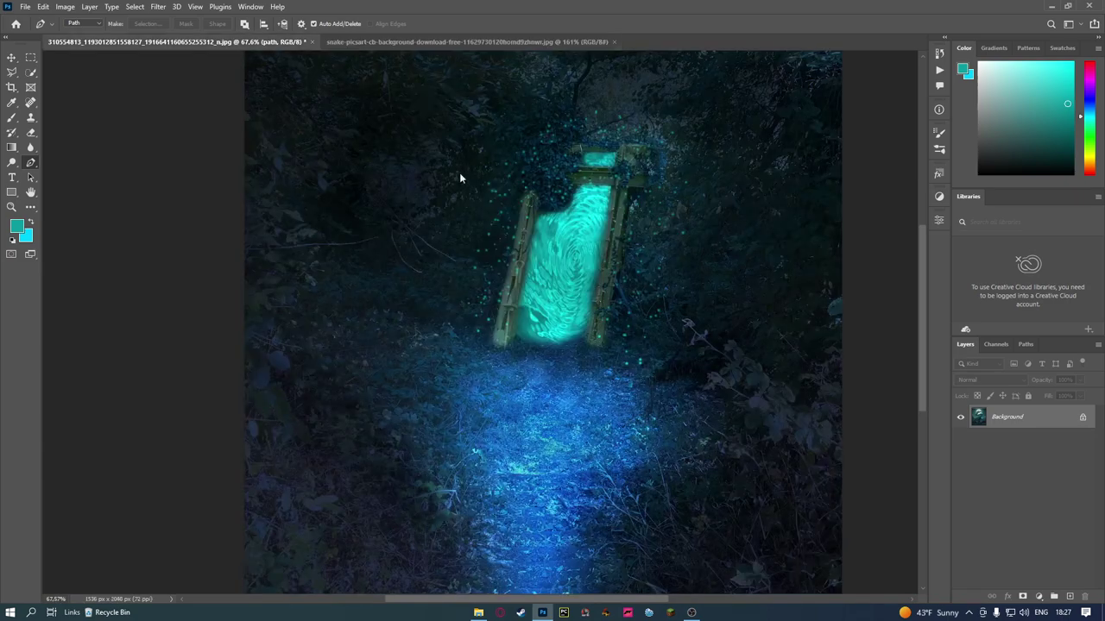
{"action": "left_click", "coordinate": [466, 41]}
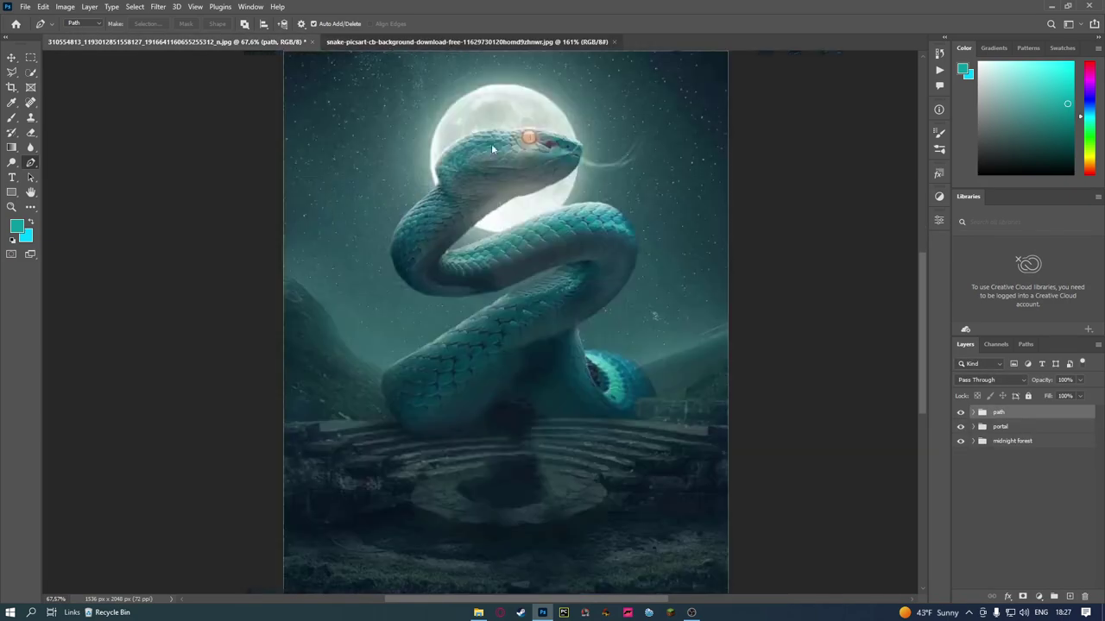
{"action": "left_click", "coordinate": [448, 257]}
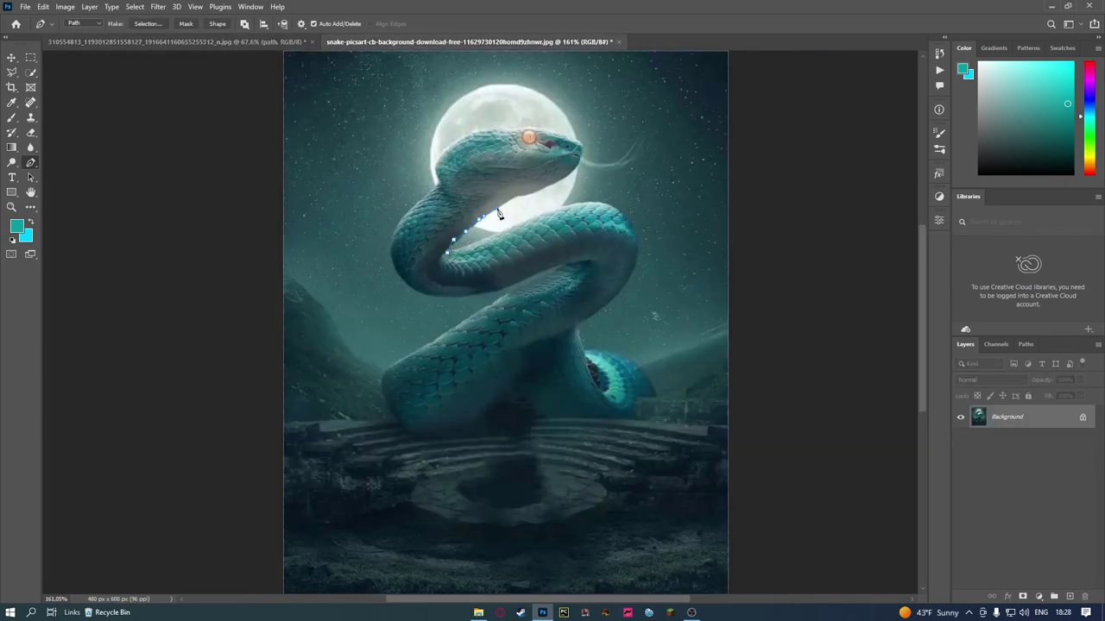
{"action": "left_click", "coordinate": [525, 196]}
{"action": "left_click", "coordinate": [557, 134]}
{"action": "left_click", "coordinate": [462, 138]}
{"action": "right_click", "coordinate": [445, 222]}
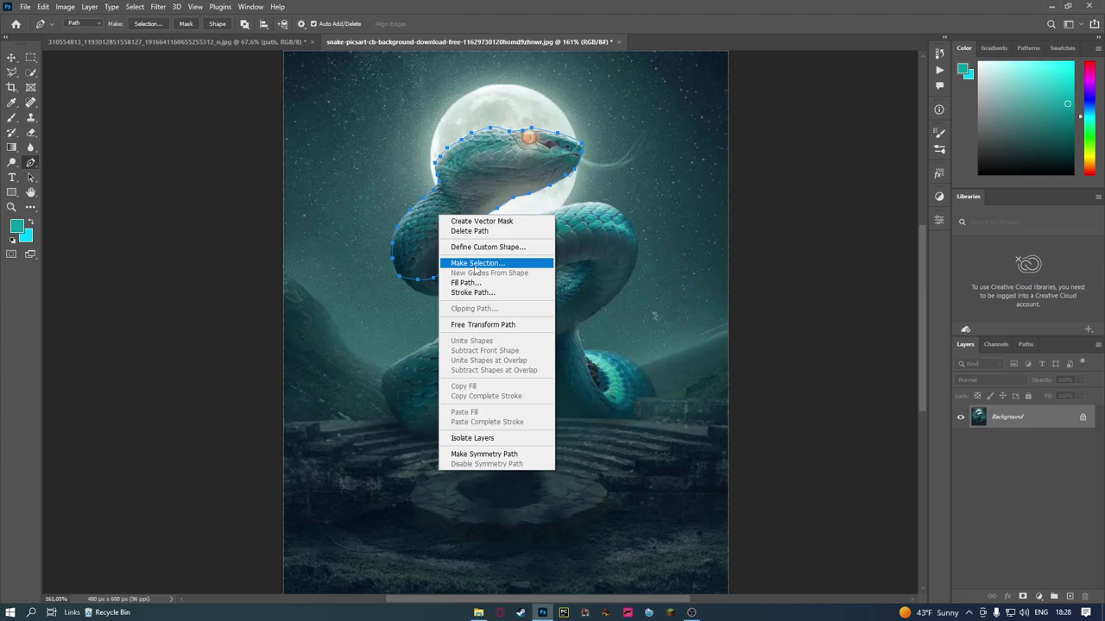
Convert the snake's pen path into a selection with Make Selection
{"action": "left_click", "coordinate": [474, 263]}
{"action": "left_click", "coordinate": [615, 163]}
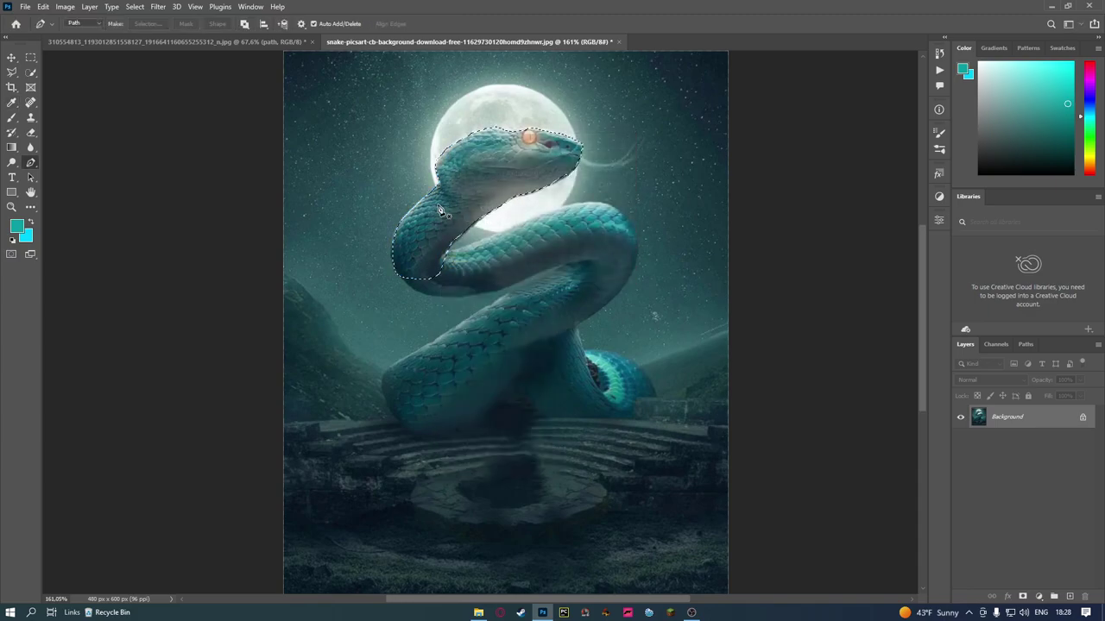
{"action": "scroll", "coordinate": [566, 158], "scroll_direction": "up", "scroll_amount": 3}
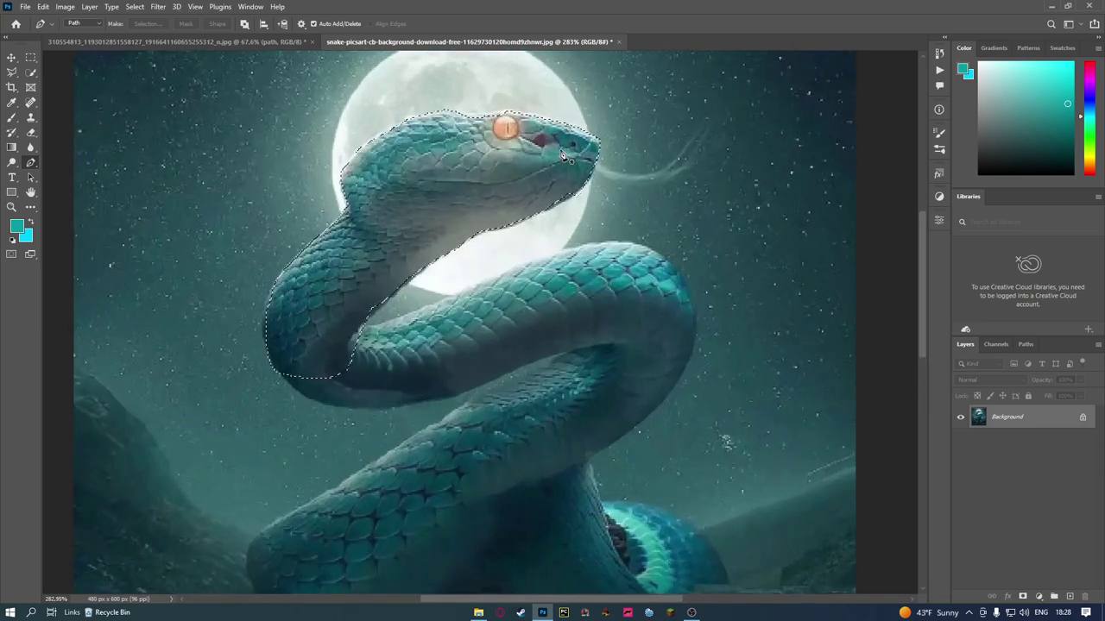
{"action": "scroll", "coordinate": [440, 129], "scroll_direction": "up", "scroll_amount": 1}
Subtract the moon from the top of the selection using Quick Selection
{"action": "left_click", "coordinate": [31, 74]}
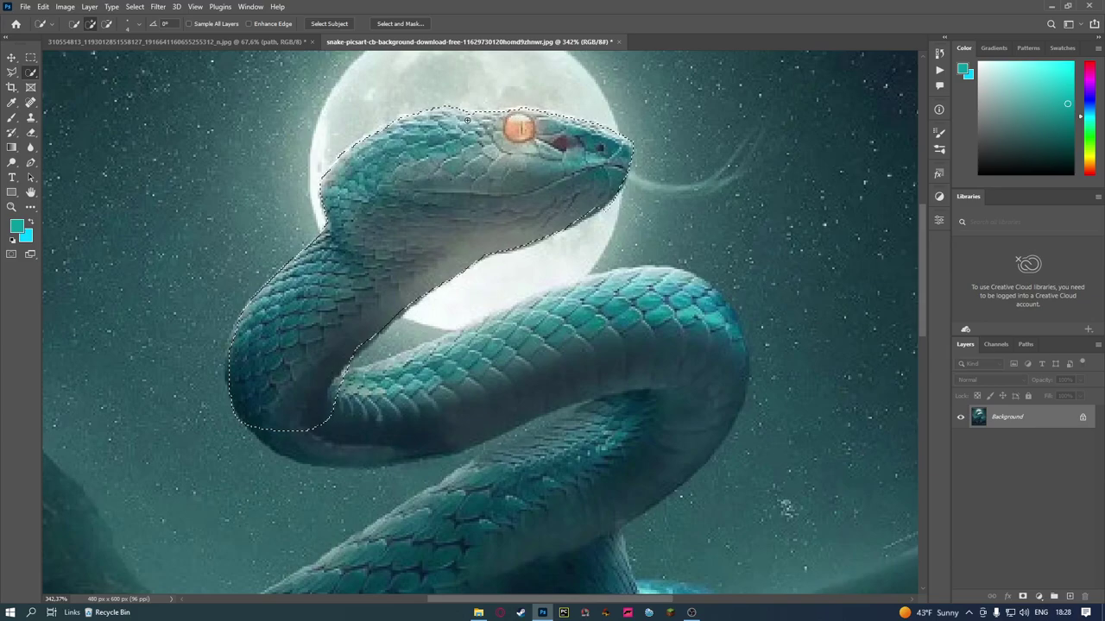
{"action": "key", "text": "alt"}
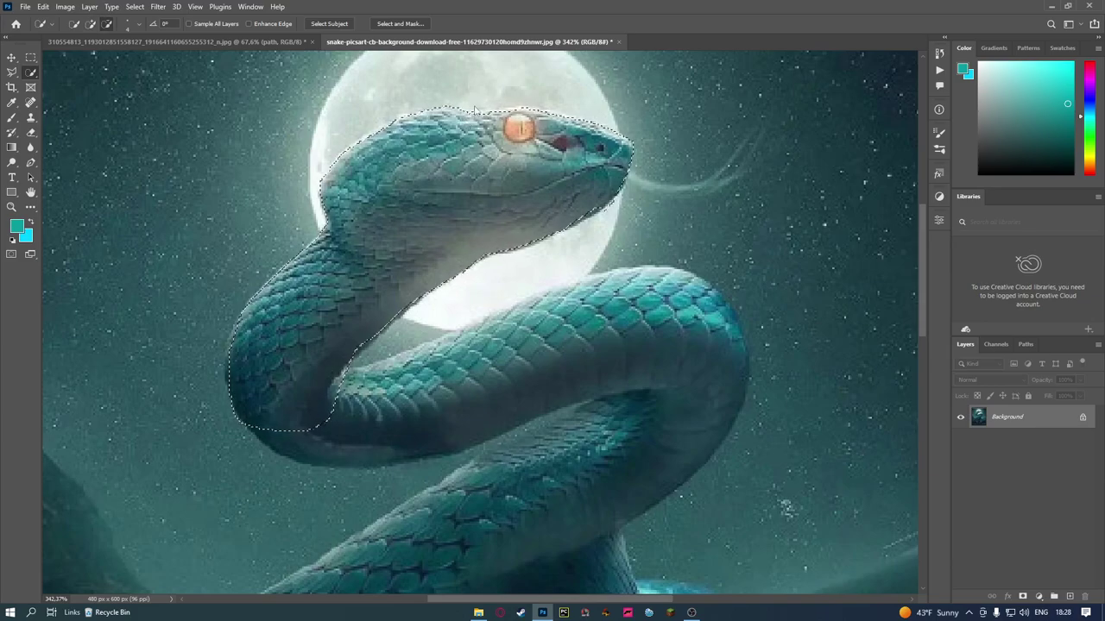
{"action": "mouse_move", "coordinate": [474, 110]}
{"action": "left_mouse_down"}
{"action": "mouse_move", "coordinate": [423, 146]}
{"action": "mouse_move", "coordinate": [416, 138]}
{"action": "left_mouse_up"}
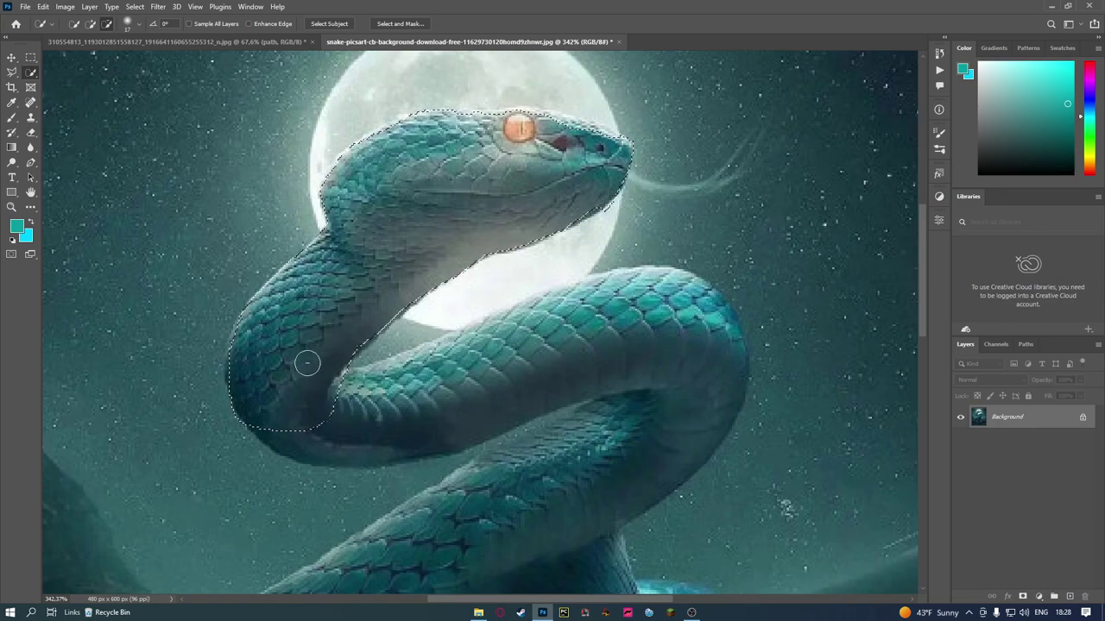
{"action": "right_click", "coordinate": [588, 203], "text": "alt"}
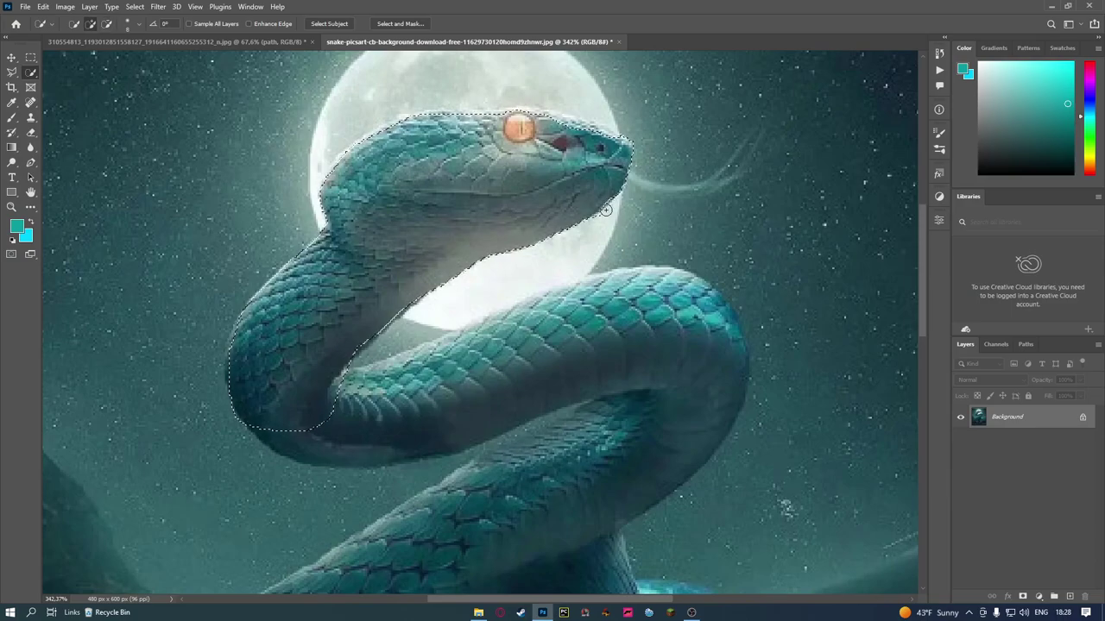
{"action": "scroll", "coordinate": [601, 220], "scroll_direction": "down", "scroll_amount": 5}
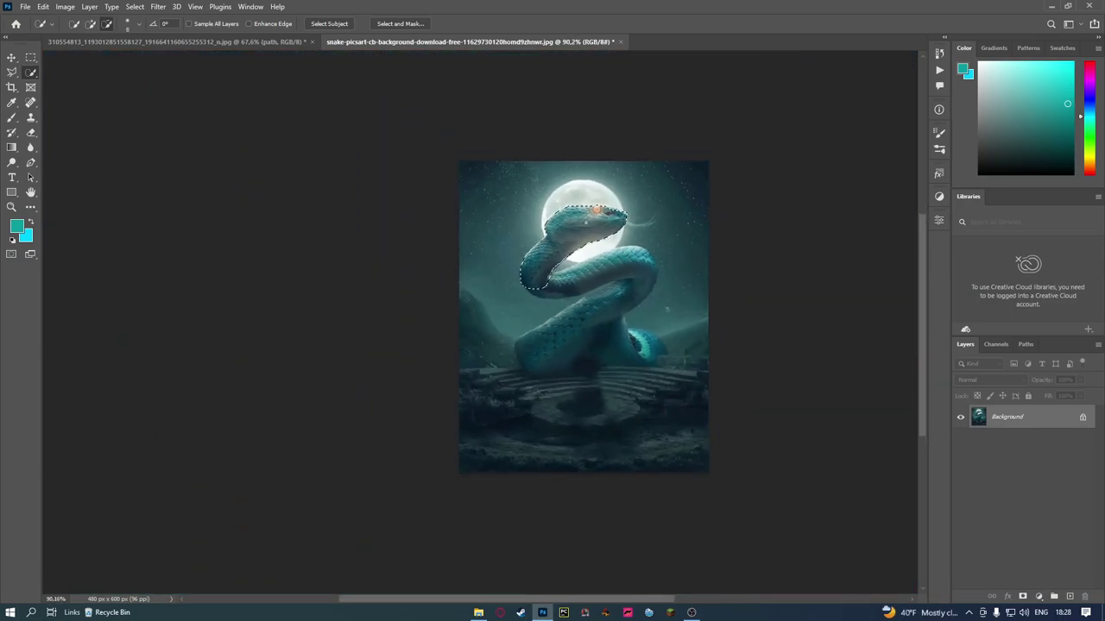
Paste the copied snake head into the forest composite as a new layer over the portal
{"action": "left_click", "coordinate": [11, 57]}
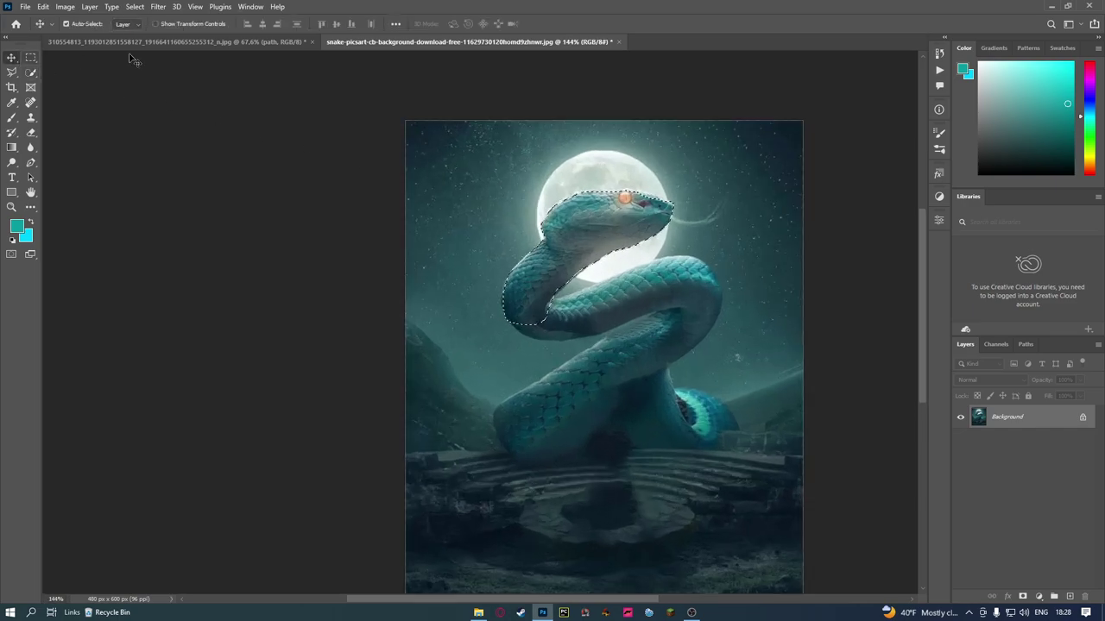
{"action": "left_click", "coordinate": [259, 41]}
{"action": "right_click", "coordinate": [590, 319]}
{"action": "key", "text": "Escape"}
{"action": "key", "text": "ctrl+shift+alt+n"}
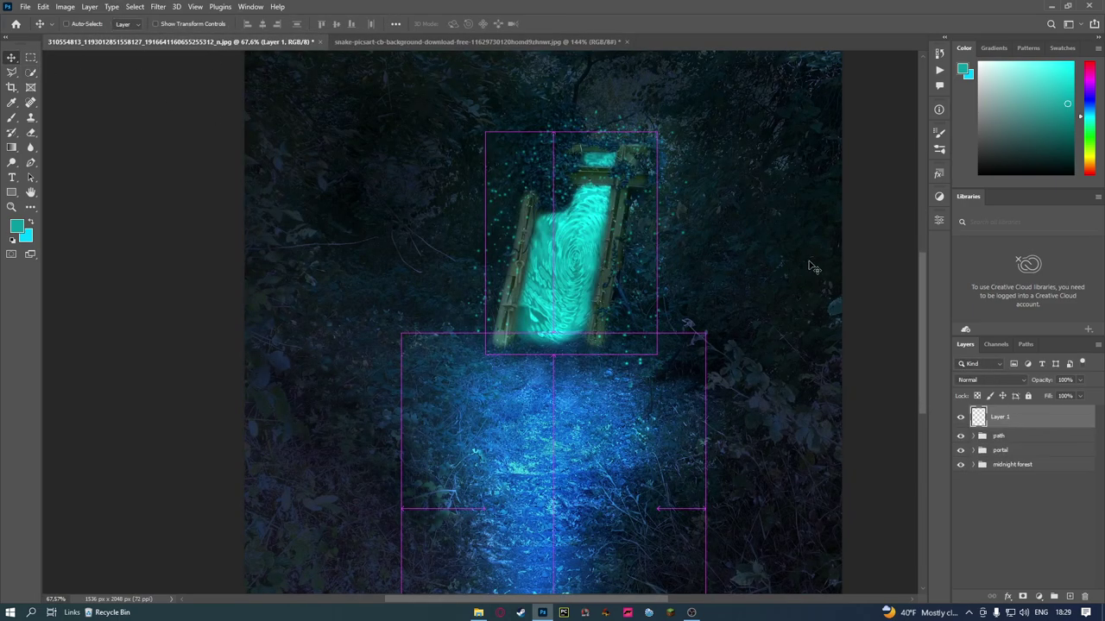
{"action": "left_click_drag", "start_coordinate": [894, 375], "coordinate": [764, 345]}
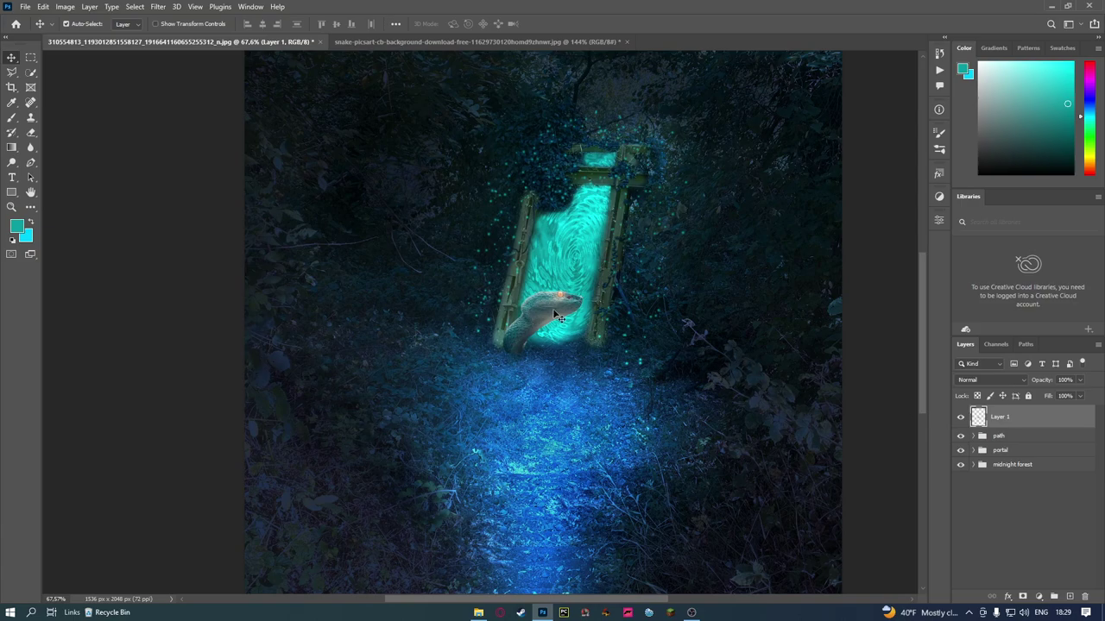
Transform the snake head onto the portal frame's top edge and fine-tune its position
{"action": "key", "text": "ctrl+t"}
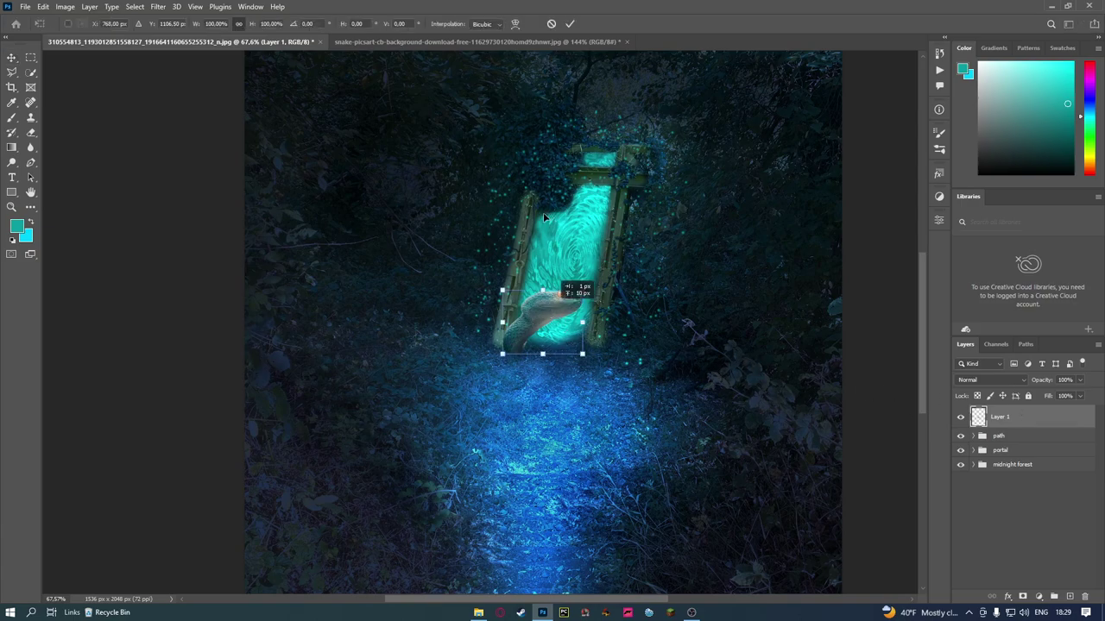
{"action": "left_click_drag", "start_coordinate": [533, 249], "coordinate": [571, 171]}
{"action": "scroll", "coordinate": [553, 180], "scroll_direction": "up", "scroll_amount": 5}
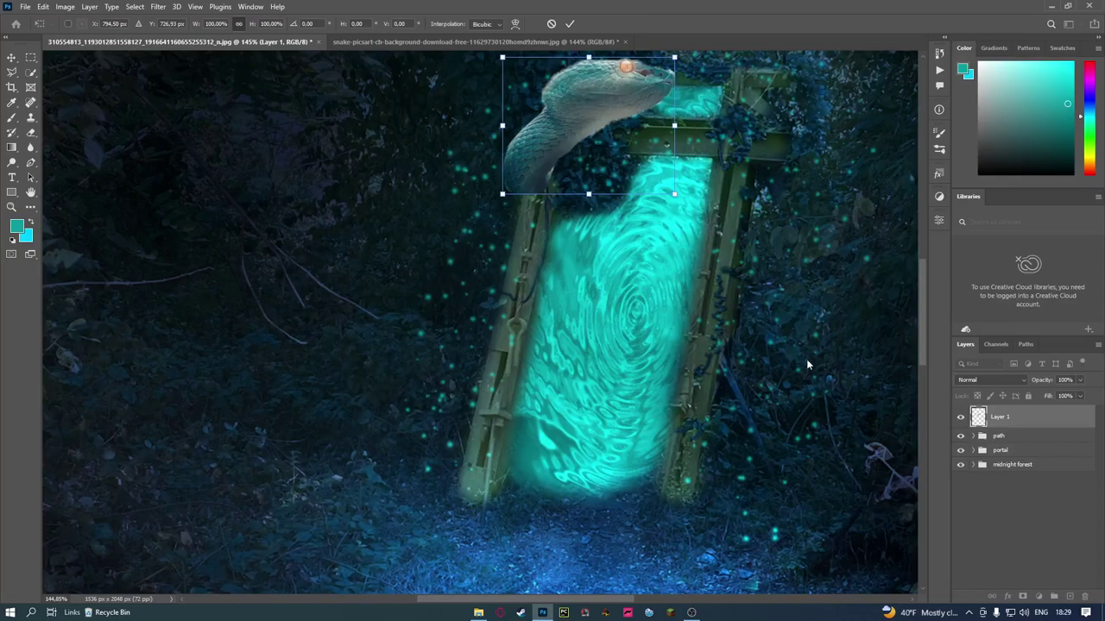
{"action": "key", "text": "Return"}
{"action": "scroll", "coordinate": [620, 99], "scroll_direction": "up", "scroll_amount": 1}
{"action": "left_click_drag", "start_coordinate": [598, 125], "coordinate": [605, 120]}
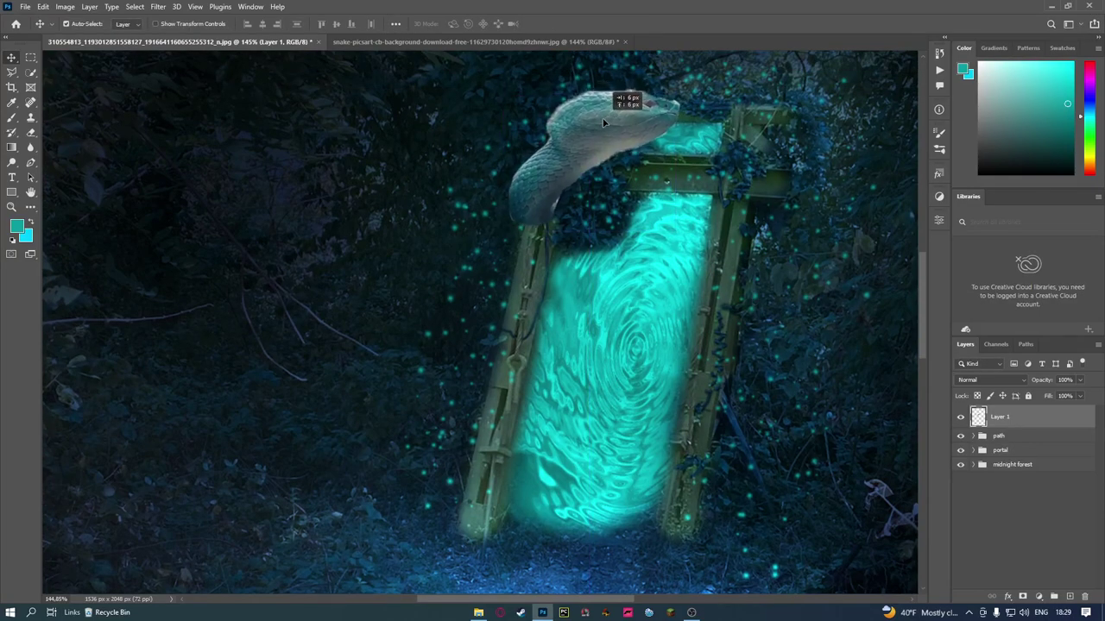
{"action": "left_click_drag", "start_coordinate": [604, 120], "coordinate": [607, 119]}
{"action": "scroll", "coordinate": [656, 133], "scroll_direction": "up", "scroll_amount": 1}
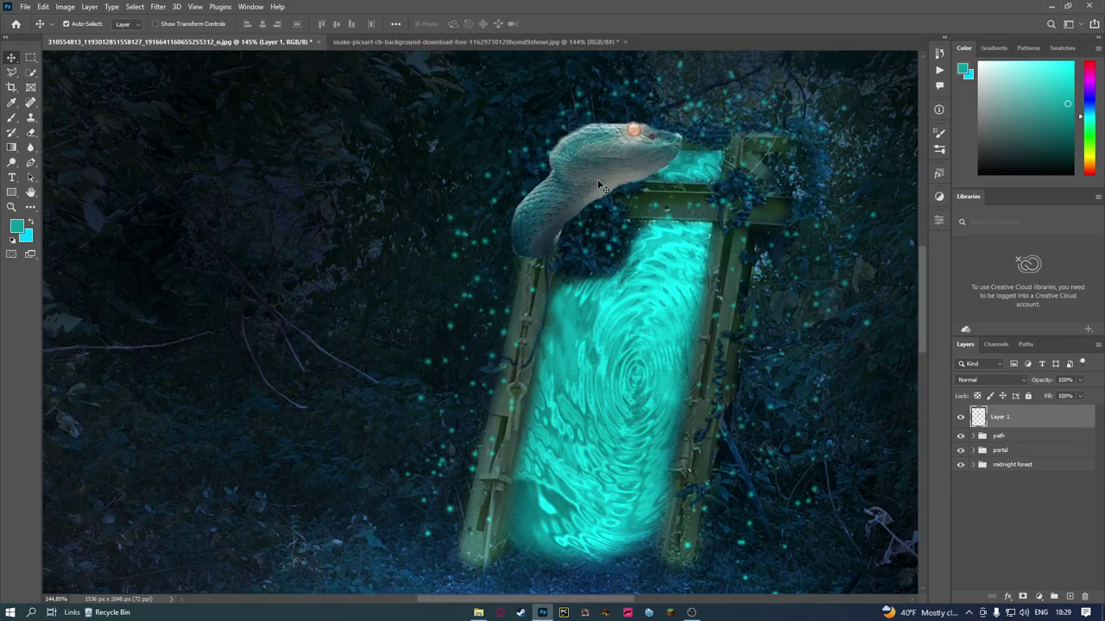
{"action": "scroll", "coordinate": [595, 181], "scroll_direction": "up", "scroll_amount": 2}
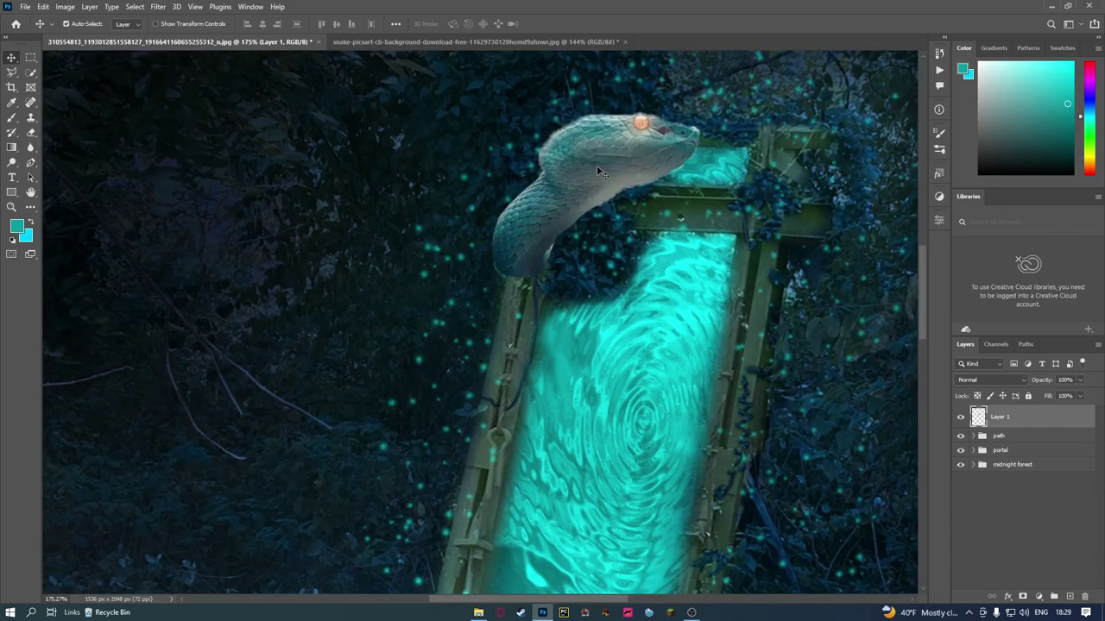
{"action": "scroll", "coordinate": [598, 170], "scroll_direction": "up", "scroll_amount": 1}
{"action": "scroll", "coordinate": [597, 170], "scroll_direction": "down", "scroll_amount": 1}
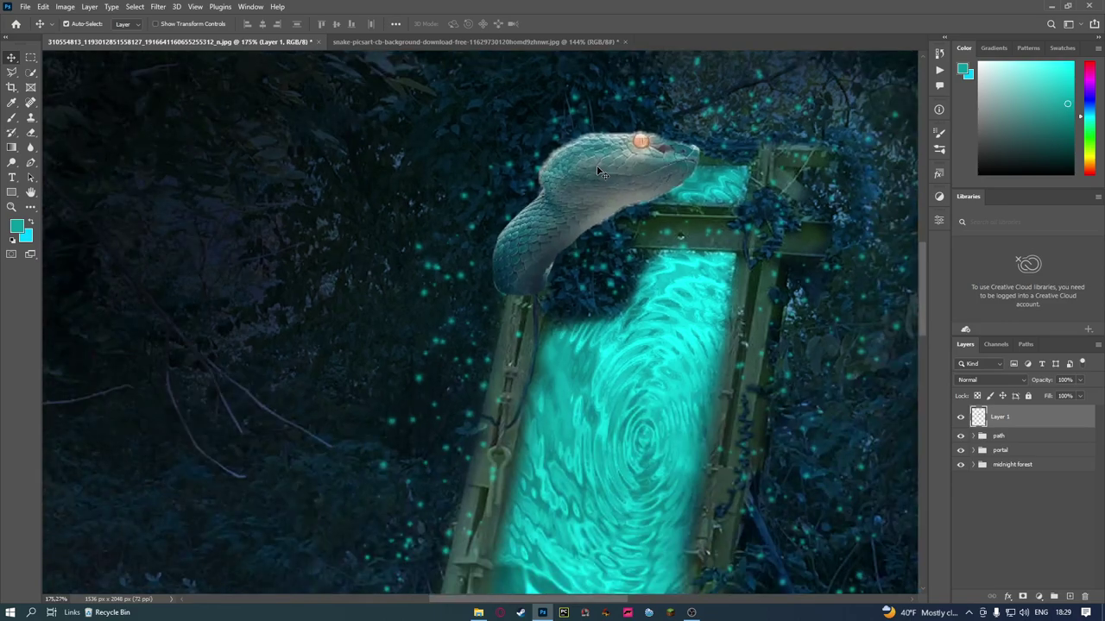
Erase the rough back edge of the snake's head and the left neck edge
{"action": "left_click", "coordinate": [31, 132]}
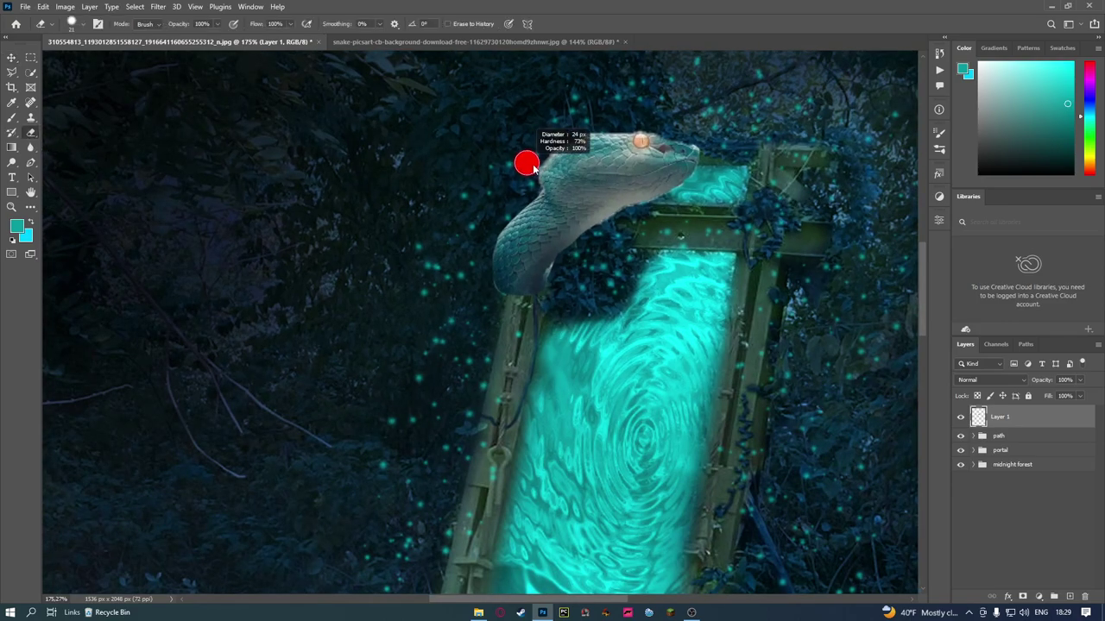
{"action": "mouse_move", "coordinate": [533, 165]}
{"action": "left_mouse_down"}
{"action": "mouse_move", "coordinate": [521, 165]}
{"action": "mouse_move", "coordinate": [524, 126]}
{"action": "mouse_move", "coordinate": [533, 141]}
{"action": "mouse_move", "coordinate": [606, 114]}
{"action": "mouse_move", "coordinate": [698, 123]}
{"action": "mouse_move", "coordinate": [706, 141]}
{"action": "left_mouse_up"}
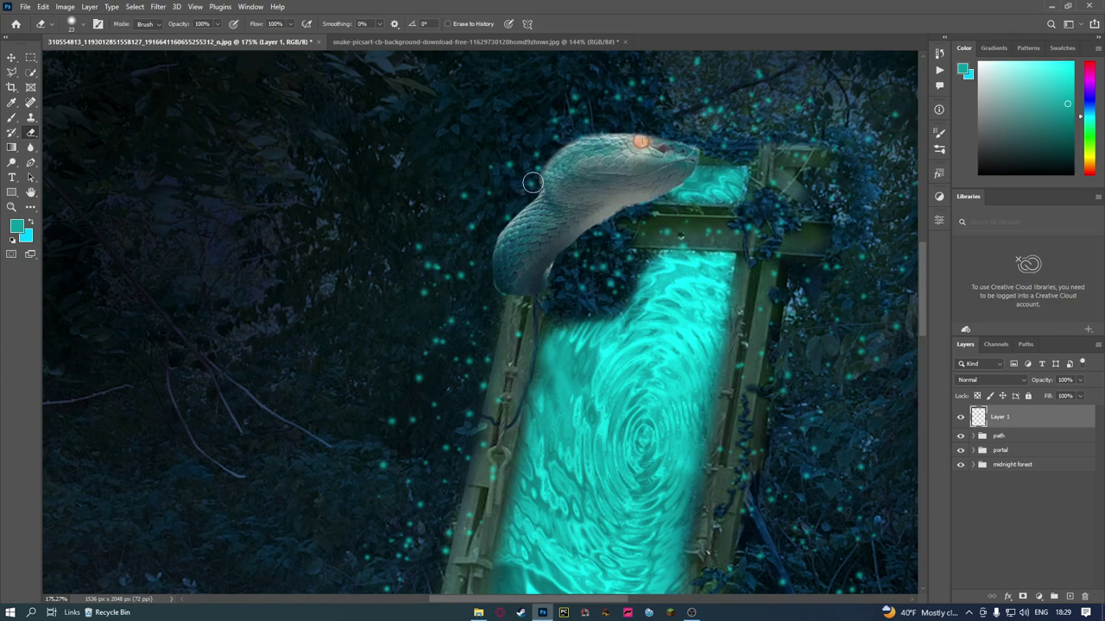
{"action": "mouse_move", "coordinate": [524, 194]}
{"action": "left_mouse_down"}
{"action": "mouse_move", "coordinate": [493, 230]}
{"action": "mouse_move", "coordinate": [486, 278]}
{"action": "mouse_move", "coordinate": [501, 306]}
{"action": "left_mouse_up"}
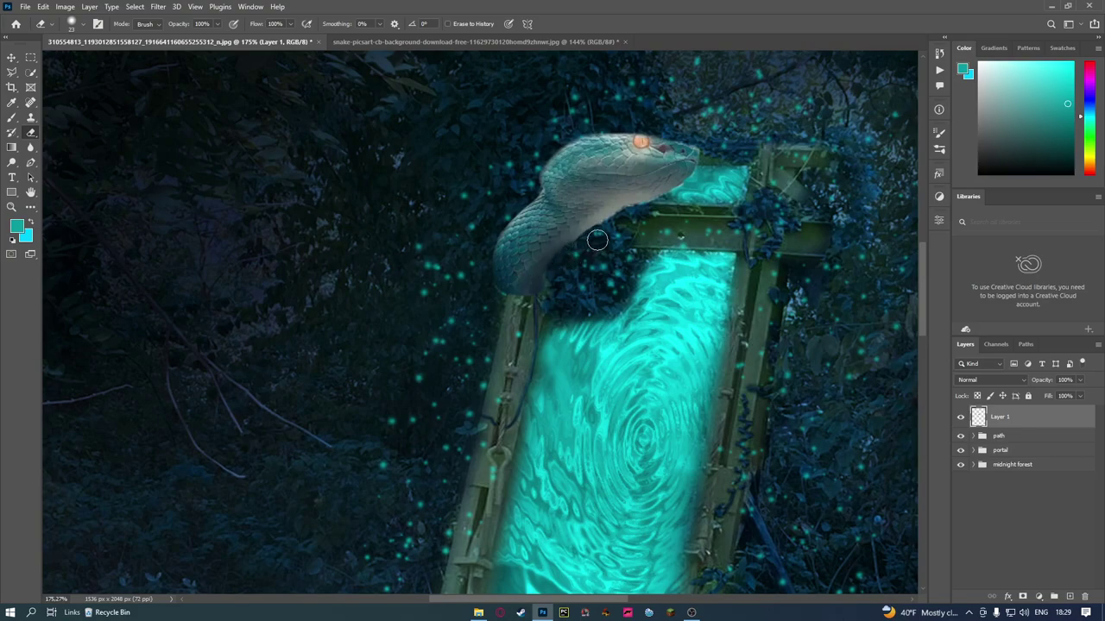
Add a layer mask to Layer 1 and set a black brush at 100% opacity
{"action": "left_click", "coordinate": [1023, 596]}
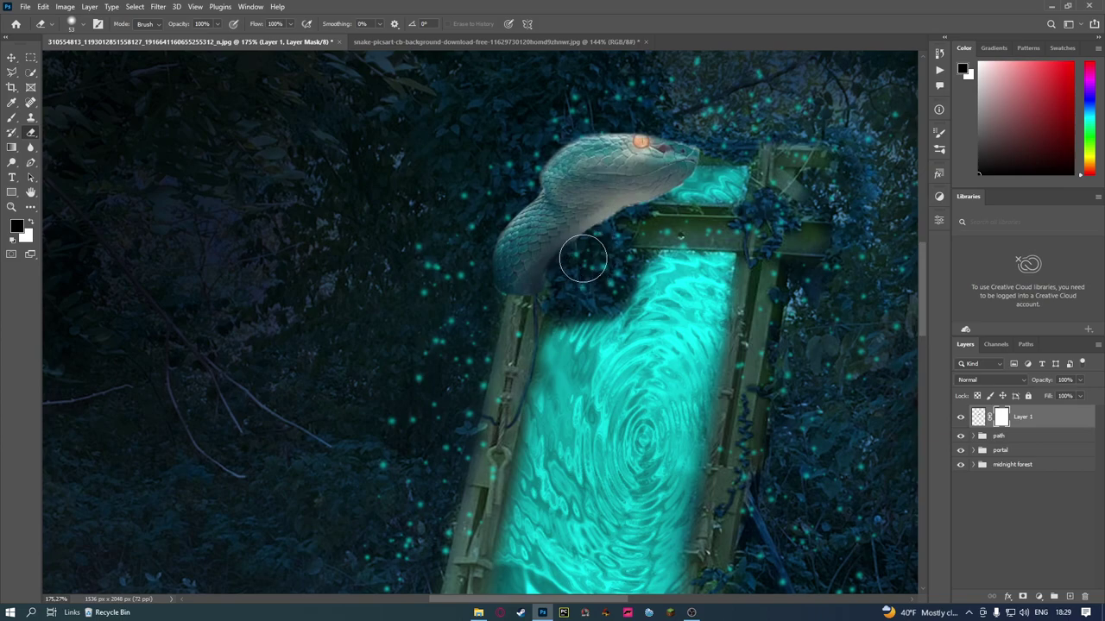
{"action": "right_click", "coordinate": [587, 285], "text": "alt"}
{"action": "left_click", "coordinate": [11, 118]}
{"action": "right_click", "coordinate": [592, 271], "text": "alt"}
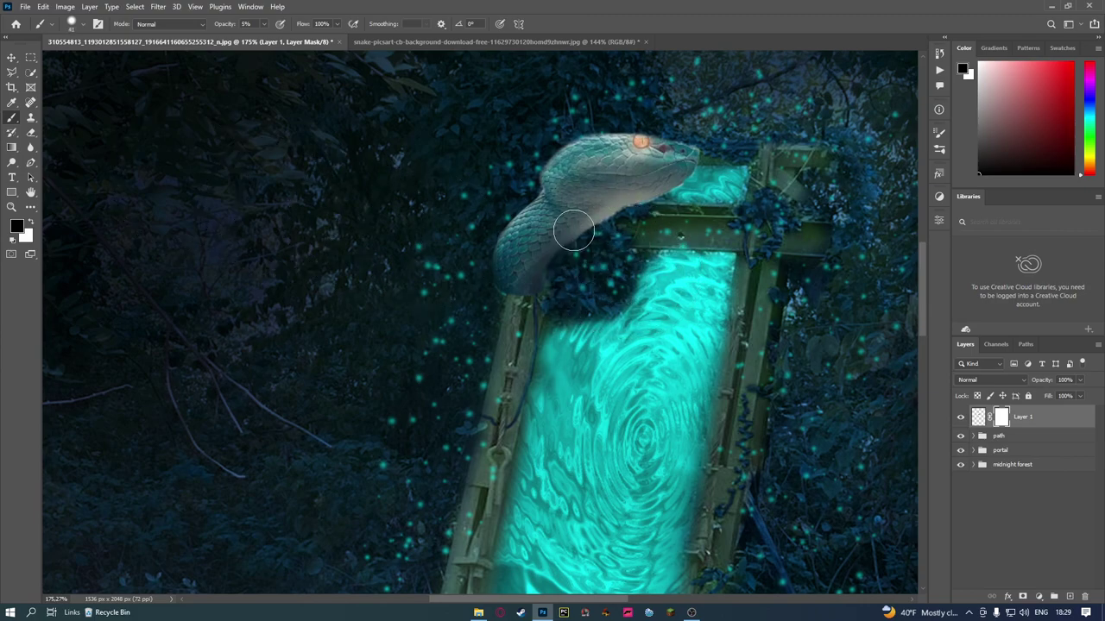
{"action": "key", "text": "0"}
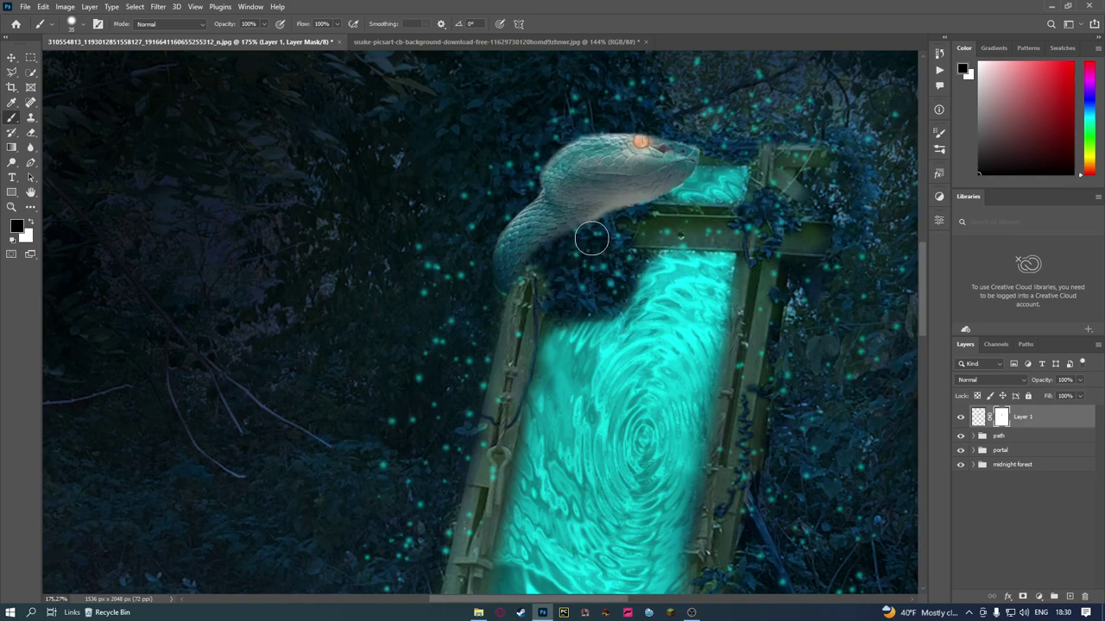
{"action": "scroll", "coordinate": [591, 239], "scroll_direction": "down", "scroll_amount": 6}
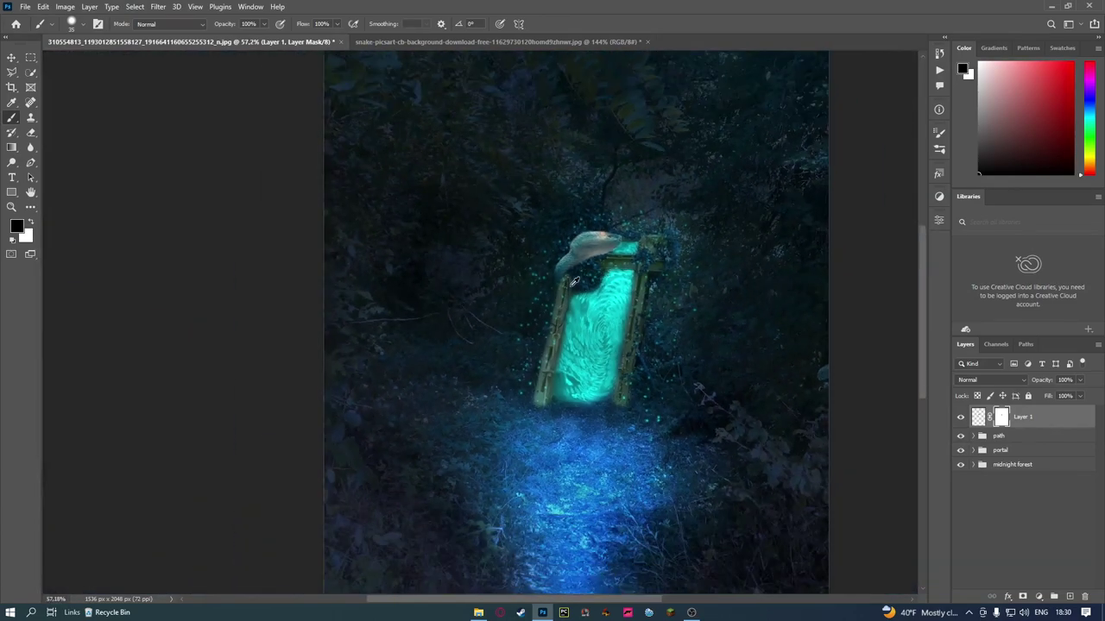
{"action": "scroll", "coordinate": [573, 281], "scroll_direction": "up", "scroll_amount": 2}
{"action": "scroll", "coordinate": [596, 272], "scroll_direction": "up", "scroll_amount": 2}
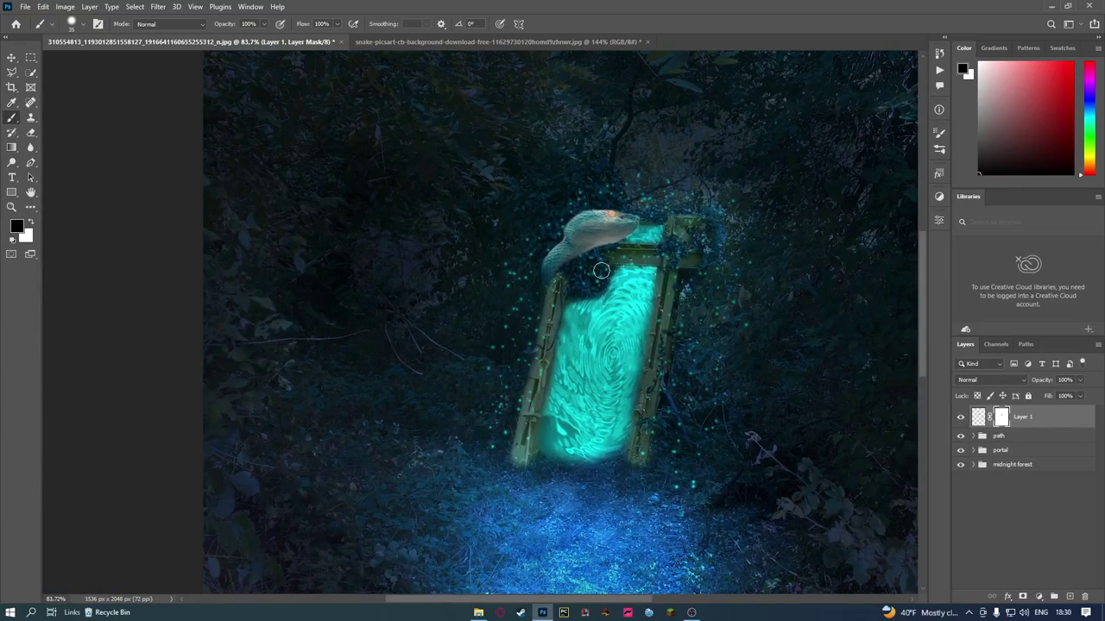
{"action": "scroll", "coordinate": [601, 271], "scroll_direction": "up", "scroll_amount": 1}
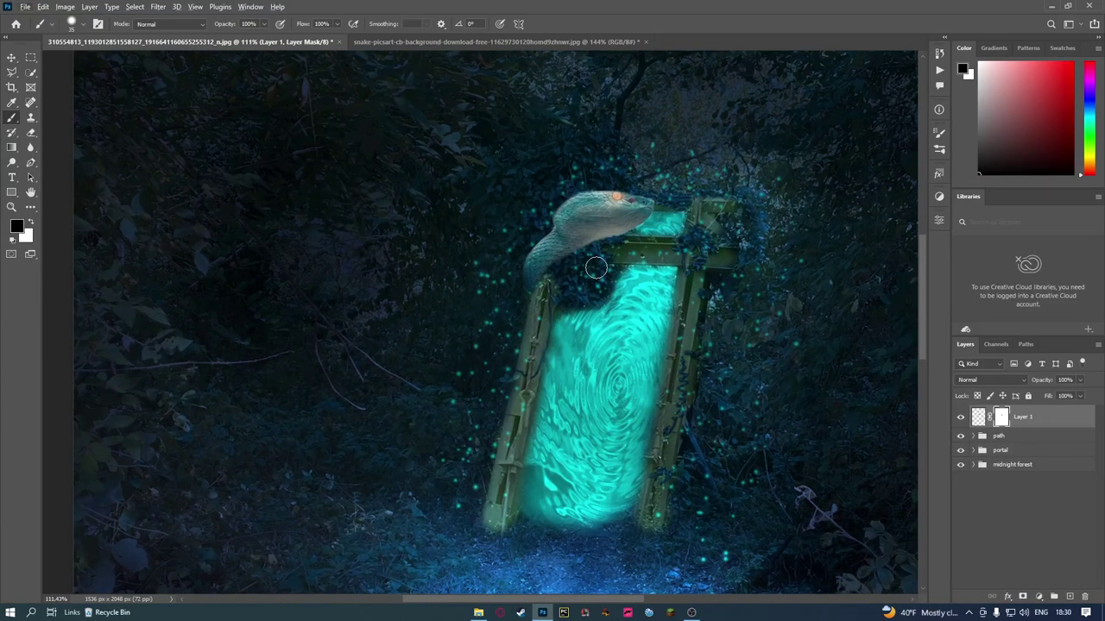
{"action": "scroll", "coordinate": [627, 252], "scroll_direction": "down", "scroll_amount": 1}
{"action": "scroll", "coordinate": [634, 248], "scroll_direction": "down", "scroll_amount": 1}
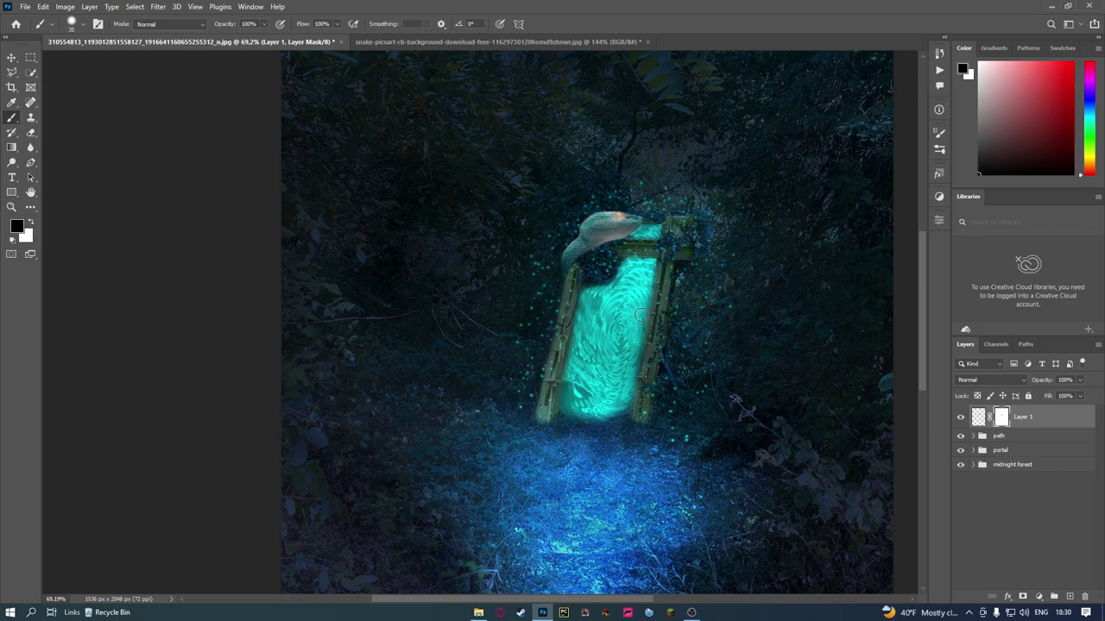
Trace a closed Pen path around one coil in the snake image
{"action": "left_click", "coordinate": [500, 41]}
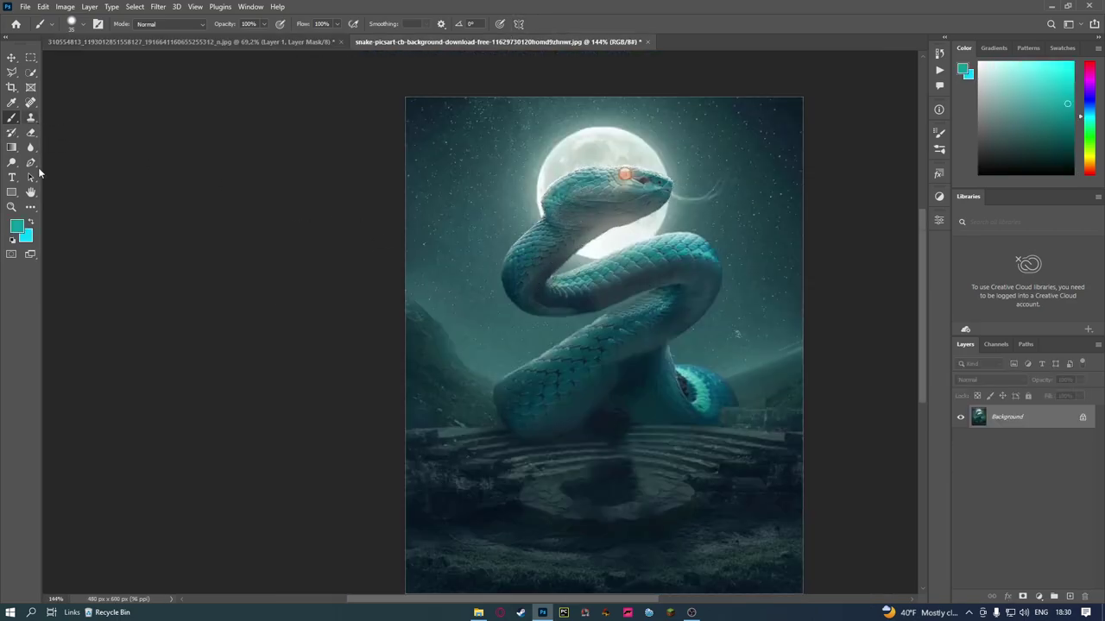
{"action": "left_click", "coordinate": [30, 162]}
{"action": "scroll", "coordinate": [563, 319], "scroll_direction": "up", "scroll_amount": 3}
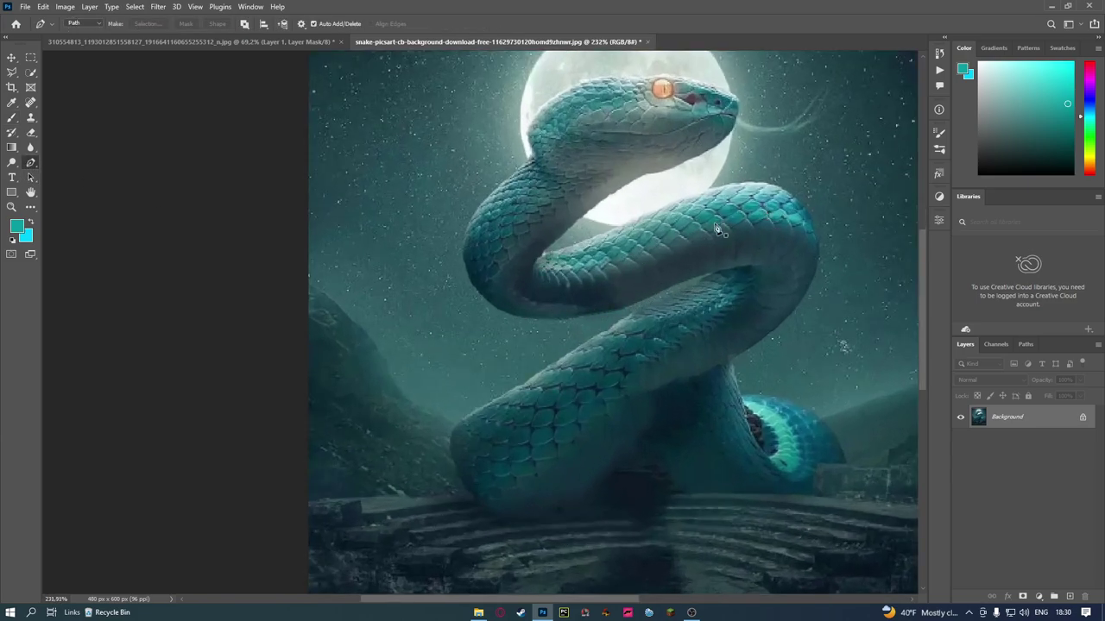
{"action": "left_click", "coordinate": [546, 256]}
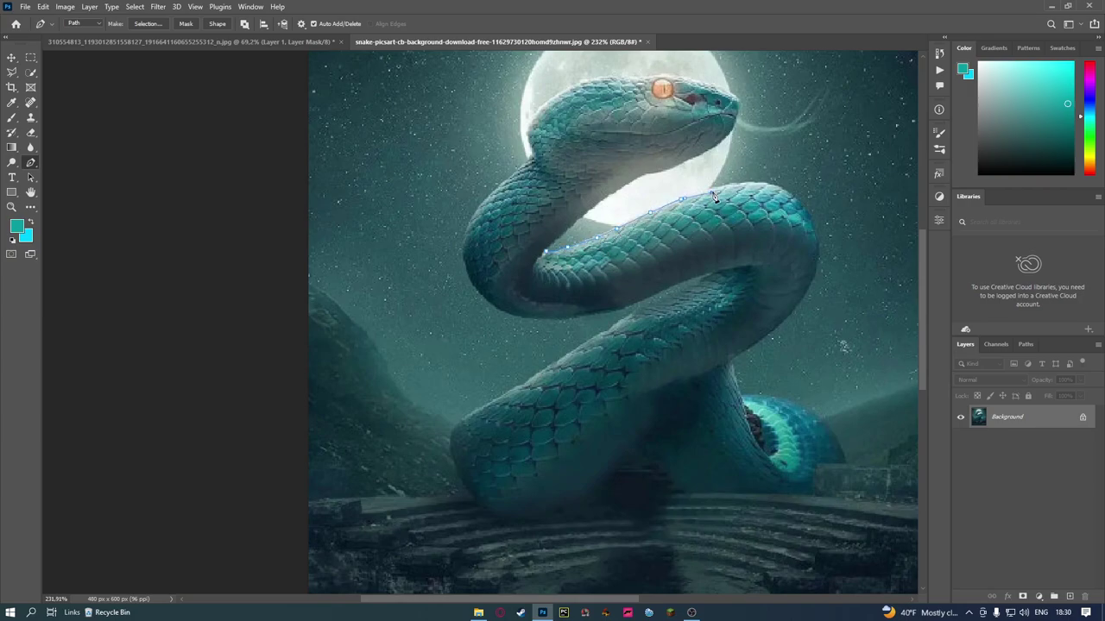
{"action": "left_click", "coordinate": [722, 269]}
{"action": "left_click", "coordinate": [694, 275]}
{"action": "left_click", "coordinate": [508, 315]}
{"action": "left_click", "coordinate": [503, 290]}
{"action": "left_click", "coordinate": [533, 260]}
Turn the coil path into a selection and paste it into the portal scene
{"action": "right_click", "coordinate": [630, 285]}
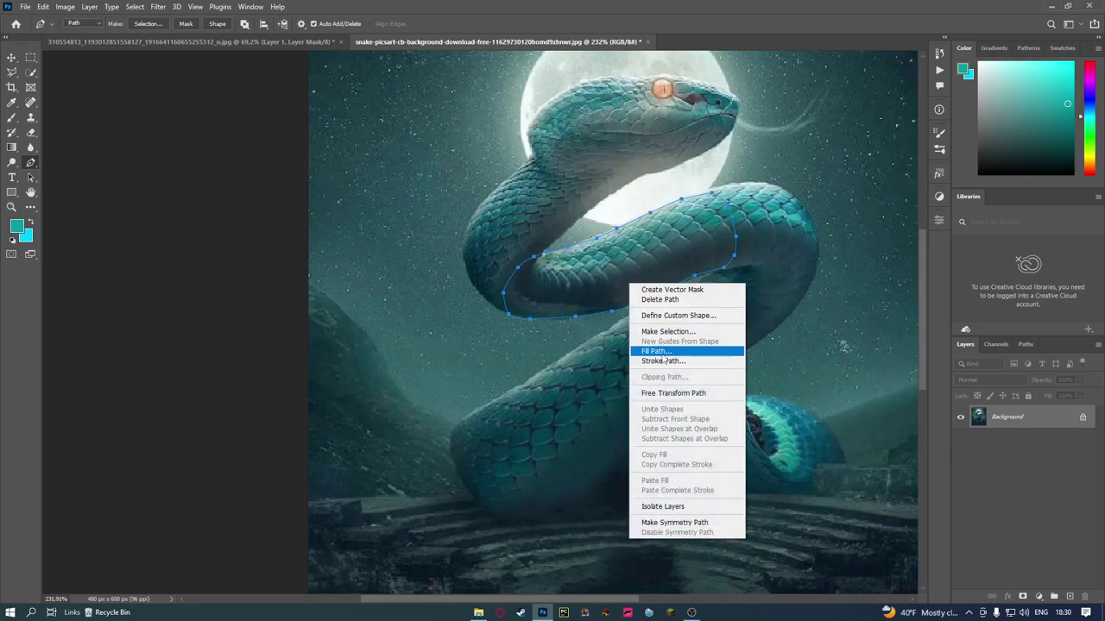
{"action": "left_click", "coordinate": [674, 331]}
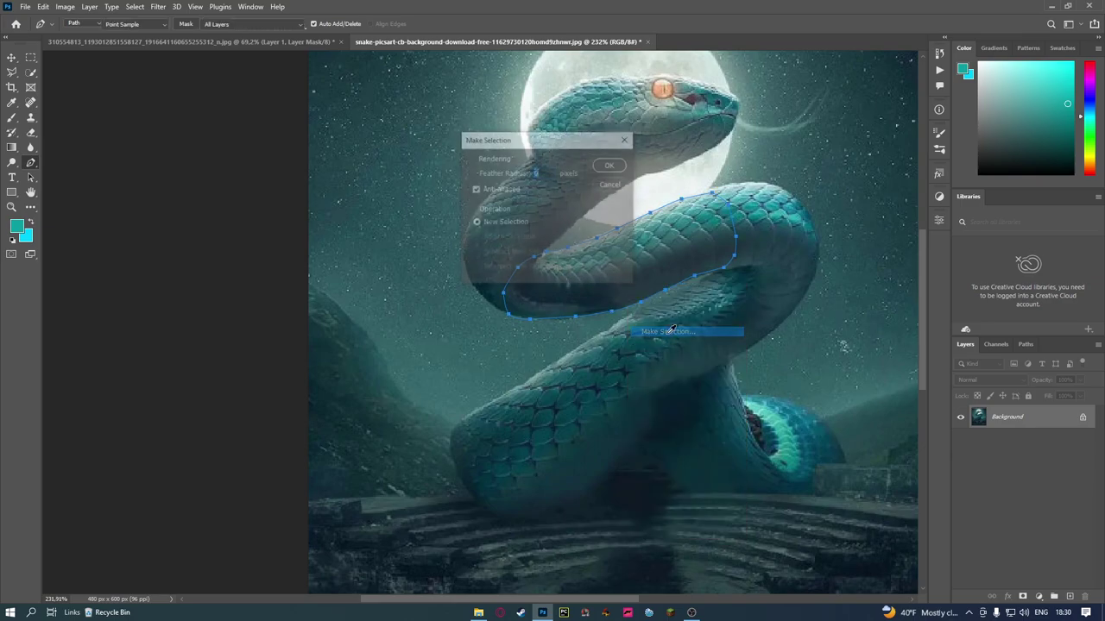
{"action": "left_click", "coordinate": [610, 165]}
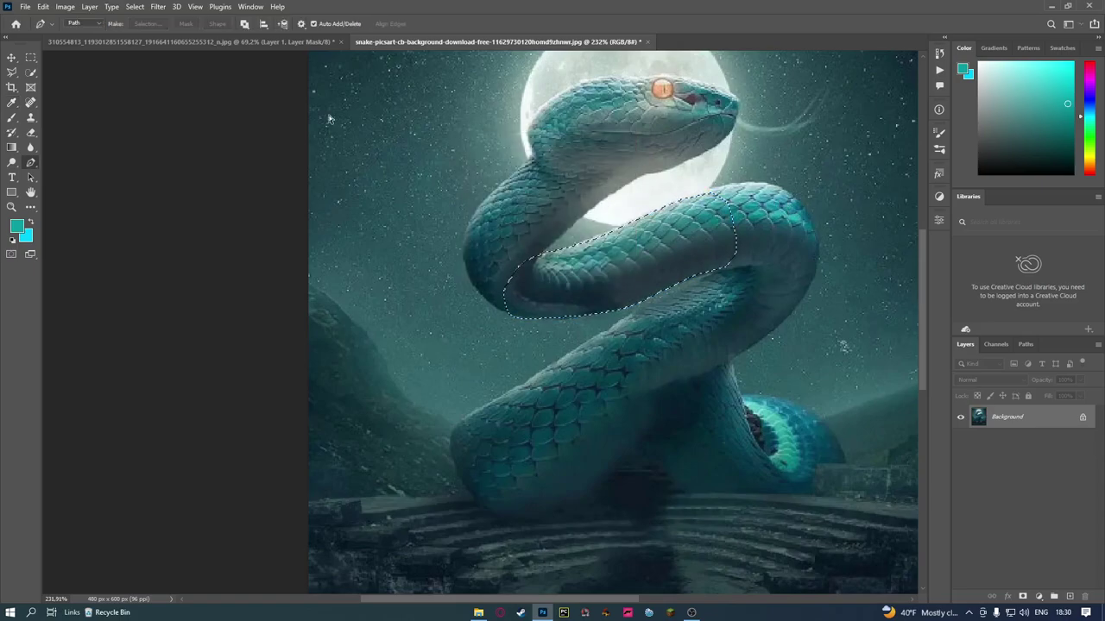
{"action": "left_click", "coordinate": [189, 42]}
{"action": "key", "text": "ctrl+v"}
Shift the pasted coil right over the portal and flip it vertically
{"action": "left_click", "coordinate": [11, 57]}
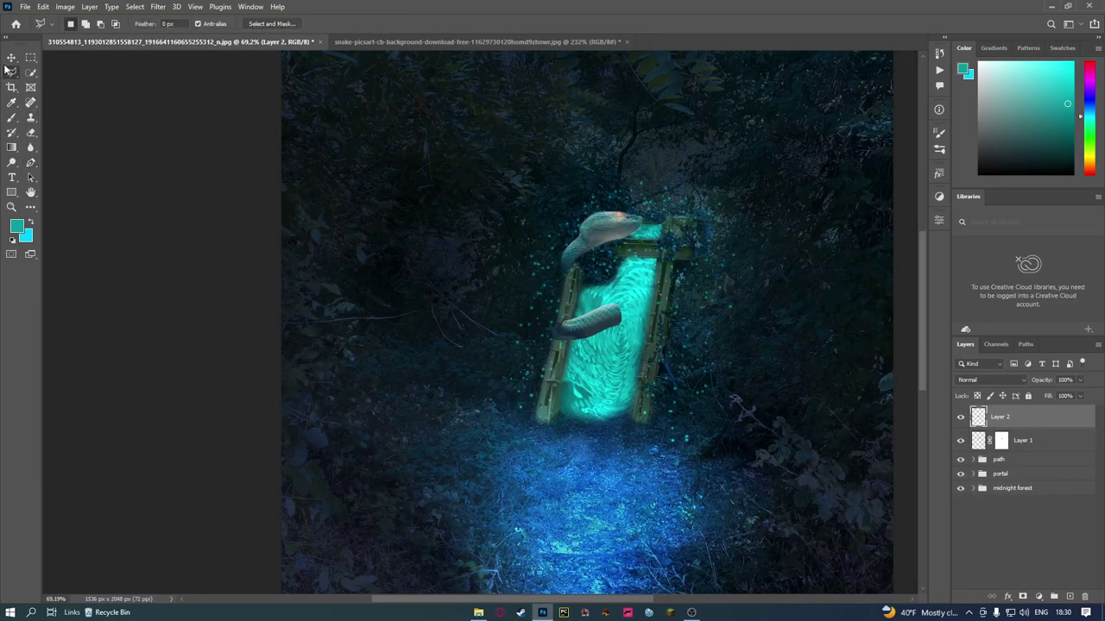
{"action": "scroll", "coordinate": [593, 326], "scroll_direction": "up", "scroll_amount": 3}
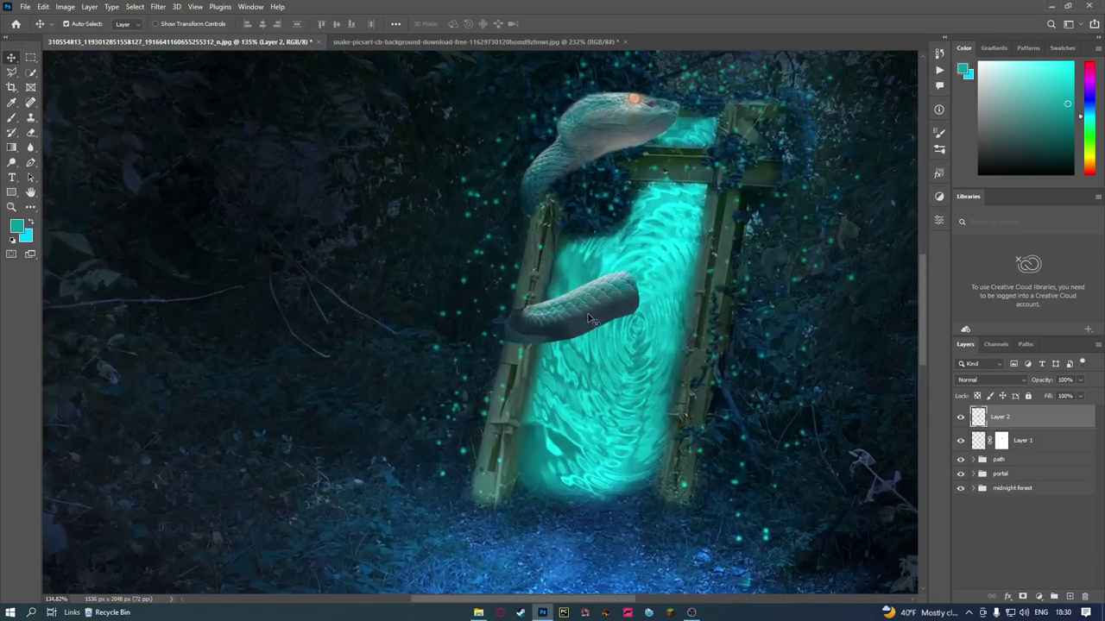
{"action": "left_click_drag", "start_coordinate": [594, 319], "coordinate": [614, 325]}
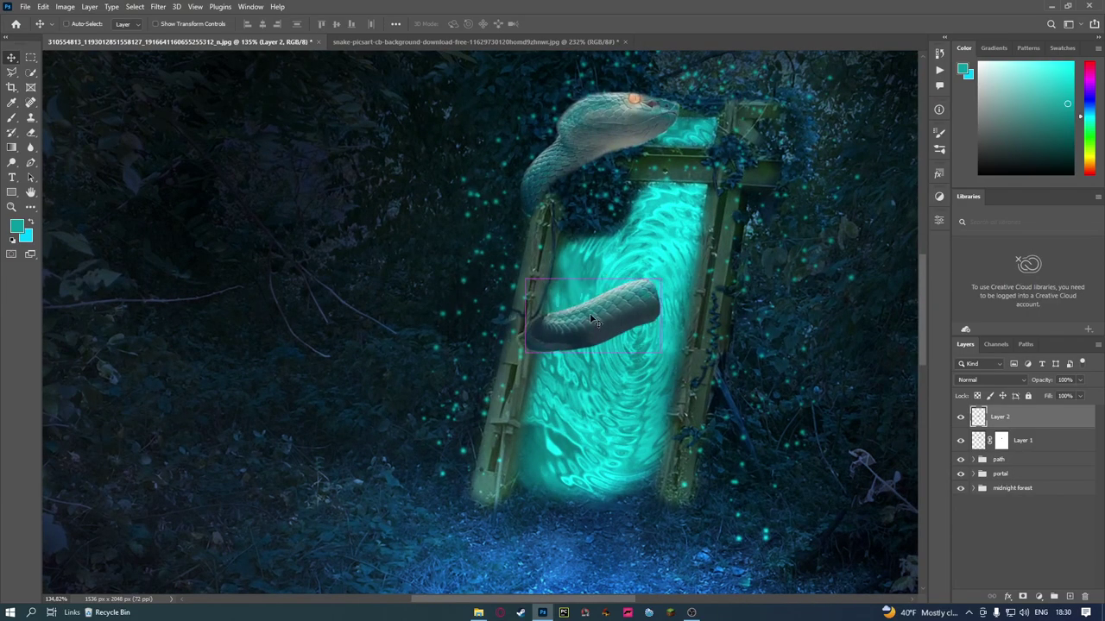
{"action": "key", "text": "ctrl+t"}
{"action": "right_click", "coordinate": [661, 316]}
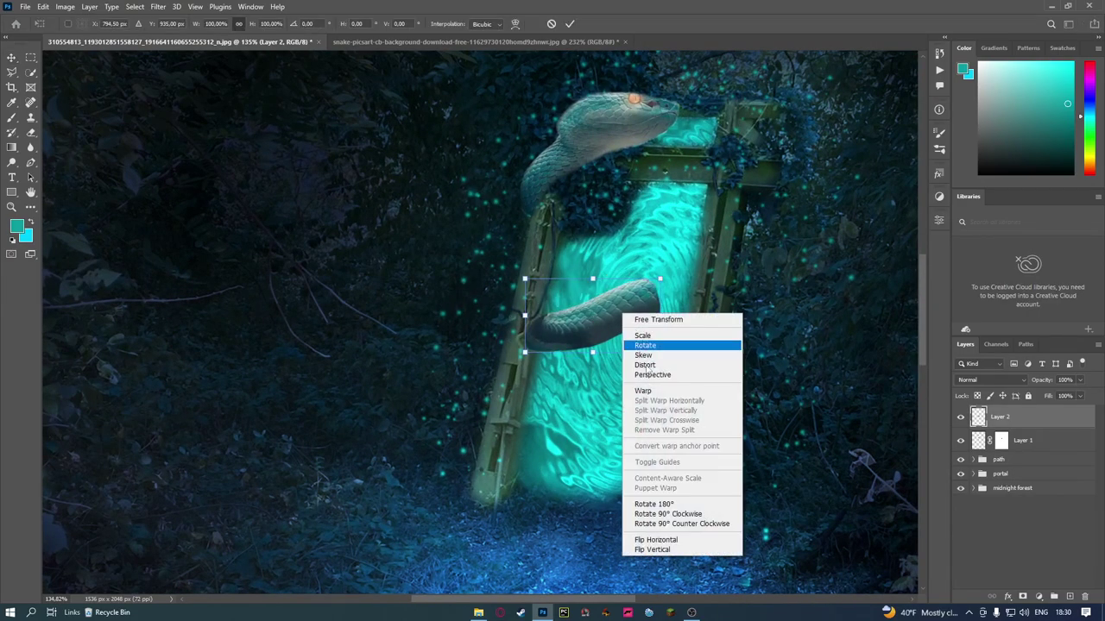
{"action": "left_click", "coordinate": [658, 550]}
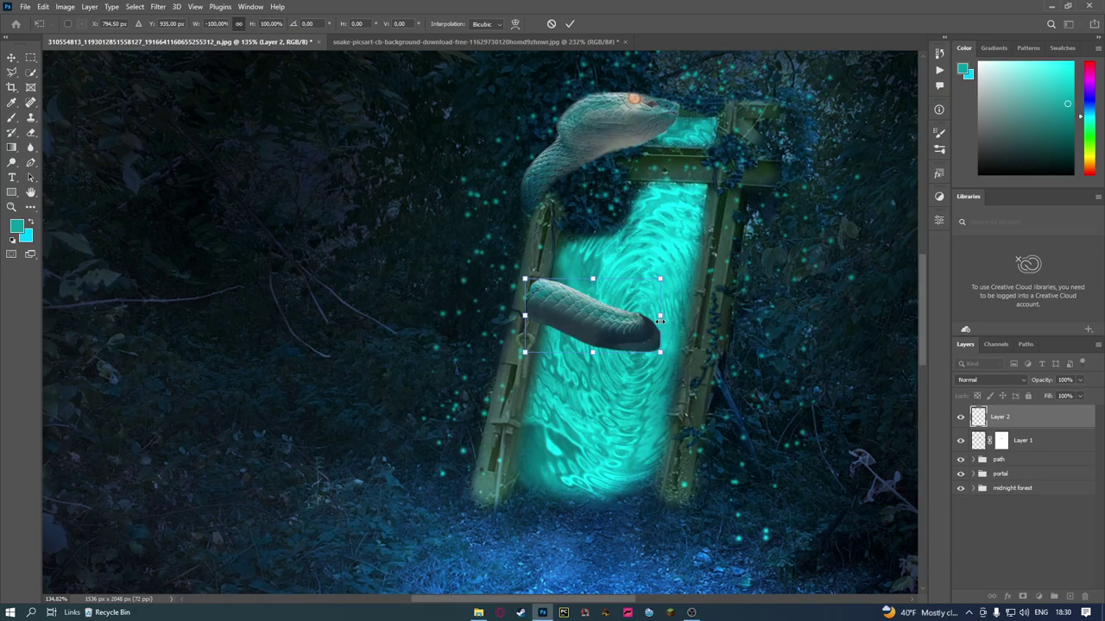
Enlarge, squash and widen the coil toward the right frame edge, then commit
{"action": "left_click_drag", "start_coordinate": [660, 321], "coordinate": [748, 309]}
{"action": "left_click_drag", "start_coordinate": [627, 326], "coordinate": [611, 318]}
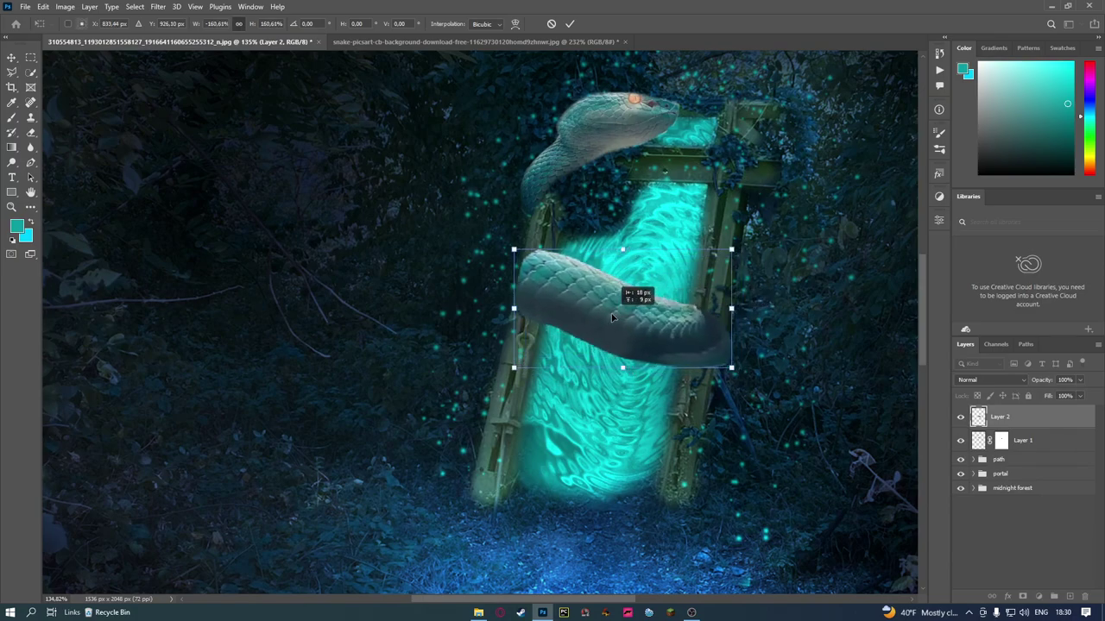
{"action": "left_click_drag", "start_coordinate": [622, 249], "coordinate": [606, 304]}
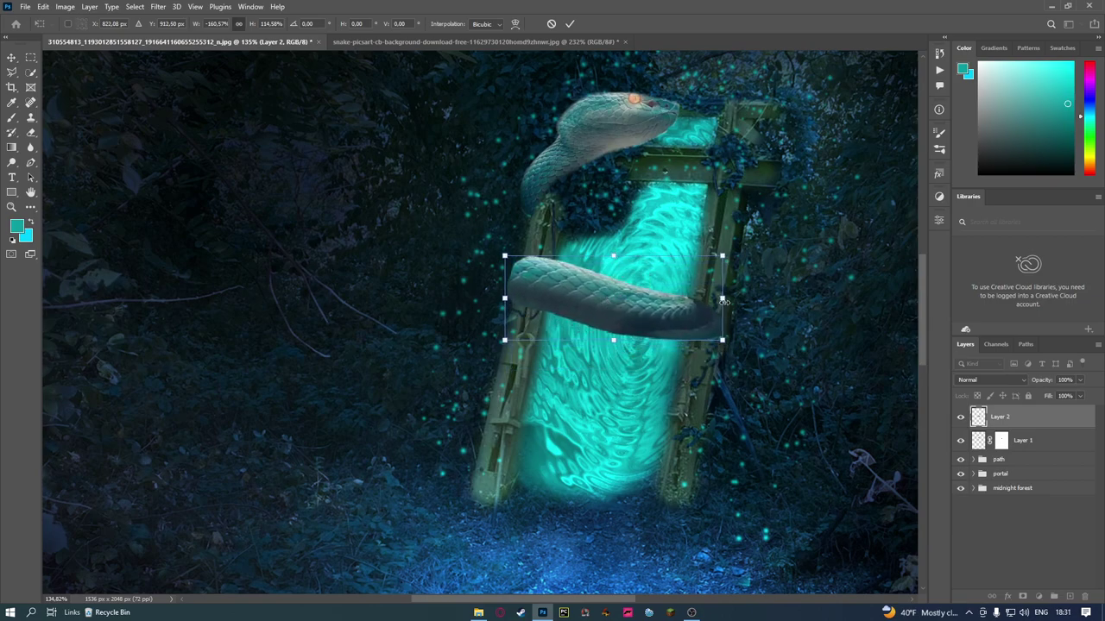
{"action": "left_click_drag", "start_coordinate": [723, 301], "coordinate": [746, 299]}
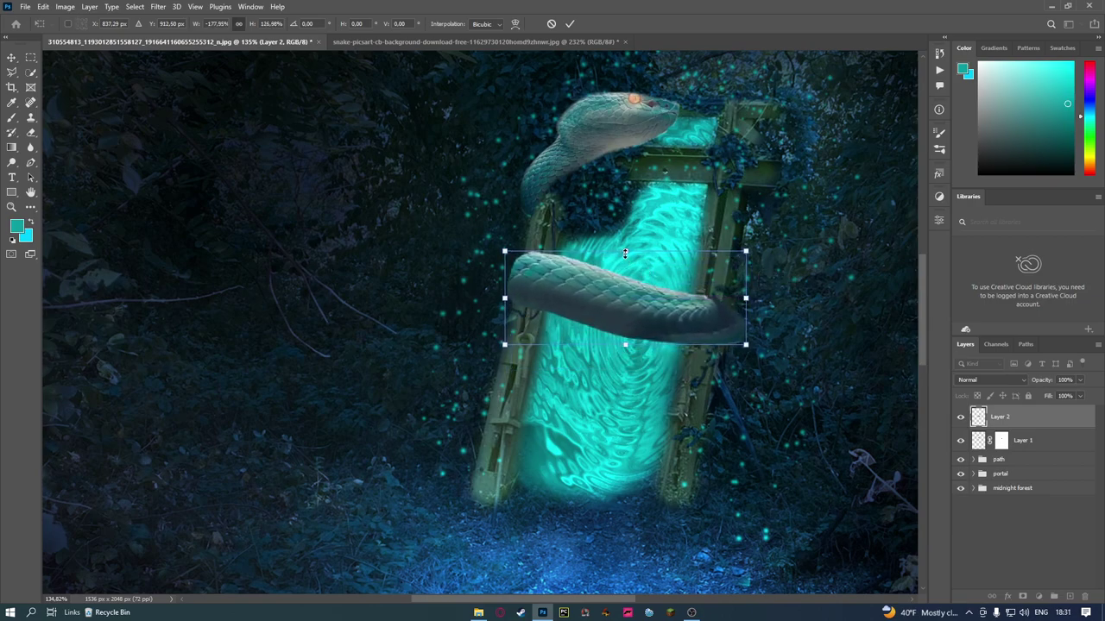
{"action": "left_click_drag", "start_coordinate": [625, 253], "coordinate": [630, 257]}
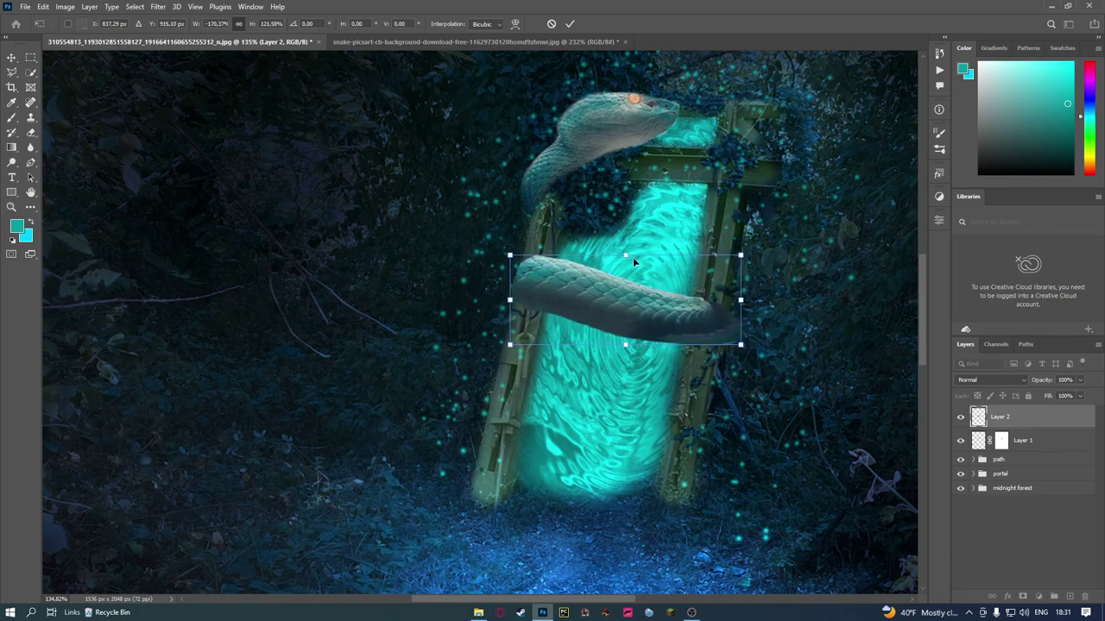
{"action": "left_click_drag", "start_coordinate": [632, 260], "coordinate": [621, 312]}
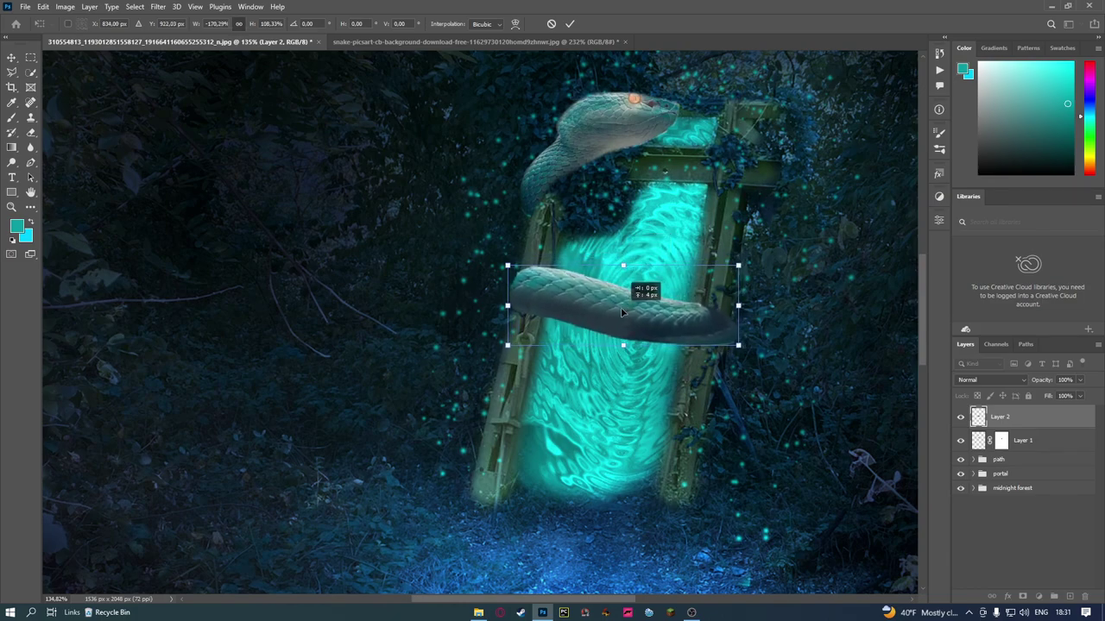
{"action": "key", "text": "Return"}
{"action": "scroll", "coordinate": [787, 424], "scroll_direction": "down", "scroll_amount": 3}
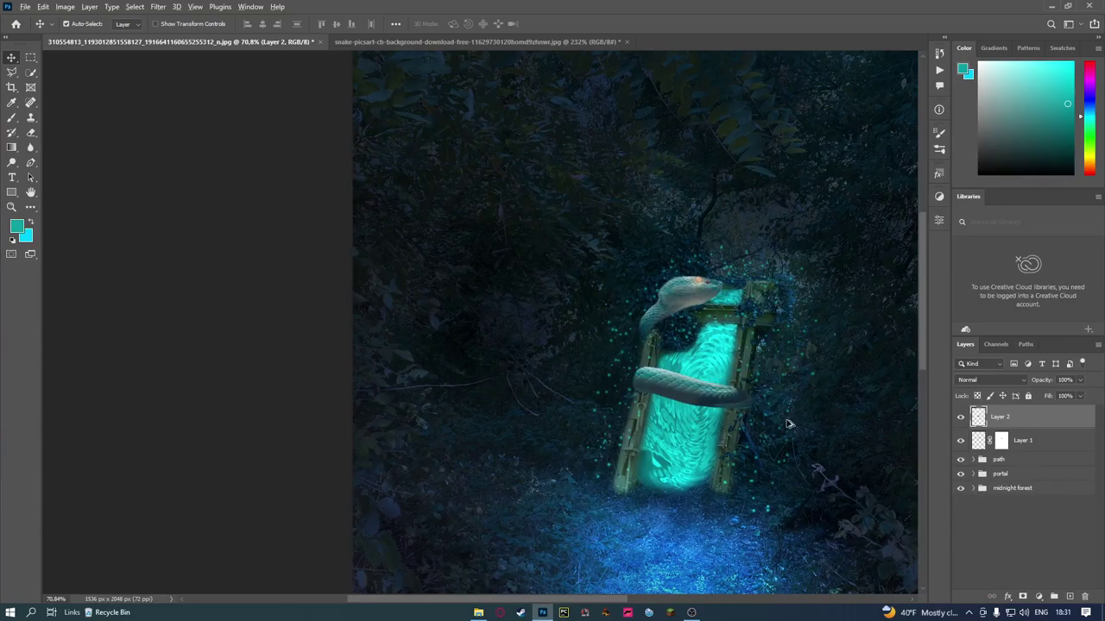
{"action": "scroll", "coordinate": [787, 424], "scroll_direction": "up", "scroll_amount": 2}
{"action": "scroll", "coordinate": [763, 435], "scroll_direction": "up", "scroll_amount": 2}
{"action": "scroll", "coordinate": [751, 426], "scroll_direction": "up", "scroll_amount": 1}
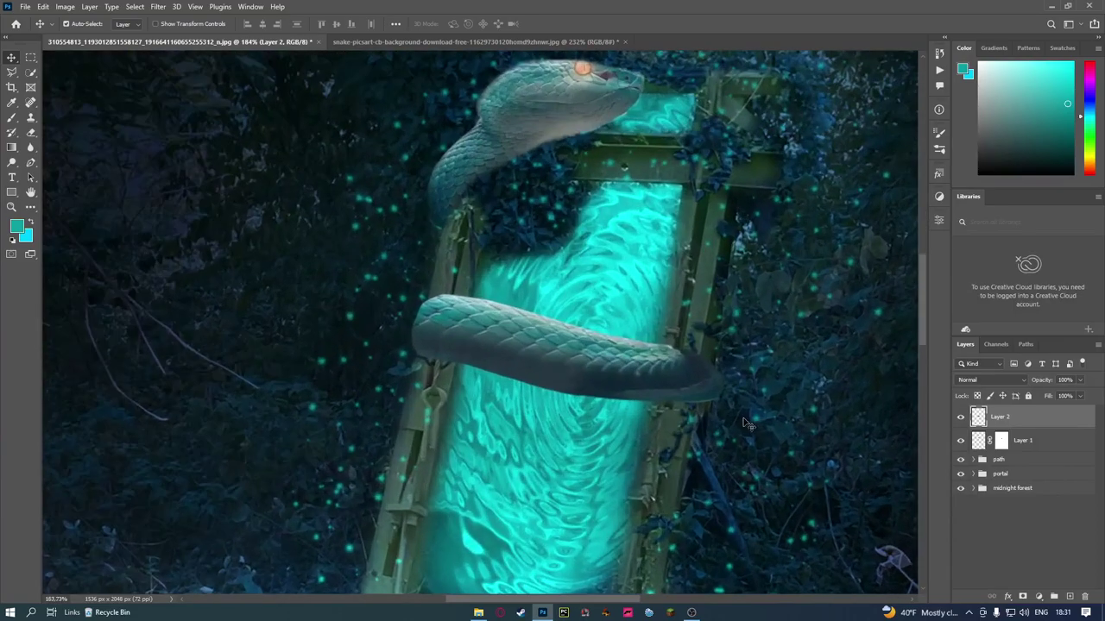
Stretch the coil wider to the right and reduce its height in a second transform
{"action": "key", "text": "ctrl+t"}
{"action": "left_click_drag", "start_coordinate": [724, 348], "coordinate": [758, 349]}
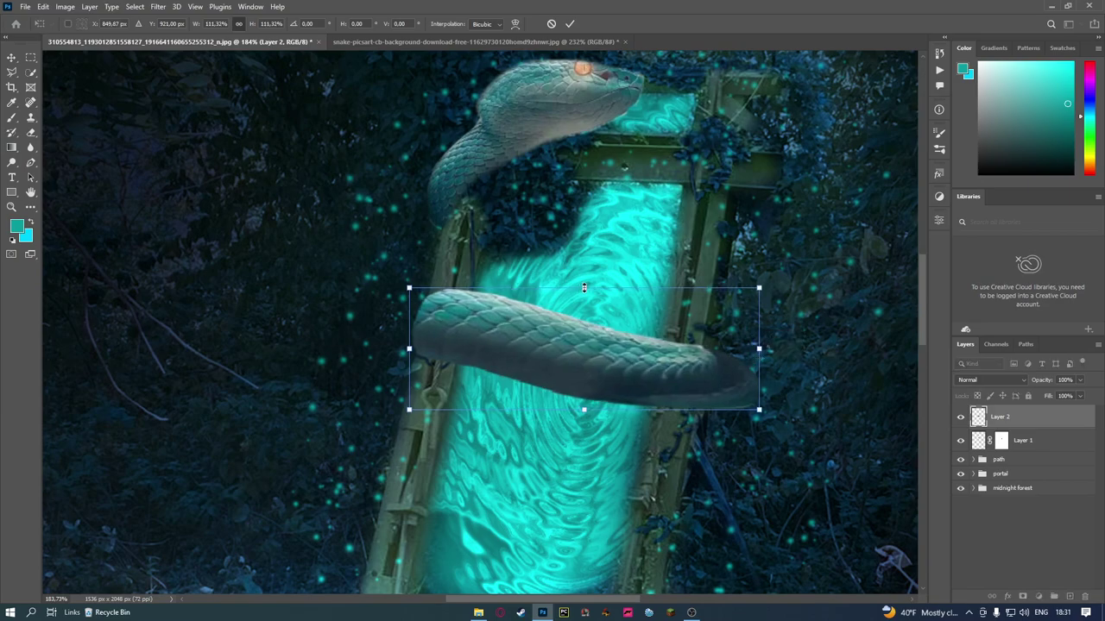
{"action": "left_click_drag", "start_coordinate": [583, 287], "coordinate": [584, 298]}
{"action": "left_click_drag", "start_coordinate": [565, 346], "coordinate": [542, 342]}
{"action": "left_click_drag", "start_coordinate": [740, 354], "coordinate": [787, 355]}
{"action": "scroll", "coordinate": [727, 354], "scroll_direction": "down", "scroll_amount": 1}
{"action": "scroll", "coordinate": [728, 354], "scroll_direction": "down", "scroll_amount": 1}
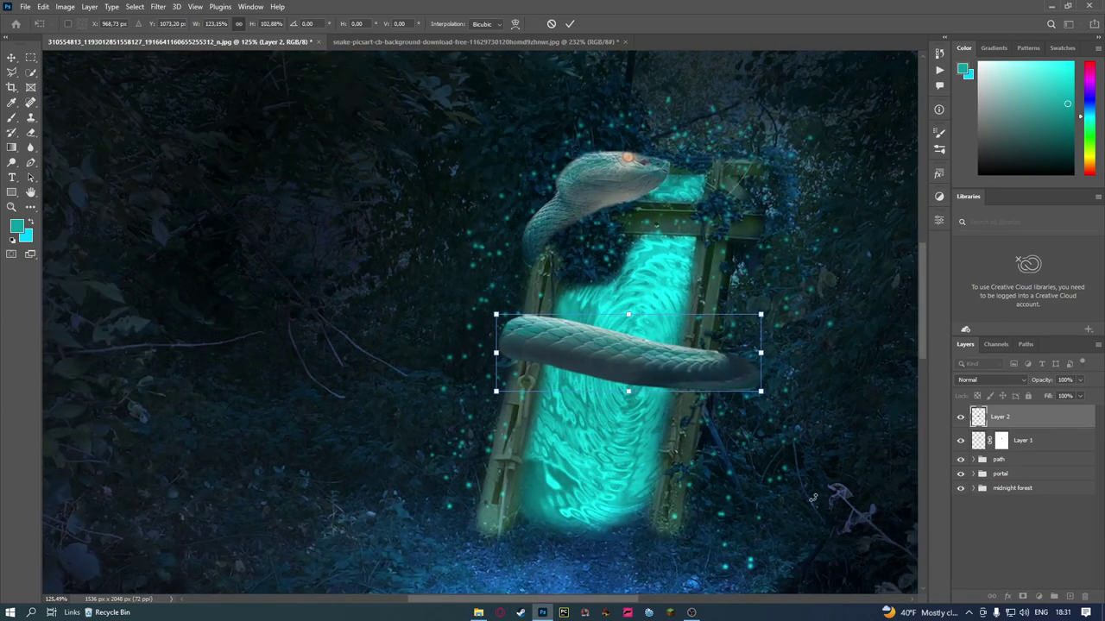
{"action": "key", "text": "Return"}
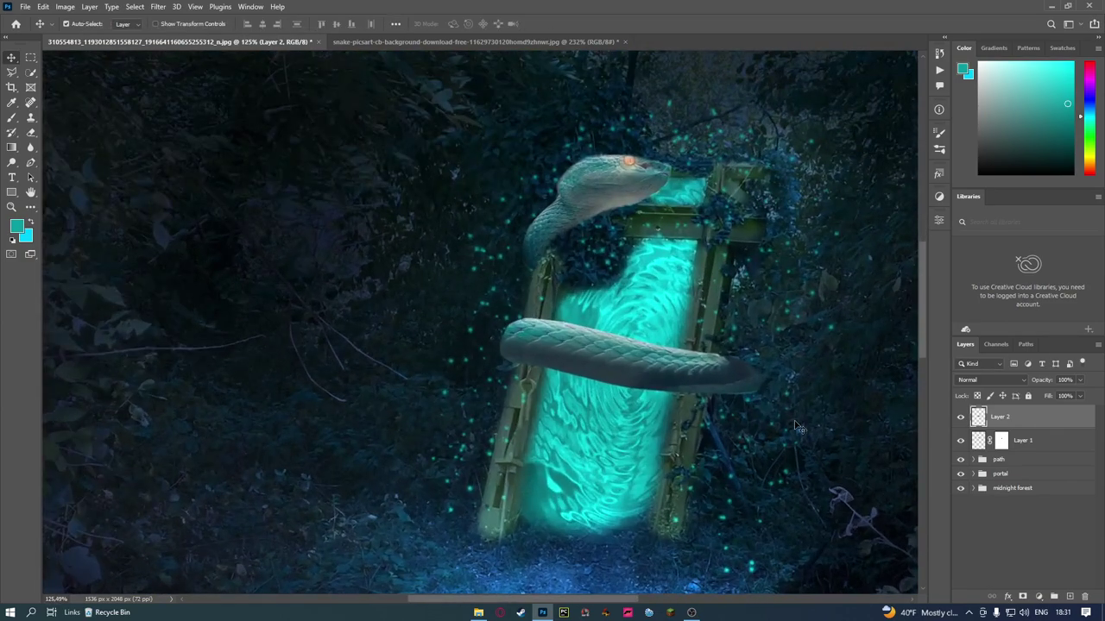
Add a mask to Layer 2 and paint out the tail's rounded right end
{"action": "left_click", "coordinate": [11, 118]}
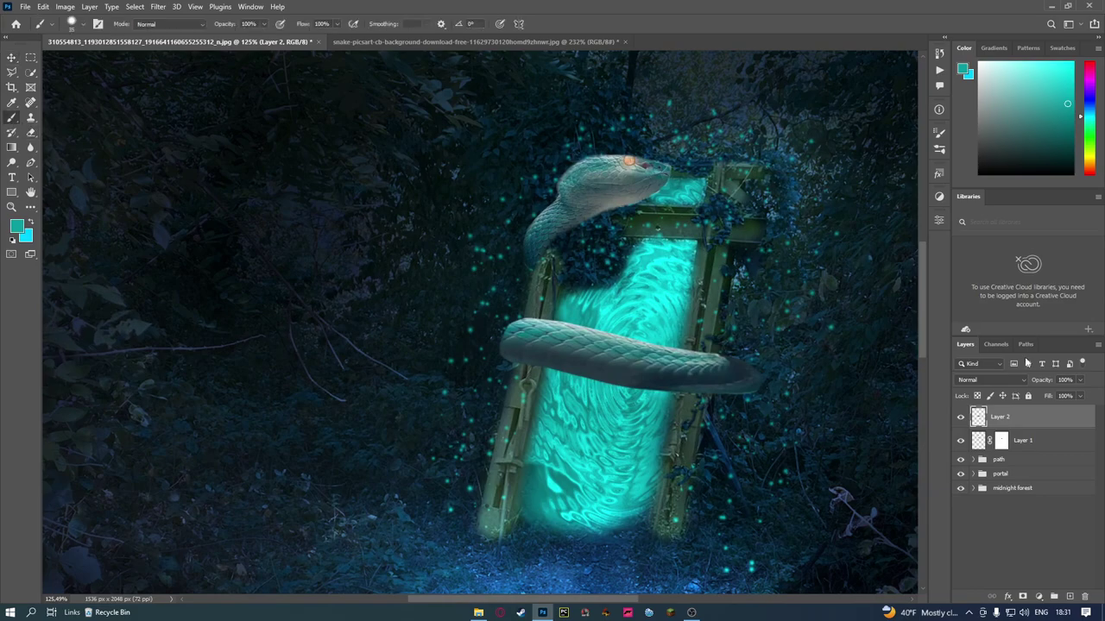
{"action": "left_click", "coordinate": [1024, 597]}
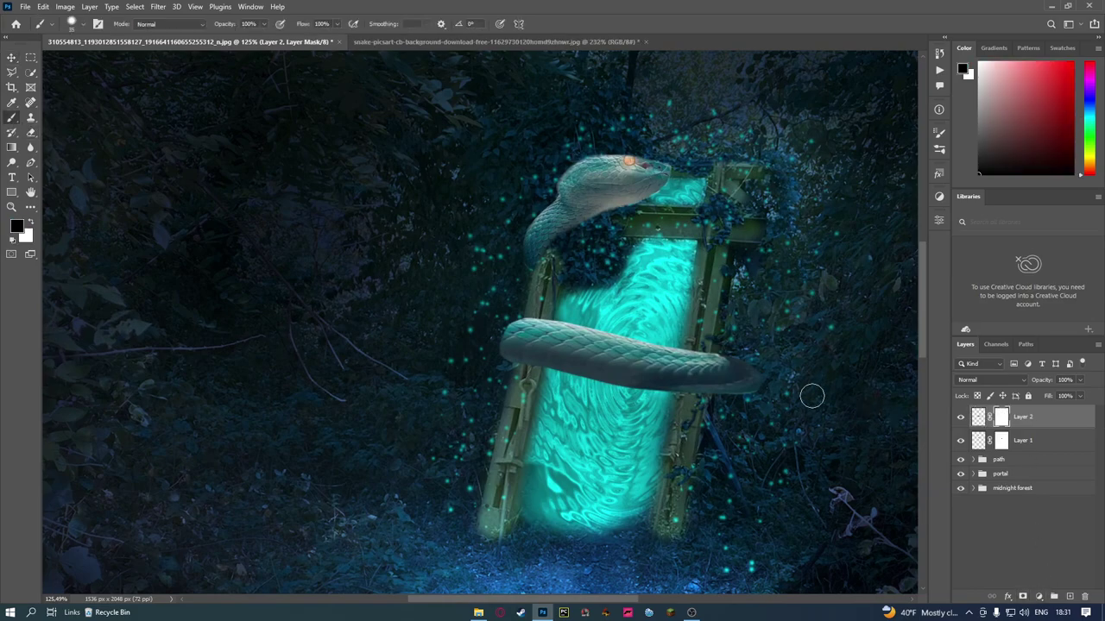
{"action": "scroll", "coordinate": [803, 389], "scroll_direction": "up", "scroll_amount": 2}
{"action": "left_click_drag", "start_coordinate": [709, 399], "coordinate": [706, 339]}
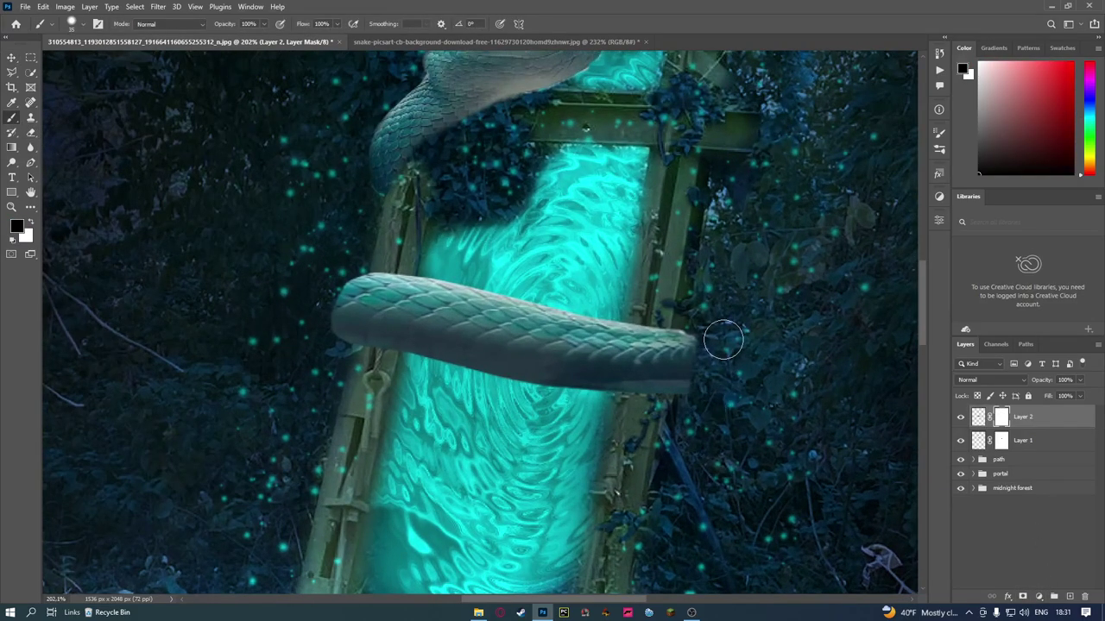
{"action": "right_click", "coordinate": [757, 348], "text": "alt"}
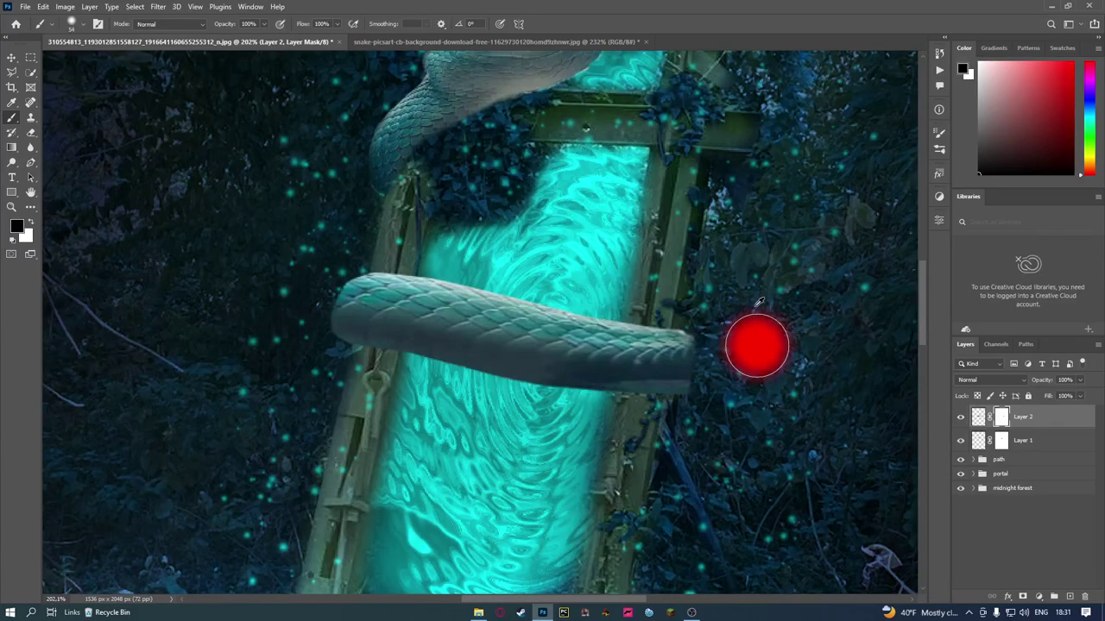
{"action": "right_click", "coordinate": [744, 404], "text": "alt"}
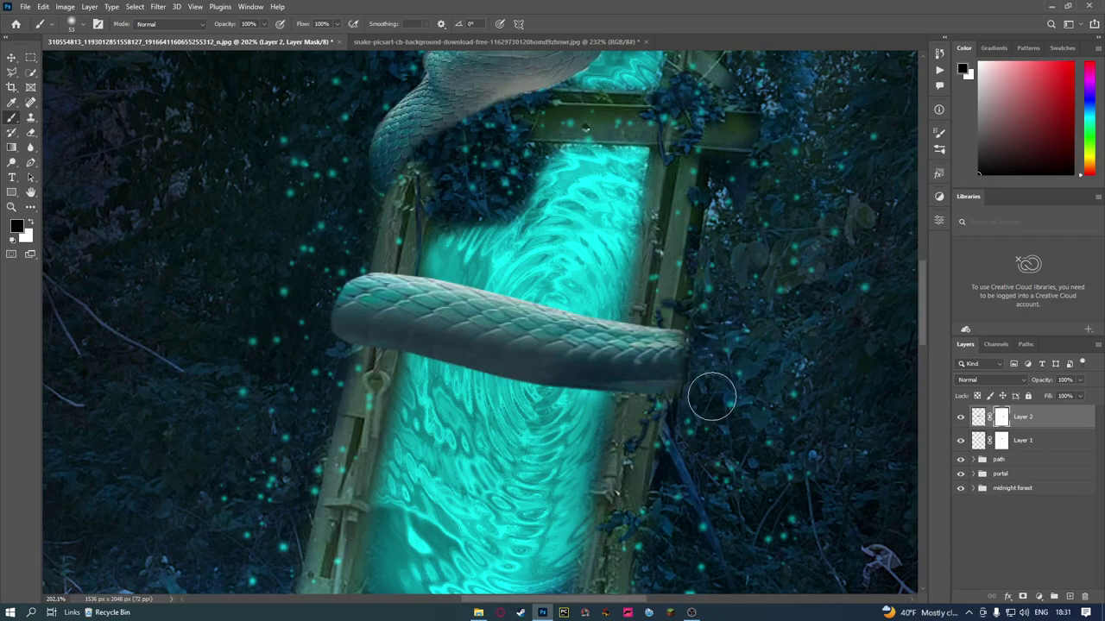
Resize the brush and paint black to hide more of the snake's cut end
{"action": "key", "text": "x"}
{"action": "scroll", "coordinate": [710, 393], "scroll_direction": "up", "scroll_amount": 3}
{"action": "right_click", "coordinate": [661, 386], "text": "alt"}
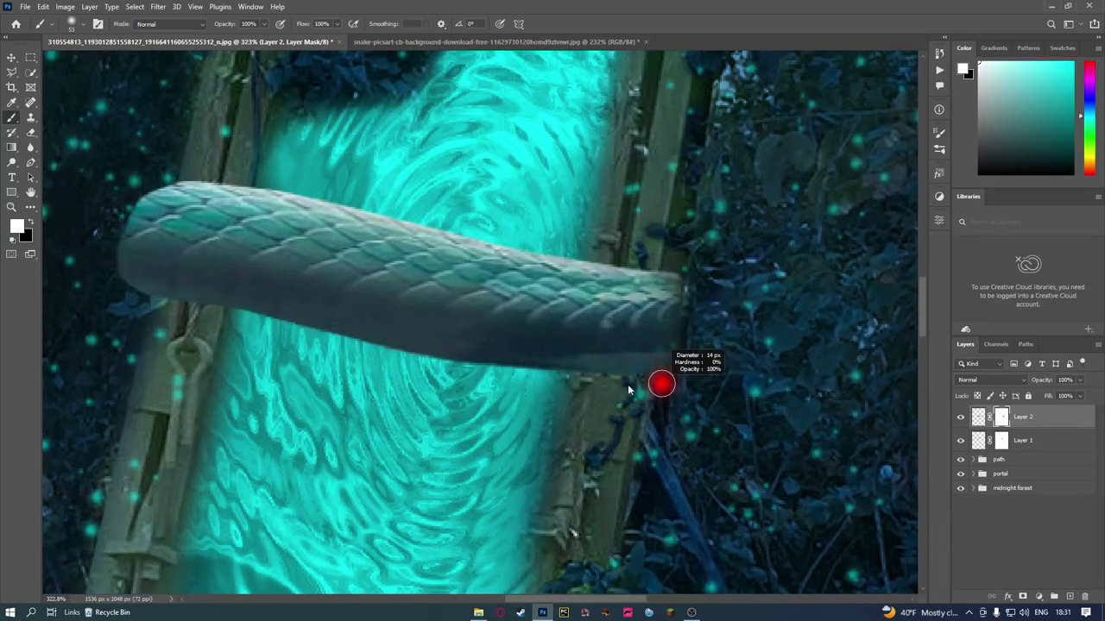
{"action": "key", "text": "x"}
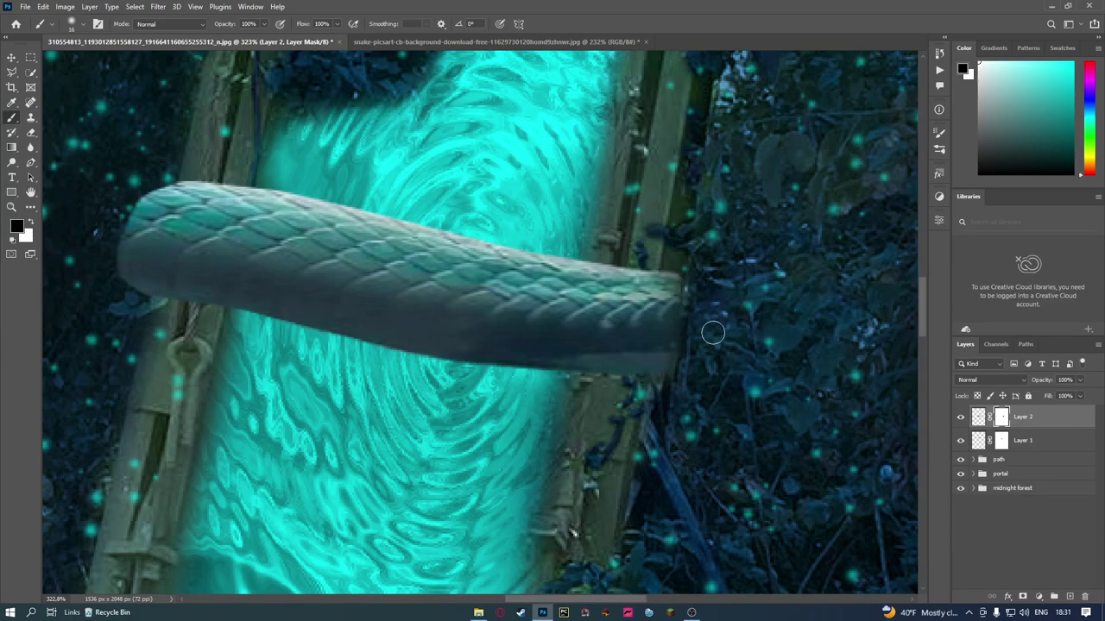
{"action": "right_click", "coordinate": [698, 385], "text": "alt"}
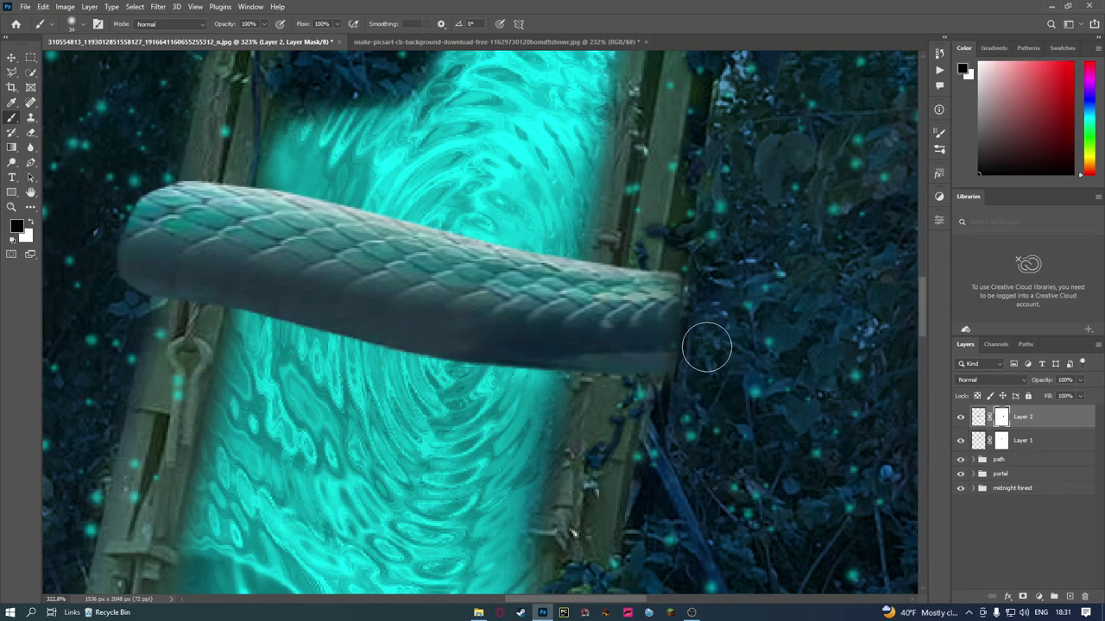
{"action": "scroll", "coordinate": [713, 291], "scroll_direction": "down", "scroll_amount": 3}
{"action": "scroll", "coordinate": [388, 337], "scroll_direction": "down", "scroll_amount": 2}
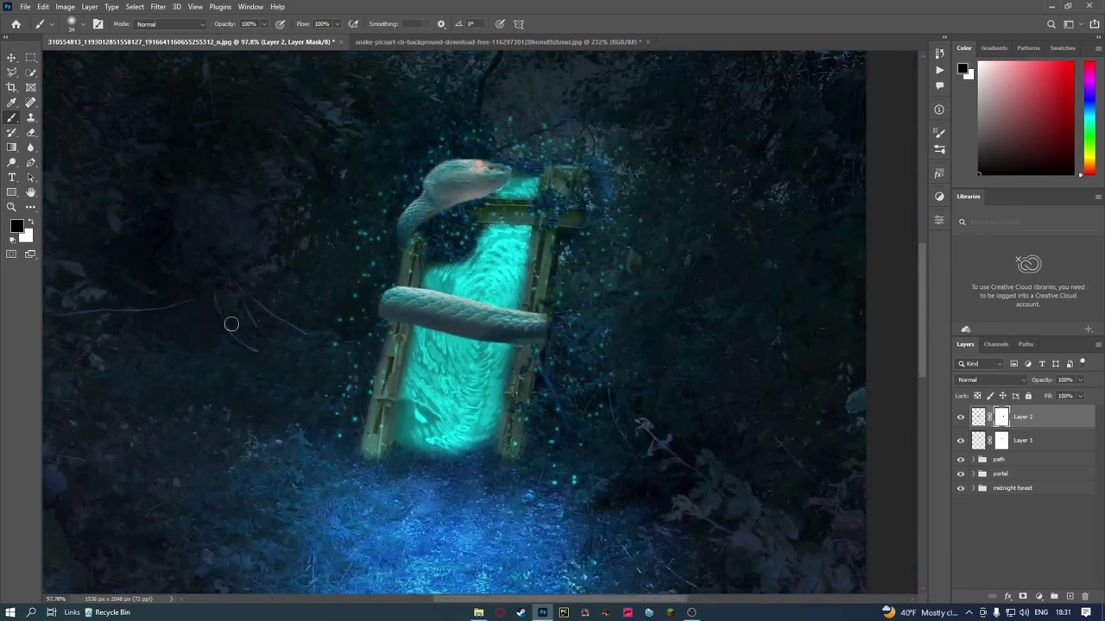
{"action": "scroll", "coordinate": [230, 323], "scroll_direction": "up", "scroll_amount": 5}
{"action": "mouse_move", "coordinate": [547, 333]}
{"action": "left_mouse_down"}
{"action": "mouse_move", "coordinate": [579, 328]}
{"action": "mouse_move", "coordinate": [582, 340]}
{"action": "mouse_move", "coordinate": [571, 283]}
{"action": "mouse_move", "coordinate": [604, 216]}
{"action": "mouse_move", "coordinate": [581, 257]}
{"action": "mouse_move", "coordinate": [582, 291]}
{"action": "mouse_move", "coordinate": [602, 240]}
{"action": "left_mouse_up"}
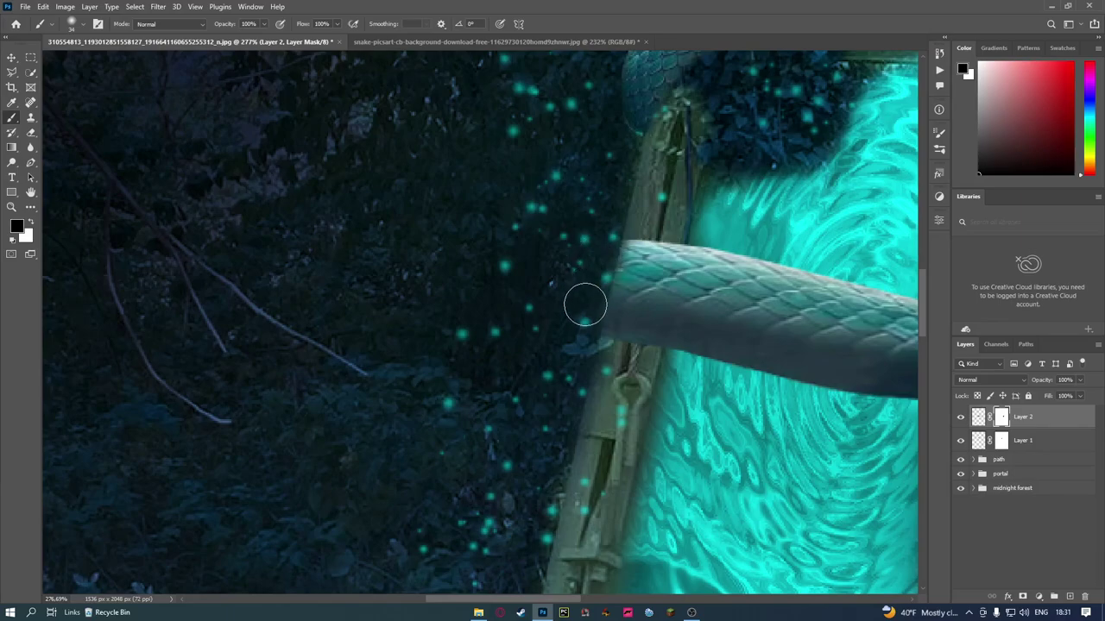
{"action": "scroll", "coordinate": [756, 438], "scroll_direction": "down", "scroll_amount": 3}
{"action": "scroll", "coordinate": [756, 438], "scroll_direction": "down", "scroll_amount": 3}
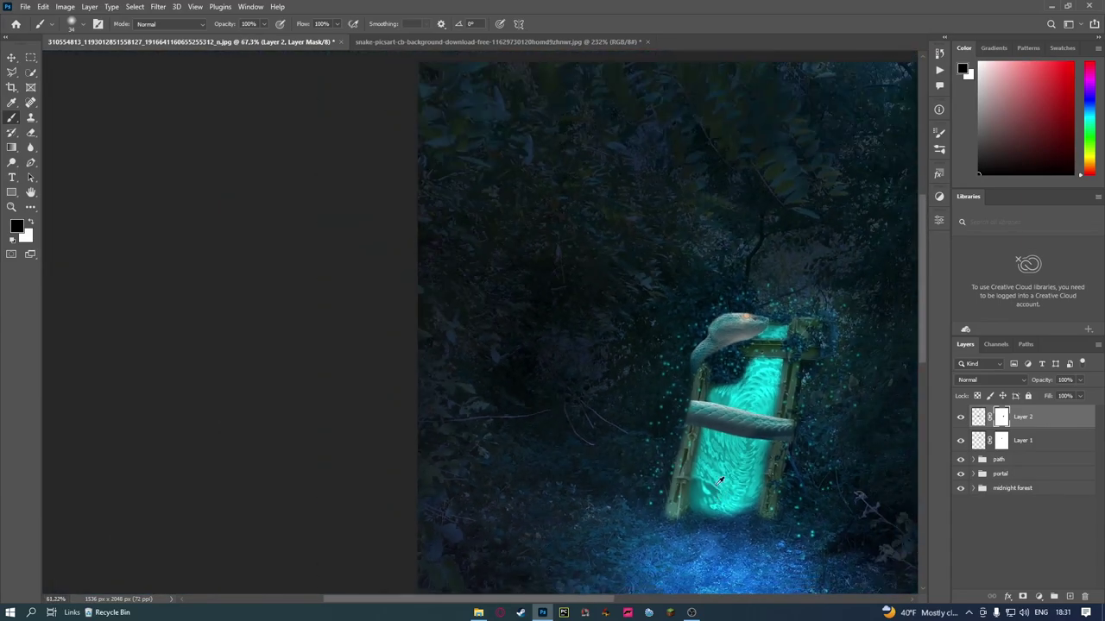
{"action": "scroll", "coordinate": [609, 479], "scroll_direction": "up", "scroll_amount": 2}
{"action": "scroll", "coordinate": [609, 479], "scroll_direction": "up", "scroll_amount": 2}
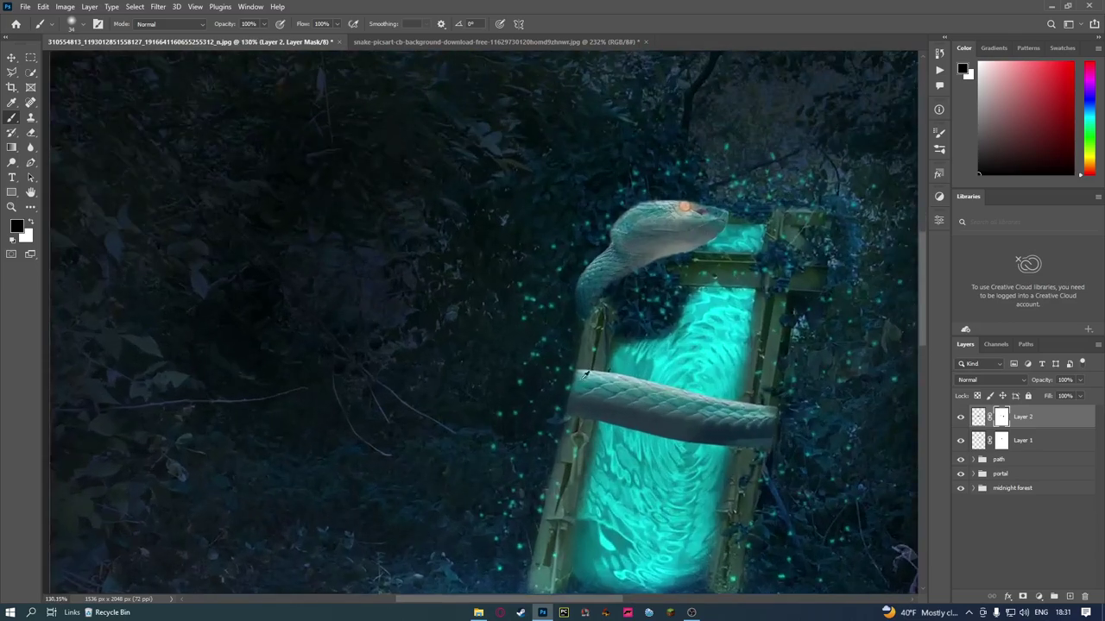
{"action": "scroll", "coordinate": [532, 414], "scroll_direction": "up", "scroll_amount": 2}
Paint white on the mask to restore the coil's left end, then return to black
{"action": "key", "text": "x"}
{"action": "scroll", "coordinate": [564, 403], "scroll_direction": "up", "scroll_amount": 2}
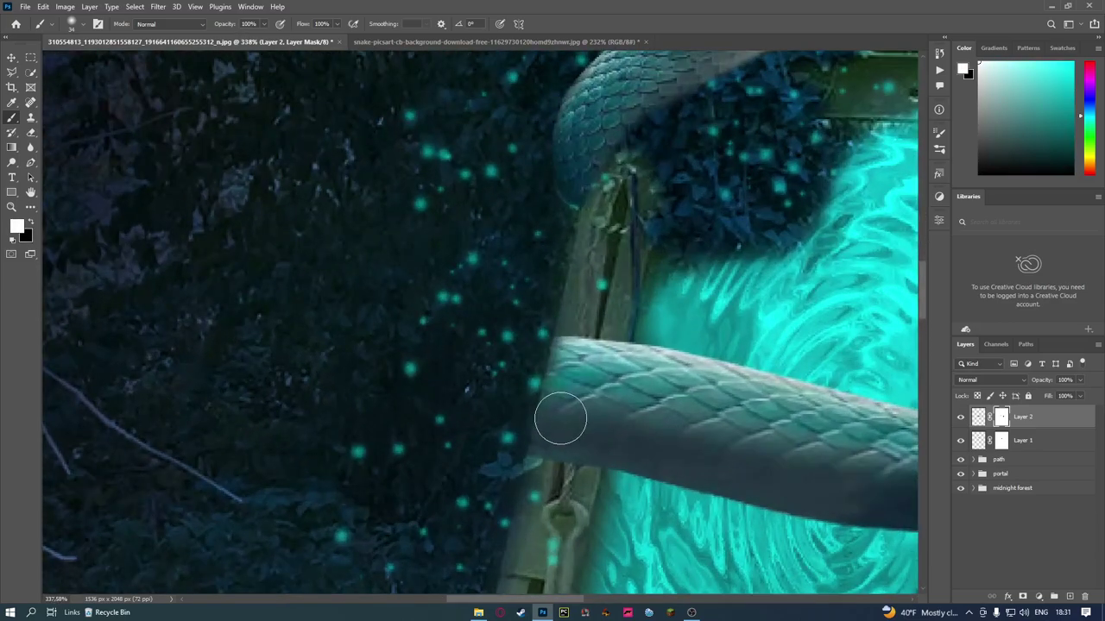
{"action": "left_click_drag", "start_coordinate": [570, 377], "coordinate": [550, 430]}
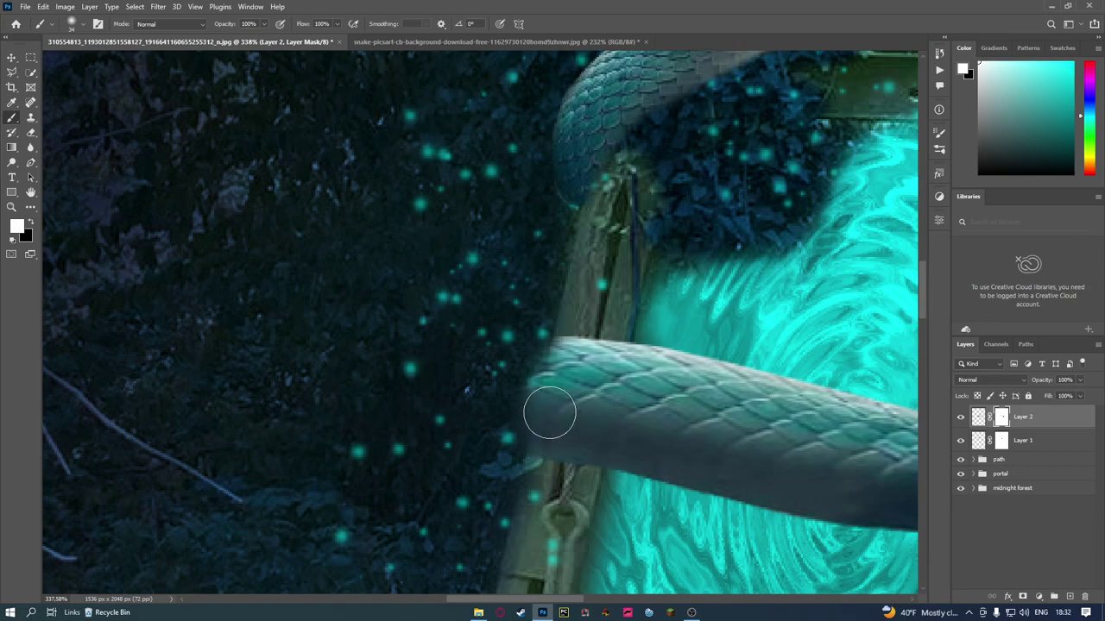
{"action": "scroll", "coordinate": [550, 429], "scroll_direction": "down", "scroll_amount": 2}
{"action": "scroll", "coordinate": [549, 430], "scroll_direction": "down", "scroll_amount": 1}
{"action": "scroll", "coordinate": [691, 417], "scroll_direction": "up", "scroll_amount": 1}
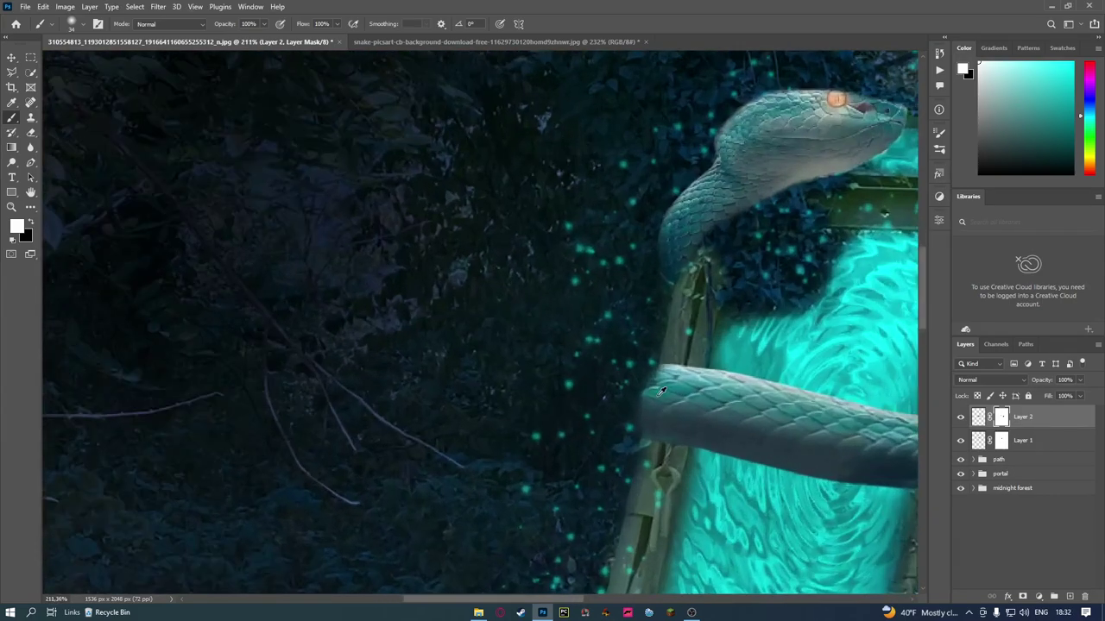
{"action": "scroll", "coordinate": [656, 380], "scroll_direction": "up", "scroll_amount": 1}
{"action": "key", "text": "x"}
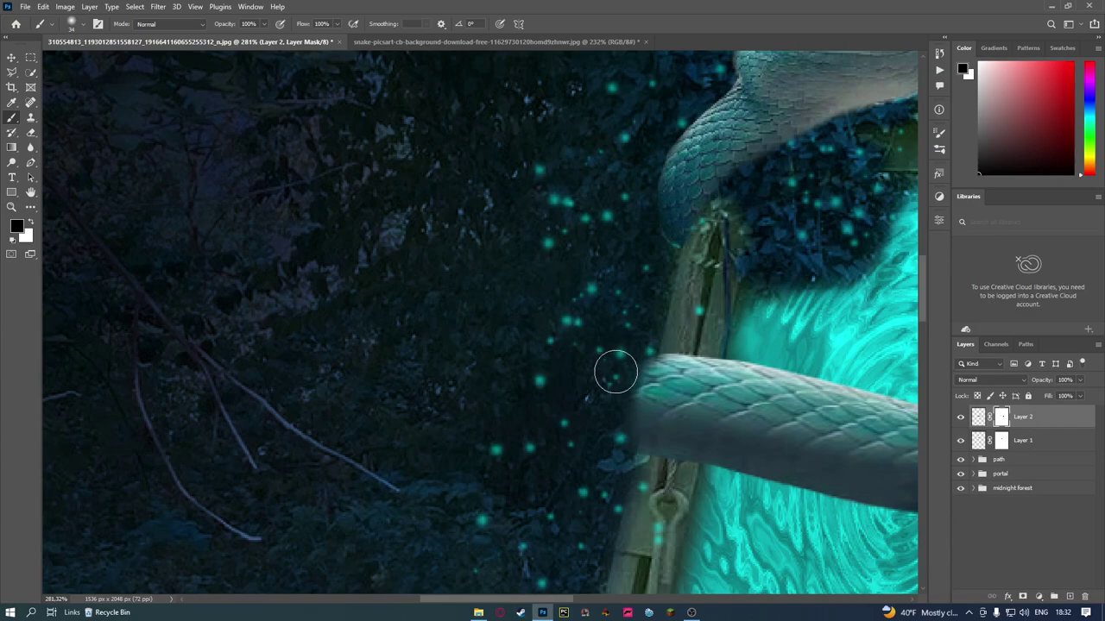
{"action": "scroll", "coordinate": [634, 346], "scroll_direction": "down", "scroll_amount": 3}
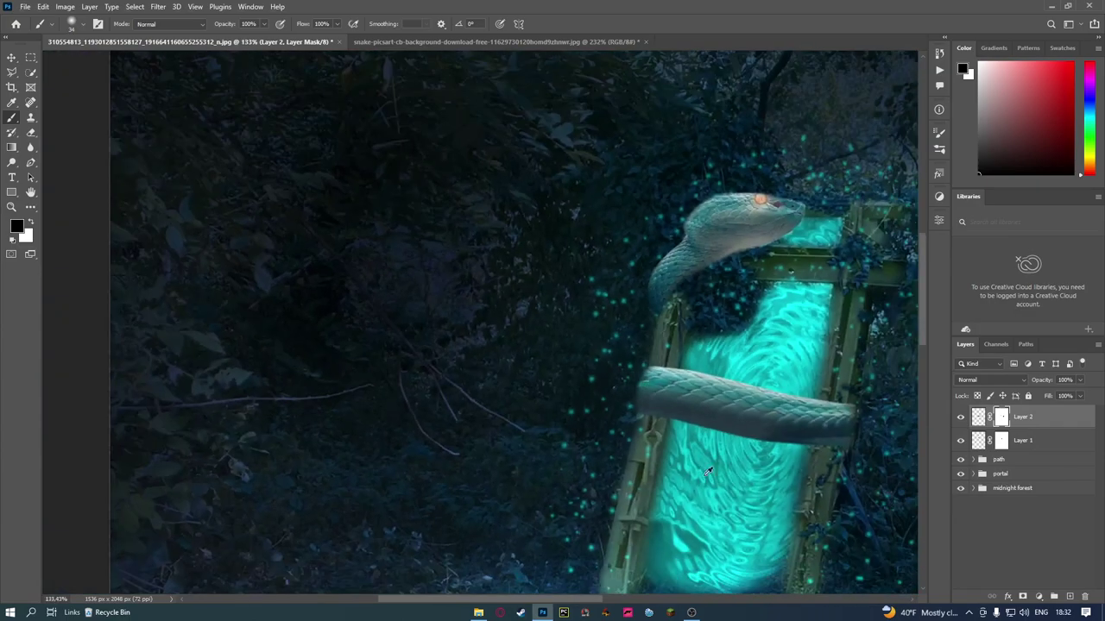
{"action": "scroll", "coordinate": [579, 594], "scroll_direction": "down", "scroll_amount": 1}
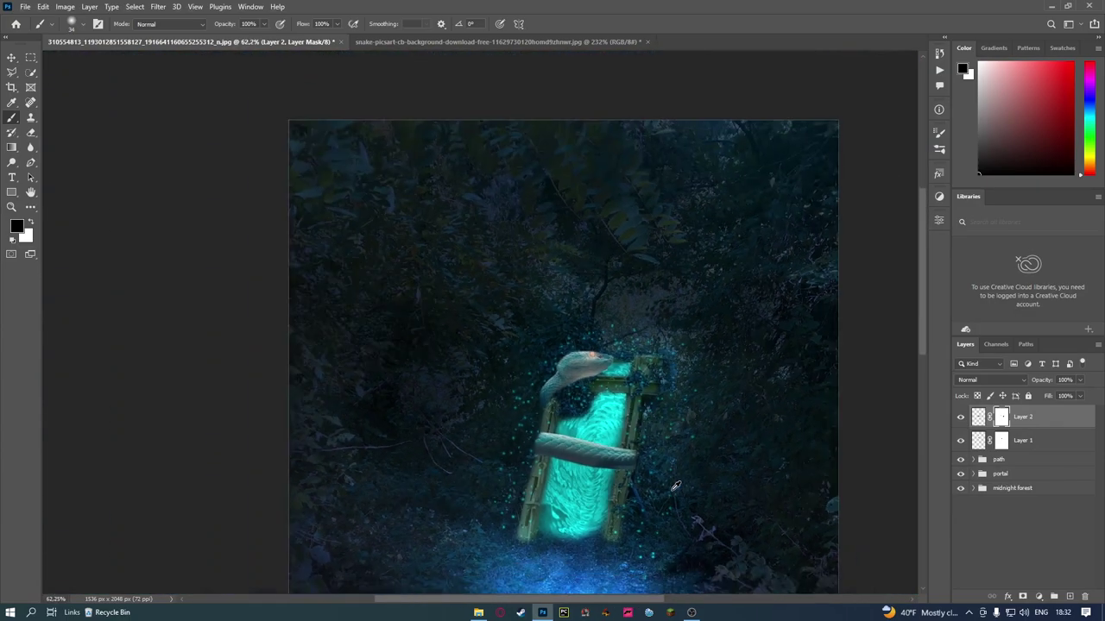
{"action": "scroll", "coordinate": [587, 415], "scroll_direction": "up", "scroll_amount": 1}
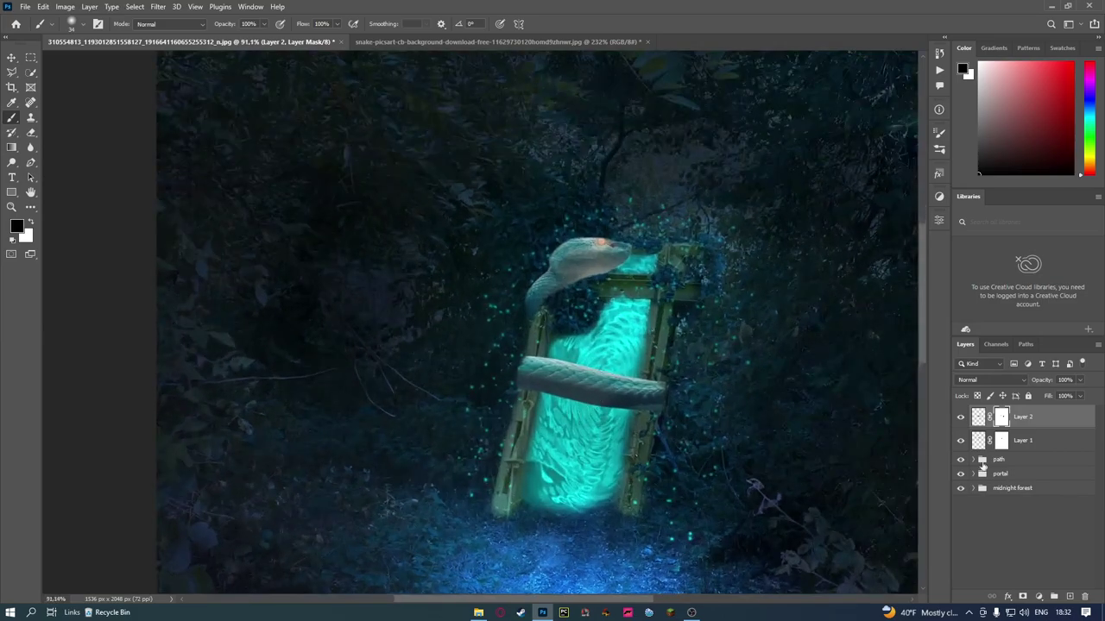
Nudge the lower coil two steps right and two steps up with a transform
{"action": "key", "text": "ctrl+t"}
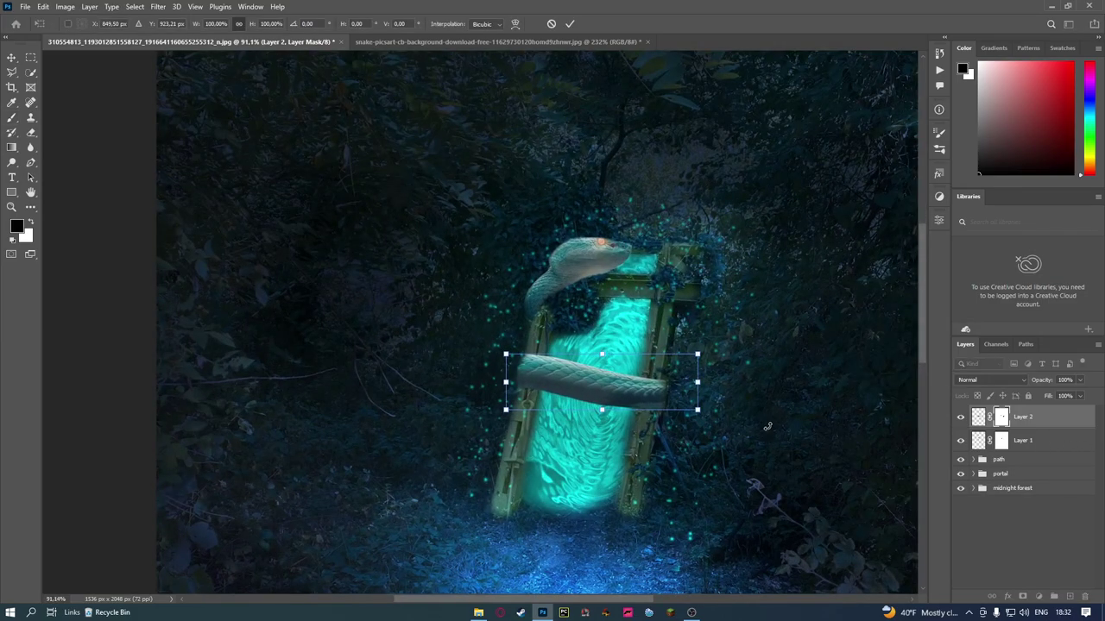
{"action": "key", "text": "Right"}
{"action": "key", "text": "Up"}
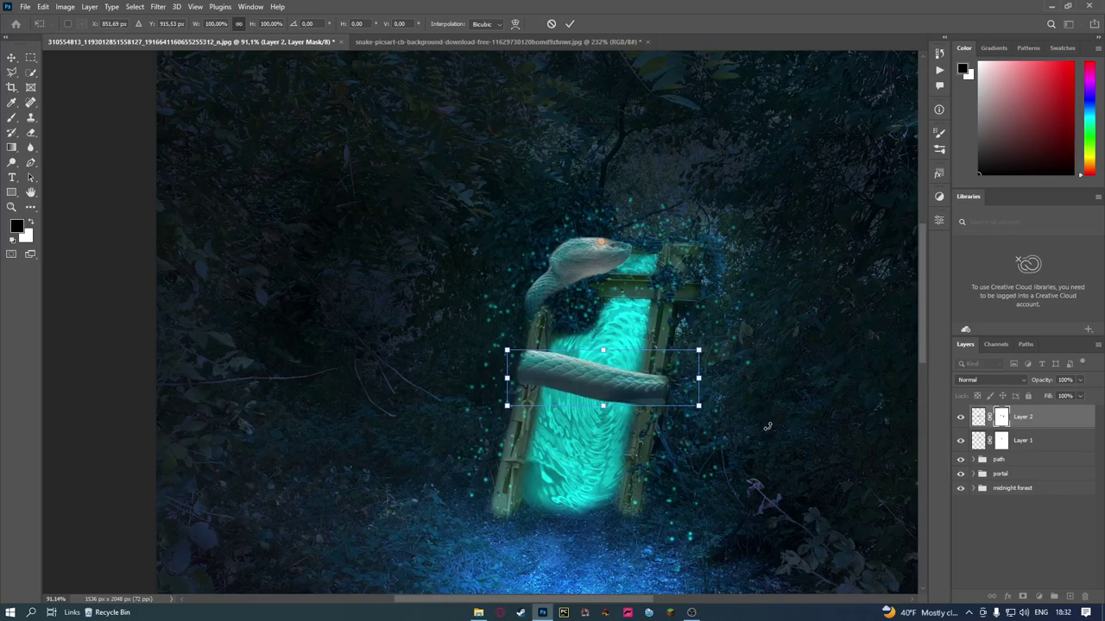
{"action": "key", "text": "Right"}
{"action": "key", "text": "Up"}
{"action": "key", "text": "Up"}
{"action": "key", "text": "Up"}
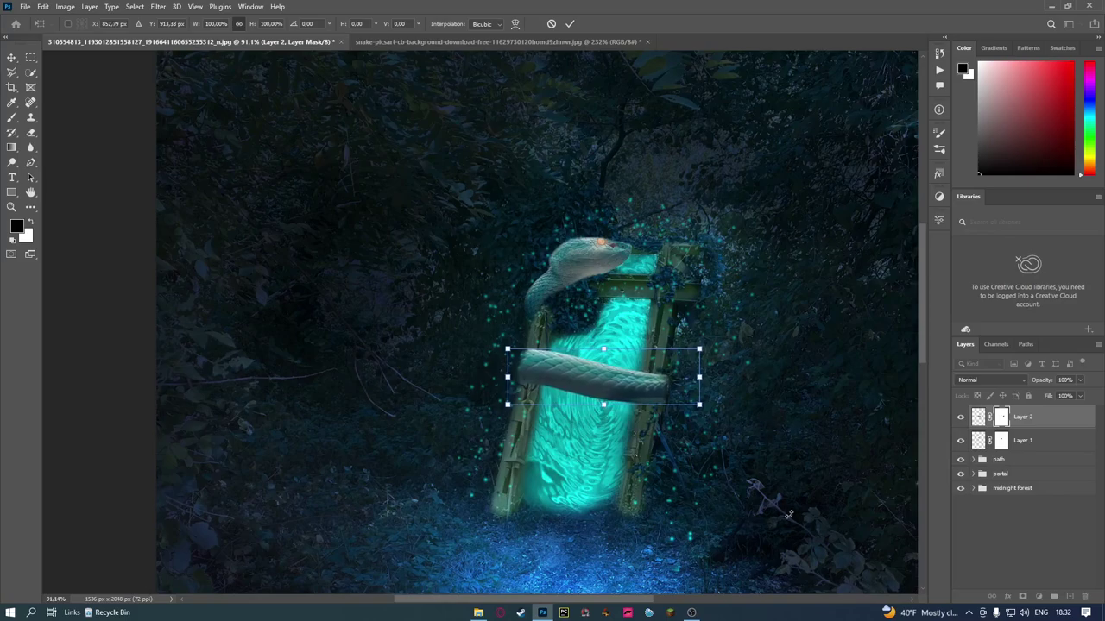
{"action": "key", "text": "Return"}
Return to the Brush and sample the portal's cyan as paint colour
{"action": "key", "text": "b"}
{"action": "left_click", "coordinate": [1024, 549]}
{"action": "scroll", "coordinate": [606, 459], "scroll_direction": "down", "scroll_amount": 1}
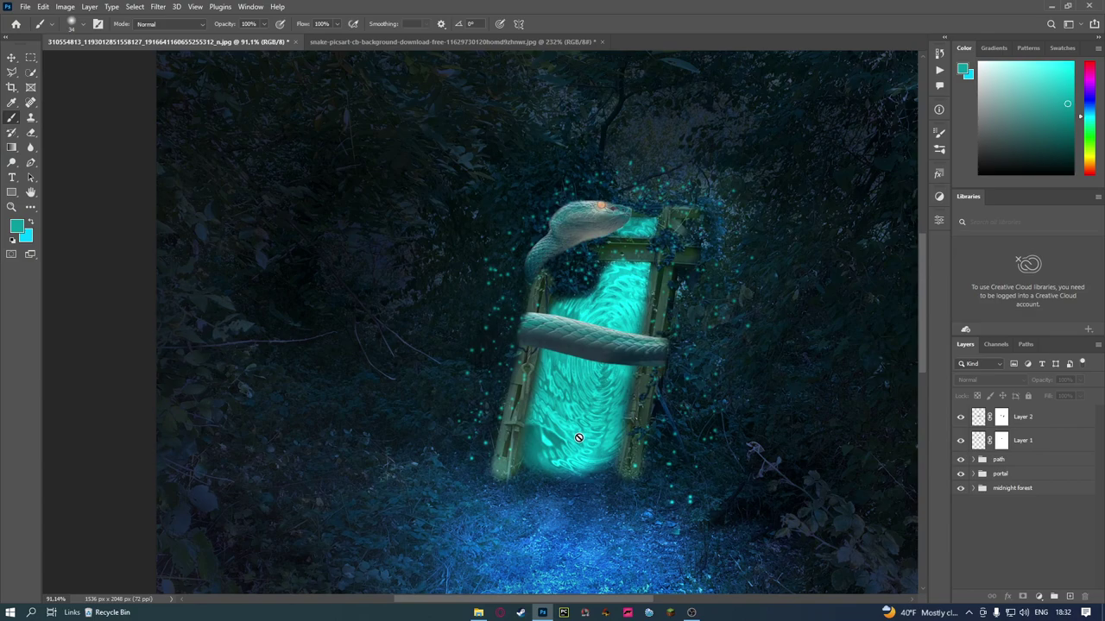
Compare the moonlit snake image with the forest portal composition
{"action": "left_click", "coordinate": [469, 42]}
{"action": "scroll", "coordinate": [606, 378], "scroll_direction": "down", "scroll_amount": 1}
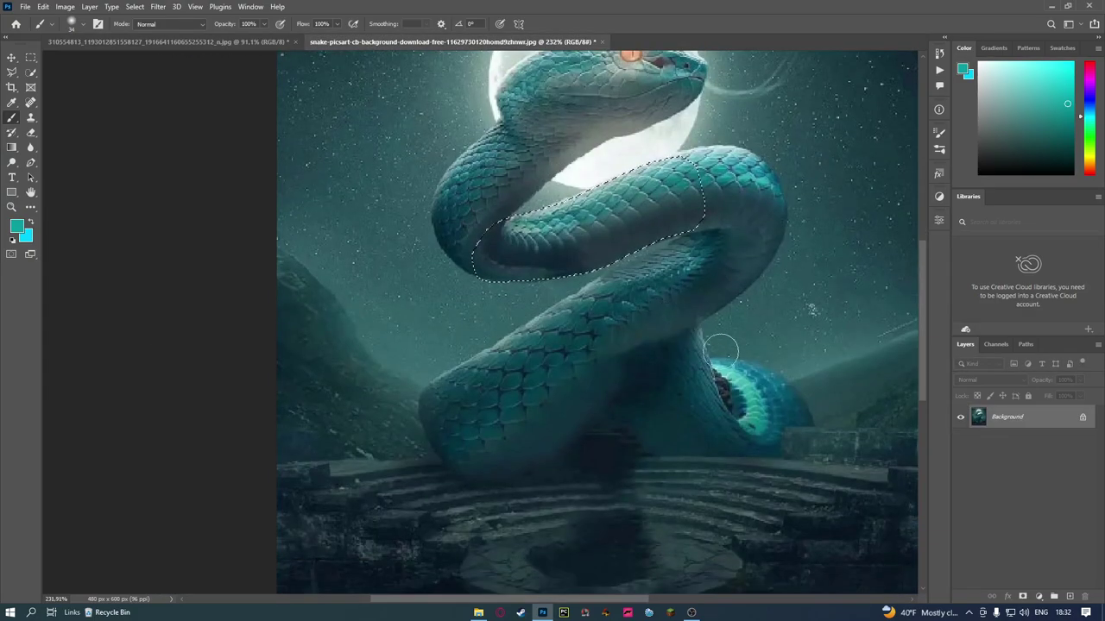
{"action": "scroll", "coordinate": [606, 378], "scroll_direction": "up", "scroll_amount": 1}
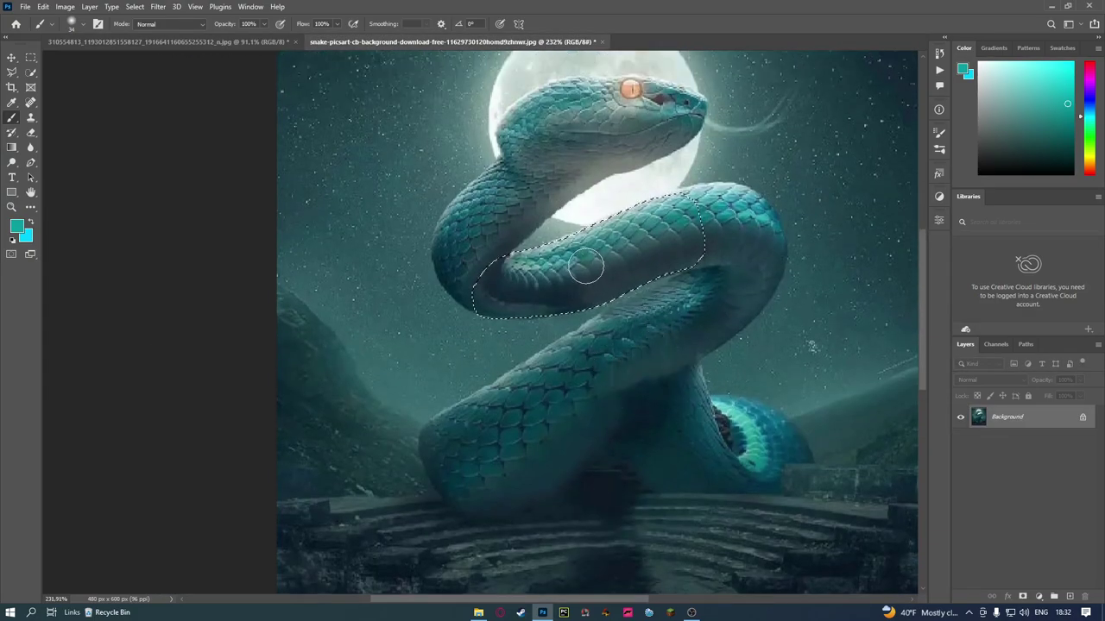
{"action": "left_click", "coordinate": [210, 41]}
{"action": "scroll", "coordinate": [580, 361], "scroll_direction": "down", "scroll_amount": 3}
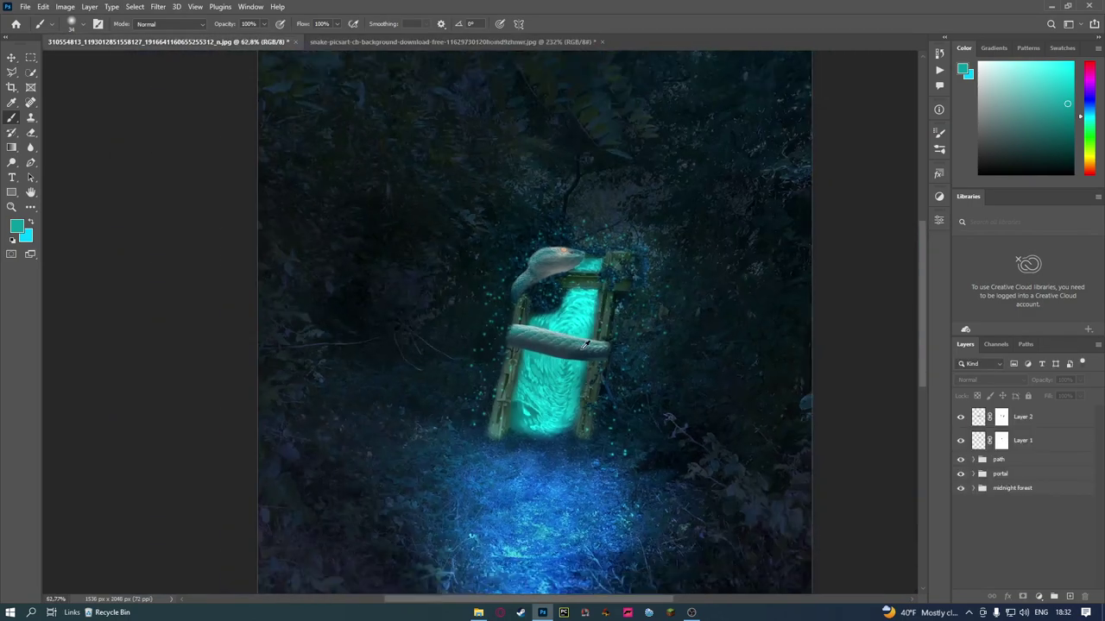
{"action": "scroll", "coordinate": [580, 361], "scroll_direction": "up", "scroll_amount": 1}
{"action": "scroll", "coordinate": [569, 384], "scroll_direction": "up", "scroll_amount": 1}
{"action": "scroll", "coordinate": [559, 411], "scroll_direction": "up", "scroll_amount": 2}
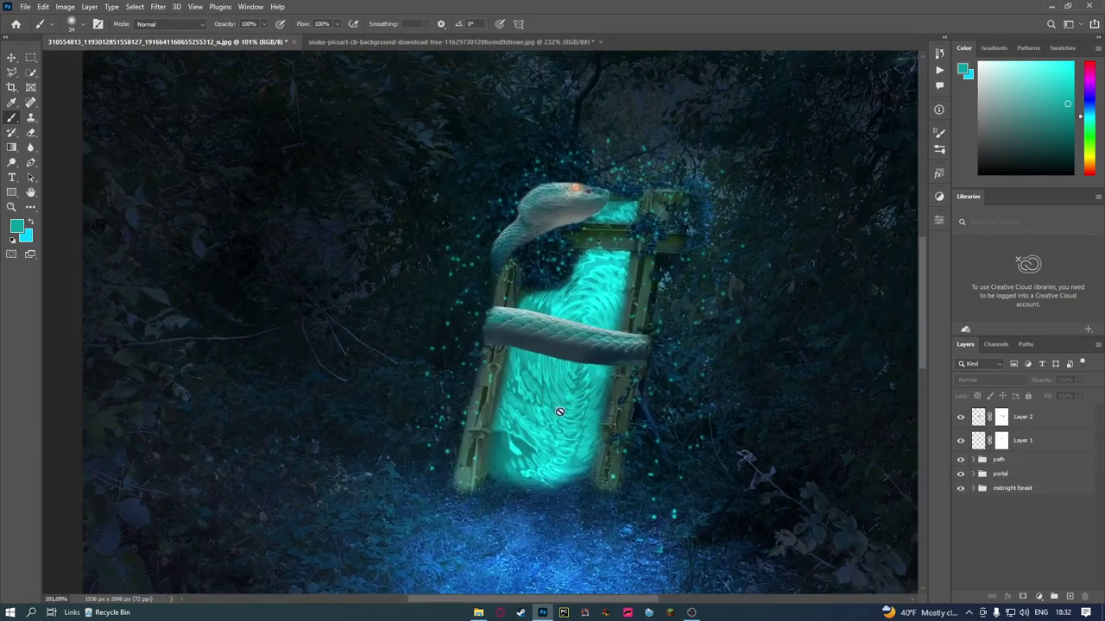
Close the moonlit snake unsaved and open pexels-jeffry-surianto-8807543.jpg by dragging it in
{"action": "left_click", "coordinate": [599, 42]}
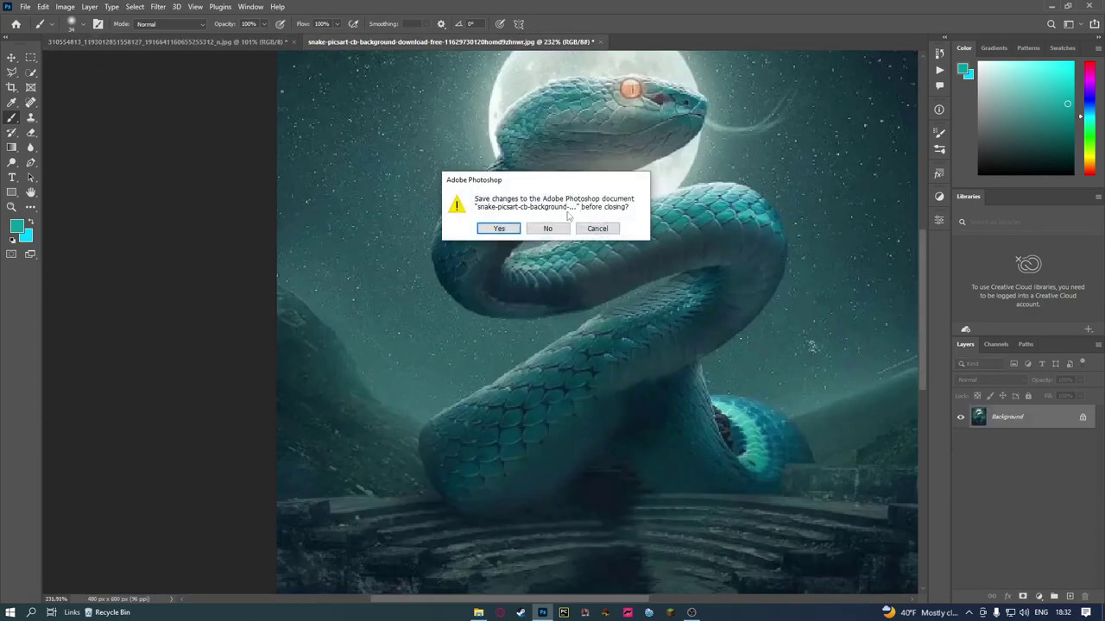
{"action": "left_click", "coordinate": [556, 228]}
{"action": "left_click", "coordinate": [478, 611]}
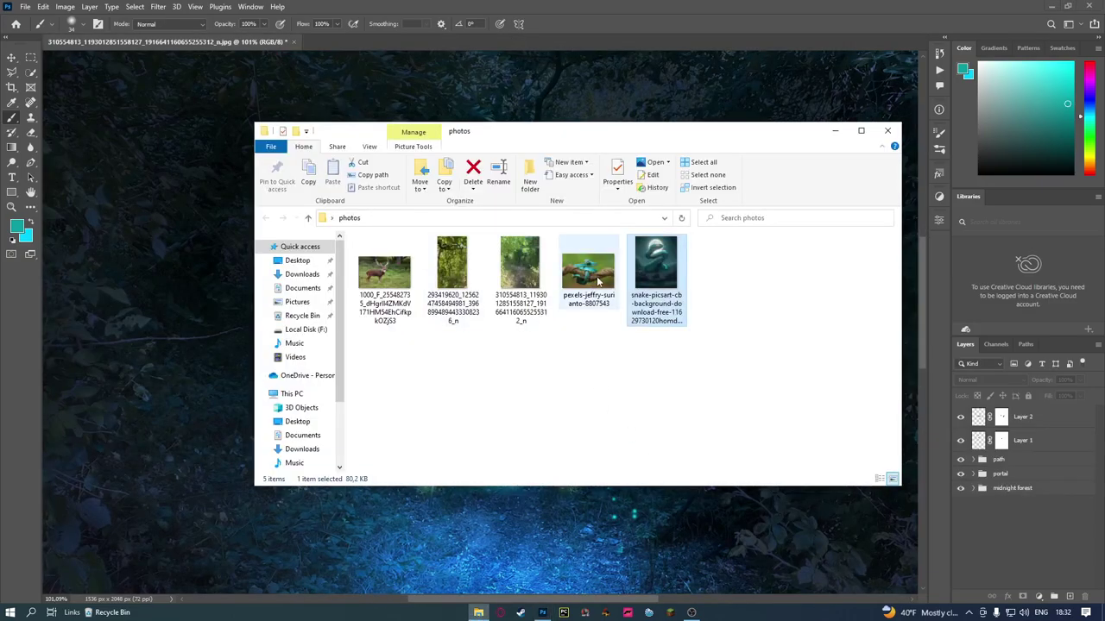
{"action": "left_click_drag", "start_coordinate": [588, 267], "coordinate": [465, 38]}
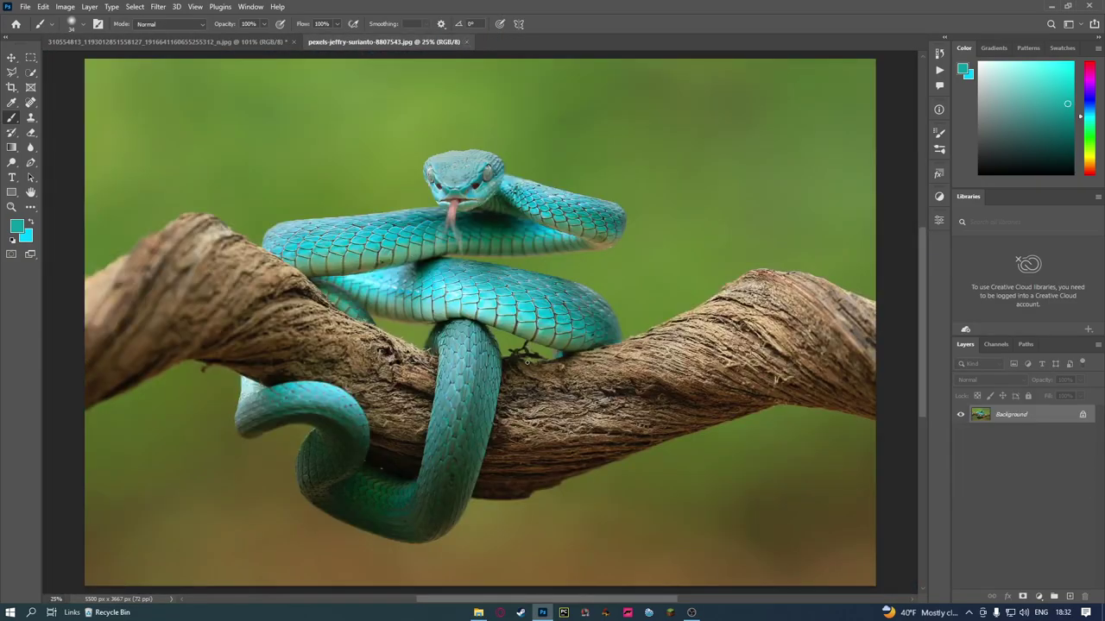
Trace a Pen path along the turquoise snake's lower hanging coil
{"action": "scroll", "coordinate": [371, 384], "scroll_direction": "up", "scroll_amount": 1}
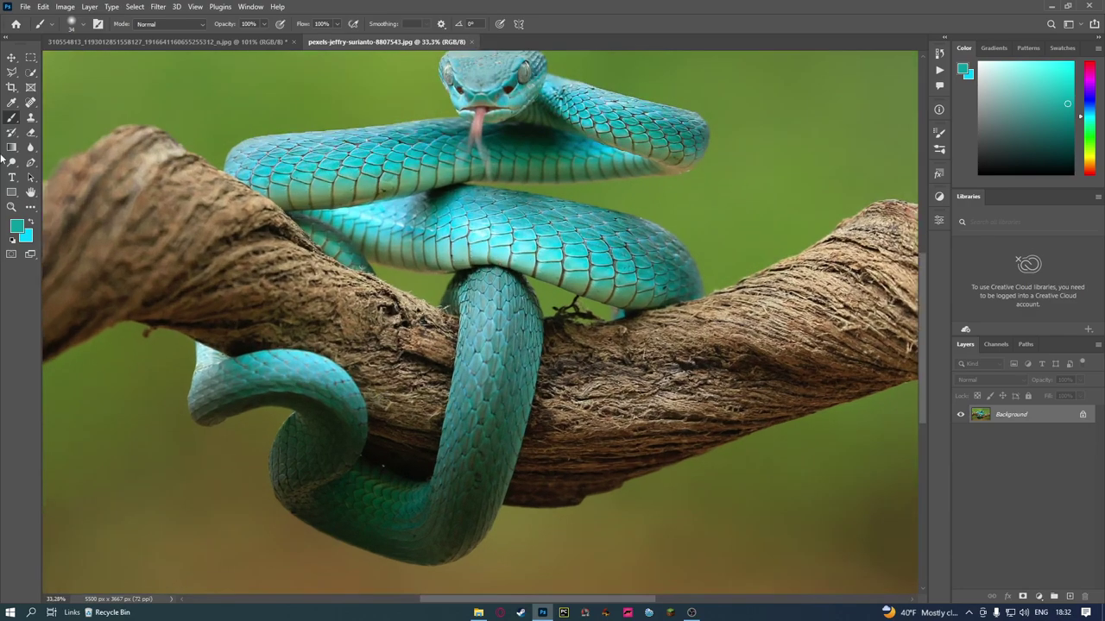
{"action": "left_click", "coordinate": [31, 164]}
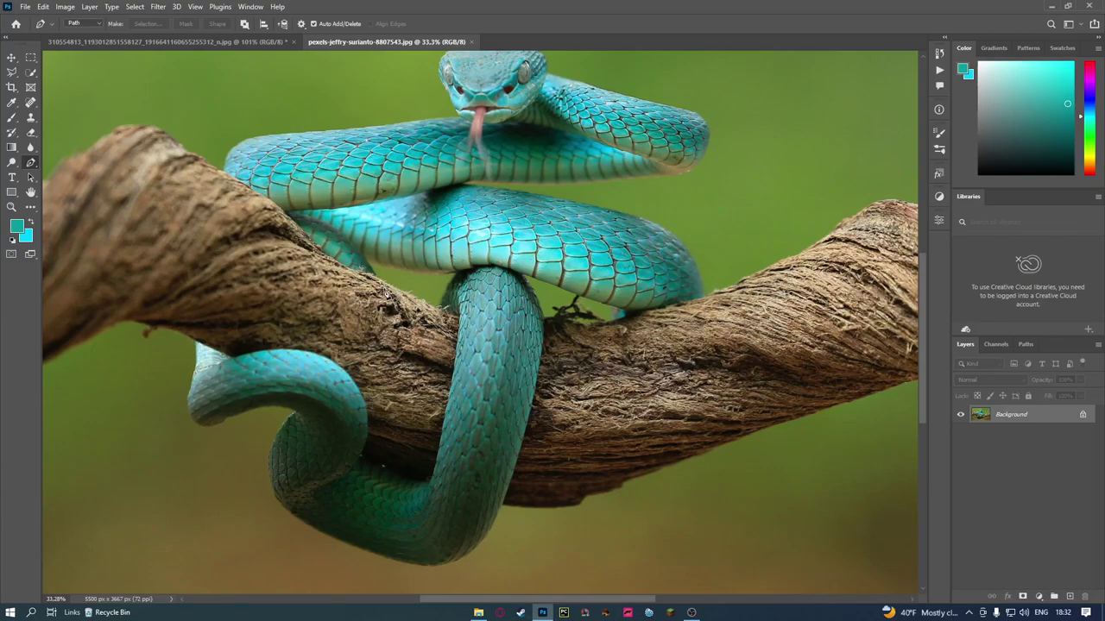
{"action": "scroll", "coordinate": [380, 259], "scroll_direction": "up", "scroll_amount": 2}
{"action": "scroll", "coordinate": [466, 310], "scroll_direction": "up", "scroll_amount": 1}
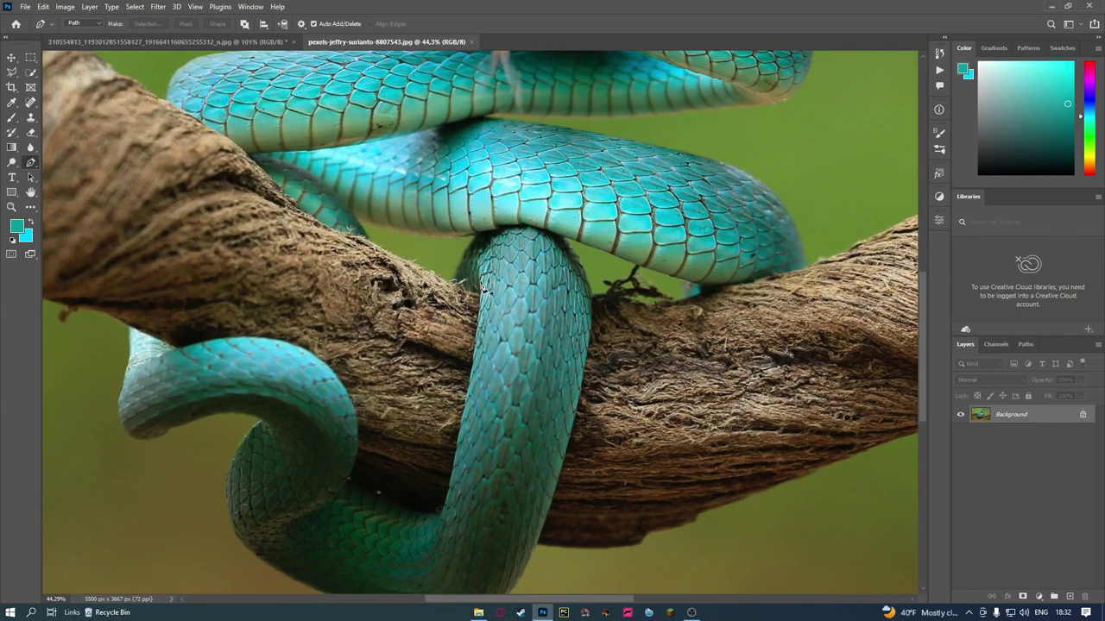
{"action": "left_click", "coordinate": [482, 288]}
{"action": "scroll", "coordinate": [449, 493], "scroll_direction": "down", "scroll_amount": 2}
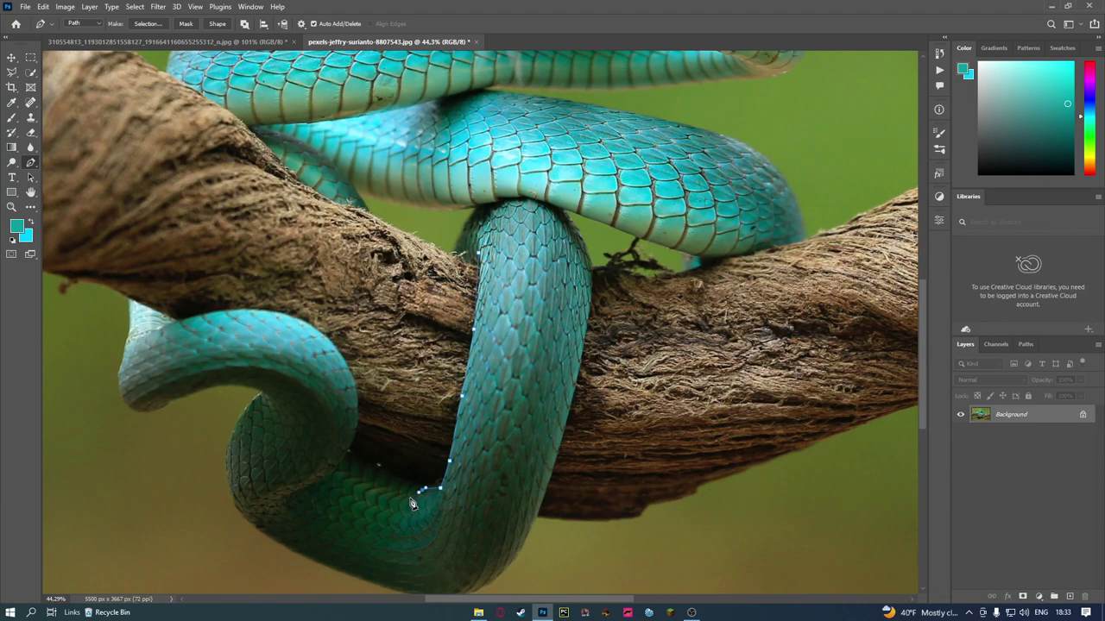
{"action": "left_click", "coordinate": [398, 503]}
{"action": "left_click", "coordinate": [375, 509]}
{"action": "left_click", "coordinate": [364, 534]}
{"action": "left_click", "coordinate": [360, 555]}
{"action": "scroll", "coordinate": [438, 581], "scroll_direction": "down", "scroll_amount": 3}
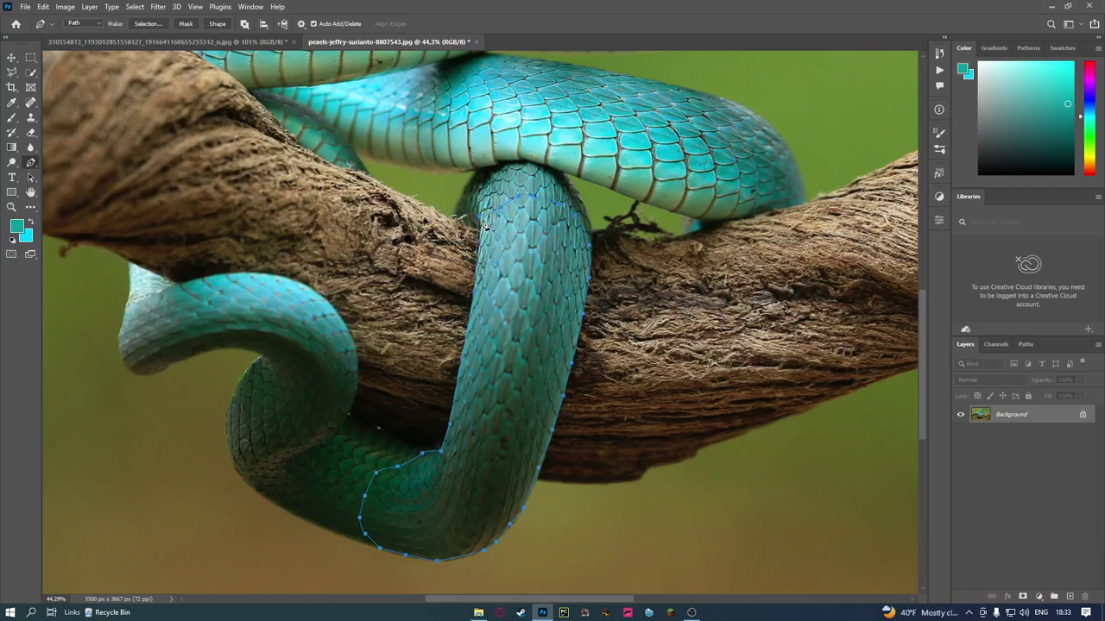
Convert the coil path into an active selection with Make Selection
{"action": "right_click", "coordinate": [507, 221]}
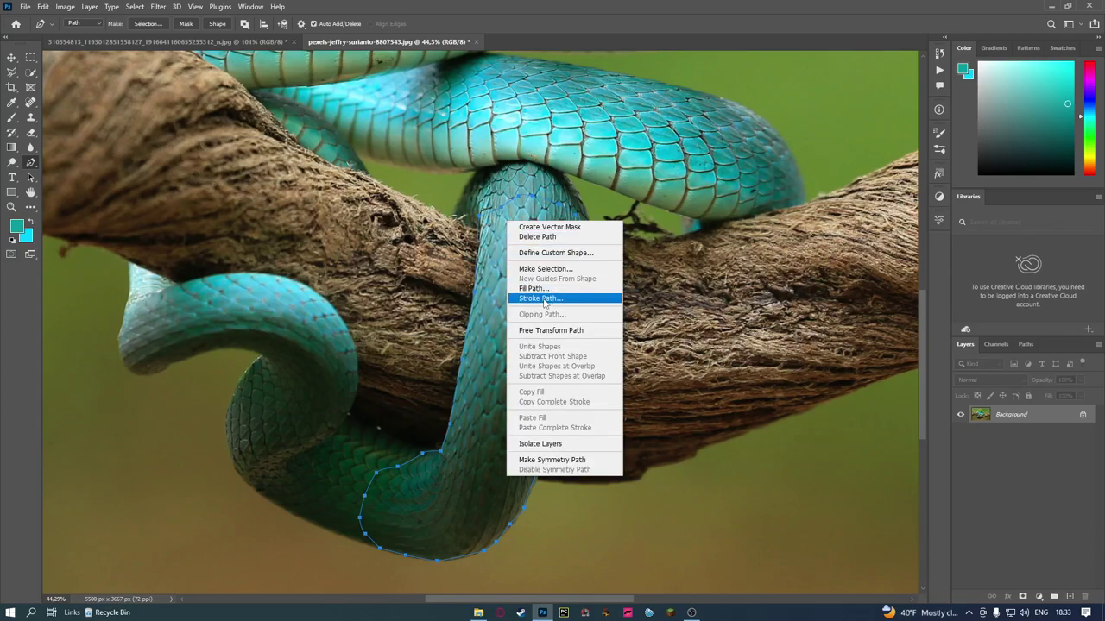
{"action": "left_click", "coordinate": [551, 269]}
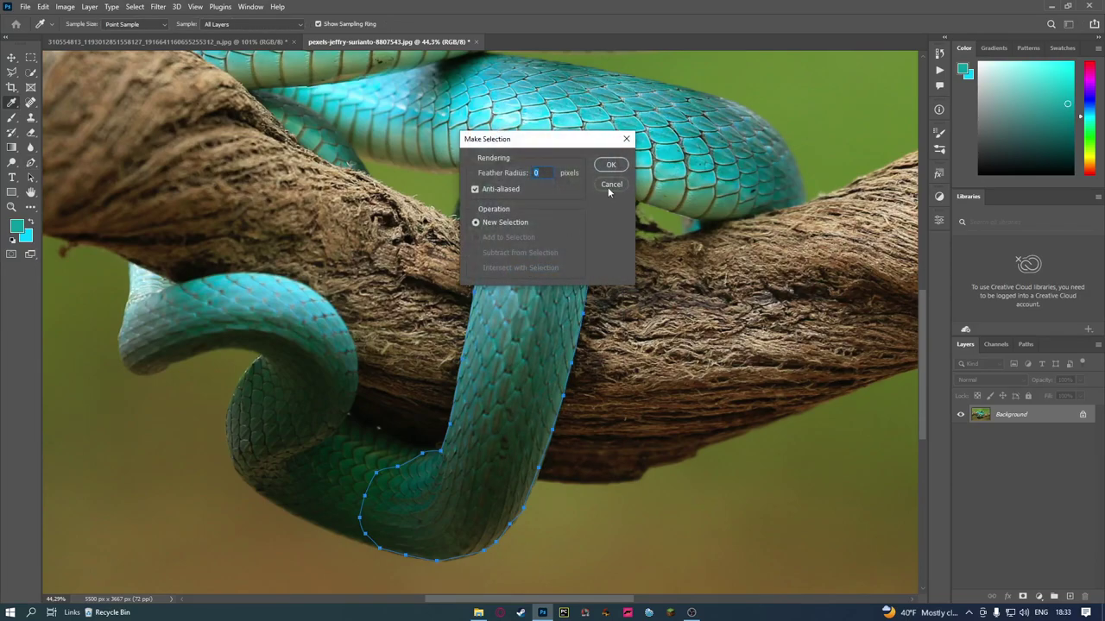
{"action": "key", "text": "Return"}
{"action": "scroll", "coordinate": [491, 259], "scroll_direction": "up", "scroll_amount": 5}
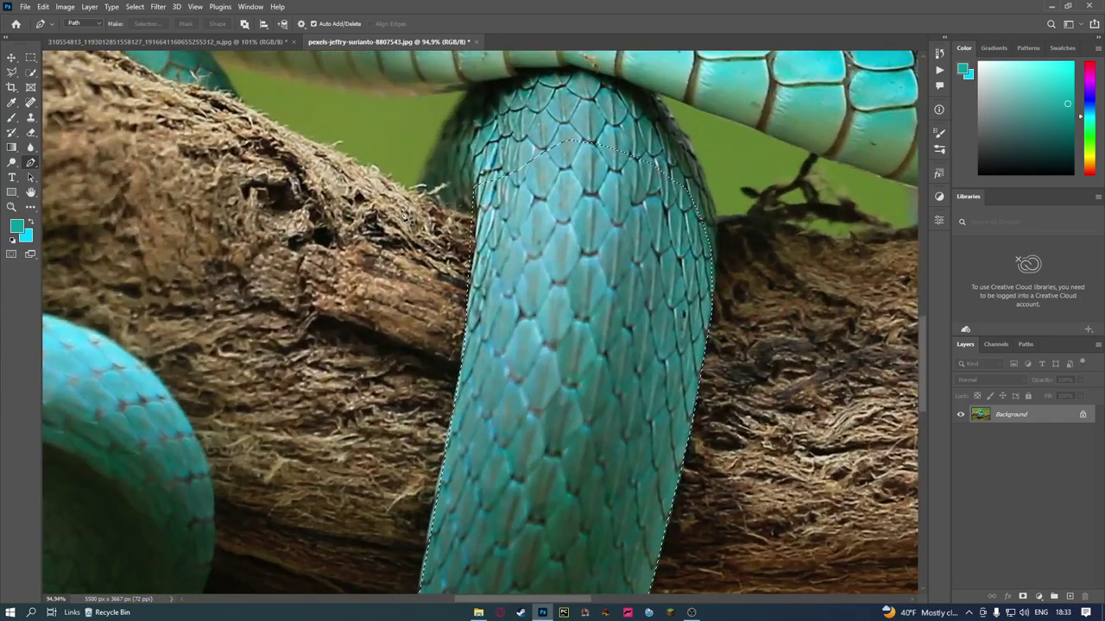
Clean up the lower coil's selection with Quick Selection, using Alt to subtract stray areas
{"action": "left_click", "coordinate": [30, 73]}
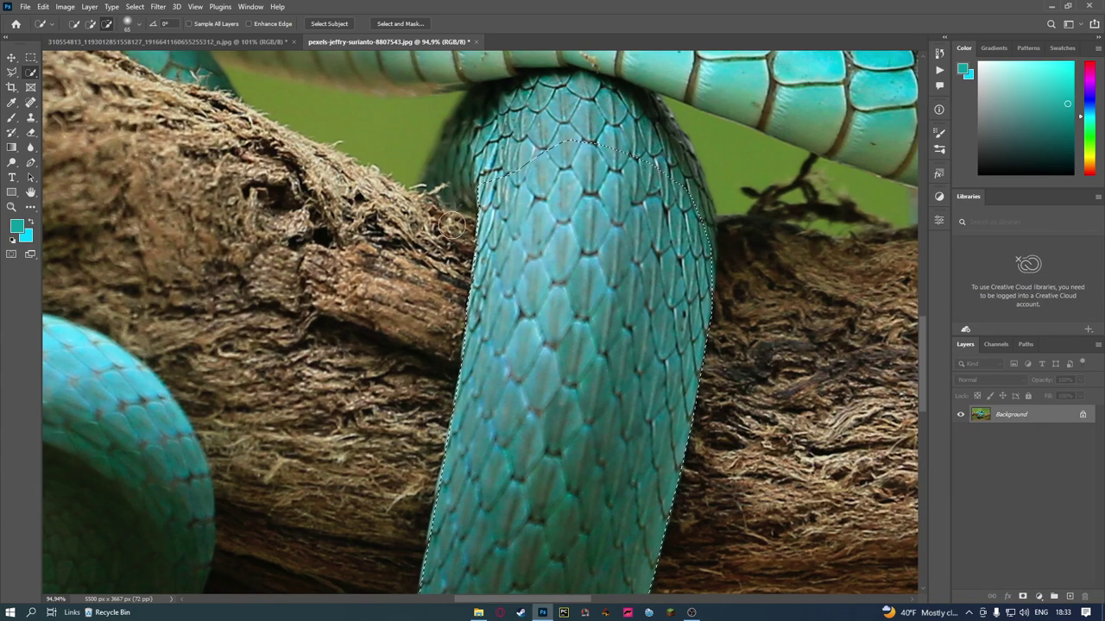
{"action": "scroll", "coordinate": [436, 269], "scroll_direction": "down", "scroll_amount": 1}
{"action": "scroll", "coordinate": [436, 269], "scroll_direction": "down", "scroll_amount": 3}
{"action": "scroll", "coordinate": [406, 338], "scroll_direction": "down", "scroll_amount": 3}
{"action": "scroll", "coordinate": [508, 399], "scroll_direction": "down", "scroll_amount": 2}
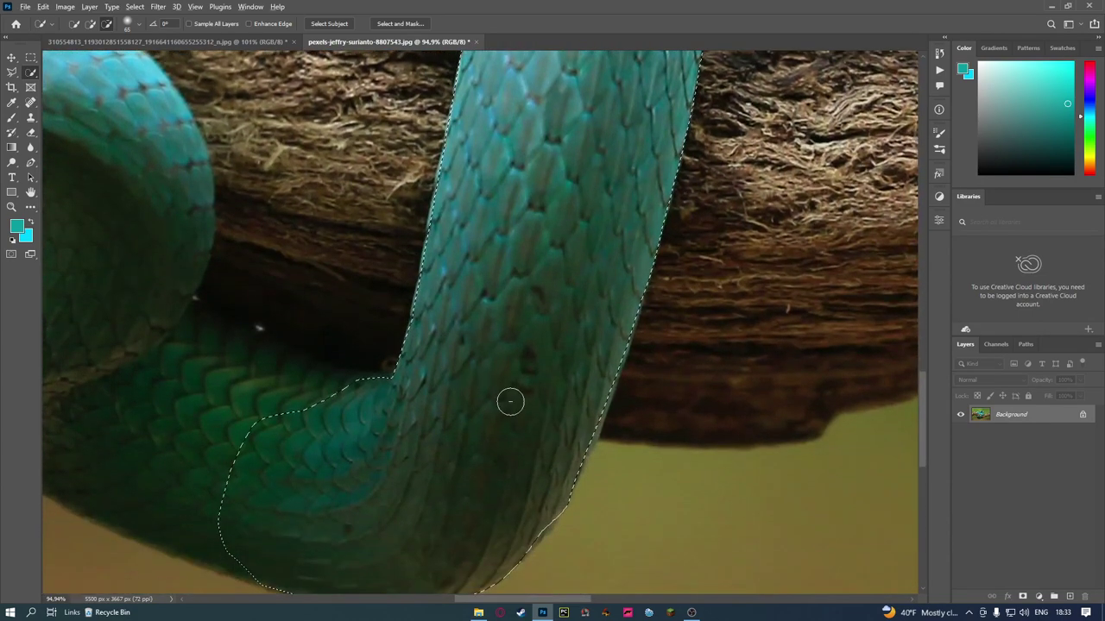
{"action": "scroll", "coordinate": [521, 395], "scroll_direction": "down", "scroll_amount": 1}
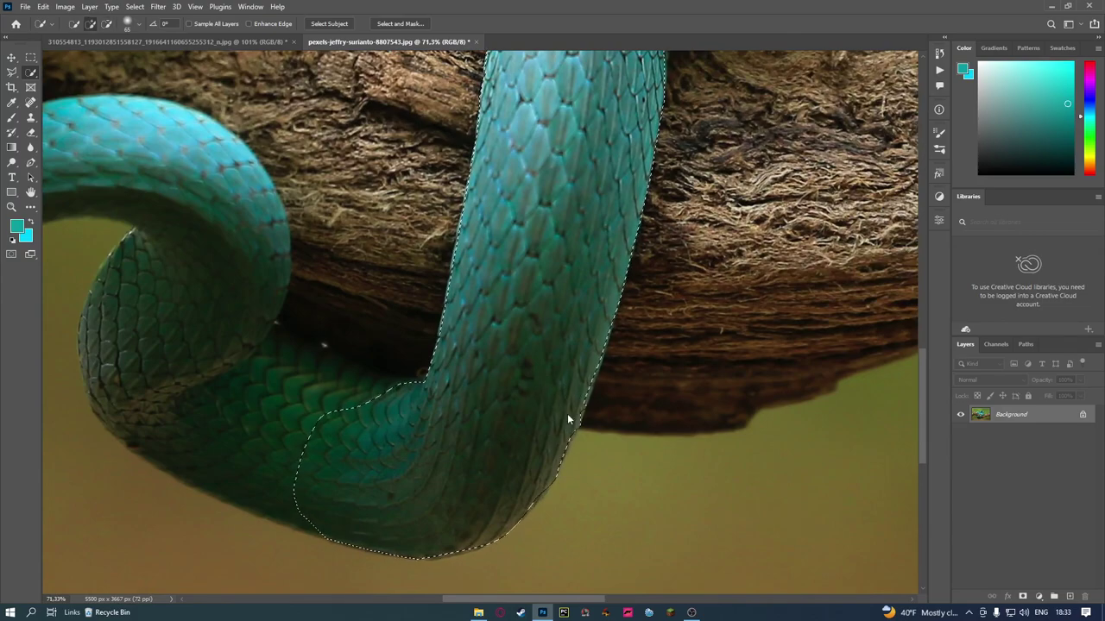
{"action": "key", "text": "alt"}
{"action": "scroll", "coordinate": [578, 397], "scroll_direction": "up", "scroll_amount": 4}
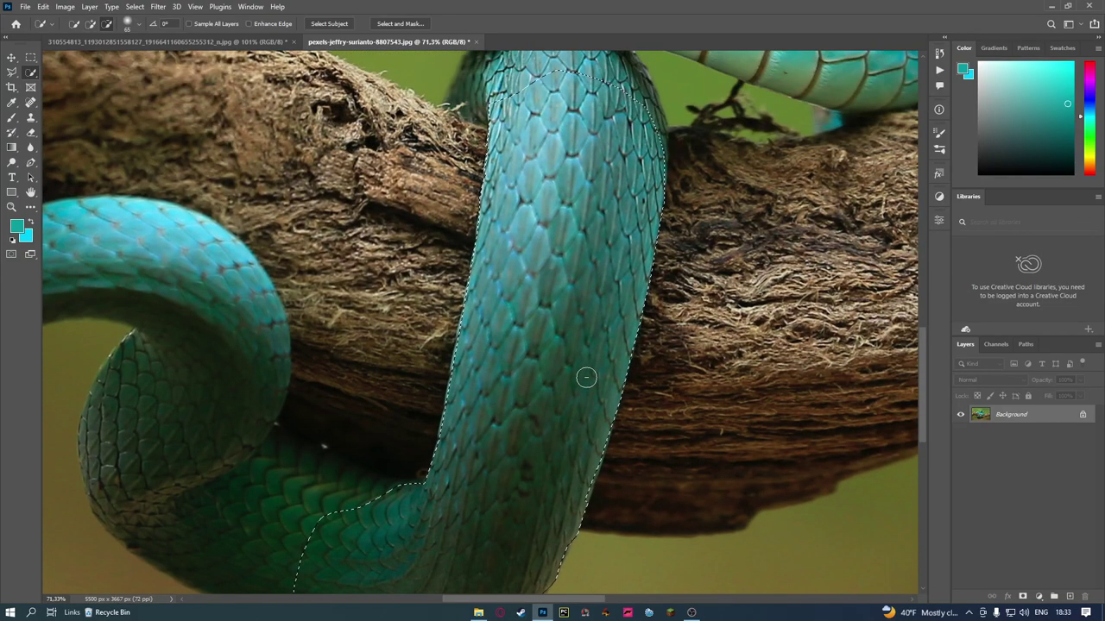
{"action": "scroll", "coordinate": [541, 375], "scroll_direction": "down", "scroll_amount": 2}
{"action": "scroll", "coordinate": [506, 388], "scroll_direction": "down", "scroll_amount": 2}
{"action": "scroll", "coordinate": [506, 388], "scroll_direction": "down", "scroll_amount": 2}
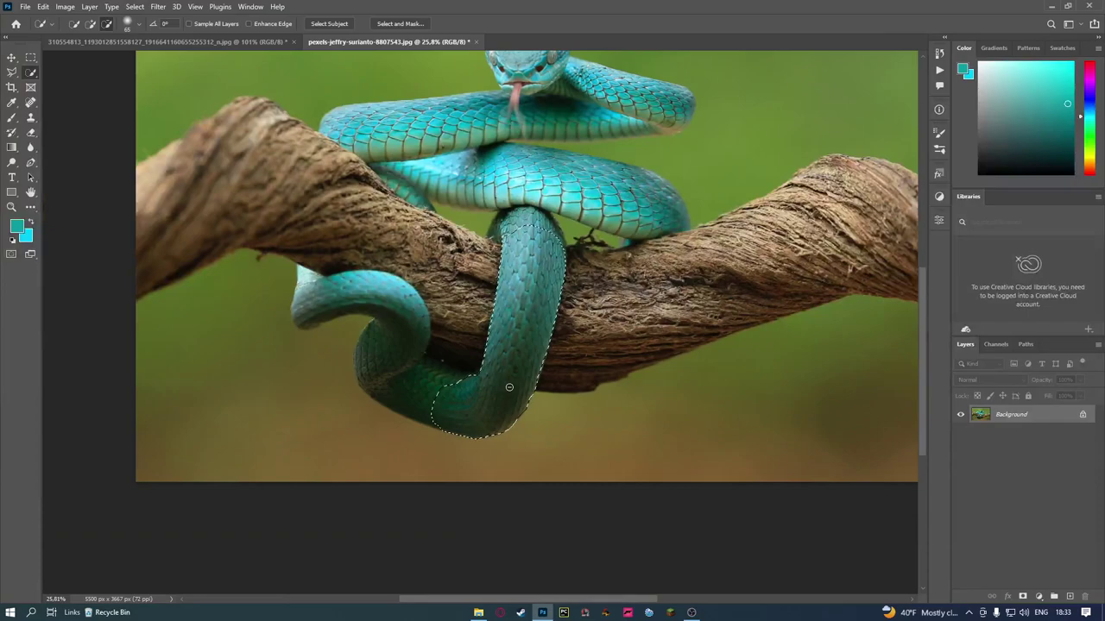
{"action": "scroll", "coordinate": [506, 388], "scroll_direction": "down", "scroll_amount": 2}
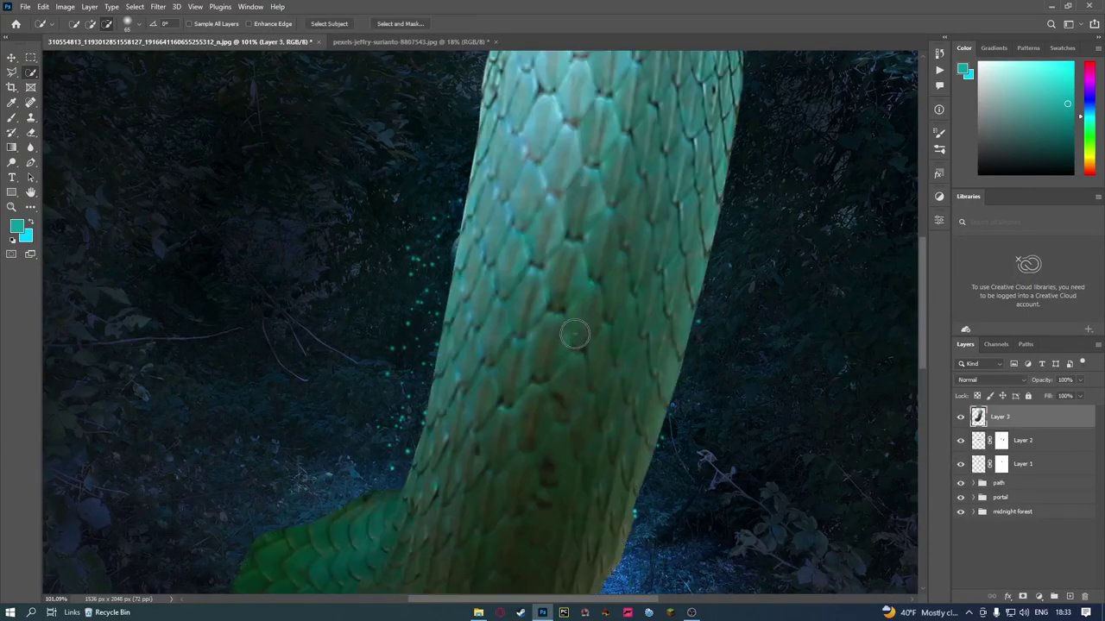
Shrink and rotate the coil and move it onto the portal's lower frame
{"action": "key", "text": "ctrl+t"}
{"action": "scroll", "coordinate": [632, 255], "scroll_direction": "down", "scroll_amount": 2}
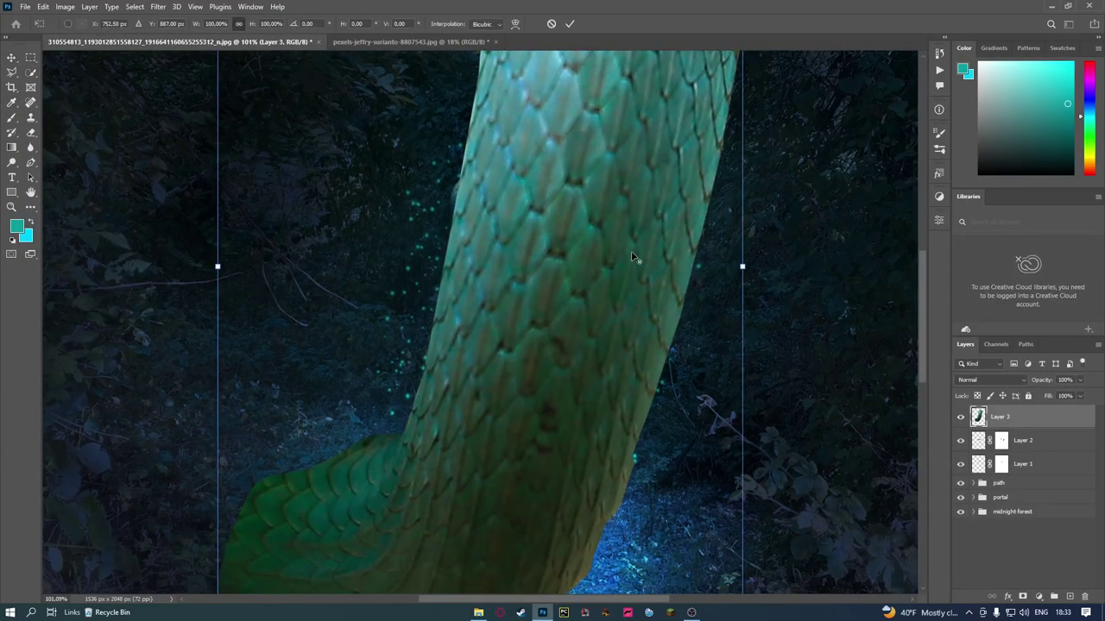
{"action": "scroll", "coordinate": [632, 256], "scroll_direction": "down", "scroll_amount": 3, "text": "alt"}
{"action": "scroll", "coordinate": [632, 255], "scroll_direction": "down", "scroll_amount": 3, "text": "alt"}
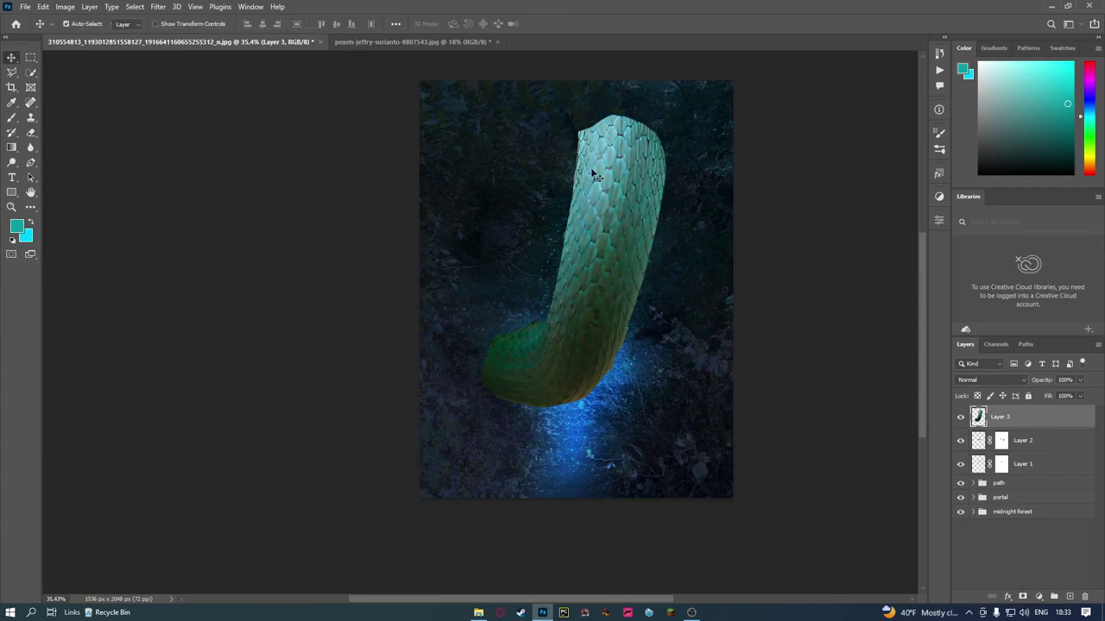
{"action": "left_click", "coordinate": [973, 512]}
{"action": "mouse_move", "coordinate": [588, 112]}
{"action": "left_mouse_down"}
{"action": "mouse_move", "coordinate": [587, 339]}
{"action": "mouse_move", "coordinate": [611, 362]}
{"action": "mouse_move", "coordinate": [505, 326]}
{"action": "left_mouse_up"}
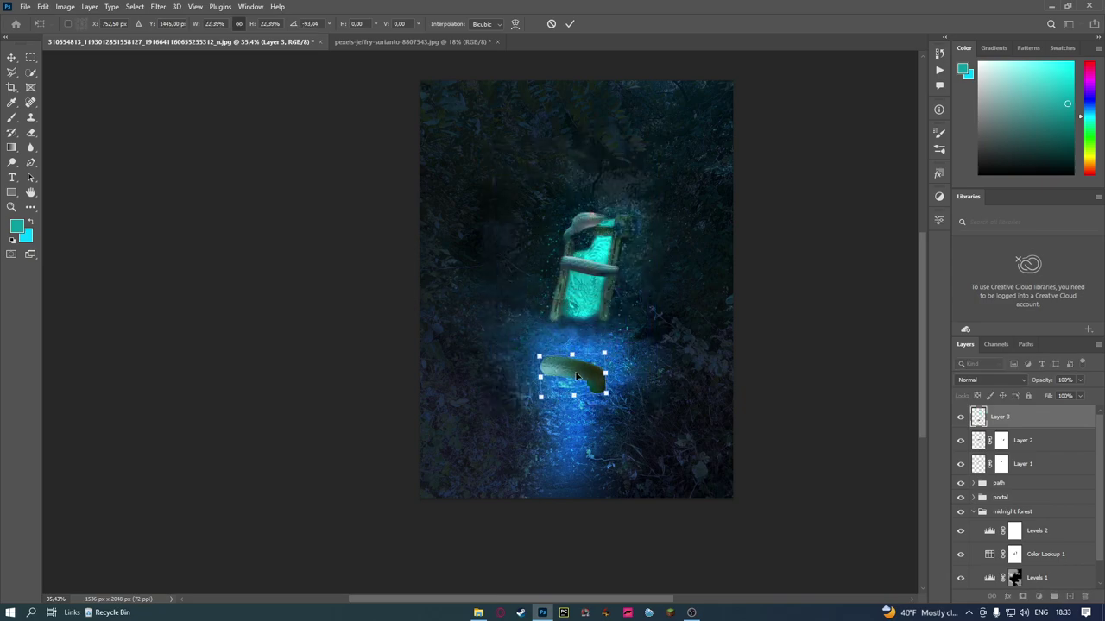
{"action": "left_click_drag", "start_coordinate": [575, 371], "coordinate": [580, 307]}
{"action": "scroll", "coordinate": [591, 303], "scroll_direction": "up", "scroll_amount": 3}
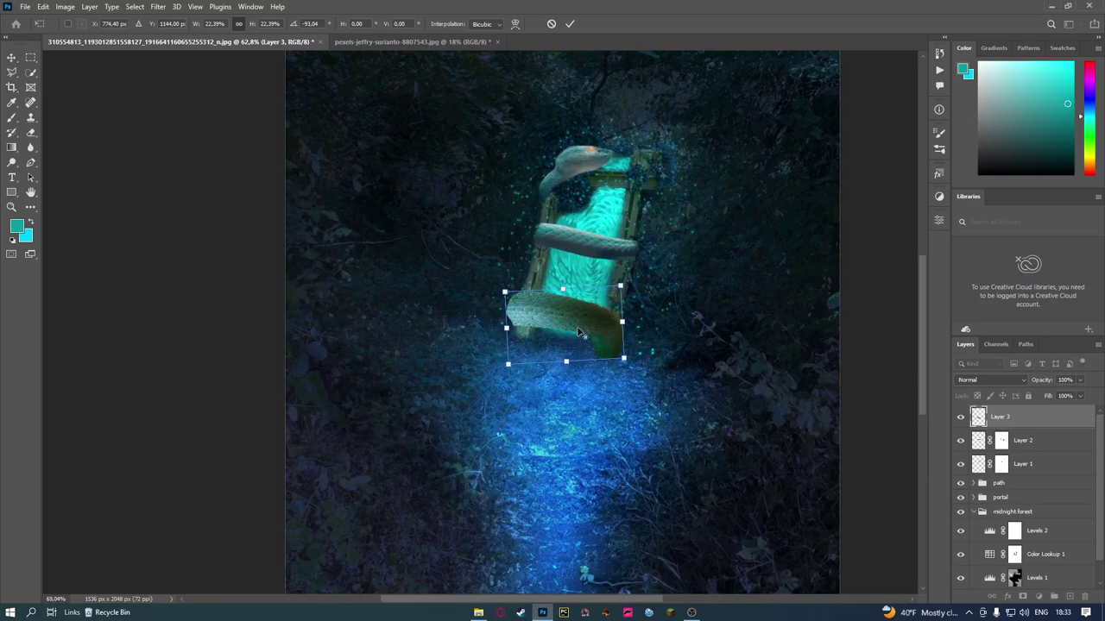
{"action": "scroll", "coordinate": [579, 332], "scroll_direction": "up", "scroll_amount": 1}
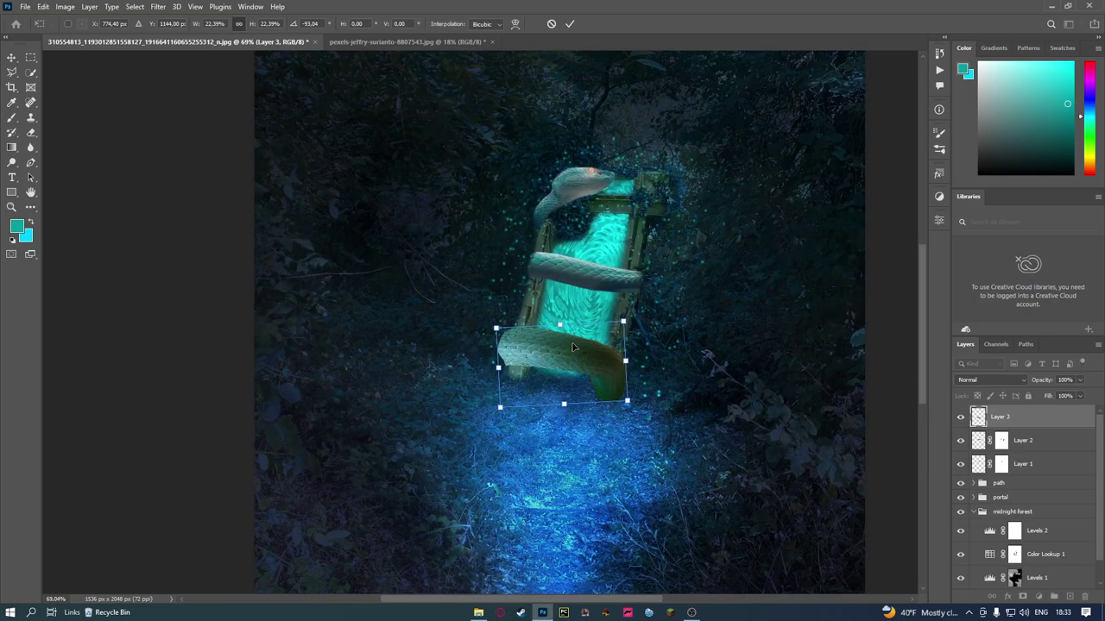
{"action": "key", "text": "Return"}
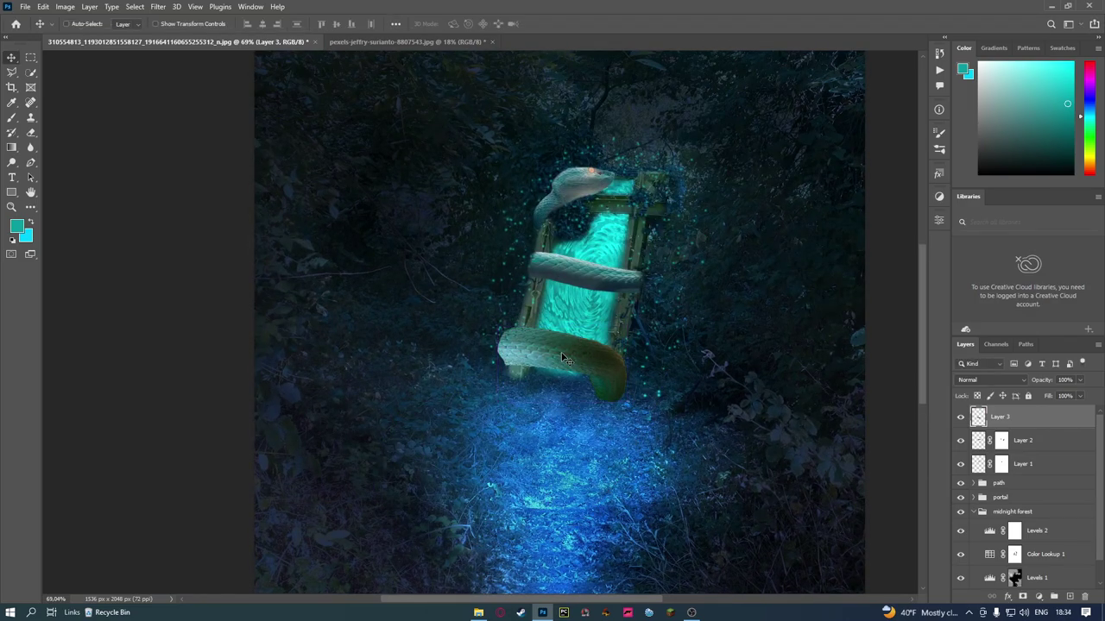
Re-transform the coil: about 70% scale, 3.8° tilt, height flattened to about 58%
{"action": "key", "text": "ctrl+t"}
{"action": "left_click_drag", "start_coordinate": [561, 329], "coordinate": [554, 349]}
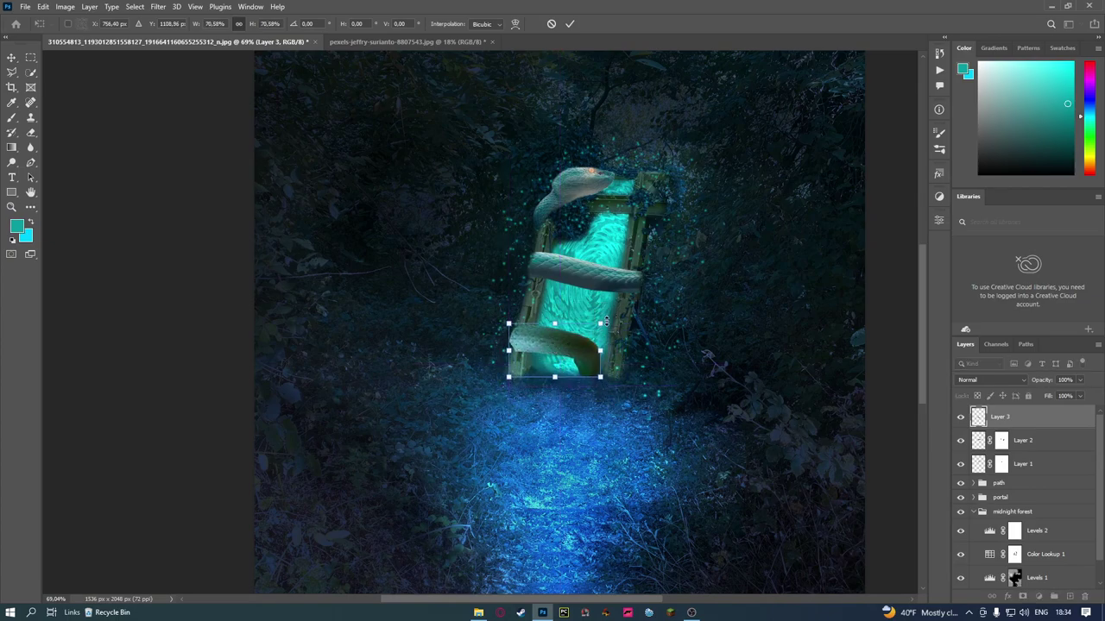
{"action": "left_click_drag", "start_coordinate": [607, 322], "coordinate": [615, 325]}
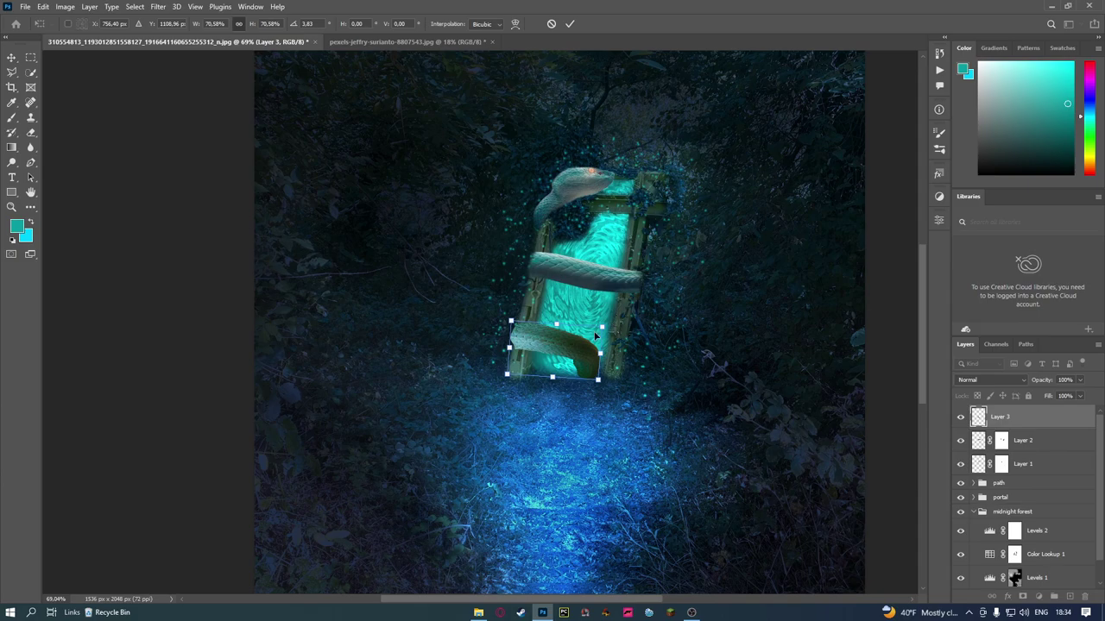
{"action": "left_click_drag", "start_coordinate": [552, 377], "coordinate": [552, 366]}
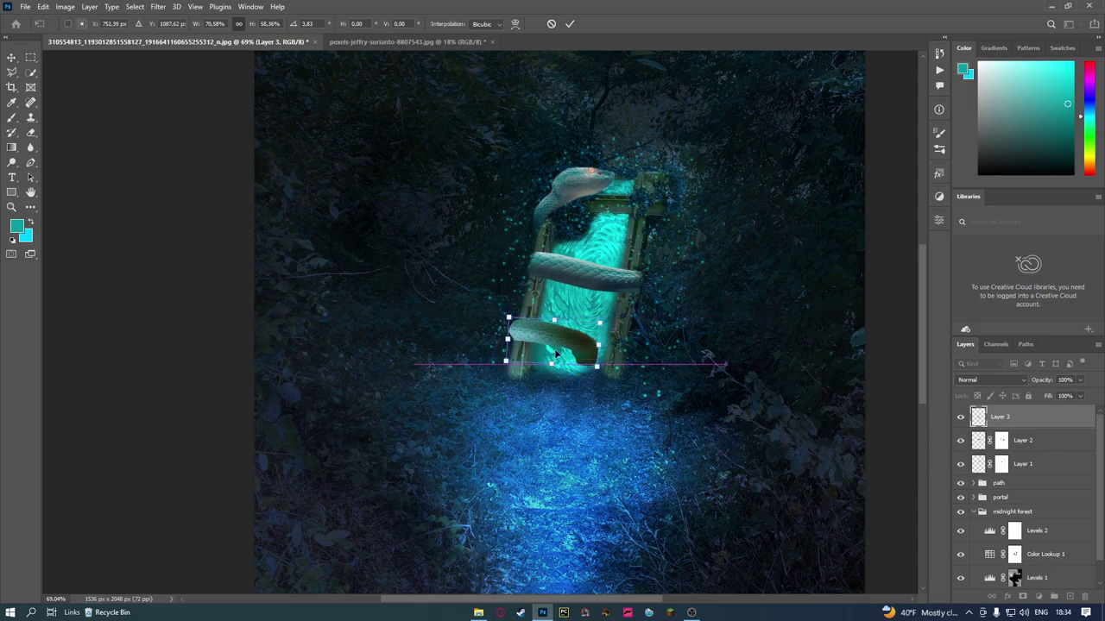
{"action": "left_click_drag", "start_coordinate": [579, 308], "coordinate": [576, 317]}
{"action": "key", "text": "Return"}
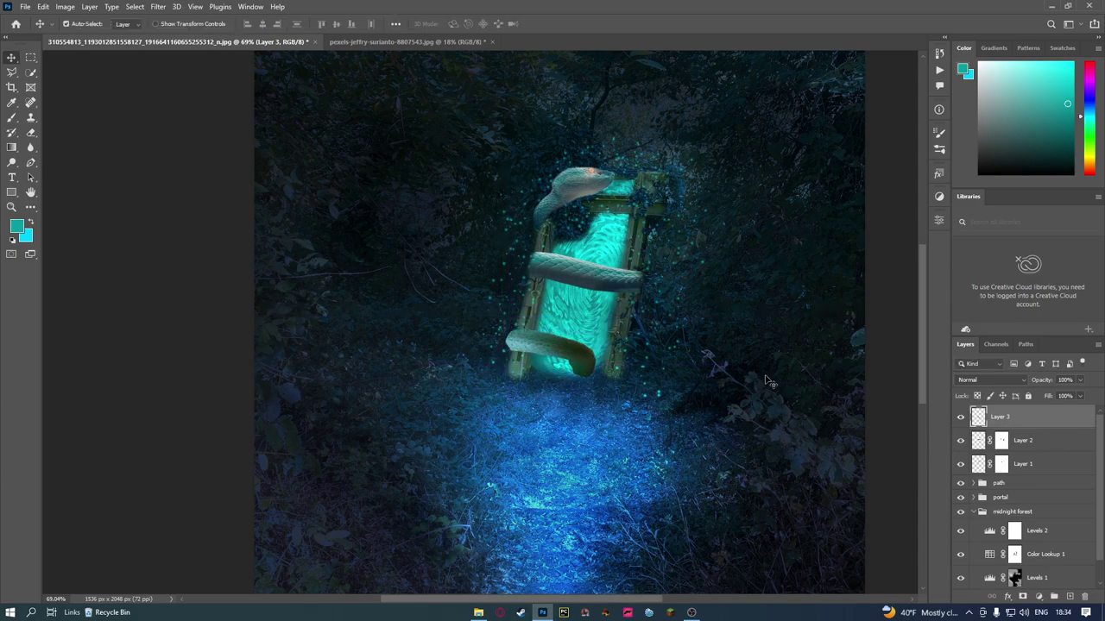
{"action": "scroll", "coordinate": [556, 354], "scroll_direction": "up", "scroll_amount": 5}
Nudge the coil up, add a mask to Layer 3, and partly hide its curled brown tip
{"action": "left_click_drag", "start_coordinate": [557, 332], "coordinate": [558, 324]}
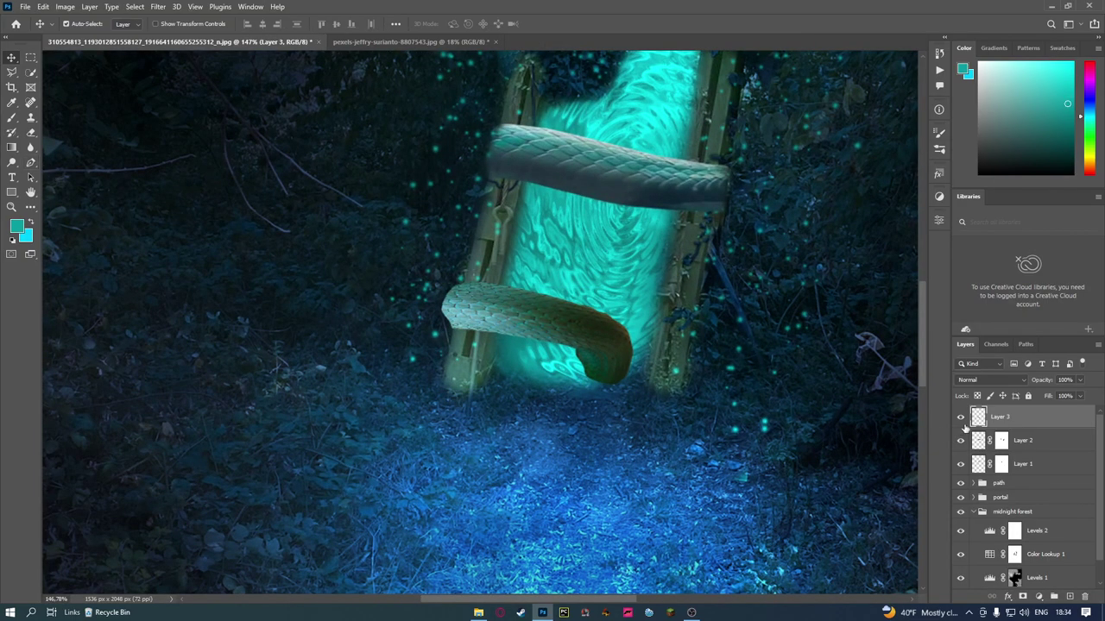
{"action": "left_click", "coordinate": [1023, 597]}
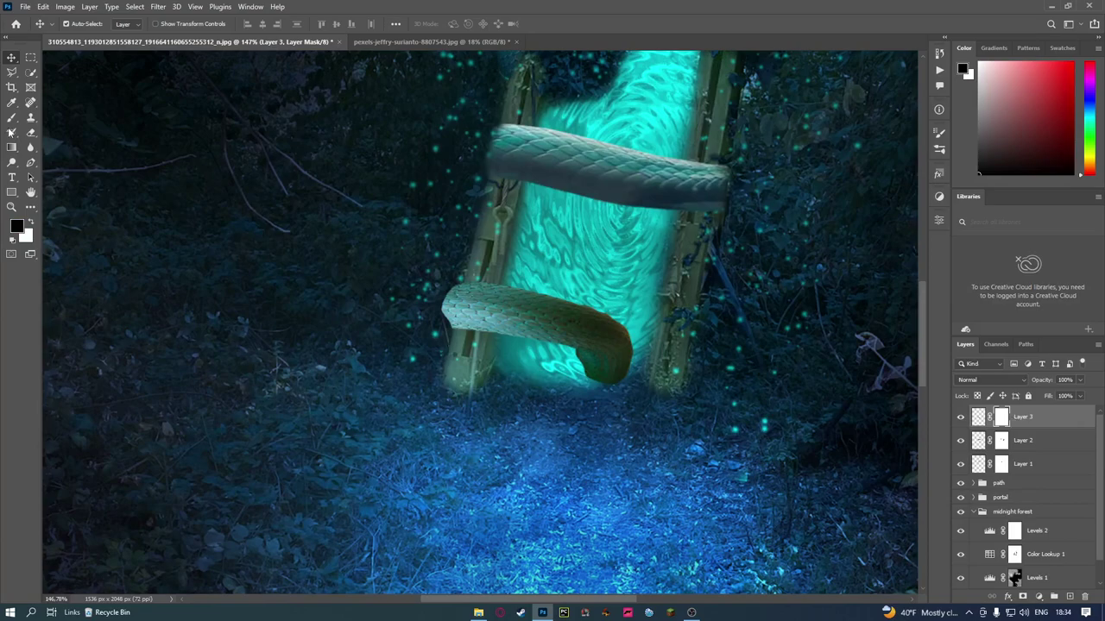
{"action": "left_click", "coordinate": [12, 117]}
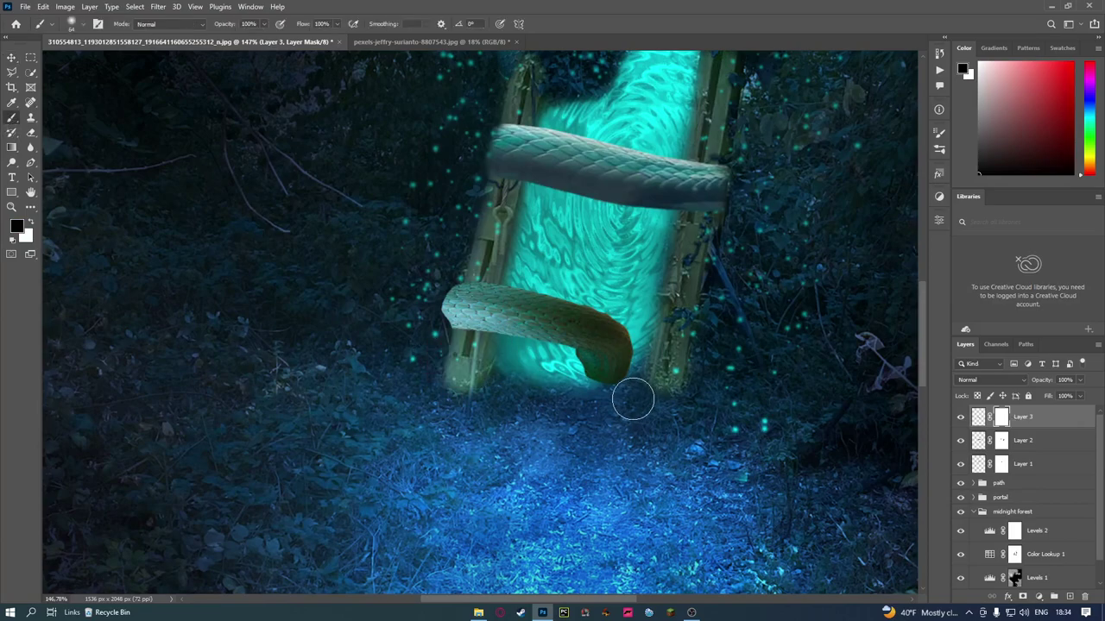
{"action": "mouse_move", "coordinate": [632, 398]}
{"action": "left_mouse_down"}
{"action": "mouse_move", "coordinate": [567, 378]}
{"action": "mouse_move", "coordinate": [657, 358]}
{"action": "left_mouse_up"}
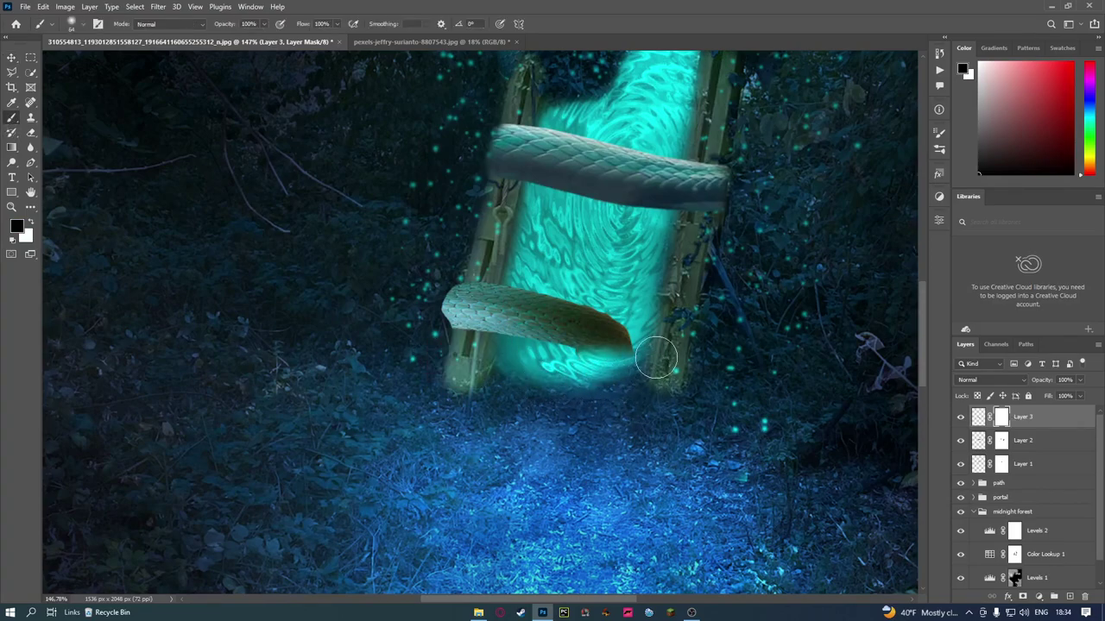
{"action": "key", "text": "ctrl+z"}
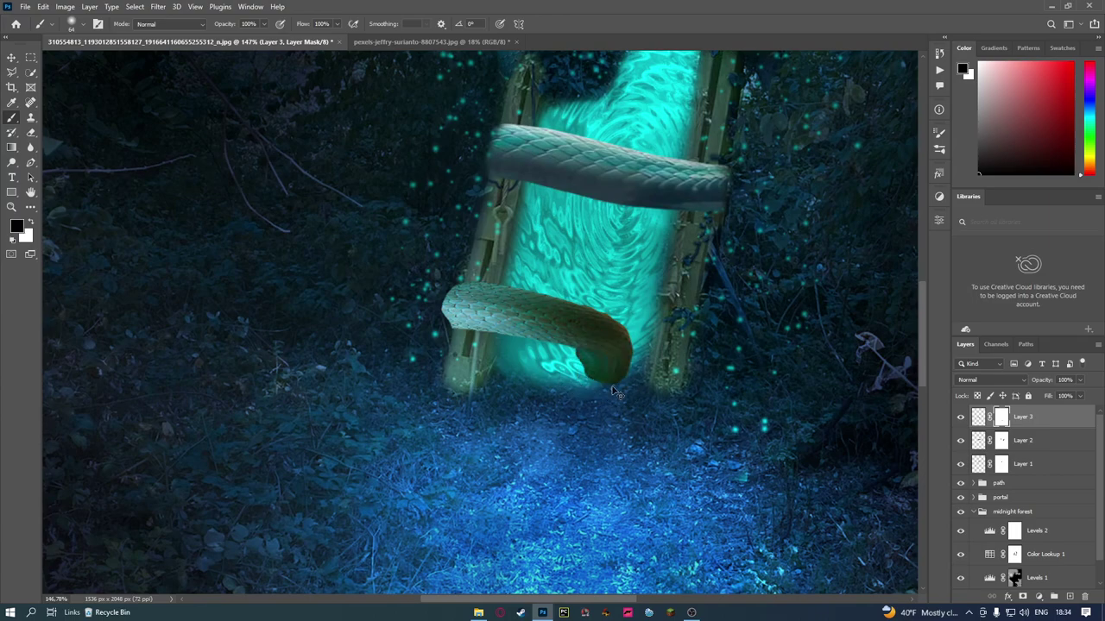
{"action": "mouse_move", "coordinate": [613, 390]}
{"action": "left_mouse_down"}
{"action": "mouse_move", "coordinate": [599, 374]}
{"action": "mouse_move", "coordinate": [584, 382]}
{"action": "mouse_move", "coordinate": [594, 374]}
{"action": "left_mouse_up"}
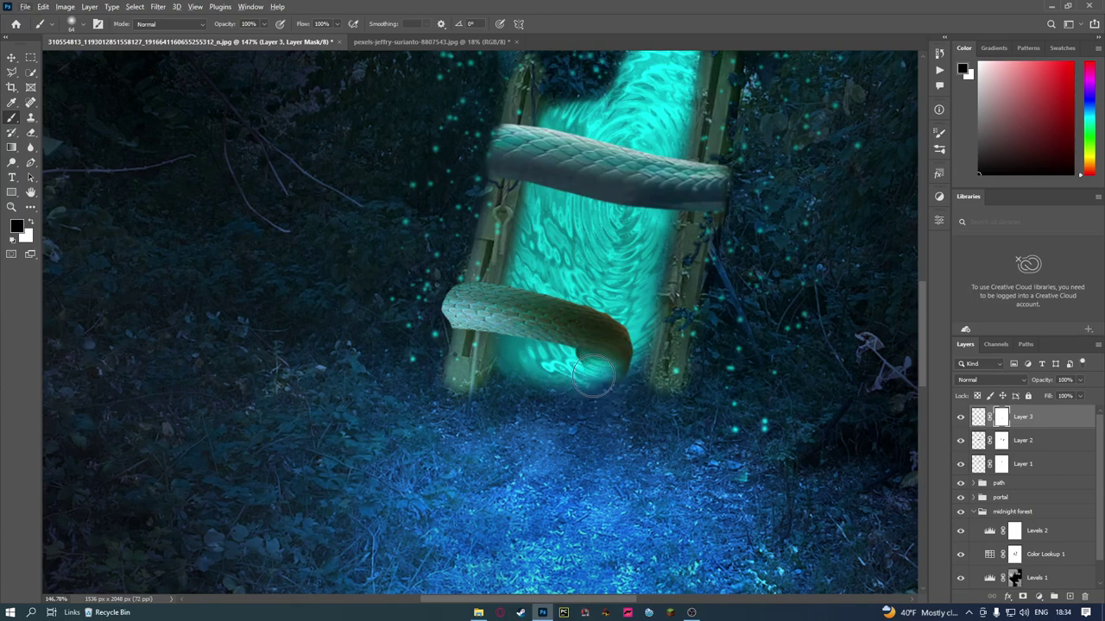
Set the mask brush to about 62 px at 22% hardness, then enlarge it to 98 px
{"action": "scroll", "coordinate": [592, 374], "scroll_direction": "up", "scroll_amount": 3}
{"action": "right_click", "coordinate": [580, 383]}
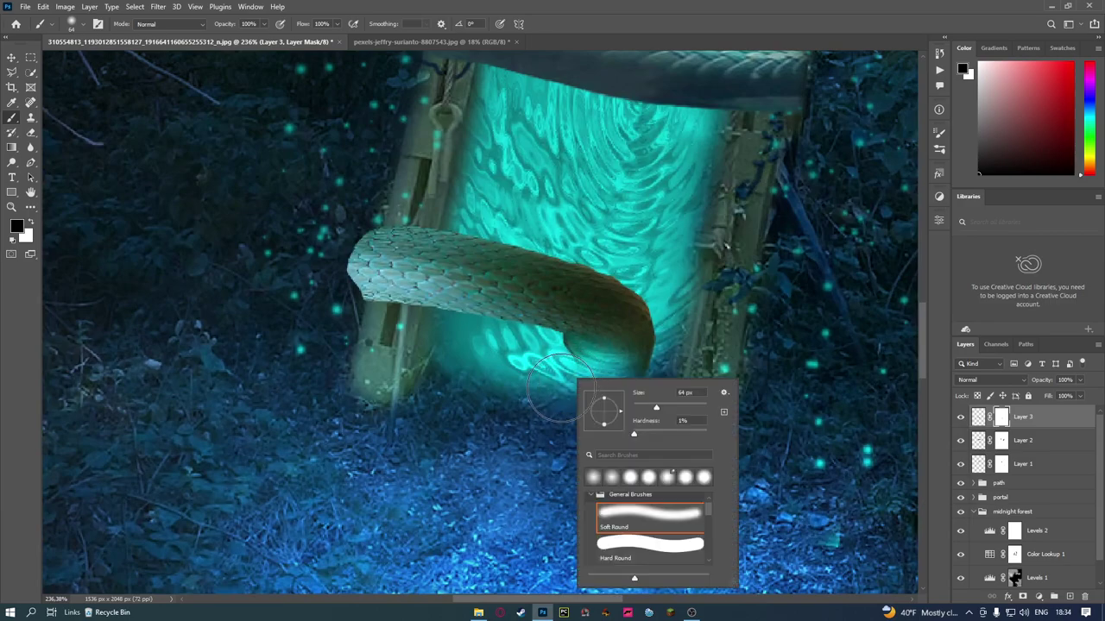
{"action": "right_click", "coordinate": [543, 400], "text": "alt"}
{"action": "left_click_drag", "start_coordinate": [544, 399], "coordinate": [573, 426]}
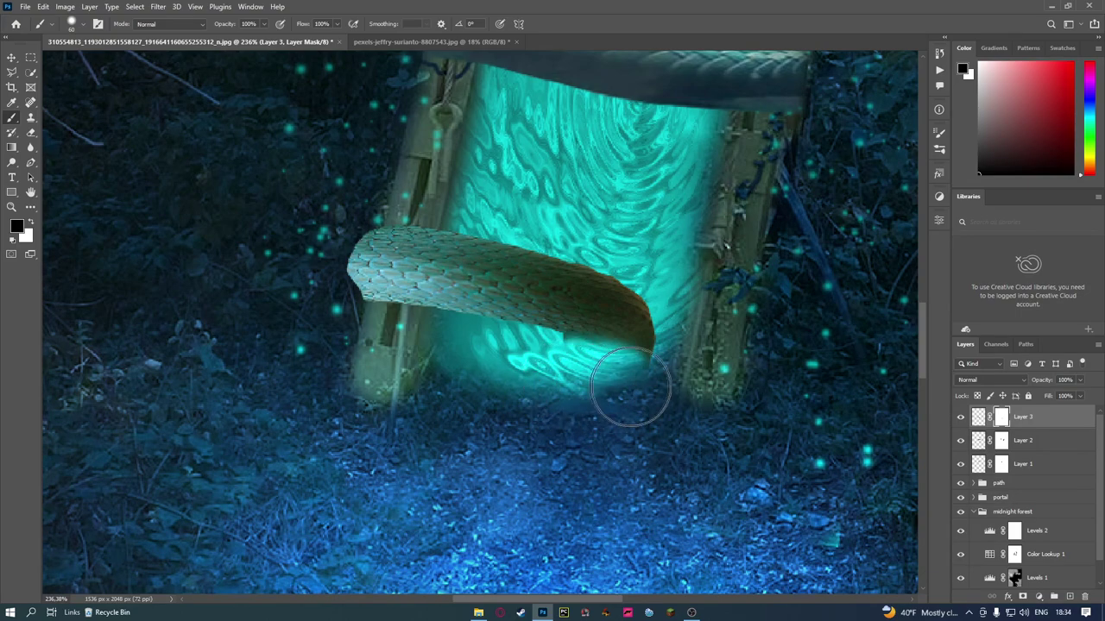
{"action": "left_click_drag", "start_coordinate": [611, 397], "coordinate": [606, 406]}
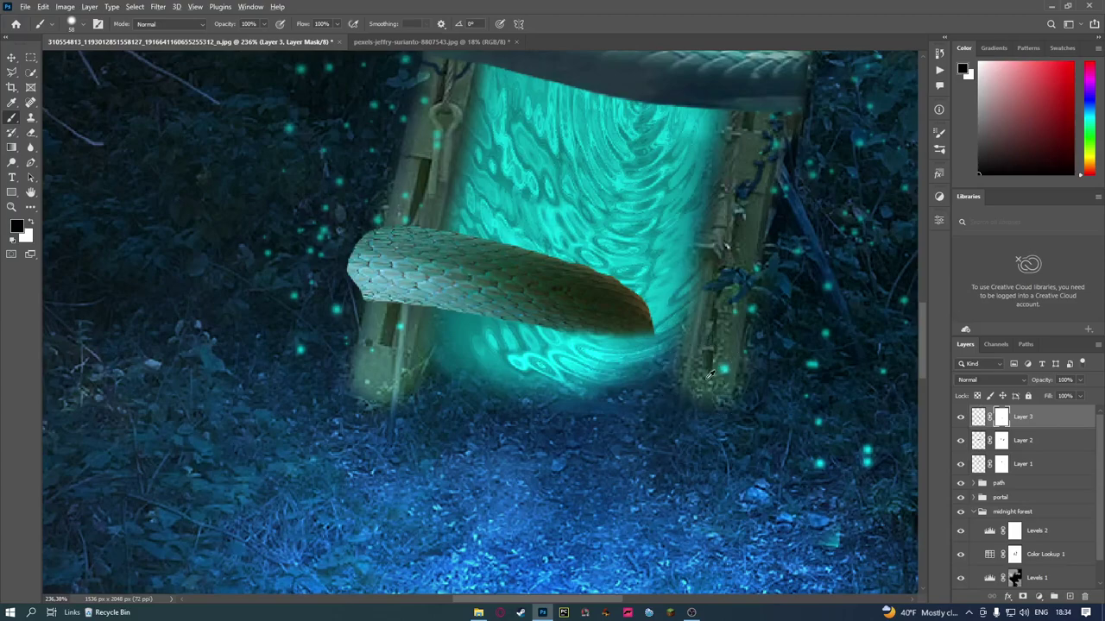
{"action": "scroll", "coordinate": [710, 373], "scroll_direction": "down", "scroll_amount": 2}
{"action": "scroll", "coordinate": [656, 310], "scroll_direction": "up", "scroll_amount": 2}
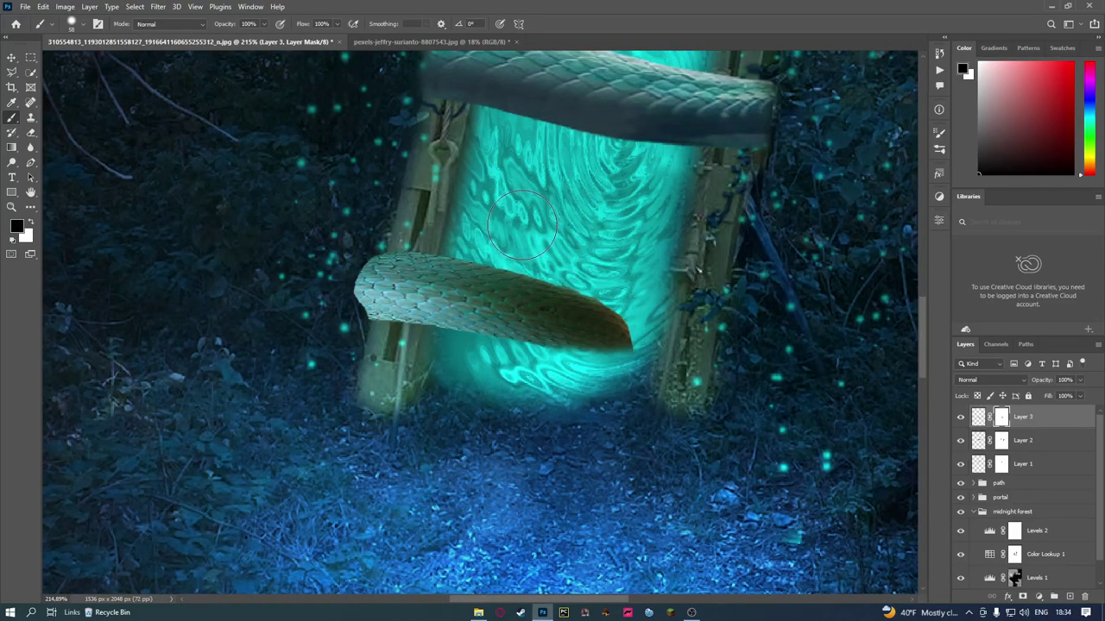
{"action": "mouse_move", "coordinate": [304, 316]}
{"action": "left_mouse_down"}
{"action": "mouse_move", "coordinate": [331, 312]}
{"action": "mouse_move", "coordinate": [318, 312]}
{"action": "left_mouse_up"}
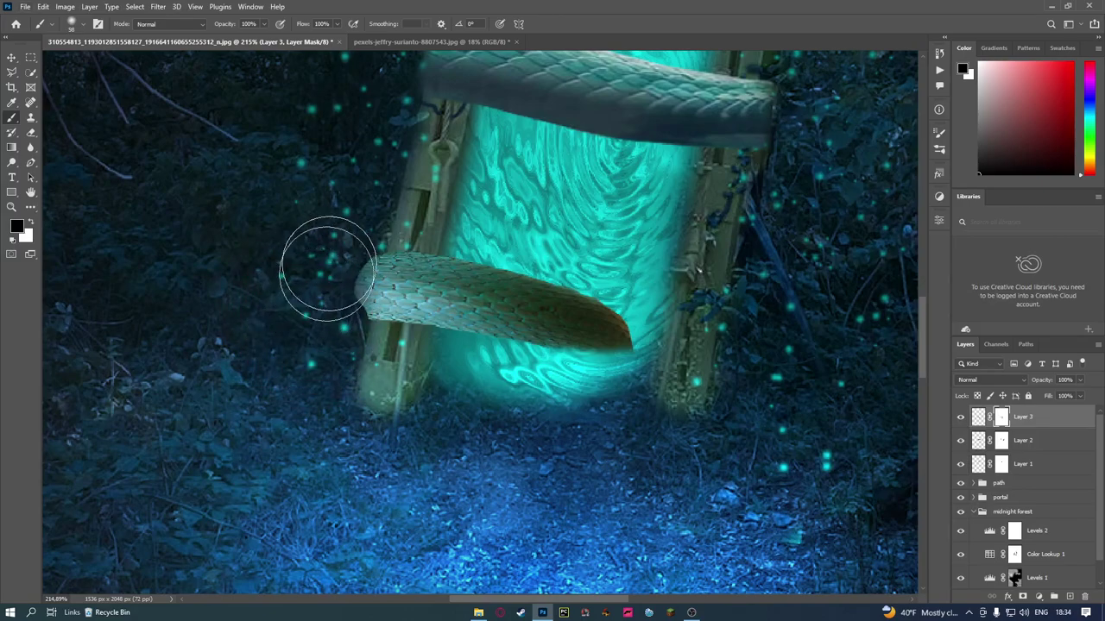
Zoom in and mask out the coil tip sticking past the frame's left post with a softer brush
{"action": "scroll", "coordinate": [328, 269], "scroll_direction": "up", "scroll_amount": 3}
{"action": "left_click_drag", "start_coordinate": [316, 296], "coordinate": [299, 301]}
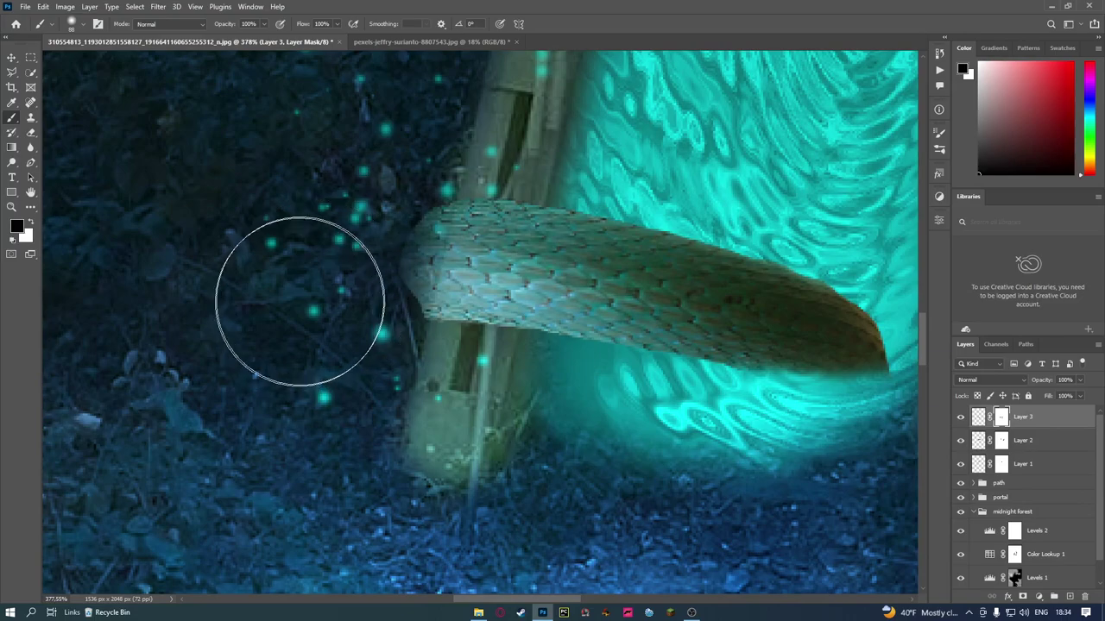
{"action": "left_click_drag", "start_coordinate": [323, 262], "coordinate": [353, 206]}
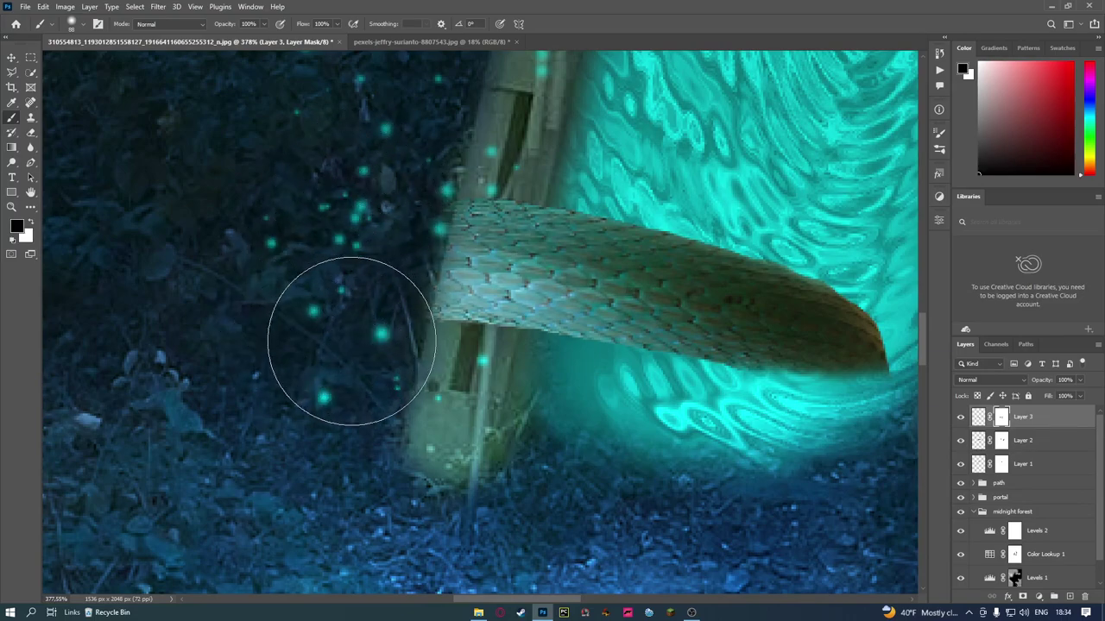
{"action": "mouse_move", "coordinate": [403, 169]}
{"action": "left_mouse_down"}
{"action": "mouse_move", "coordinate": [399, 178]}
{"action": "mouse_move", "coordinate": [391, 146]}
{"action": "mouse_move", "coordinate": [426, 140]}
{"action": "left_mouse_up"}
{"action": "right_click", "coordinate": [391, 146]}
{"action": "right_click", "coordinate": [363, 195], "text": "alt"}
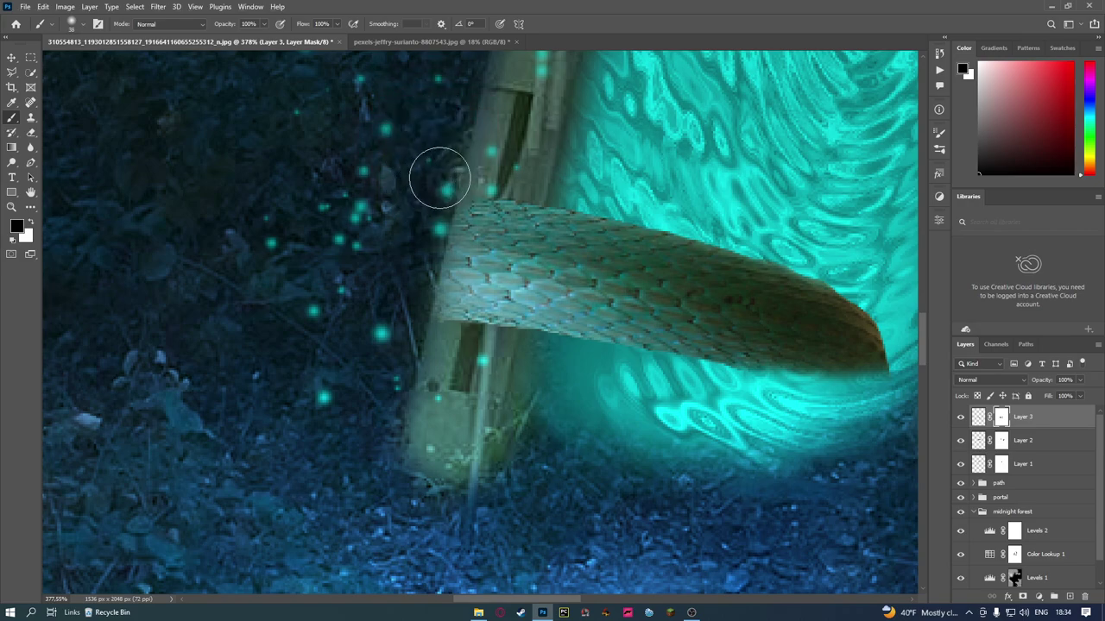
{"action": "scroll", "coordinate": [833, 324], "scroll_direction": "down", "scroll_amount": 8}
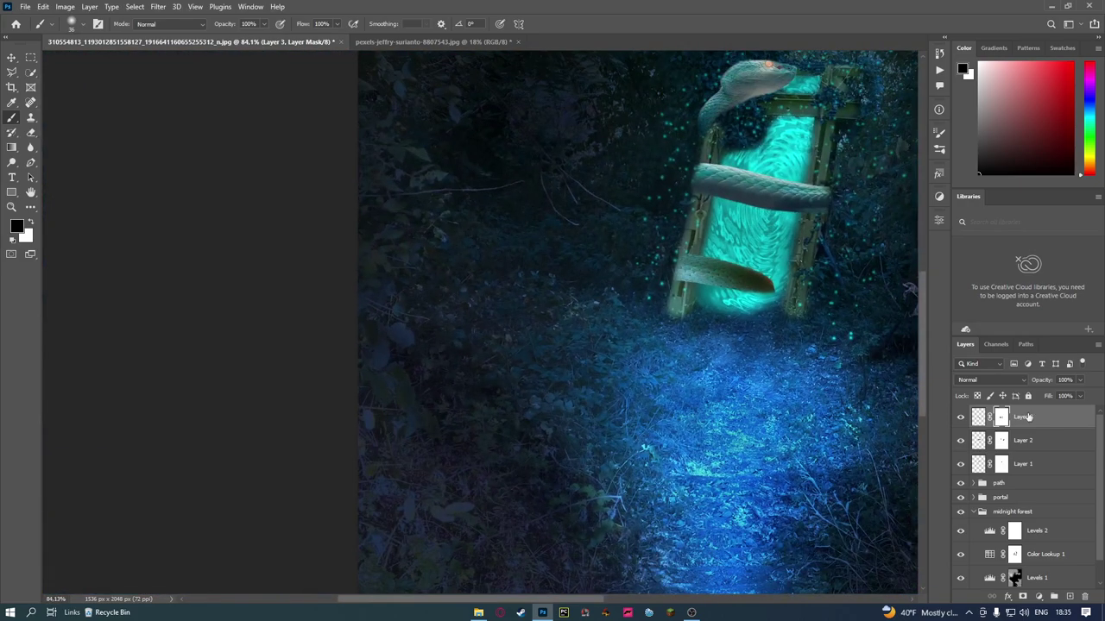
Apply and commit a quick free-transform check on the lower coil
{"action": "key", "text": "ctrl+t"}
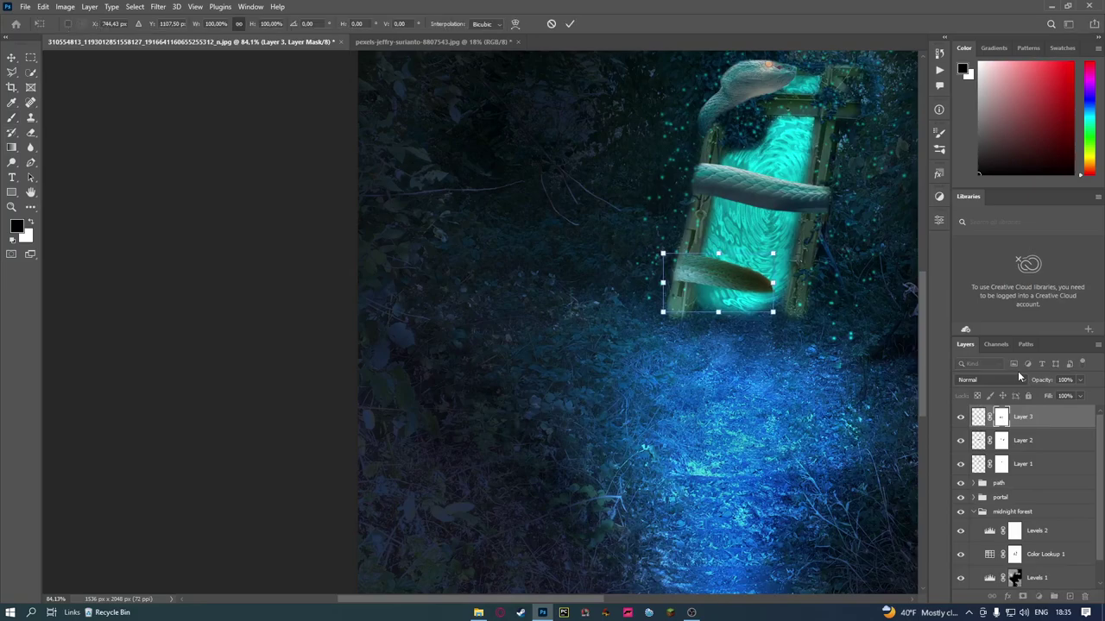
{"action": "key", "text": "Return"}
{"action": "scroll", "coordinate": [881, 470], "scroll_direction": "up", "scroll_amount": 1}
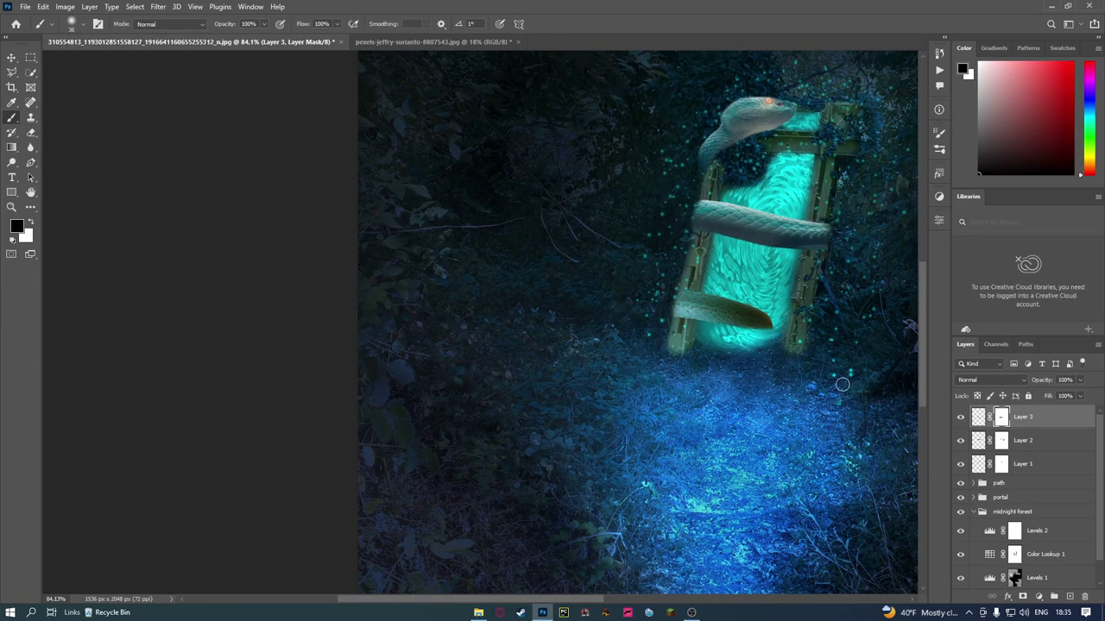
{"action": "left_click", "coordinate": [631, 600]}
{"action": "scroll", "coordinate": [670, 383], "scroll_direction": "up", "scroll_amount": 1}
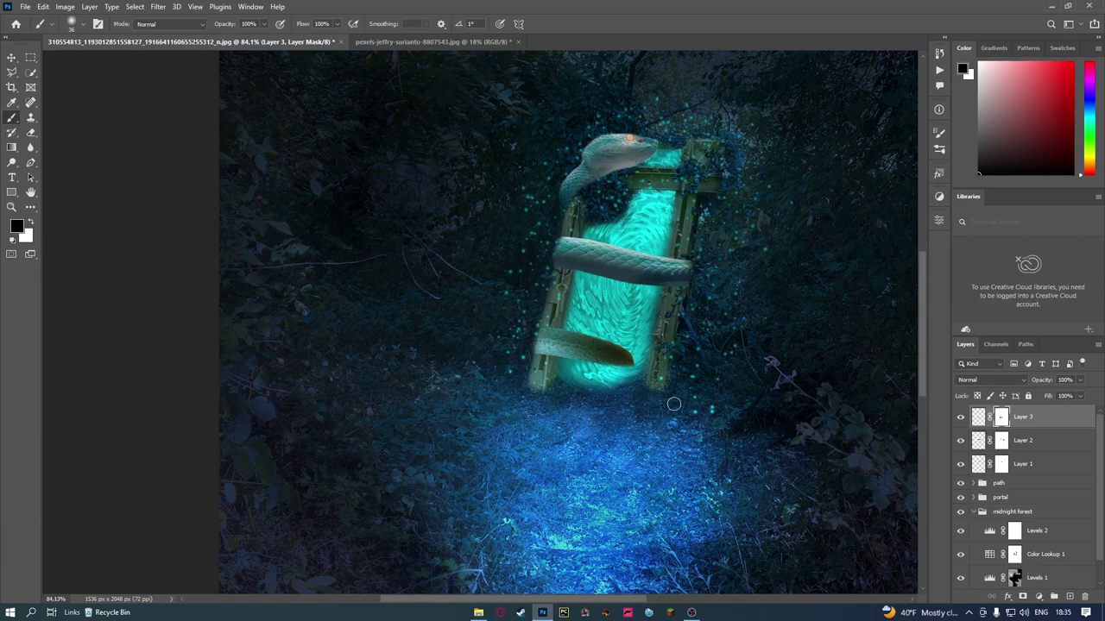
{"action": "left_click", "coordinate": [1038, 597]}
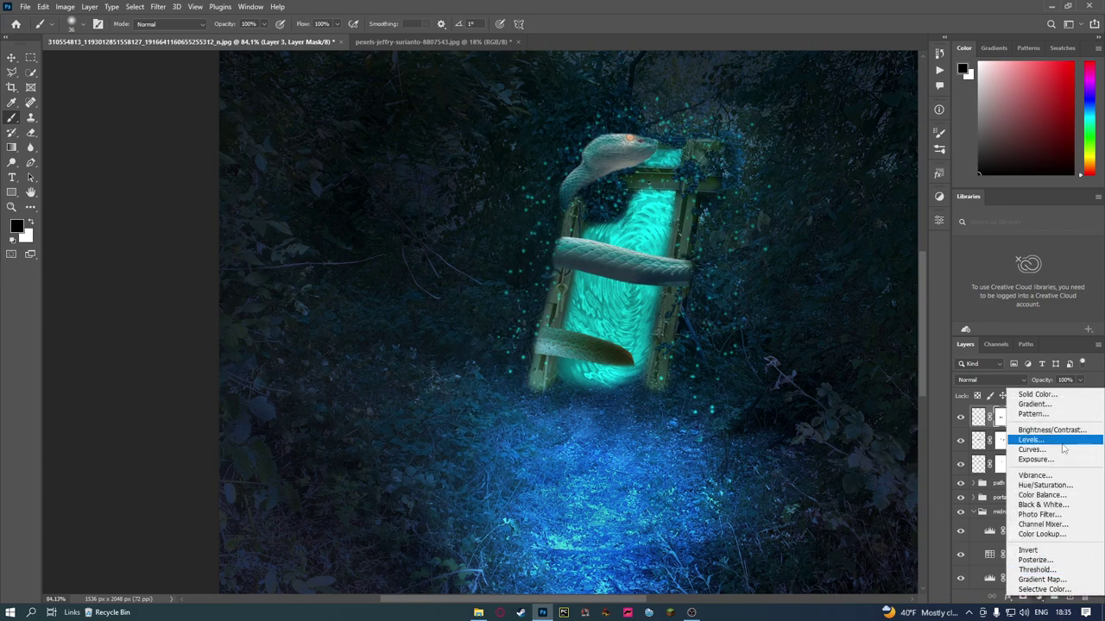
Add a clipped Color Balance layer pushing the snake's midtones toward cyan (about -53)
{"action": "left_click", "coordinate": [1055, 499]}
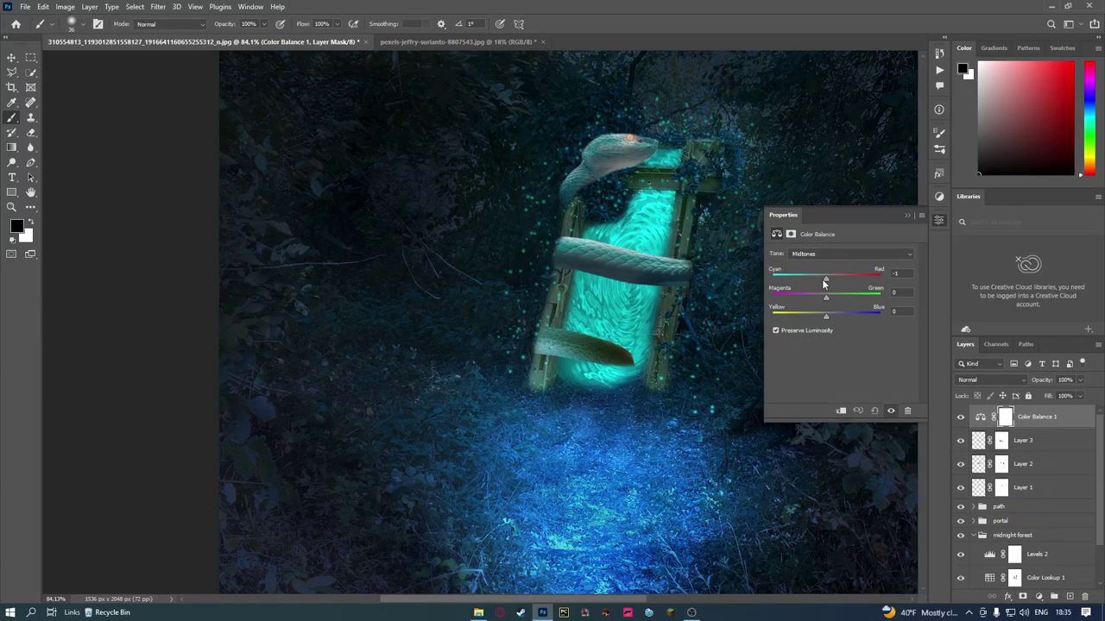
{"action": "left_click_drag", "start_coordinate": [823, 280], "coordinate": [818, 279]}
{"action": "left_click", "coordinate": [841, 412]}
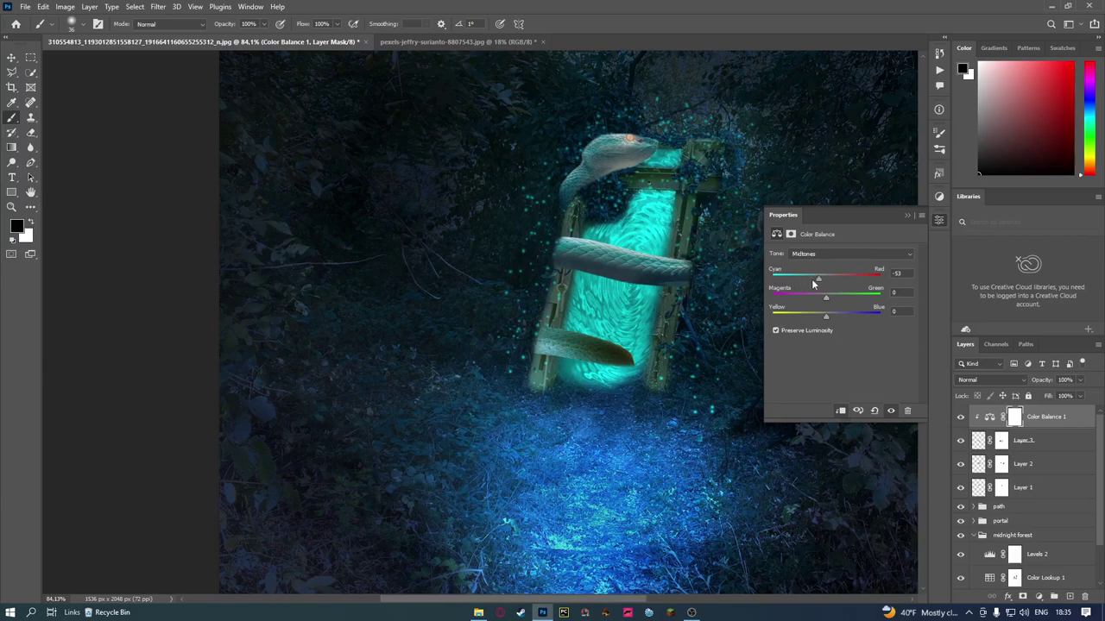
{"action": "left_click_drag", "start_coordinate": [813, 283], "coordinate": [796, 282]}
{"action": "left_click", "coordinate": [937, 225]}
Add a clipped Levels layer lifting the blacks: input black 12, output black 39
{"action": "left_click", "coordinate": [1037, 596]}
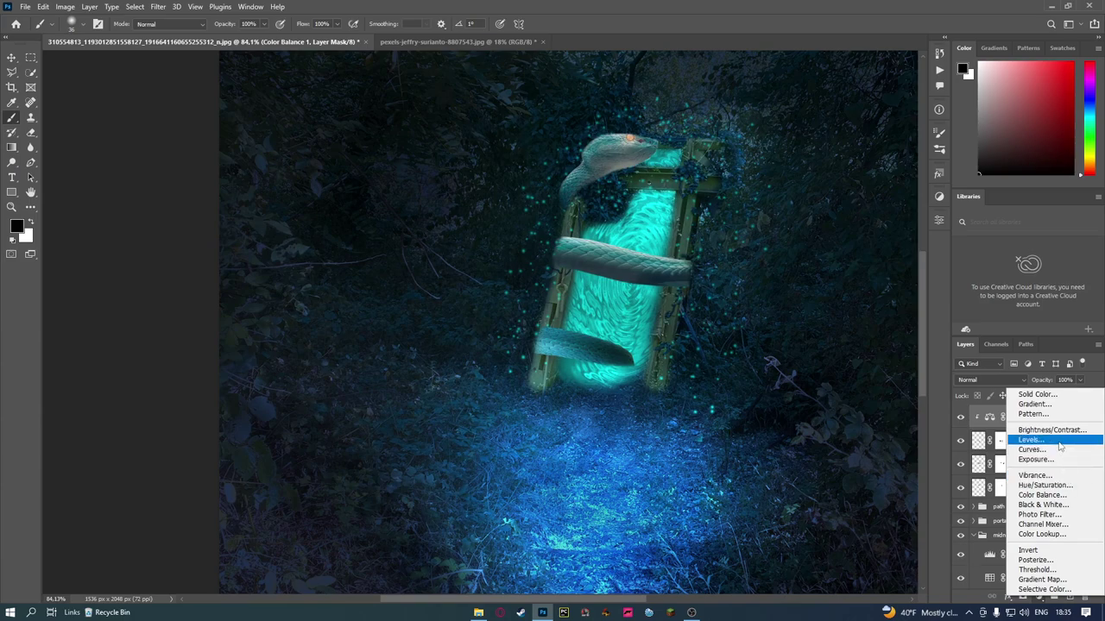
{"action": "left_click", "coordinate": [1031, 439]}
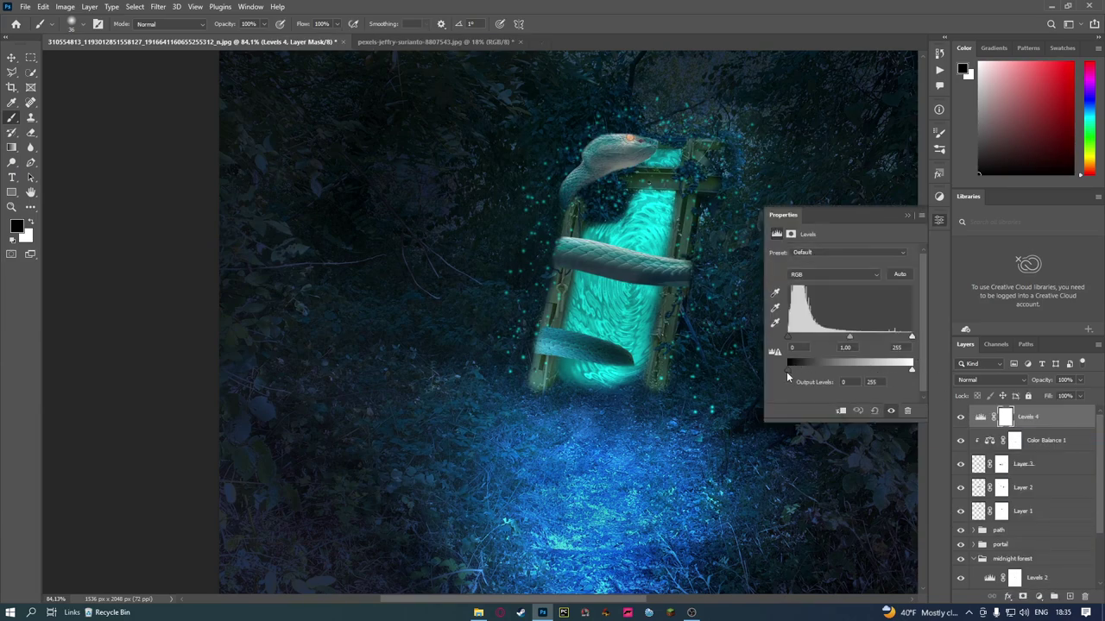
{"action": "left_click", "coordinate": [836, 411]}
{"action": "left_click_drag", "start_coordinate": [787, 370], "coordinate": [803, 375]}
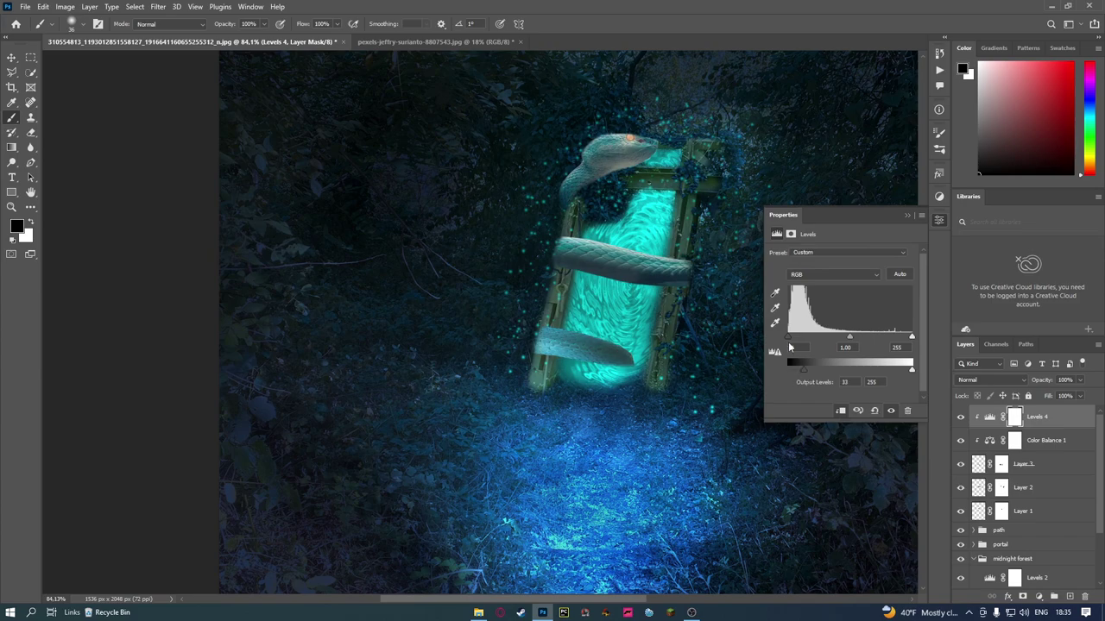
{"action": "left_click_drag", "start_coordinate": [793, 338], "coordinate": [806, 371]}
Close the Levels settings and zoom around to review the coils on the portal
{"action": "left_click", "coordinate": [939, 220]}
{"action": "scroll", "coordinate": [641, 313], "scroll_direction": "up", "scroll_amount": 1}
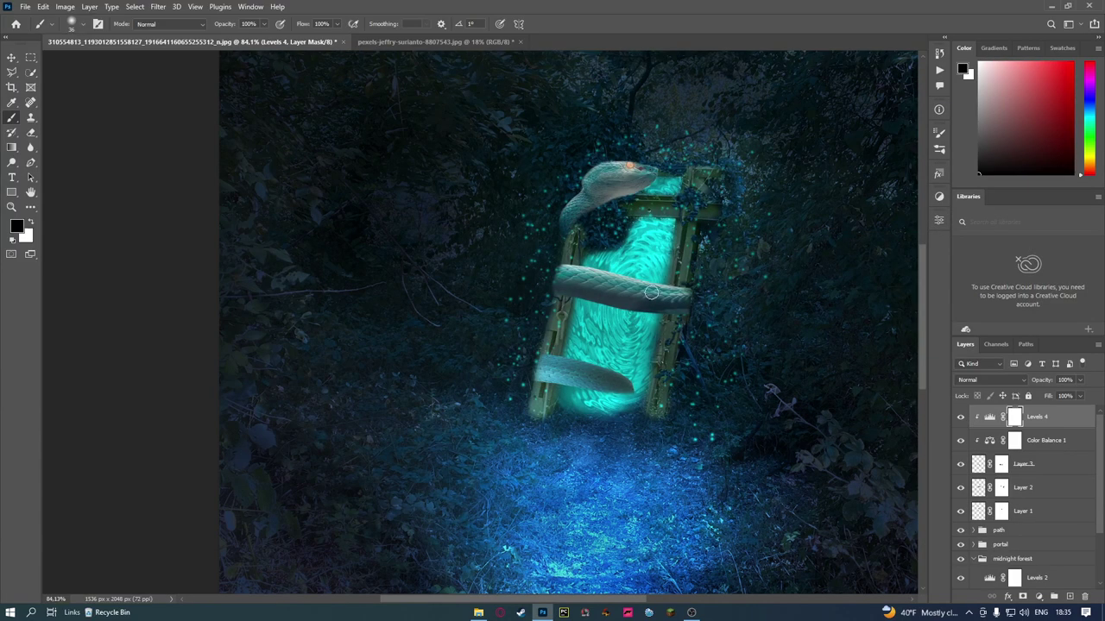
{"action": "scroll", "coordinate": [650, 293], "scroll_direction": "up", "scroll_amount": 2}
{"action": "scroll", "coordinate": [647, 328], "scroll_direction": "up", "scroll_amount": 2}
{"action": "scroll", "coordinate": [637, 392], "scroll_direction": "up", "scroll_amount": 2}
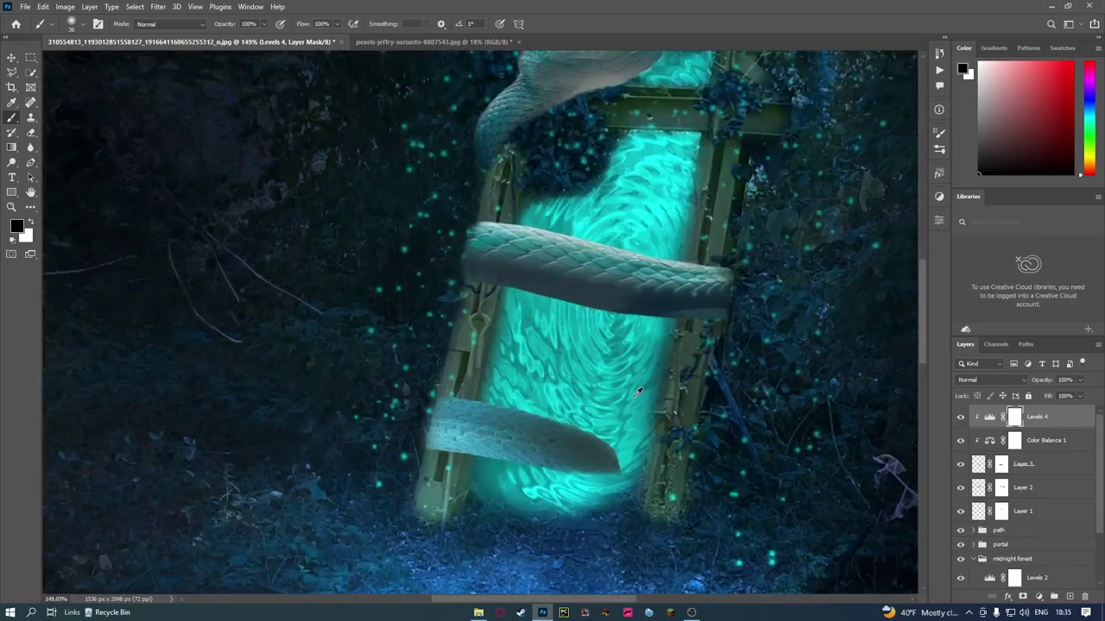
{"action": "scroll", "coordinate": [555, 201], "scroll_direction": "down", "scroll_amount": 2}
{"action": "scroll", "coordinate": [555, 201], "scroll_direction": "down", "scroll_amount": 2}
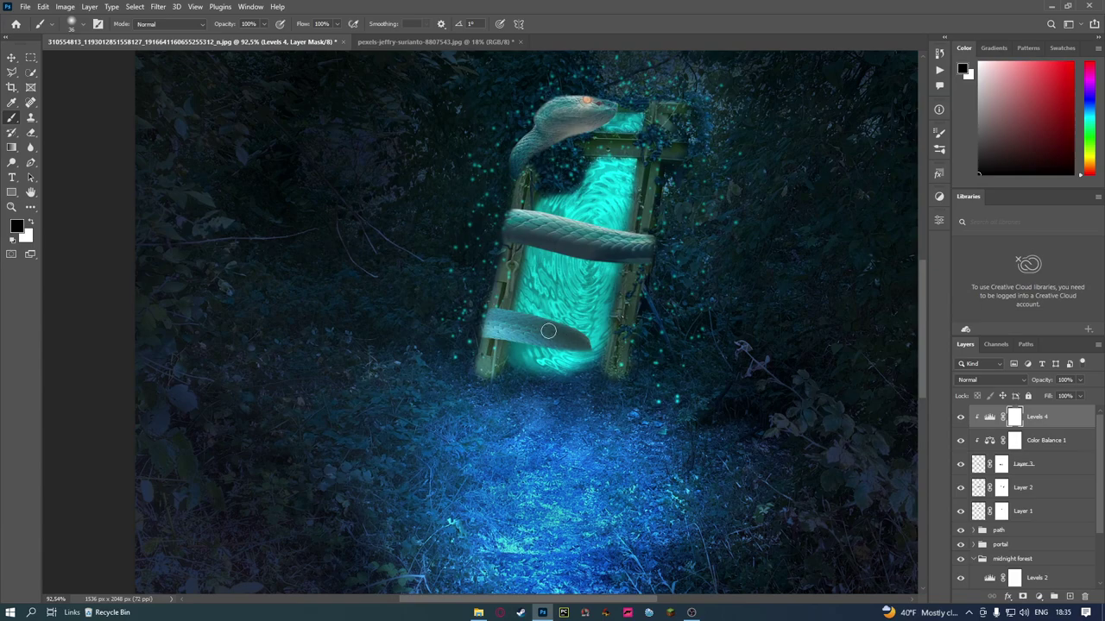
{"action": "scroll", "coordinate": [549, 328], "scroll_direction": "down", "scroll_amount": 2}
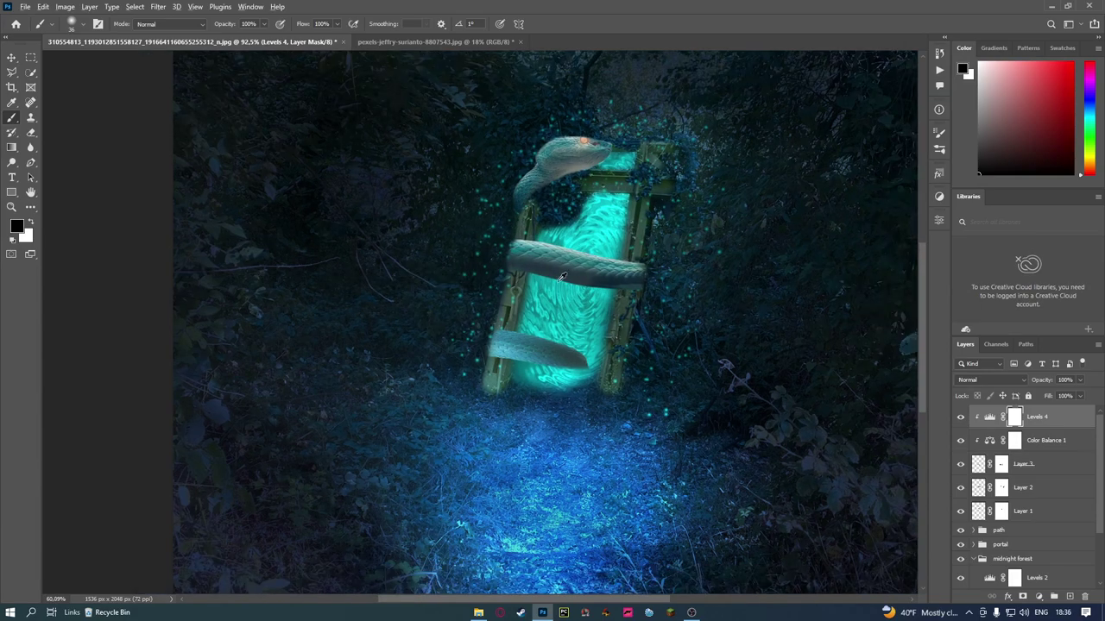
{"action": "scroll", "coordinate": [571, 278], "scroll_direction": "down", "scroll_amount": 2}
{"action": "scroll", "coordinate": [595, 275], "scroll_direction": "up", "scroll_amount": 2}
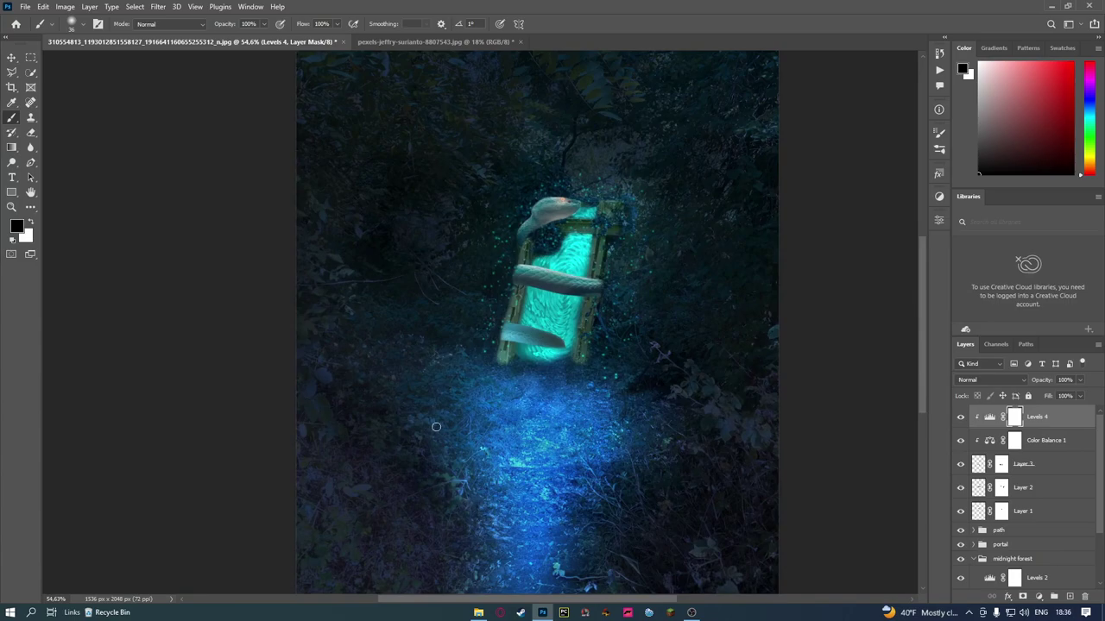
{"action": "scroll", "coordinate": [522, 318], "scroll_direction": "up", "scroll_amount": 1}
{"action": "scroll", "coordinate": [501, 293], "scroll_direction": "up", "scroll_amount": 1}
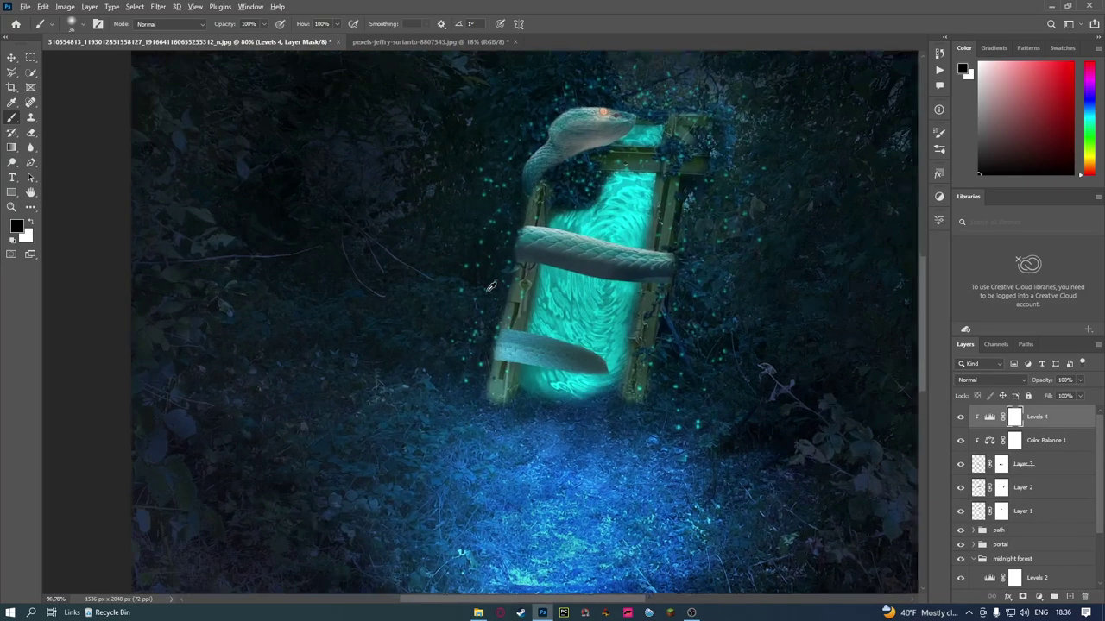
{"action": "scroll", "coordinate": [490, 287], "scroll_direction": "up", "scroll_amount": 1}
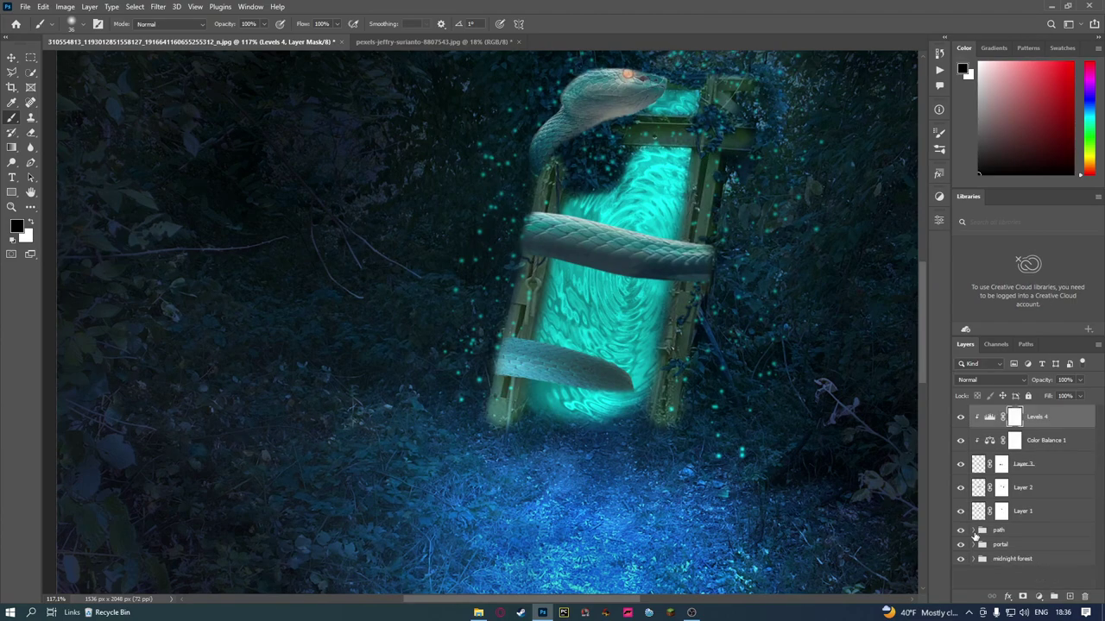
{"action": "scroll", "coordinate": [1049, 473], "scroll_direction": "up", "scroll_amount": 1}
Reselect the Levels 4 adjustment and zoom in and out to review the composite
{"action": "left_click", "coordinate": [1063, 515]}
{"action": "left_click", "coordinate": [1056, 423]}
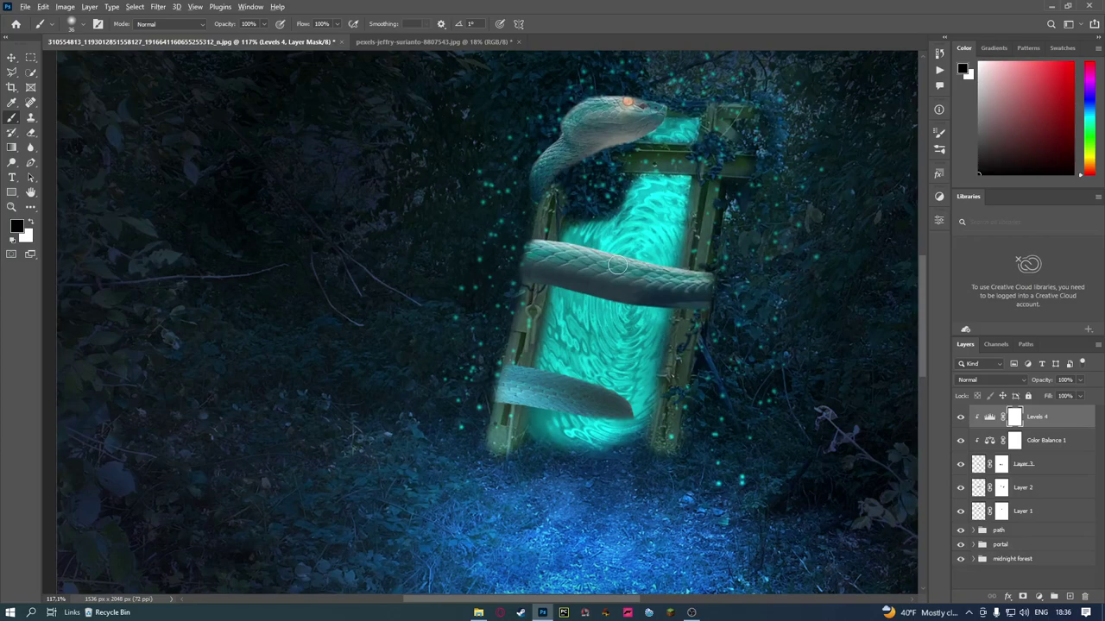
{"action": "scroll", "coordinate": [622, 253], "scroll_direction": "down", "scroll_amount": 3}
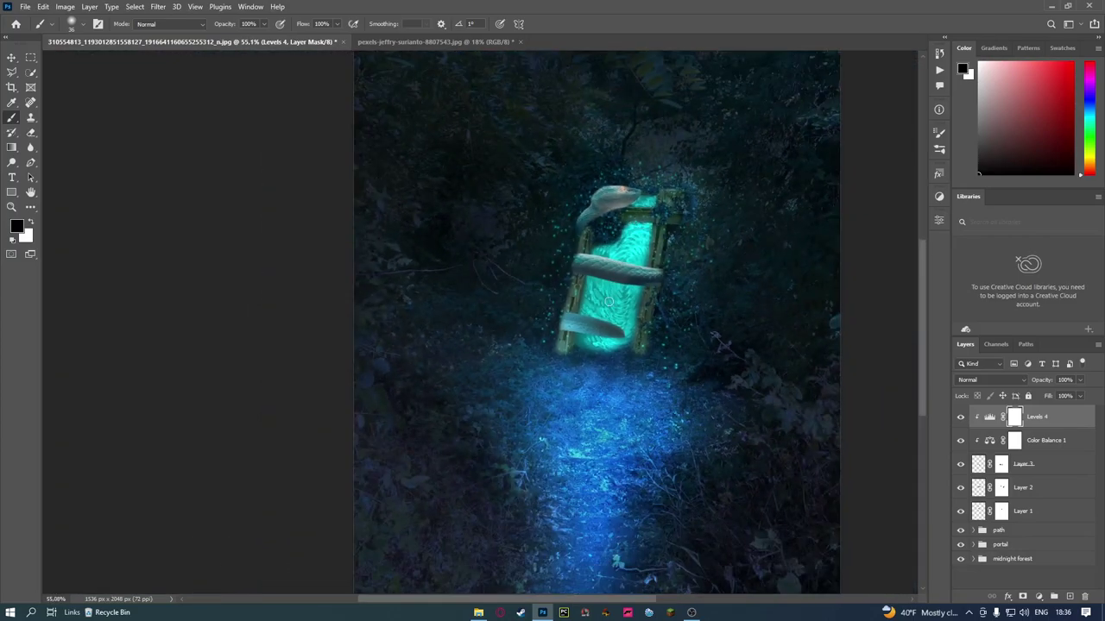
{"action": "scroll", "coordinate": [639, 235], "scroll_direction": "up", "scroll_amount": 2}
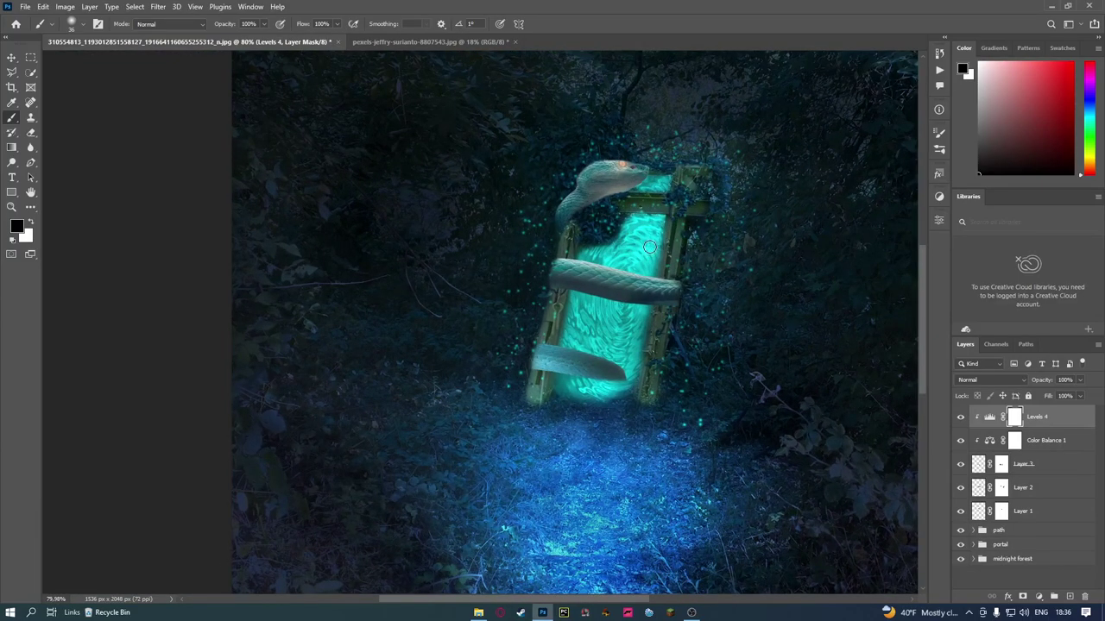
{"action": "scroll", "coordinate": [649, 247], "scroll_direction": "down", "scroll_amount": 1}
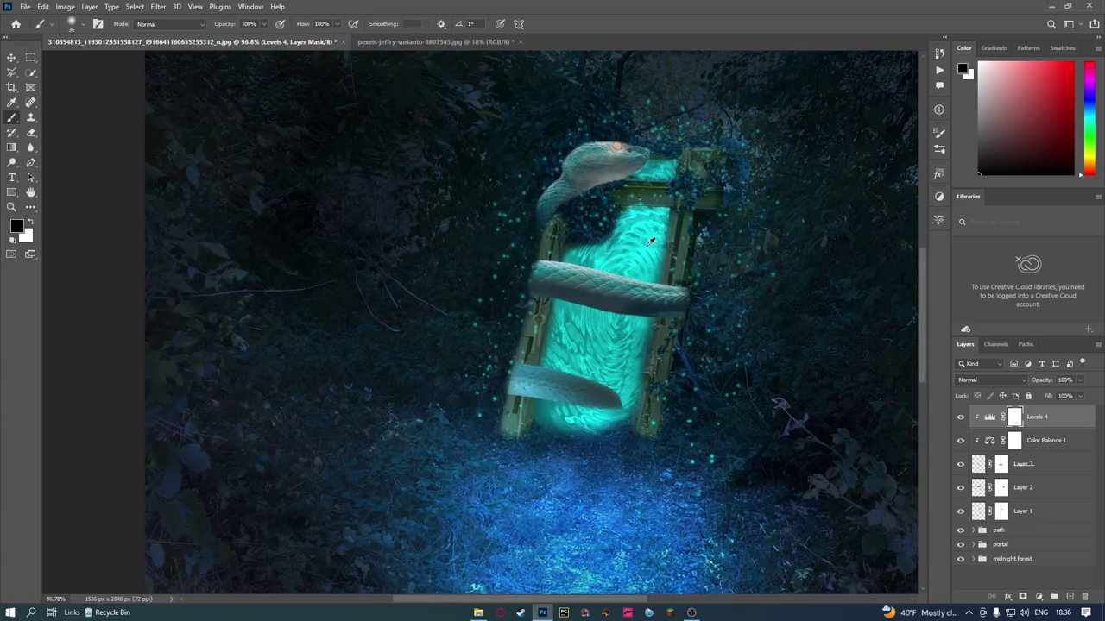
{"action": "scroll", "coordinate": [649, 246], "scroll_direction": "down", "scroll_amount": 1}
{"action": "scroll", "coordinate": [653, 164], "scroll_direction": "down", "scroll_amount": 1}
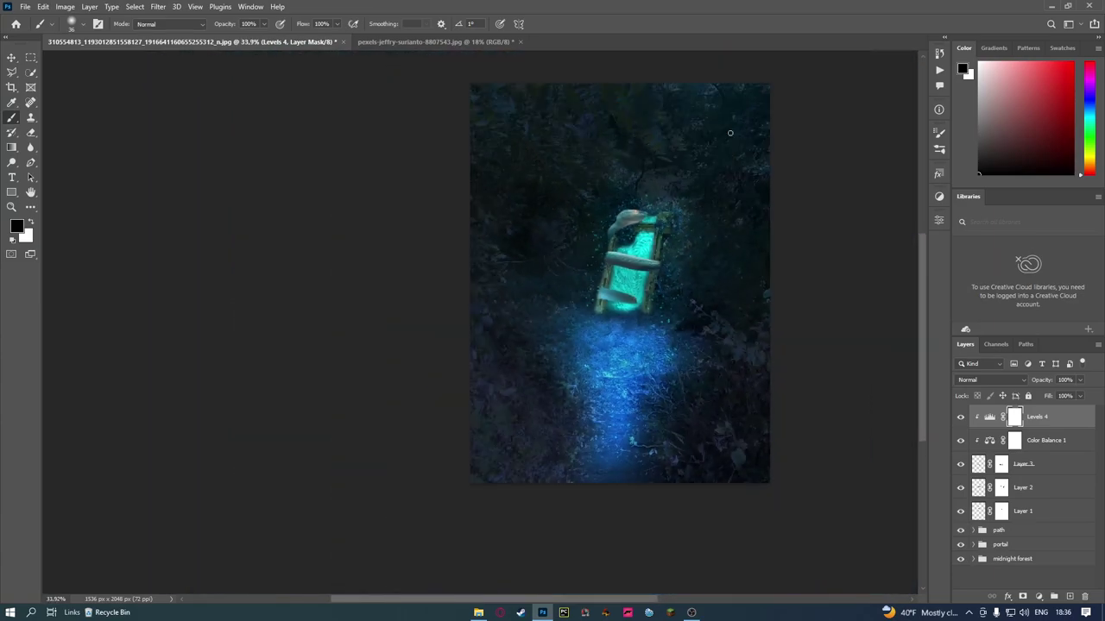
{"action": "scroll", "coordinate": [635, 262], "scroll_direction": "up", "scroll_amount": 1}
{"action": "scroll", "coordinate": [670, 305], "scroll_direction": "up", "scroll_amount": 1}
{"action": "scroll", "coordinate": [670, 304], "scroll_direction": "up", "scroll_amount": 2}
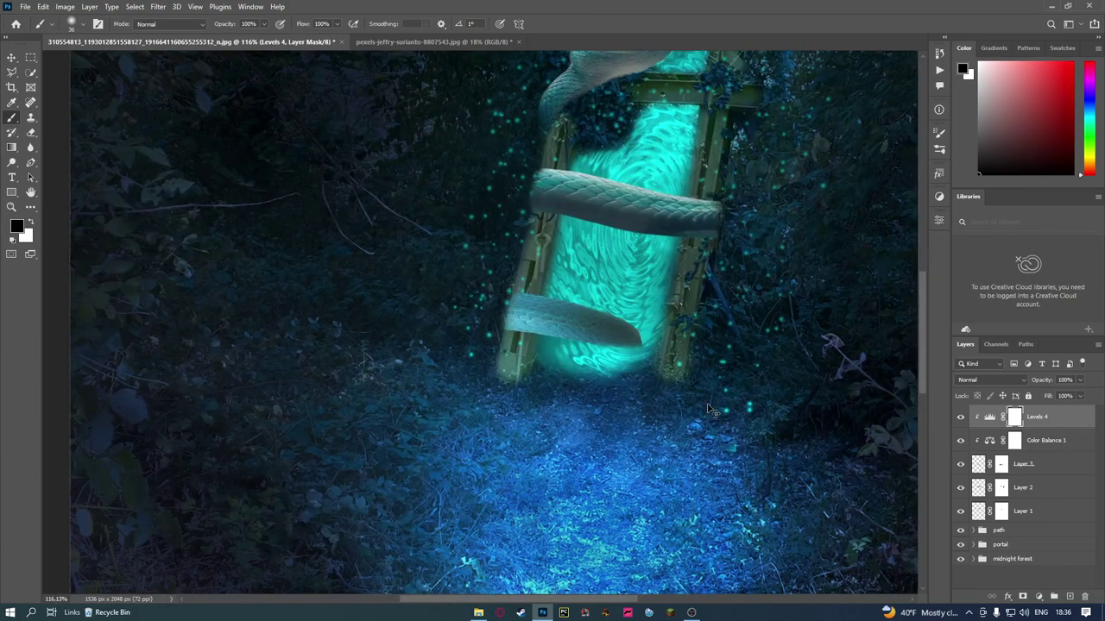
Create a new layer named glow and pick a brighter cyan painting colour
{"action": "key", "text": "ctrl+shift+n"}
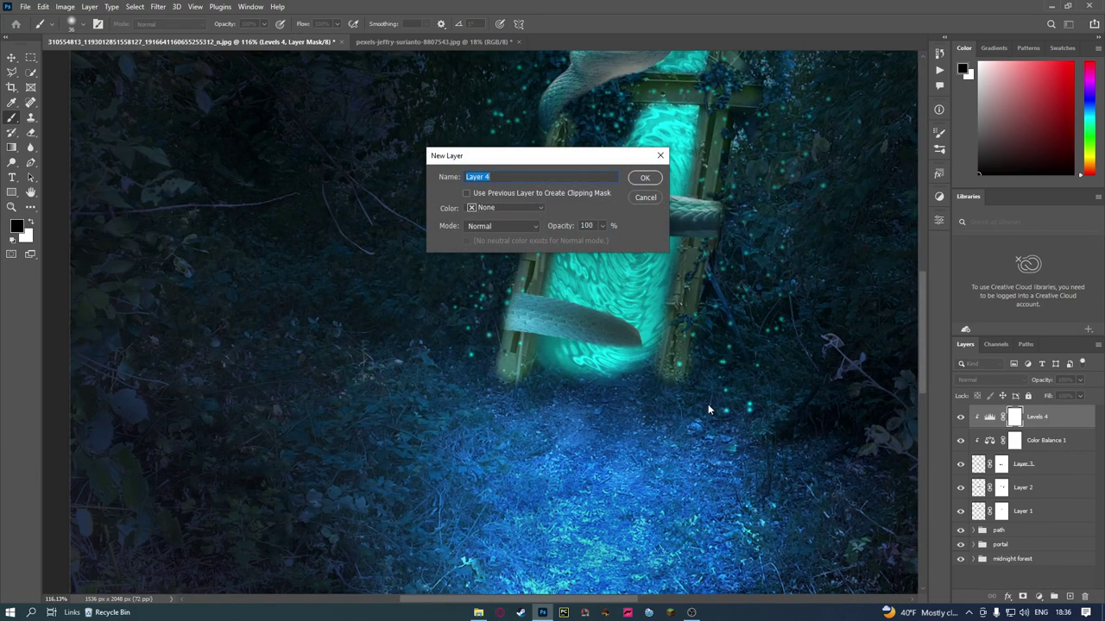
{"action": "type", "text": "d"}
{"action": "type", "text": "w"}
{"action": "key", "text": "Return"}
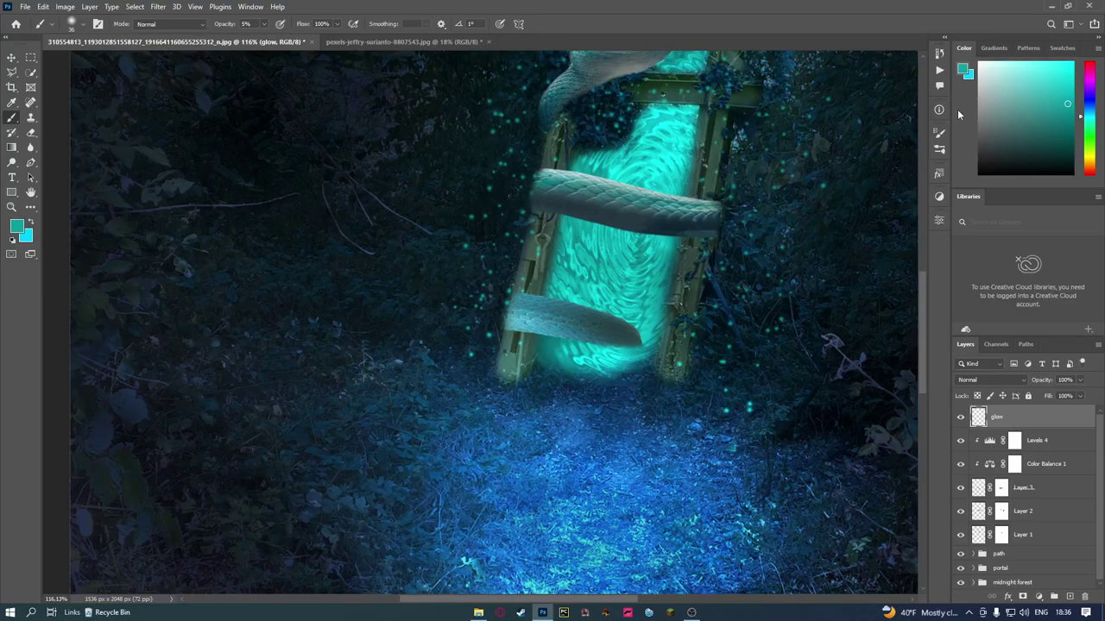
{"action": "left_click", "coordinate": [1073, 73]}
Zoom to the snake coils and shrink the brush for painting the glow
{"action": "scroll", "coordinate": [615, 290], "scroll_direction": "up", "scroll_amount": 1}
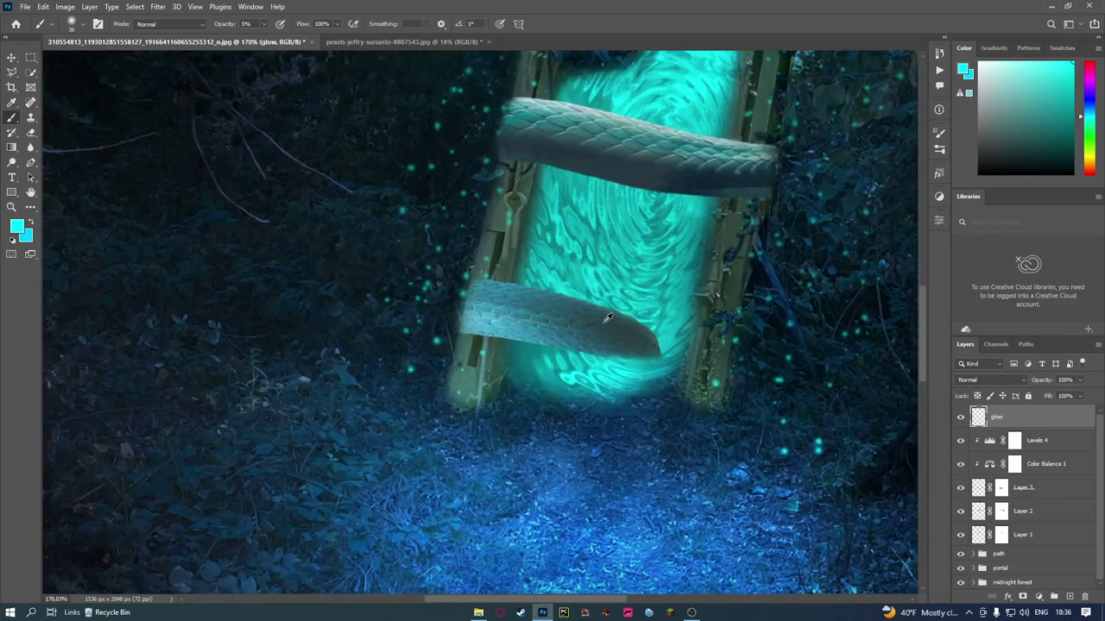
{"action": "scroll", "coordinate": [607, 325], "scroll_direction": "up", "scroll_amount": 1}
{"action": "scroll", "coordinate": [500, 284], "scroll_direction": "up", "scroll_amount": 1}
{"action": "scroll", "coordinate": [526, 259], "scroll_direction": "up", "scroll_amount": 1}
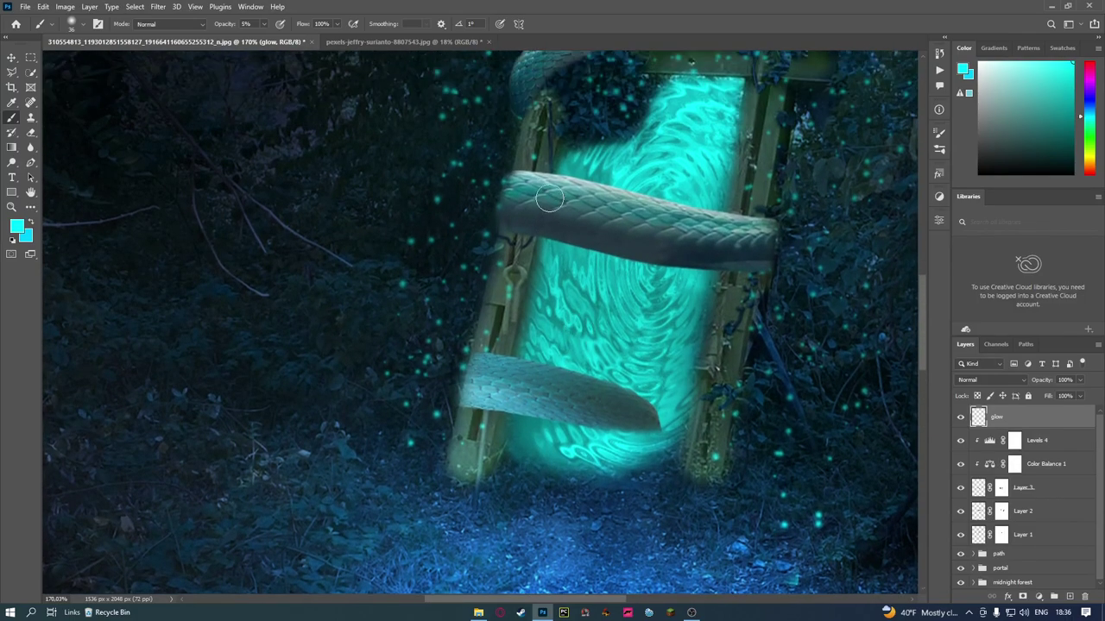
{"action": "scroll", "coordinate": [552, 233], "scroll_direction": "up", "scroll_amount": 1}
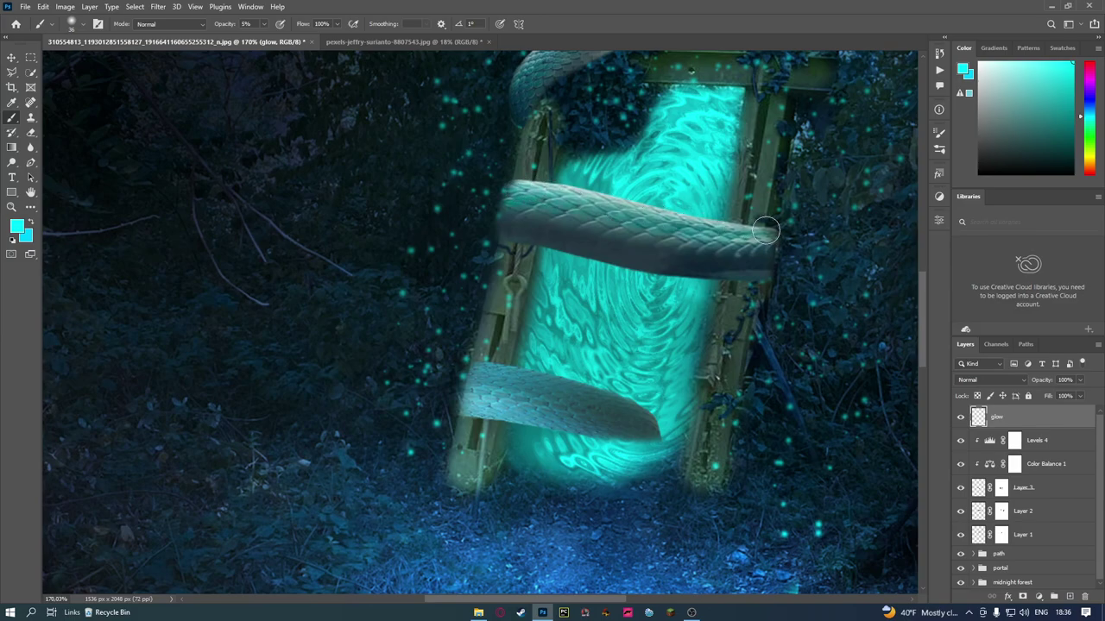
{"action": "scroll", "coordinate": [741, 228], "scroll_direction": "up", "scroll_amount": 1}
{"action": "scroll", "coordinate": [725, 199], "scroll_direction": "up", "scroll_amount": 3}
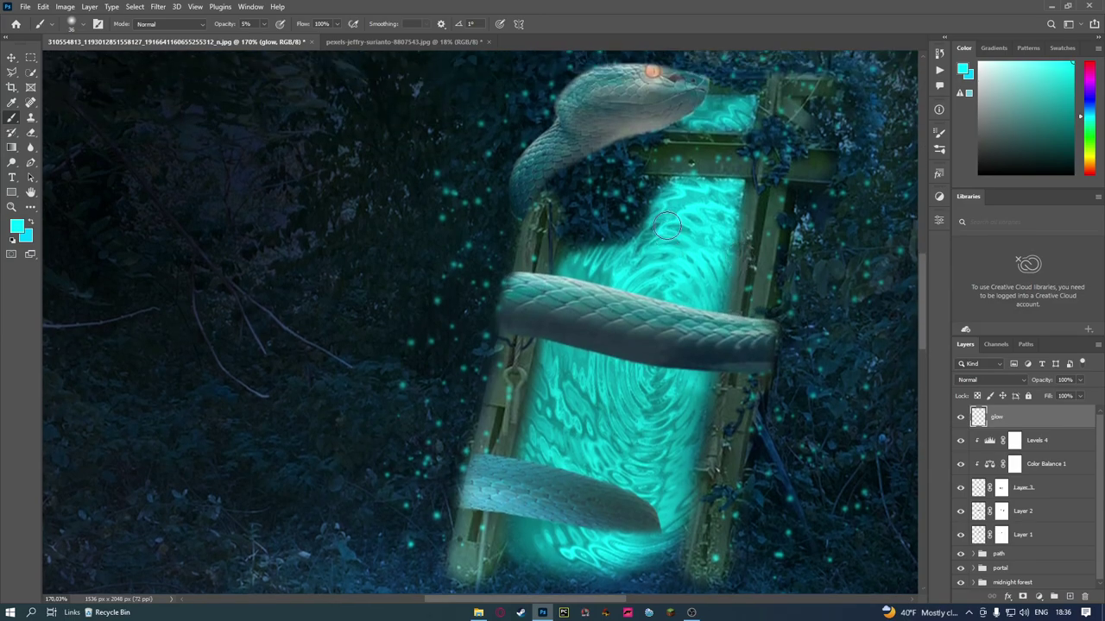
{"action": "right_click", "coordinate": [679, 126], "text": "alt"}
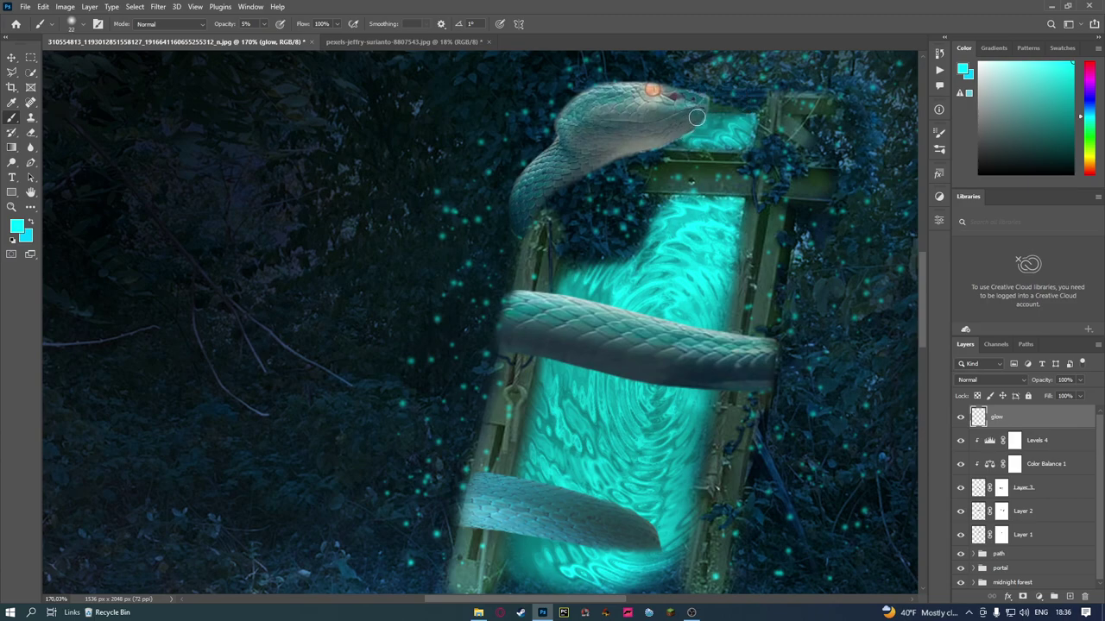
{"action": "right_click", "coordinate": [682, 121], "text": "alt"}
{"action": "scroll", "coordinate": [807, 328], "scroll_direction": "down", "scroll_amount": 3}
Give the glow layer a cyan Color Dodge Outer Glow: 6% spread, 106 px size, 91% opacity
{"action": "right_click", "coordinate": [1054, 428]}
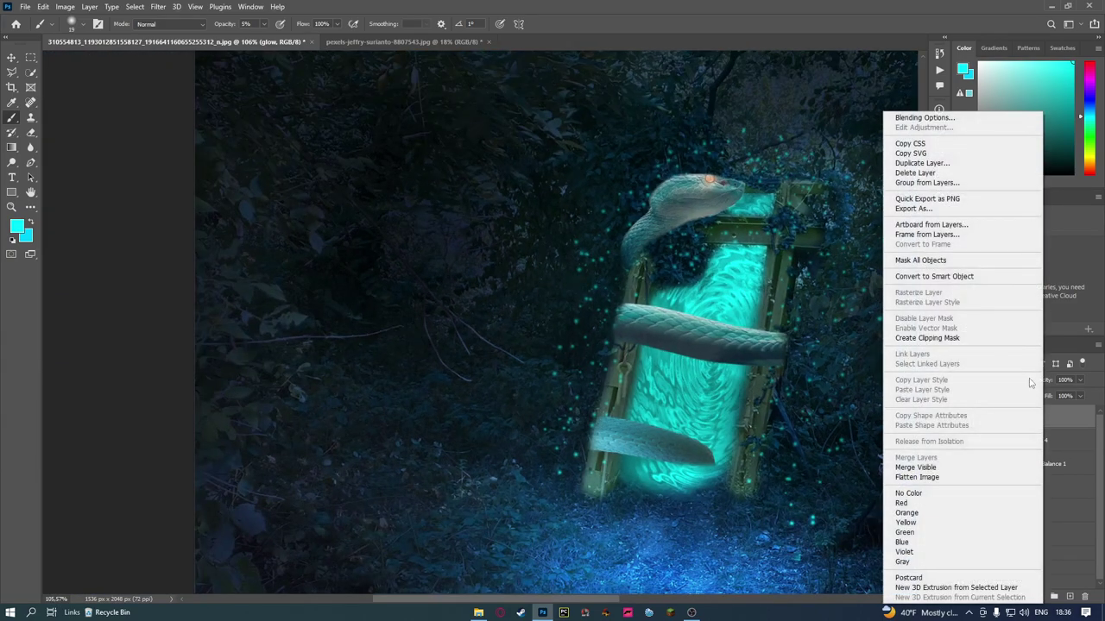
{"action": "left_click", "coordinate": [932, 116]}
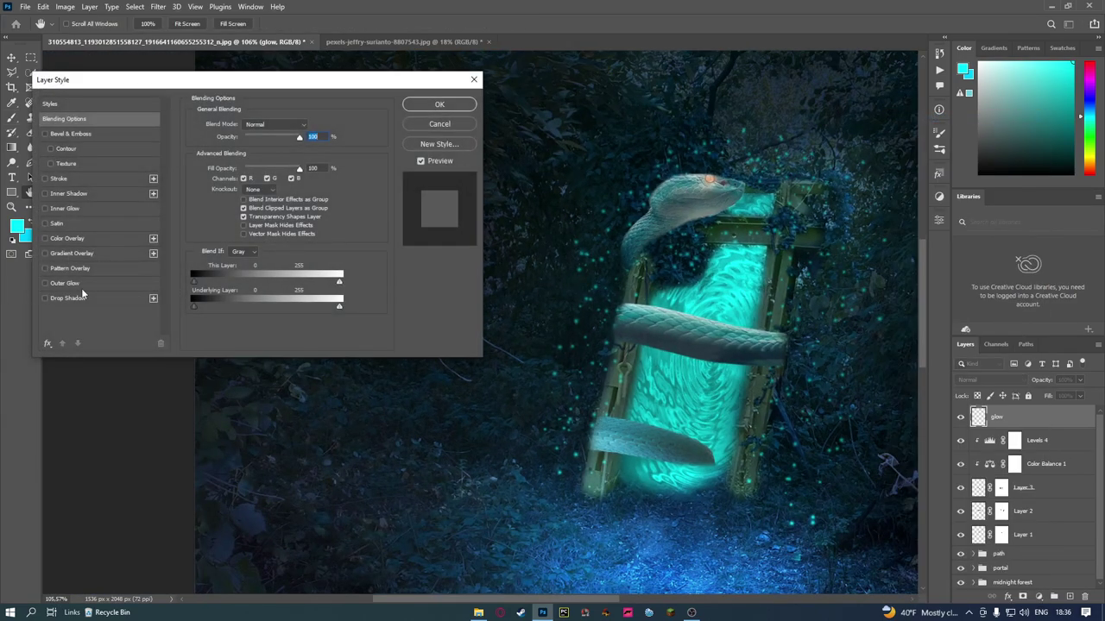
{"action": "left_click", "coordinate": [79, 284]}
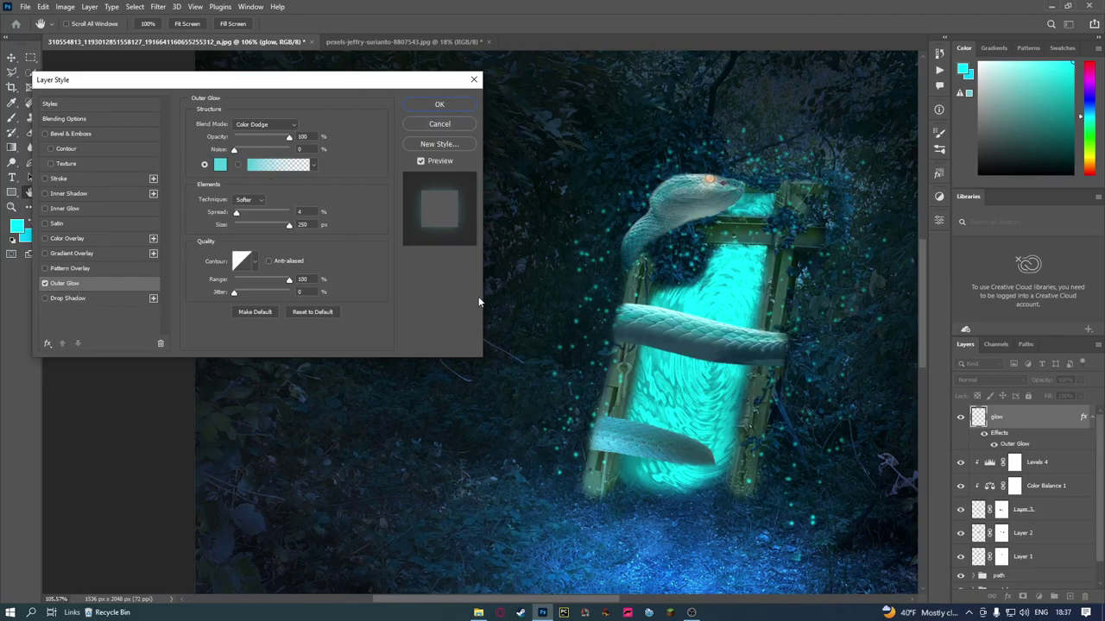
{"action": "mouse_move", "coordinate": [245, 213]}
{"action": "left_mouse_down"}
{"action": "mouse_move", "coordinate": [243, 228]}
{"action": "mouse_move", "coordinate": [240, 213]}
{"action": "left_mouse_up"}
{"action": "left_click", "coordinate": [247, 213]}
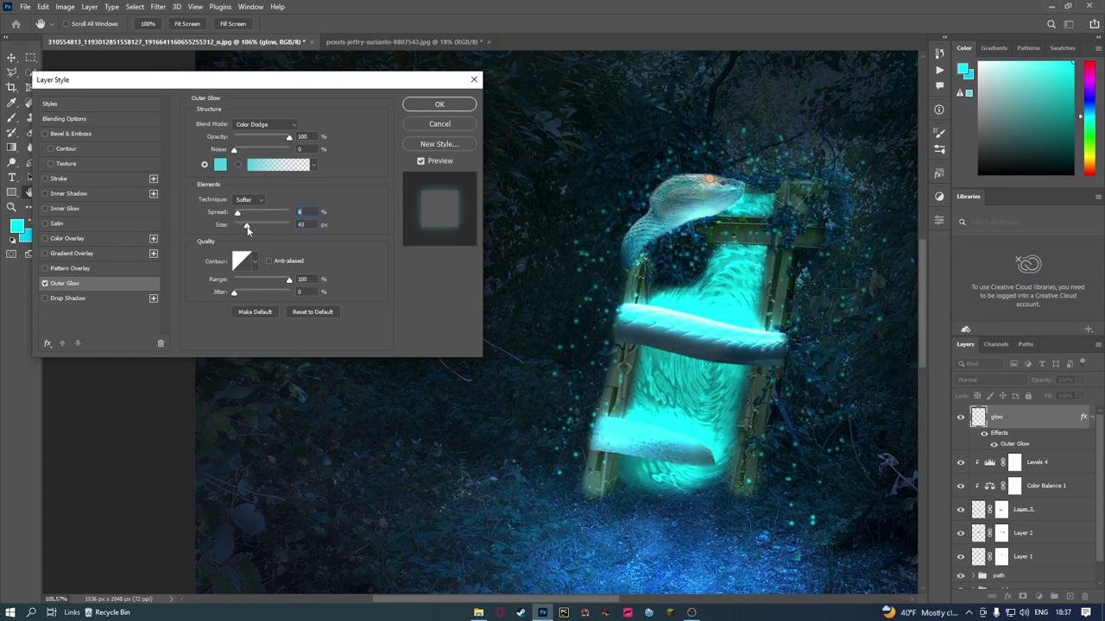
{"action": "left_click_drag", "start_coordinate": [248, 227], "coordinate": [253, 227]}
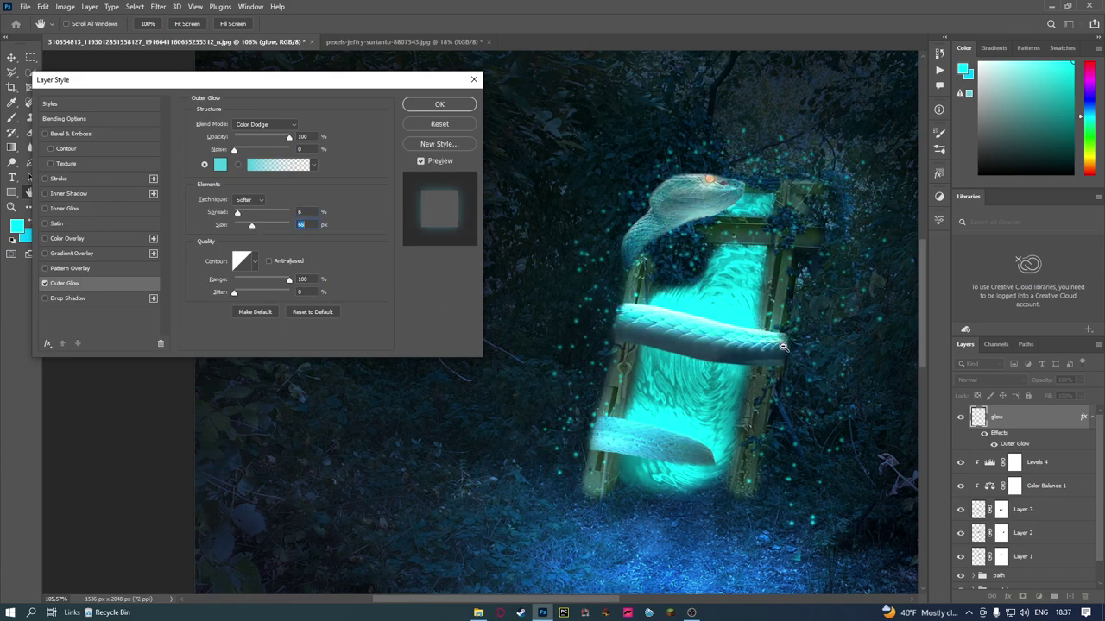
{"action": "left_click_drag", "start_coordinate": [252, 228], "coordinate": [261, 228]}
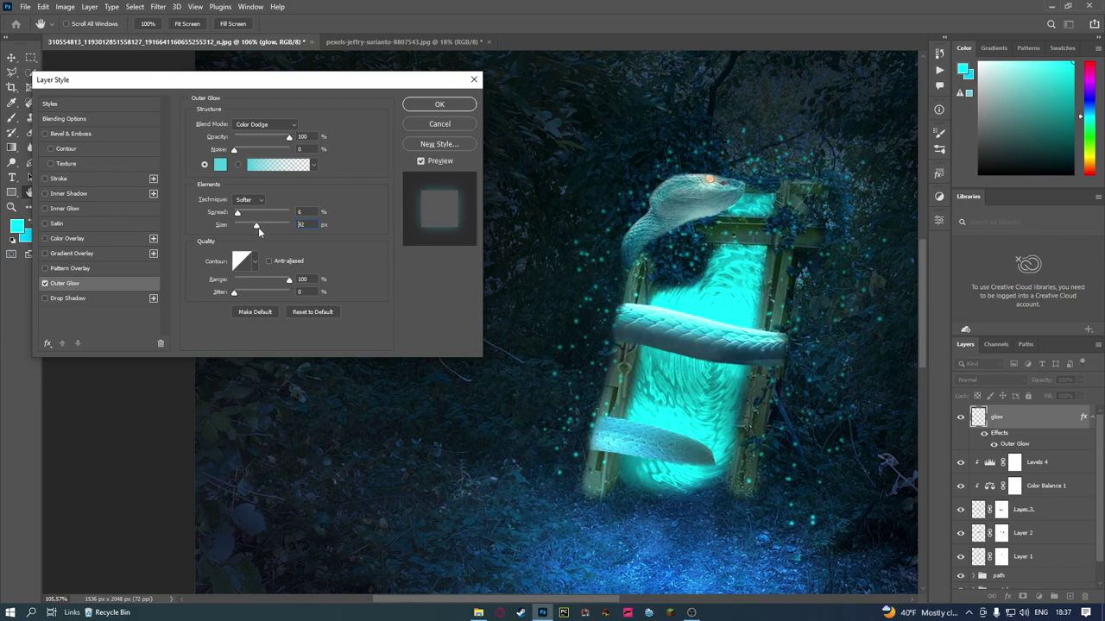
{"action": "left_click_drag", "start_coordinate": [289, 138], "coordinate": [285, 138]}
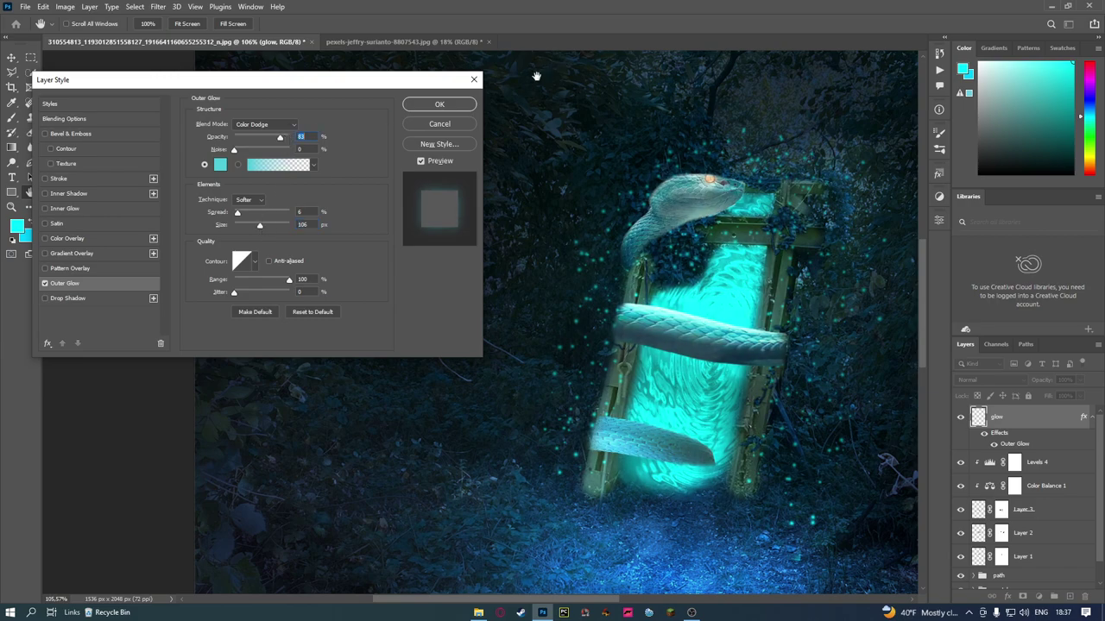
{"action": "left_click", "coordinate": [439, 104]}
{"action": "left_click", "coordinate": [961, 416]}
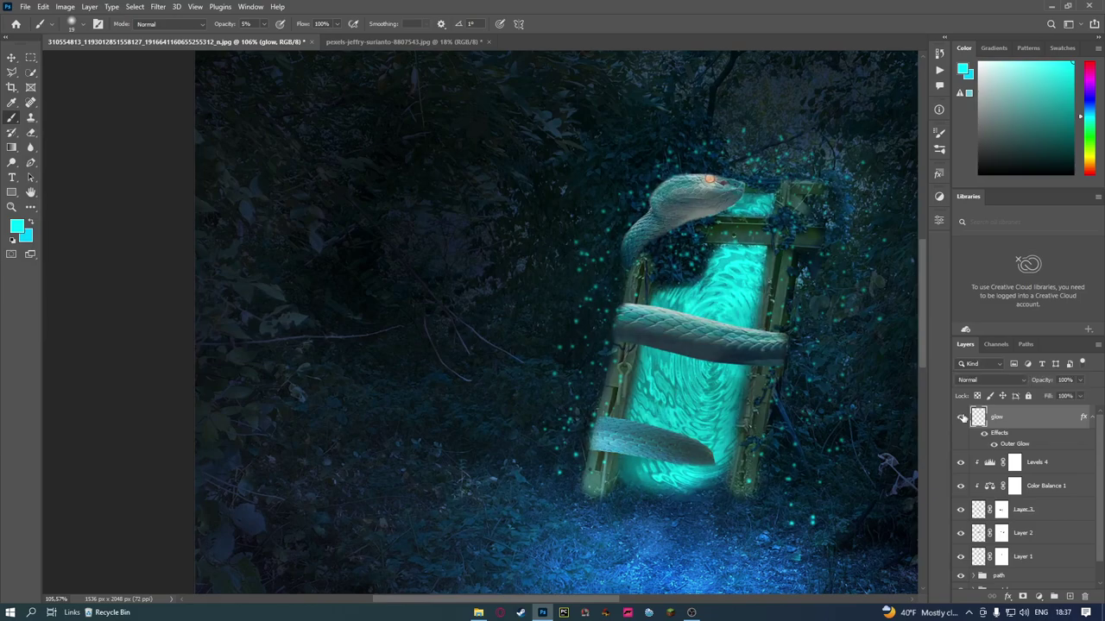
Show the glow layer again and group glow through Layer 1 into a group named snake
{"action": "left_click", "coordinate": [961, 416]}
{"action": "scroll", "coordinate": [730, 418], "scroll_direction": "down", "scroll_amount": 2}
{"action": "scroll", "coordinate": [729, 419], "scroll_direction": "down", "scroll_amount": 3}
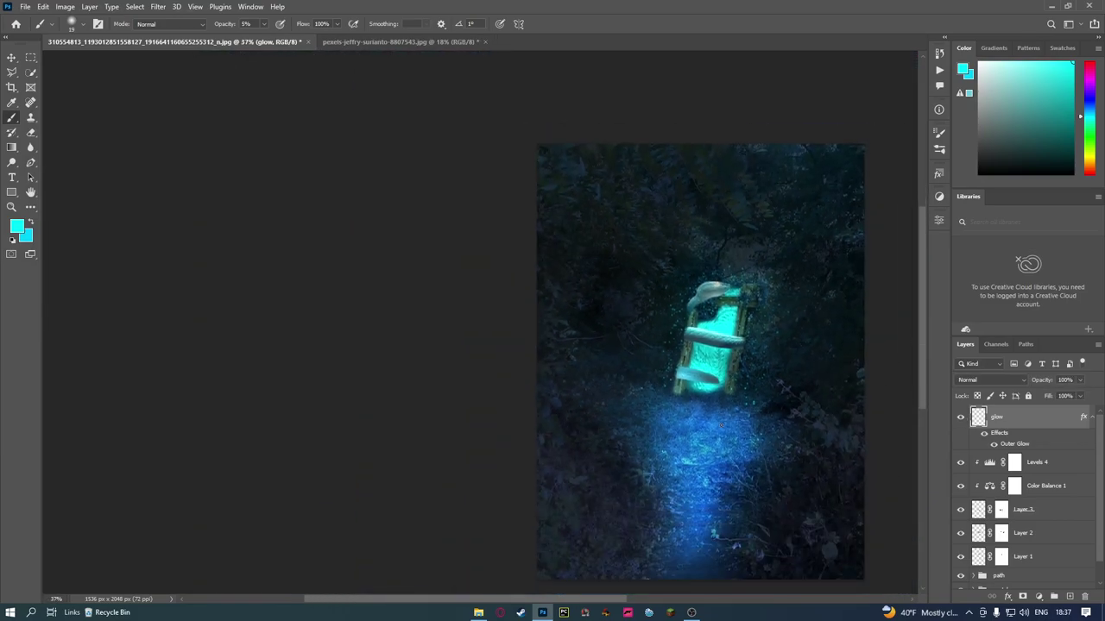
{"action": "left_click_drag", "start_coordinate": [604, 602], "coordinate": [671, 610]}
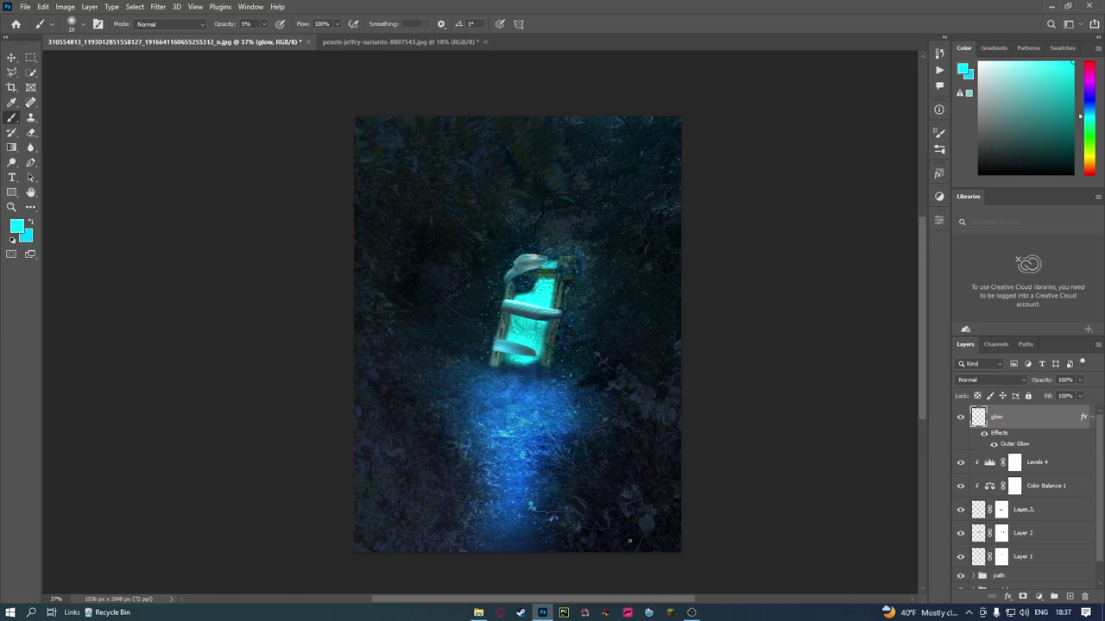
{"action": "scroll", "coordinate": [542, 345], "scroll_direction": "up", "scroll_amount": 2}
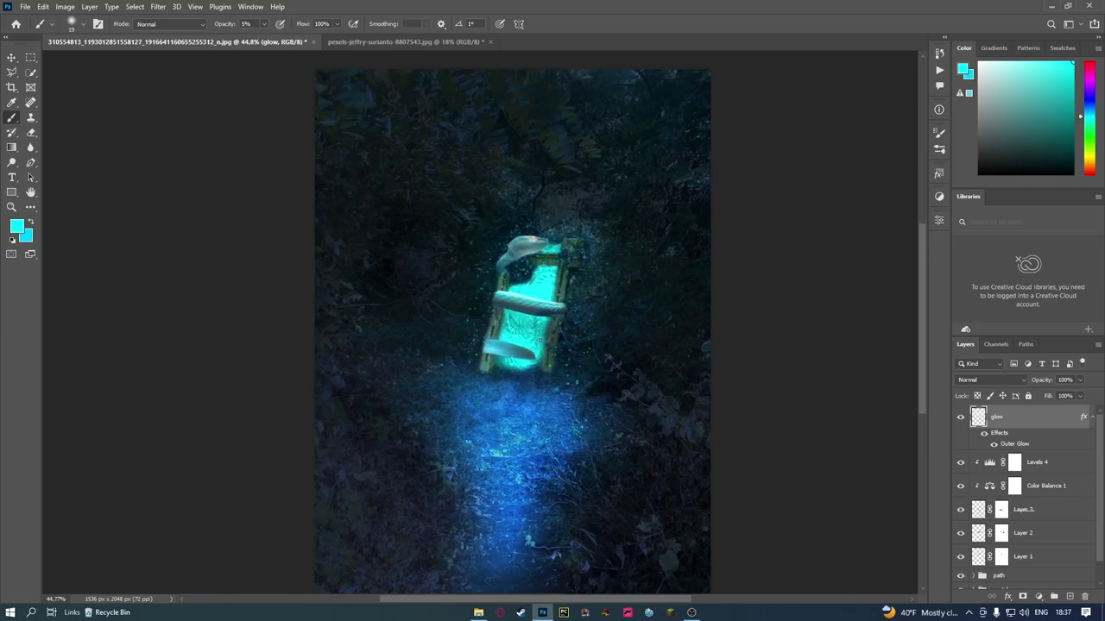
{"action": "scroll", "coordinate": [540, 340], "scroll_direction": "up", "scroll_amount": 6}
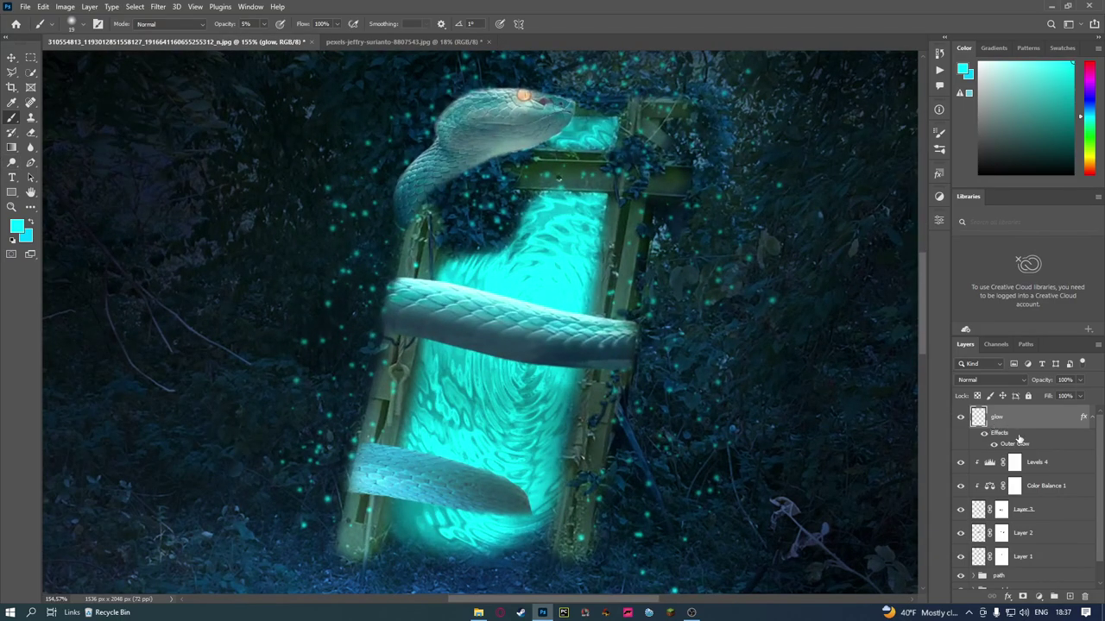
{"action": "left_click", "coordinate": [1051, 552], "text": "shift"}
{"action": "key", "text": "ctrl+g"}
{"action": "type", "text": "snake"}
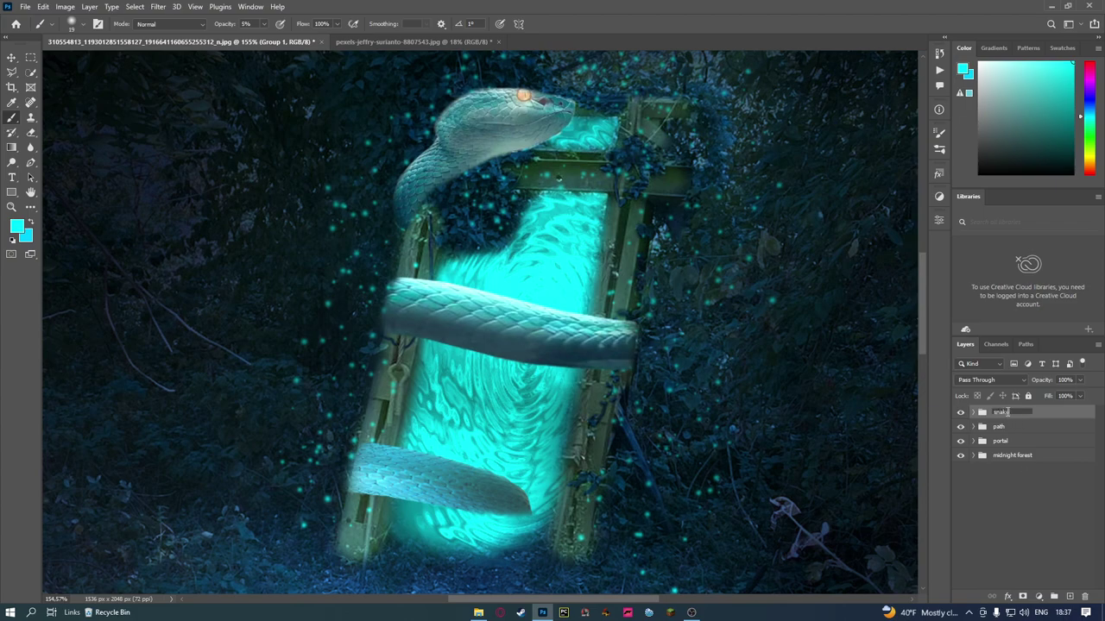
{"action": "key", "text": "Return"}
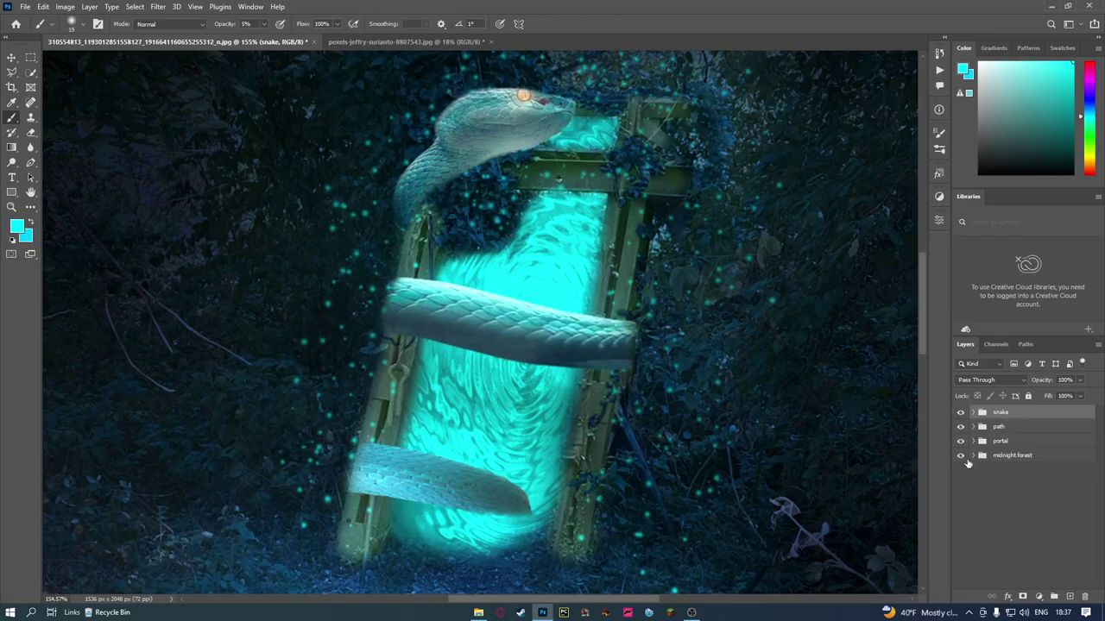
Expand the portal group, target the portal layer's mask, and set white as the painting colour
{"action": "left_click", "coordinate": [972, 458]}
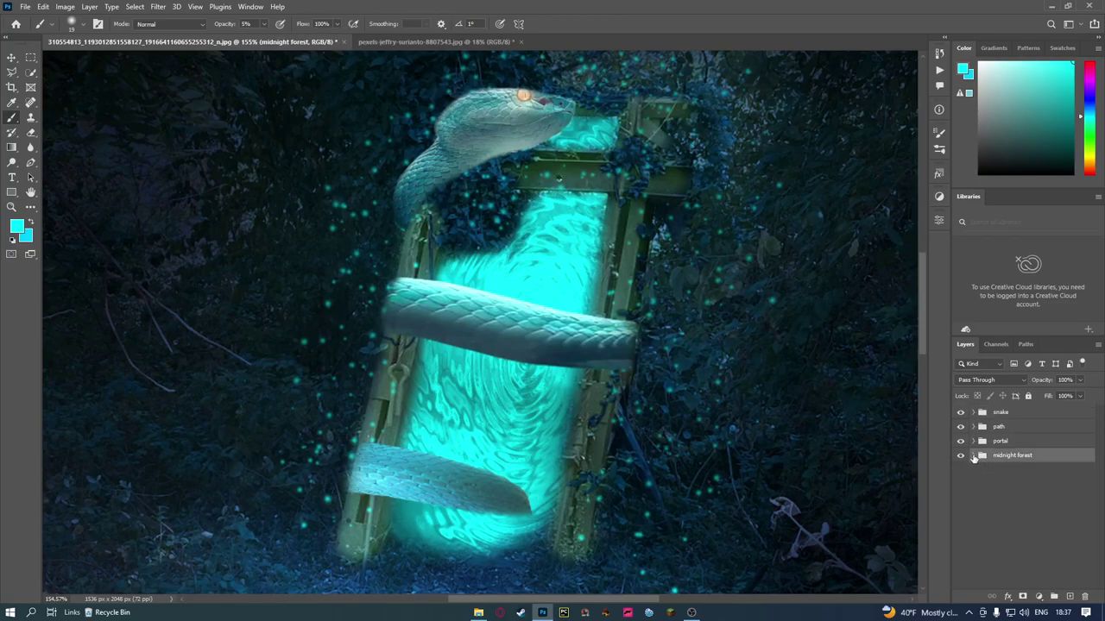
{"action": "left_click", "coordinate": [972, 441]}
{"action": "left_click", "coordinate": [1035, 506]}
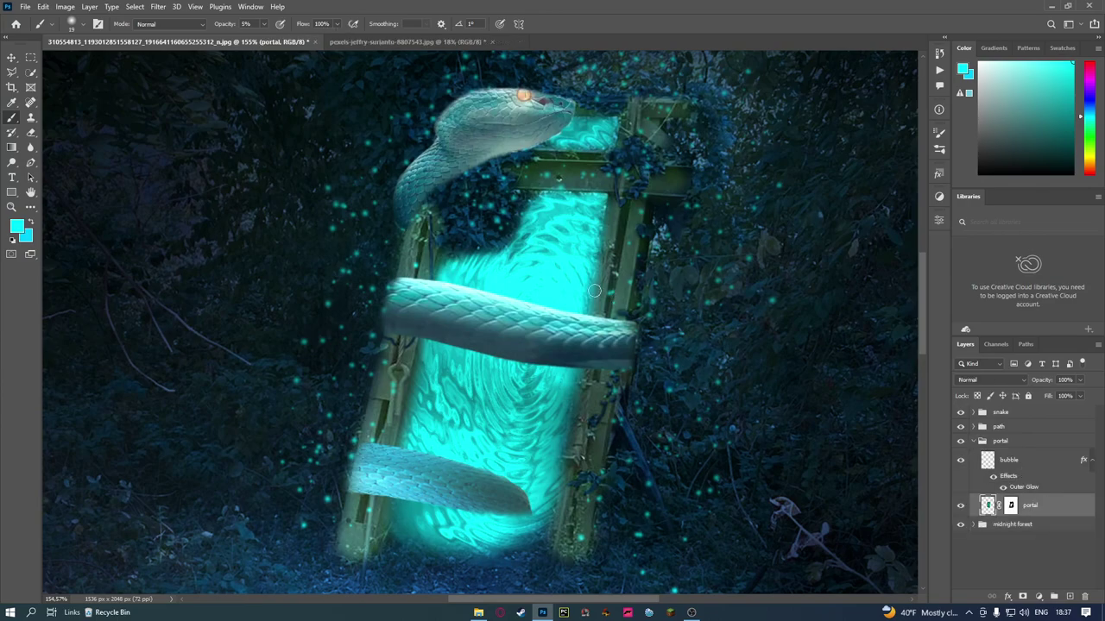
{"action": "scroll", "coordinate": [538, 210], "scroll_direction": "up", "scroll_amount": 5}
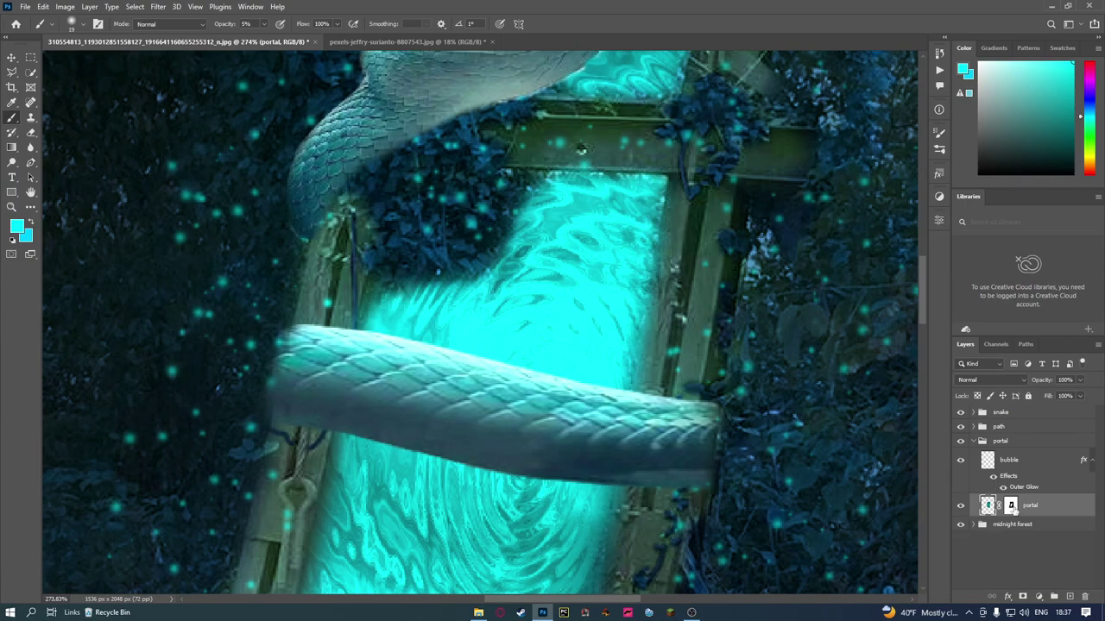
{"action": "key", "text": "ctrl+backslash"}
{"action": "key", "text": "x"}
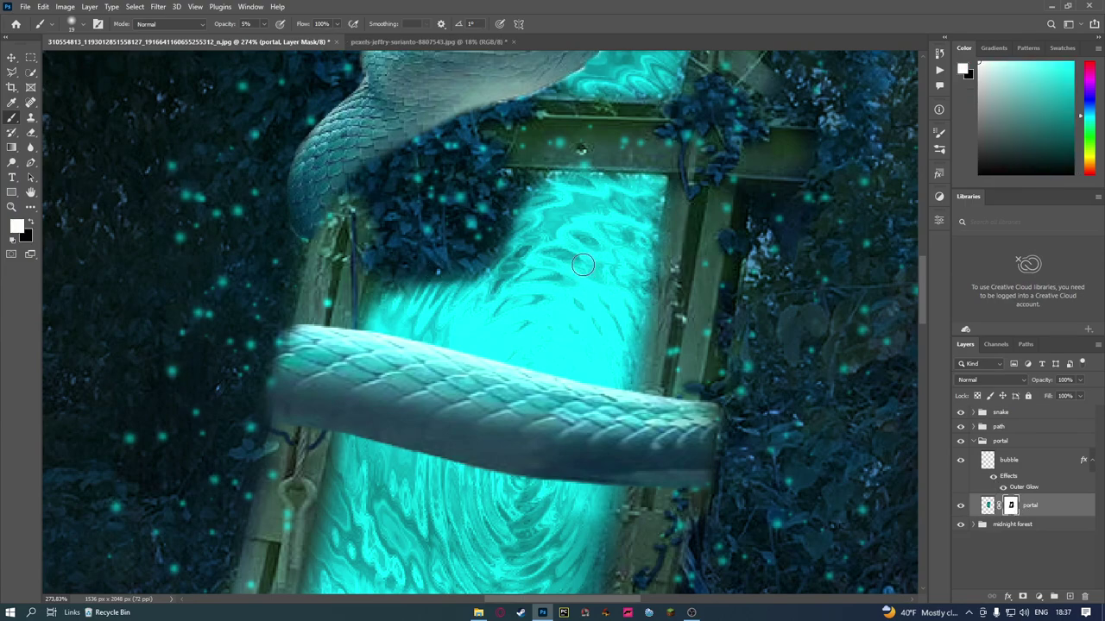
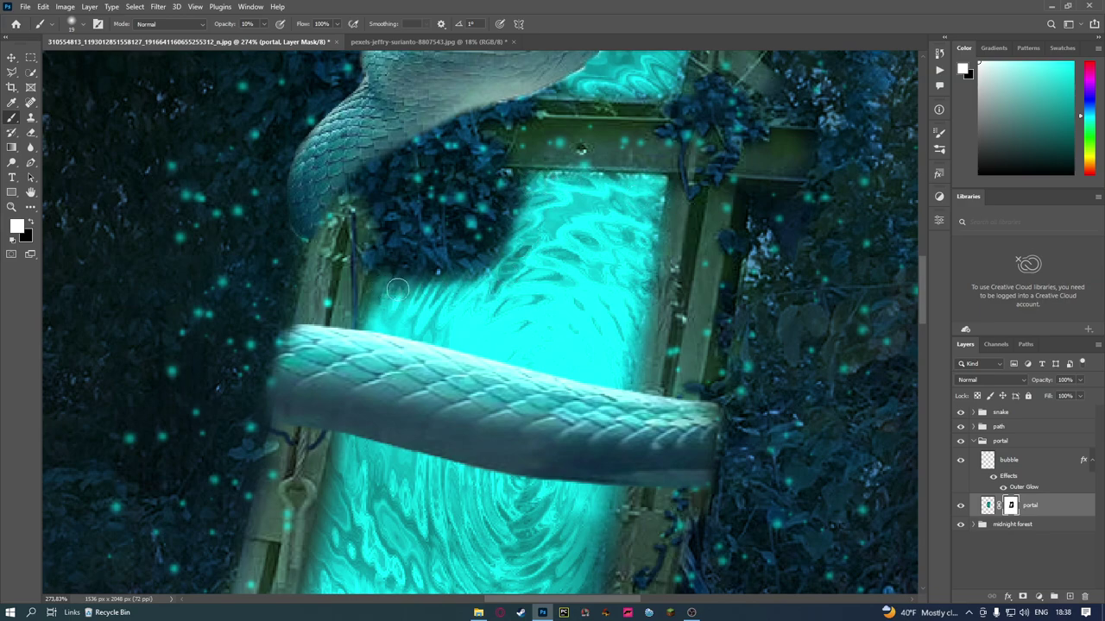
Softly paint the portal mask along its bottom edge so the glow fades out
{"action": "scroll", "coordinate": [486, 285], "scroll_direction": "down", "scroll_amount": 5}
{"action": "scroll", "coordinate": [509, 337], "scroll_direction": "down", "scroll_amount": 2}
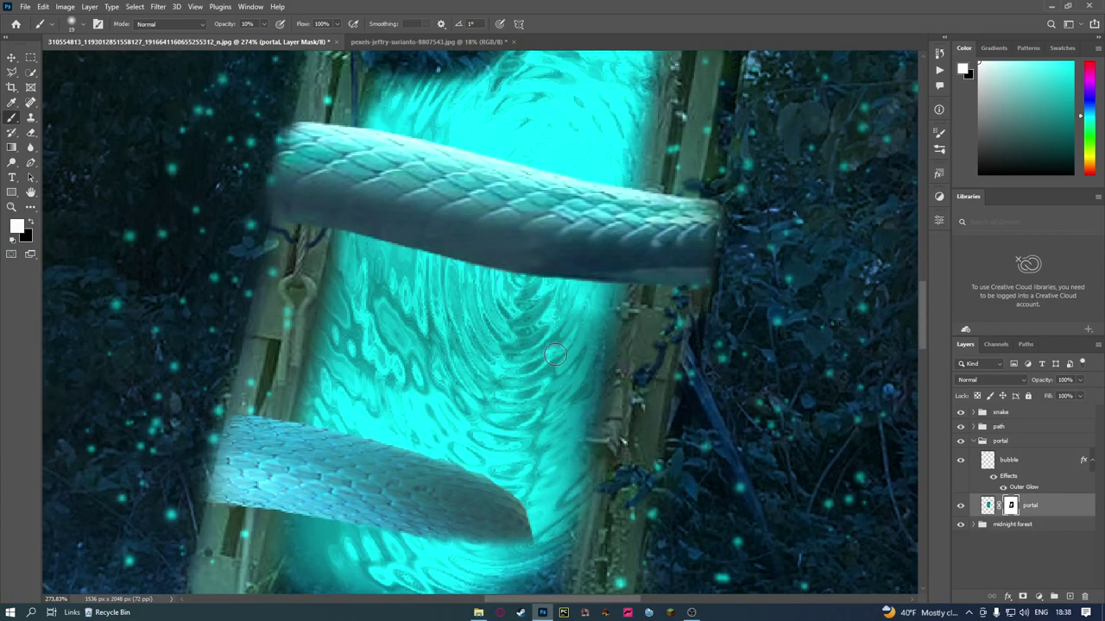
{"action": "scroll", "coordinate": [537, 393], "scroll_direction": "down", "scroll_amount": 3}
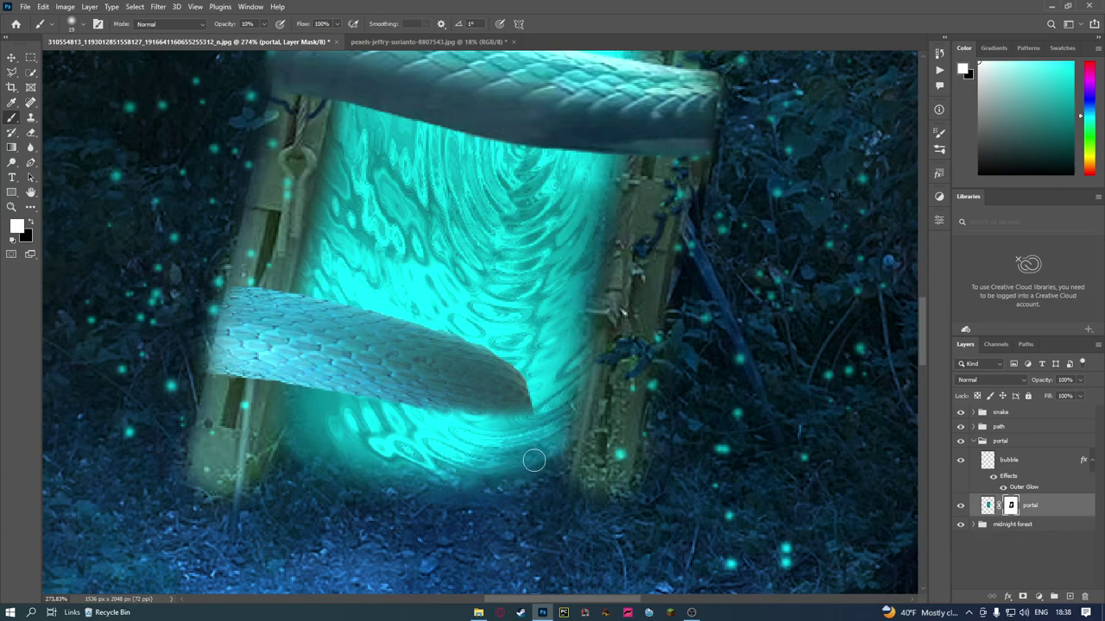
{"action": "left_click_drag", "start_coordinate": [533, 460], "coordinate": [300, 425]}
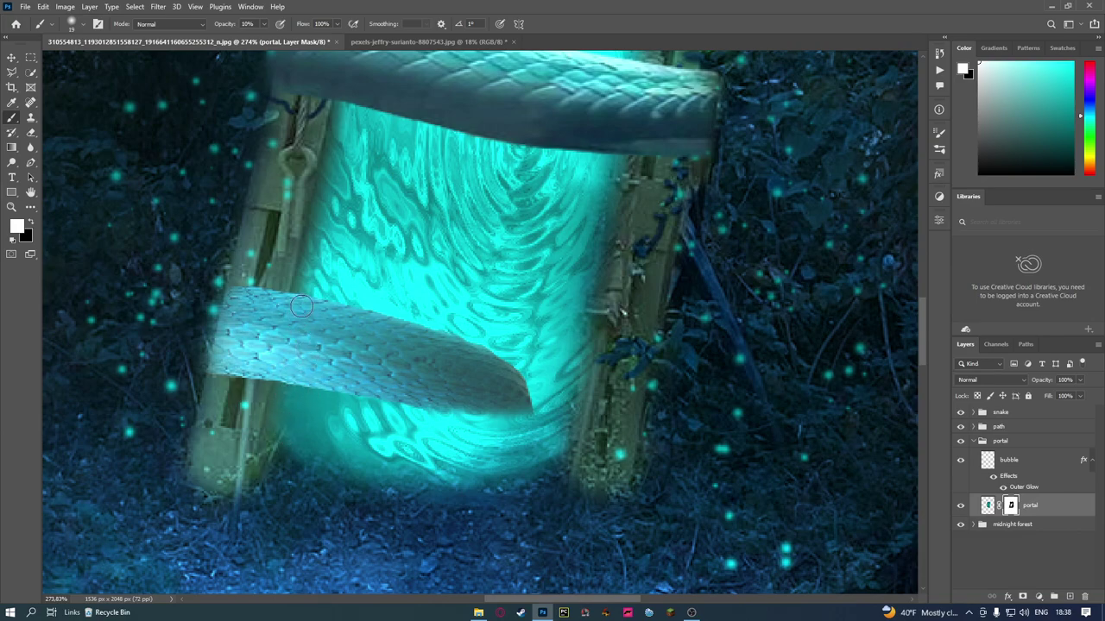
{"action": "scroll", "coordinate": [554, 341], "scroll_direction": "up", "scroll_amount": 2}
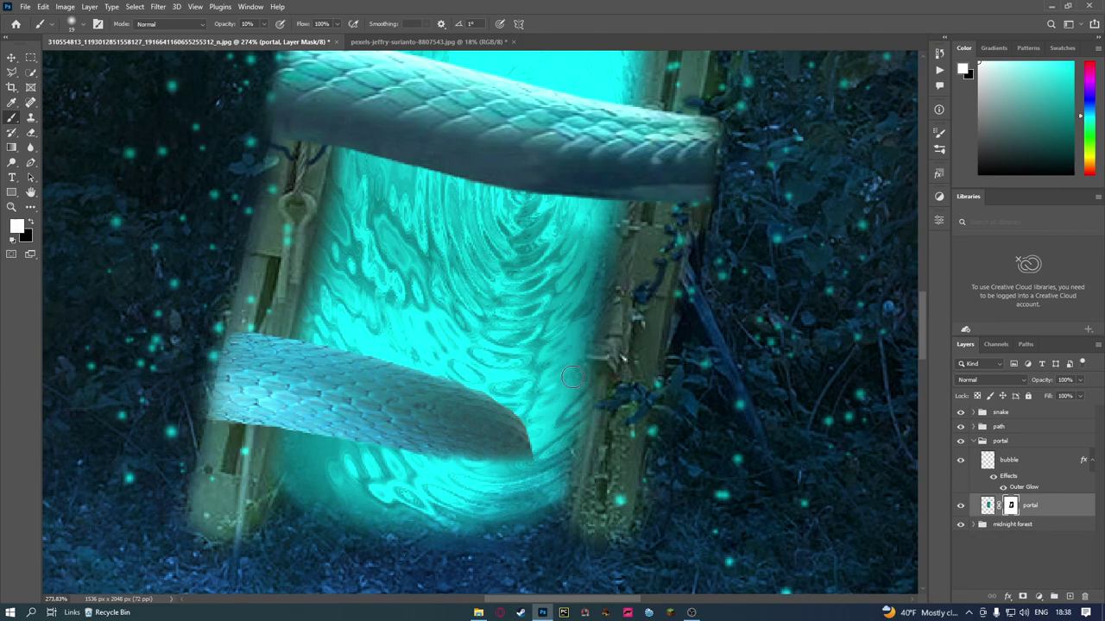
{"action": "scroll", "coordinate": [570, 363], "scroll_direction": "up", "scroll_amount": 3}
{"action": "scroll", "coordinate": [561, 319], "scroll_direction": "up", "scroll_amount": 5}
{"action": "scroll", "coordinate": [548, 259], "scroll_direction": "up", "scroll_amount": 5}
{"action": "scroll", "coordinate": [535, 198], "scroll_direction": "up", "scroll_amount": 3}
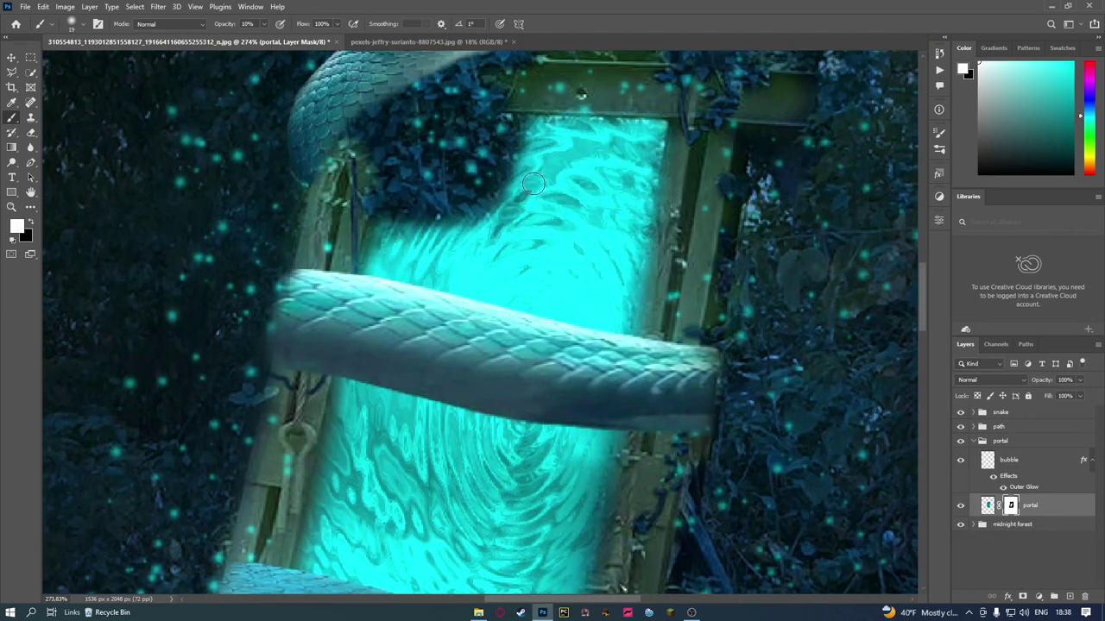
{"action": "scroll", "coordinate": [552, 186], "scroll_direction": "up", "scroll_amount": 2}
{"action": "scroll", "coordinate": [605, 189], "scroll_direction": "up", "scroll_amount": 5}
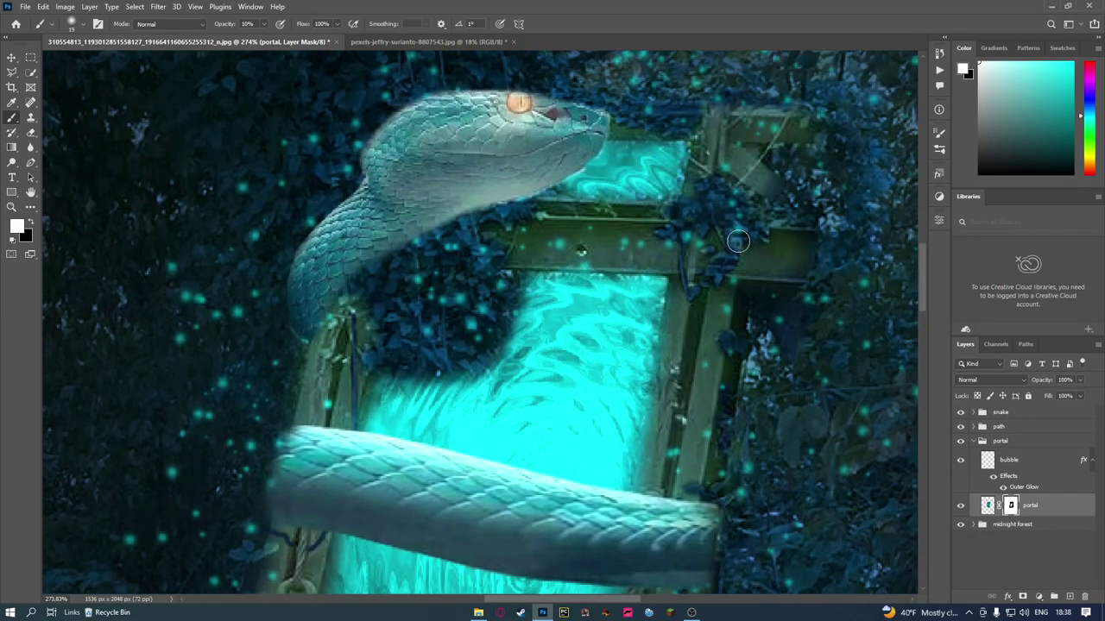
Paint black on the mask with a ~44 px brush to hide the portal edge by the snake's chin
{"action": "key", "text": "x"}
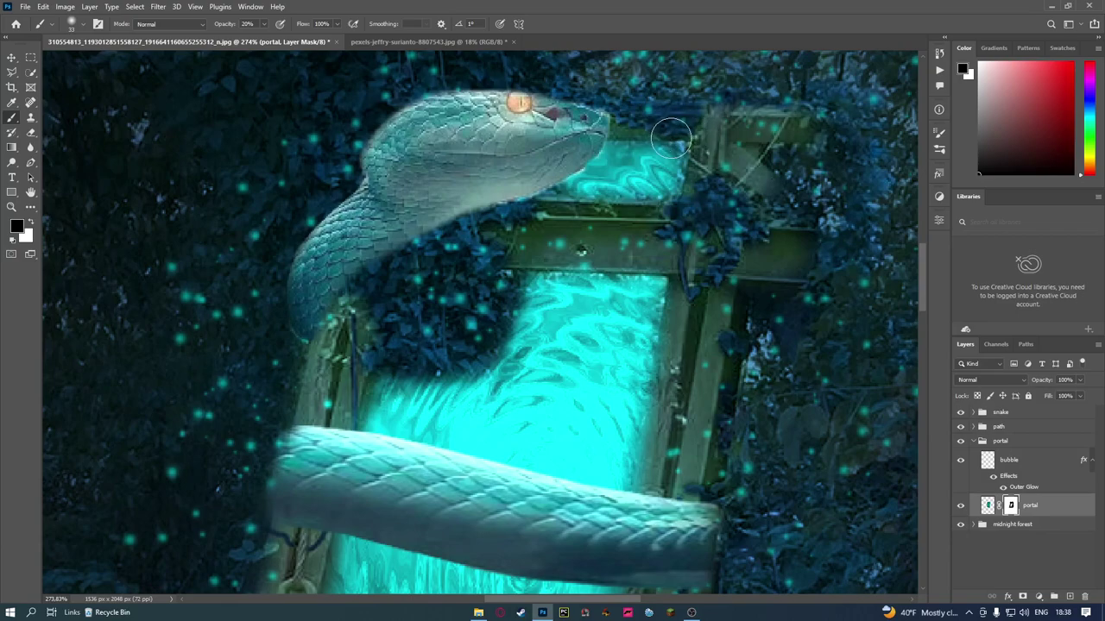
{"action": "scroll", "coordinate": [665, 155], "scroll_direction": "up", "scroll_amount": 3}
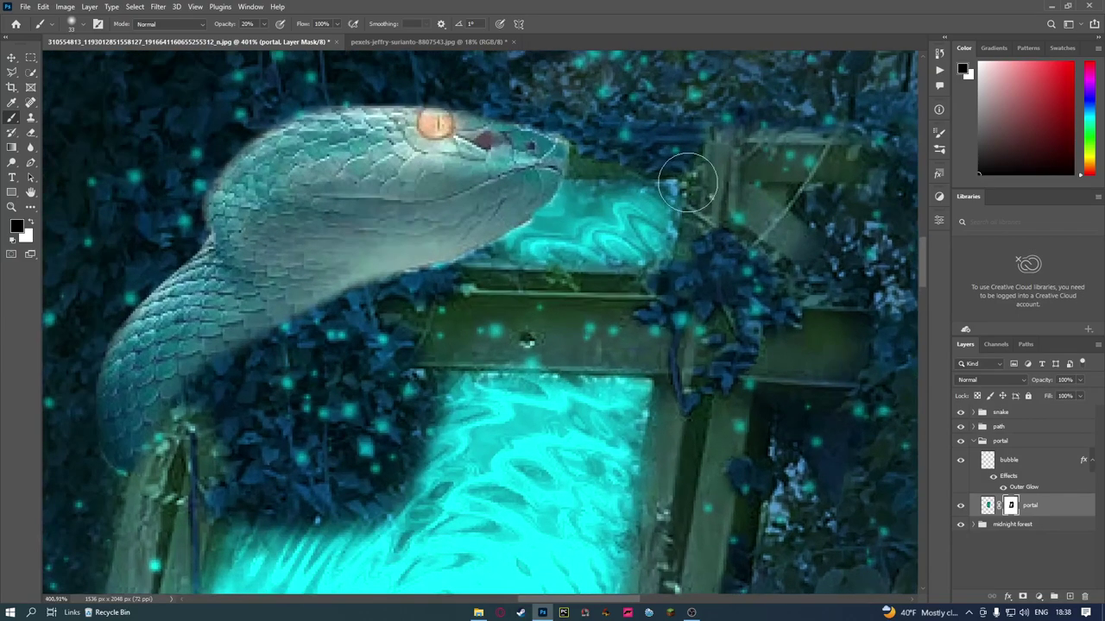
{"action": "left_click_drag", "start_coordinate": [687, 182], "coordinate": [682, 170]}
{"action": "left_click_drag", "start_coordinate": [566, 164], "coordinate": [613, 164]}
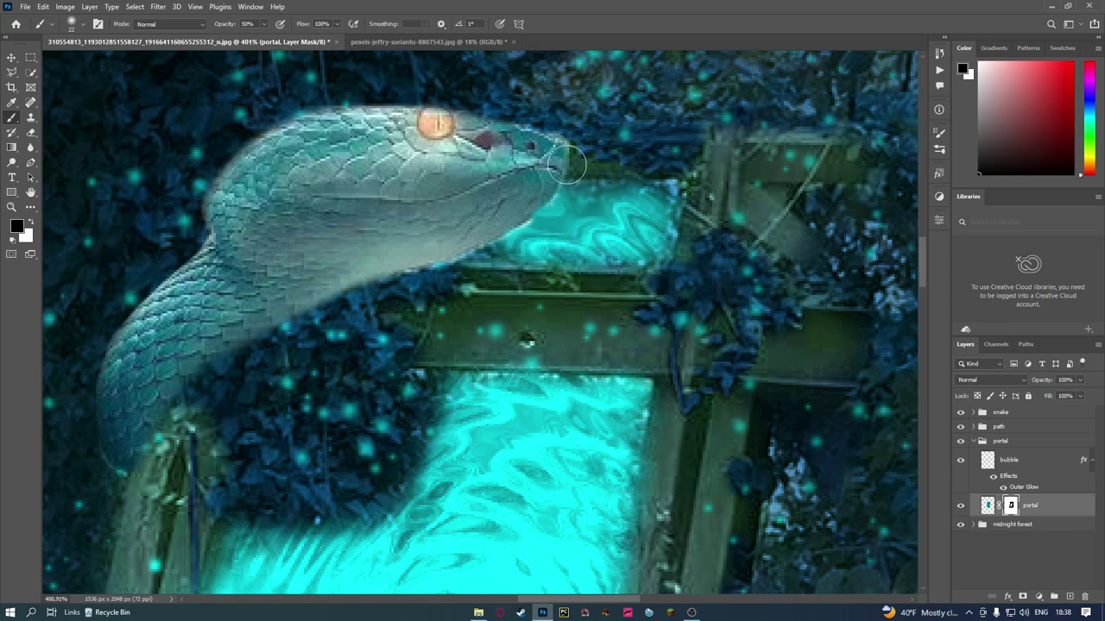
{"action": "key", "text": "x"}
{"action": "mouse_move", "coordinate": [682, 170]}
{"action": "left_mouse_down"}
{"action": "mouse_move", "coordinate": [603, 204]}
{"action": "mouse_move", "coordinate": [660, 206]}
{"action": "left_mouse_up"}
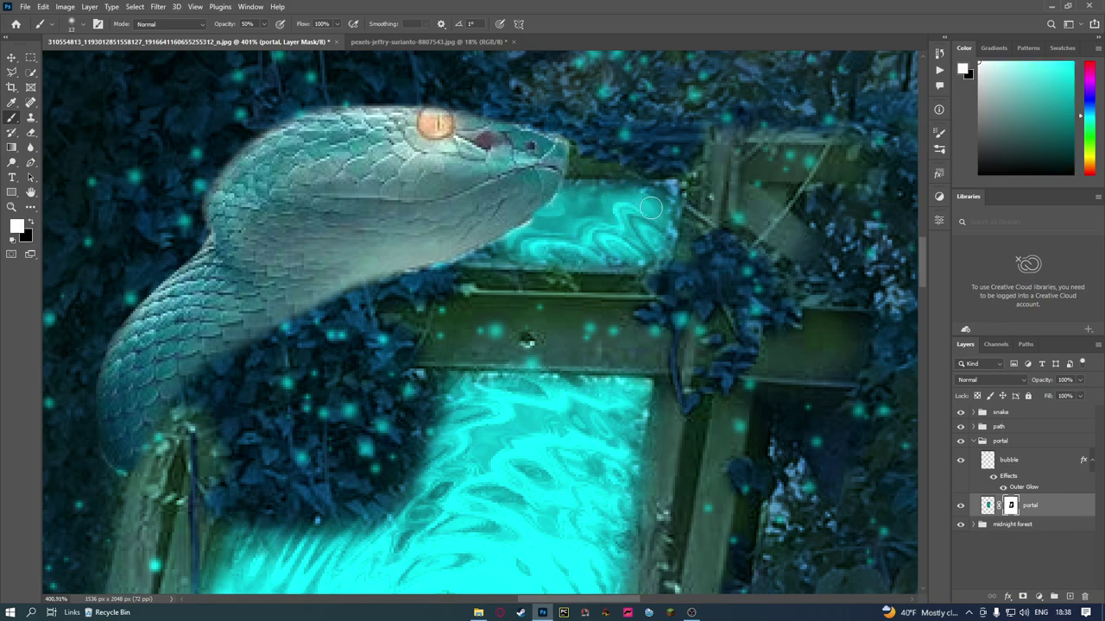
Collapse the portal layer group and deselect it in the Layers panel
{"action": "scroll", "coordinate": [647, 209], "scroll_direction": "down", "scroll_amount": 5, "text": "alt"}
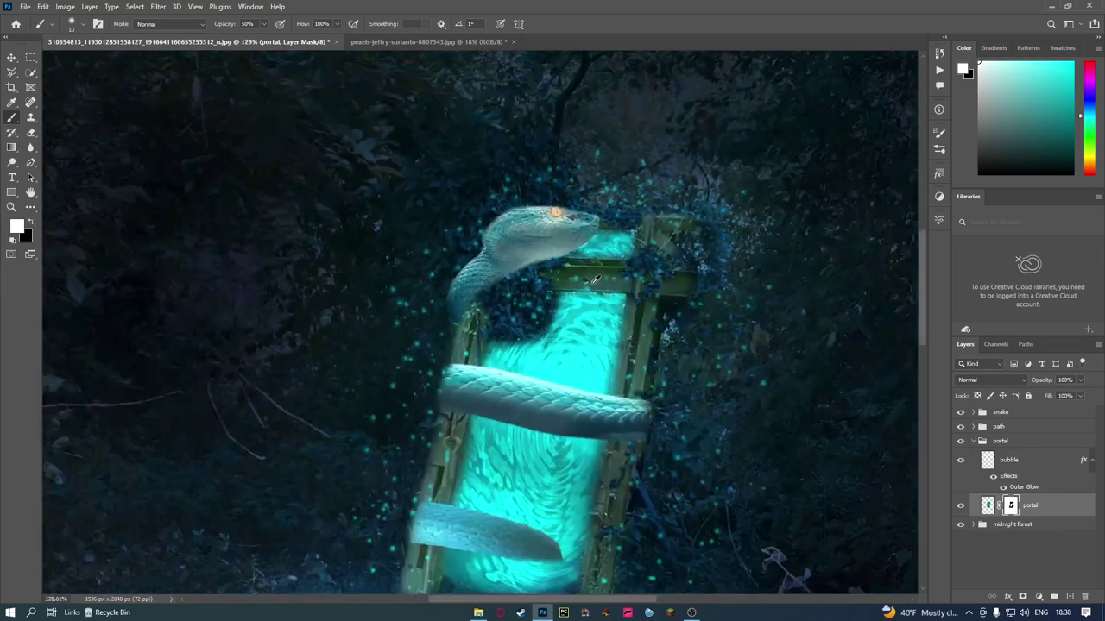
{"action": "left_click", "coordinate": [691, 612]}
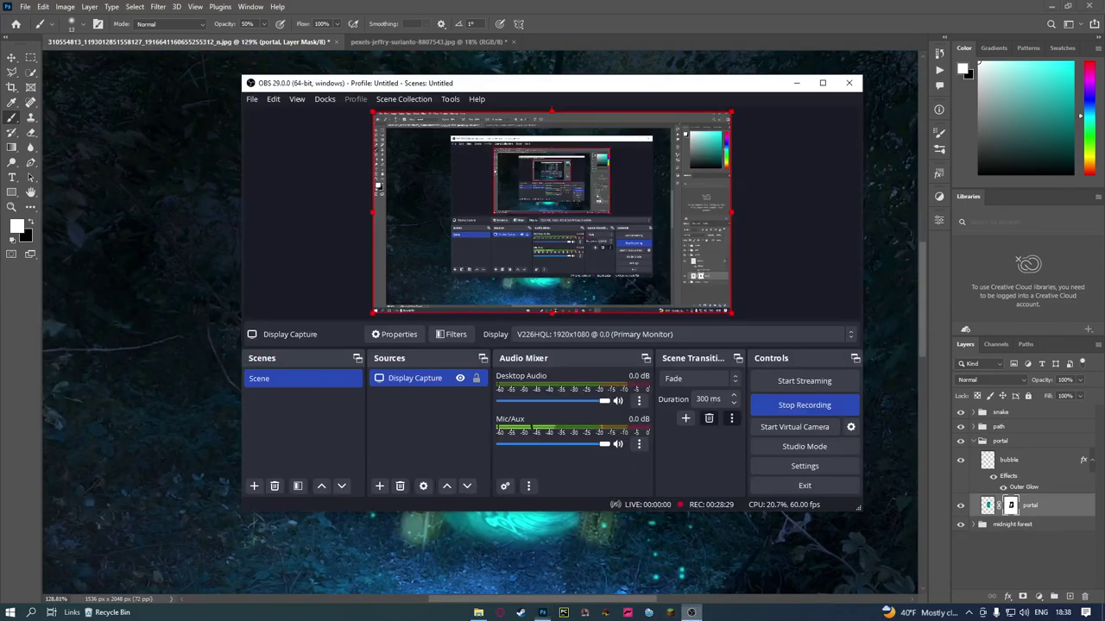
{"action": "left_click", "coordinate": [691, 612]}
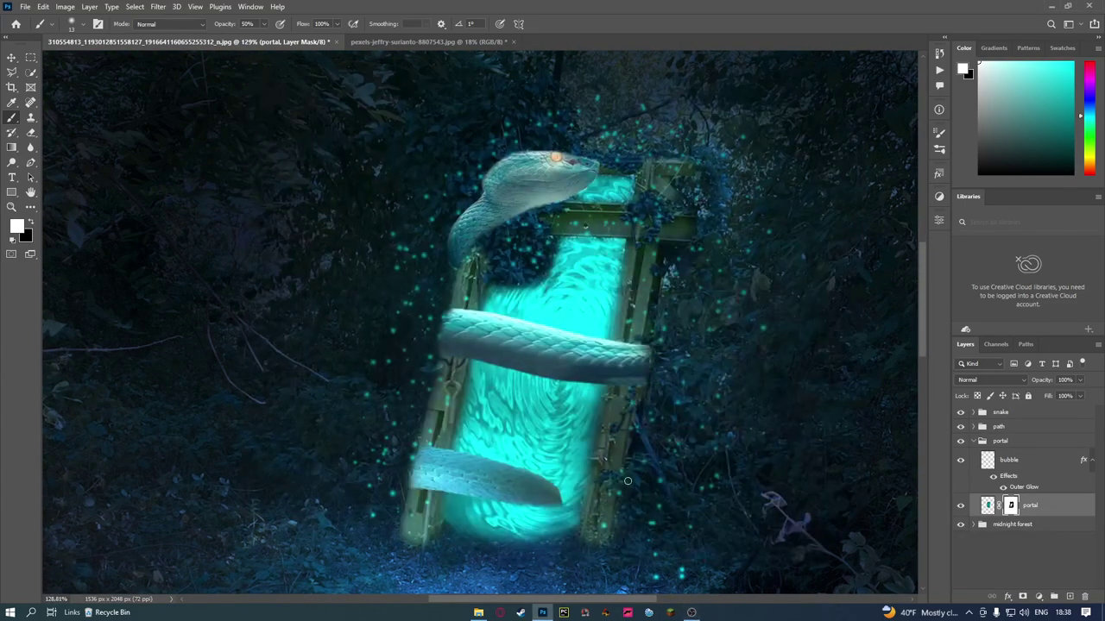
{"action": "scroll", "coordinate": [577, 390], "scroll_direction": "down", "scroll_amount": 2, "text": "alt"}
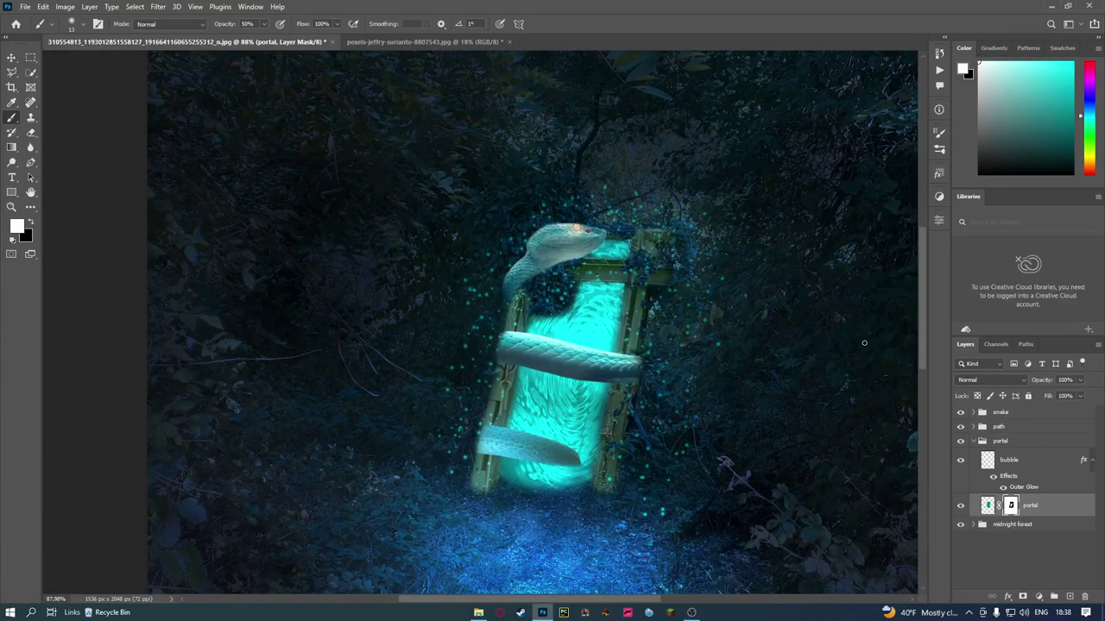
{"action": "left_click", "coordinate": [979, 441]}
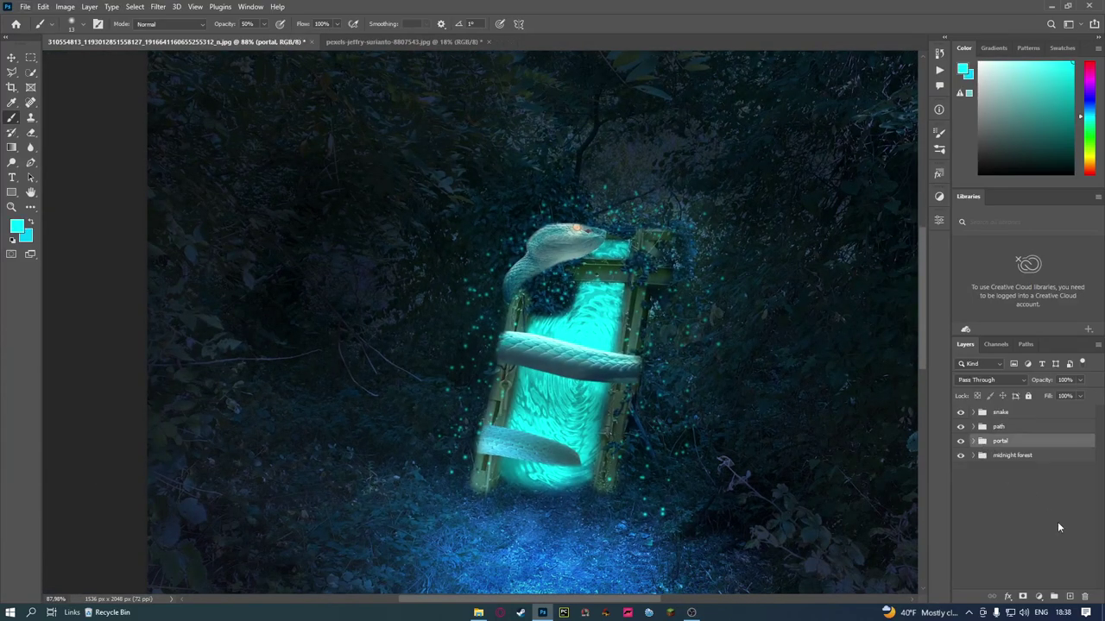
{"action": "left_click", "coordinate": [1057, 522]}
Zoom out to review the whole forest composite and bring up File Explorer
{"action": "scroll", "coordinate": [715, 342], "scroll_direction": "down", "scroll_amount": 3, "text": "alt"}
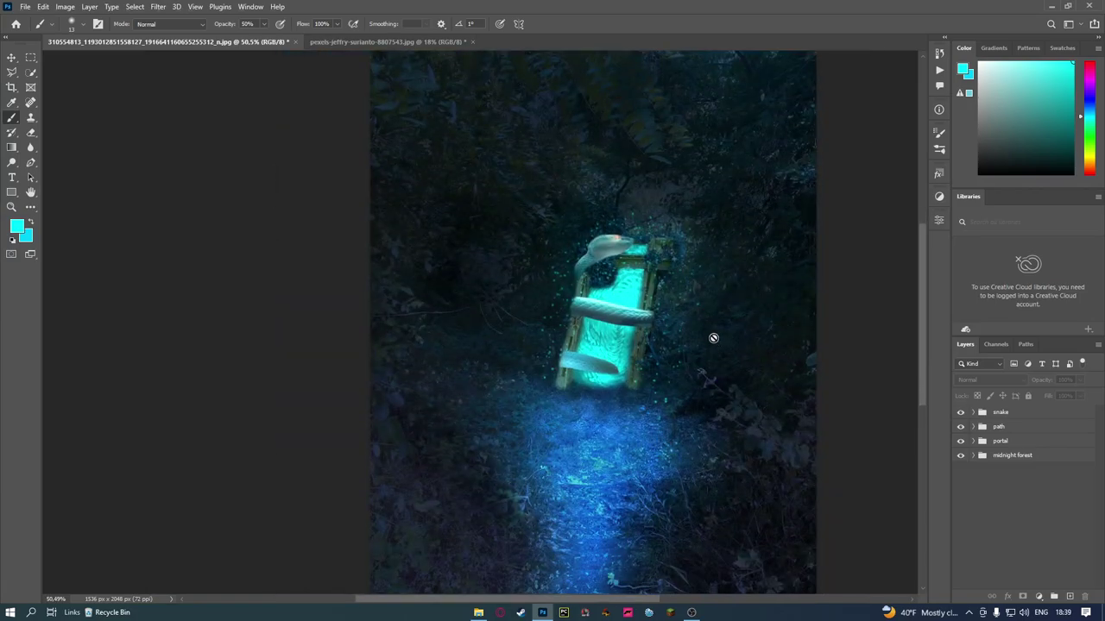
{"action": "scroll", "coordinate": [713, 338], "scroll_direction": "down", "scroll_amount": 1, "text": "alt"}
{"action": "scroll", "coordinate": [704, 336], "scroll_direction": "down", "scroll_amount": 1, "text": "alt"}
{"action": "scroll", "coordinate": [686, 334], "scroll_direction": "down", "scroll_amount": 1, "text": "alt"}
{"action": "scroll", "coordinate": [678, 334], "scroll_direction": "down", "scroll_amount": 1, "text": "alt"}
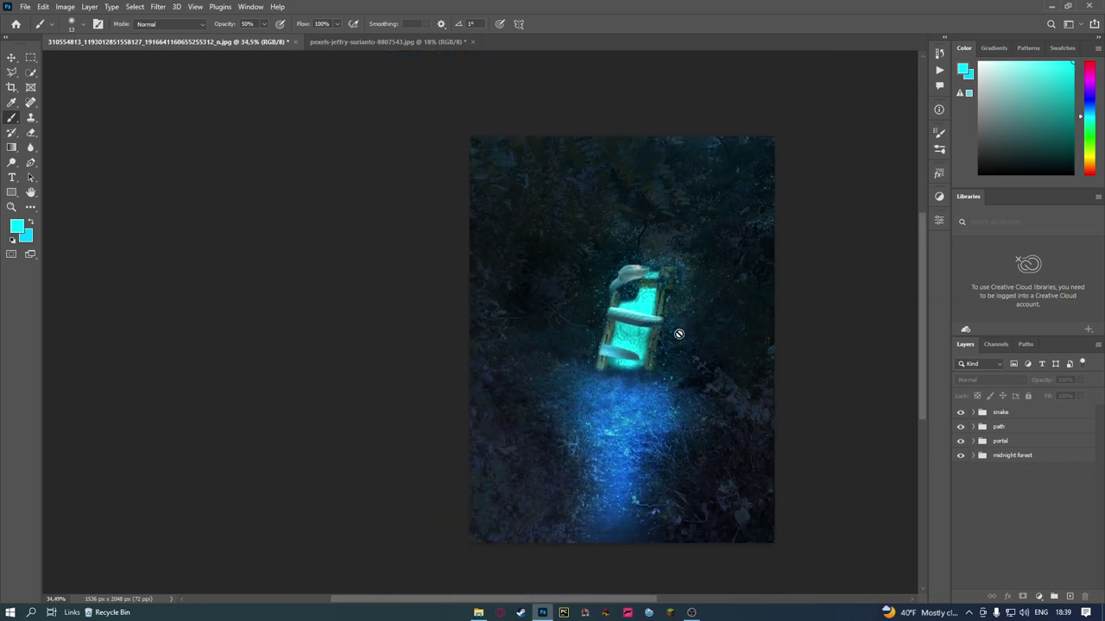
{"action": "scroll", "coordinate": [716, 374], "scroll_direction": "up", "scroll_amount": 2, "text": "alt"}
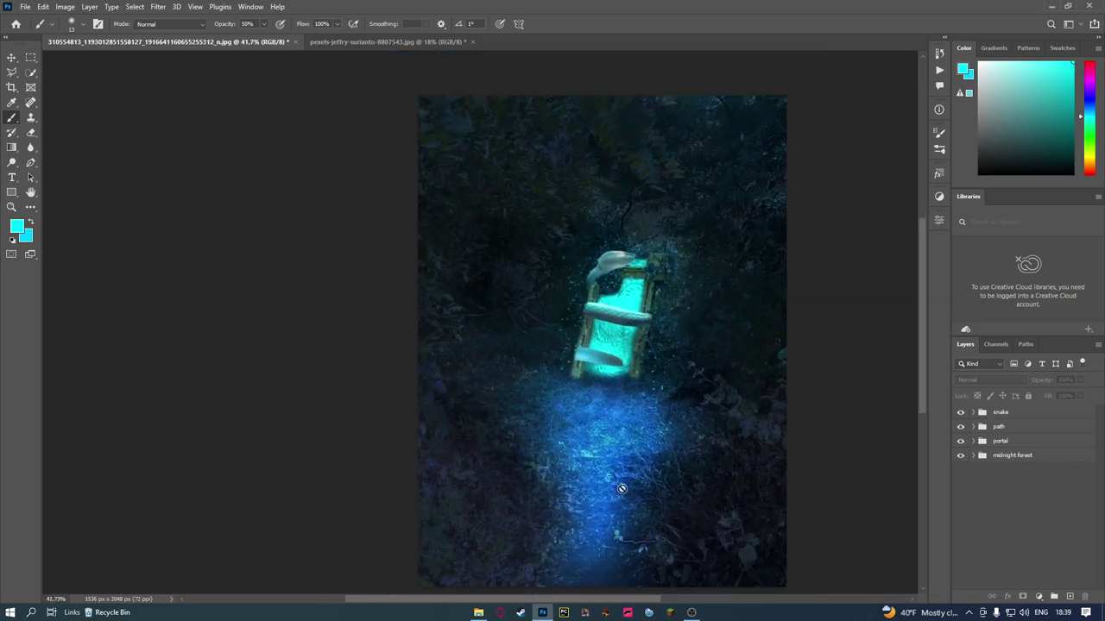
{"action": "left_click", "coordinate": [493, 614]}
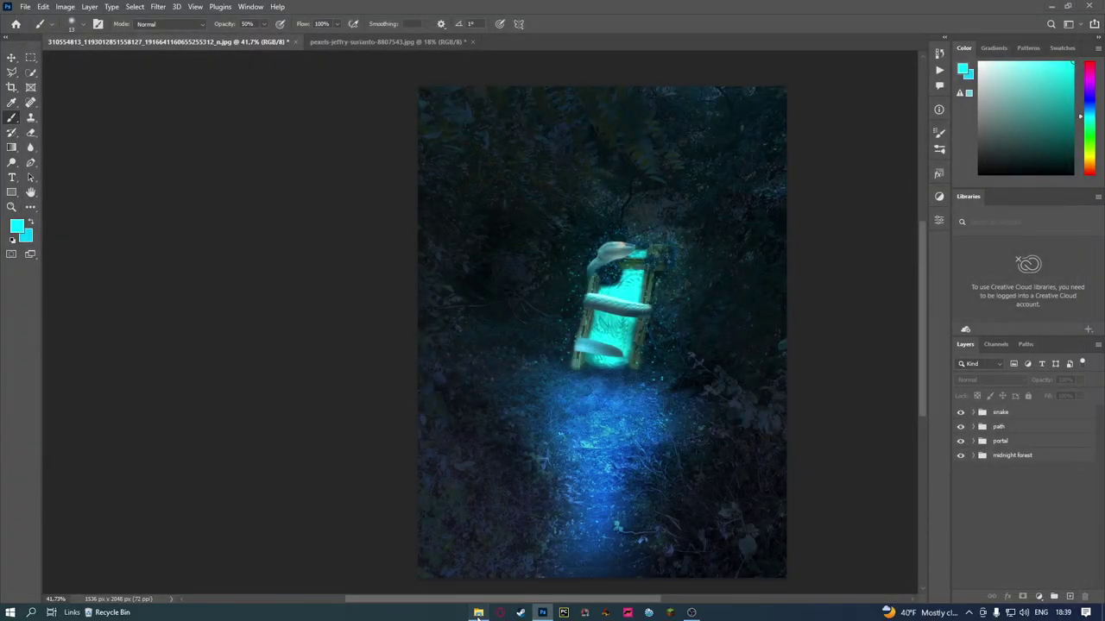
Drag the deer photo from the Explorer photos folder into Photoshop
{"action": "left_click", "coordinate": [478, 613]}
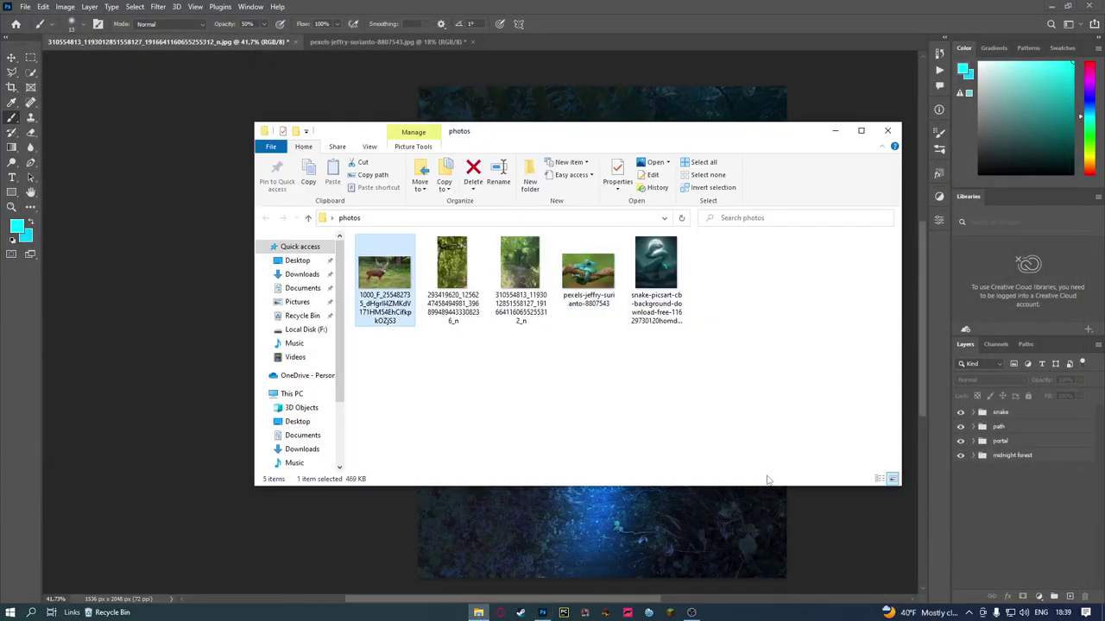
{"action": "left_click", "coordinate": [861, 525]}
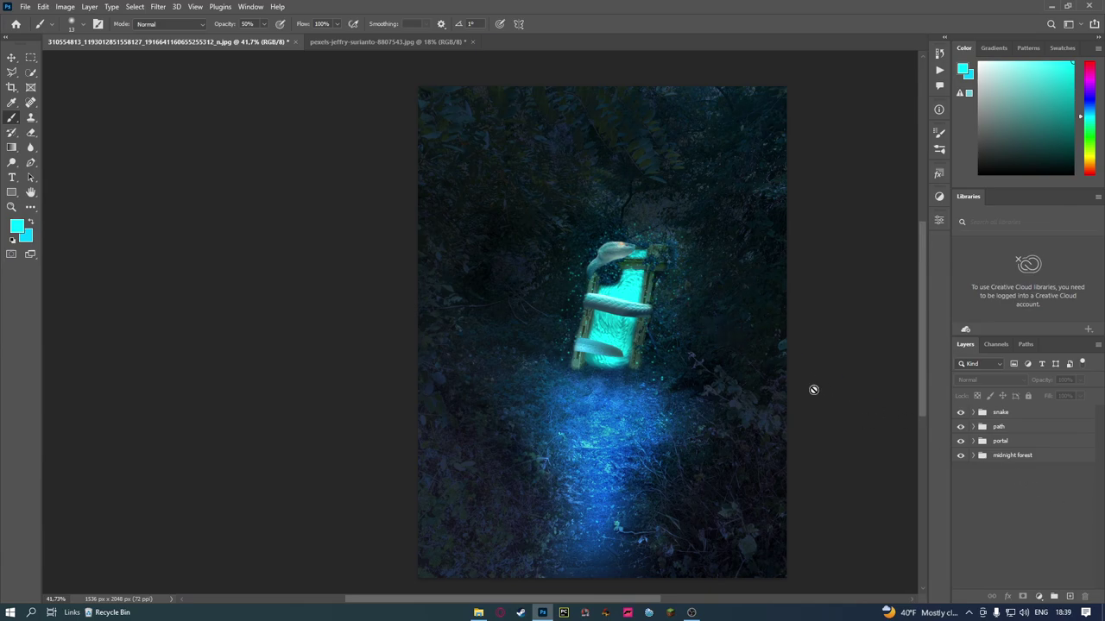
{"action": "left_click", "coordinate": [478, 613]}
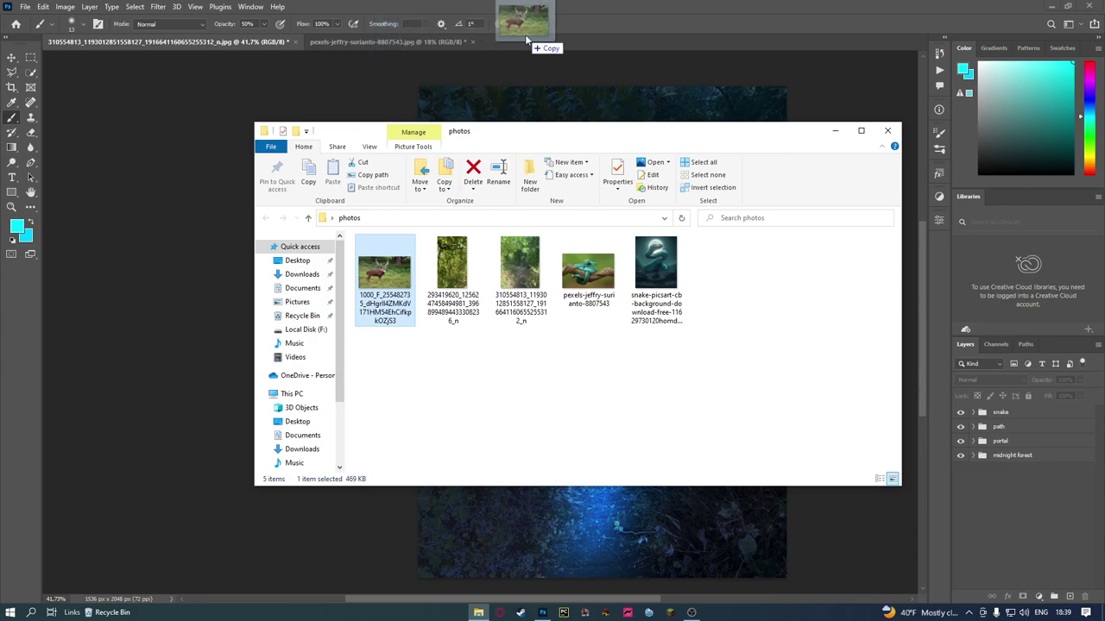
{"action": "left_click_drag", "start_coordinate": [376, 284], "coordinate": [473, 41]}
Close the pexels snake source image without saving its changes
{"action": "left_click", "coordinate": [473, 40]}
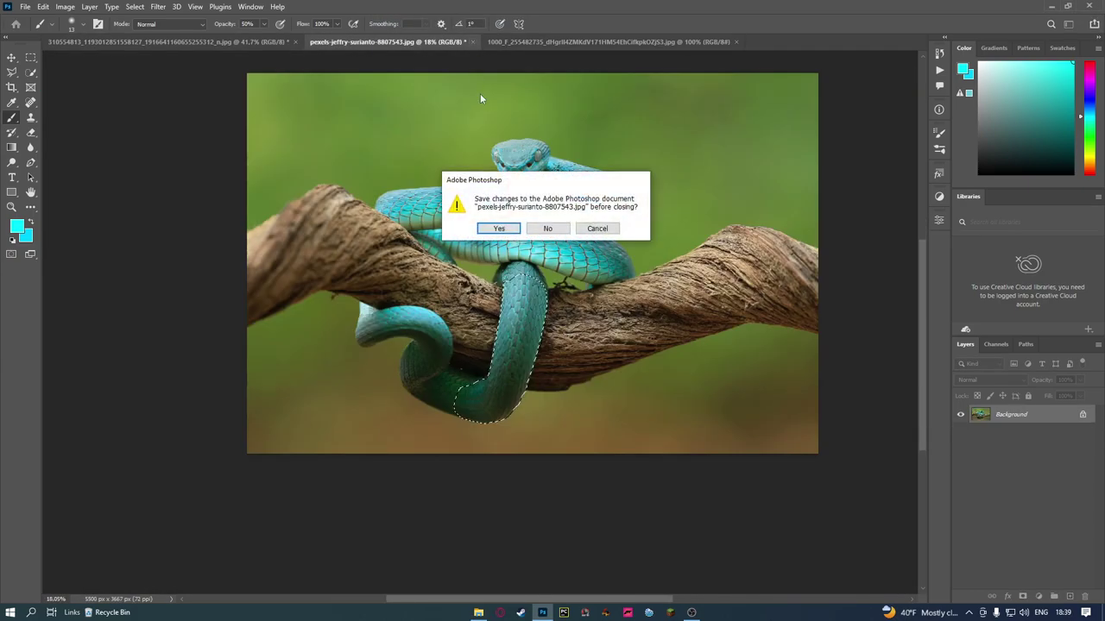
{"action": "left_click", "coordinate": [552, 227]}
{"action": "scroll", "coordinate": [429, 308], "scroll_direction": "up", "scroll_amount": 4}
{"action": "left_click", "coordinate": [31, 73]}
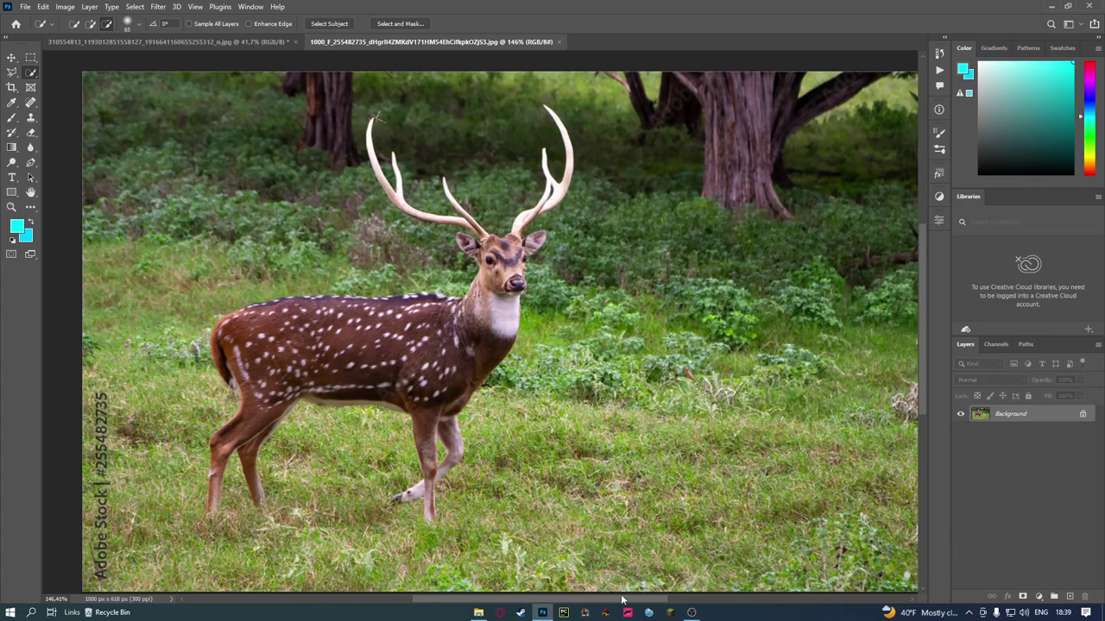
Select the deer as the subject and remove the tree trunk from the selection
{"action": "left_click_drag", "start_coordinate": [622, 599], "coordinate": [585, 610]}
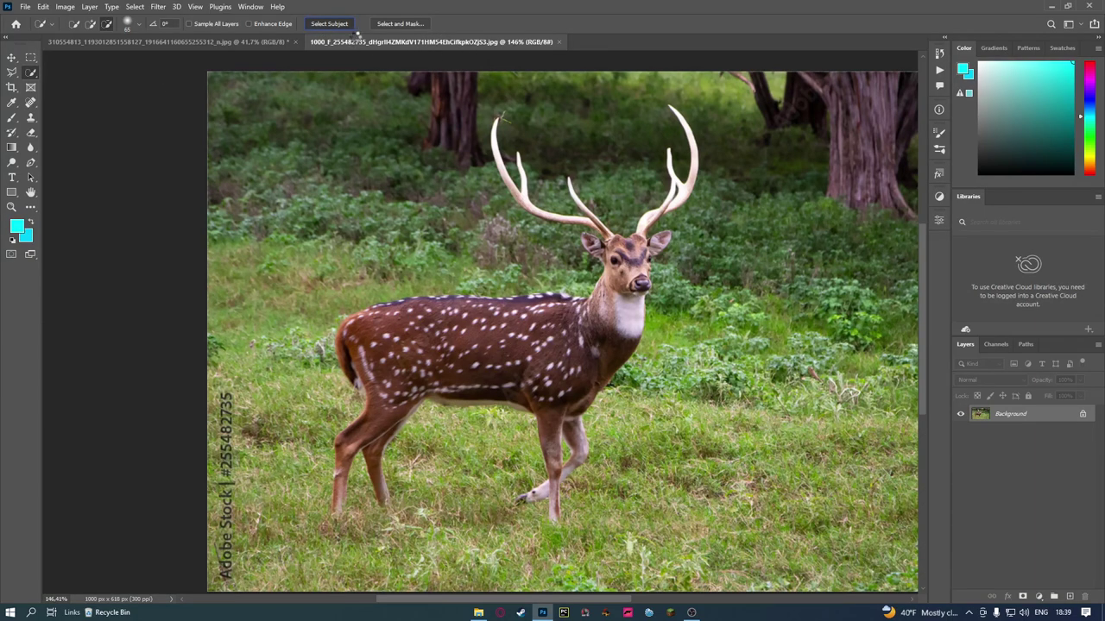
{"action": "left_click", "coordinate": [349, 26]}
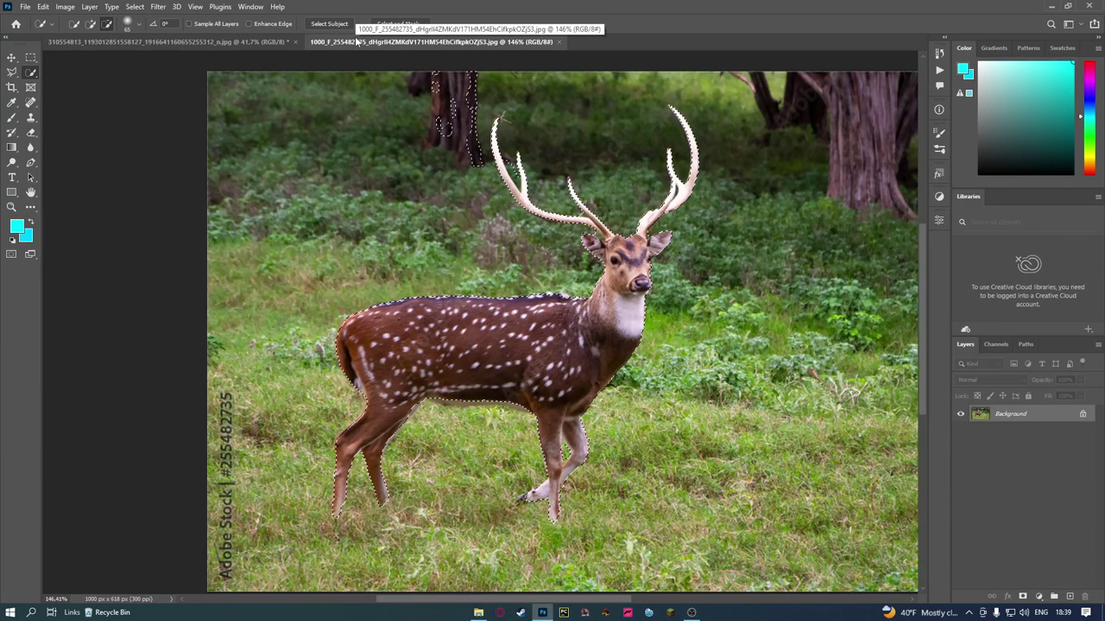
{"action": "scroll", "coordinate": [436, 161], "scroll_direction": "down", "scroll_amount": 2}
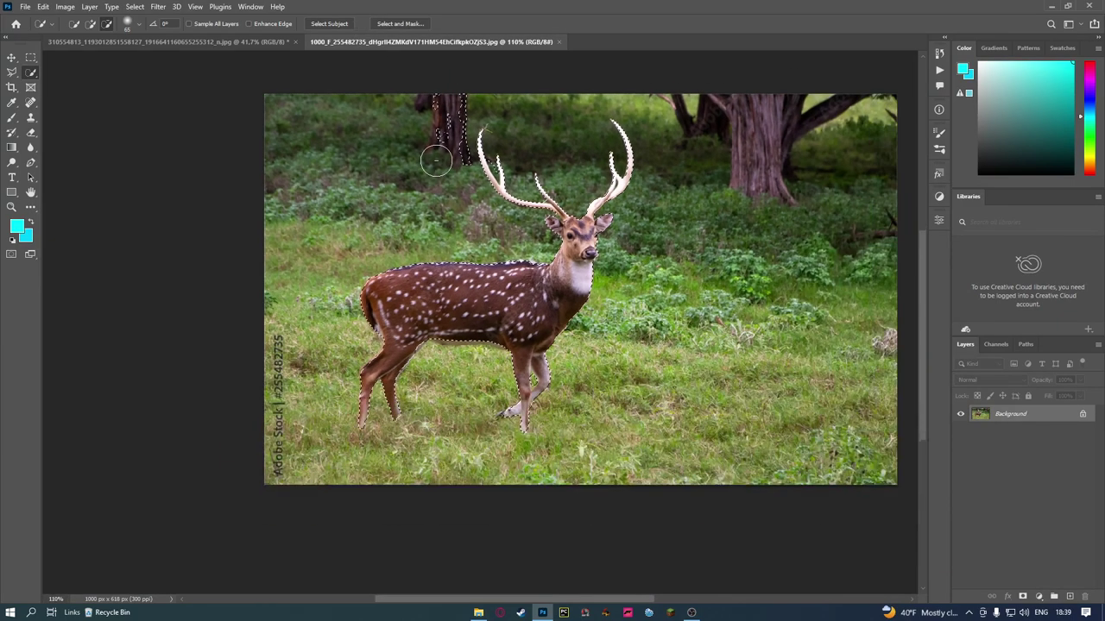
{"action": "left_click", "coordinate": [446, 142], "text": "alt"}
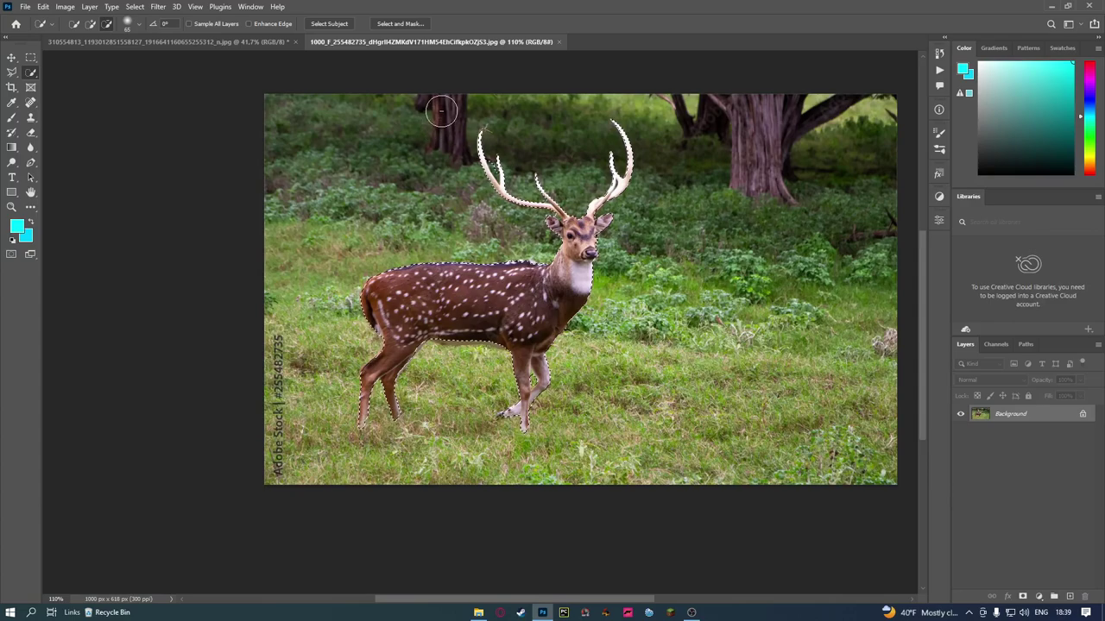
{"action": "scroll", "coordinate": [466, 250], "scroll_direction": "down", "scroll_amount": 1}
{"action": "scroll", "coordinate": [479, 278], "scroll_direction": "up", "scroll_amount": 2}
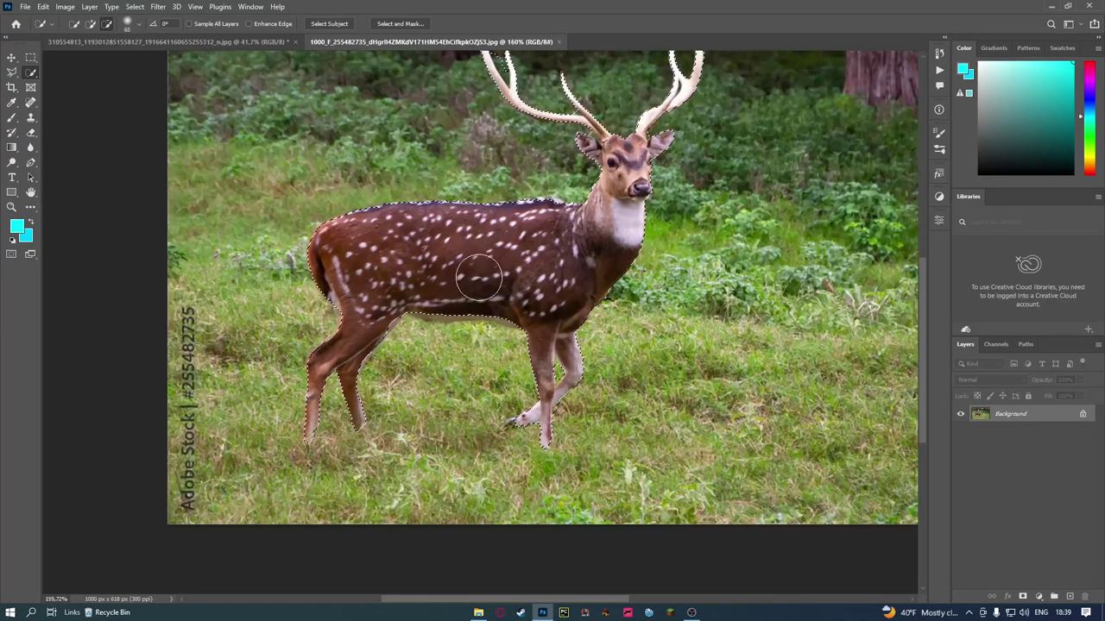
{"action": "scroll", "coordinate": [479, 278], "scroll_direction": "up", "scroll_amount": 2}
{"action": "scroll", "coordinate": [535, 173], "scroll_direction": "up", "scroll_amount": 1}
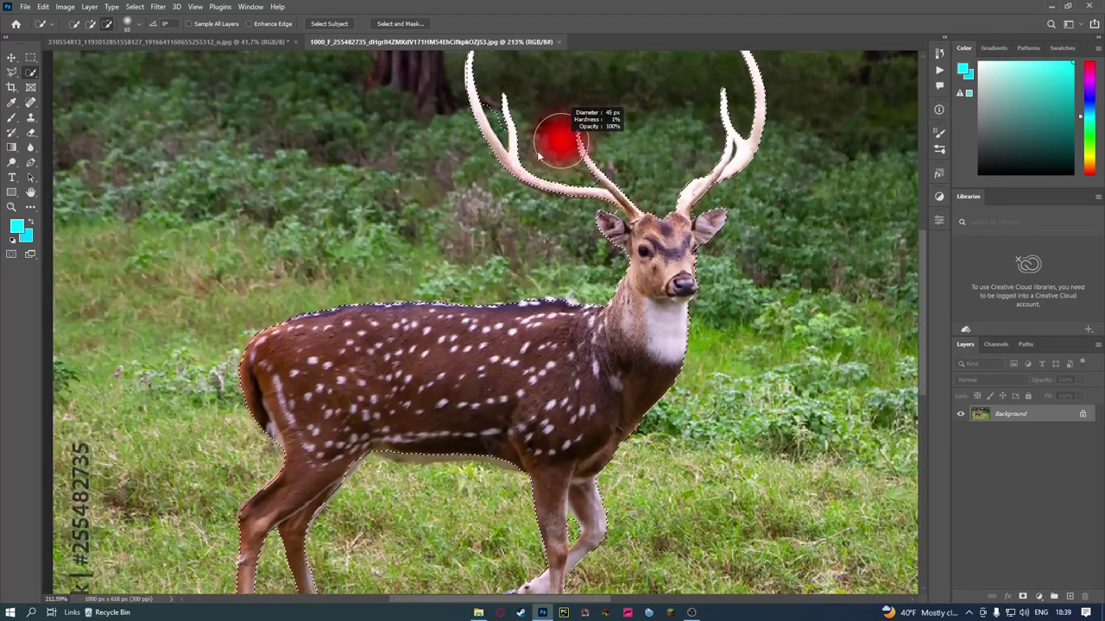
With a 19 px brush, extend the selection along the left antler and the right antler's inner fork
{"action": "mouse_move", "coordinate": [539, 156]}
{"action": "left_mouse_down"}
{"action": "mouse_move", "coordinate": [527, 160]}
{"action": "mouse_move", "coordinate": [547, 136]}
{"action": "left_mouse_up"}
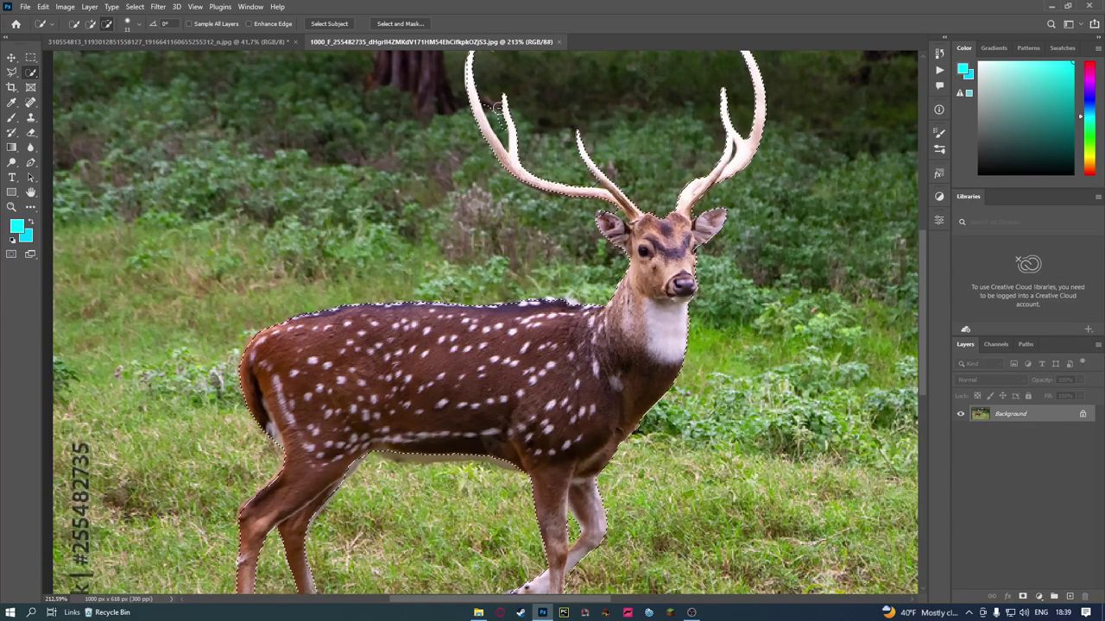
{"action": "left_click_drag", "start_coordinate": [495, 110], "coordinate": [595, 181]}
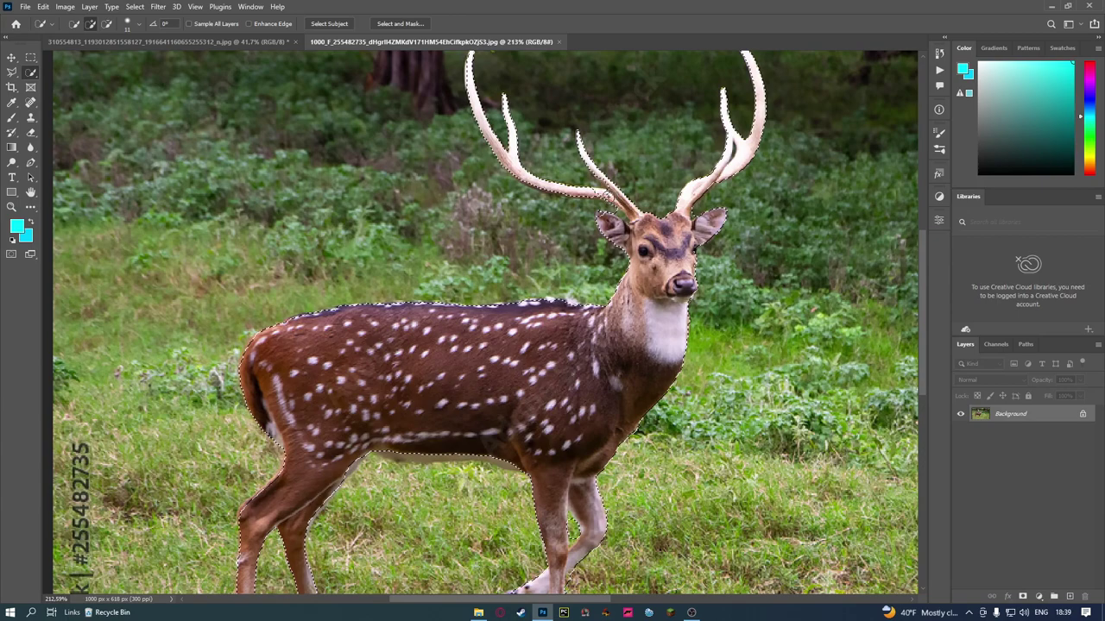
{"action": "left_click", "coordinate": [599, 194]}
{"action": "left_click", "coordinate": [594, 205], "text": "alt"}
{"action": "scroll", "coordinate": [602, 177], "scroll_direction": "up", "scroll_amount": 1}
{"action": "scroll", "coordinate": [740, 177], "scroll_direction": "up", "scroll_amount": 3}
{"action": "scroll", "coordinate": [741, 176], "scroll_direction": "up", "scroll_amount": 2}
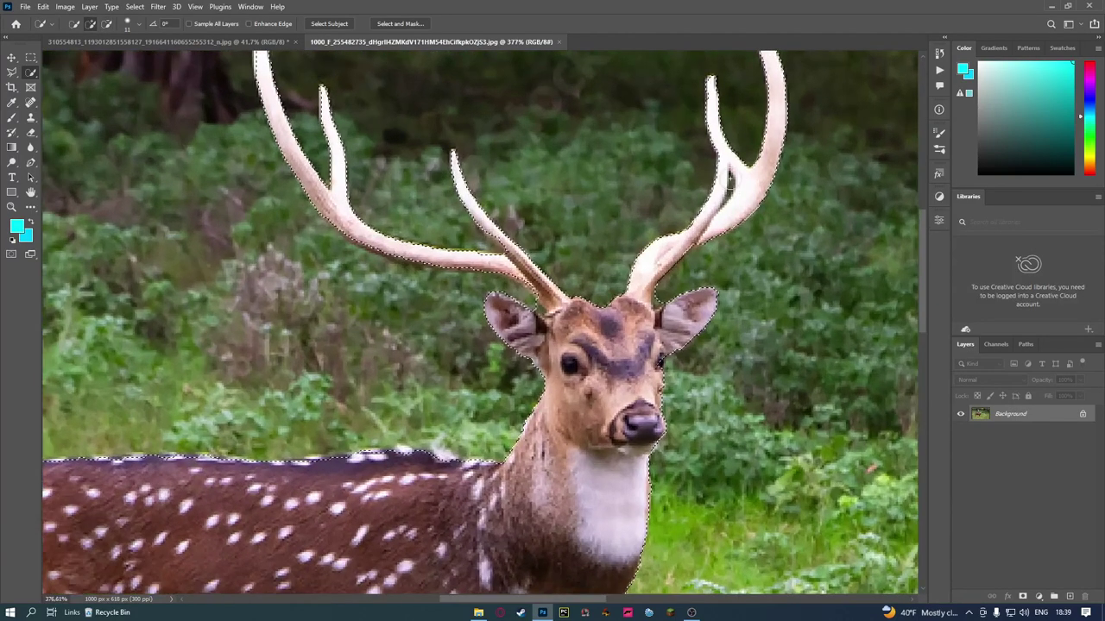
{"action": "right_click", "coordinate": [732, 187], "text": "alt"}
{"action": "left_click_drag", "start_coordinate": [732, 187], "coordinate": [732, 169]}
Zoom to the deer's belly and legs and set the selection brush to about 13 px
{"action": "scroll", "coordinate": [729, 178], "scroll_direction": "down", "scroll_amount": 2}
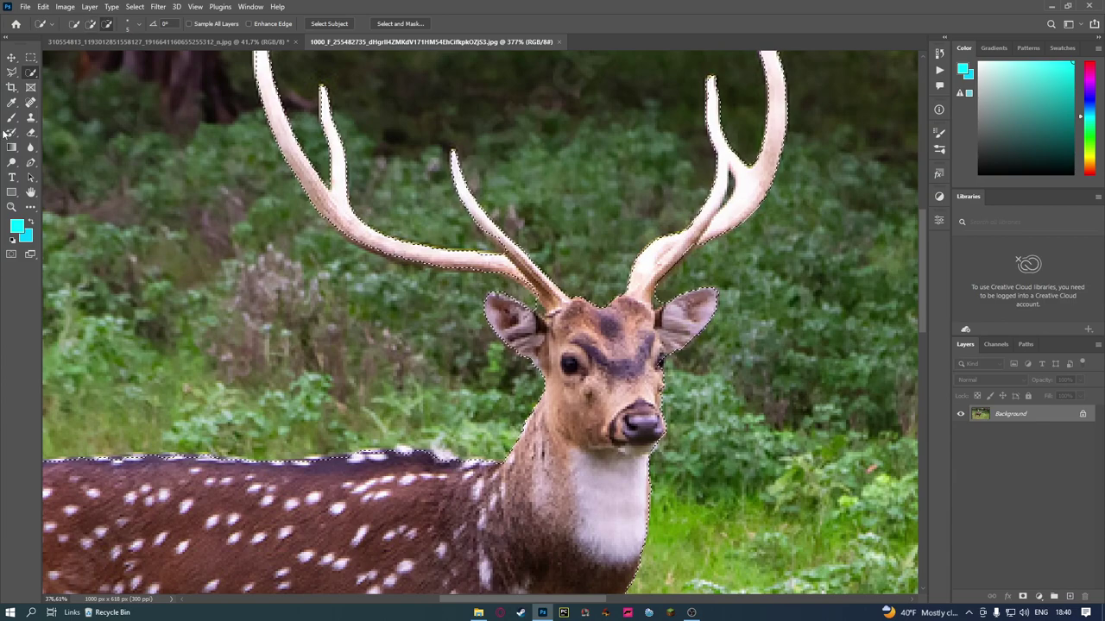
{"action": "scroll", "coordinate": [729, 179], "scroll_direction": "down", "scroll_amount": 1}
{"action": "scroll", "coordinate": [348, 59], "scroll_direction": "down", "scroll_amount": 2}
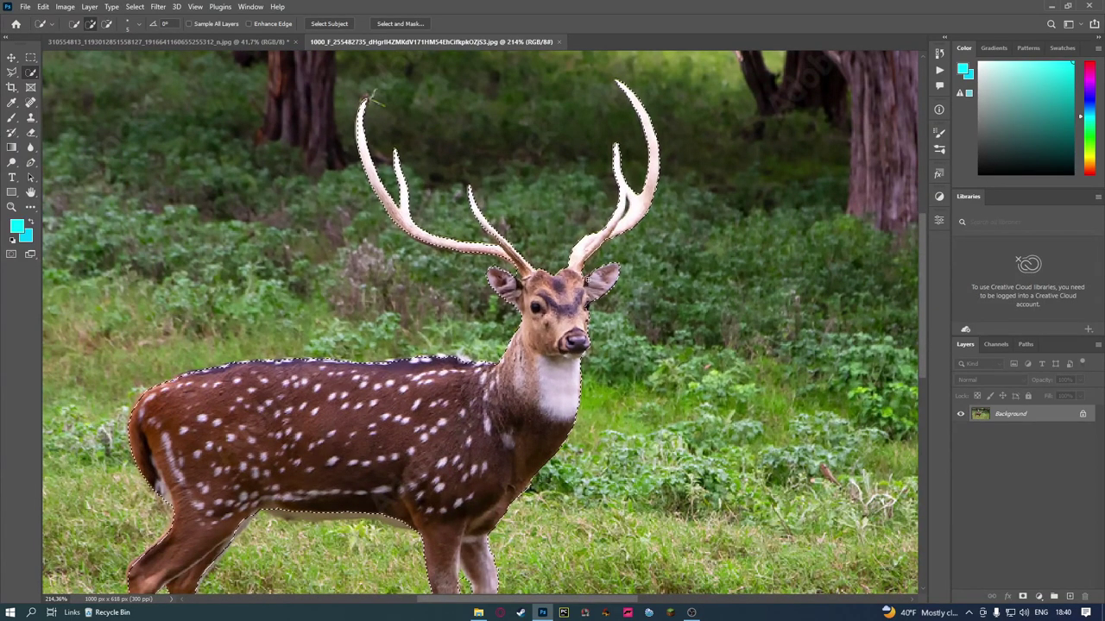
{"action": "scroll", "coordinate": [372, 95], "scroll_direction": "down", "scroll_amount": 1}
{"action": "scroll", "coordinate": [373, 81], "scroll_direction": "down", "scroll_amount": 2}
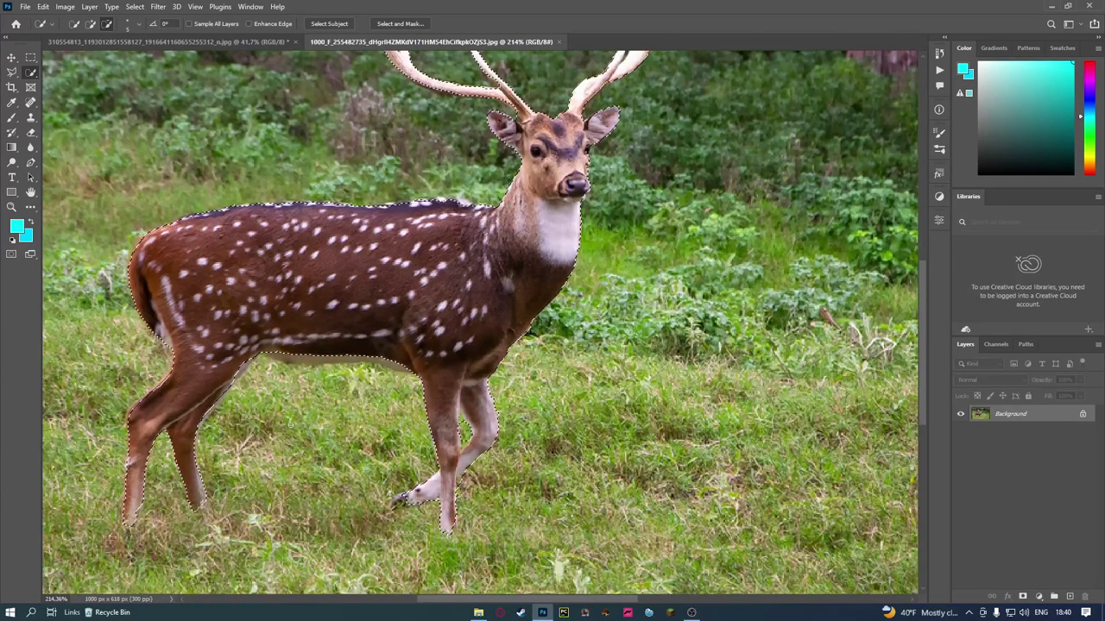
{"action": "scroll", "coordinate": [431, 358], "scroll_direction": "up", "scroll_amount": 2}
{"action": "scroll", "coordinate": [431, 357], "scroll_direction": "down", "scroll_amount": 1}
{"action": "left_click_drag", "start_coordinate": [432, 358], "coordinate": [457, 325]}
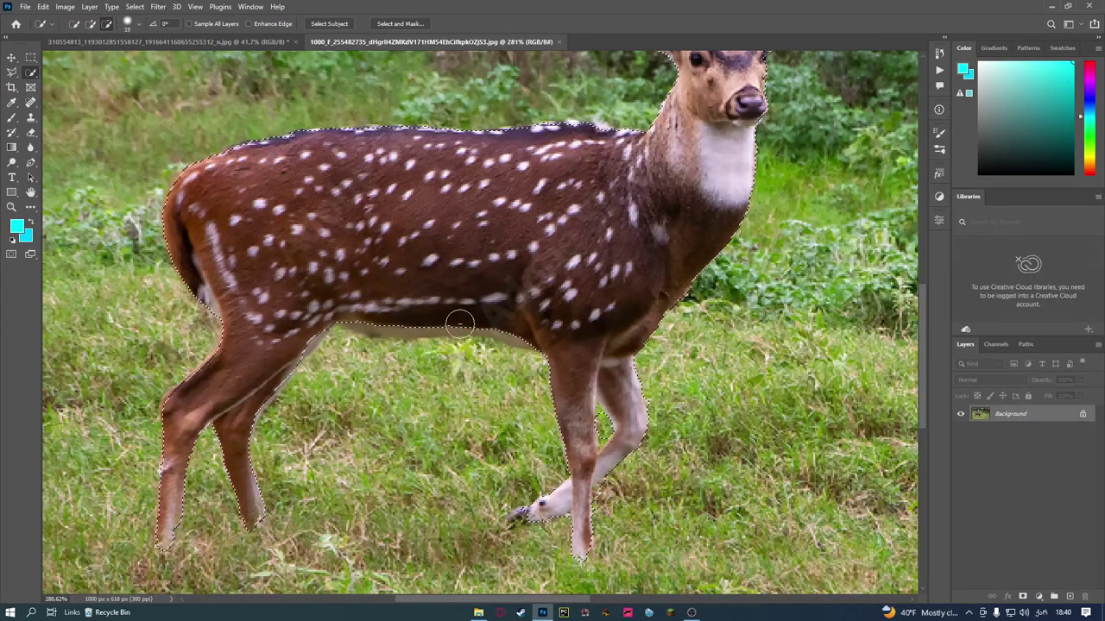
{"action": "left_click_drag", "start_coordinate": [464, 321], "coordinate": [405, 318]}
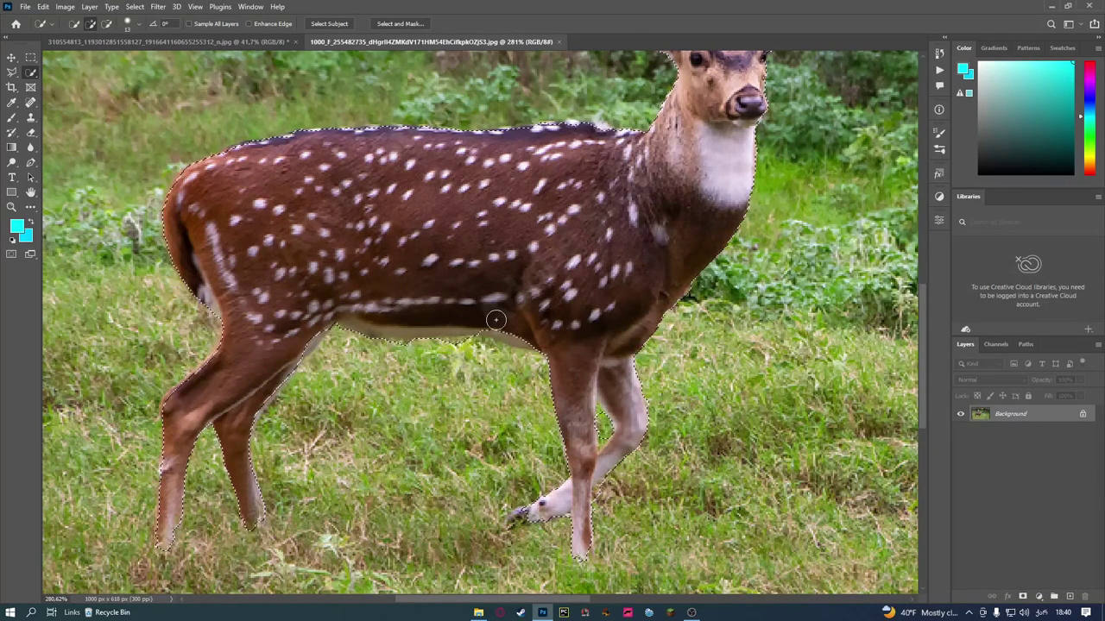
Subtract stray areas with Alt, then unlock the Background into Layer 0
{"action": "key", "text": "alt"}
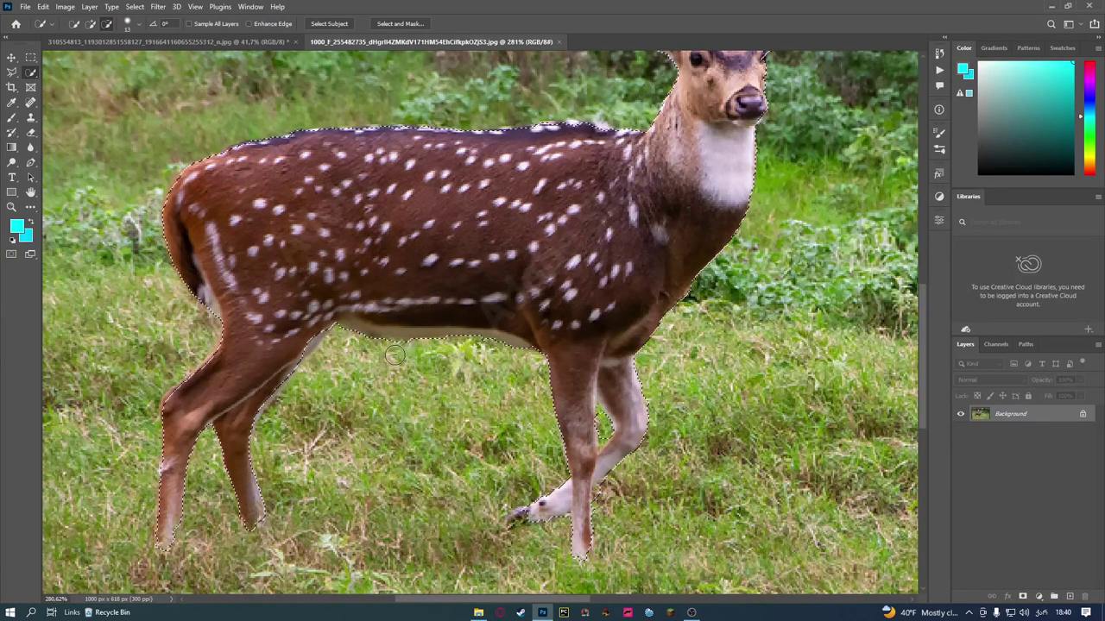
{"action": "scroll", "coordinate": [490, 393], "scroll_direction": "down", "scroll_amount": 1}
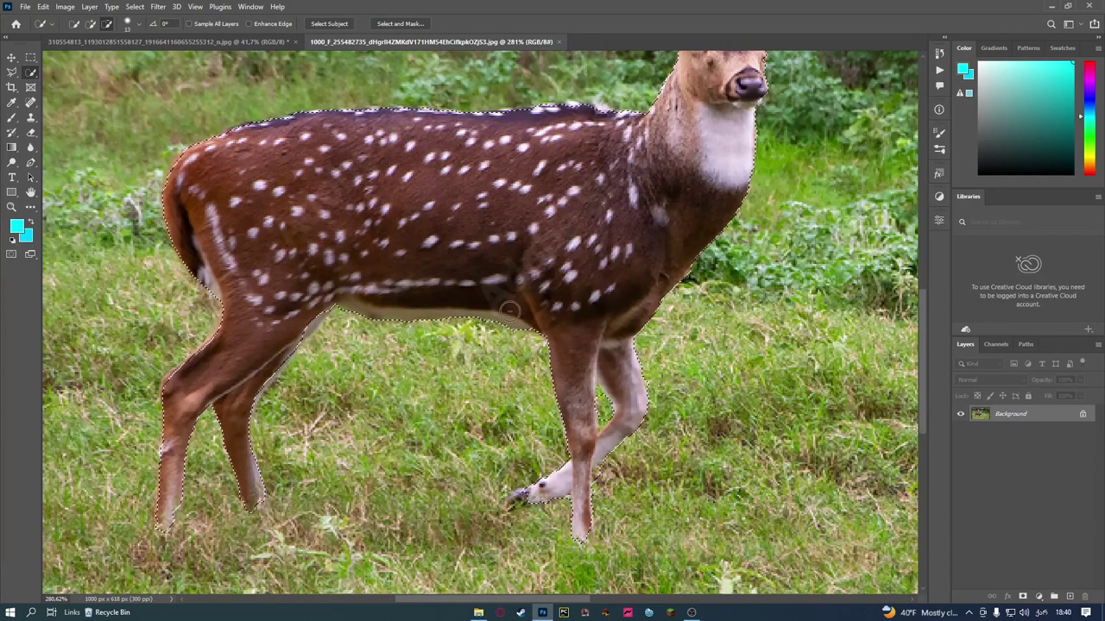
{"action": "scroll", "coordinate": [549, 255], "scroll_direction": "down", "scroll_amount": 1}
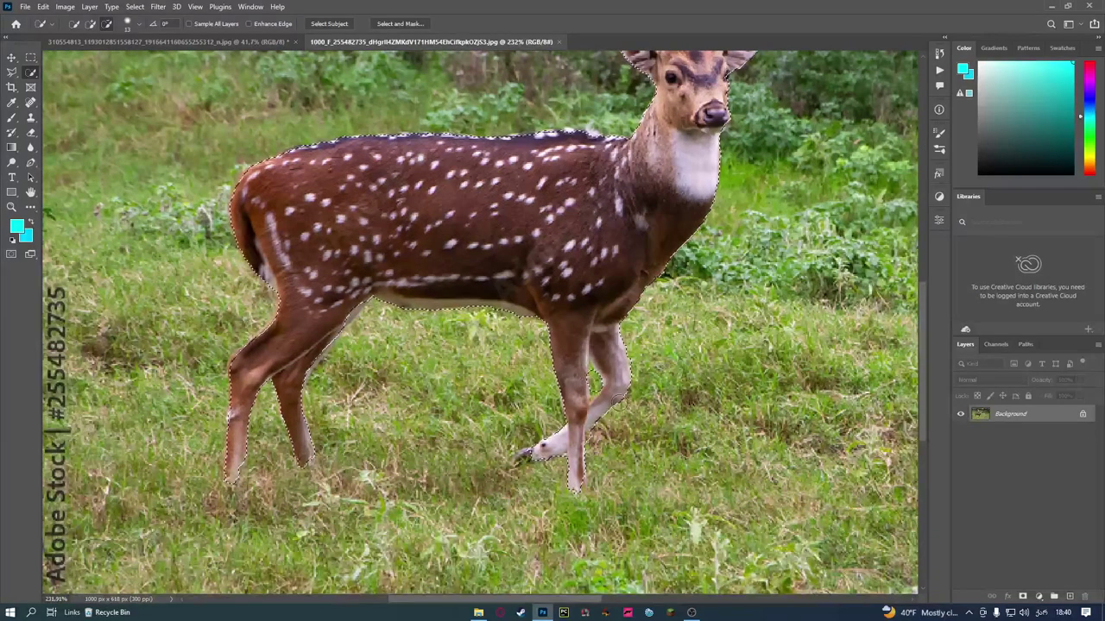
{"action": "scroll", "coordinate": [582, 376], "scroll_direction": "up", "scroll_amount": 4}
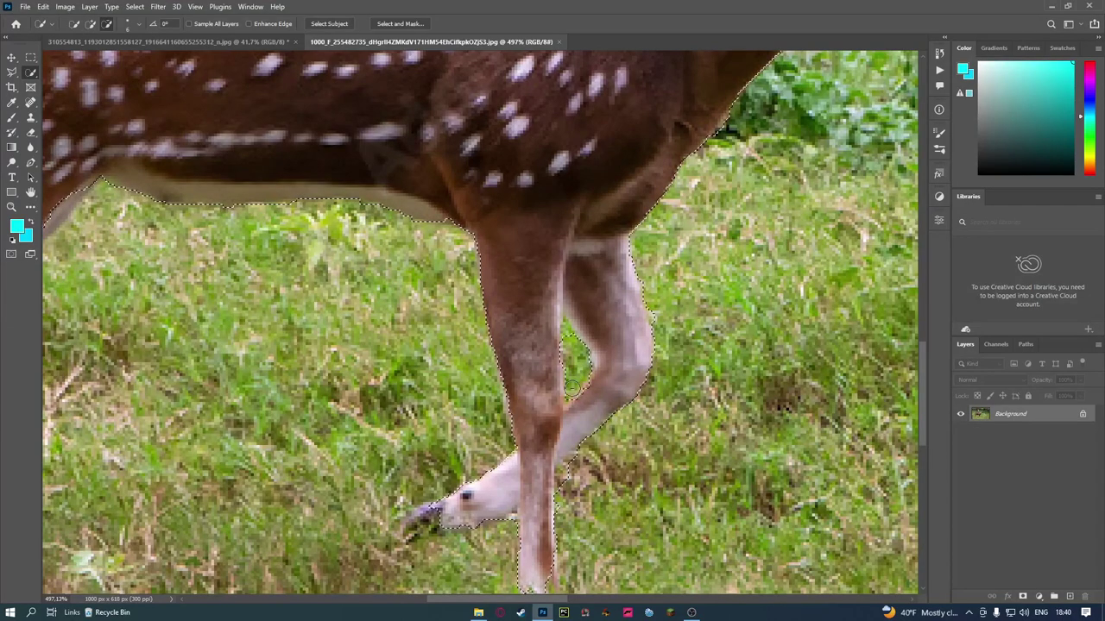
{"action": "scroll", "coordinate": [567, 335], "scroll_direction": "down", "scroll_amount": 2}
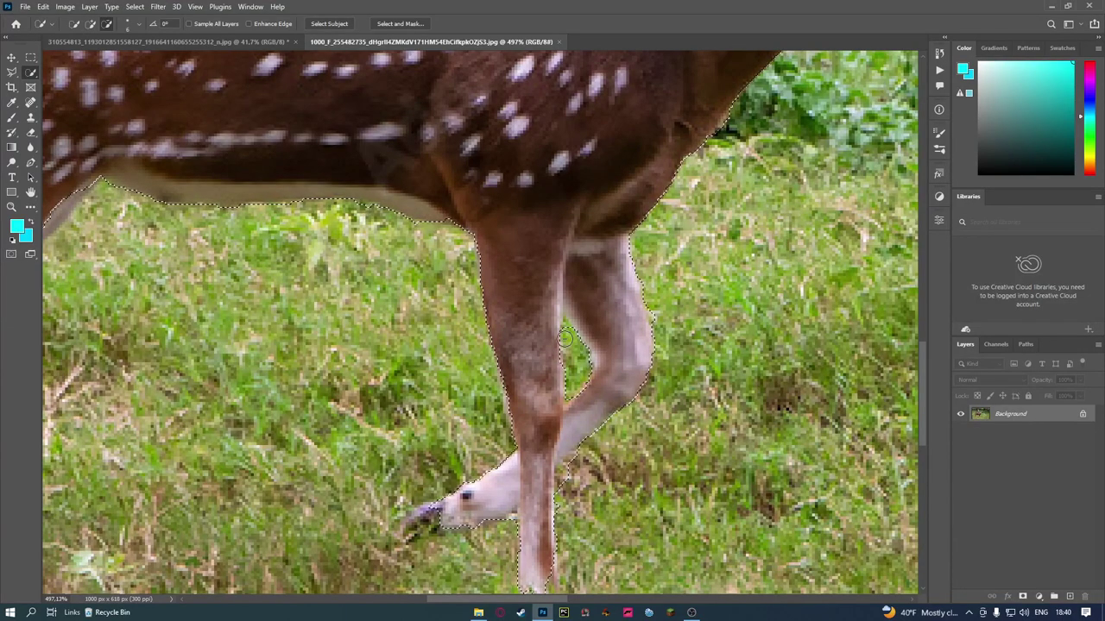
{"action": "scroll", "coordinate": [567, 335], "scroll_direction": "down", "scroll_amount": 1}
{"action": "scroll", "coordinate": [567, 335], "scroll_direction": "down", "scroll_amount": 2}
{"action": "scroll", "coordinate": [563, 338], "scroll_direction": "down", "scroll_amount": 1}
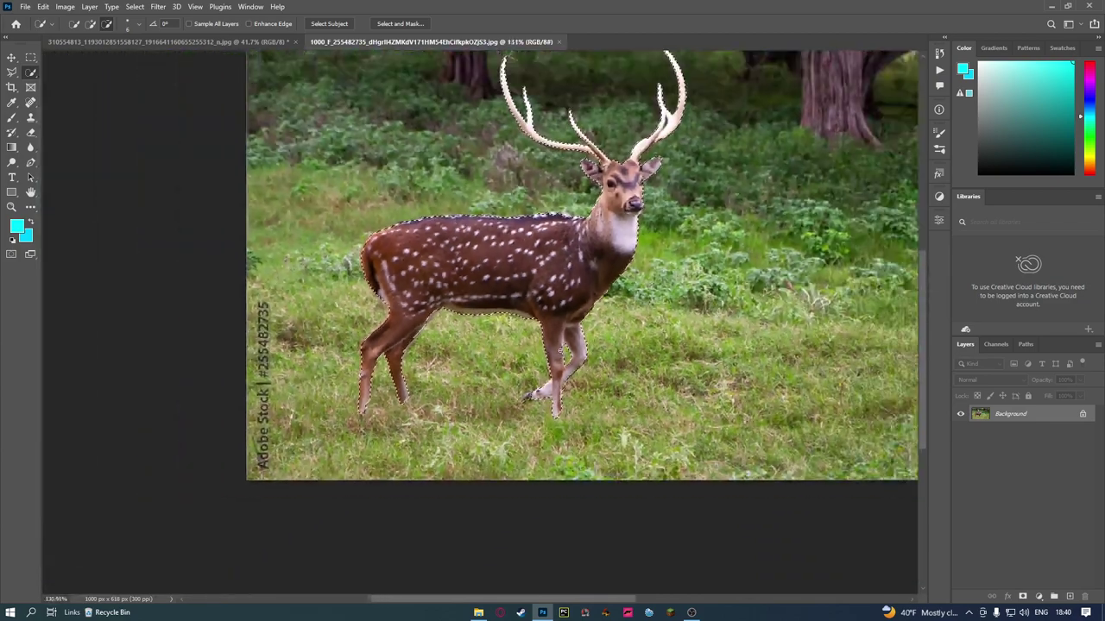
{"action": "scroll", "coordinate": [563, 338], "scroll_direction": "down", "scroll_amount": 1}
{"action": "scroll", "coordinate": [563, 339], "scroll_direction": "down", "scroll_amount": 1}
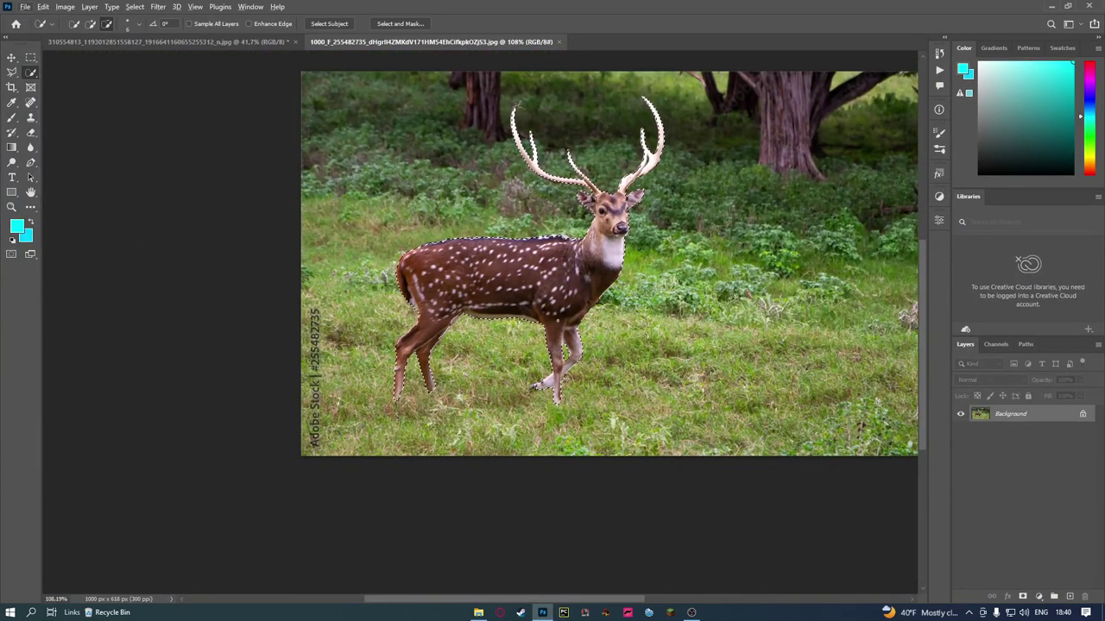
{"action": "left_click", "coordinate": [1082, 418]}
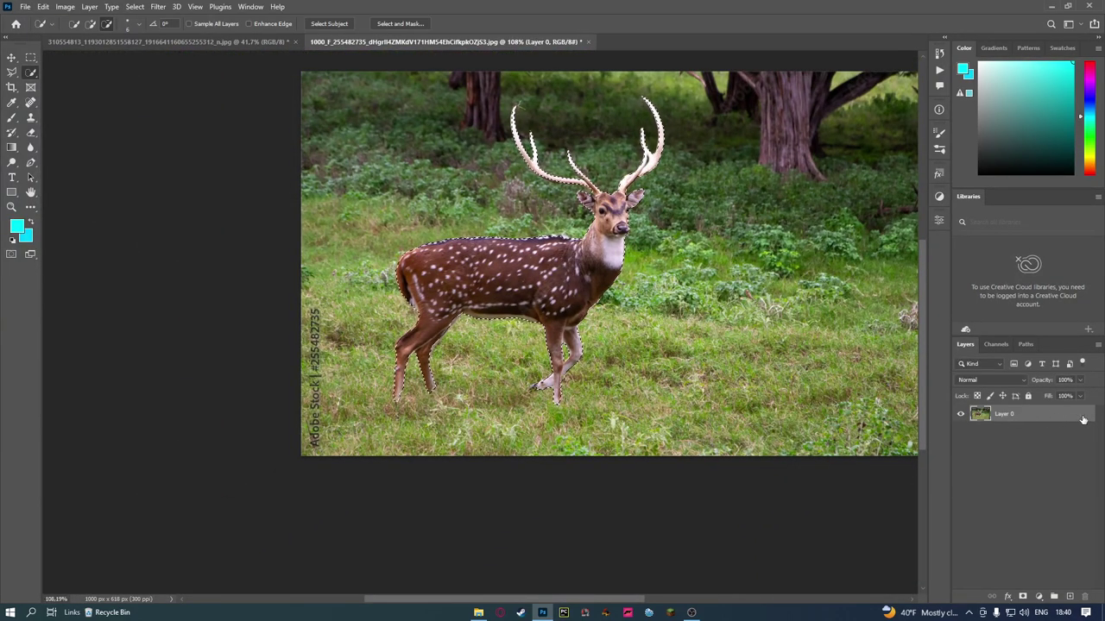
Mask Layer 0 to the deer selection and set up a soft 39 px black brush
{"action": "left_click", "coordinate": [1022, 597]}
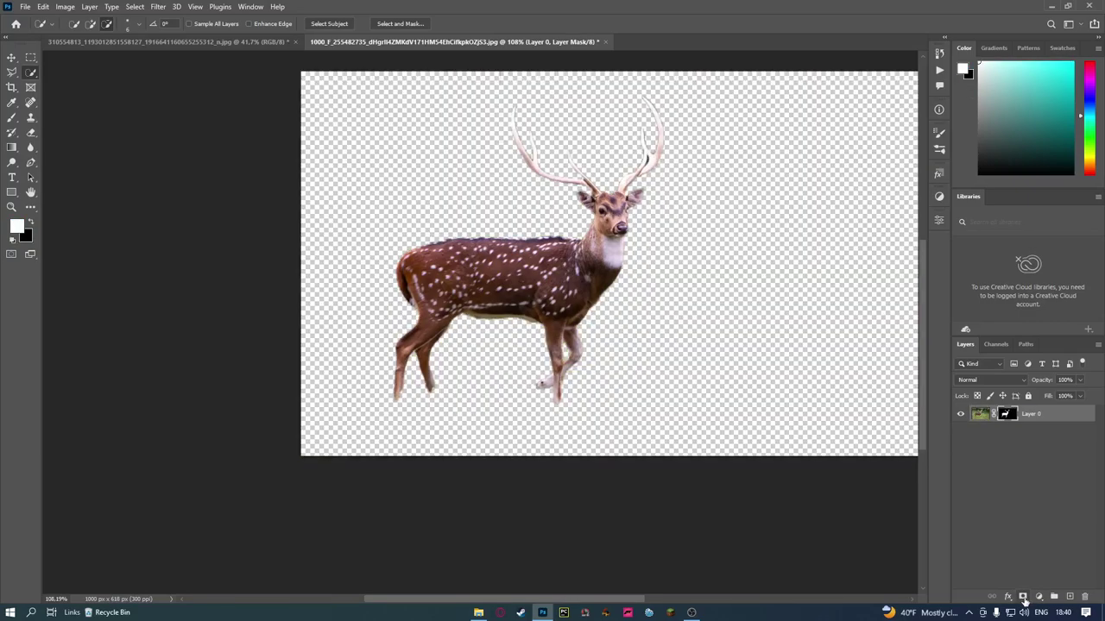
{"action": "scroll", "coordinate": [556, 259], "scroll_direction": "up", "scroll_amount": 2}
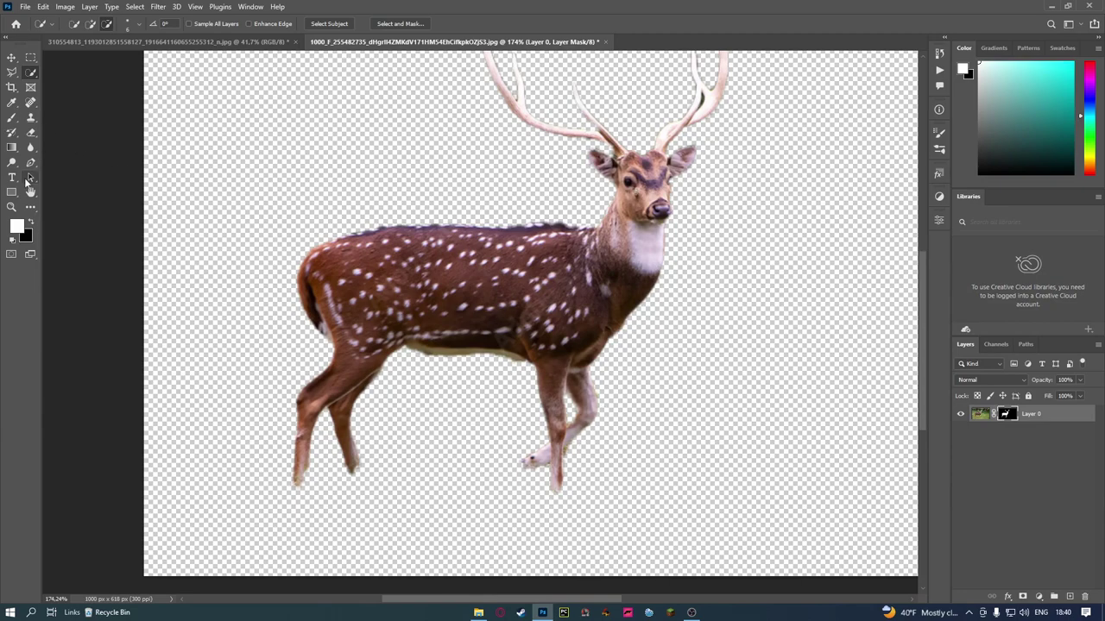
{"action": "left_click", "coordinate": [11, 118]}
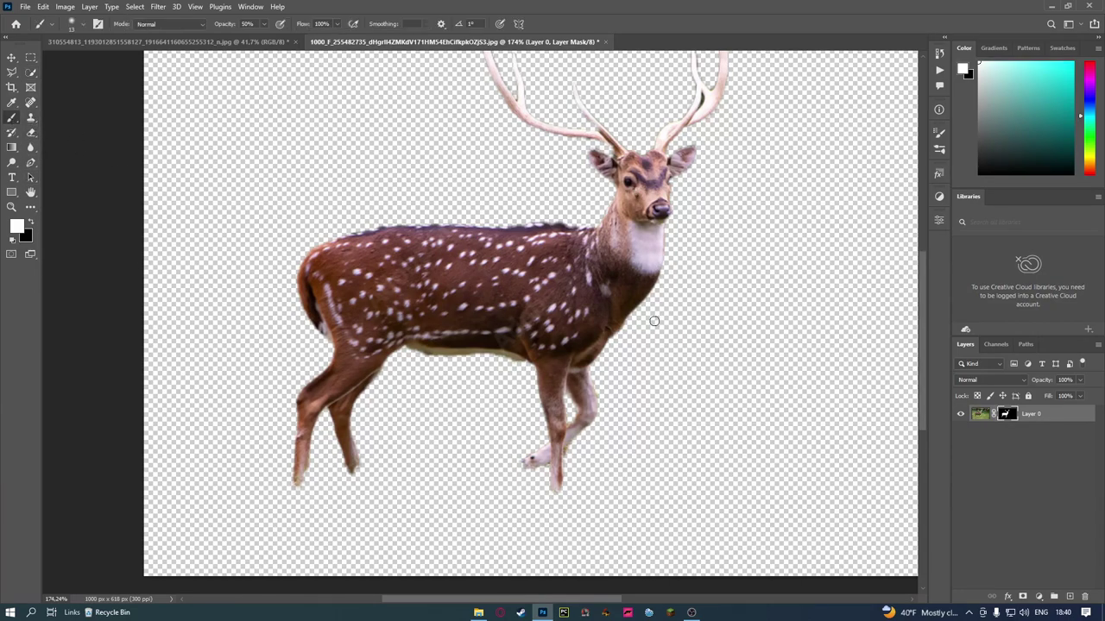
{"action": "scroll", "coordinate": [655, 321], "scroll_direction": "up", "scroll_amount": 1}
{"action": "key", "text": "x"}
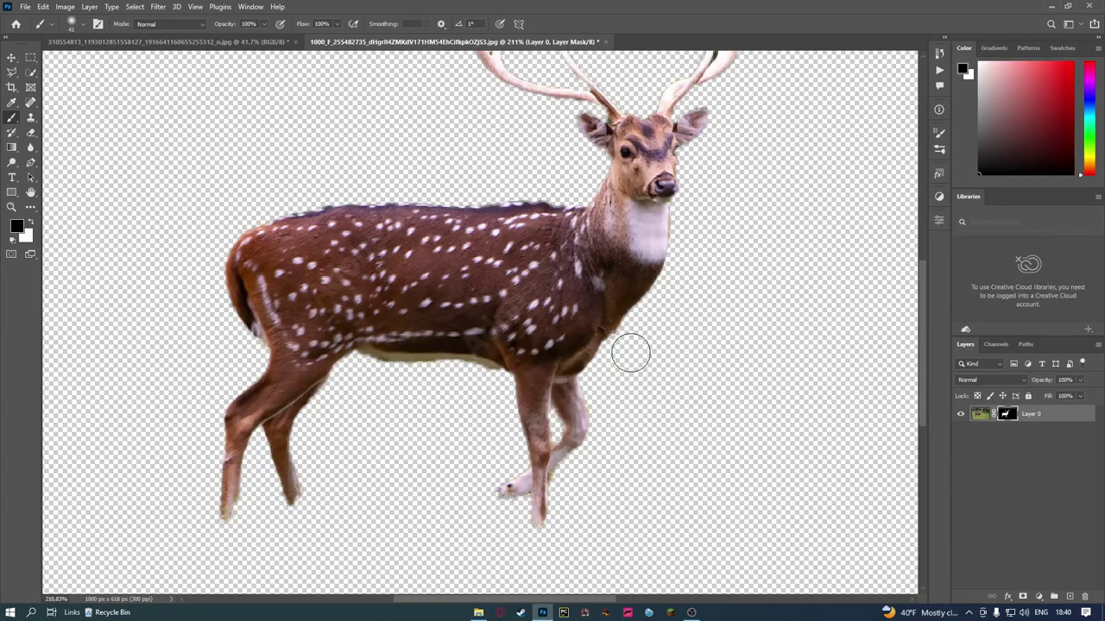
{"action": "right_click", "coordinate": [630, 352]}
{"action": "key", "text": "Escape"}
{"action": "right_click", "coordinate": [505, 194], "text": "alt"}
{"action": "scroll", "coordinate": [446, 422], "scroll_direction": "up", "scroll_amount": 1}
{"action": "scroll", "coordinate": [469, 362], "scroll_direction": "up", "scroll_amount": 2}
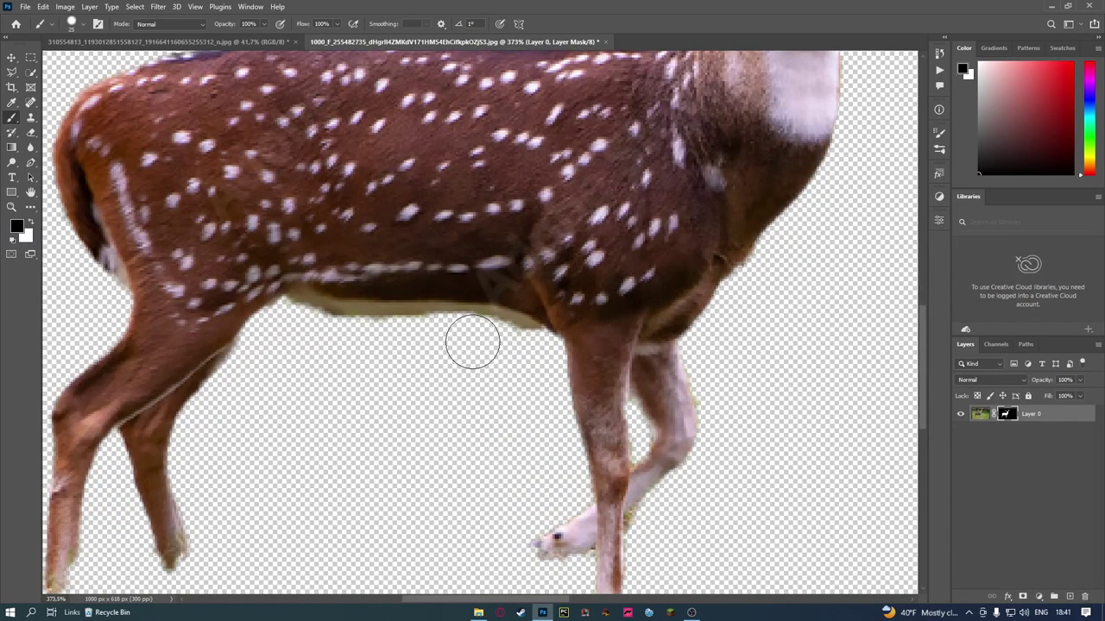
Paint out the beige fringe along the deer's belly on the mask
{"action": "mouse_move", "coordinate": [472, 341]}
{"action": "left_mouse_down"}
{"action": "mouse_move", "coordinate": [331, 340]}
{"action": "mouse_move", "coordinate": [296, 328]}
{"action": "mouse_move", "coordinate": [327, 342]}
{"action": "left_mouse_up"}
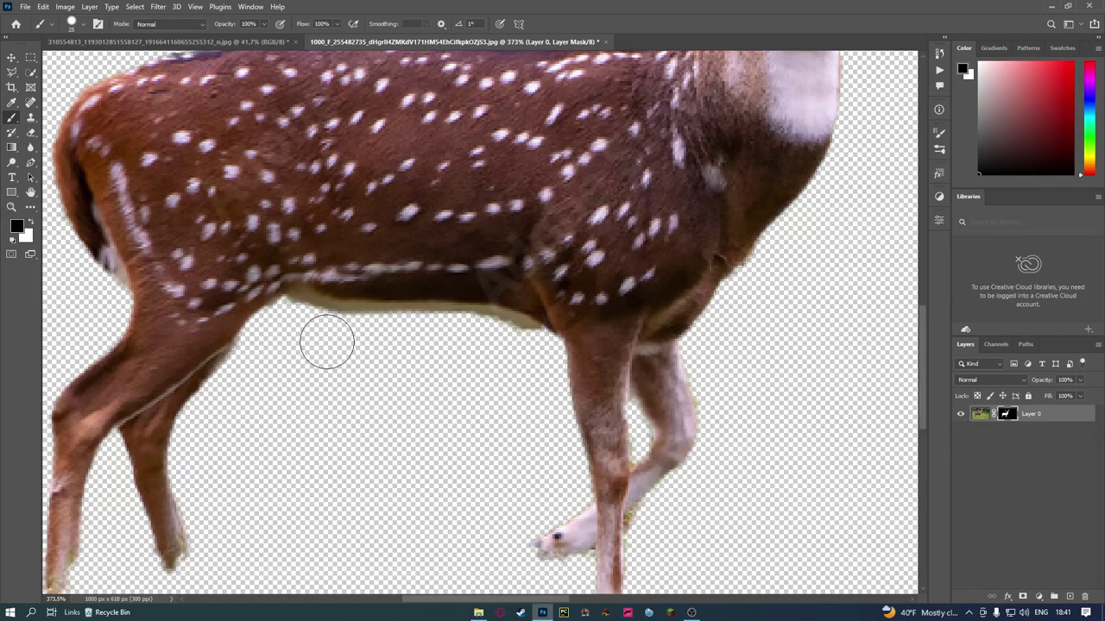
{"action": "scroll", "coordinate": [500, 353], "scroll_direction": "up", "scroll_amount": 3}
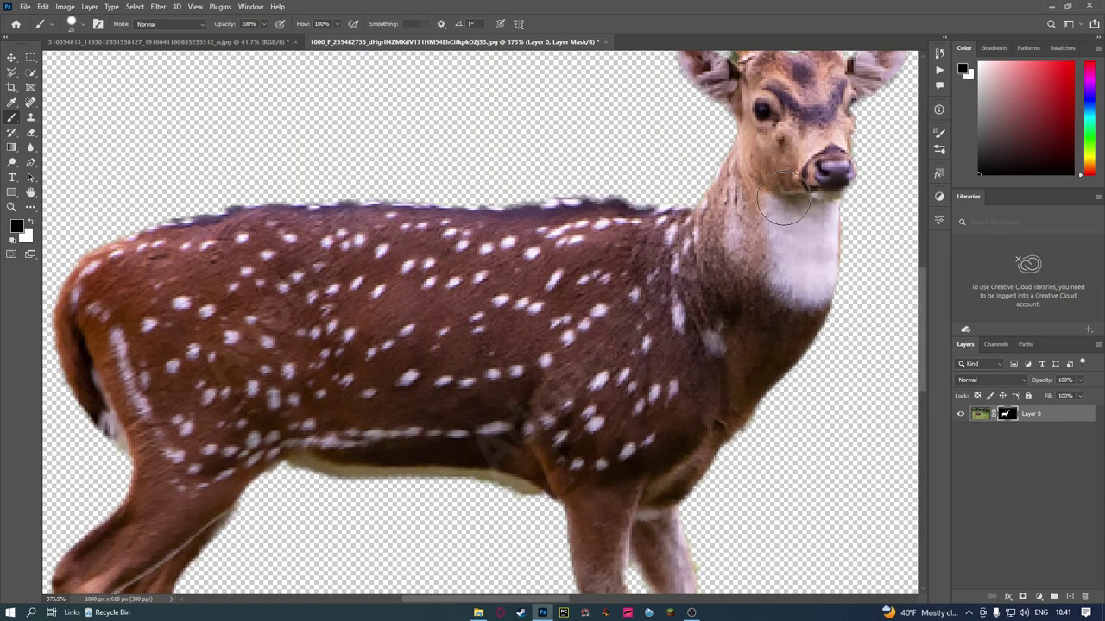
{"action": "scroll", "coordinate": [783, 200], "scroll_direction": "up", "scroll_amount": 2}
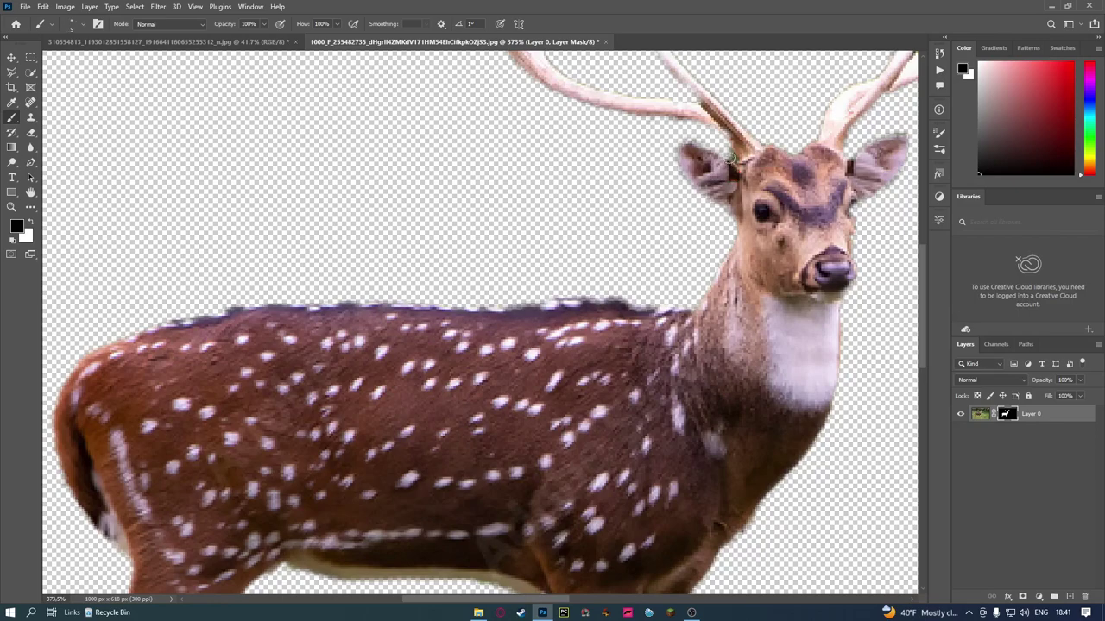
{"action": "scroll", "coordinate": [824, 164], "scroll_direction": "up", "scroll_amount": 2}
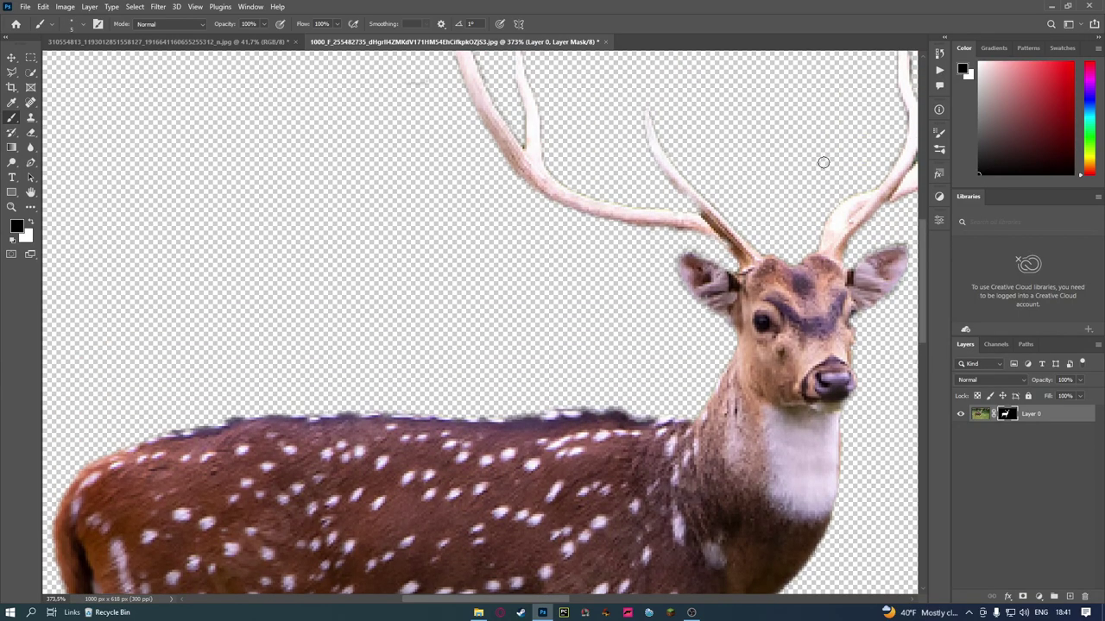
{"action": "scroll", "coordinate": [777, 293], "scroll_direction": "up", "scroll_amount": 1}
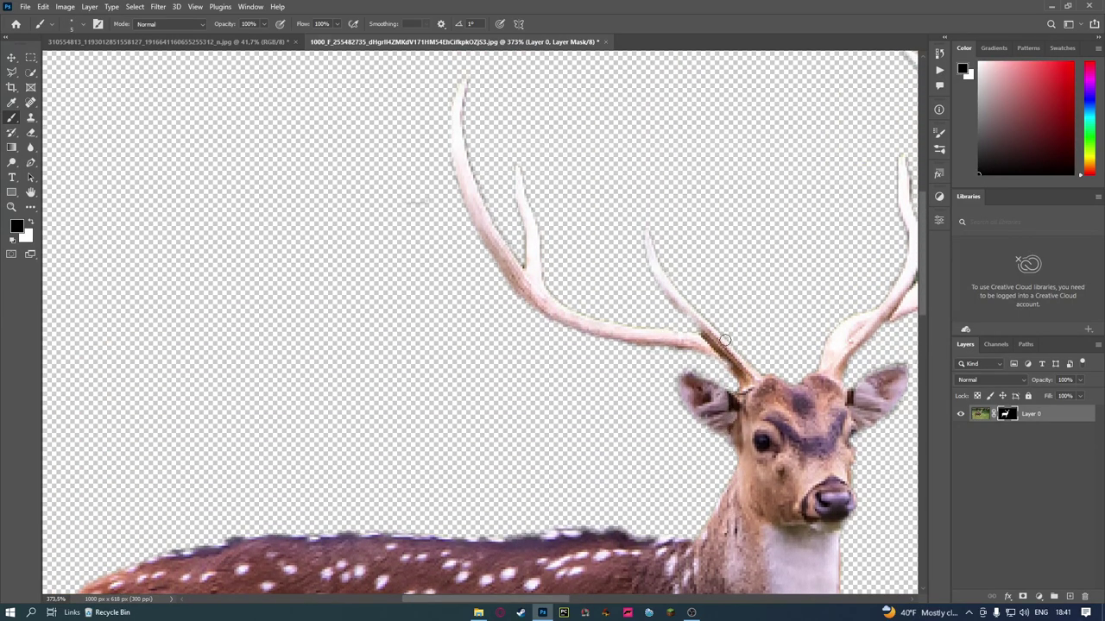
{"action": "scroll", "coordinate": [732, 362], "scroll_direction": "up", "scroll_amount": 3}
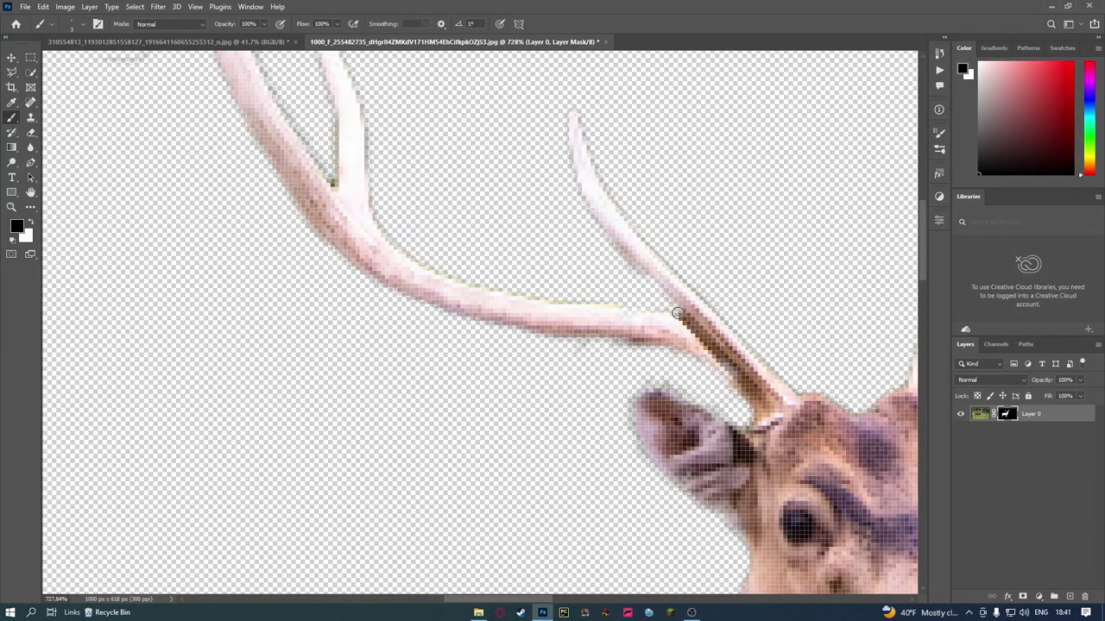
Mask out the dark patch at the antler base and the green fringe inside the antler fork
{"action": "left_click_drag", "start_coordinate": [678, 313], "coordinate": [760, 395]}
{"action": "scroll", "coordinate": [760, 395], "scroll_direction": "down", "scroll_amount": 5}
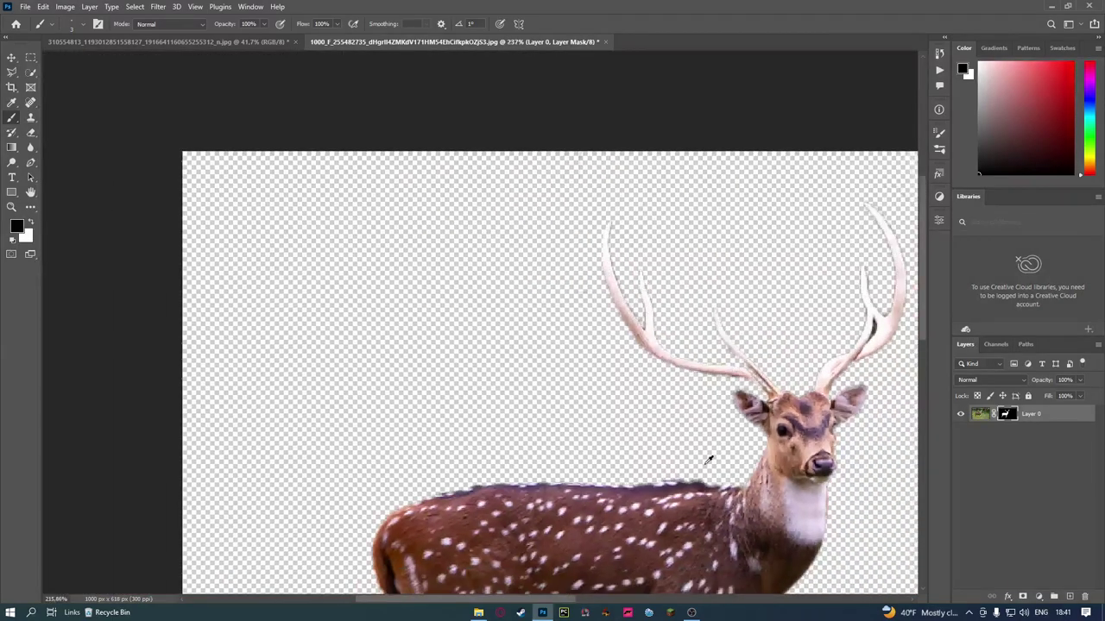
{"action": "scroll", "coordinate": [707, 460], "scroll_direction": "down", "scroll_amount": 2}
{"action": "scroll", "coordinate": [699, 432], "scroll_direction": "up", "scroll_amount": 2}
{"action": "scroll", "coordinate": [693, 405], "scroll_direction": "up", "scroll_amount": 2}
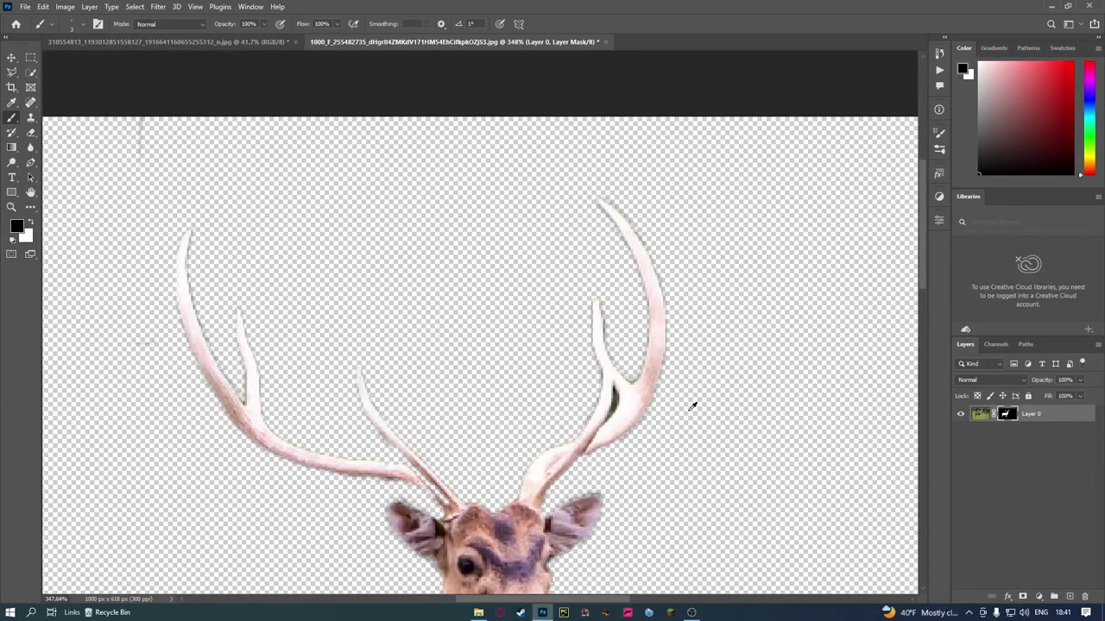
{"action": "scroll", "coordinate": [656, 419], "scroll_direction": "up", "scroll_amount": 2}
{"action": "scroll", "coordinate": [599, 375], "scroll_direction": "up", "scroll_amount": 2}
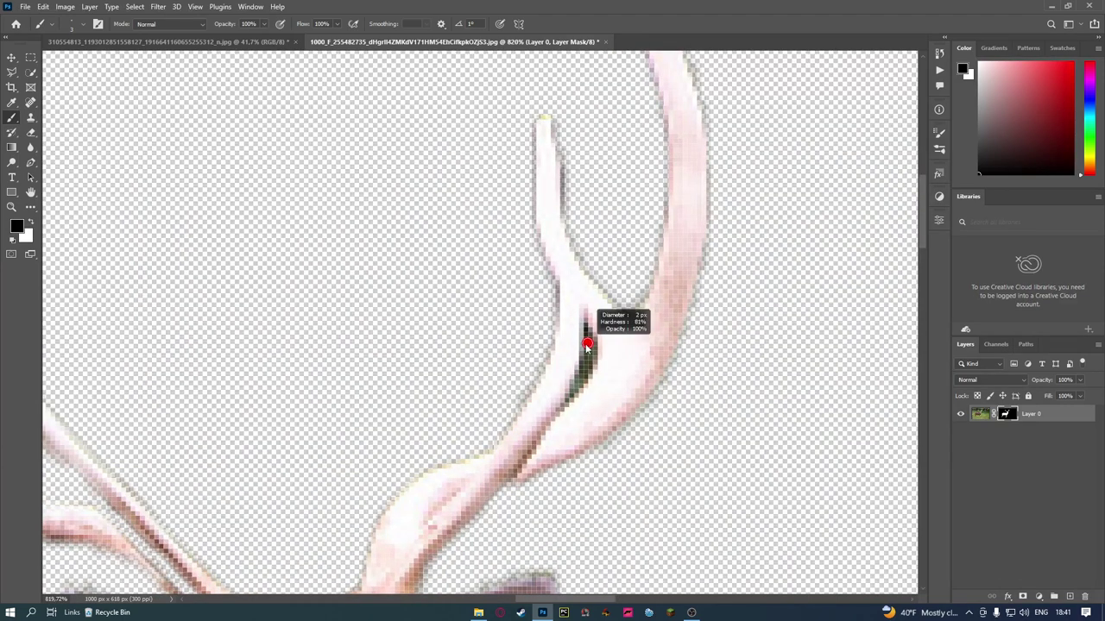
{"action": "left_click_drag", "start_coordinate": [587, 321], "coordinate": [571, 390]}
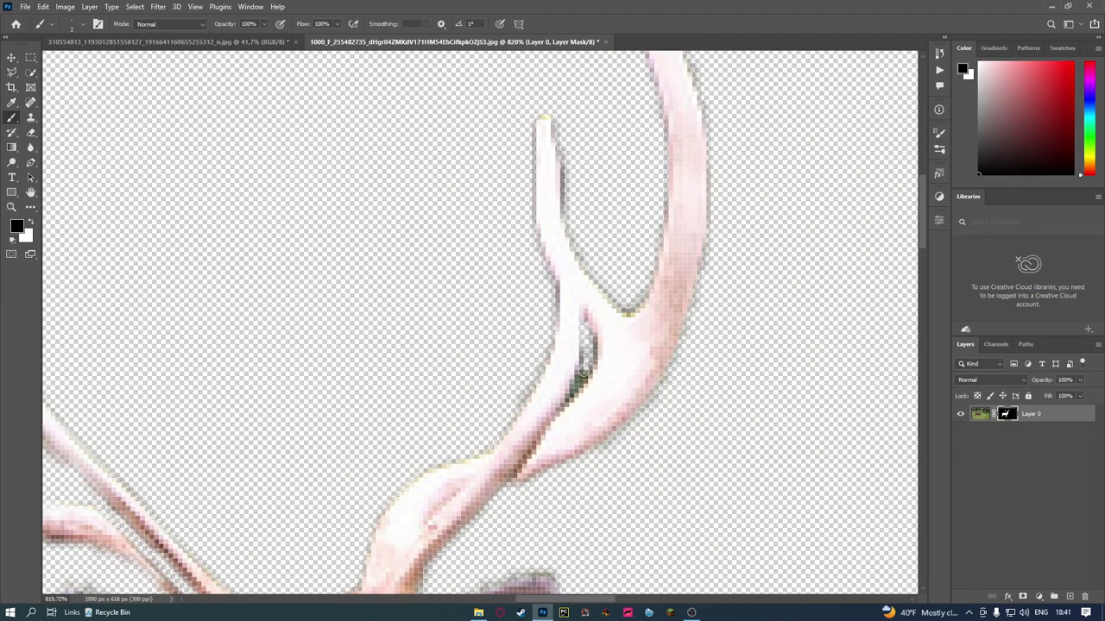
Zoom out to check the whole deer cutout on transparency
{"action": "scroll", "coordinate": [571, 390], "scroll_direction": "down", "scroll_amount": 2}
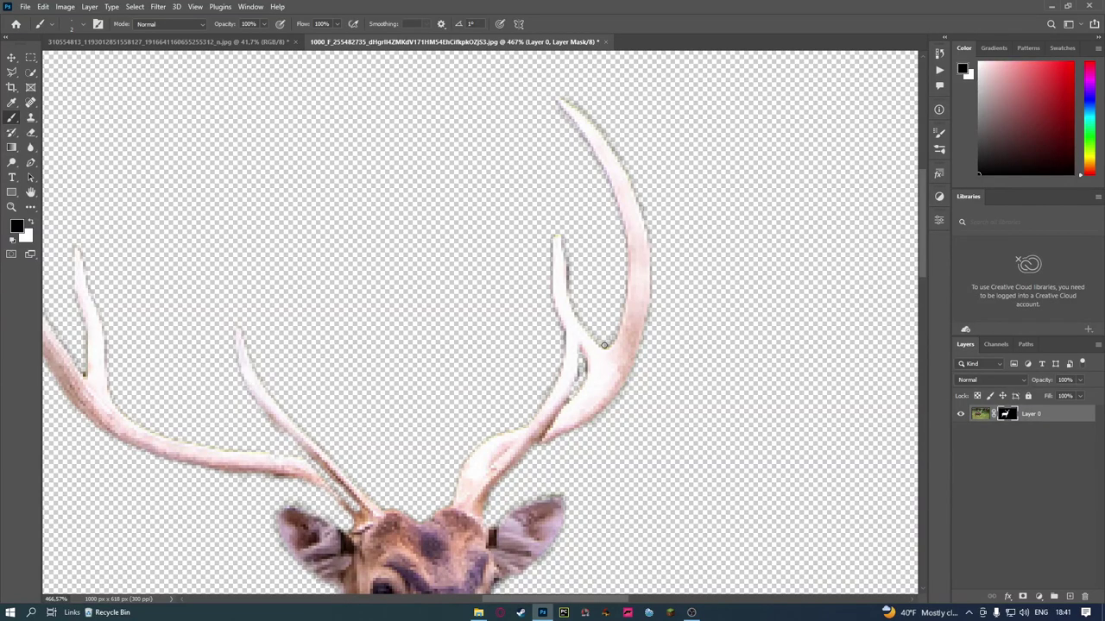
{"action": "scroll", "coordinate": [606, 345], "scroll_direction": "down", "scroll_amount": 2}
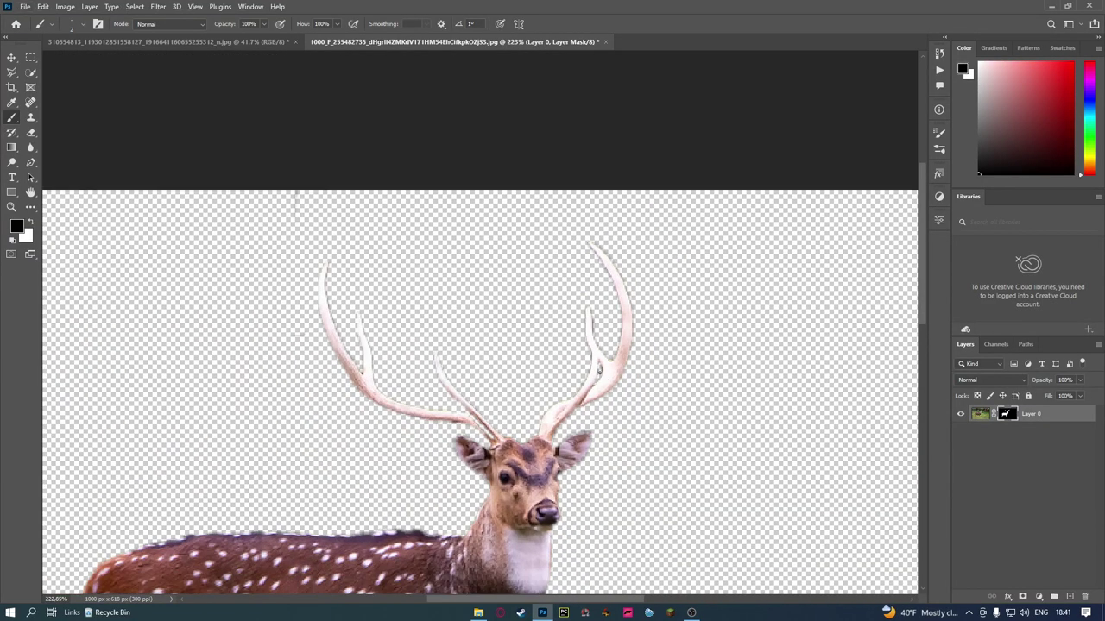
{"action": "scroll", "coordinate": [599, 375], "scroll_direction": "down", "scroll_amount": 2}
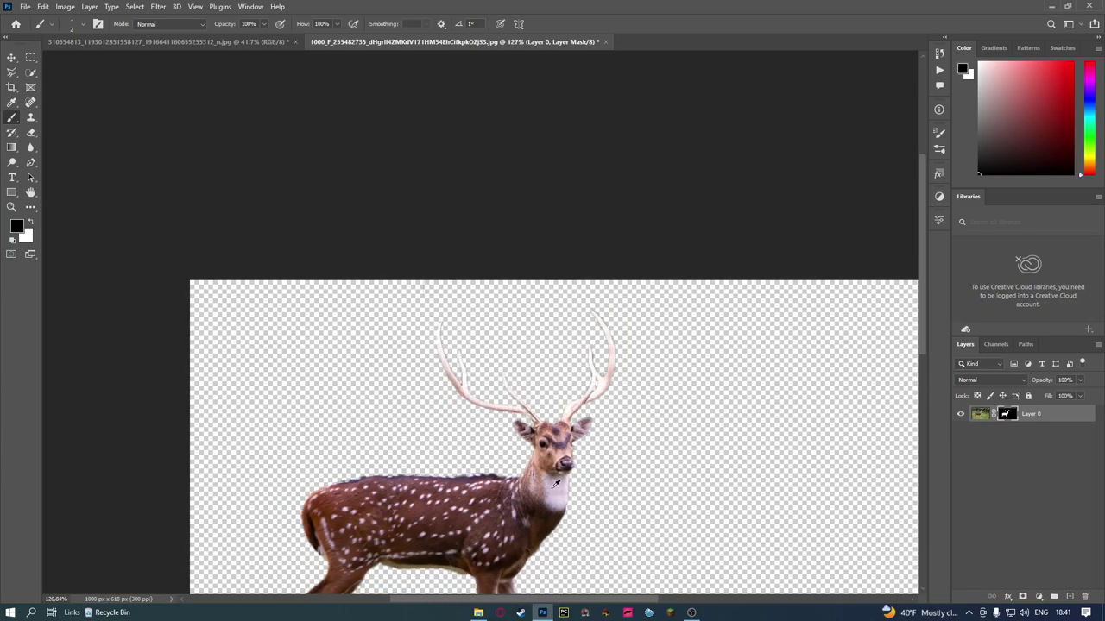
{"action": "scroll", "coordinate": [535, 405], "scroll_direction": "down", "scroll_amount": 1}
{"action": "scroll", "coordinate": [475, 432], "scroll_direction": "down", "scroll_amount": 1}
{"action": "scroll", "coordinate": [411, 461], "scroll_direction": "down", "scroll_amount": 1}
{"action": "scroll", "coordinate": [354, 442], "scroll_direction": "up", "scroll_amount": 1}
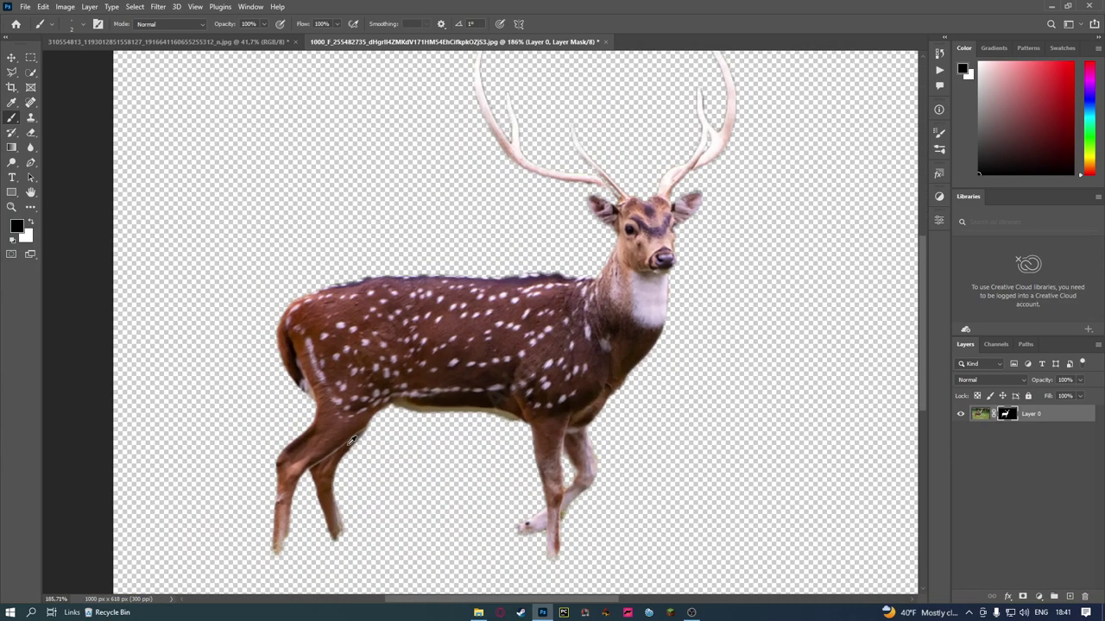
{"action": "scroll", "coordinate": [455, 367], "scroll_direction": "down", "scroll_amount": 1}
{"action": "scroll", "coordinate": [457, 366], "scroll_direction": "up", "scroll_amount": 1}
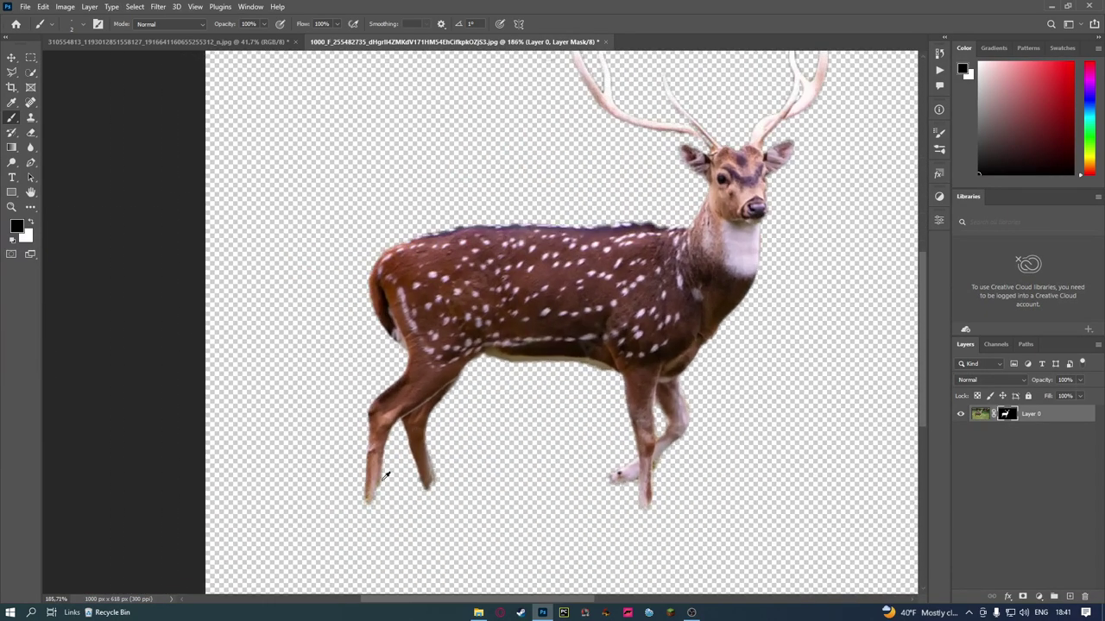
{"action": "scroll", "coordinate": [647, 397], "scroll_direction": "down", "scroll_amount": 2}
{"action": "scroll", "coordinate": [718, 393], "scroll_direction": "down", "scroll_amount": 1}
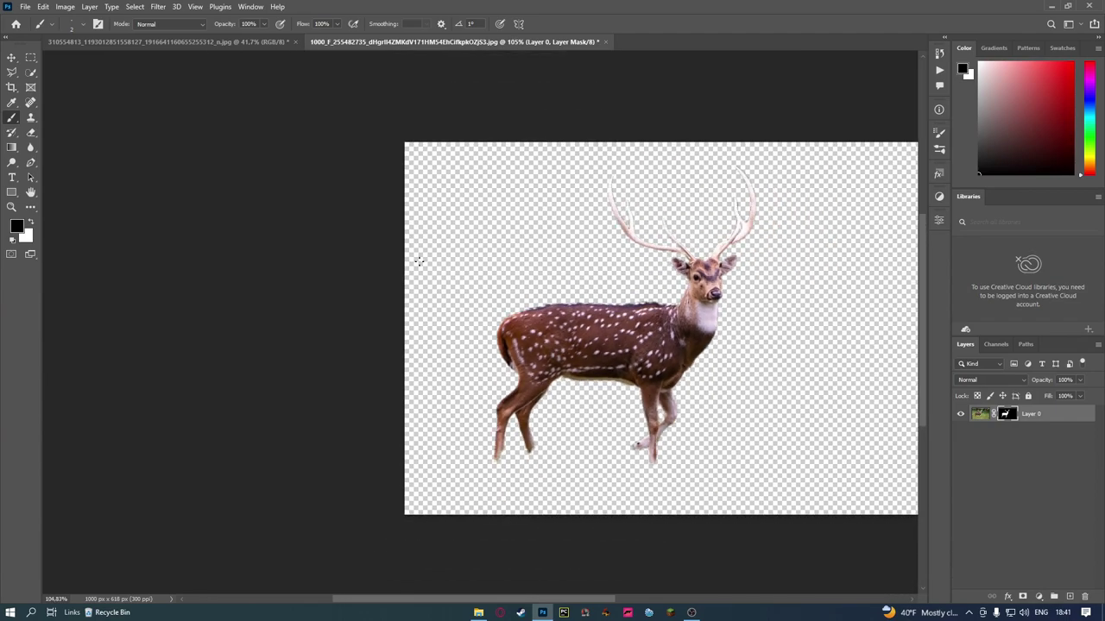
Move the cut-out deer into the forest composite document
{"action": "left_click", "coordinate": [12, 57]}
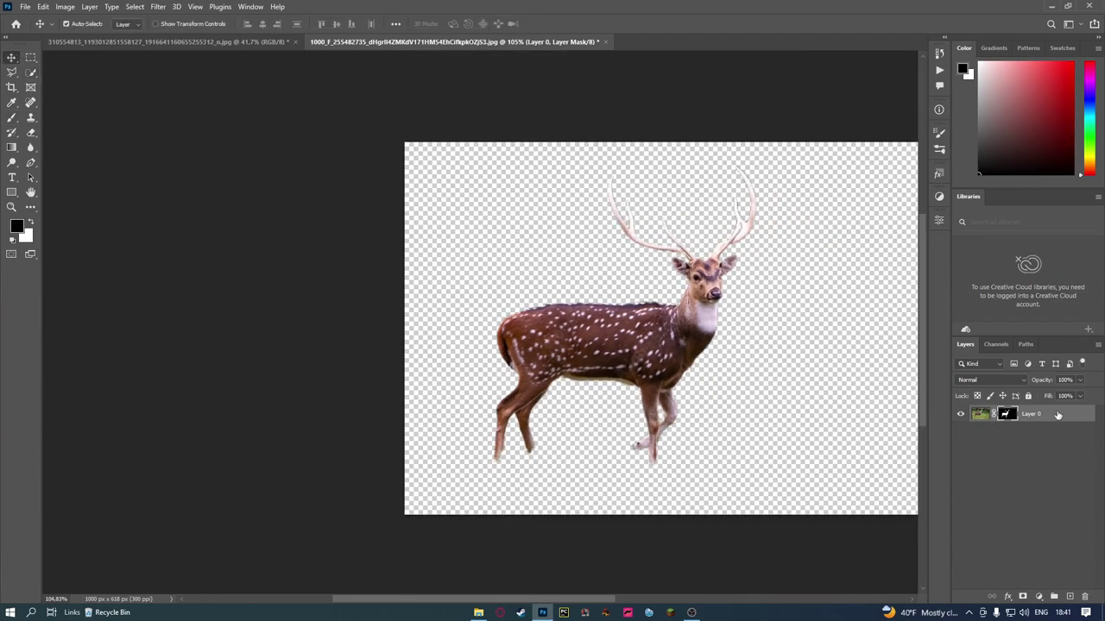
{"action": "left_click_drag", "start_coordinate": [1057, 415], "coordinate": [736, 406]}
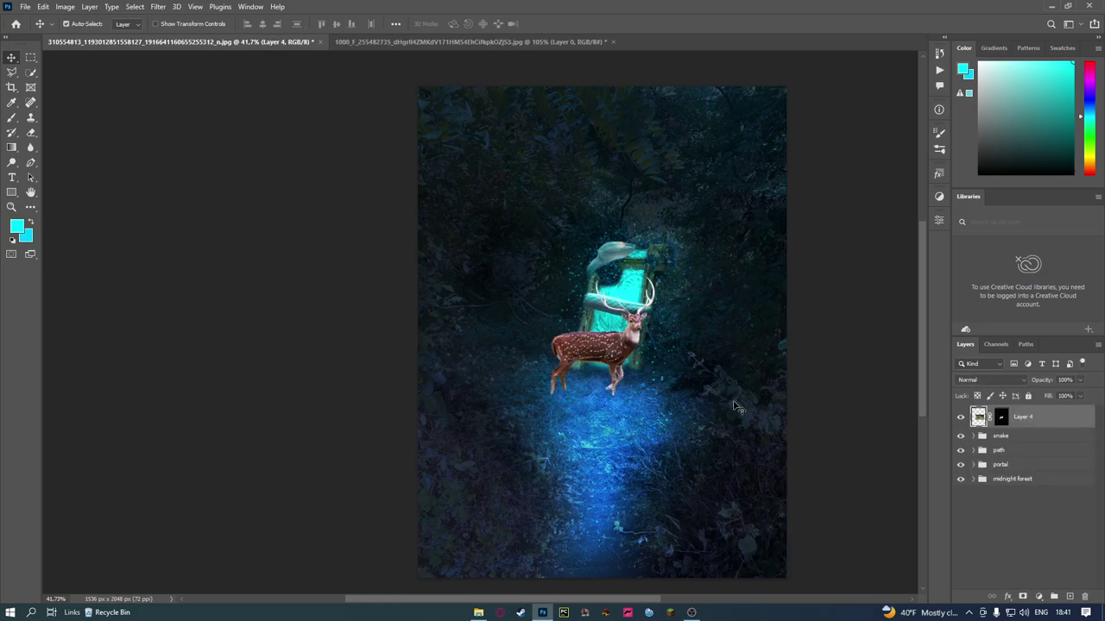
{"action": "right_click", "coordinate": [606, 354]}
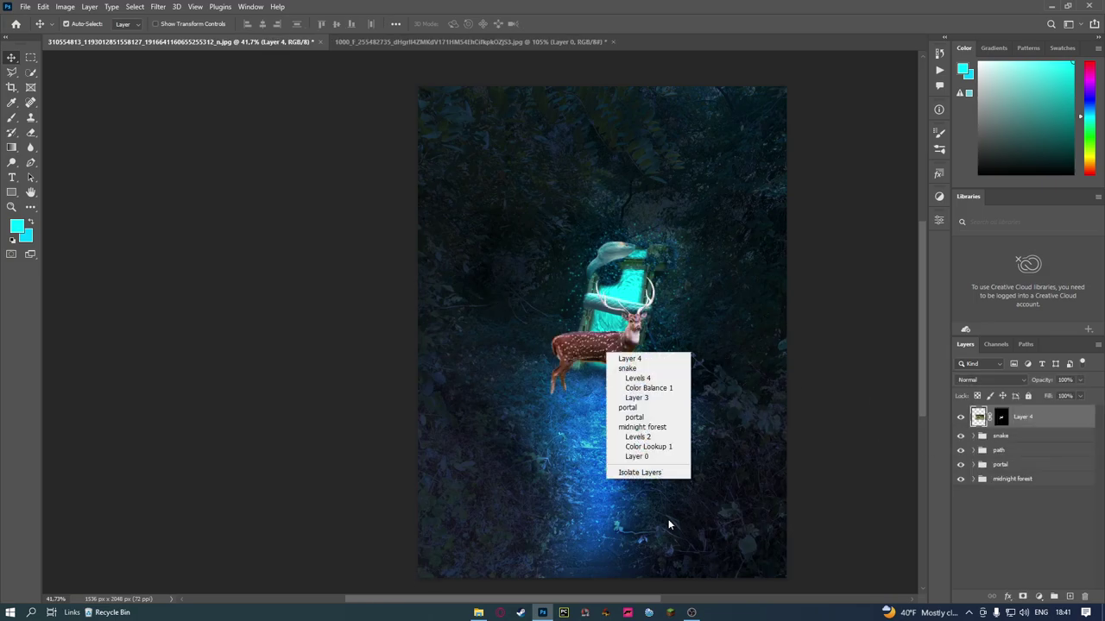
{"action": "key", "text": "Escape"}
Flip the deer horizontally and place it at the composite's right edge beside the portal
{"action": "key", "text": "ctrl+t"}
{"action": "right_click", "coordinate": [592, 351]}
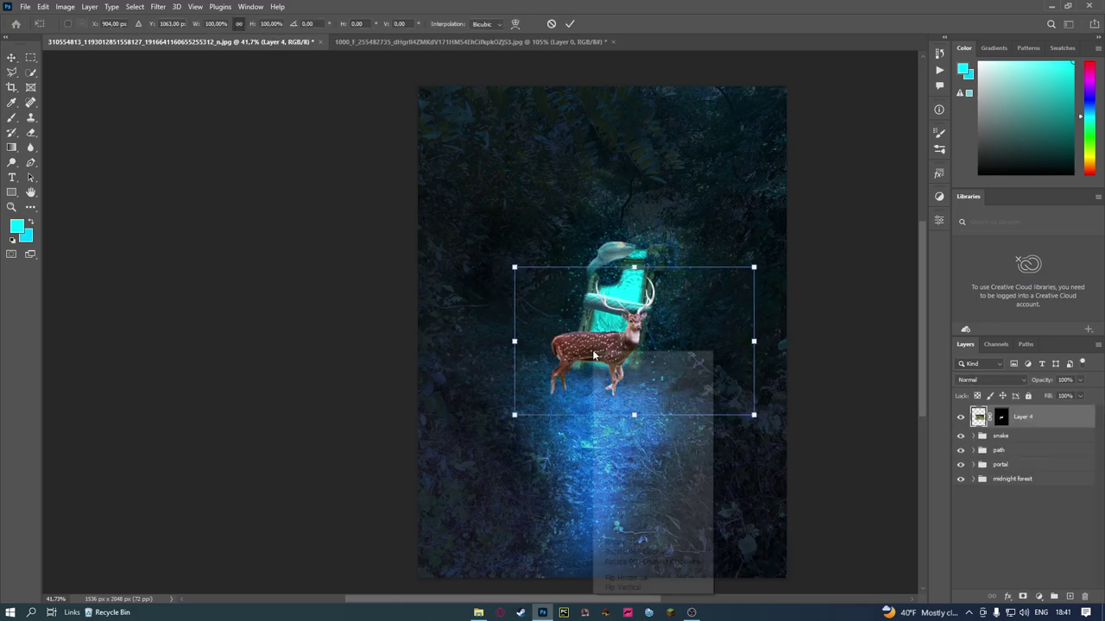
{"action": "left_click", "coordinate": [654, 580]}
{"action": "left_click_drag", "start_coordinate": [701, 398], "coordinate": [794, 364]}
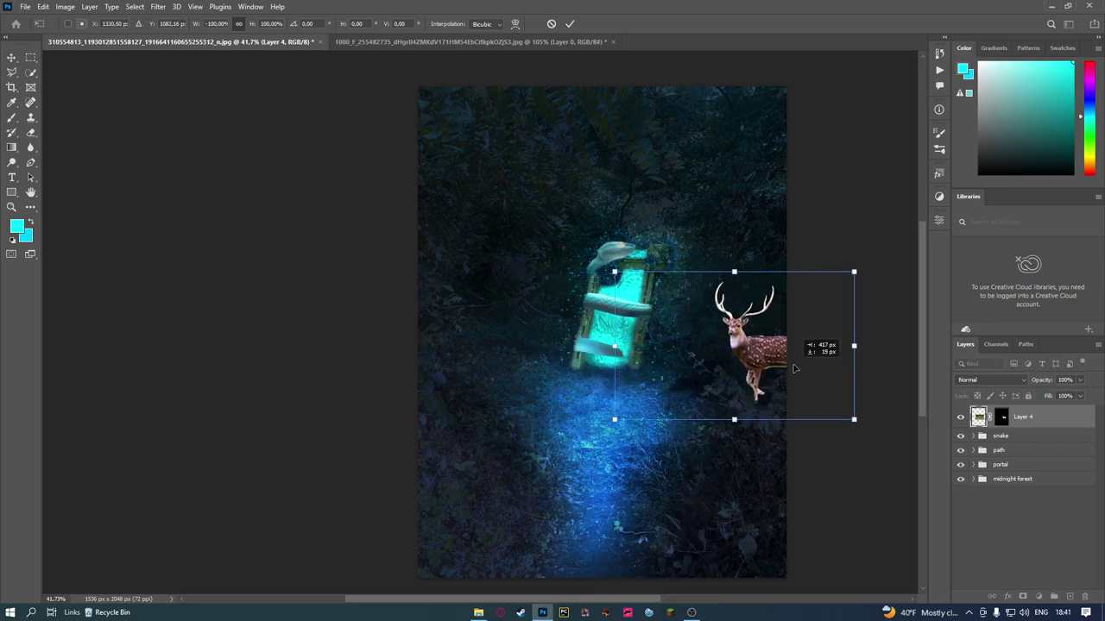
{"action": "left_click_drag", "start_coordinate": [794, 365], "coordinate": [789, 374]}
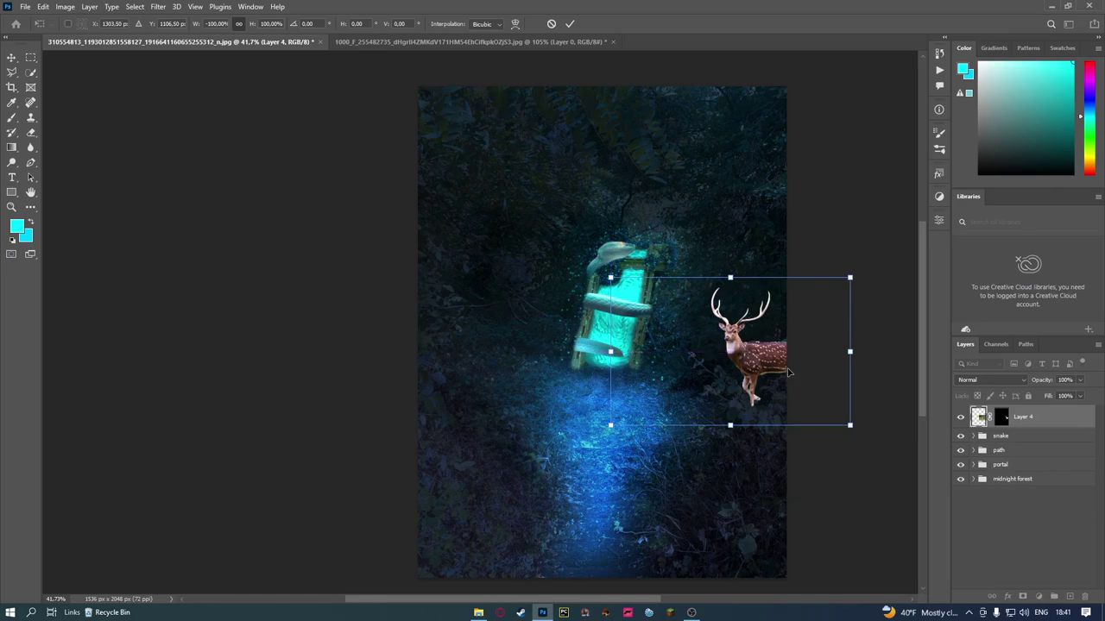
{"action": "scroll", "coordinate": [804, 417], "scroll_direction": "up", "scroll_amount": 2}
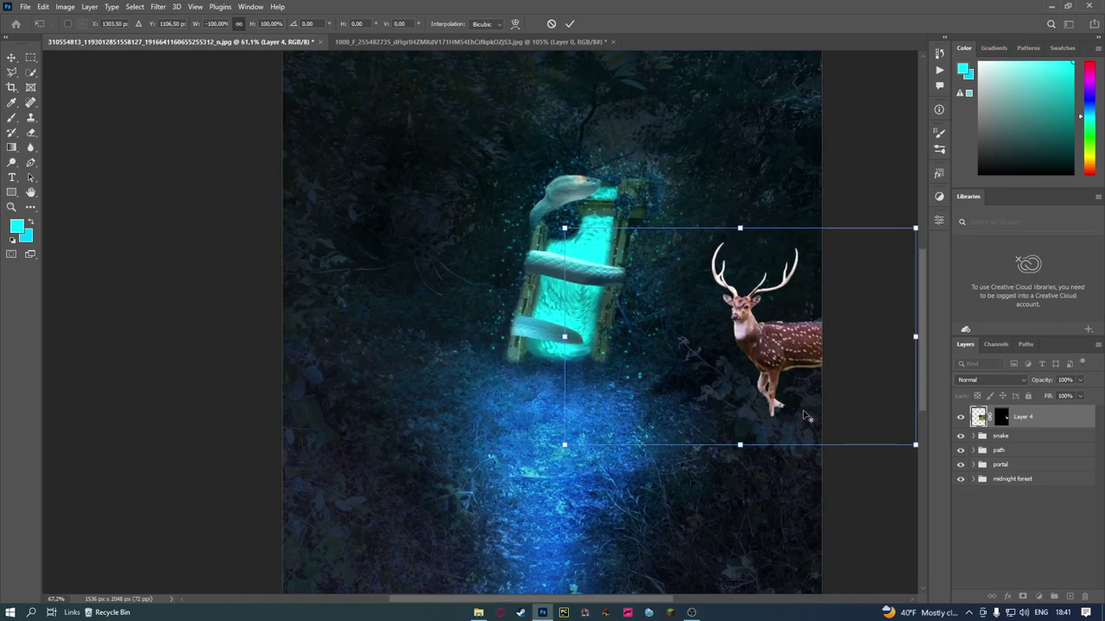
{"action": "left_click", "coordinate": [1051, 549]}
{"action": "scroll", "coordinate": [822, 488], "scroll_direction": "up", "scroll_amount": 2}
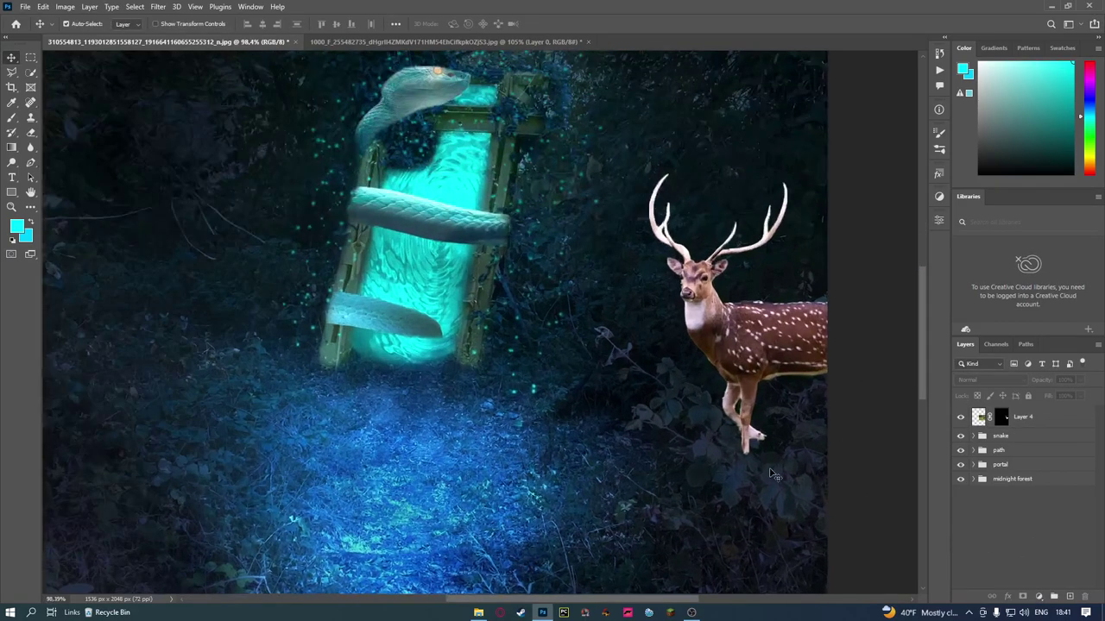
{"action": "left_click", "coordinate": [1003, 417]}
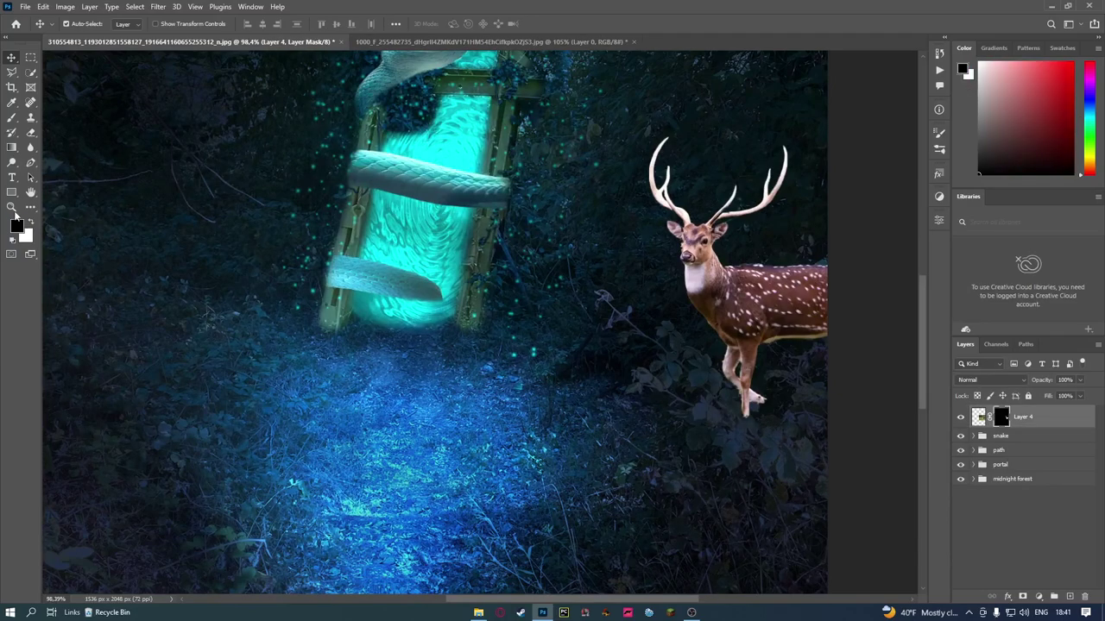
Pick the Brush at about 106 px and zoom out to see the whole composite
{"action": "left_click", "coordinate": [11, 118]}
{"action": "mouse_move", "coordinate": [730, 429]}
{"action": "left_mouse_down"}
{"action": "mouse_move", "coordinate": [791, 464]}
{"action": "mouse_move", "coordinate": [763, 412]}
{"action": "mouse_move", "coordinate": [725, 407]}
{"action": "mouse_move", "coordinate": [752, 402]}
{"action": "mouse_move", "coordinate": [736, 406]}
{"action": "left_mouse_up"}
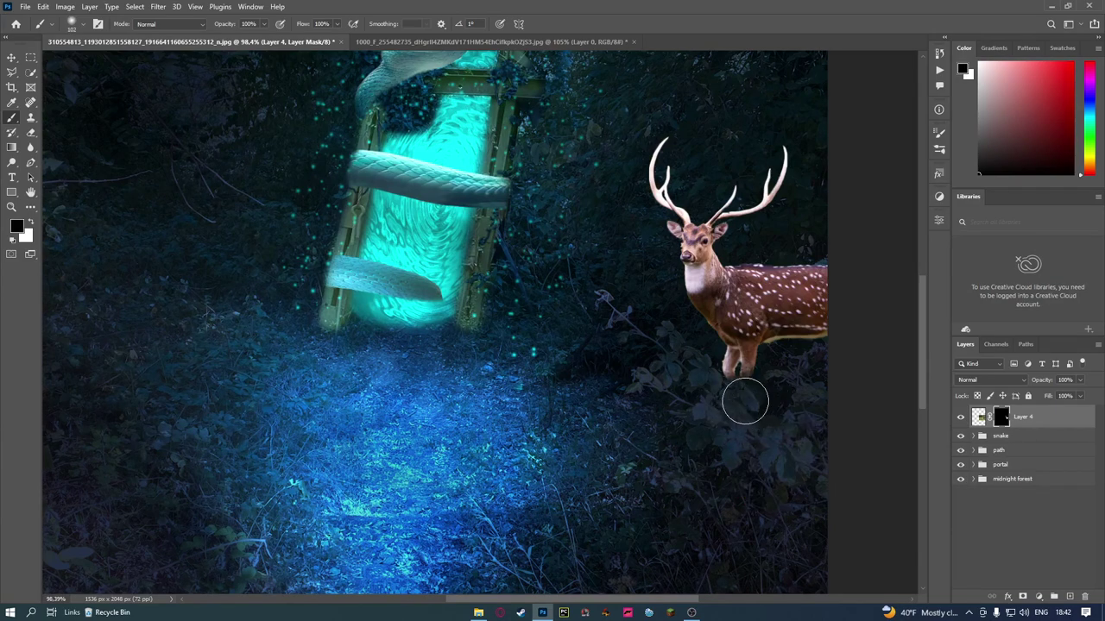
{"action": "scroll", "coordinate": [760, 404], "scroll_direction": "down", "scroll_amount": 2}
{"action": "scroll", "coordinate": [775, 442], "scroll_direction": "down", "scroll_amount": 2}
{"action": "scroll", "coordinate": [775, 441], "scroll_direction": "down", "scroll_amount": 1}
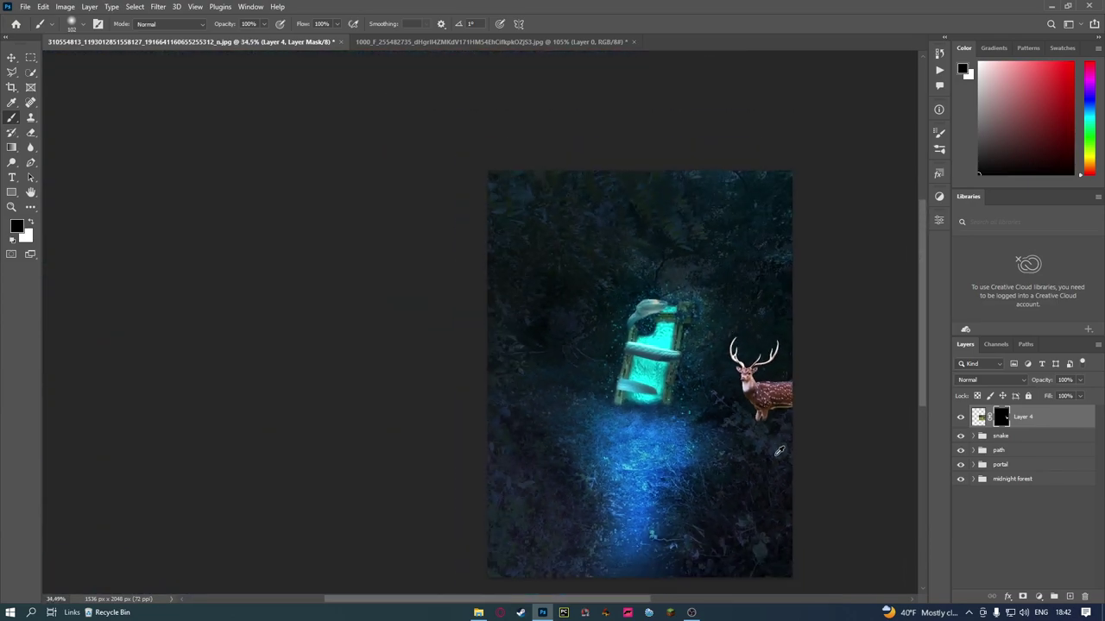
{"action": "scroll", "coordinate": [851, 451], "scroll_direction": "up", "scroll_amount": 2}
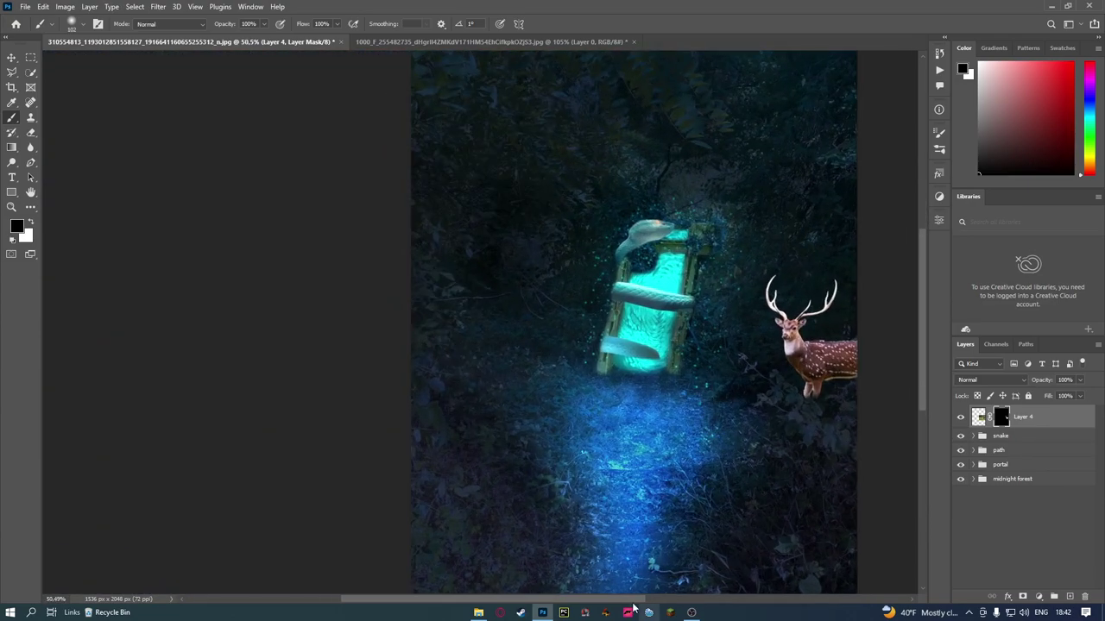
{"action": "scroll", "coordinate": [662, 389], "scroll_direction": "down", "scroll_amount": 1}
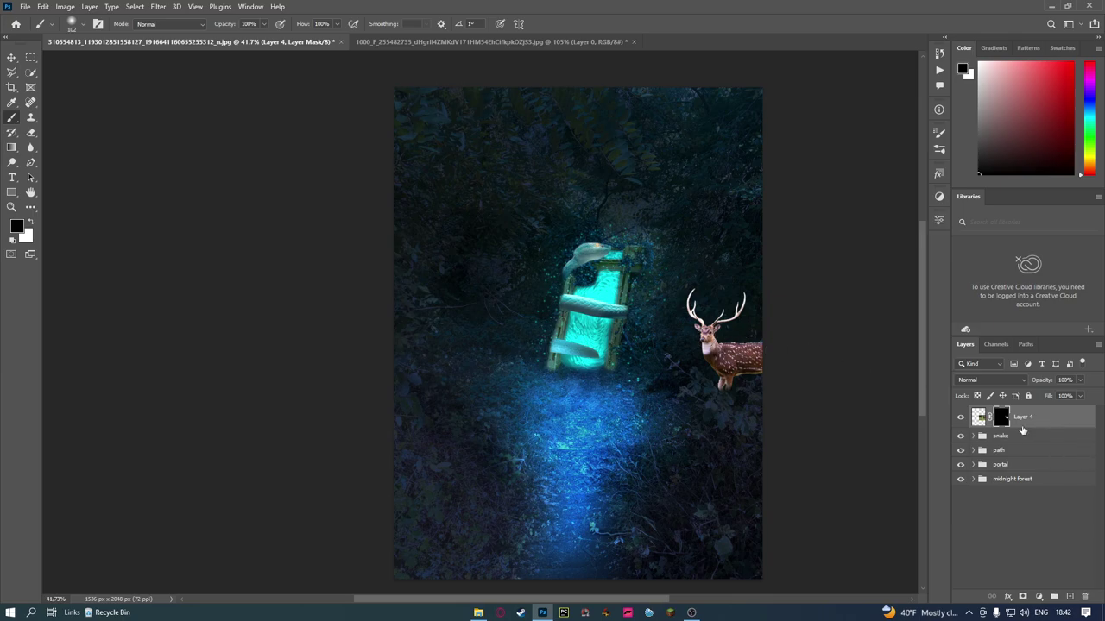
Add Levels clipped to Layer 4 with output white 87, its mask inverted to black
{"action": "left_click", "coordinate": [1038, 597]}
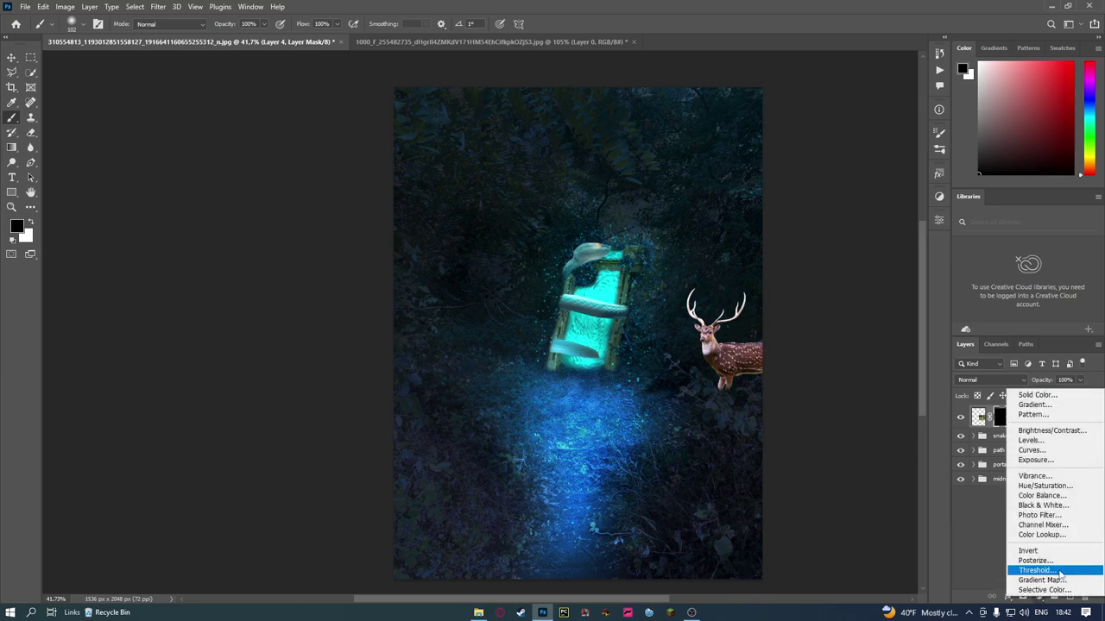
{"action": "left_click", "coordinate": [1030, 440]}
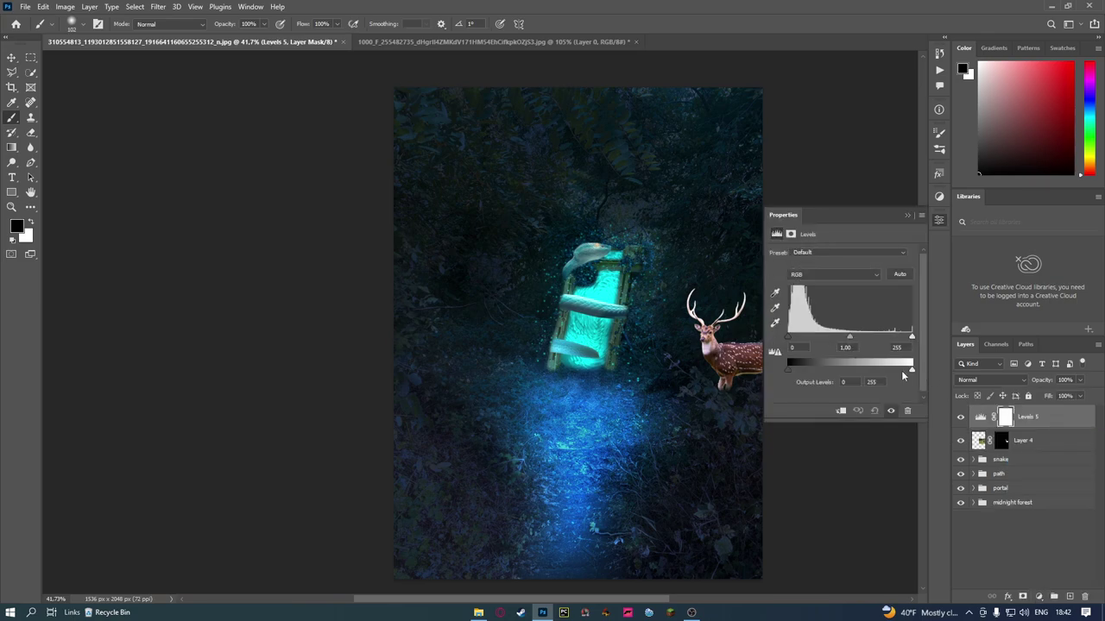
{"action": "left_click_drag", "start_coordinate": [913, 372], "coordinate": [844, 371]}
{"action": "left_click", "coordinate": [841, 411]}
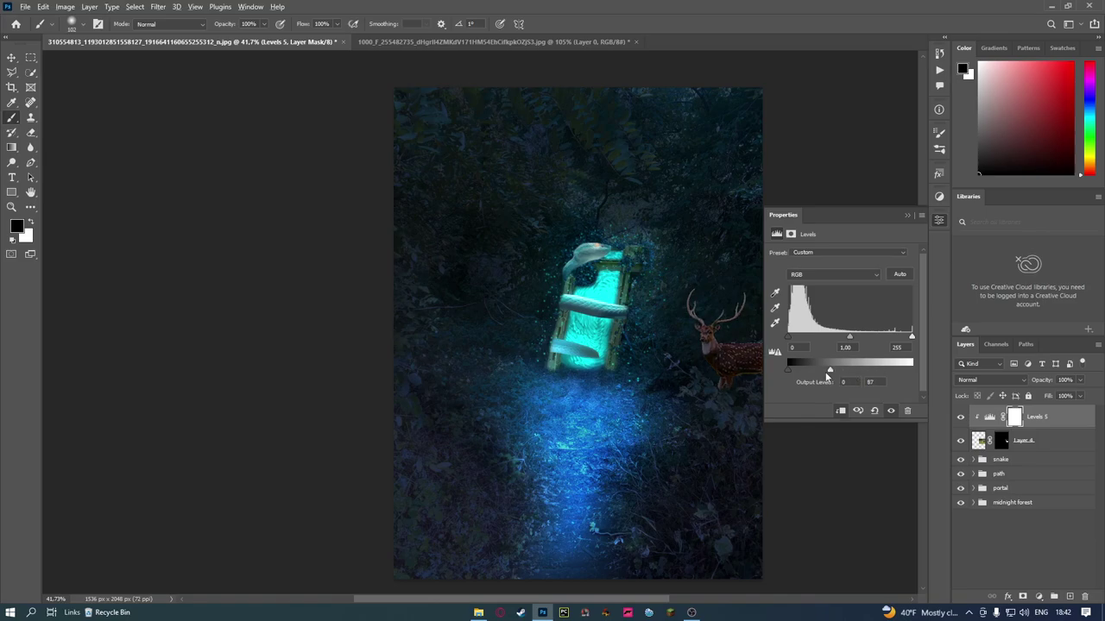
{"action": "left_click_drag", "start_coordinate": [844, 373], "coordinate": [830, 371]}
{"action": "scroll", "coordinate": [706, 403], "scroll_direction": "up", "scroll_amount": 2}
{"action": "key", "text": "ctrl+i"}
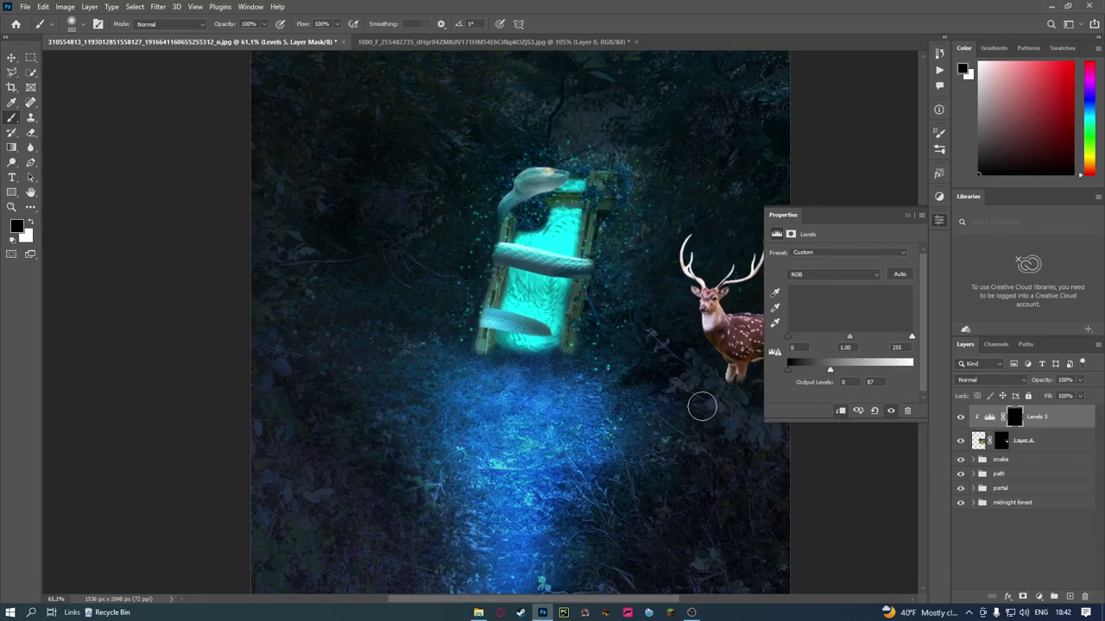
Paint white at 50% opacity on the Levels 5 mask to shade the deer's neck, throat and front legs
{"action": "left_click", "coordinate": [940, 223]}
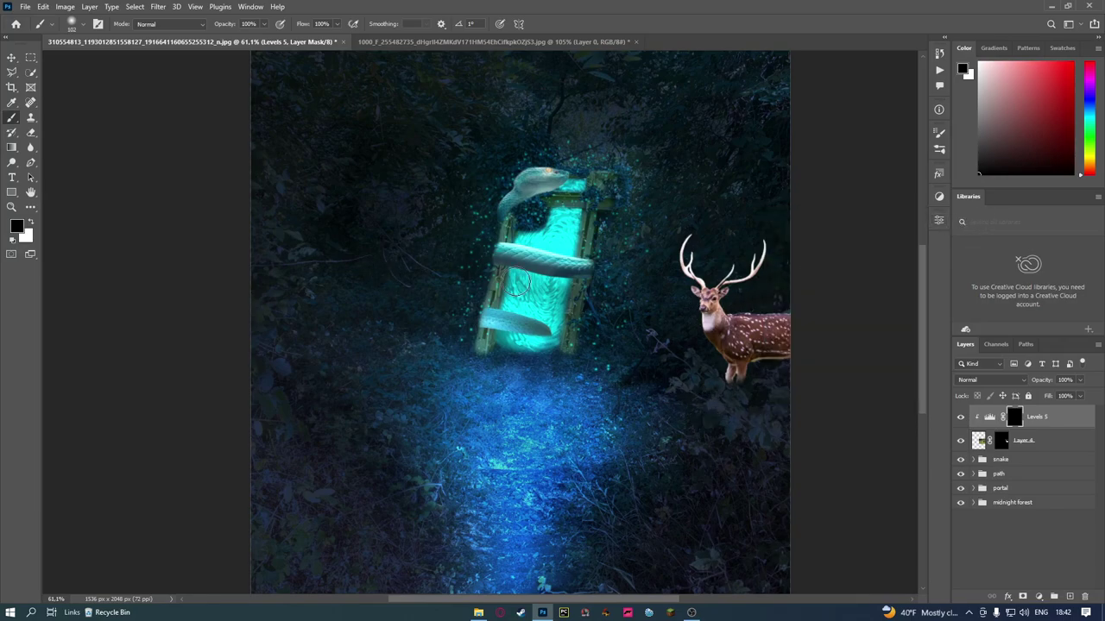
{"action": "scroll", "coordinate": [777, 354], "scroll_direction": "up", "scroll_amount": 1}
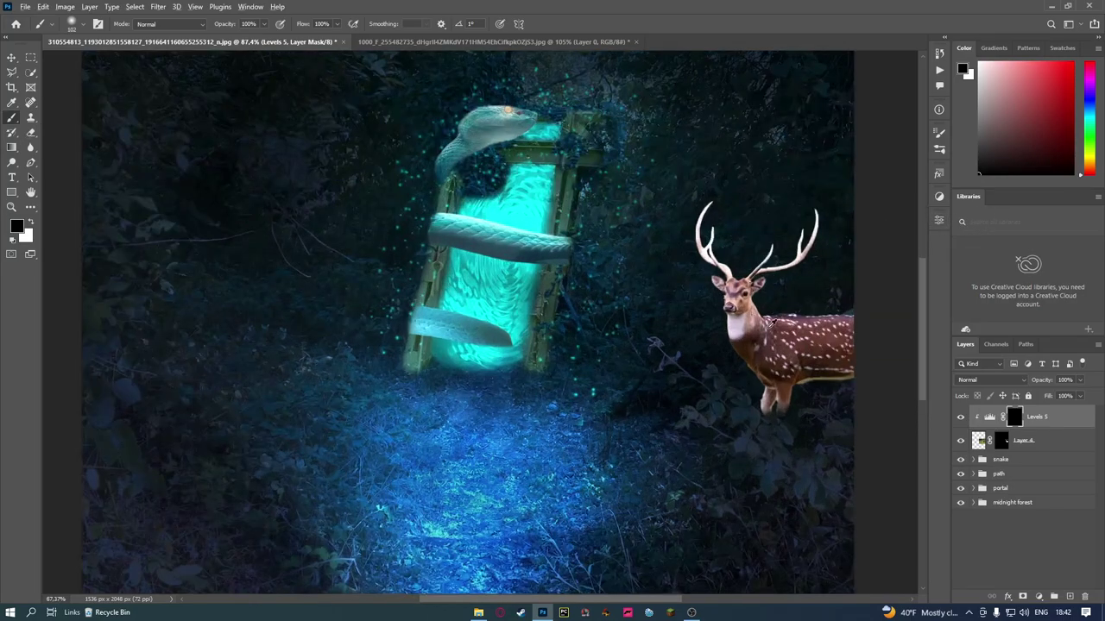
{"action": "scroll", "coordinate": [751, 337], "scroll_direction": "up", "scroll_amount": 1}
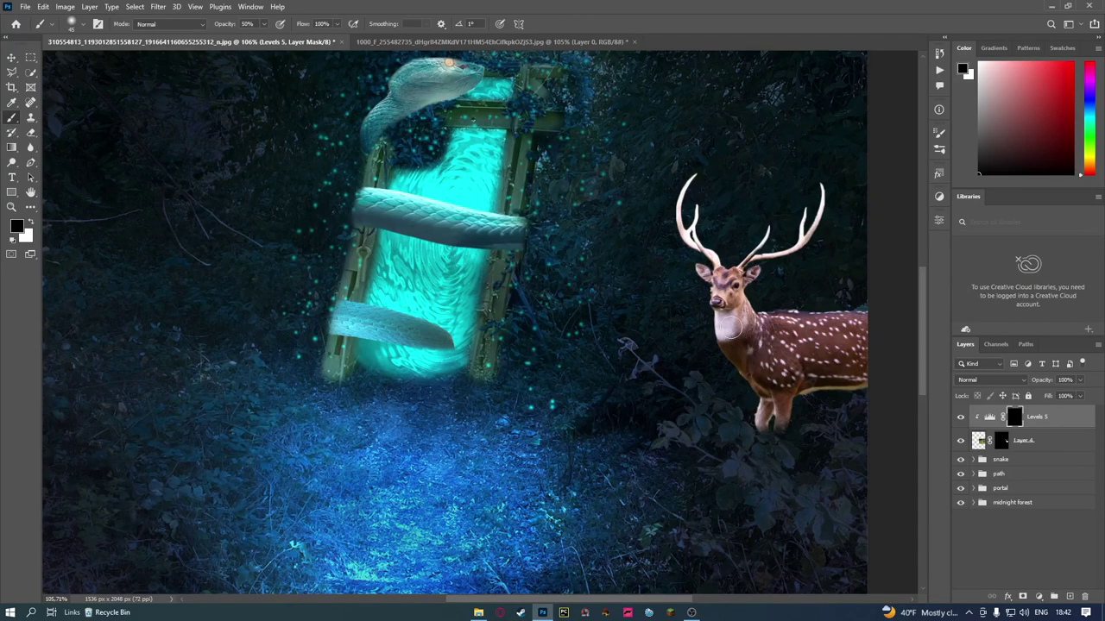
{"action": "key", "text": "x"}
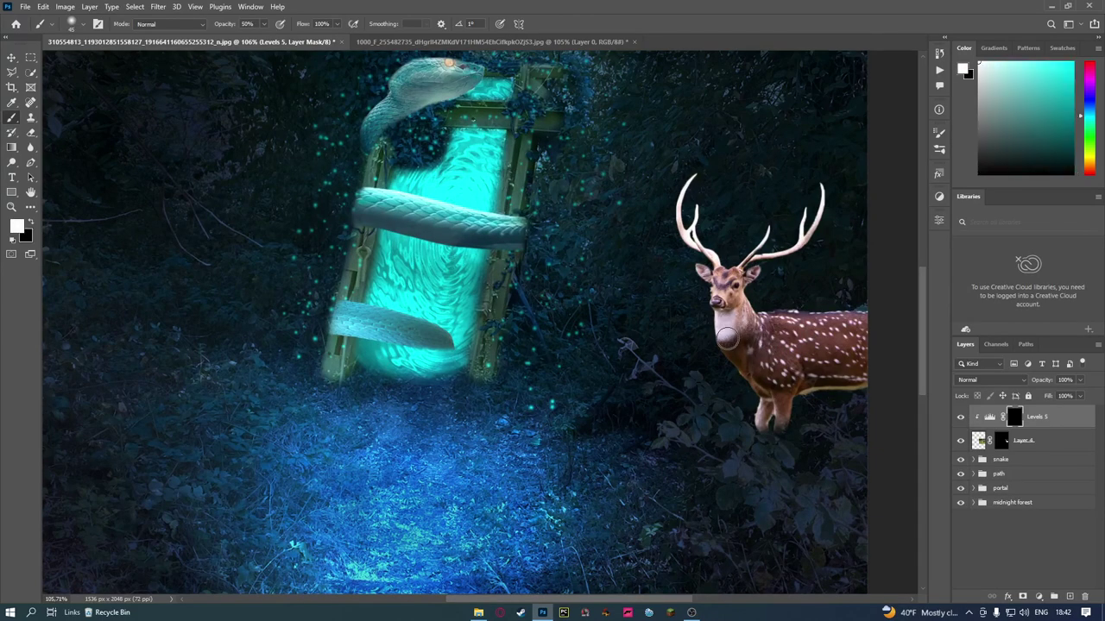
{"action": "mouse_move", "coordinate": [725, 326]}
{"action": "left_mouse_down"}
{"action": "mouse_move", "coordinate": [724, 278]}
{"action": "mouse_move", "coordinate": [751, 336]}
{"action": "mouse_move", "coordinate": [723, 332]}
{"action": "mouse_move", "coordinate": [732, 312]}
{"action": "mouse_move", "coordinate": [721, 284]}
{"action": "mouse_move", "coordinate": [759, 259]}
{"action": "mouse_move", "coordinate": [709, 278]}
{"action": "mouse_move", "coordinate": [751, 283]}
{"action": "mouse_move", "coordinate": [760, 328]}
{"action": "mouse_move", "coordinate": [738, 330]}
{"action": "left_mouse_up"}
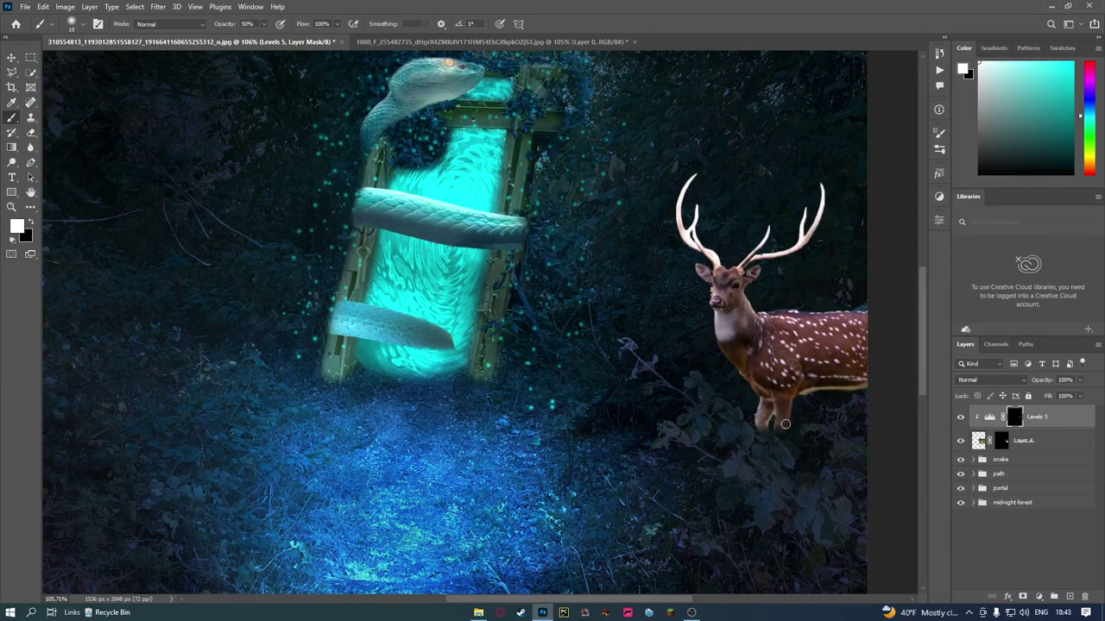
{"action": "left_click_drag", "start_coordinate": [765, 427], "coordinate": [767, 405]}
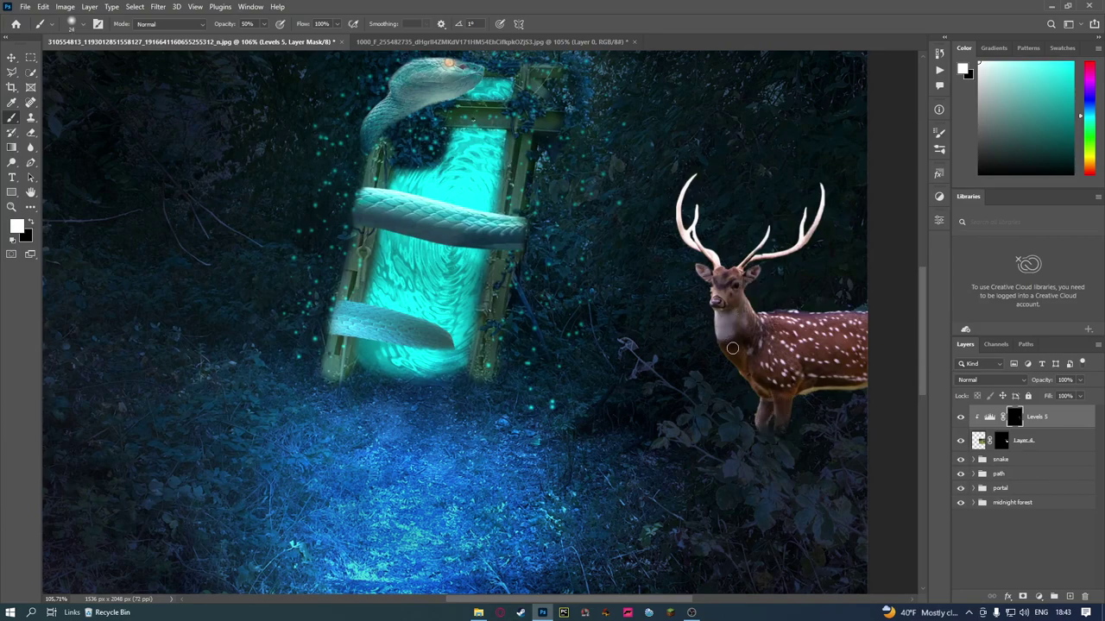
{"action": "left_click_drag", "start_coordinate": [727, 312], "coordinate": [763, 321]}
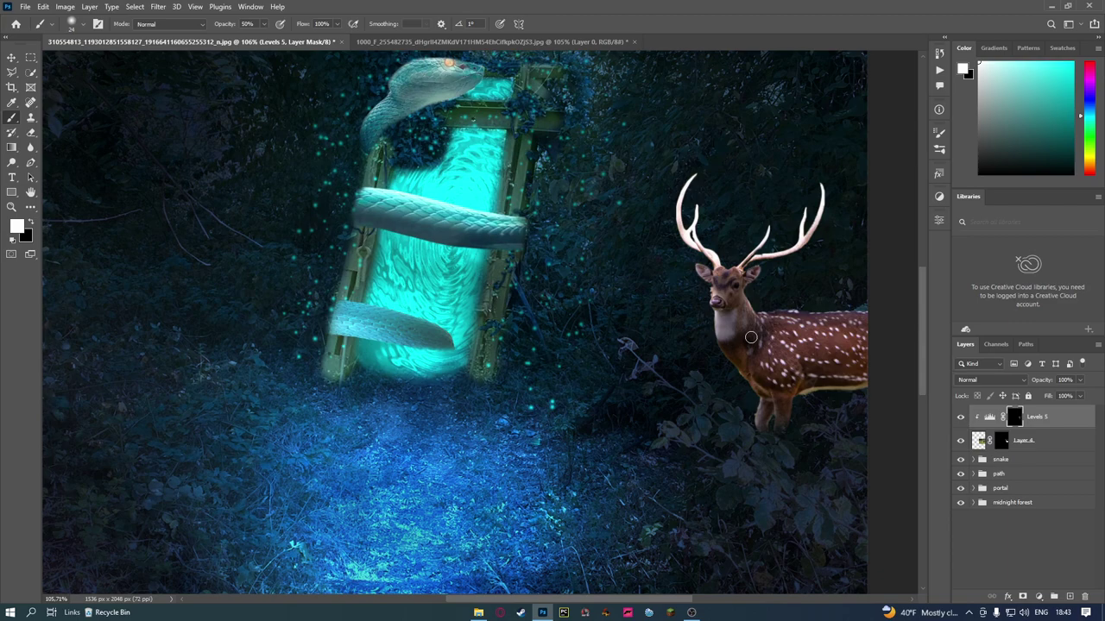
{"action": "scroll", "coordinate": [751, 337], "scroll_direction": "down", "scroll_amount": 3}
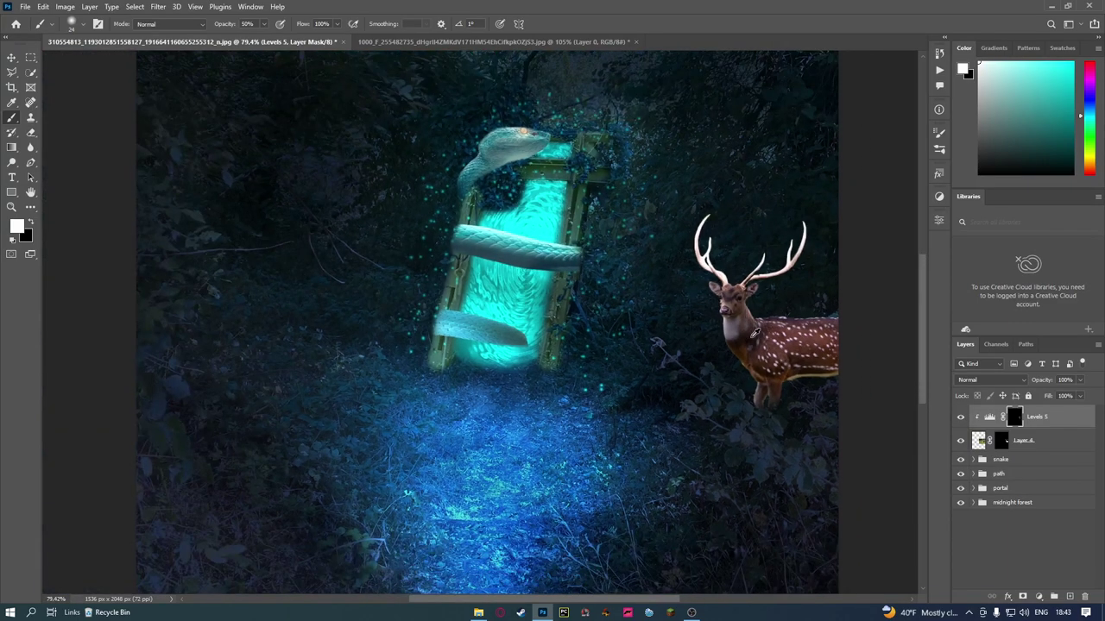
{"action": "scroll", "coordinate": [755, 332], "scroll_direction": "down", "scroll_amount": 2}
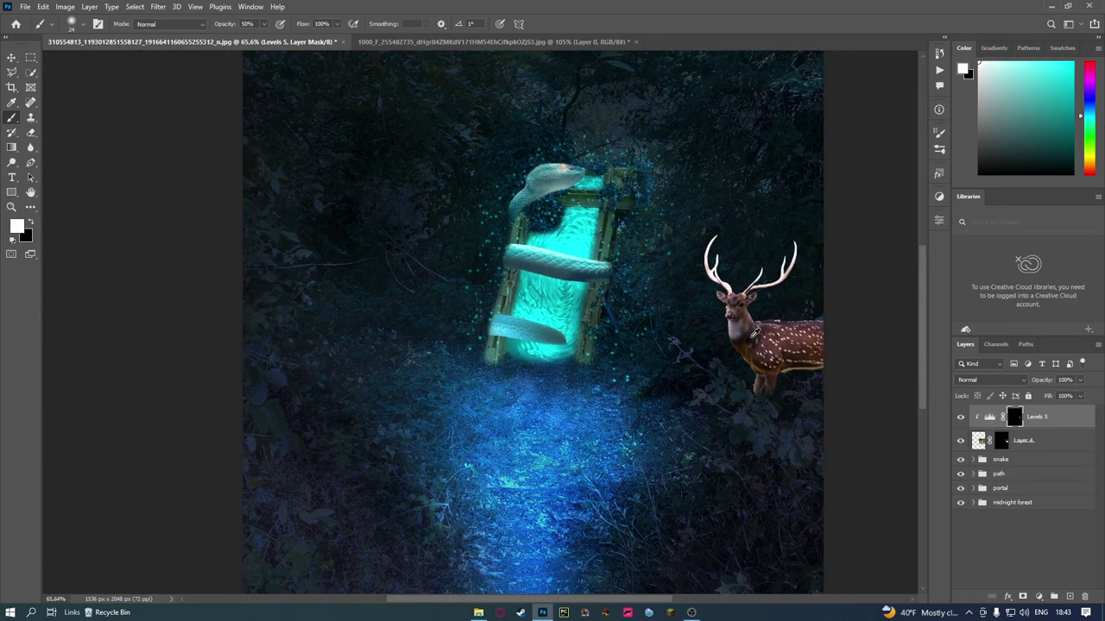
{"action": "left_click", "coordinate": [1038, 596]}
Add a Levels adjustment clipped to the deer with output white lowered to 209
{"action": "left_click", "coordinate": [1031, 443]}
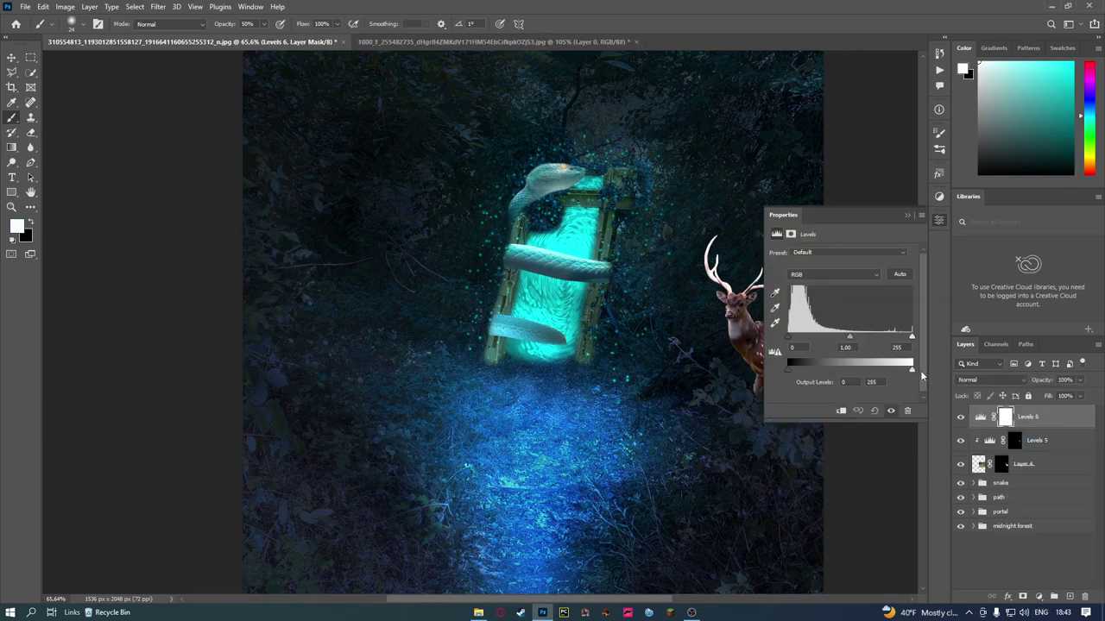
{"action": "left_click", "coordinate": [840, 411]}
{"action": "left_click_drag", "start_coordinate": [912, 369], "coordinate": [867, 371]}
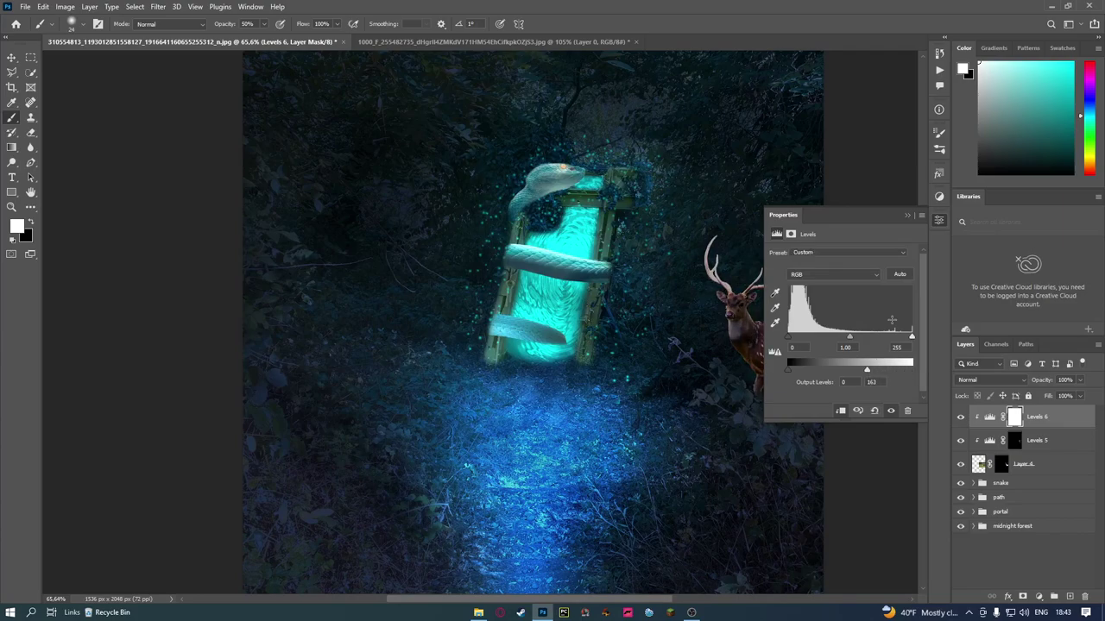
{"action": "left_click", "coordinate": [939, 221]}
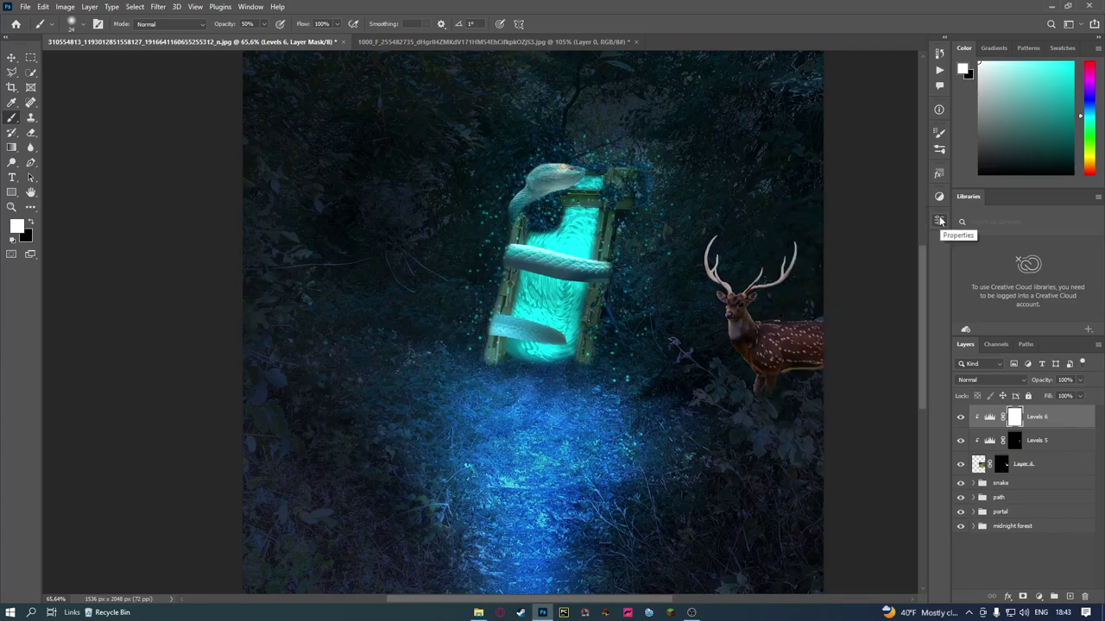
Add a clipped Color Balance adjustment shifting the deer's midtones toward cyan and blue
{"action": "left_click", "coordinate": [1046, 562]}
{"action": "left_click", "coordinate": [1039, 597]}
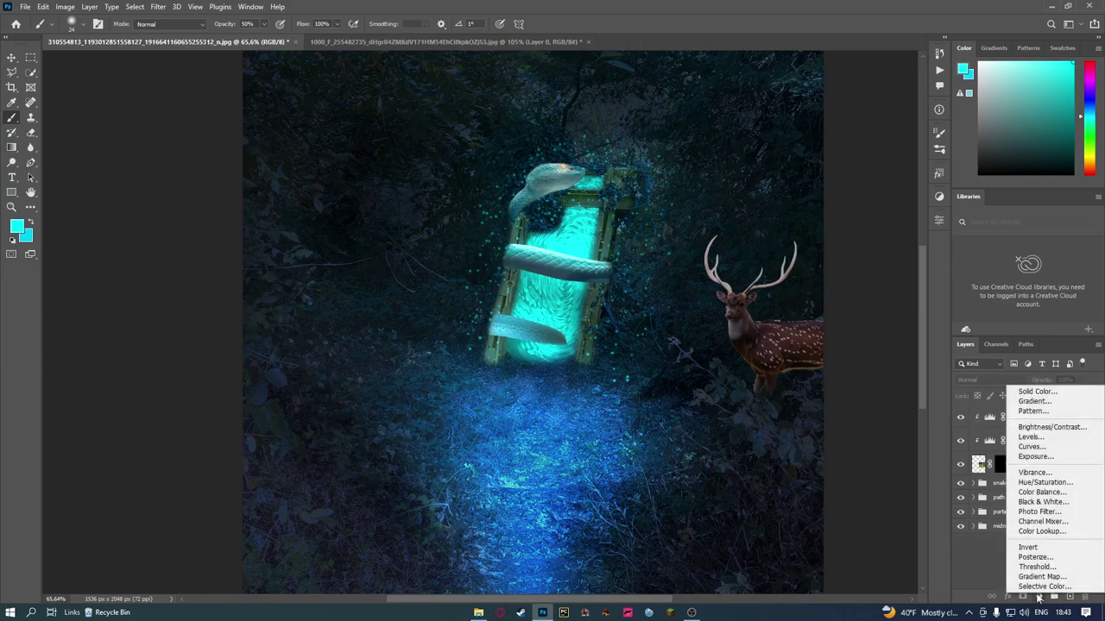
{"action": "left_click", "coordinate": [1041, 492]}
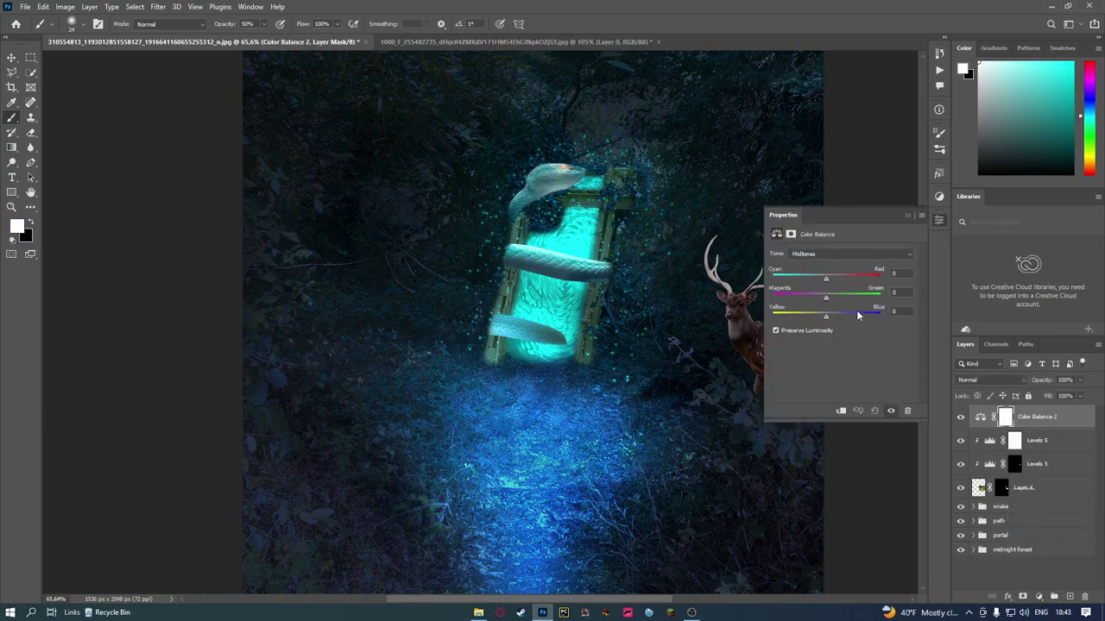
{"action": "left_click_drag", "start_coordinate": [826, 282], "coordinate": [820, 279]}
{"action": "left_click", "coordinate": [841, 411]}
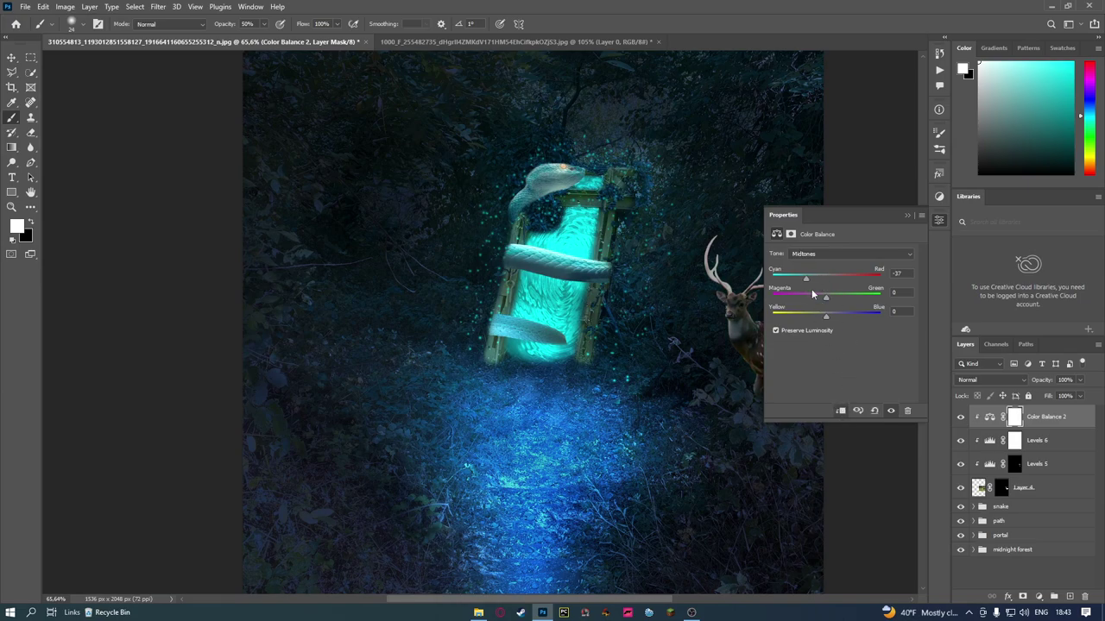
{"action": "left_click_drag", "start_coordinate": [834, 320], "coordinate": [839, 321]}
{"action": "left_click", "coordinate": [939, 219]}
Push the deer's Color Balance midtones further toward cyan, to about -60
{"action": "scroll", "coordinate": [801, 328], "scroll_direction": "down", "scroll_amount": 2}
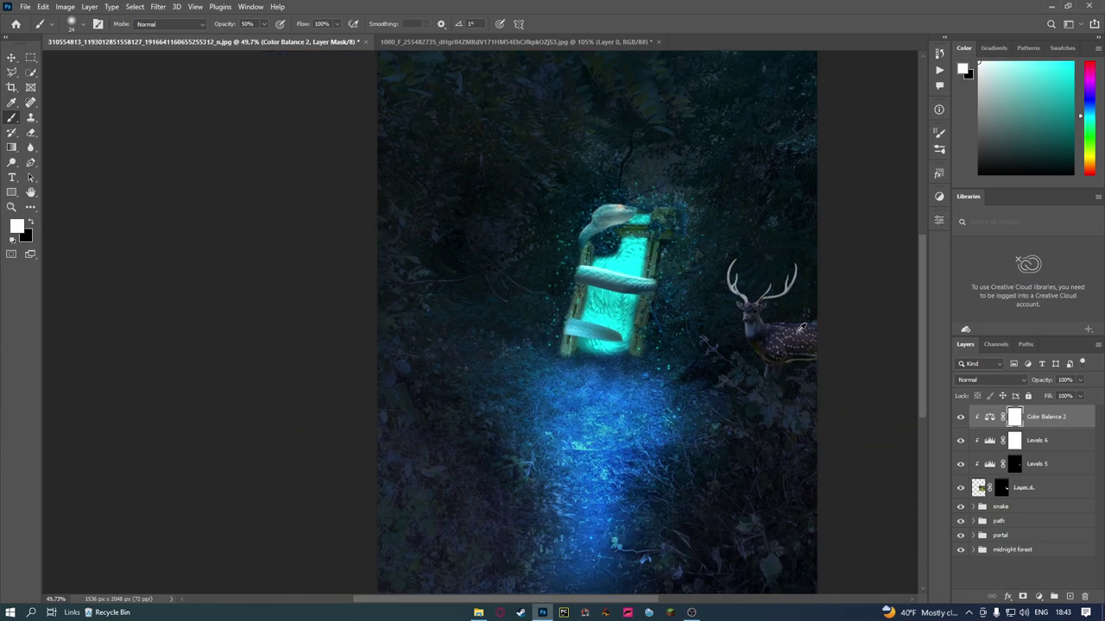
{"action": "scroll", "coordinate": [801, 327], "scroll_direction": "up", "scroll_amount": 1}
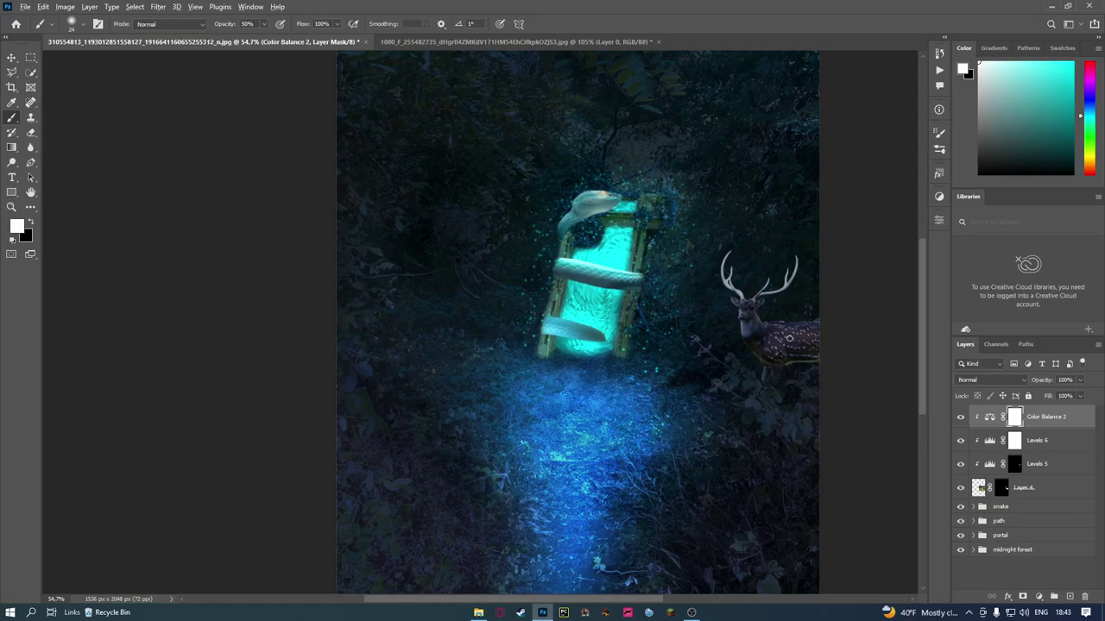
{"action": "scroll", "coordinate": [789, 338], "scroll_direction": "up", "scroll_amount": 1}
{"action": "double_click", "coordinate": [990, 424]}
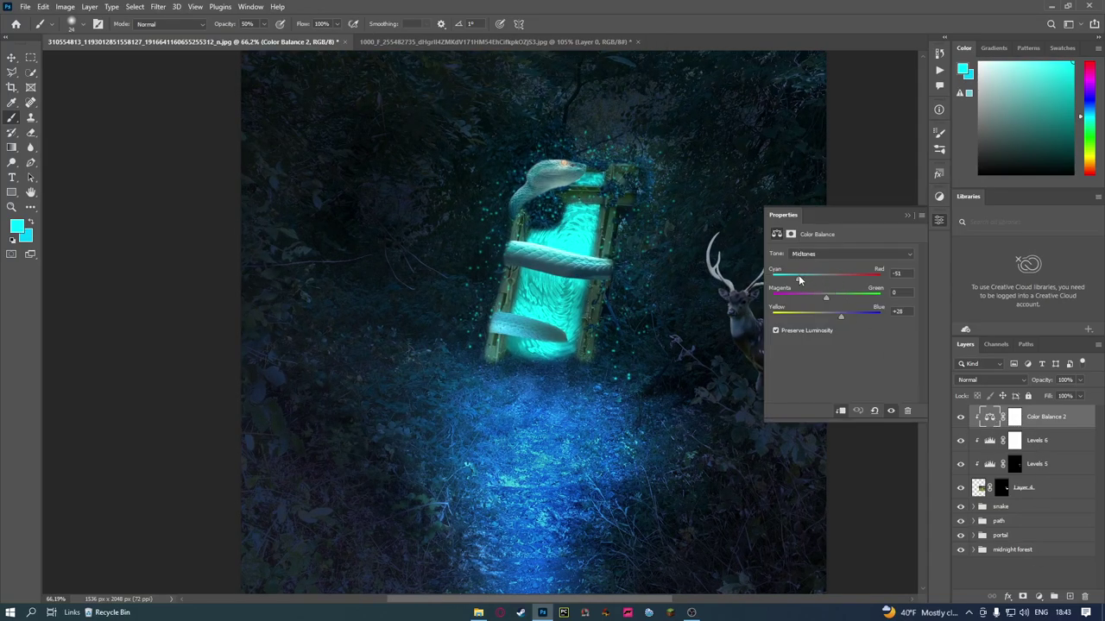
{"action": "left_click_drag", "start_coordinate": [798, 279], "coordinate": [793, 279]}
{"action": "left_click", "coordinate": [939, 220]}
{"action": "scroll", "coordinate": [779, 352], "scroll_direction": "down", "scroll_amount": 3}
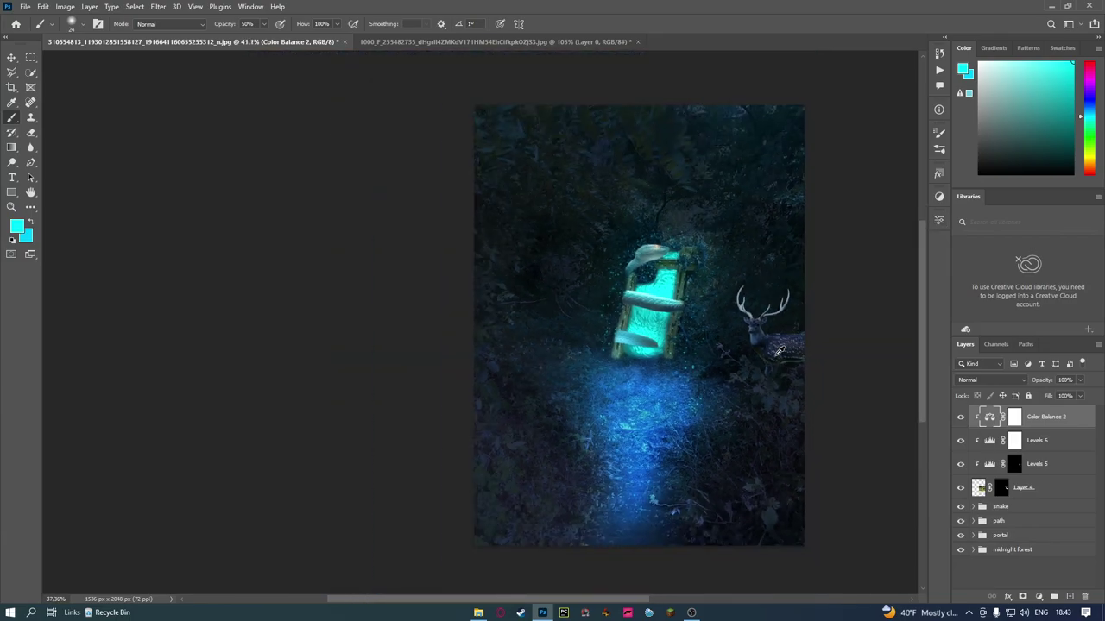
{"action": "scroll", "coordinate": [801, 334], "scroll_direction": "up", "scroll_amount": 2}
{"action": "scroll", "coordinate": [781, 335], "scroll_direction": "up", "scroll_amount": 1}
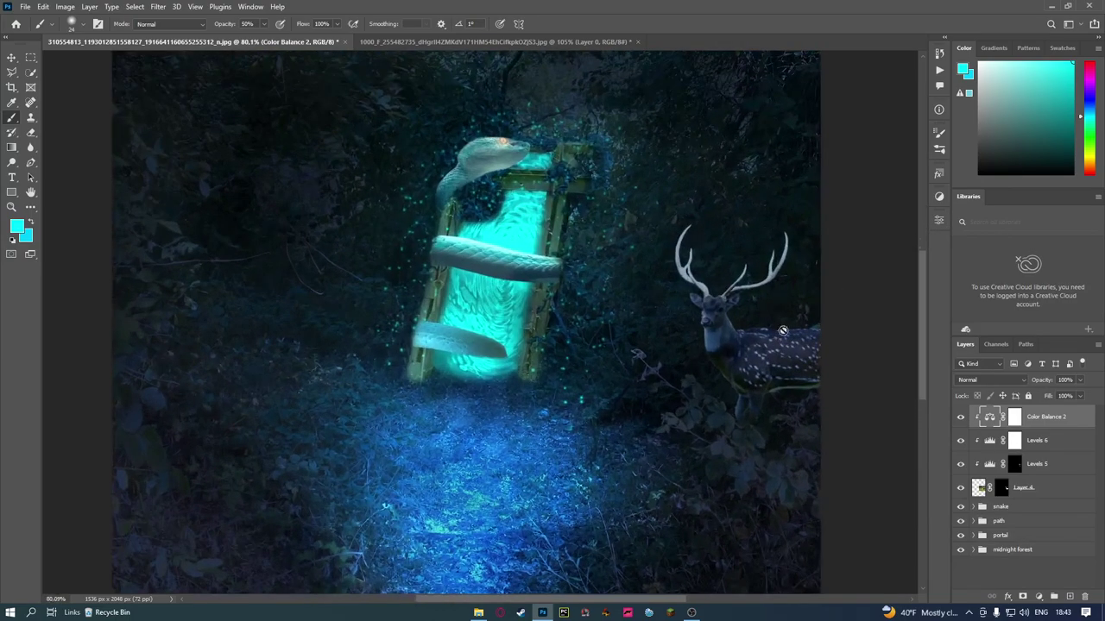
{"action": "scroll", "coordinate": [812, 319], "scroll_direction": "up", "scroll_amount": 1}
{"action": "scroll", "coordinate": [751, 336], "scroll_direction": "up", "scroll_amount": 1}
{"action": "scroll", "coordinate": [726, 339], "scroll_direction": "up", "scroll_amount": 1}
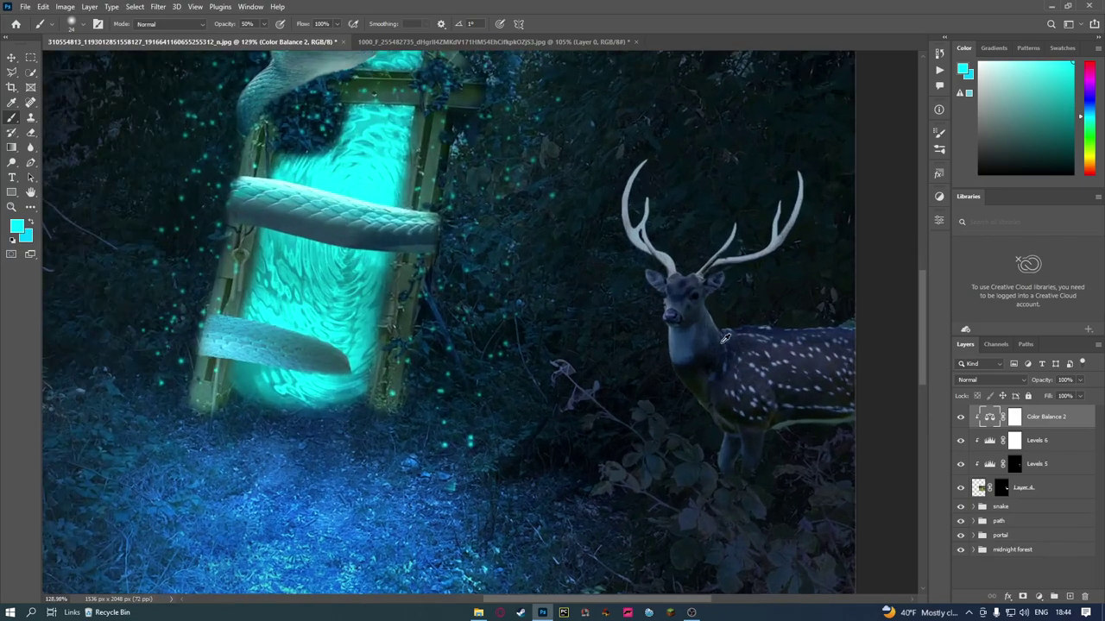
{"action": "scroll", "coordinate": [725, 339], "scroll_direction": "up", "scroll_amount": 1}
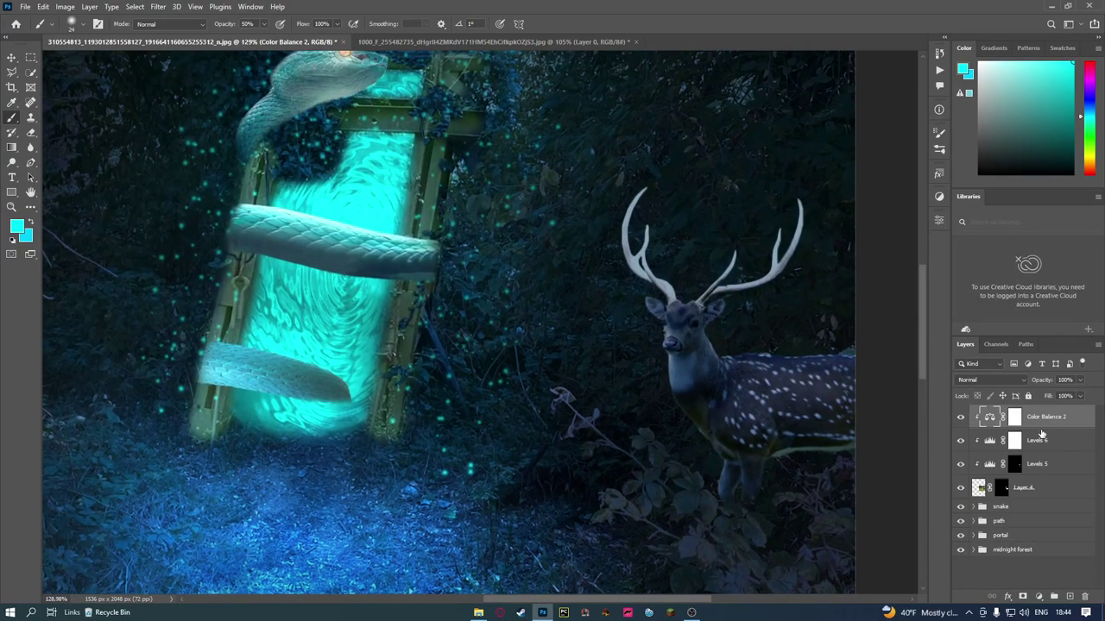
Group all the deer layers into a group named 'deer' and expand it
{"action": "left_click", "coordinate": [1060, 489], "text": "shift"}
{"action": "key", "text": "ctrl+g"}
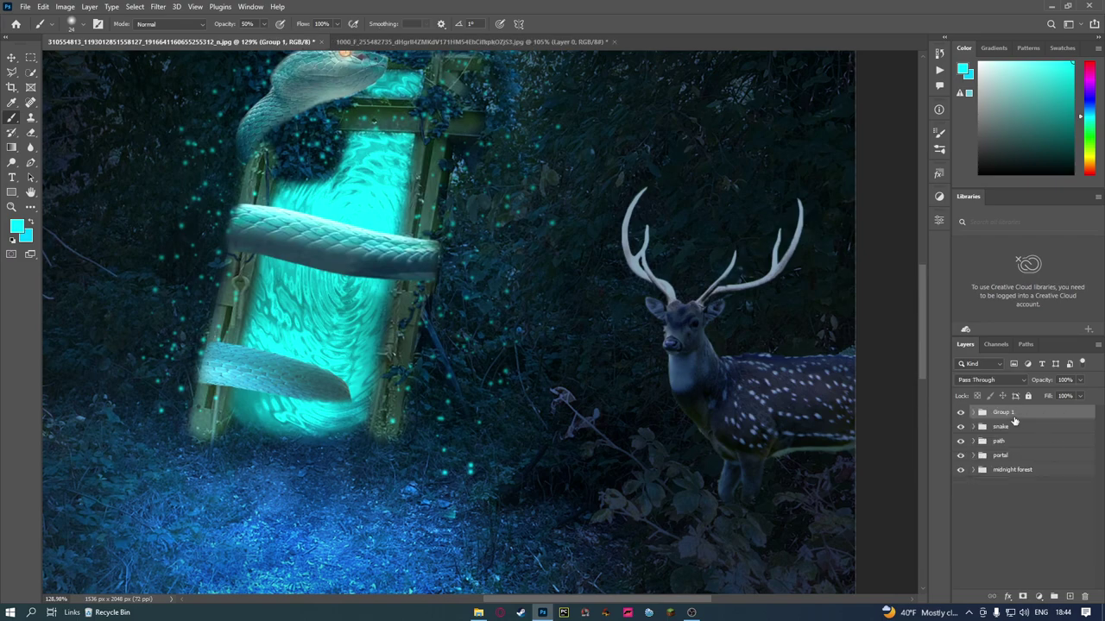
{"action": "type", "text": "deer"}
{"action": "key", "text": "Return"}
{"action": "left_click", "coordinate": [972, 413]}
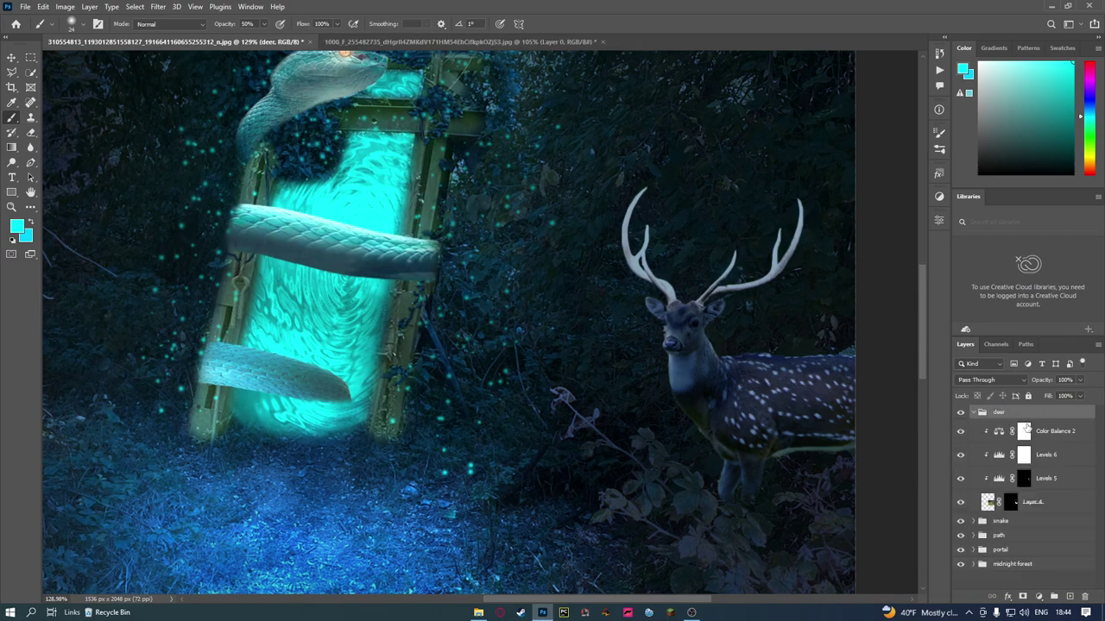
Add a new empty layer named 'rqa' above Color Balance 2 inside the deer group
{"action": "left_click", "coordinate": [1025, 431]}
{"action": "key", "text": "ctrl+shift+n"}
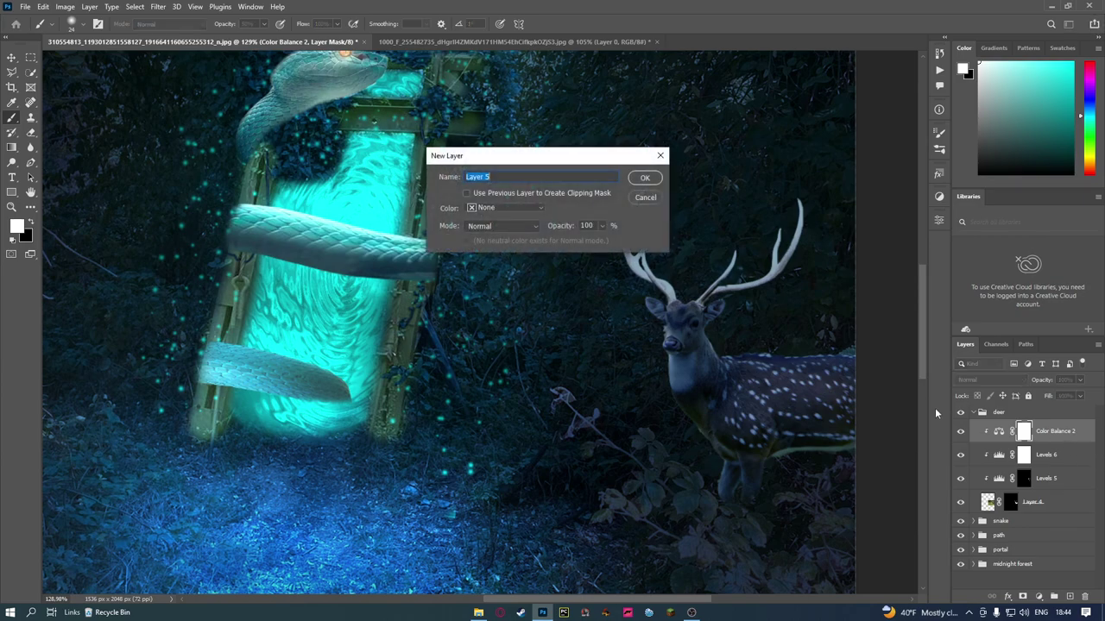
{"action": "type", "text": "rqa"}
{"action": "key", "text": "Return"}
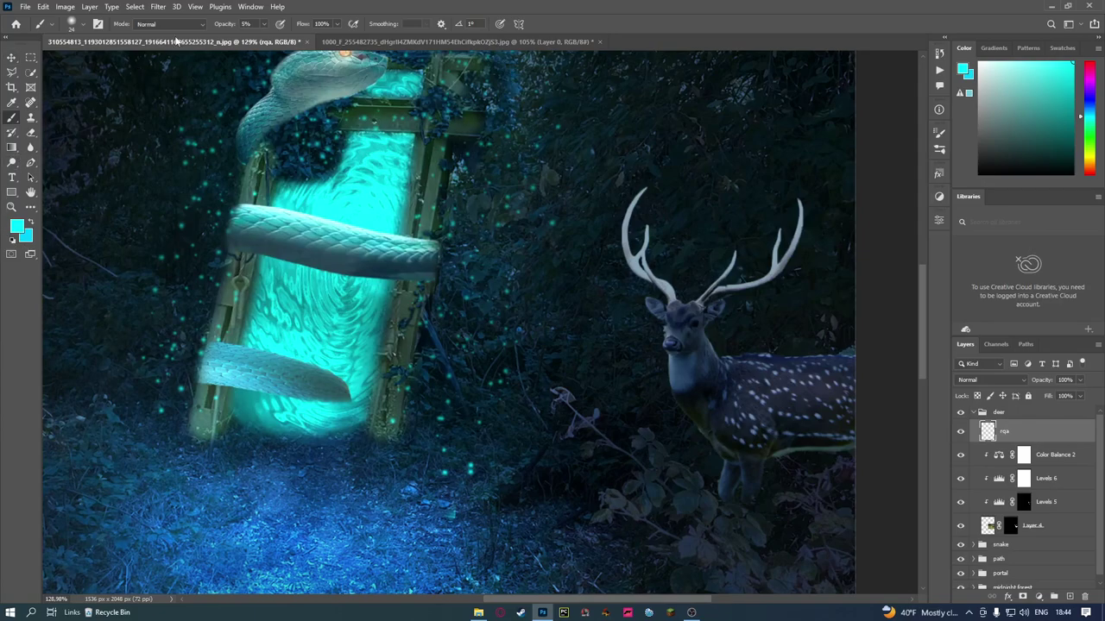
{"action": "scroll", "coordinate": [843, 317], "scroll_direction": "up", "scroll_amount": 2}
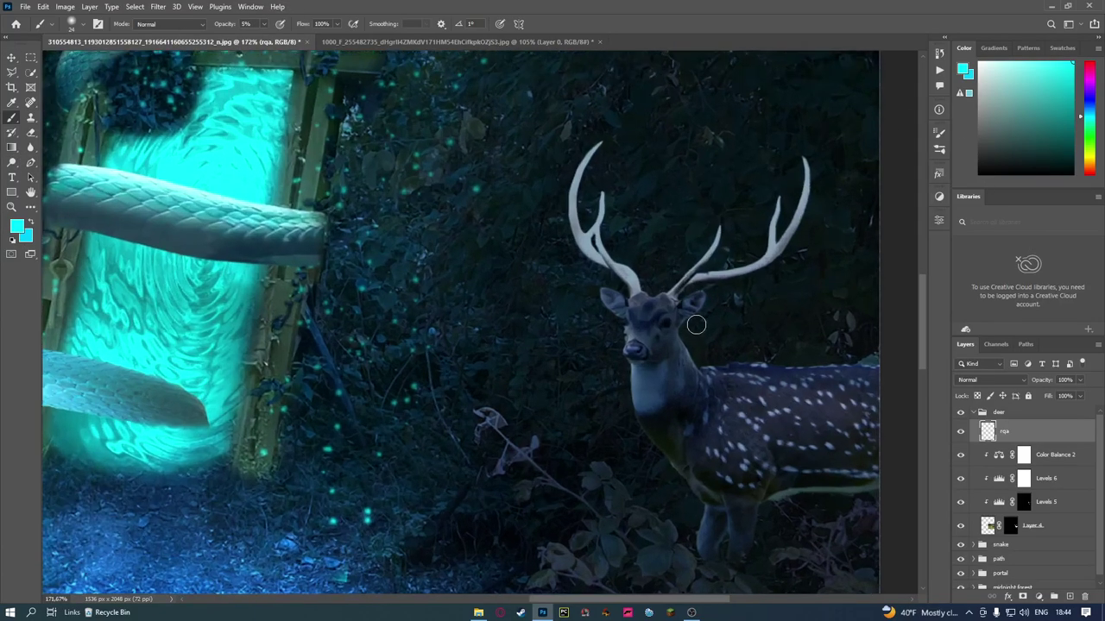
{"action": "scroll", "coordinate": [641, 254], "scroll_direction": "up", "scroll_amount": 1}
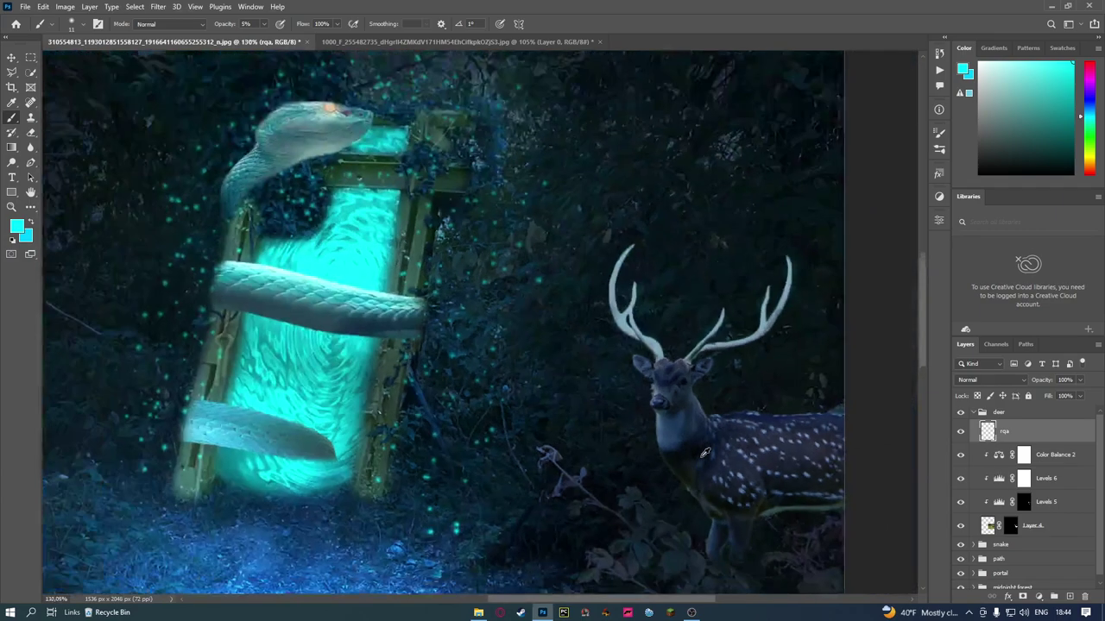
{"action": "key", "text": "ctrl+minus"}
Give the rqa layer a cyan Color Dodge Outer Glow: spread 42, size 32, opacity 93%
{"action": "right_click", "coordinate": [1040, 441]}
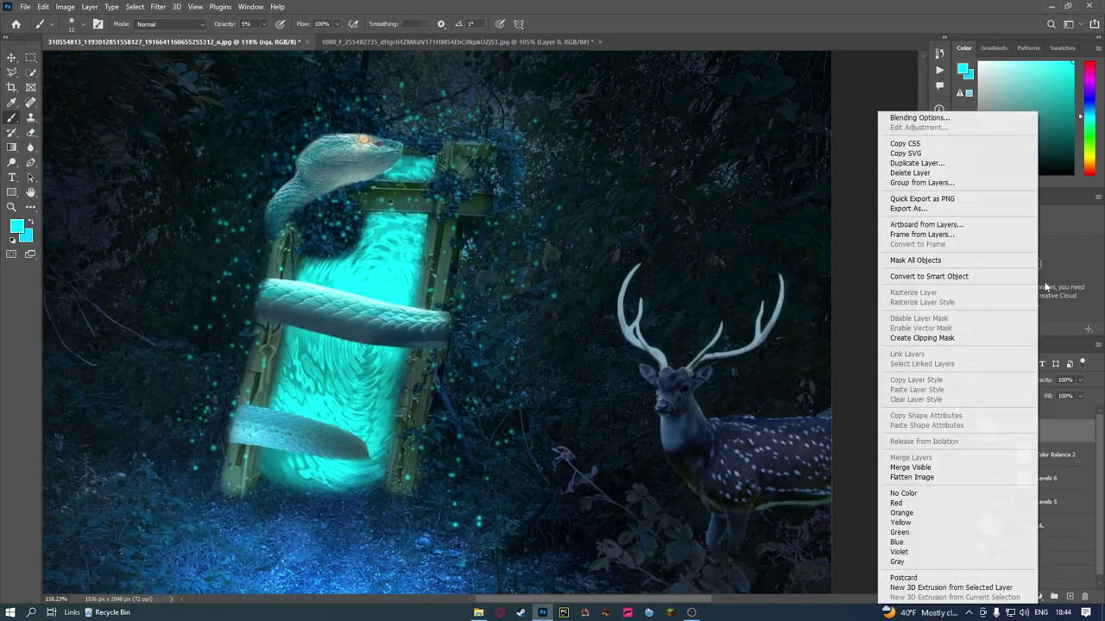
{"action": "key", "text": "Escape"}
{"action": "right_click", "coordinate": [1037, 440]}
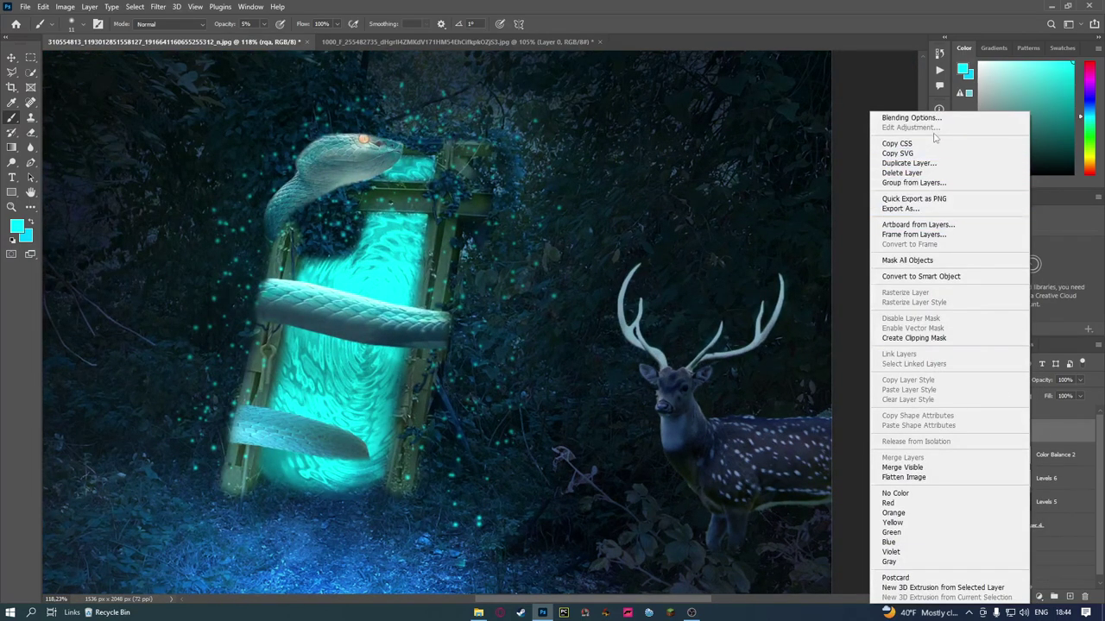
{"action": "left_click", "coordinate": [911, 118]}
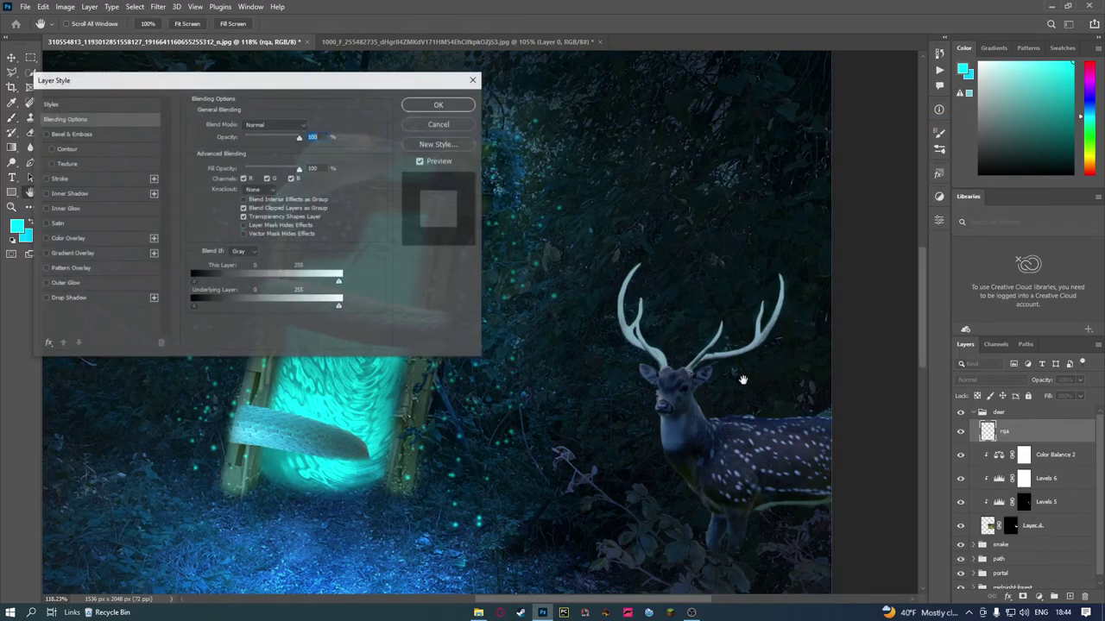
{"action": "left_click", "coordinate": [66, 283]}
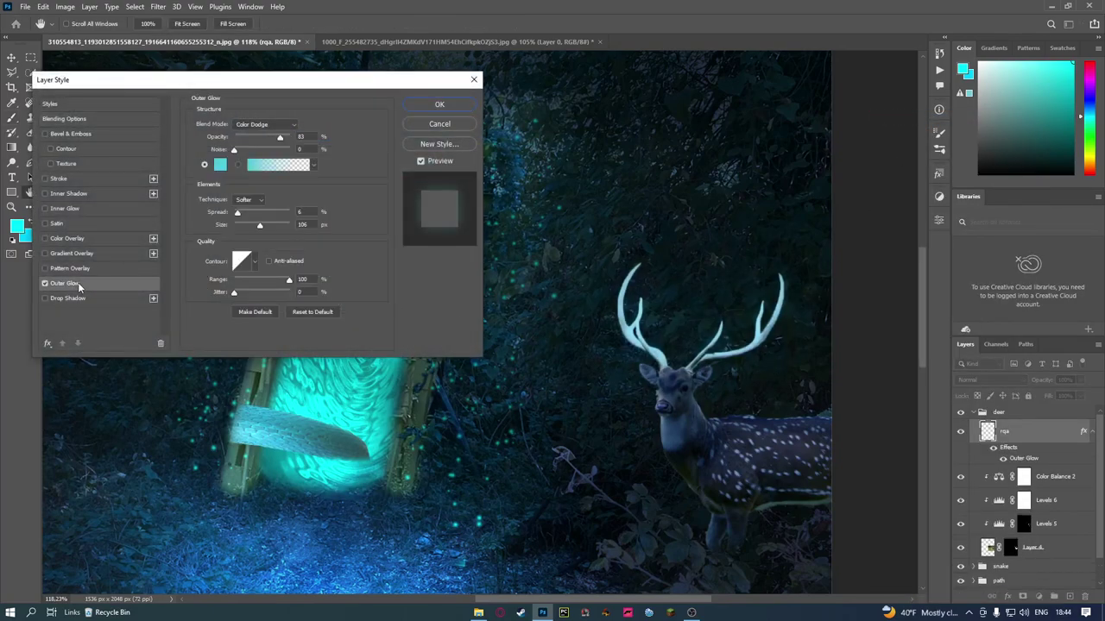
{"action": "mouse_move", "coordinate": [238, 215]}
{"action": "left_mouse_down"}
{"action": "mouse_move", "coordinate": [258, 220]}
{"action": "mouse_move", "coordinate": [244, 227]}
{"action": "left_mouse_up"}
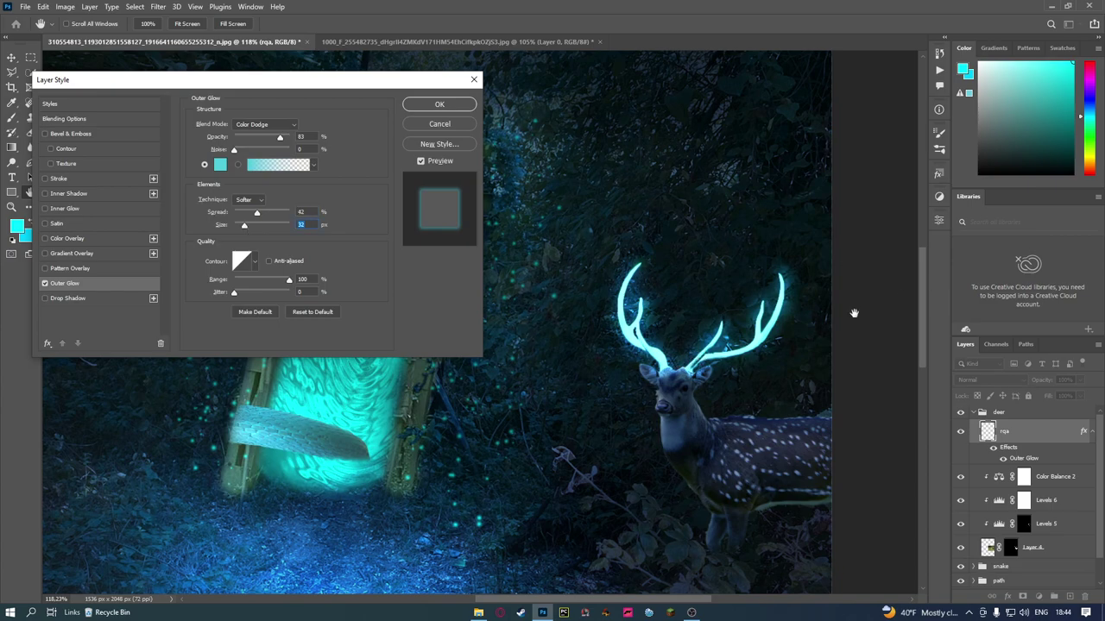
{"action": "left_click_drag", "start_coordinate": [280, 141], "coordinate": [287, 142]}
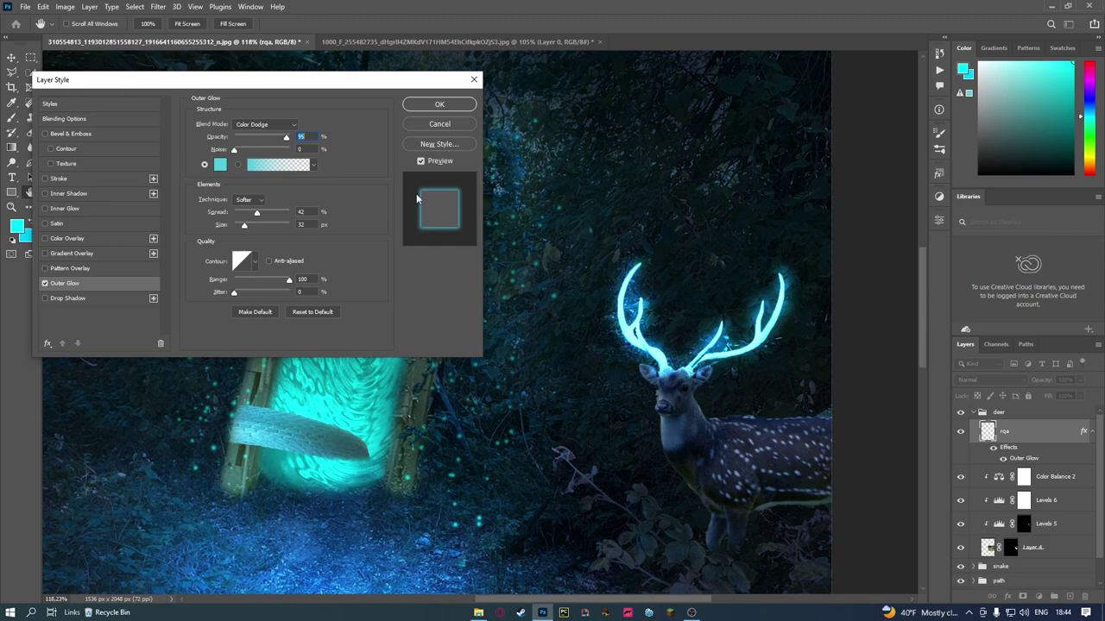
{"action": "left_click", "coordinate": [440, 103]}
{"action": "key", "text": "ctrl+minus"}
{"action": "key", "text": "ctrl+minus"}
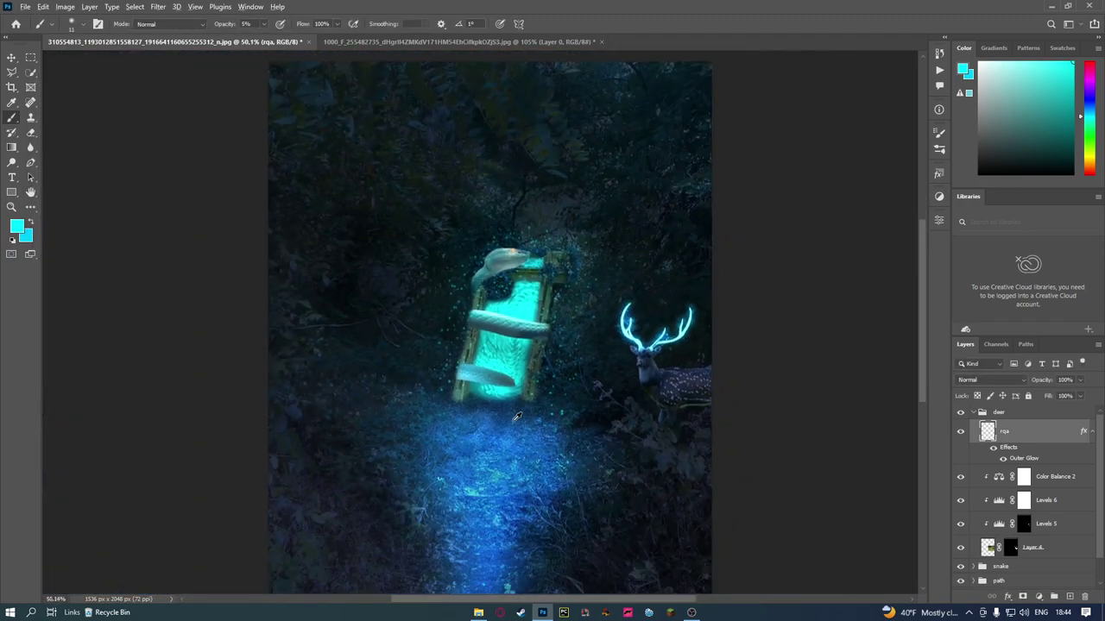
Collapse the deer group, leaving five top-level groups, and bring OBS Studio to the front
{"action": "scroll", "coordinate": [595, 442], "scroll_direction": "down", "scroll_amount": 2}
{"action": "scroll", "coordinate": [599, 445], "scroll_direction": "left", "scroll_amount": 2}
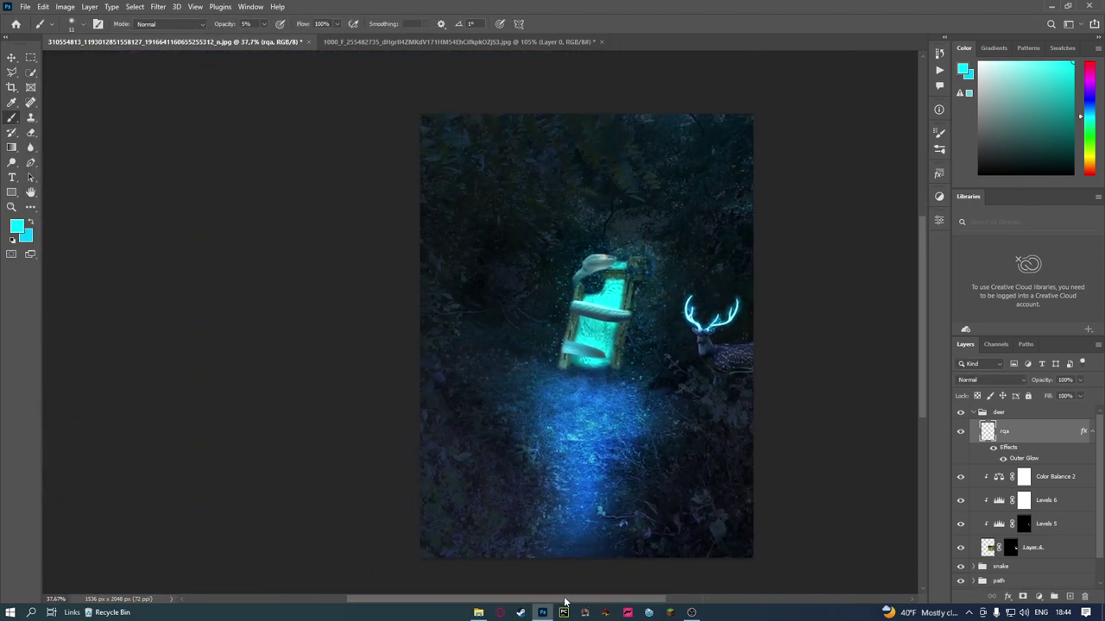
{"action": "scroll", "coordinate": [599, 445], "scroll_direction": "left", "scroll_amount": 1}
{"action": "scroll", "coordinate": [599, 446], "scroll_direction": "up", "scroll_amount": 1}
{"action": "scroll", "coordinate": [599, 445], "scroll_direction": "up", "scroll_amount": 1}
{"action": "scroll", "coordinate": [616, 431], "scroll_direction": "up", "scroll_amount": 1}
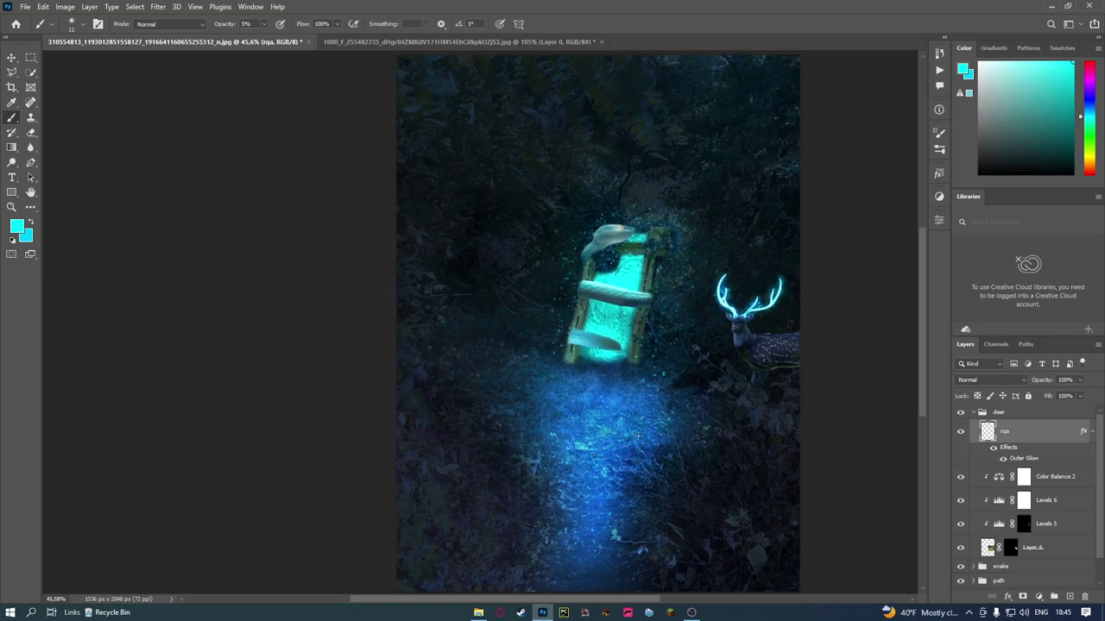
{"action": "scroll", "coordinate": [611, 607], "scroll_direction": "right", "scroll_amount": 1}
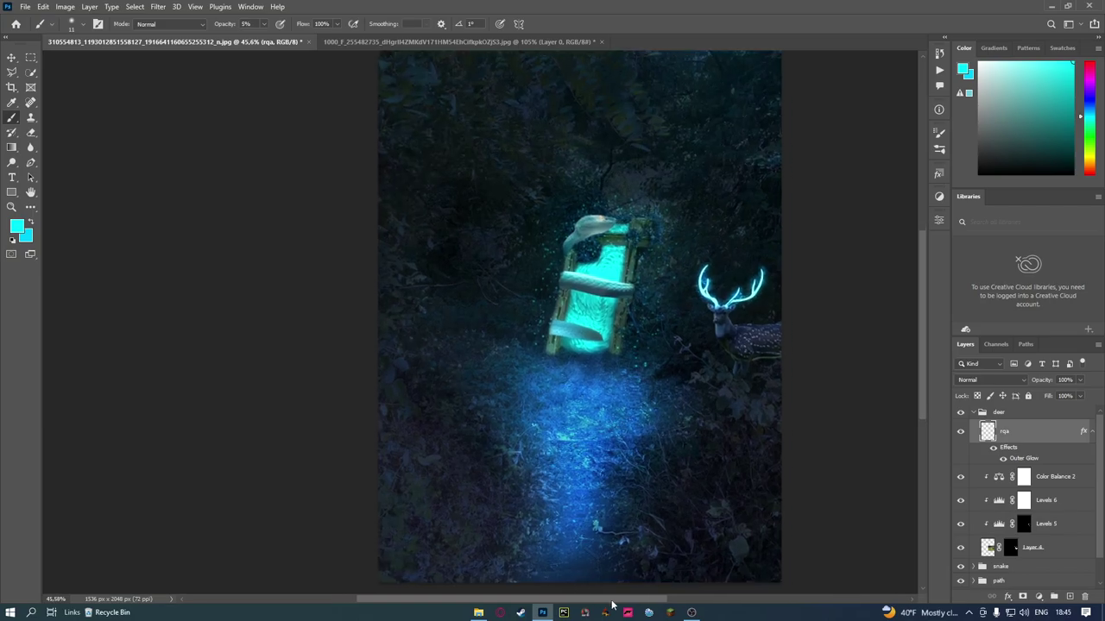
{"action": "left_click", "coordinate": [973, 414]}
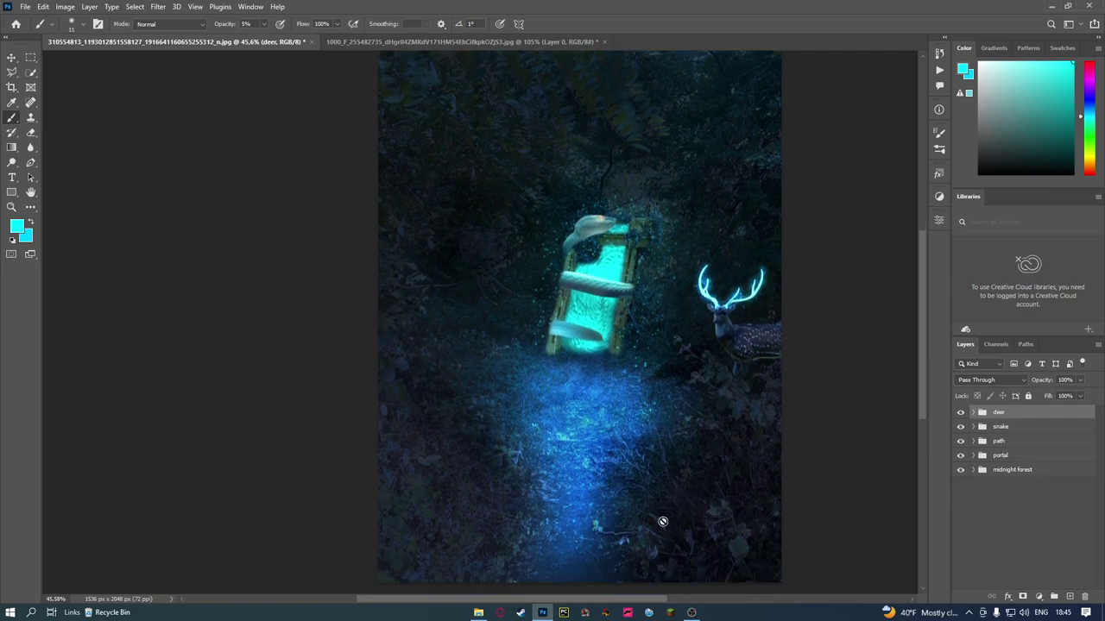
{"action": "left_click", "coordinate": [692, 613]}
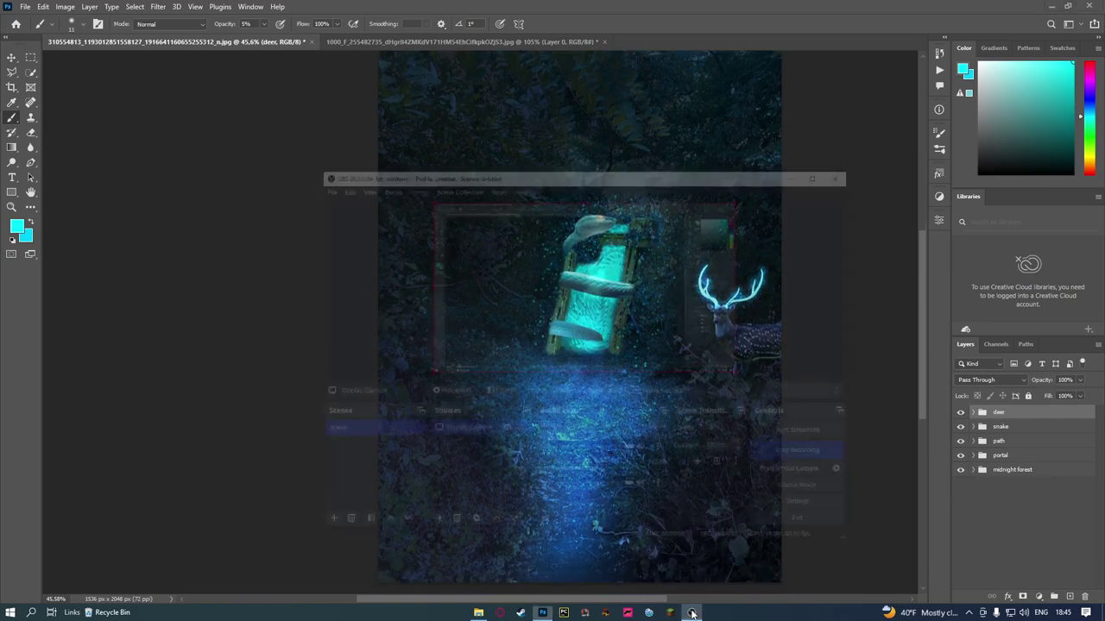